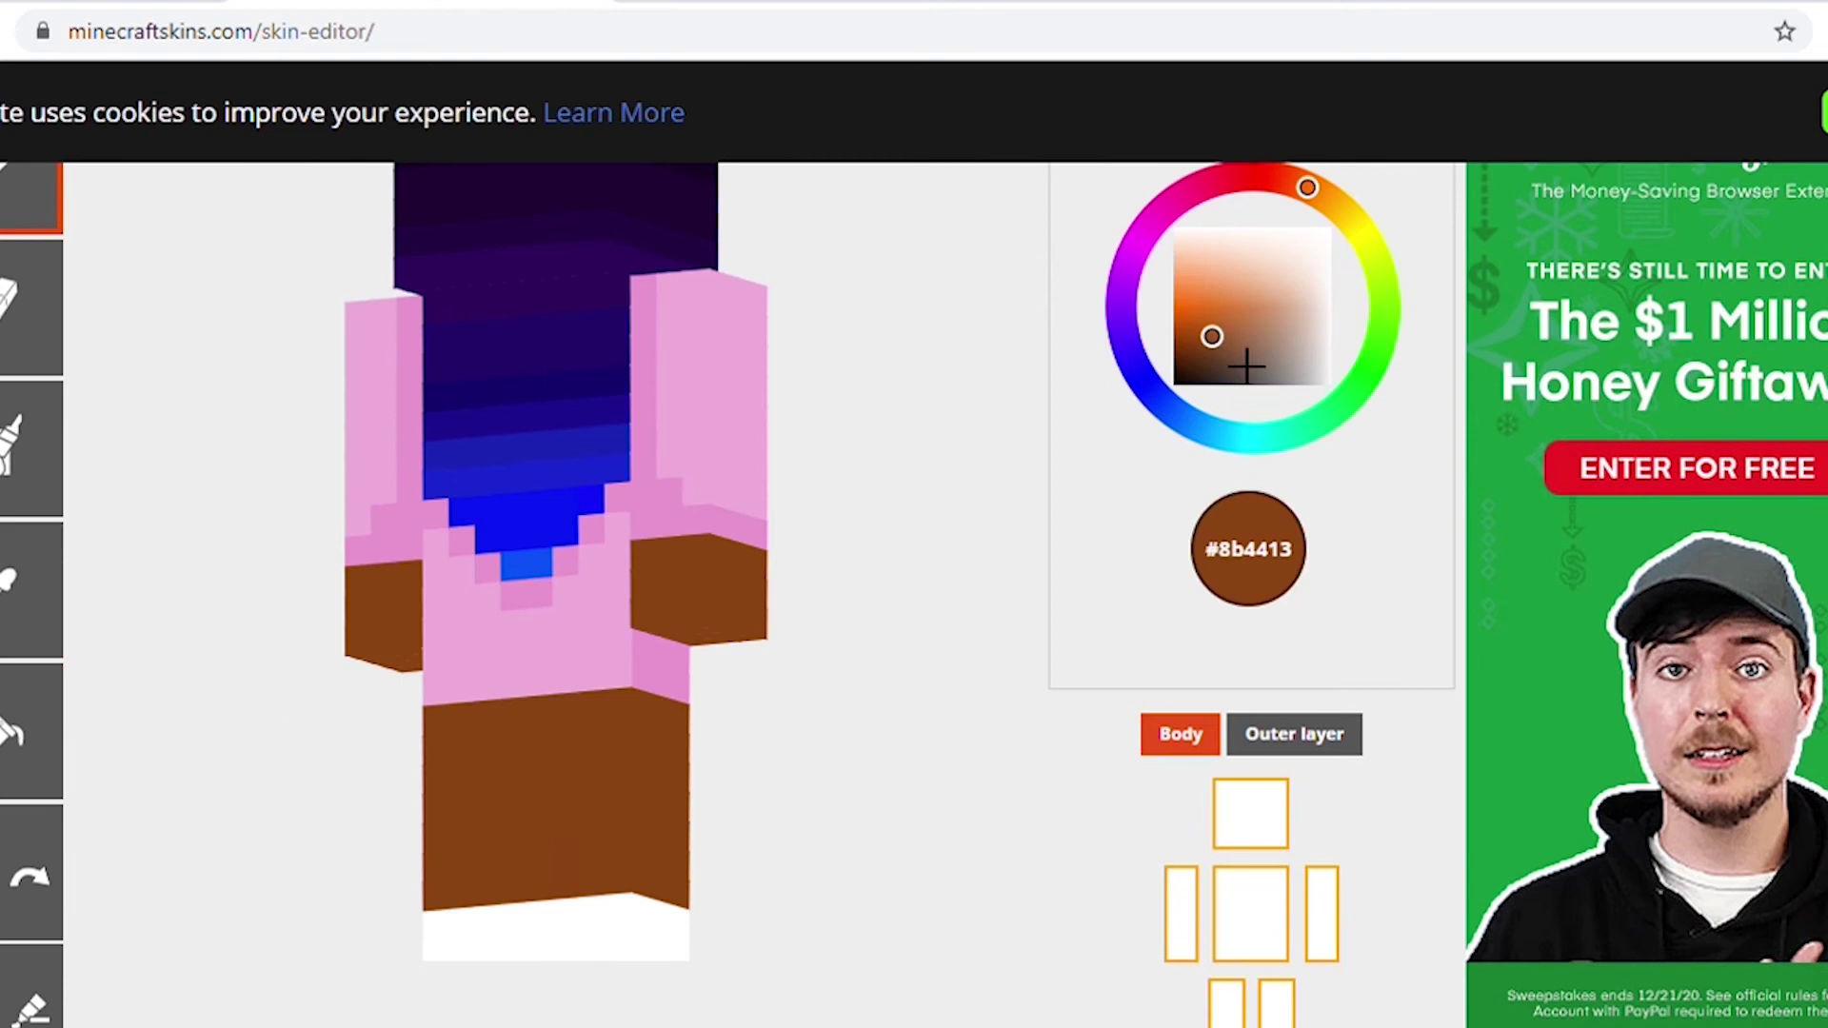
# Pick the darker brown #763c13 and shade the underside of the character's hand.
pyautogui.click(1216, 339)
pyautogui.moveTo(731, 686); pyautogui.dragTo(800, 606)
pyautogui.click(1219, 343)
pyautogui.moveTo(688, 519); pyautogui.dragTo(715, 551)
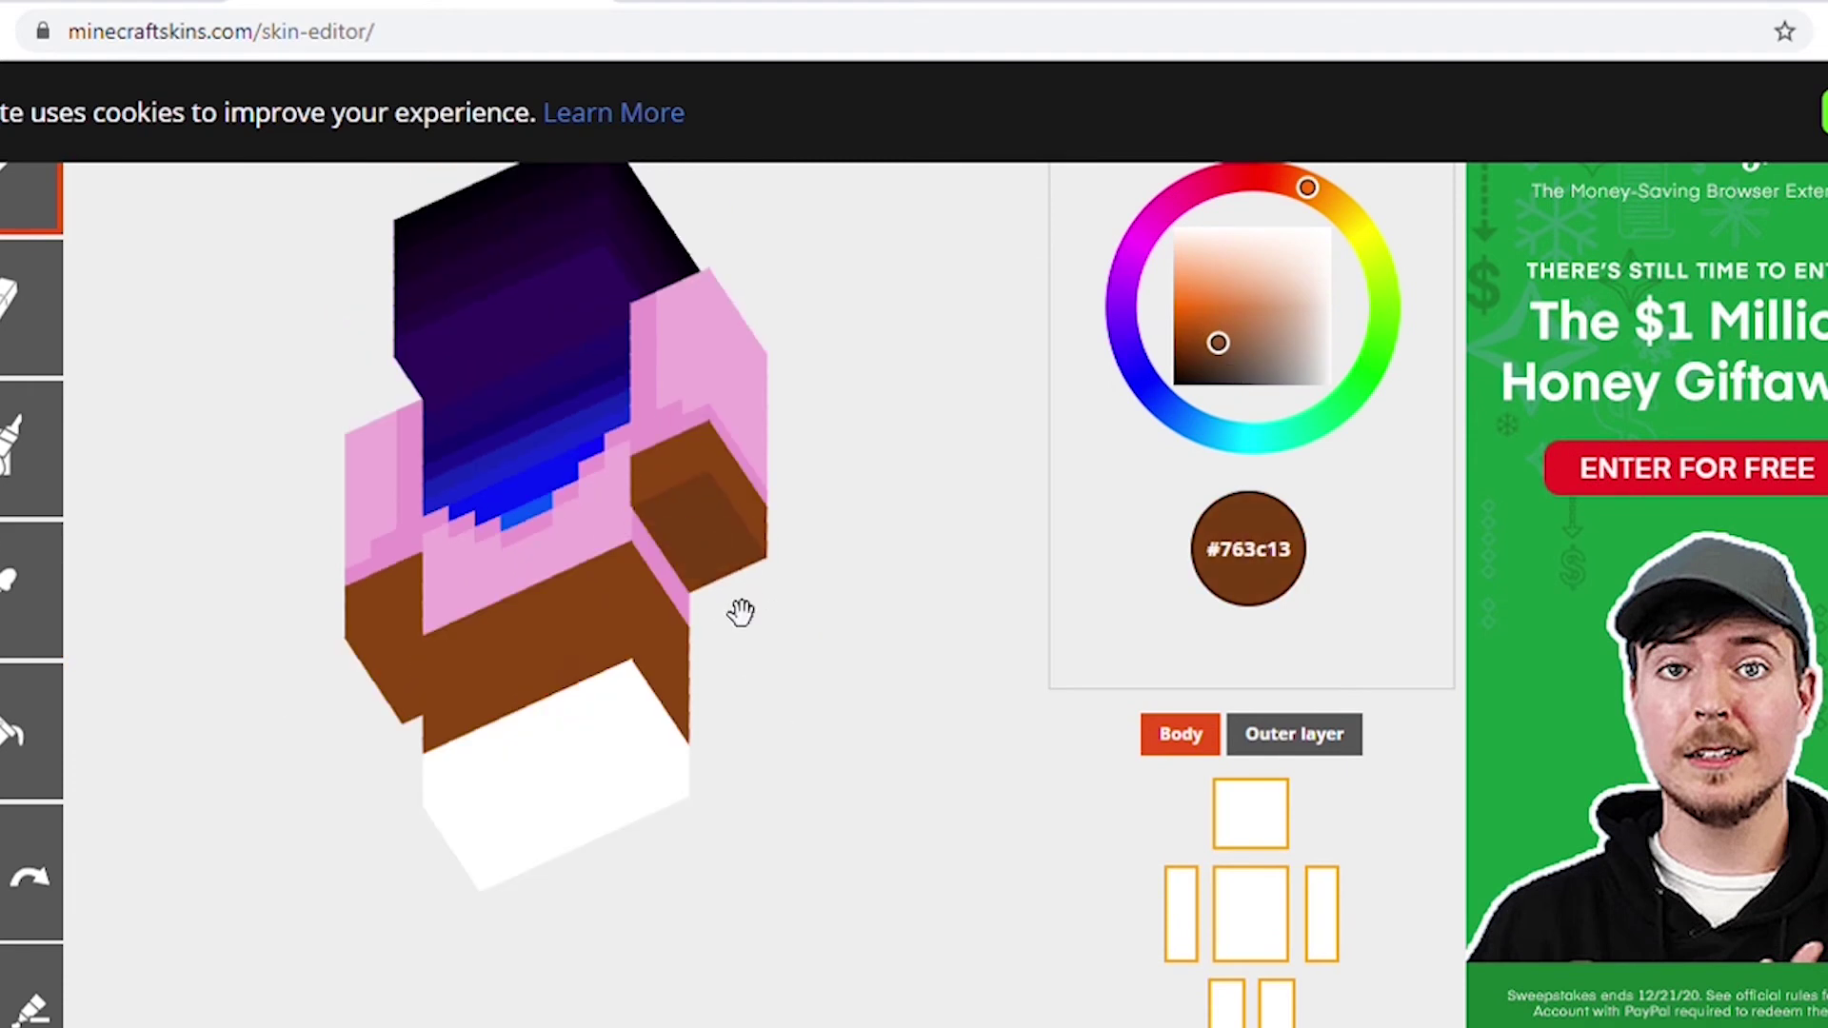
# Paint a darker brown band across the legs directly below the dress, using #763c13.
pyautogui.moveTo(741, 612); pyautogui.dragTo(699, 489)
pyautogui.moveTo(871, 673); pyautogui.dragTo(581, 919)
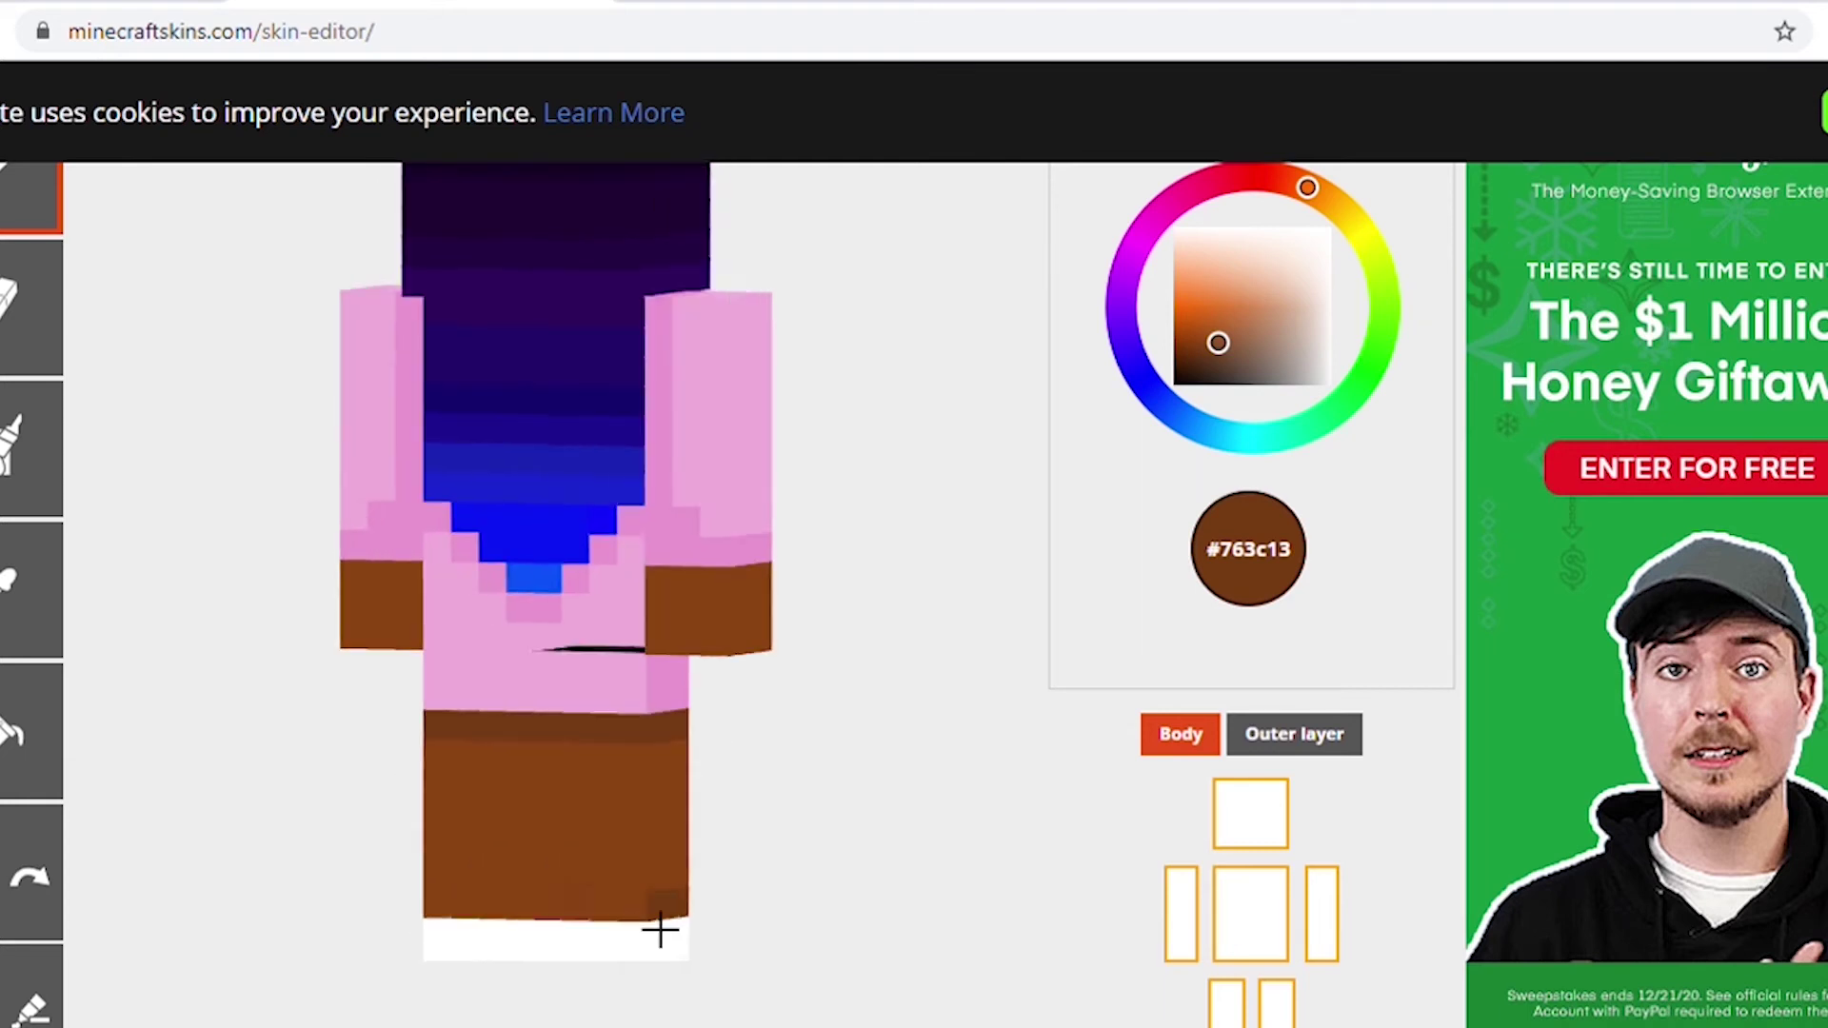
pyautogui.scroll(-3, 416, 630)
pyautogui.scroll(3, 415, 630)
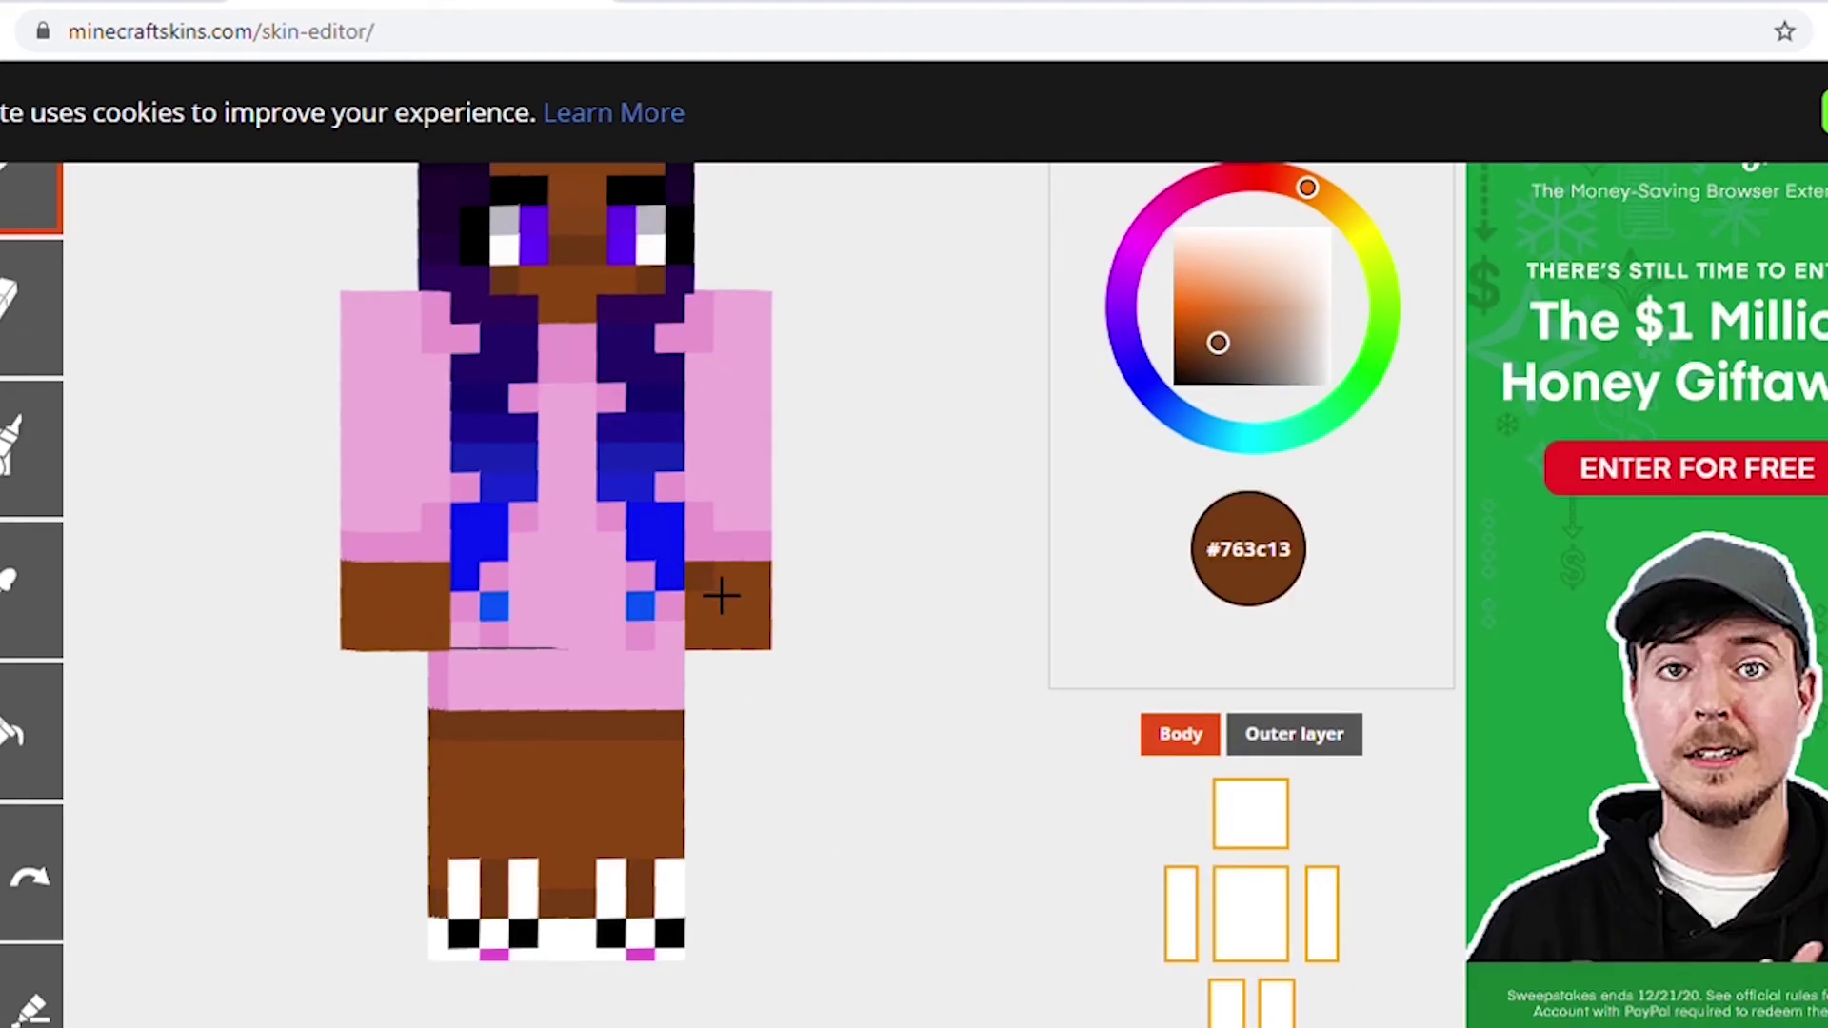
# Shade the hands just below the sleeve cuffs with the darker brown.
pyautogui.moveTo(722, 596); pyautogui.dragTo(499, 634)
pyautogui.moveTo(895, 680); pyautogui.dragTo(698, 739)
pyautogui.keyDown('alt'); pyautogui.click(467, 766); pyautogui.keyUp('alt')
pyautogui.moveTo(767, 805); pyautogui.dragTo(711, 762)
# Sample the darker brown #763c13 from the leg while viewing the character from the side.
pyautogui.scroll(-3, 709, 605)
pyautogui.scroll(4, 709, 606)
pyautogui.moveTo(896, 670); pyautogui.dragTo(739, 673)
pyautogui.scroll(-2, 739, 673)
pyautogui.click(24, 590)
pyautogui.click(580, 695)
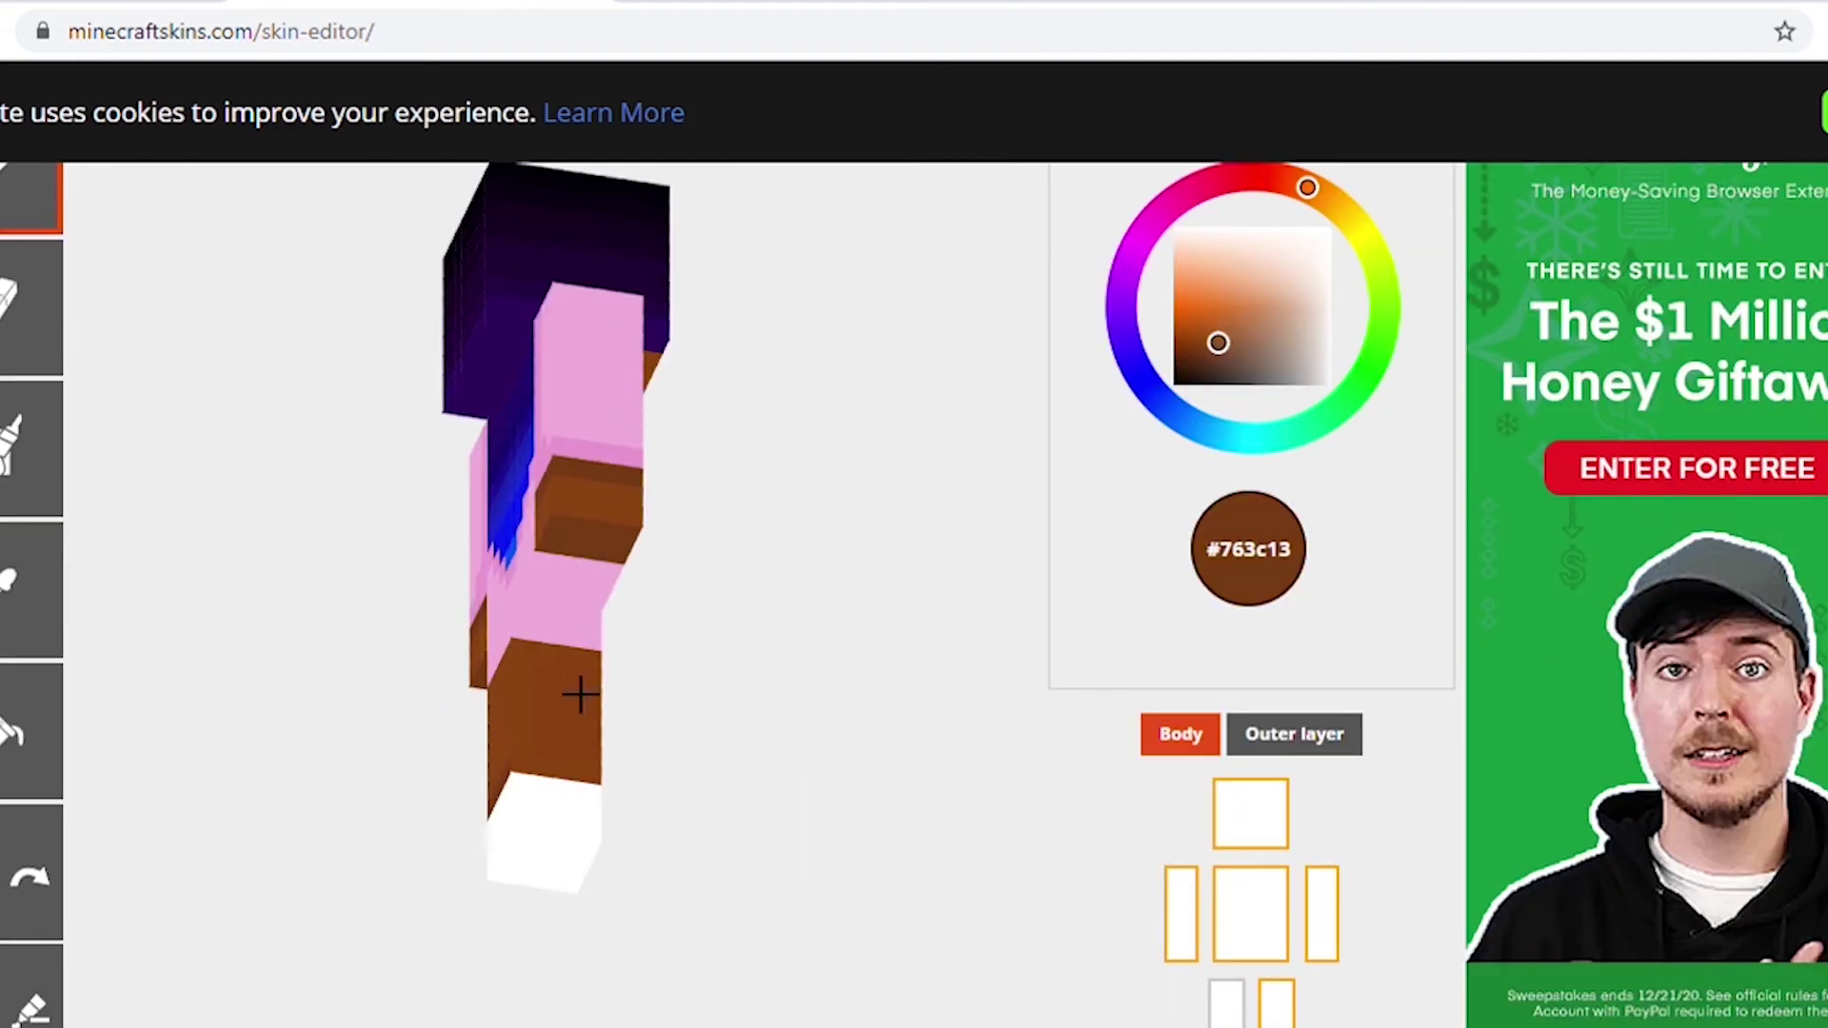
# Paint the inner sides of the shoes white with #ffffff, isolating one leg at a time.
pyautogui.click(24, 590)
pyautogui.click(543, 829)
pyautogui.click(1329, 264)
pyautogui.moveTo(530, 800)
pyautogui.mouseDown()
pyautogui.moveTo(608, 890)
pyautogui.moveTo(762, 857)
pyautogui.mouseUp()
pyautogui.click(1227, 1000)
pyautogui.click(1277, 1002)
pyautogui.moveTo(857, 938); pyautogui.dragTo(457, 931)
pyautogui.click(24, 590)
pyautogui.click(541, 838)
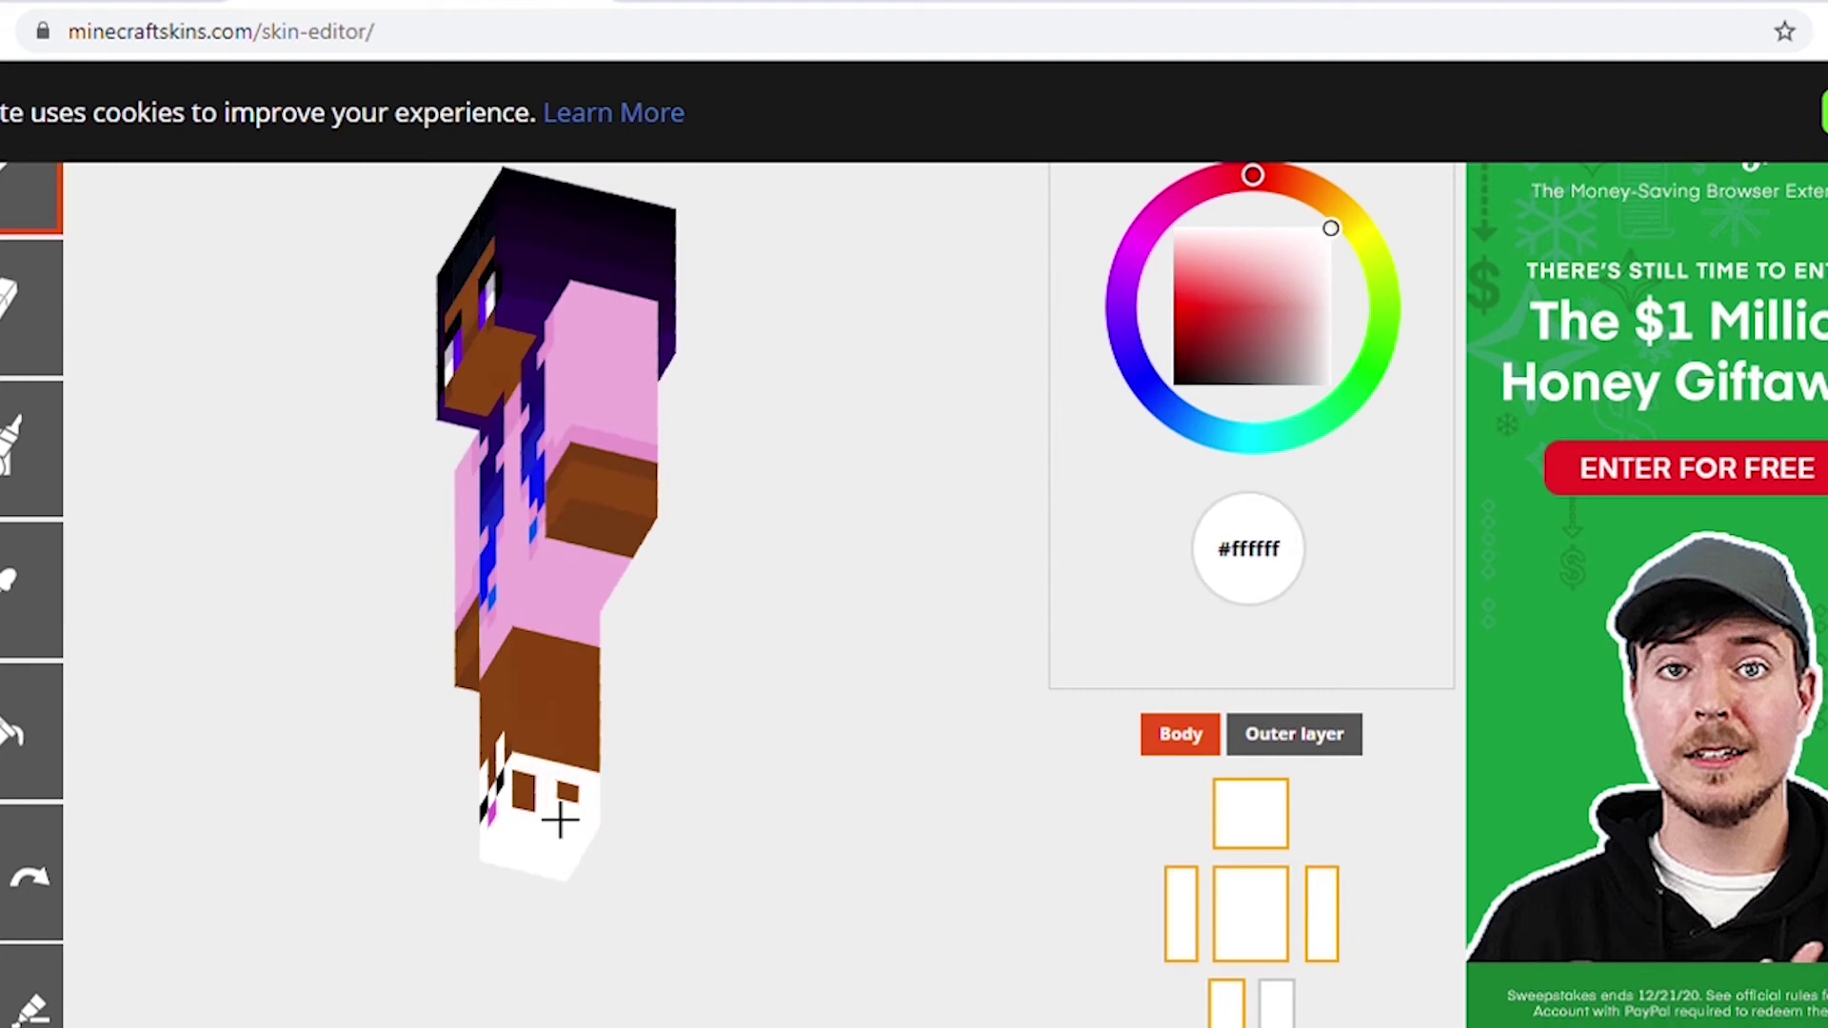
# Shade the inner side of the shoes light grey, isolating each leg in turn.
pyautogui.click(1226, 1000)
pyautogui.moveTo(835, 835); pyautogui.dragTo(143, 762)
pyautogui.click(24, 609)
pyautogui.click(553, 772)
pyautogui.click(1226, 1000)
pyautogui.click(1277, 1002)
pyautogui.moveTo(866, 919); pyautogui.dragTo(191, 905)
pyautogui.moveTo(522, 776)
pyautogui.mouseDown()
pyautogui.moveTo(591, 848)
pyautogui.moveTo(825, 767)
pyautogui.moveTo(649, 853)
pyautogui.moveTo(816, 735)
pyautogui.moveTo(862, 554)
pyautogui.mouseUp()
# Sample the darker brown #763c13 from the hand for shading the inner leg.
pyautogui.click(24, 610)
pyautogui.click(433, 568)
pyautogui.moveTo(400, 752); pyautogui.dragTo(457, 581)
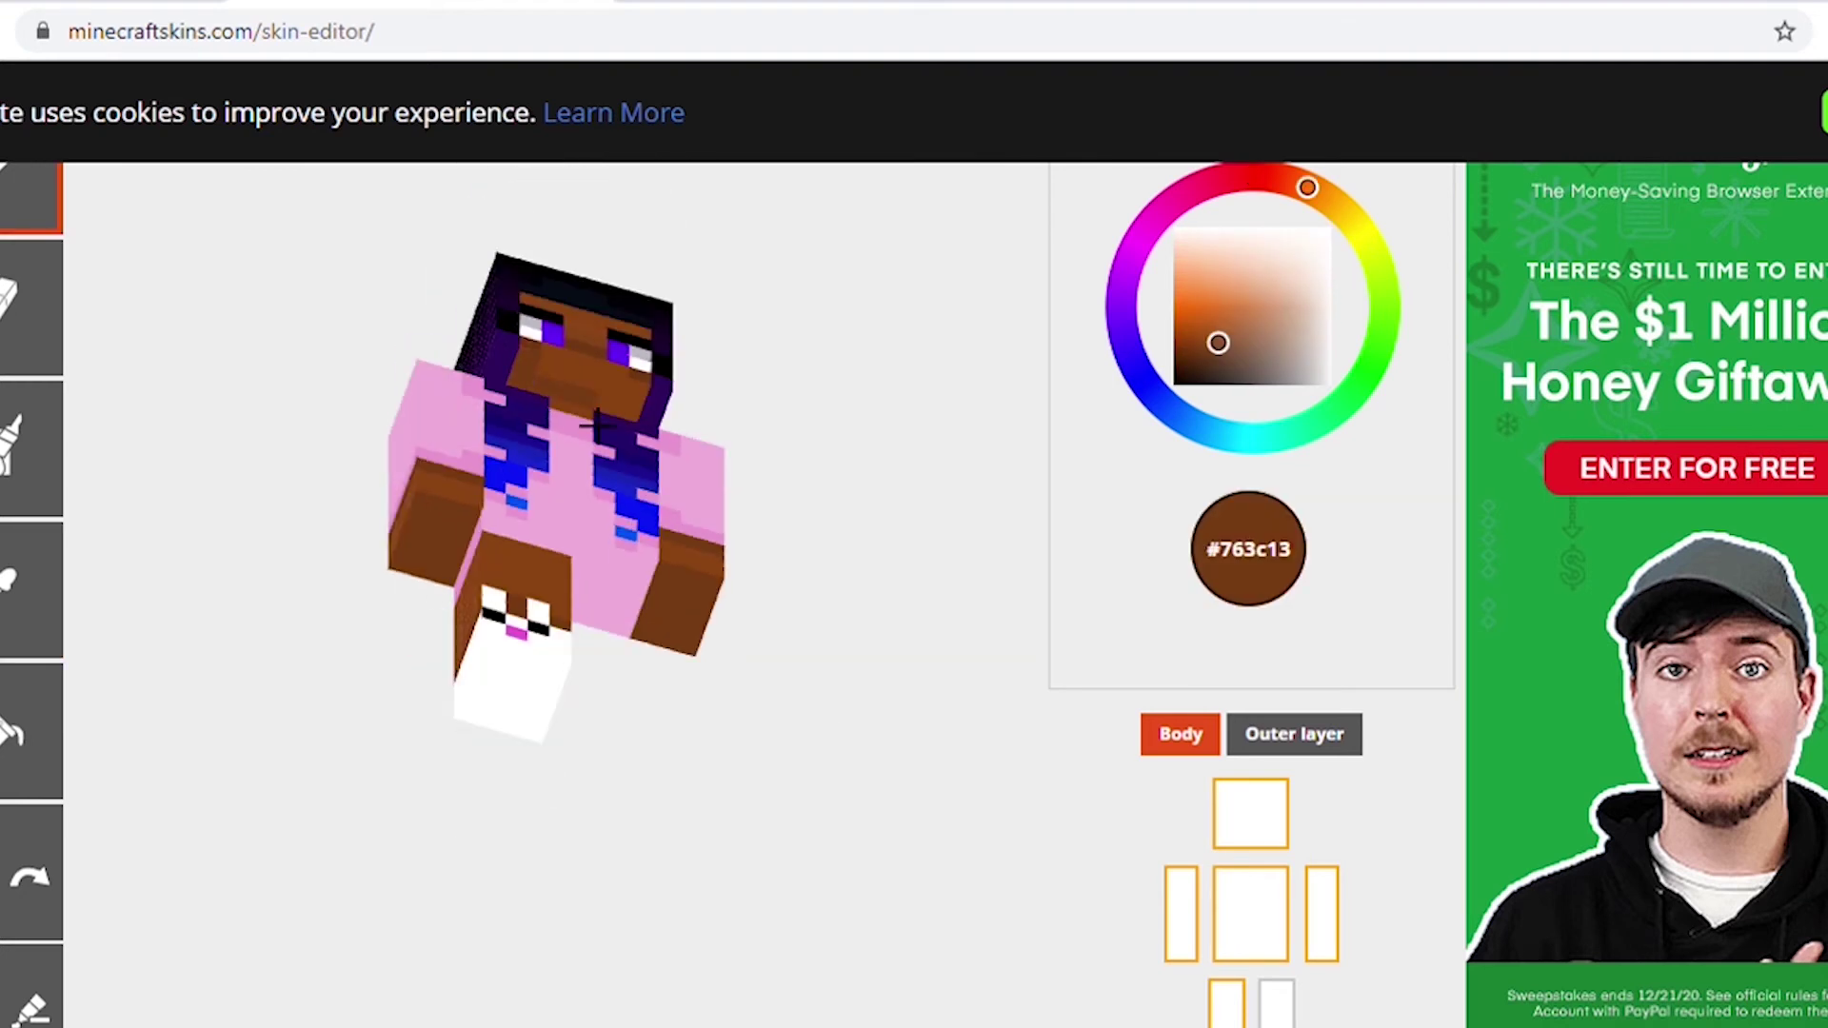
pyautogui.moveTo(759, 415)
pyautogui.mouseDown()
pyautogui.moveTo(779, 637)
pyautogui.moveTo(788, 587)
pyautogui.moveTo(682, 686)
pyautogui.moveTo(580, 643)
pyautogui.mouseUp()
# Retouch the dress around the inner legs with pink #e896ce and show both legs again.
pyautogui.click(23, 600)
pyautogui.click(514, 630)
pyautogui.click(1276, 1002)
pyautogui.click(1227, 1002)
pyautogui.moveTo(362, 667); pyautogui.dragTo(544, 667)
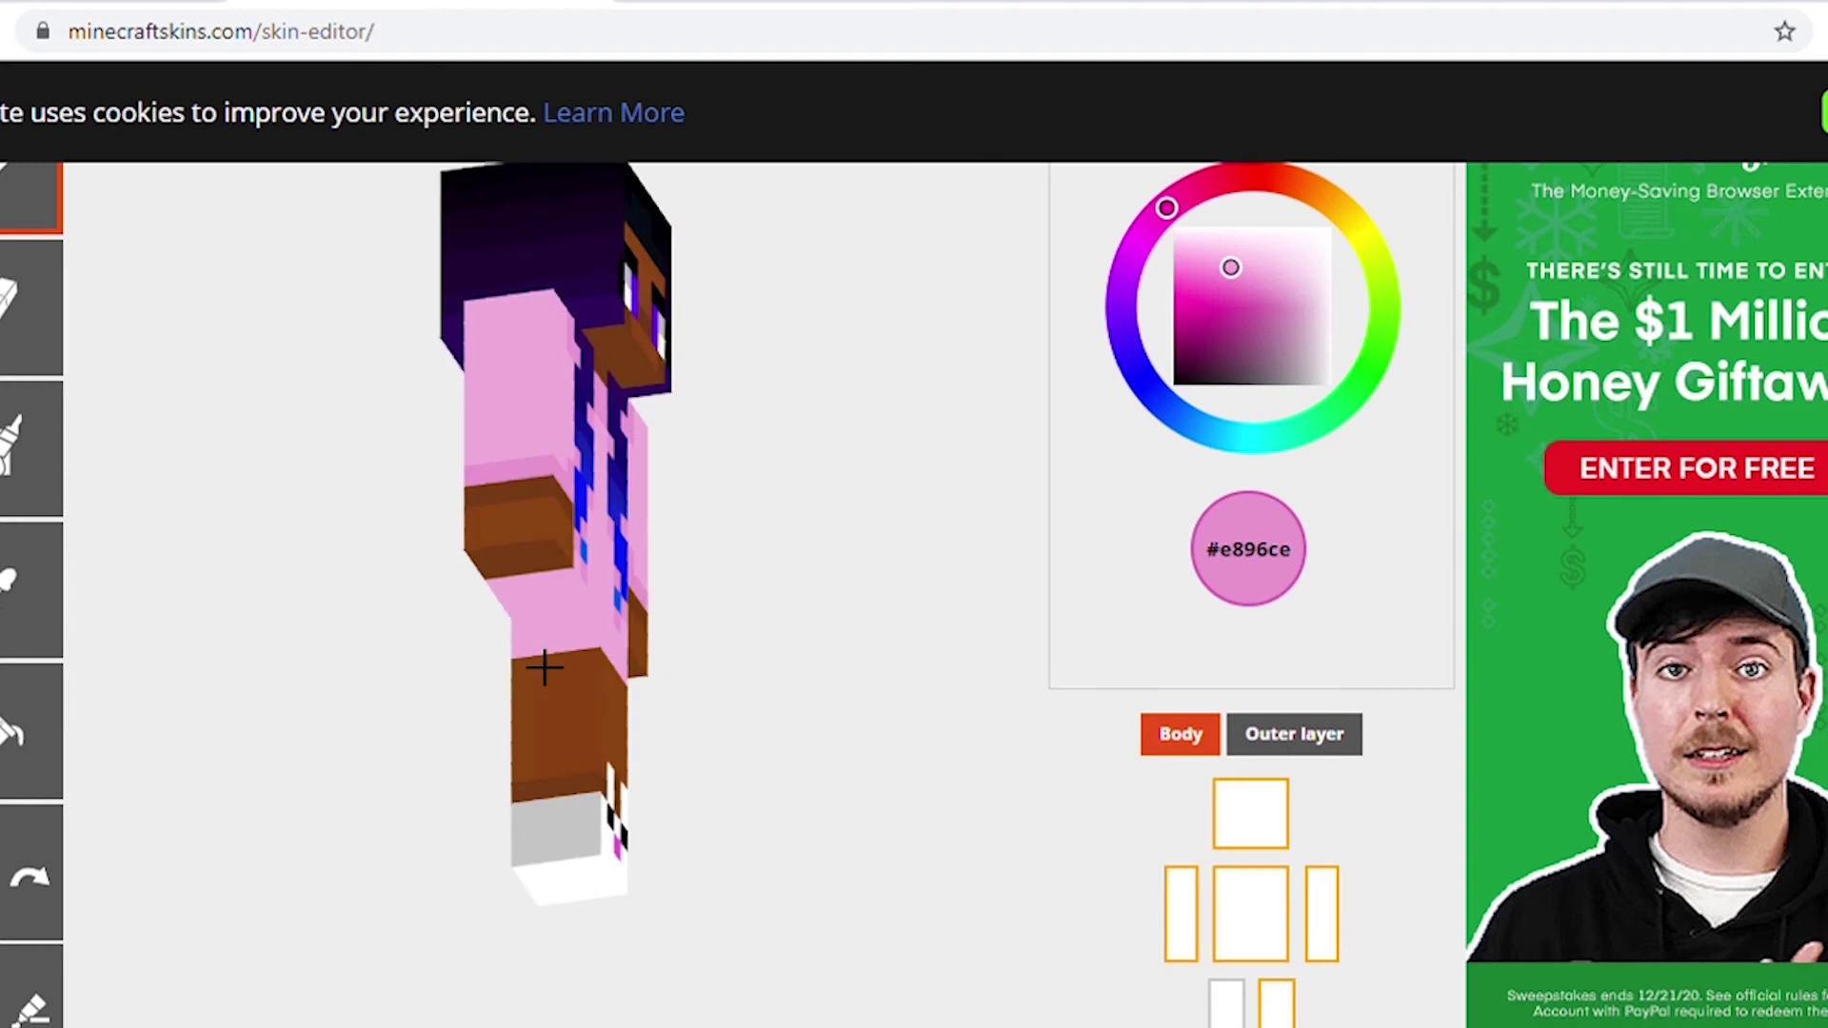
pyautogui.click(1227, 1002)
# Sample the base brown #8b4413 from the hand for retouching the skin areas.
pyautogui.moveTo(838, 723); pyautogui.dragTo(571, 906)
pyautogui.click(24, 590)
pyautogui.click(428, 600)
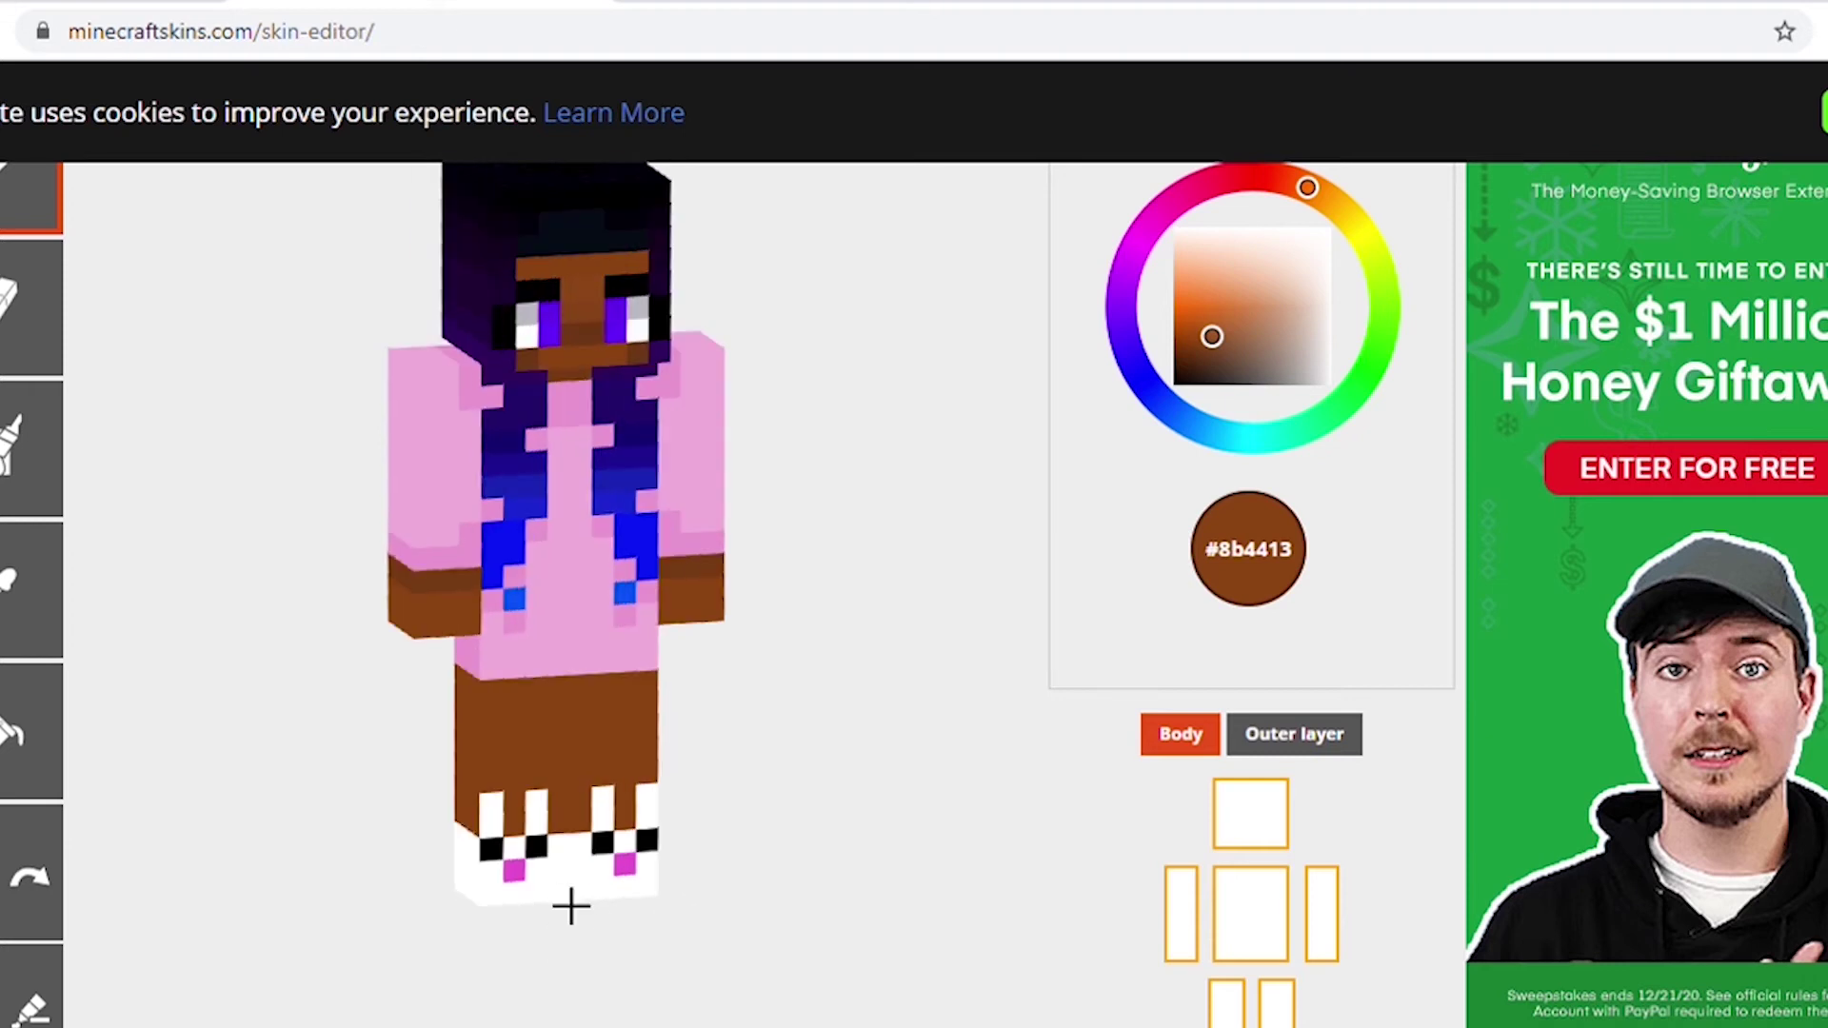
# Switch to the Nova Skin Resource Pack Creator, stop the model's animation and open the skin in the image editor.
pyautogui.scroll(3, 838, 585)
pyautogui.scroll(-6, 838, 654)
pyautogui.click(1247, 937)
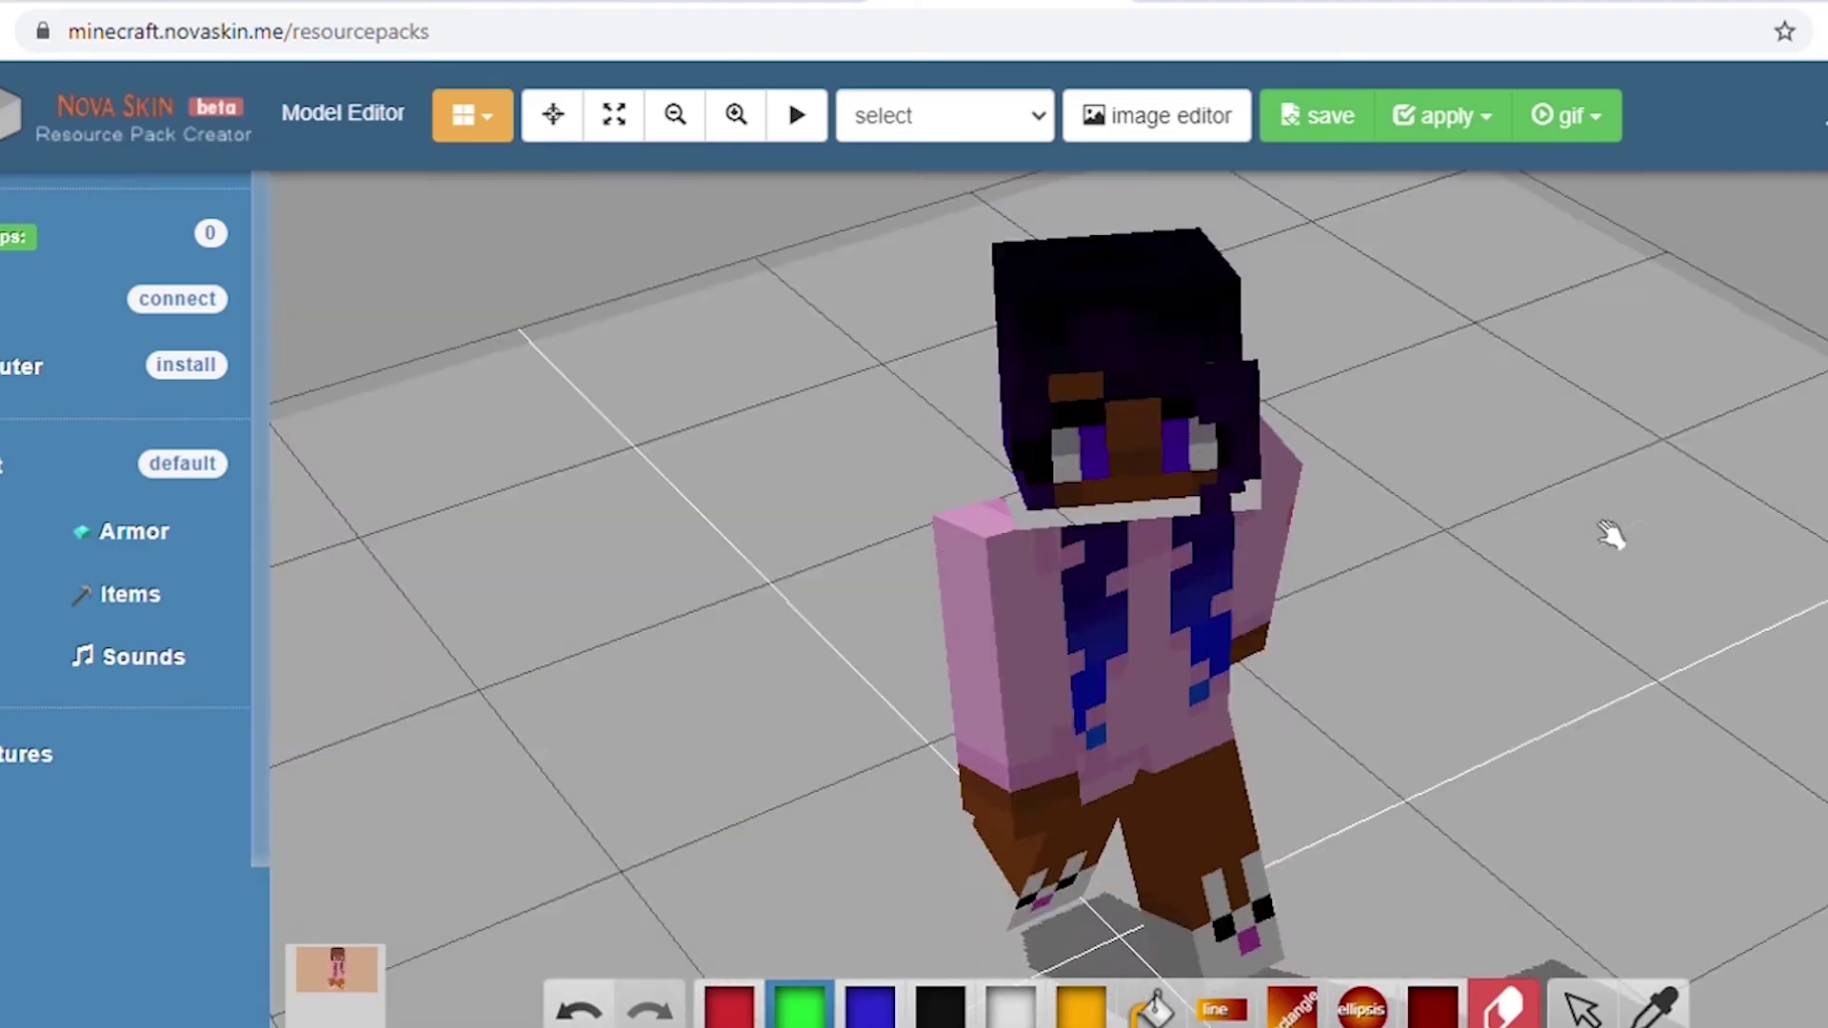
pyautogui.scroll(3, 1193, 252)
pyautogui.scroll(-5, 1193, 253)
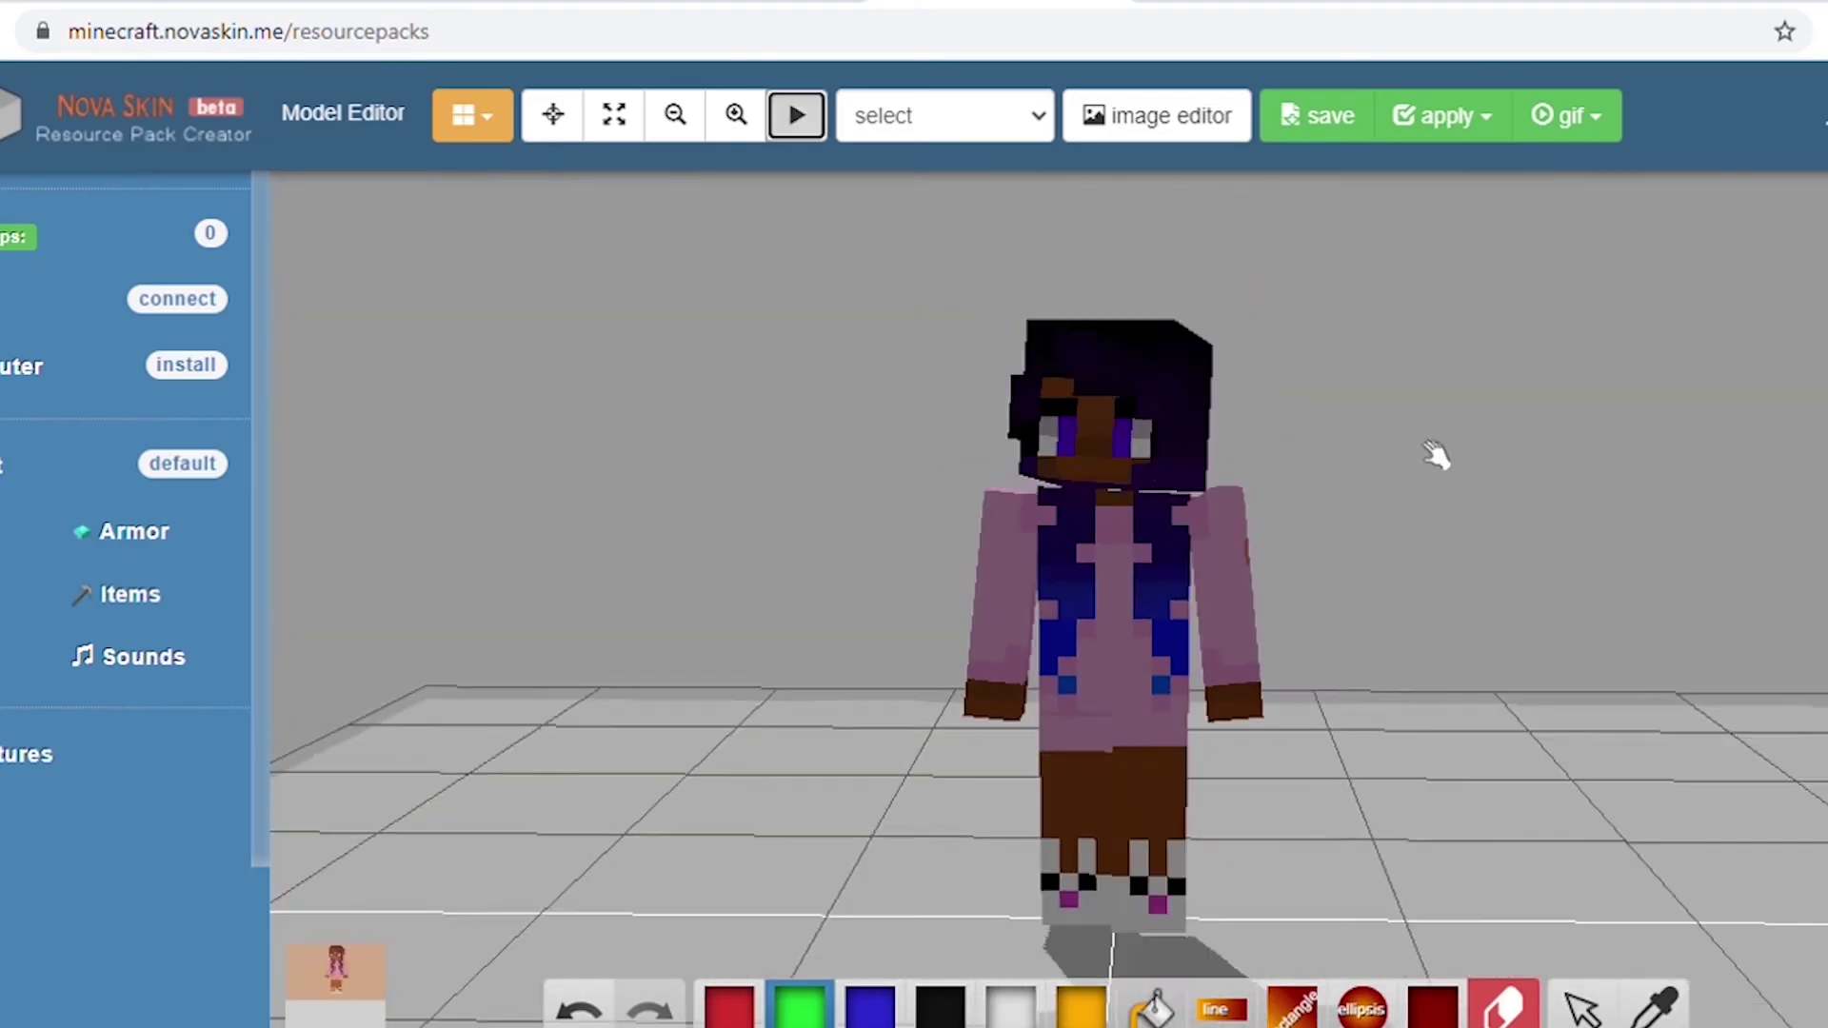
pyautogui.moveTo(1441, 454); pyautogui.dragTo(1428, 535)
pyautogui.click(1157, 115)
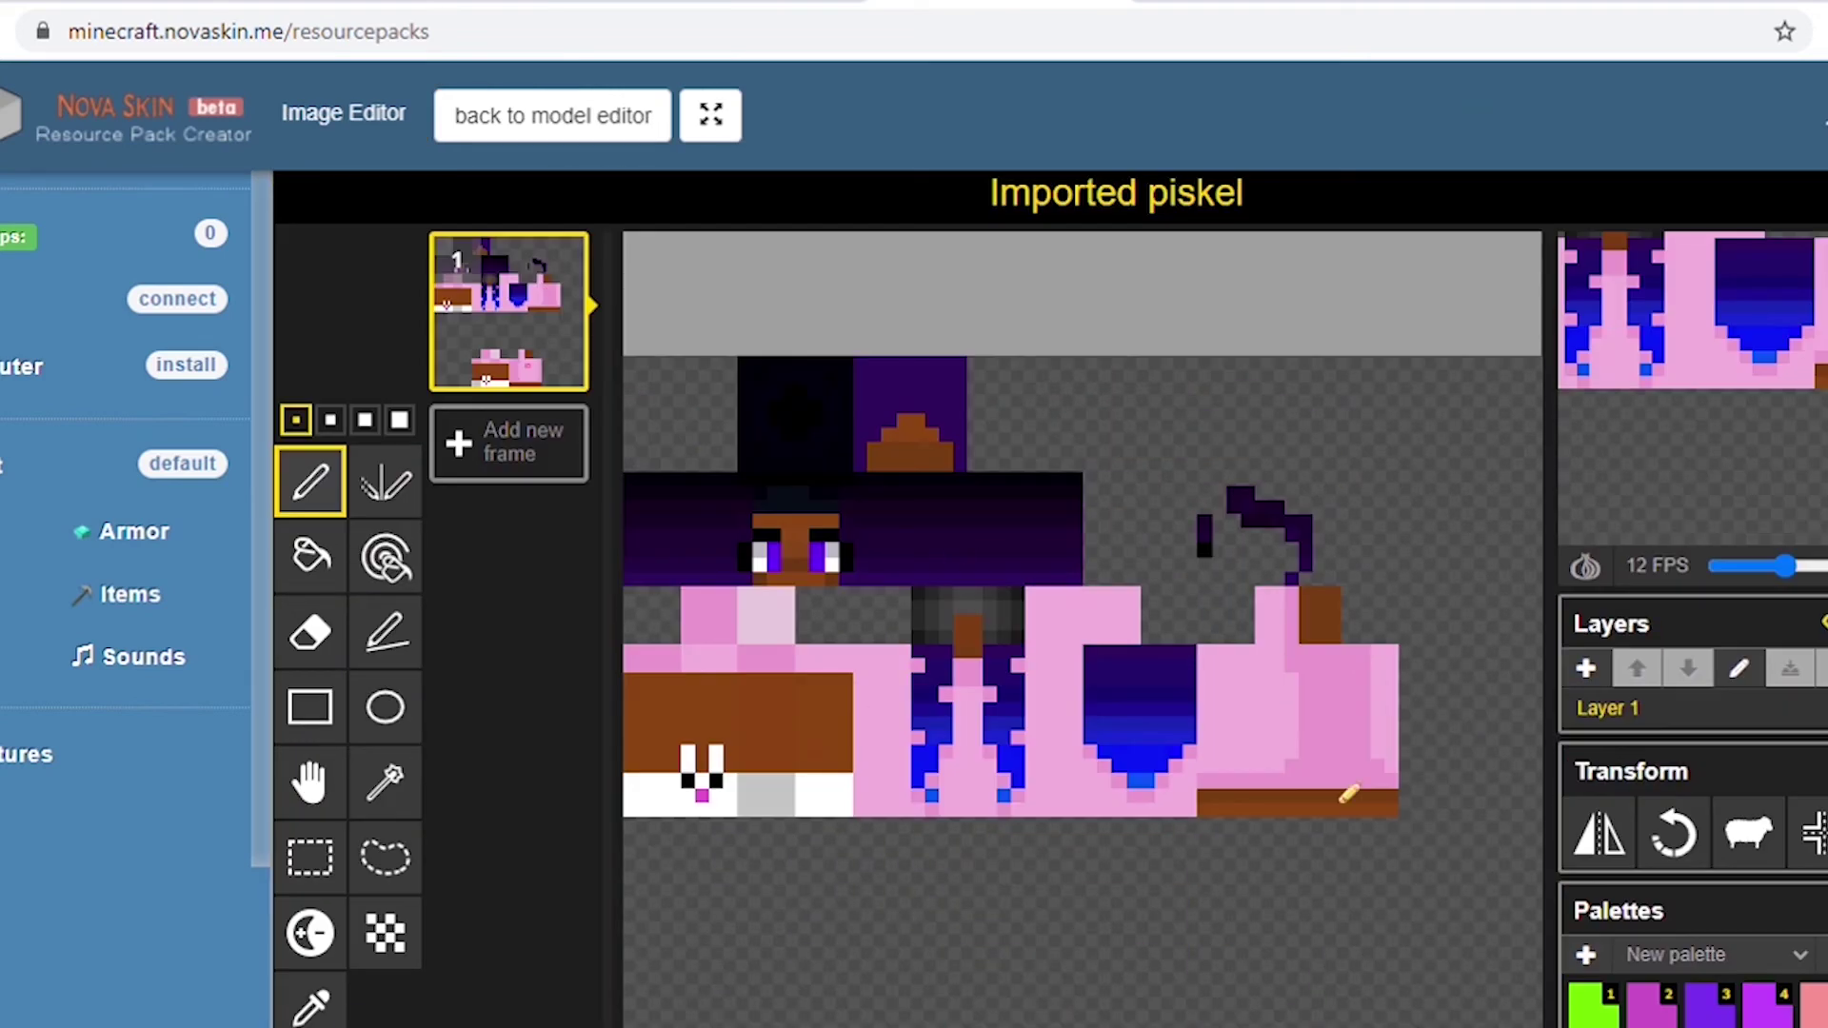
# Create a new colour palette starting with the bright green #00FFB0.
pyautogui.scroll(-3, 1350, 793)
pyautogui.scroll(5, 1342, 837)
pyautogui.scroll(-3, 1343, 837)
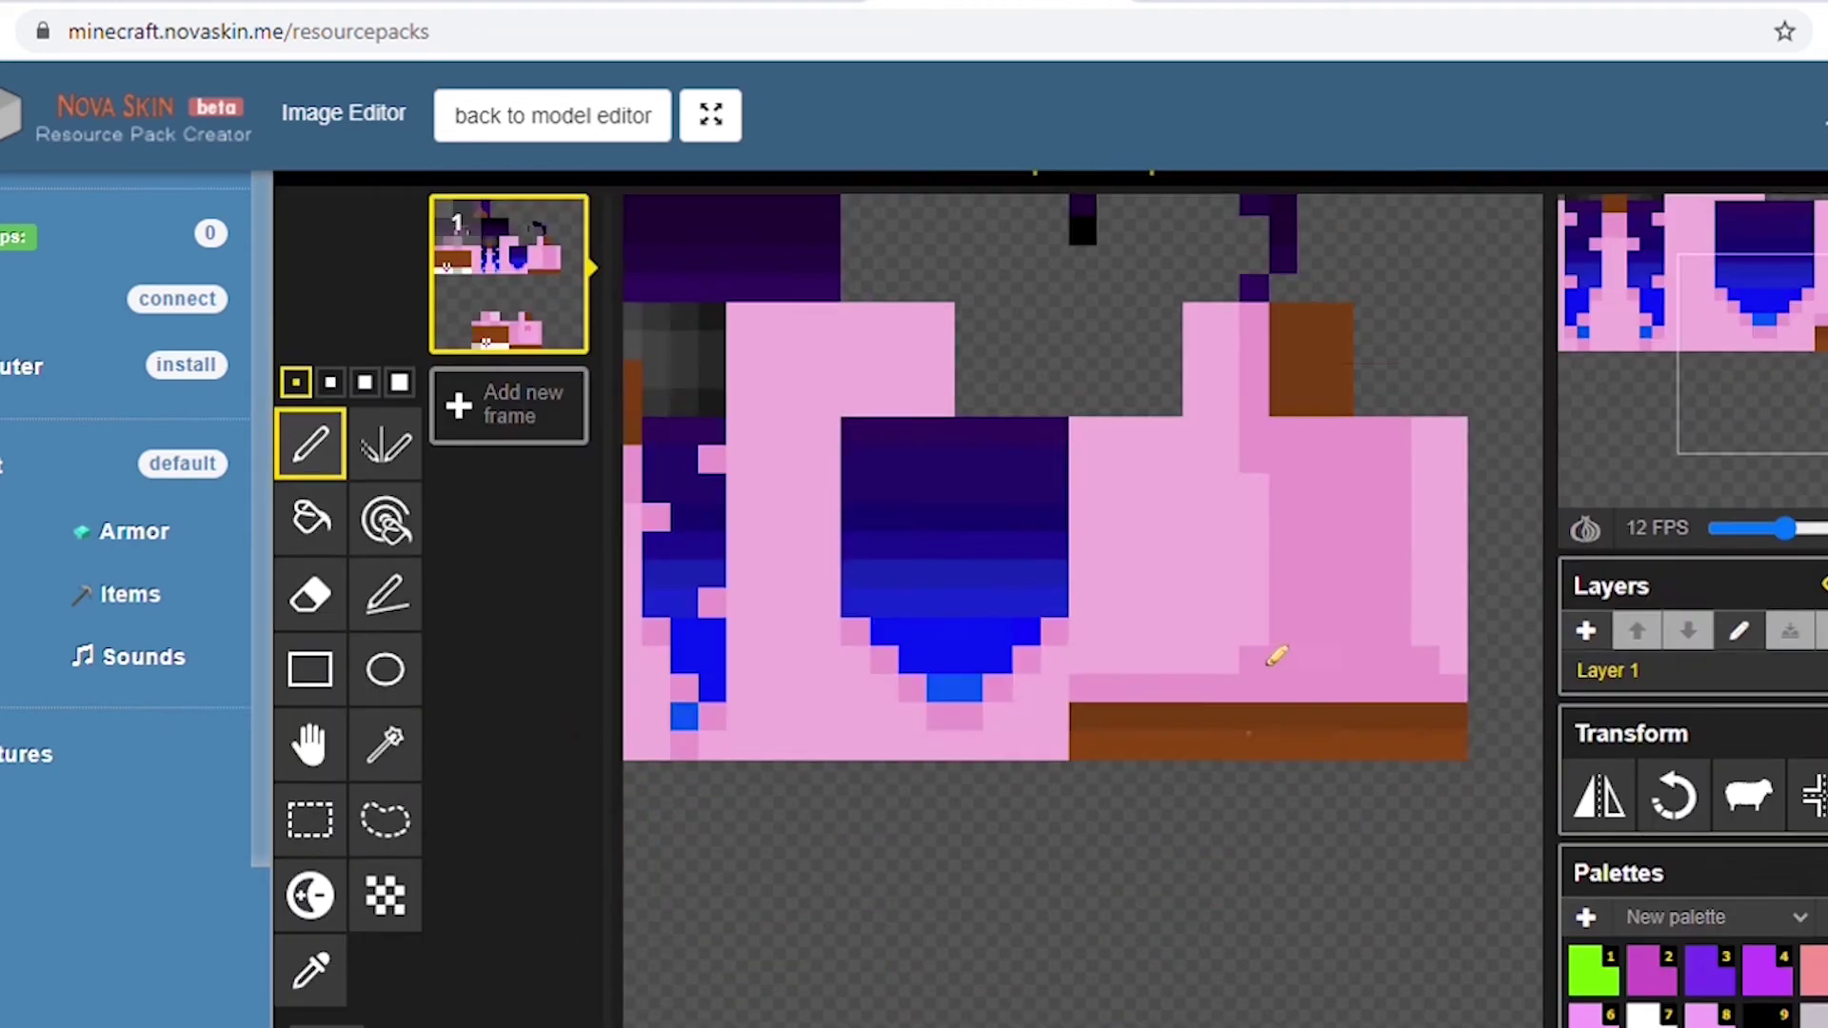
pyautogui.scroll(1, 1280, 667)
pyautogui.scroll(-4, 1717, 650)
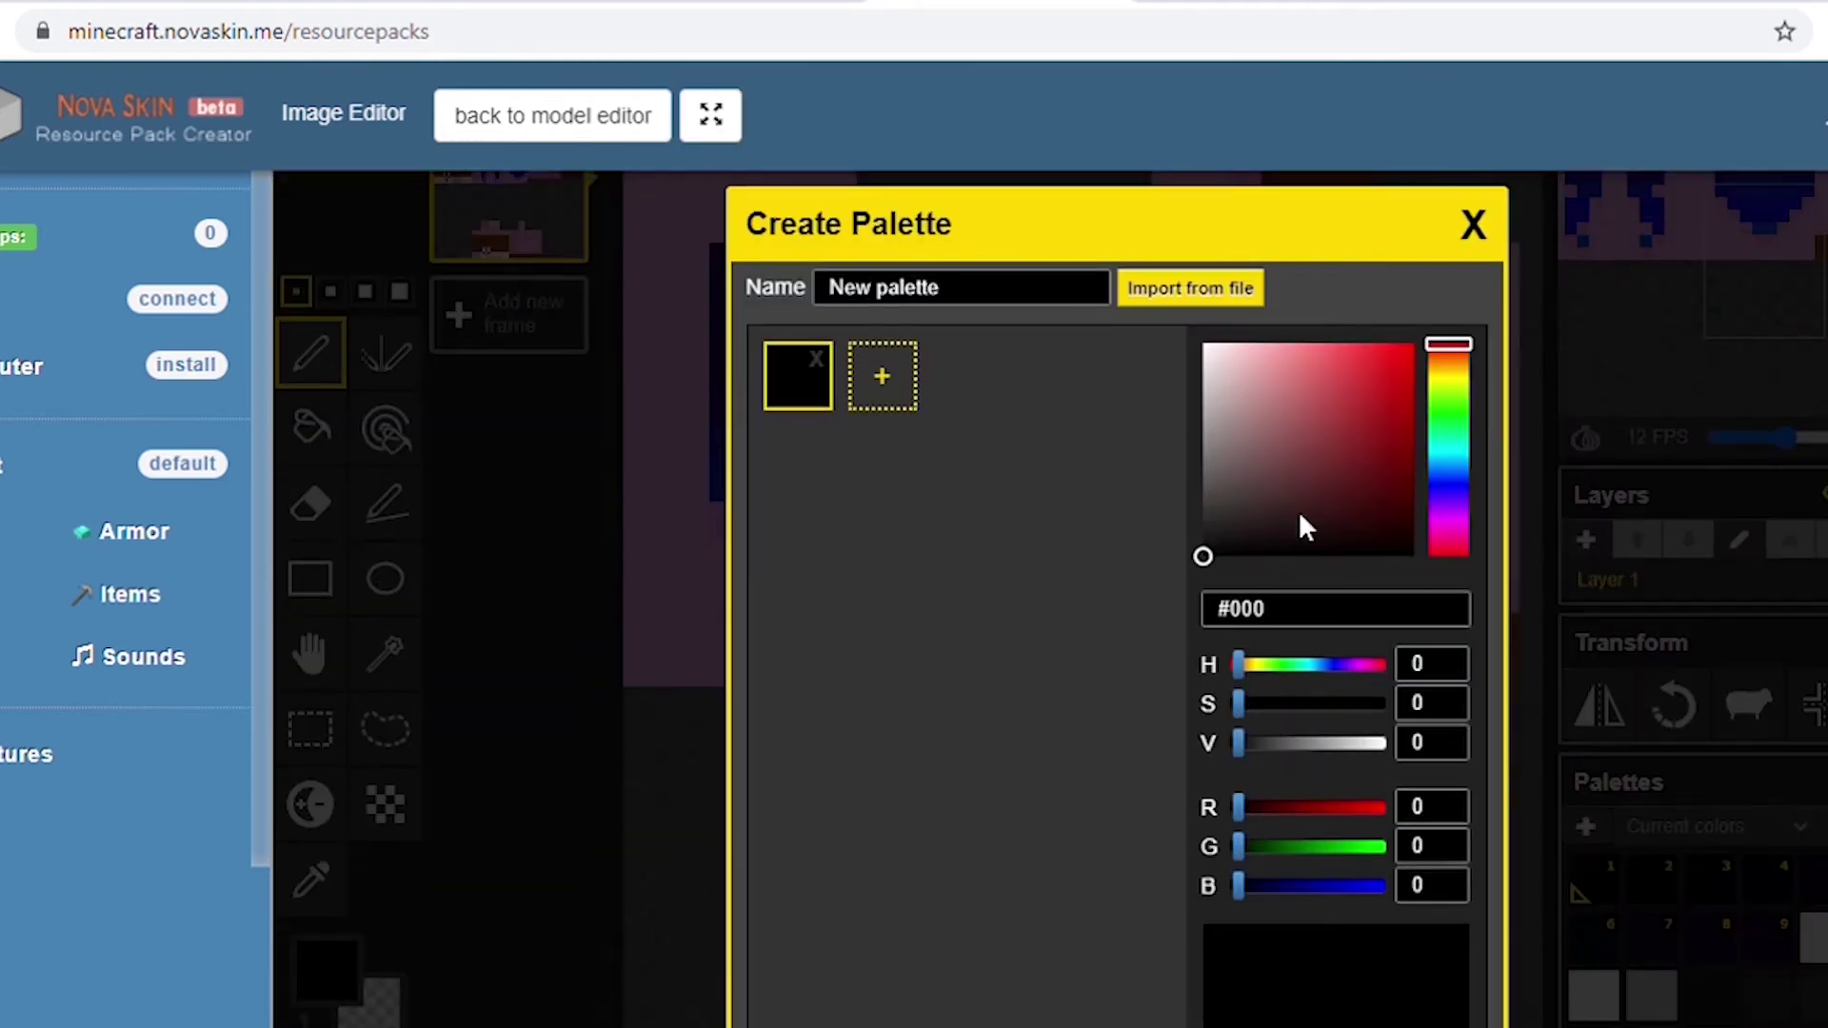
pyautogui.moveTo(1228, 549); pyautogui.dragTo(1425, 346)
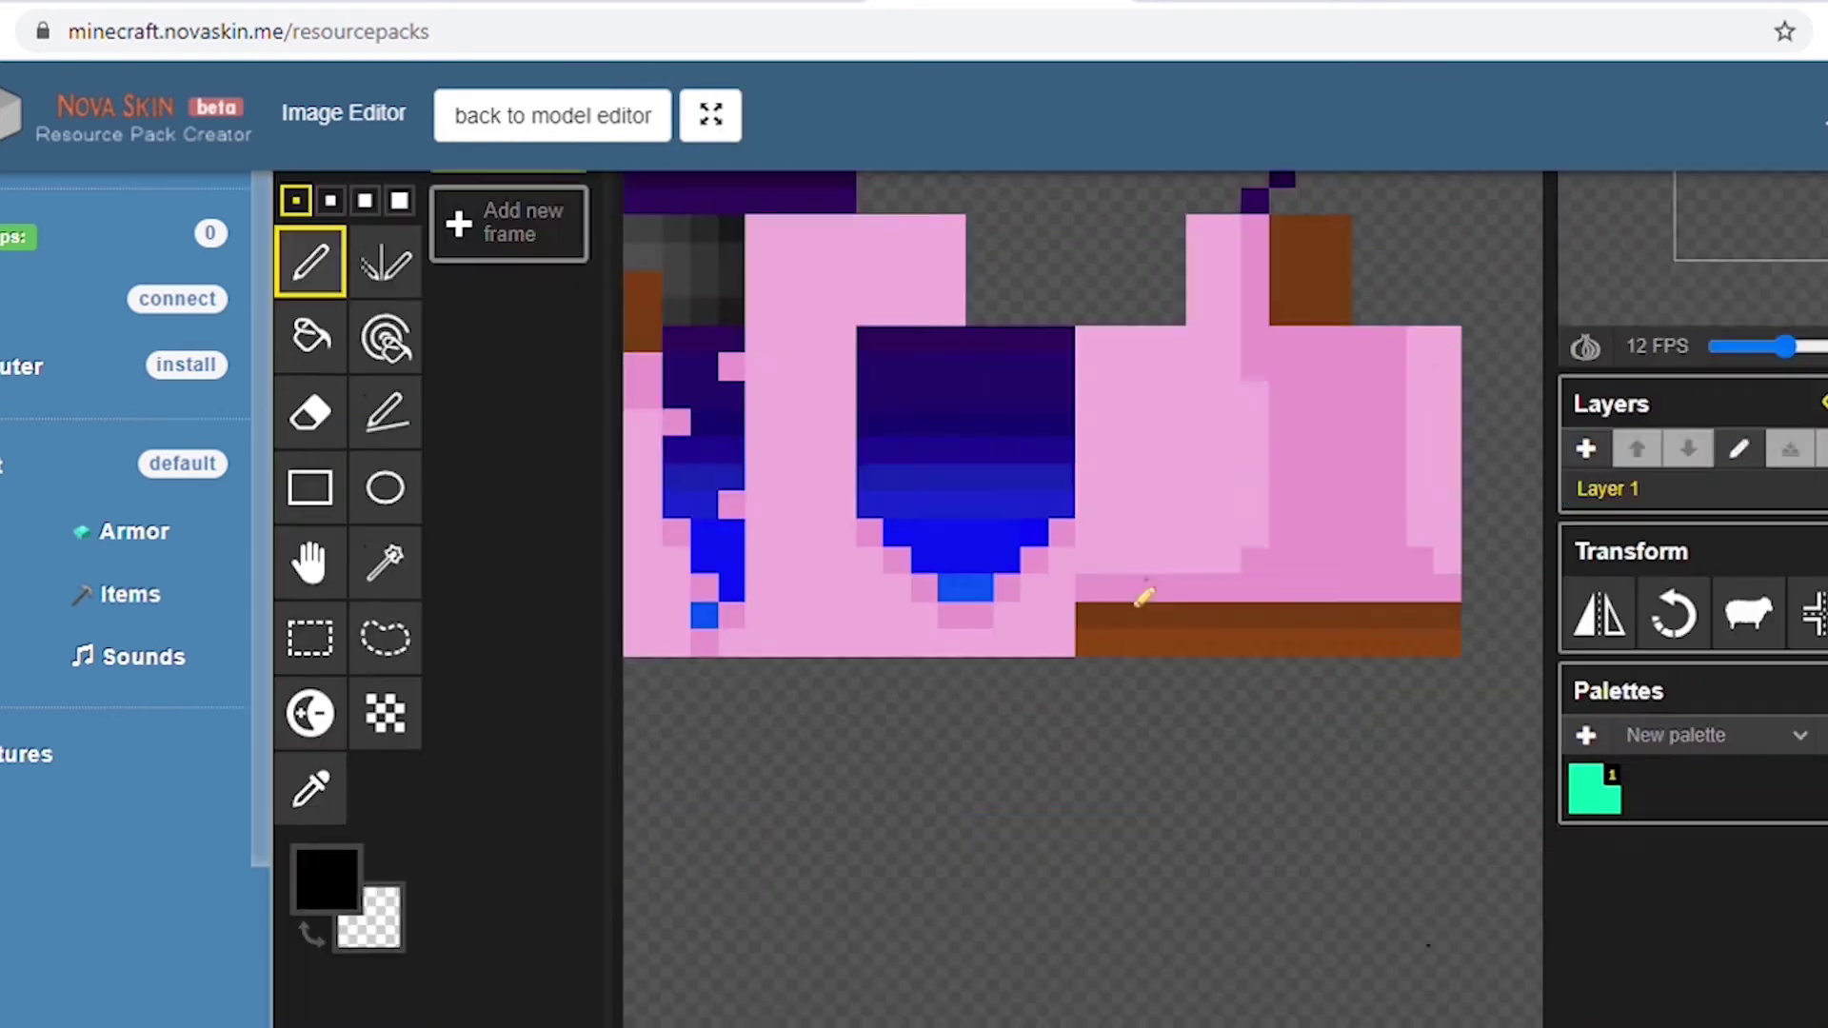
# Sample the donut's brown #d29051 and add it to the new palette as a second swatch.
pyautogui.scroll(-5, 1330, 620)
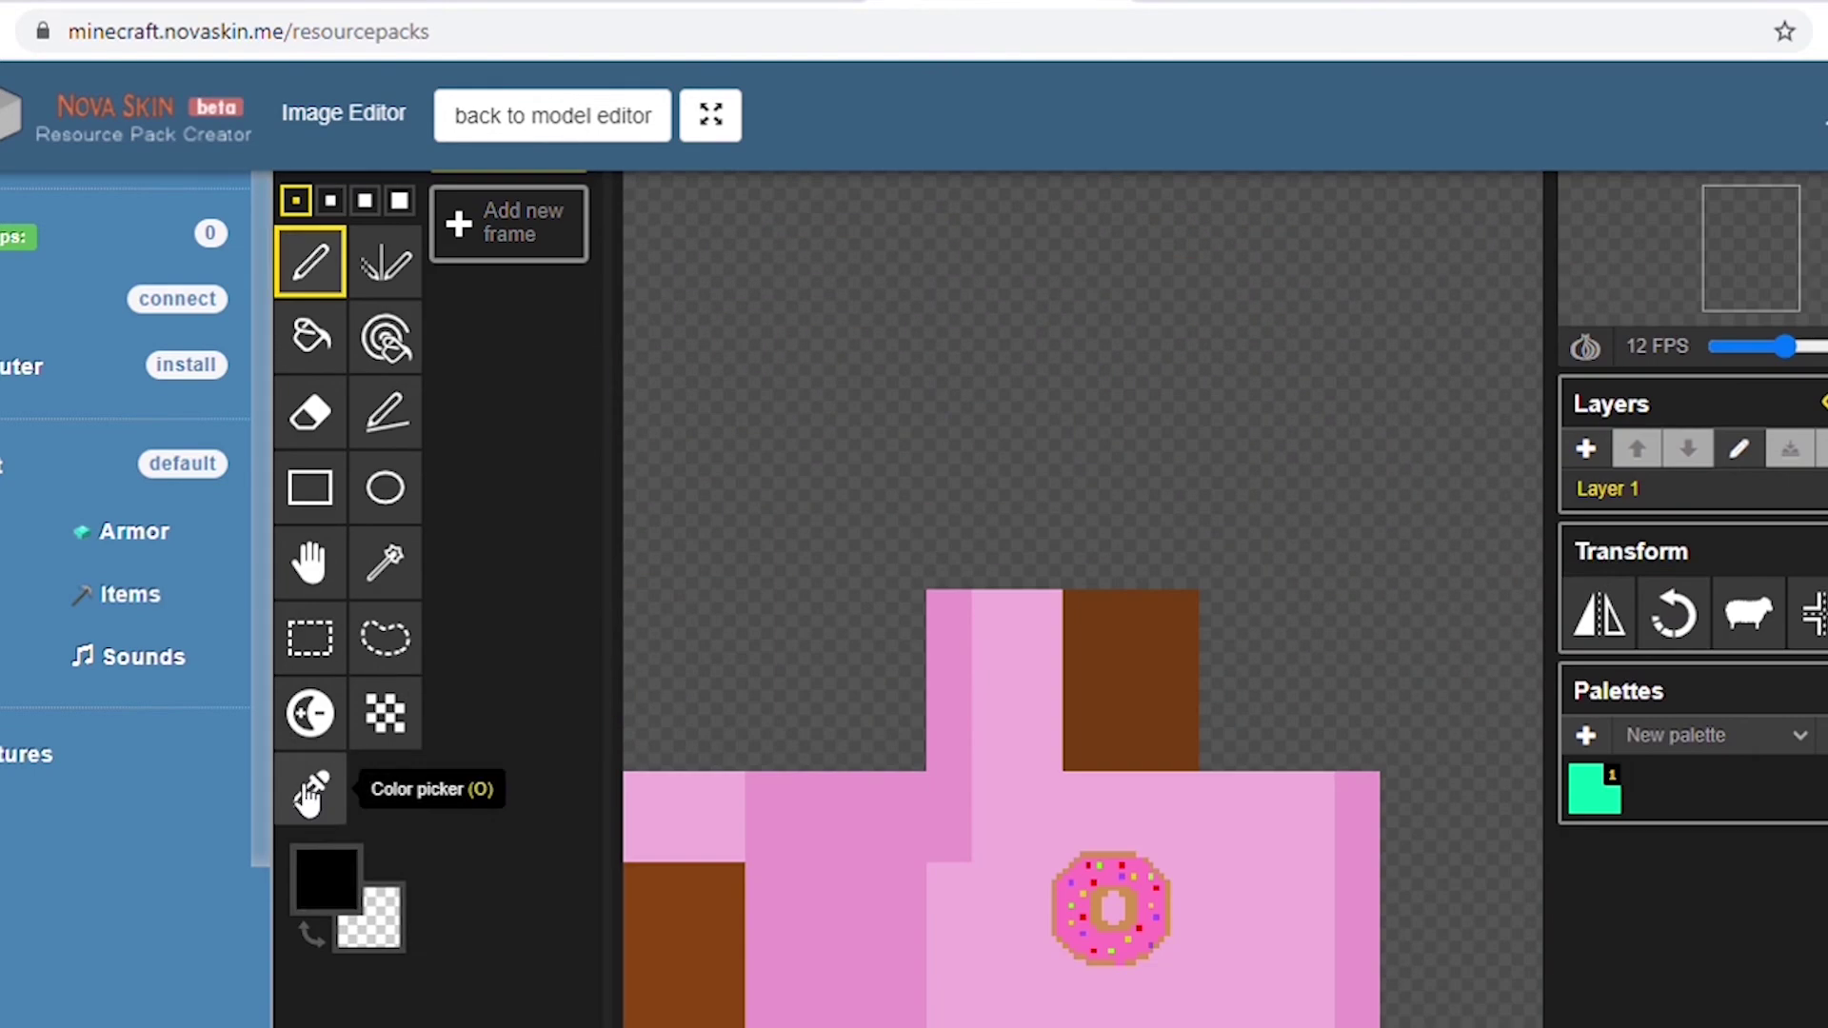
pyautogui.click(310, 791)
pyautogui.click(1095, 909)
pyautogui.click(315, 881)
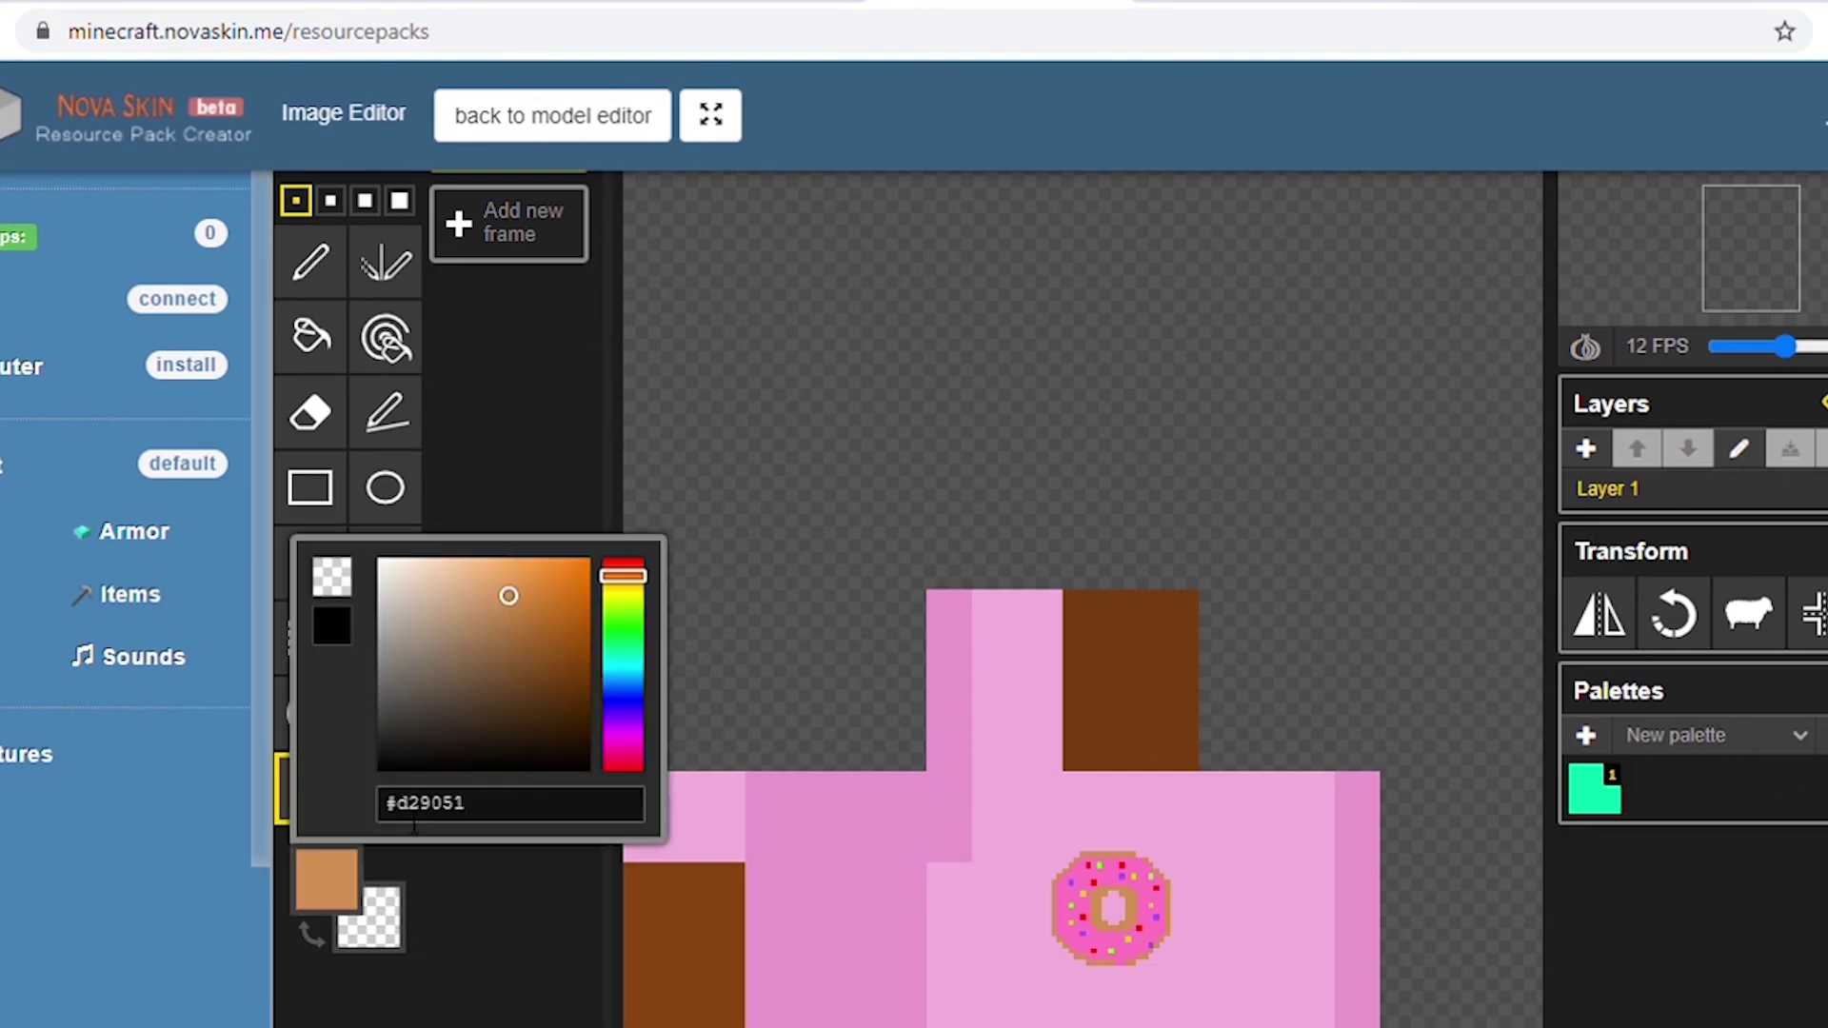
pyautogui.tripleClick(547, 800)
pyautogui.click(1823, 735)
pyautogui.click(882, 284)
pyautogui.tripleClick(1337, 517)
pyautogui.click(1456, 996)
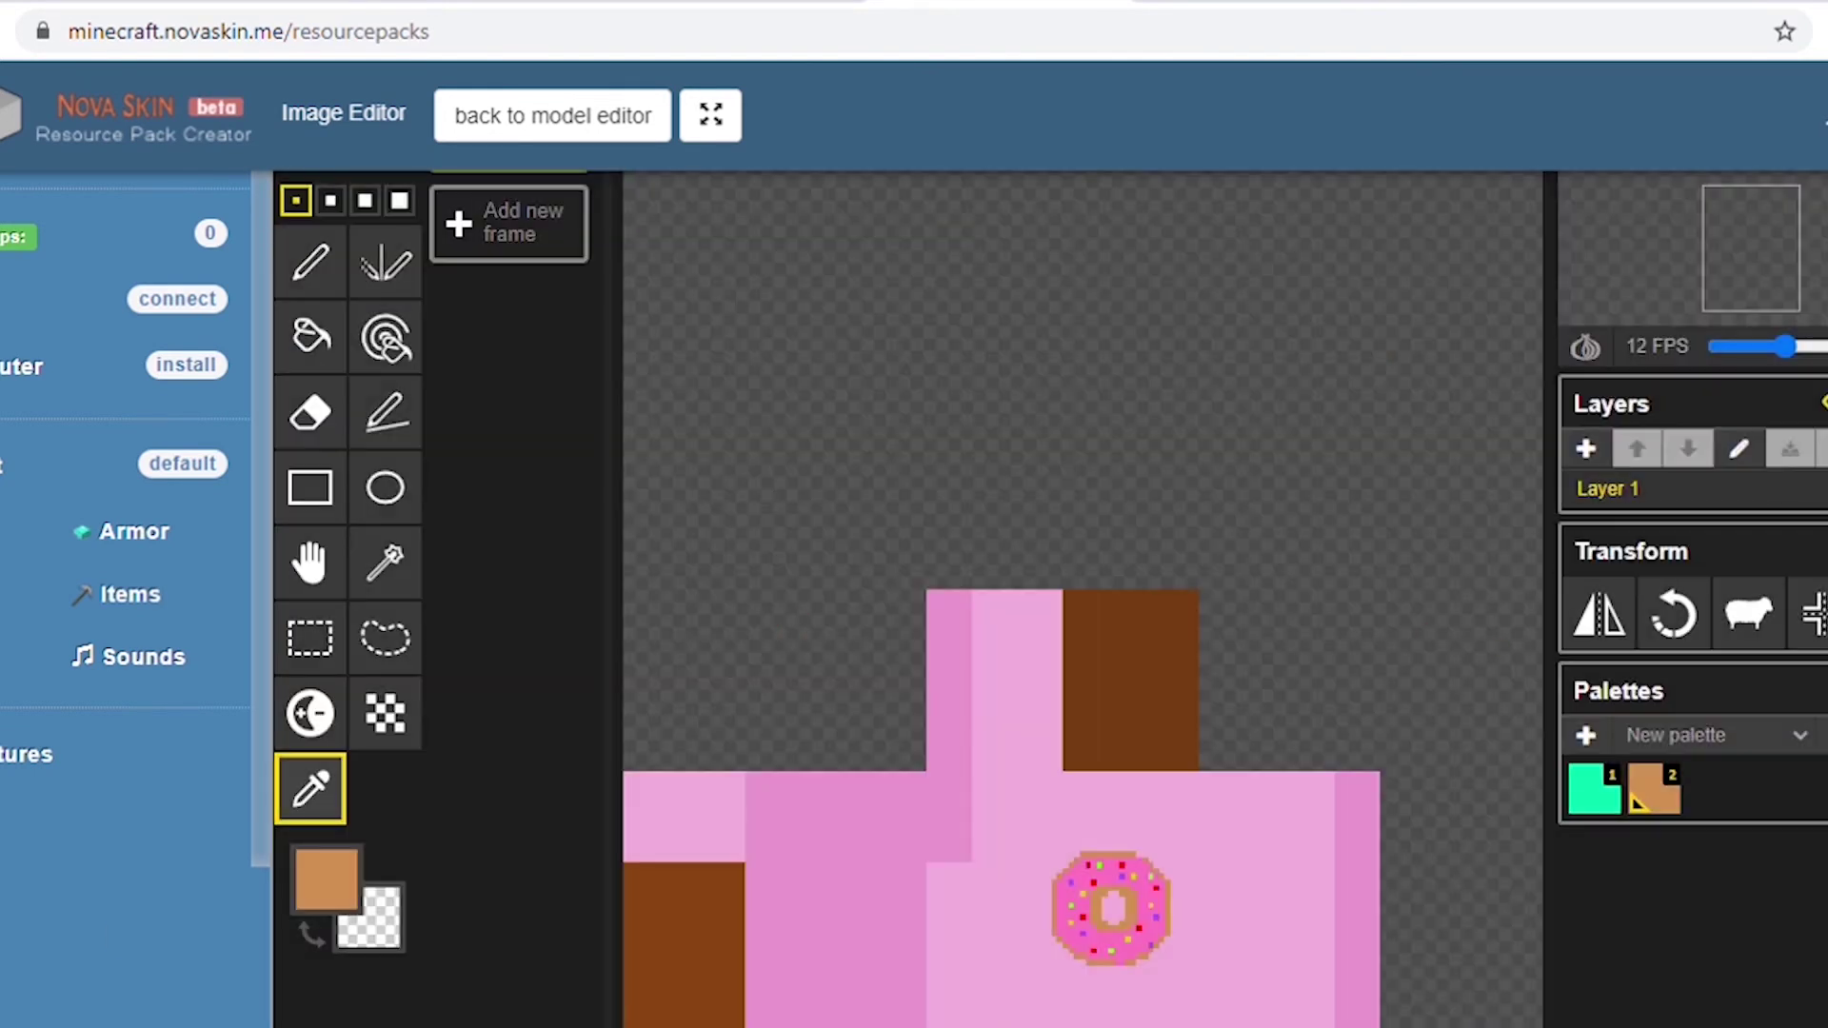
# Add a soft pink swatch to the palette and save it.
pyautogui.click(1823, 735)
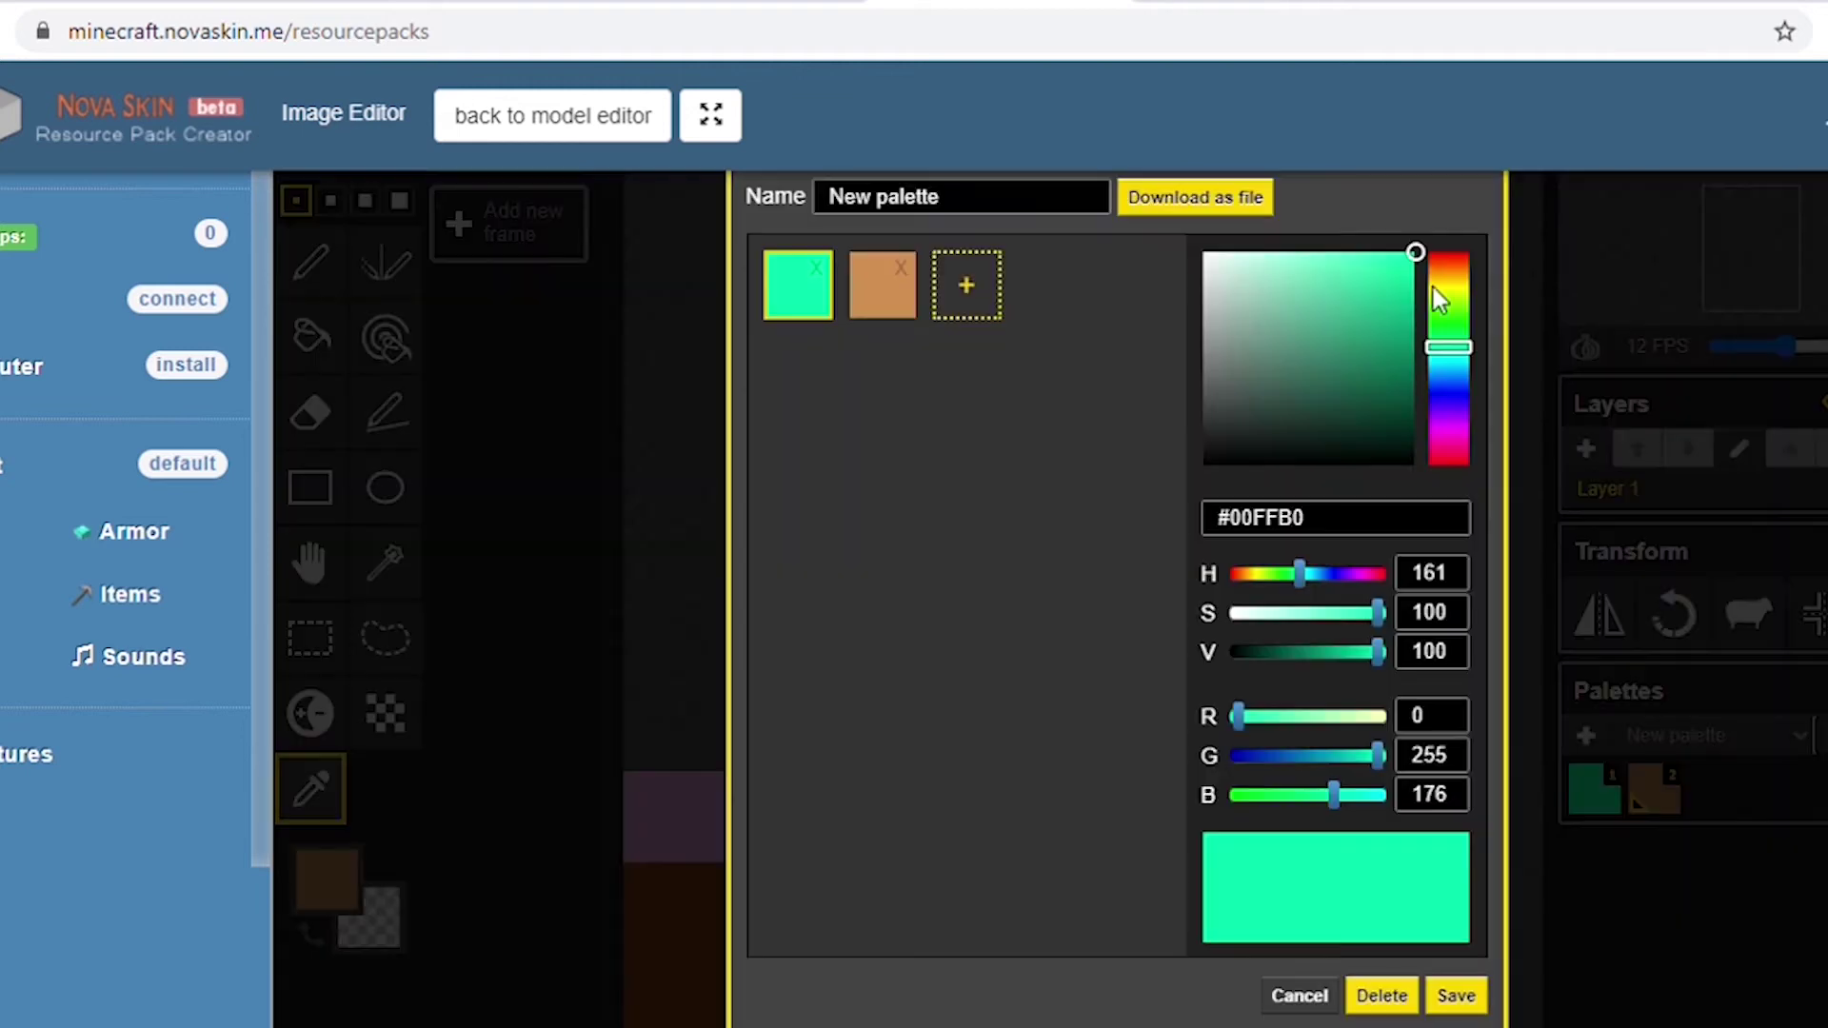
pyautogui.click(967, 284)
pyautogui.moveTo(1452, 351); pyautogui.dragTo(1459, 441)
pyautogui.moveTo(1314, 362); pyautogui.dragTo(1277, 277)
pyautogui.click(1456, 995)
# Add the near-black swatch #0F0A04 to the palette and save it.
pyautogui.click(1804, 688)
pyautogui.click(1135, 285)
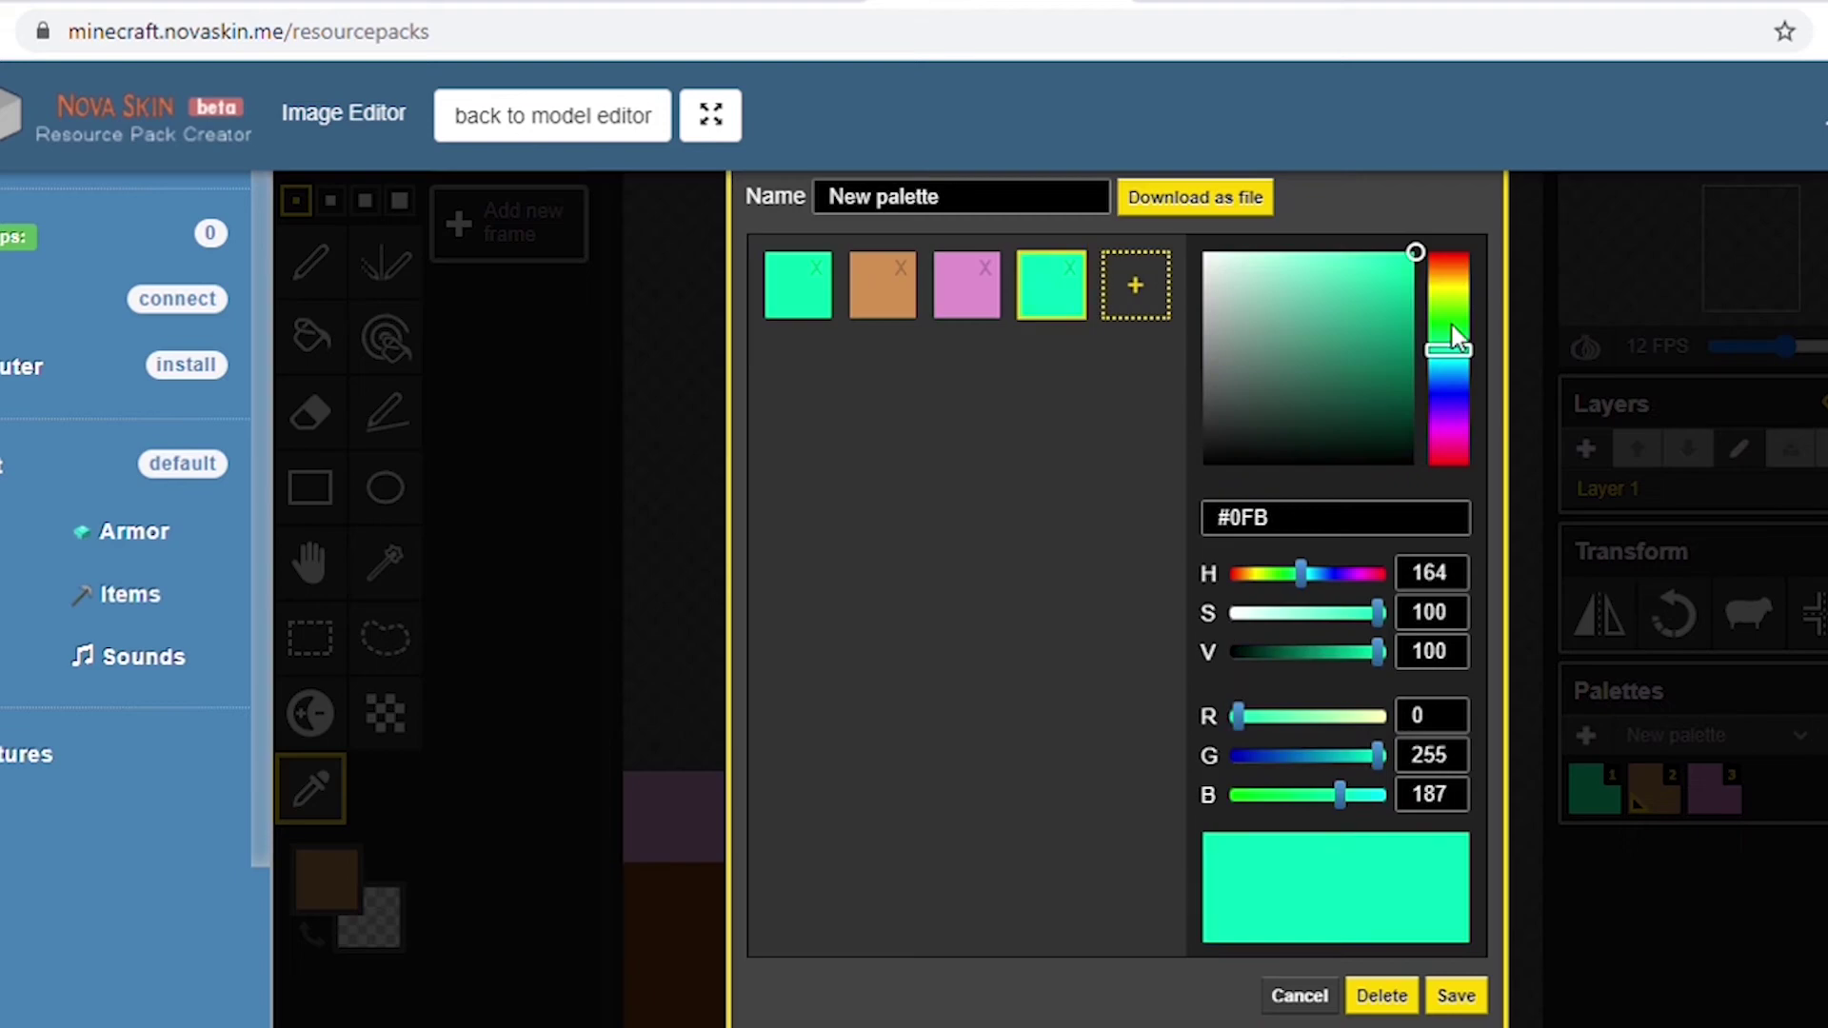
pyautogui.moveTo(1449, 351); pyautogui.dragTo(1368, 458)
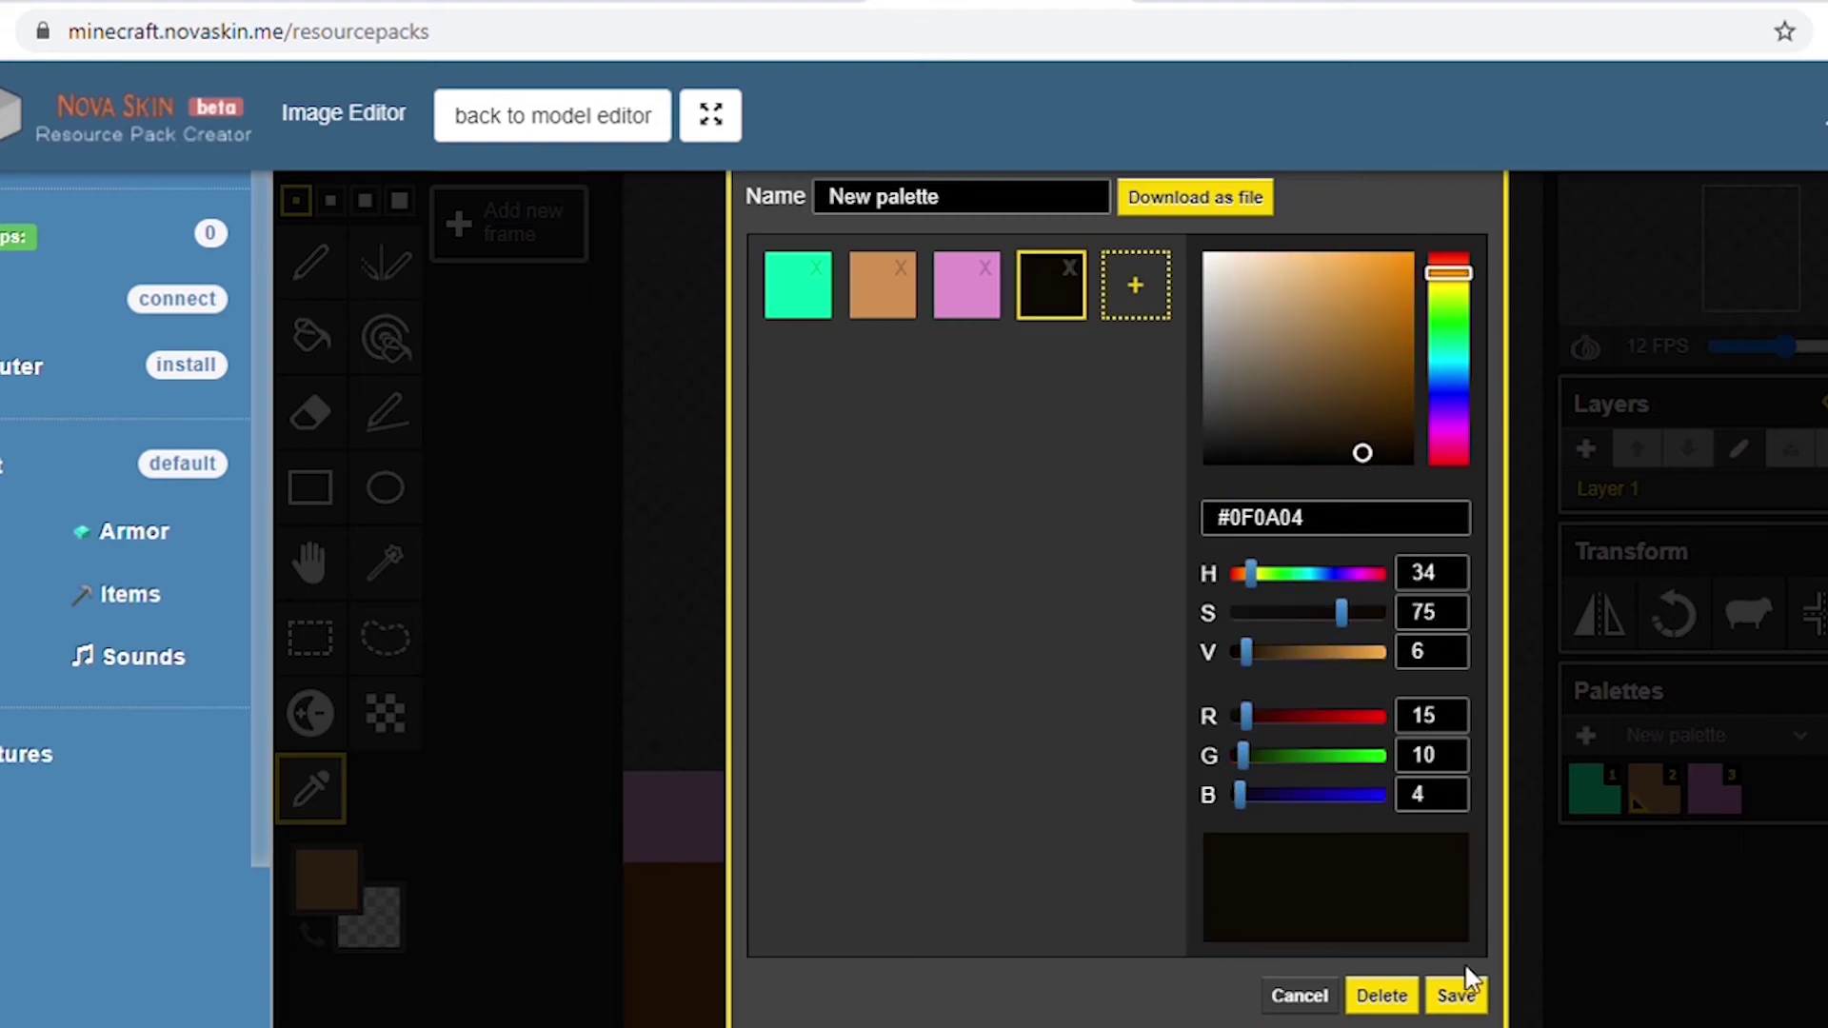
pyautogui.click(1458, 995)
# Recolour the palette's first swatch to teal #14BDBD.
pyautogui.click(1804, 687)
pyautogui.click(1448, 359)
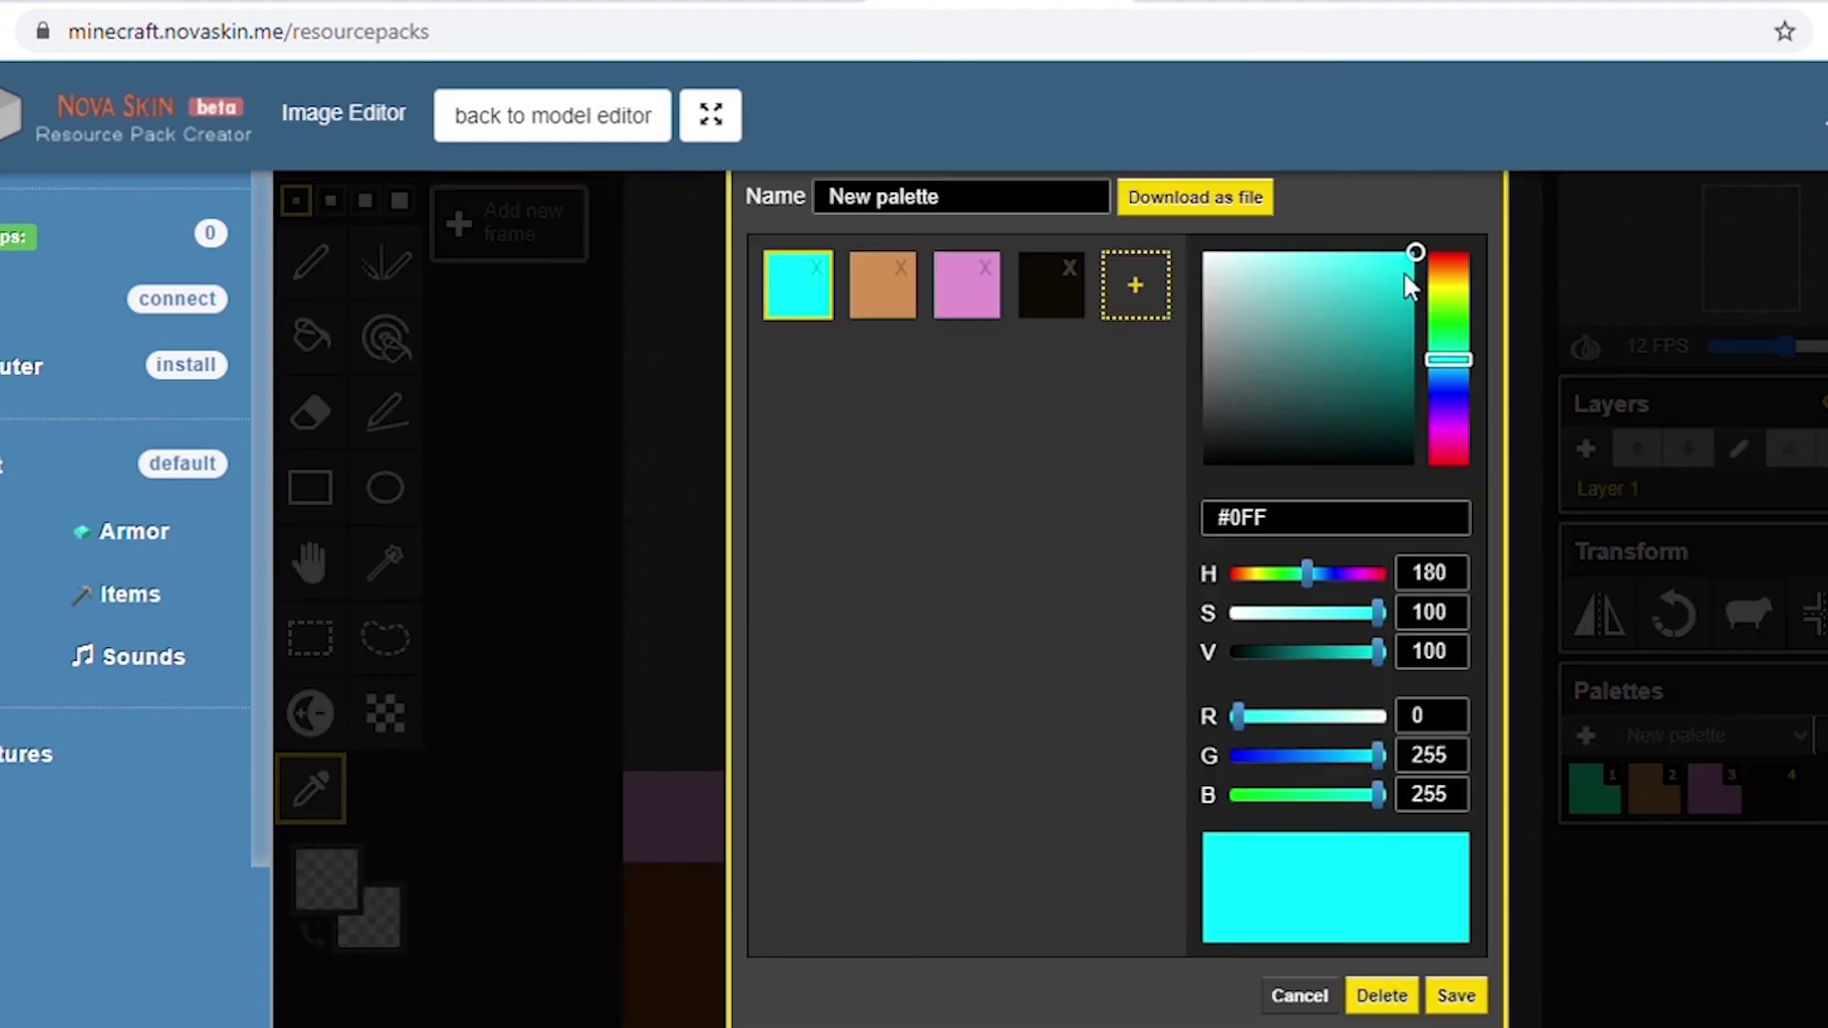
pyautogui.click(1380, 292)
pyautogui.click(1458, 995)
# Recolour the palette's first swatch to pale yellow #EEDC97.
pyautogui.click(1804, 688)
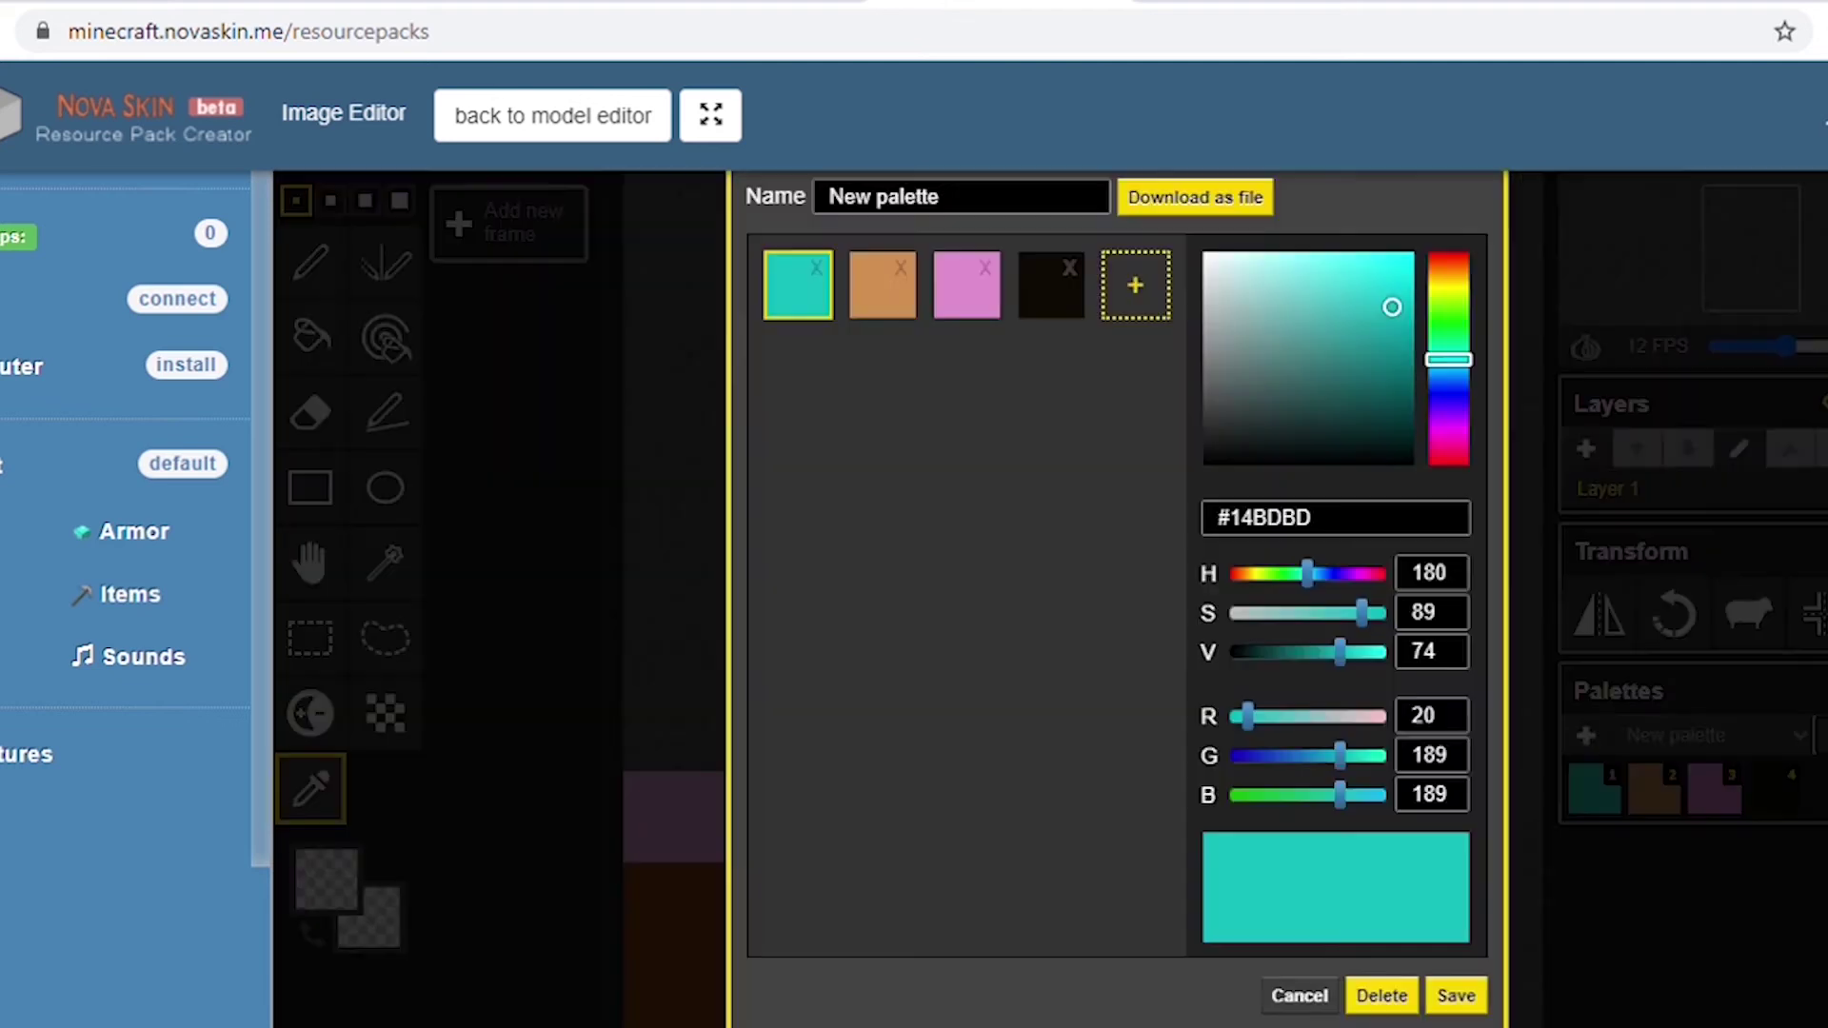
pyautogui.moveTo(1453, 359); pyautogui.dragTo(1449, 281)
pyautogui.moveTo(1391, 308); pyautogui.dragTo(1280, 266)
pyautogui.click(1457, 995)
# Add a bright mint-green swatch to the palette as the fifth colour.
pyautogui.scroll(-3, 1457, 995)
pyautogui.click(1805, 374)
pyautogui.scroll(3, 1491, 604)
pyautogui.click(1135, 285)
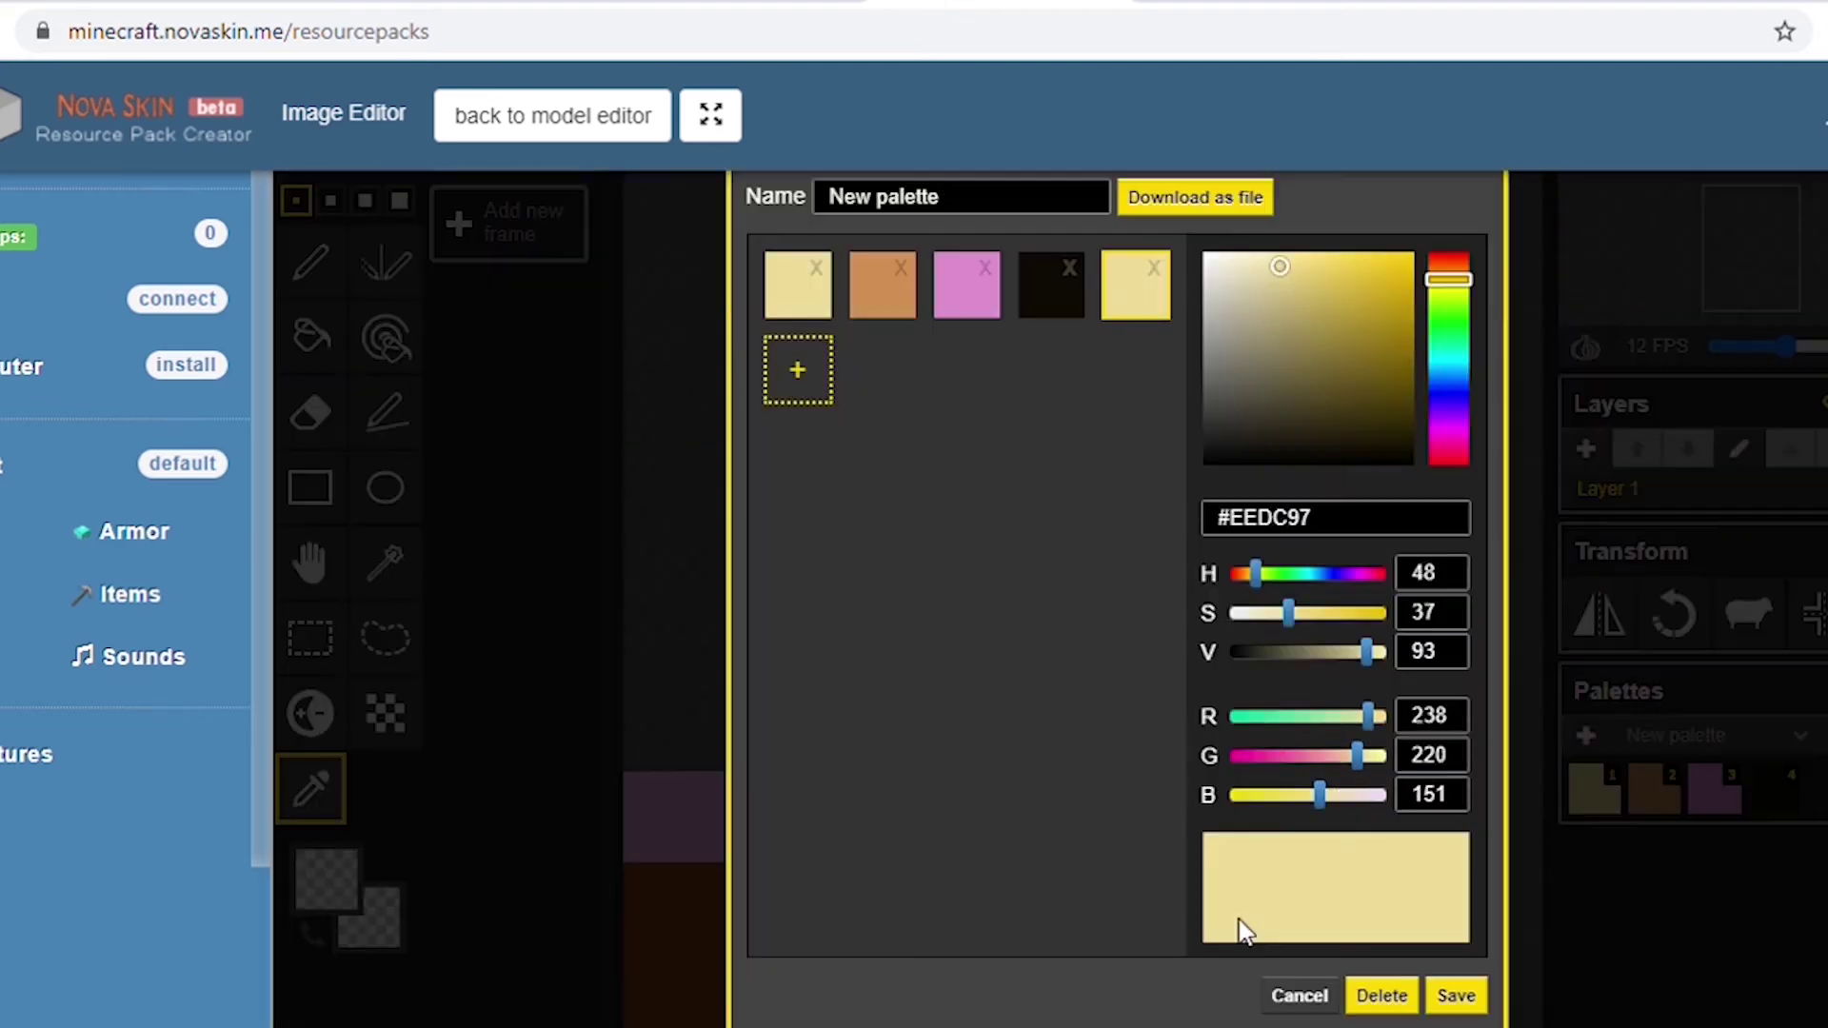
pyautogui.moveTo(1449, 282); pyautogui.dragTo(1462, 350)
pyautogui.moveTo(1362, 271); pyautogui.dragTo(1415, 251)
pyautogui.click(1457, 995)
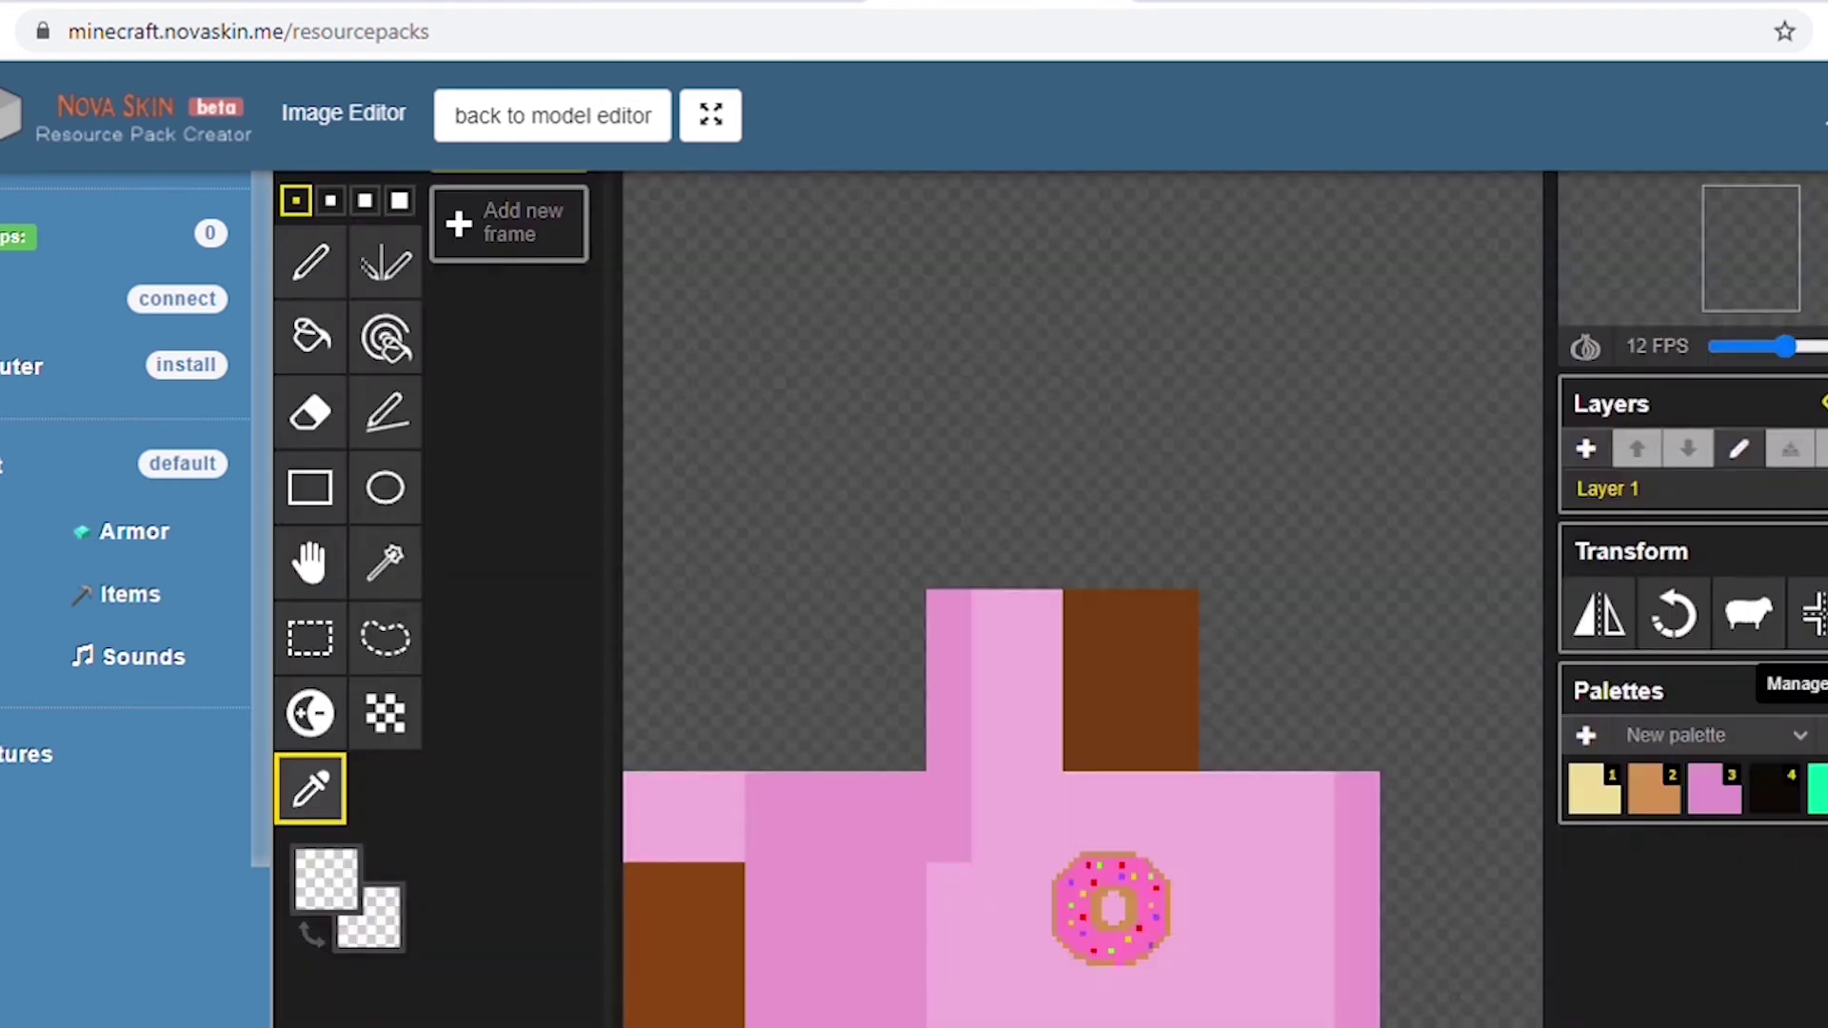
# Add a dark olive swatch to the palette as the sixth colour.
pyautogui.click(1804, 688)
pyautogui.click(798, 370)
pyautogui.click(1331, 359)
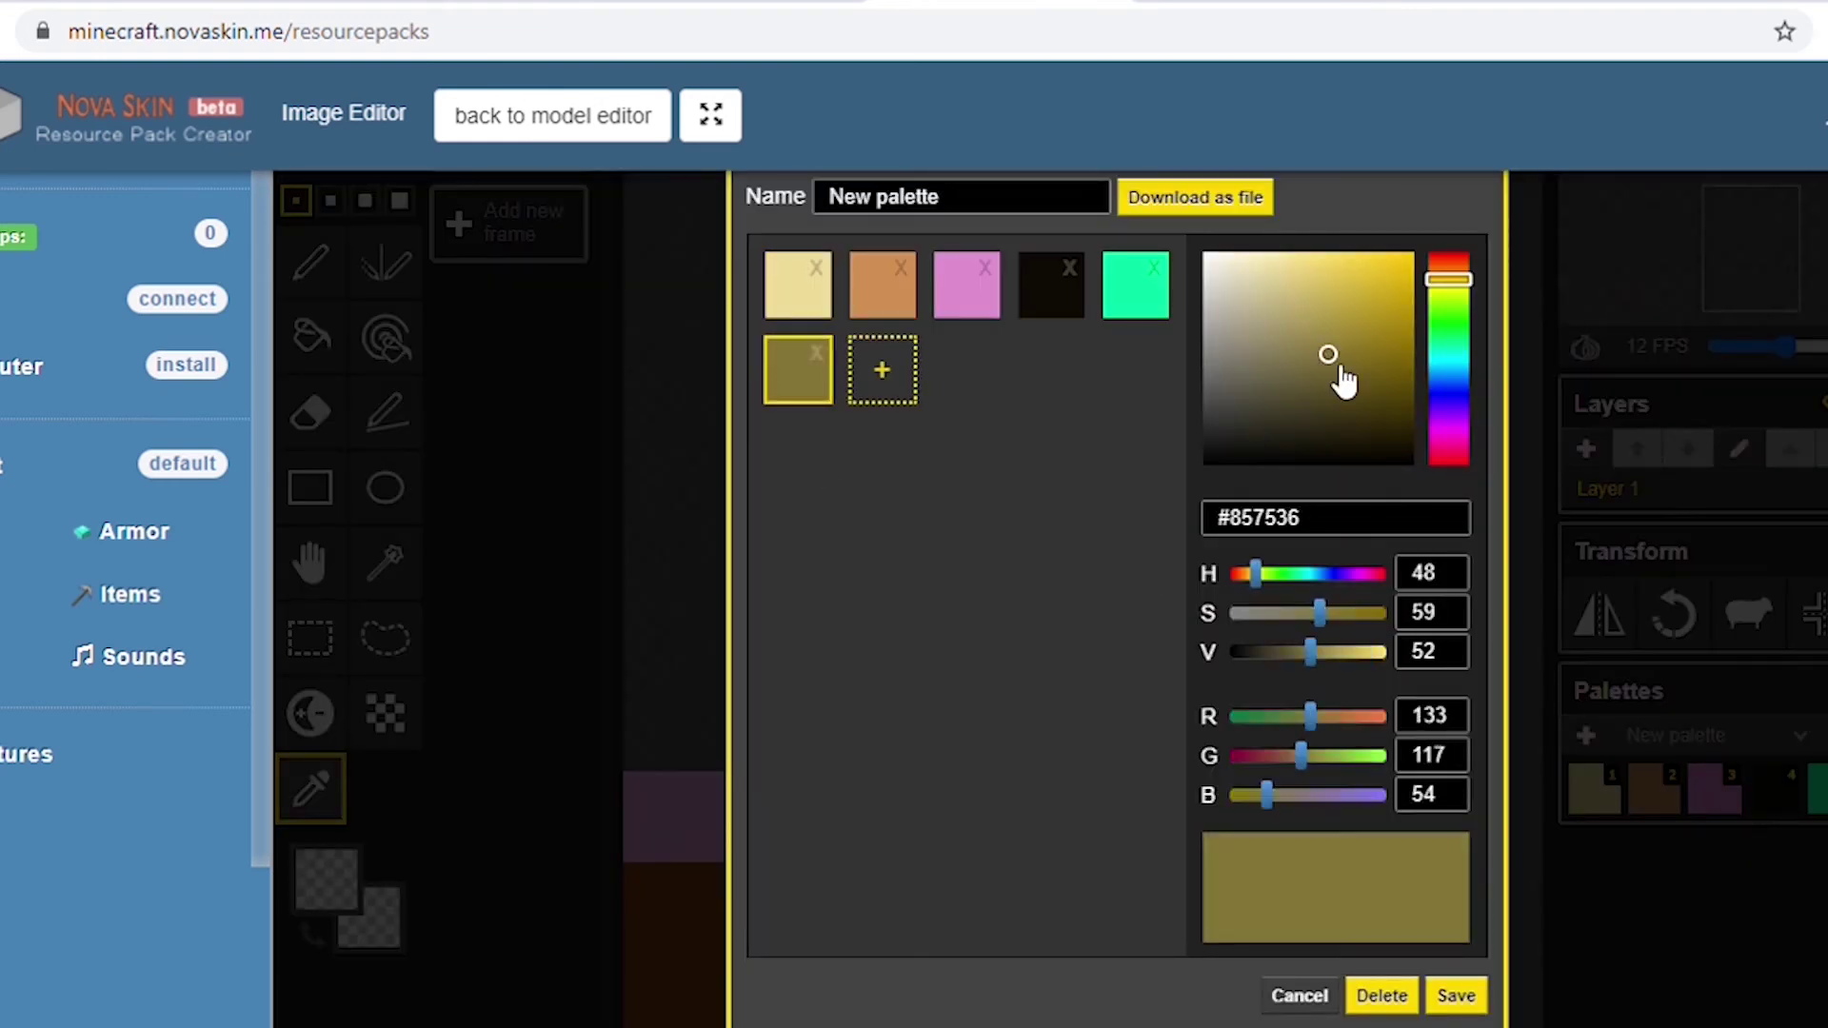
pyautogui.click(1457, 995)
# Add a light mint swatch to the palette as the seventh colour.
pyautogui.click(1805, 688)
pyautogui.click(909, 388)
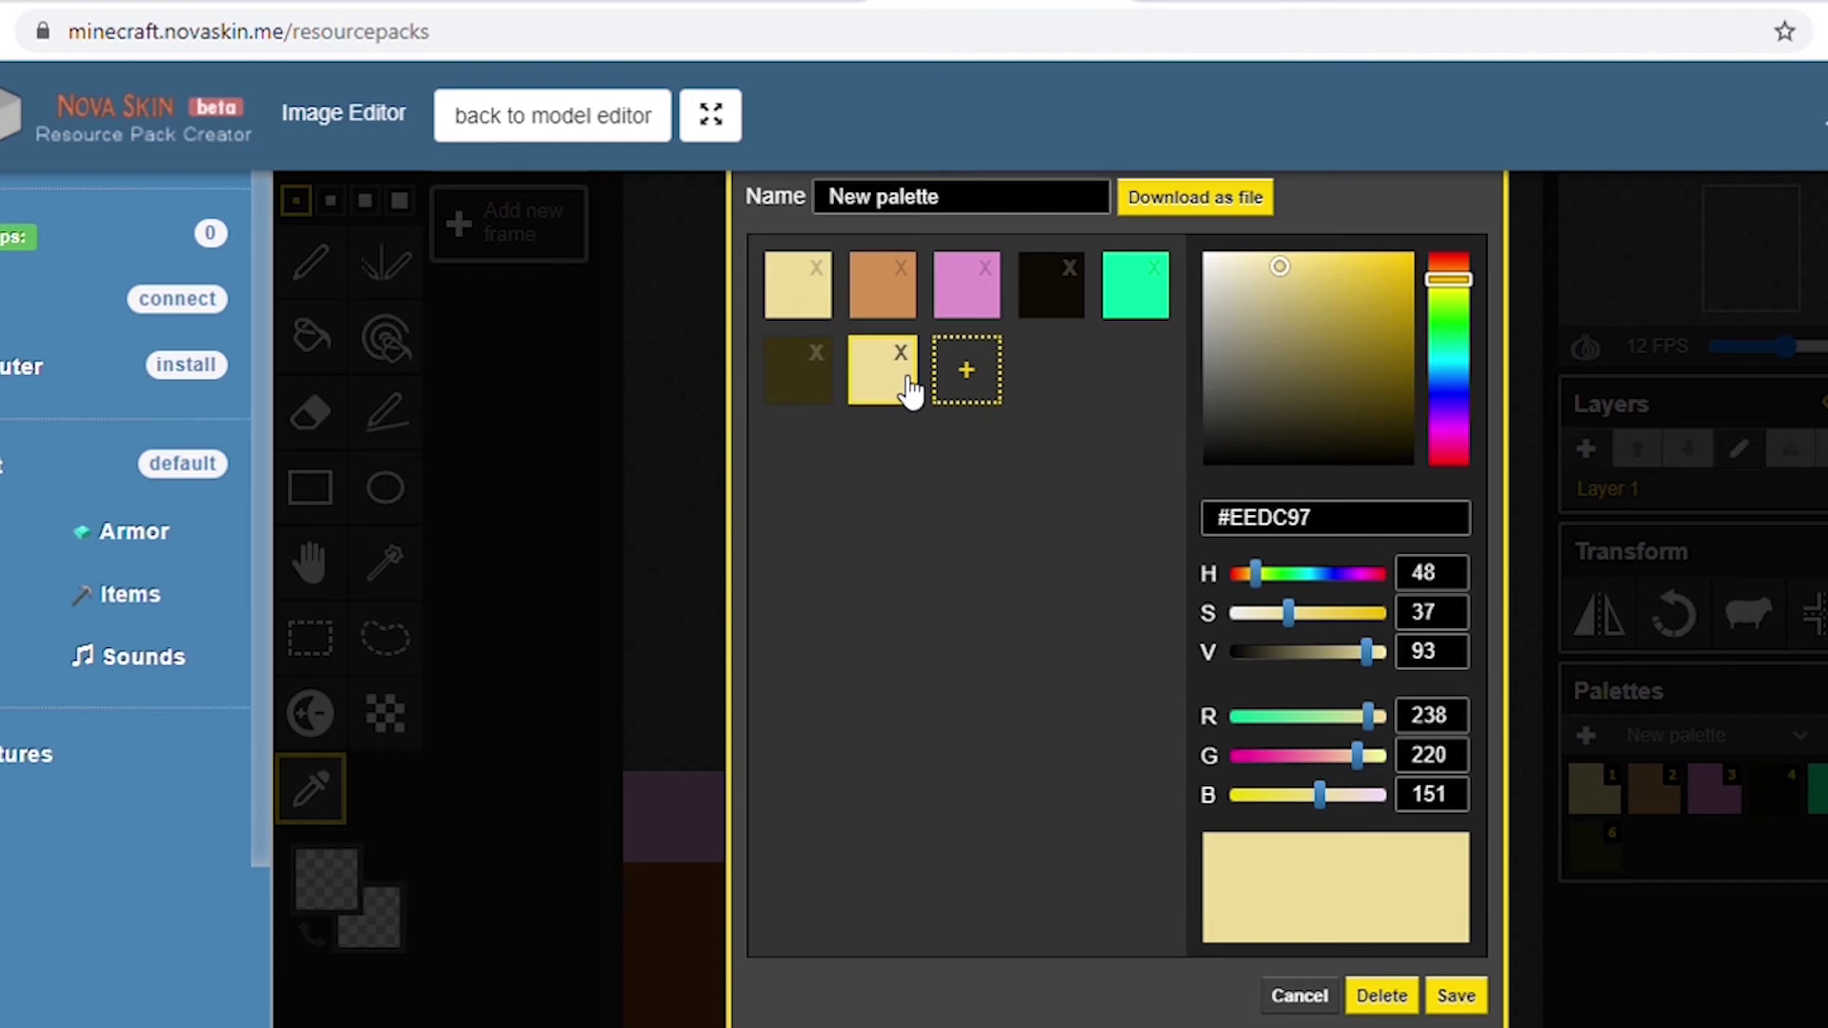
pyautogui.moveTo(1457, 408); pyautogui.dragTo(1455, 353)
pyautogui.click(1308, 257)
pyautogui.click(1457, 995)
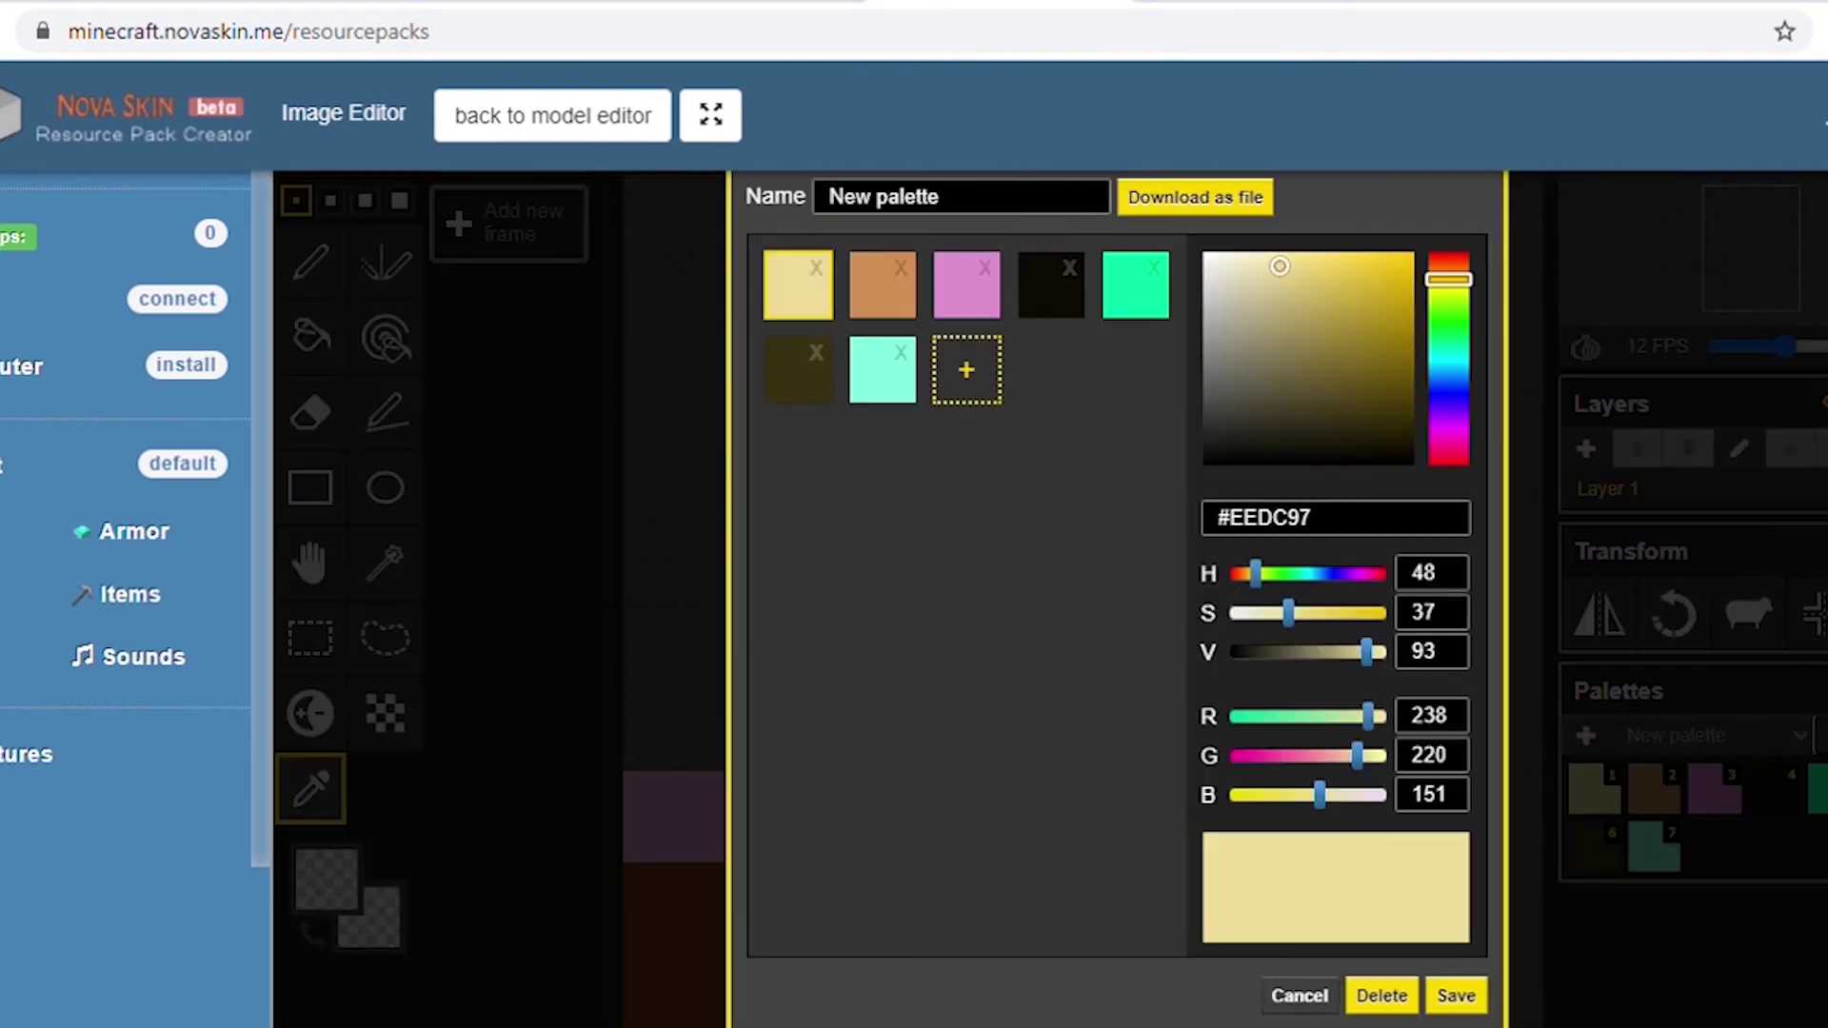
# Change the palette's first swatch to a salmon pink and save the palette.
pyautogui.moveTo(1453, 277); pyautogui.dragTo(1451, 261)
pyautogui.click(1299, 279)
pyautogui.click(1457, 995)
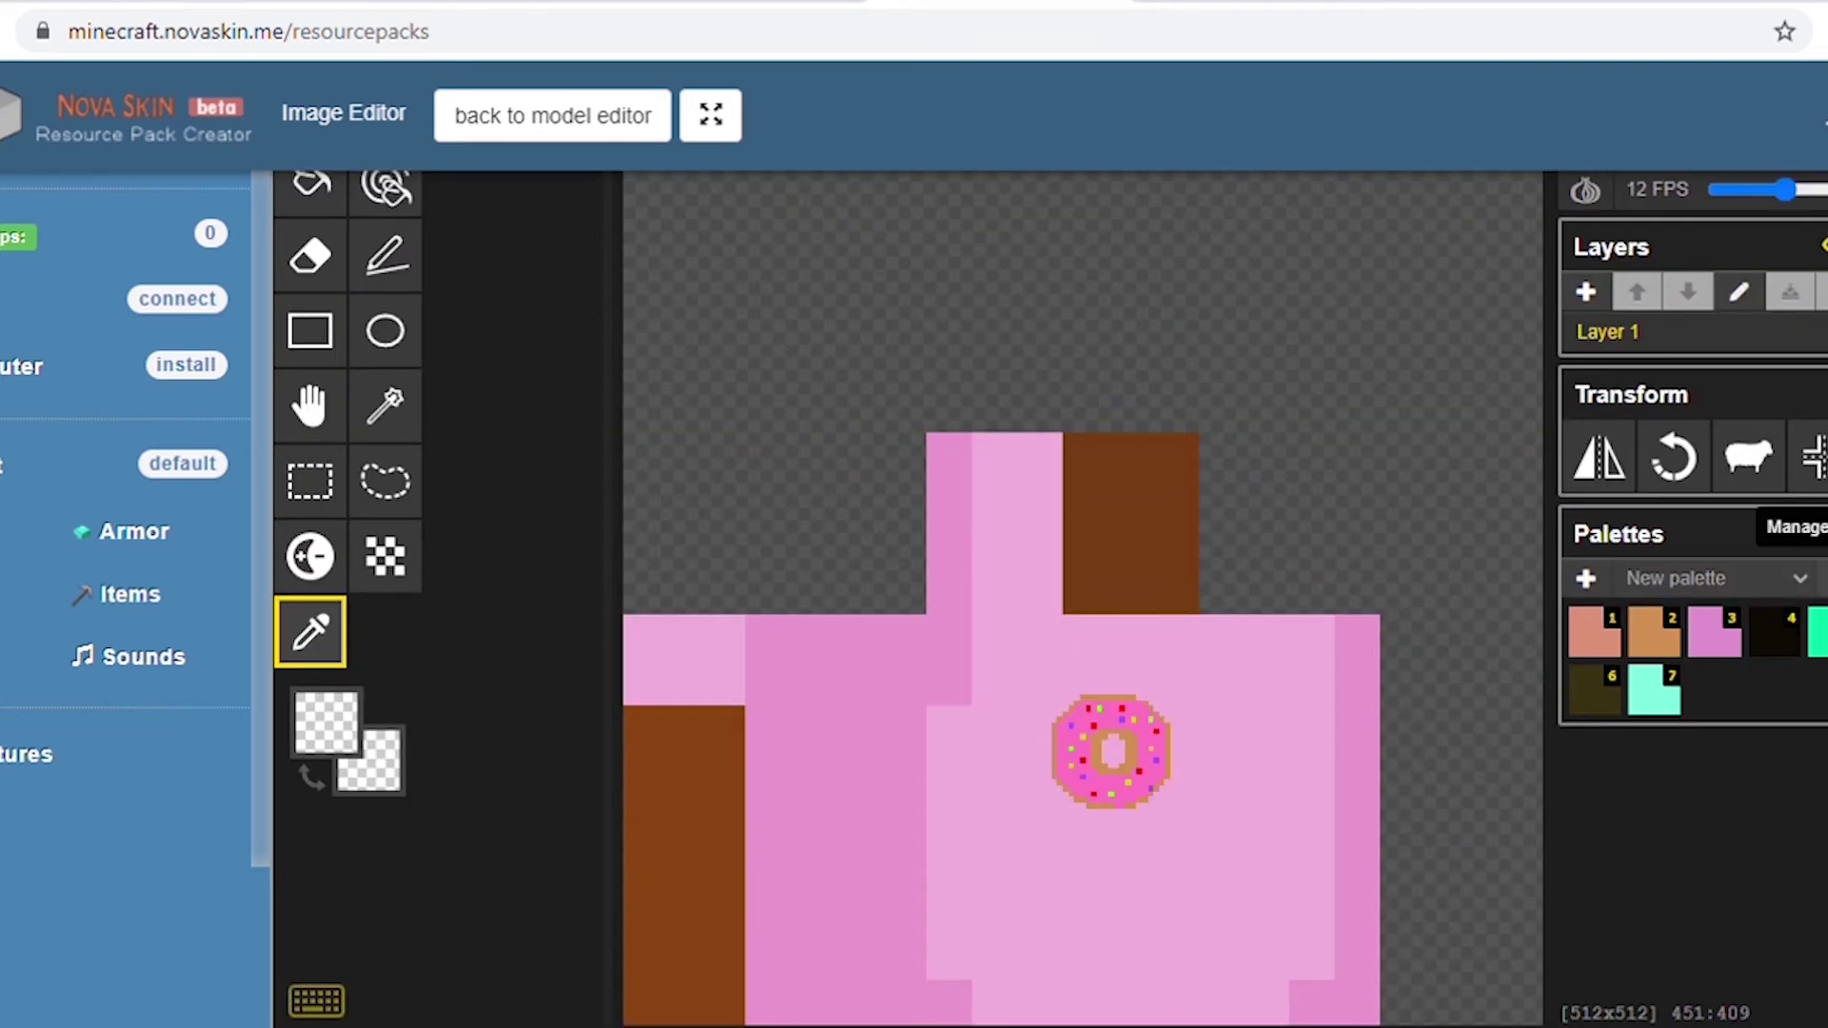
# Draw the left side and top of a rounded outline below the donut in the donut's brown.
pyautogui.click(1657, 633)
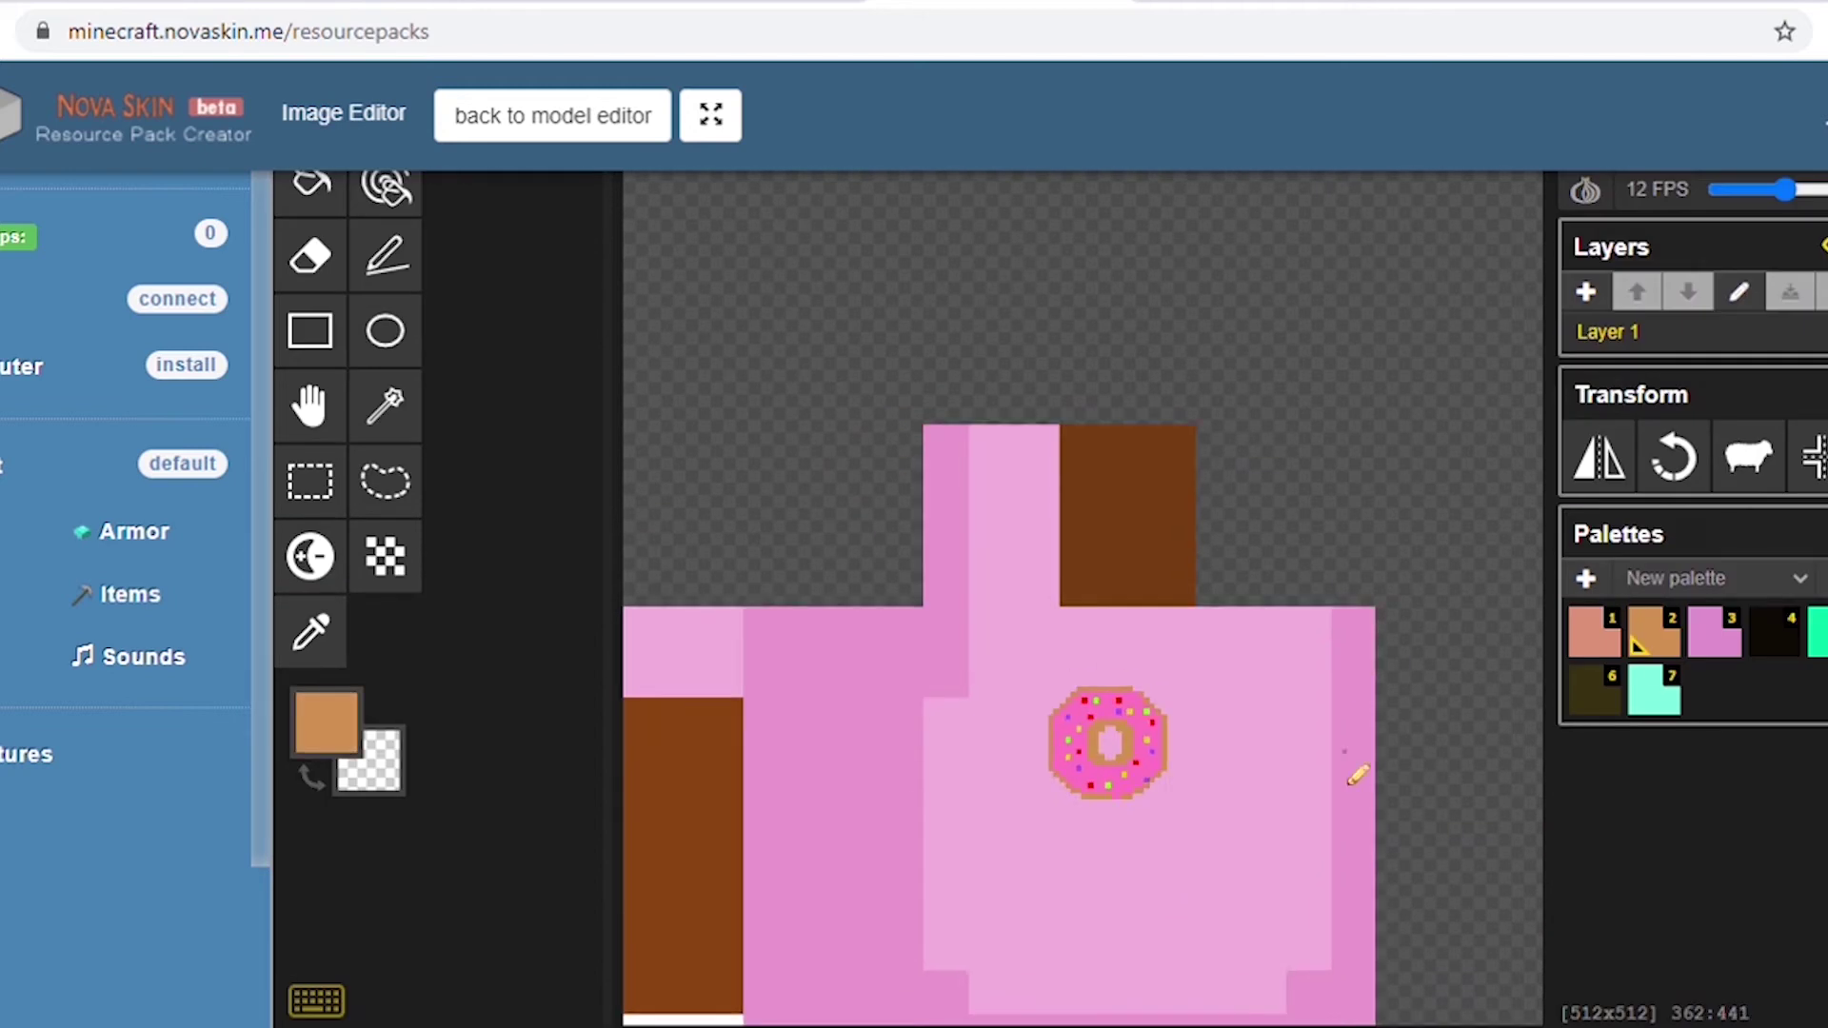
pyautogui.scroll(-3, 1357, 776)
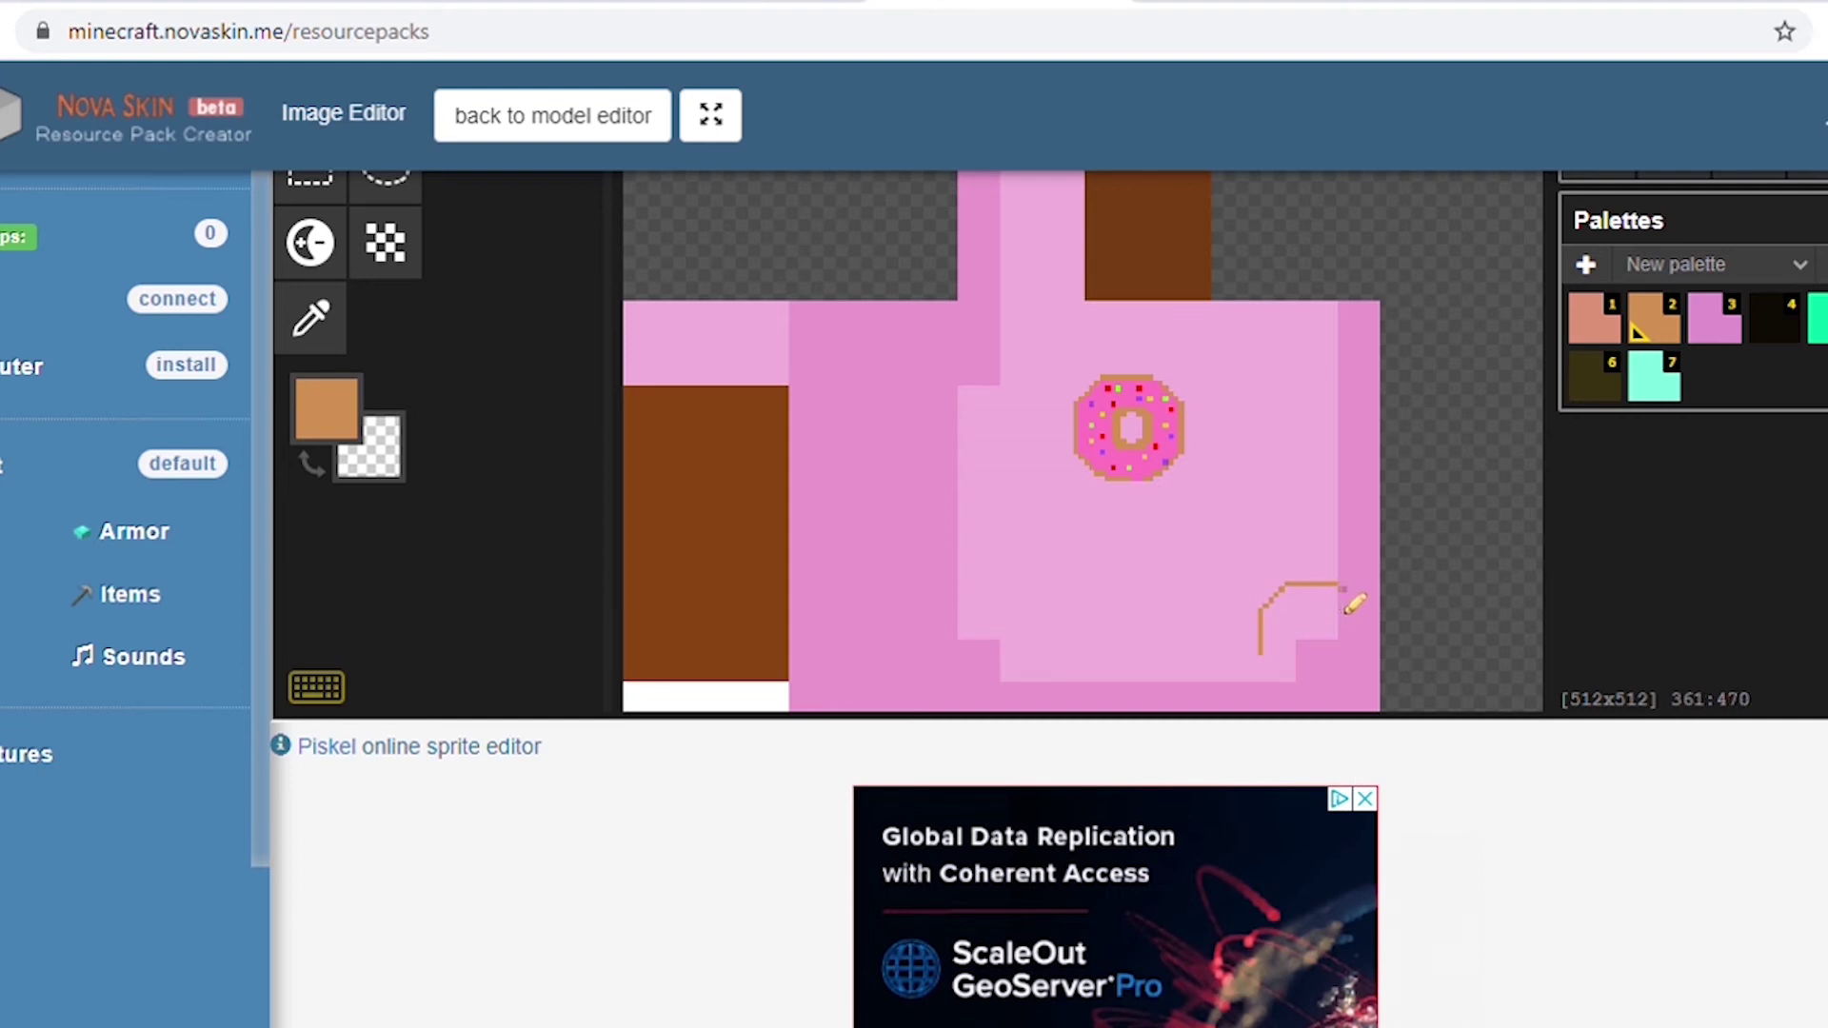
# Sample the garment's darker pink with the Color picker and return to the Pen tool.
pyautogui.click(314, 318)
pyautogui.click(857, 353)
pyautogui.scroll(2, 350, 285)
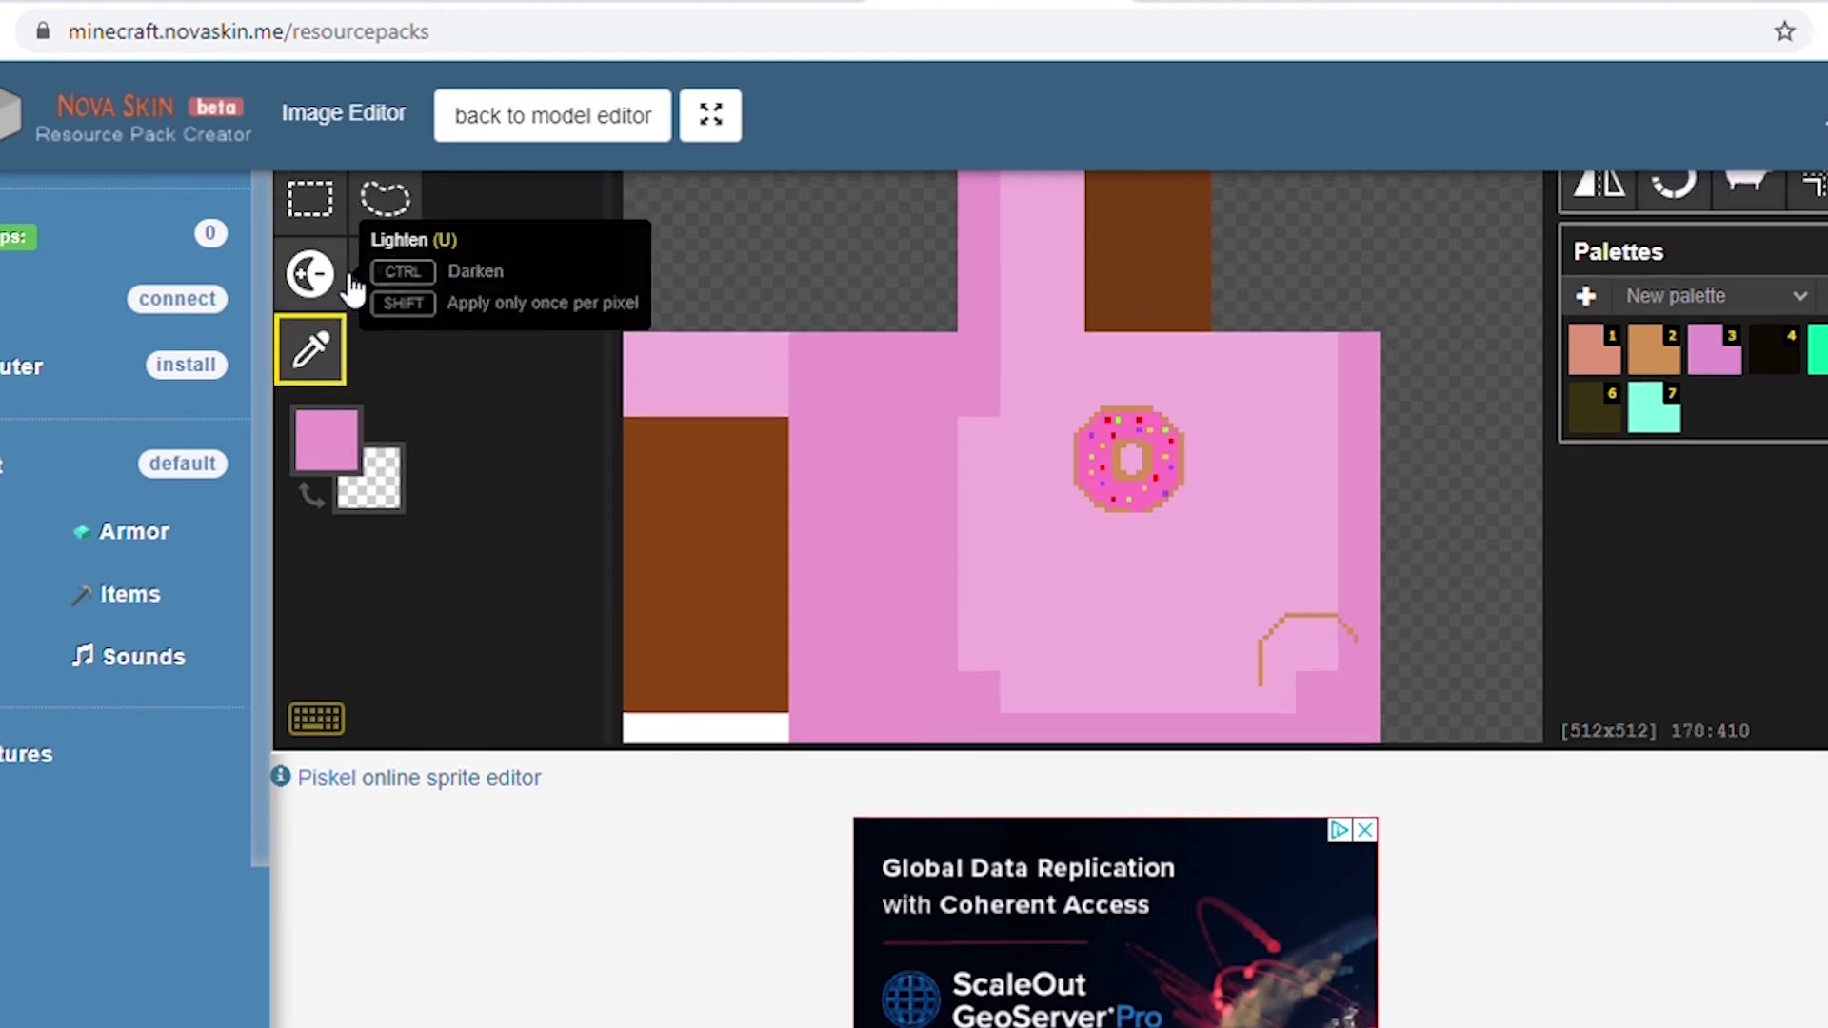
pyautogui.press('p')
pyautogui.scroll(2, 371, 667)
pyautogui.click(314, 631)
pyautogui.press('p')
# Draw the right side of the second donut's rounded outline with the brown palette swatch.
pyautogui.scroll(-1, 1190, 751)
pyautogui.click(1665, 490)
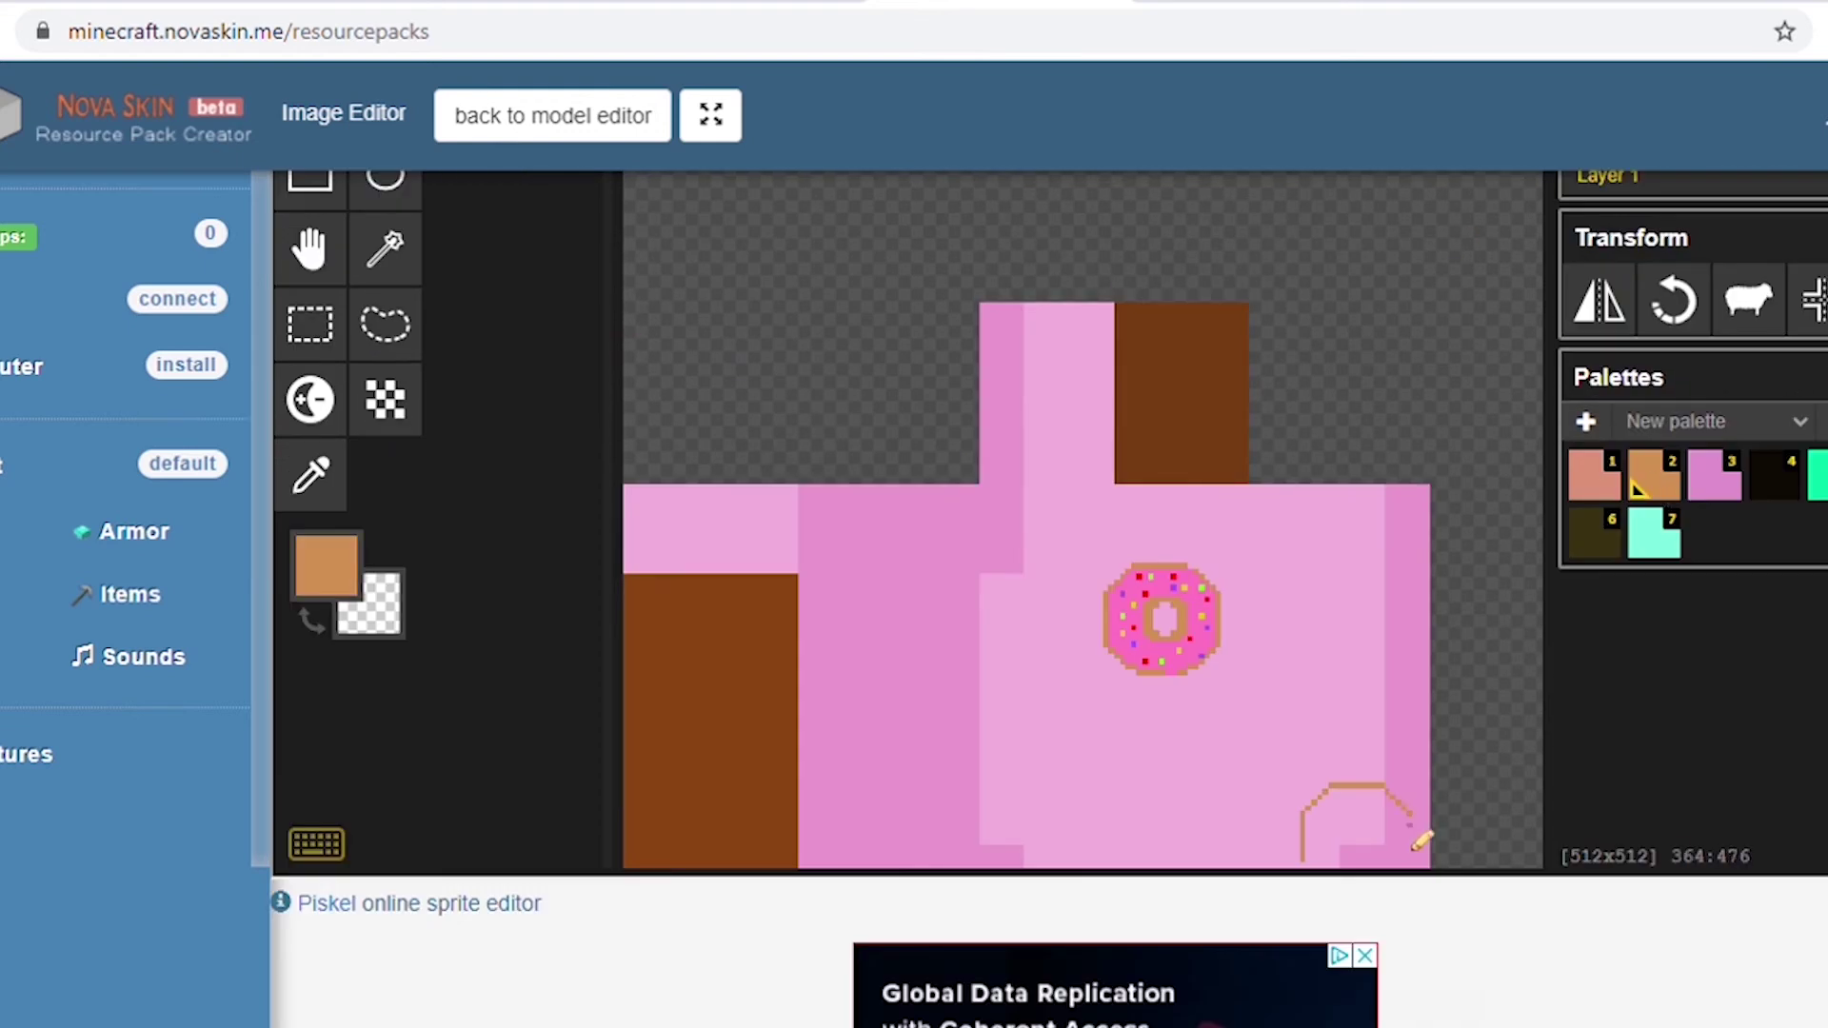
pyautogui.moveTo(1413, 837); pyautogui.dragTo(1410, 848)
pyautogui.scroll(-3, 1421, 871)
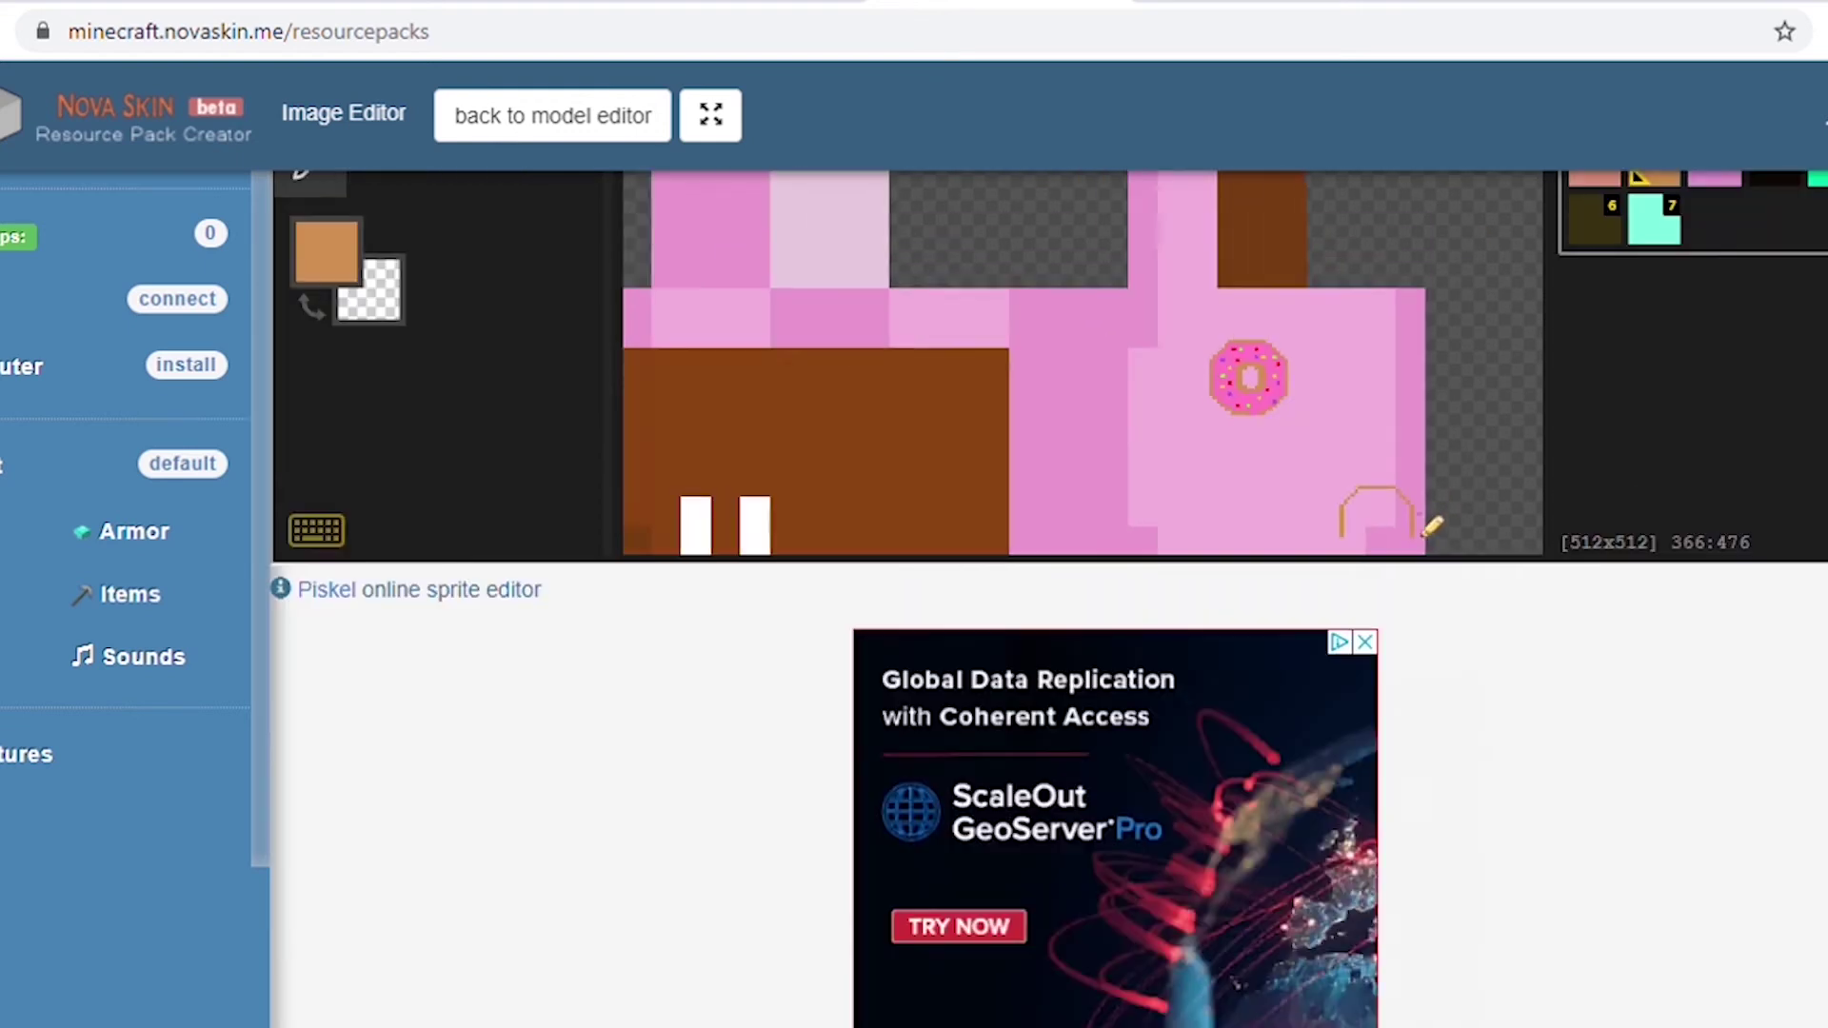
pyautogui.scroll(6, 1379, 905)
pyautogui.scroll(-3, 1821, 857)
pyautogui.scroll(2, 1438, 797)
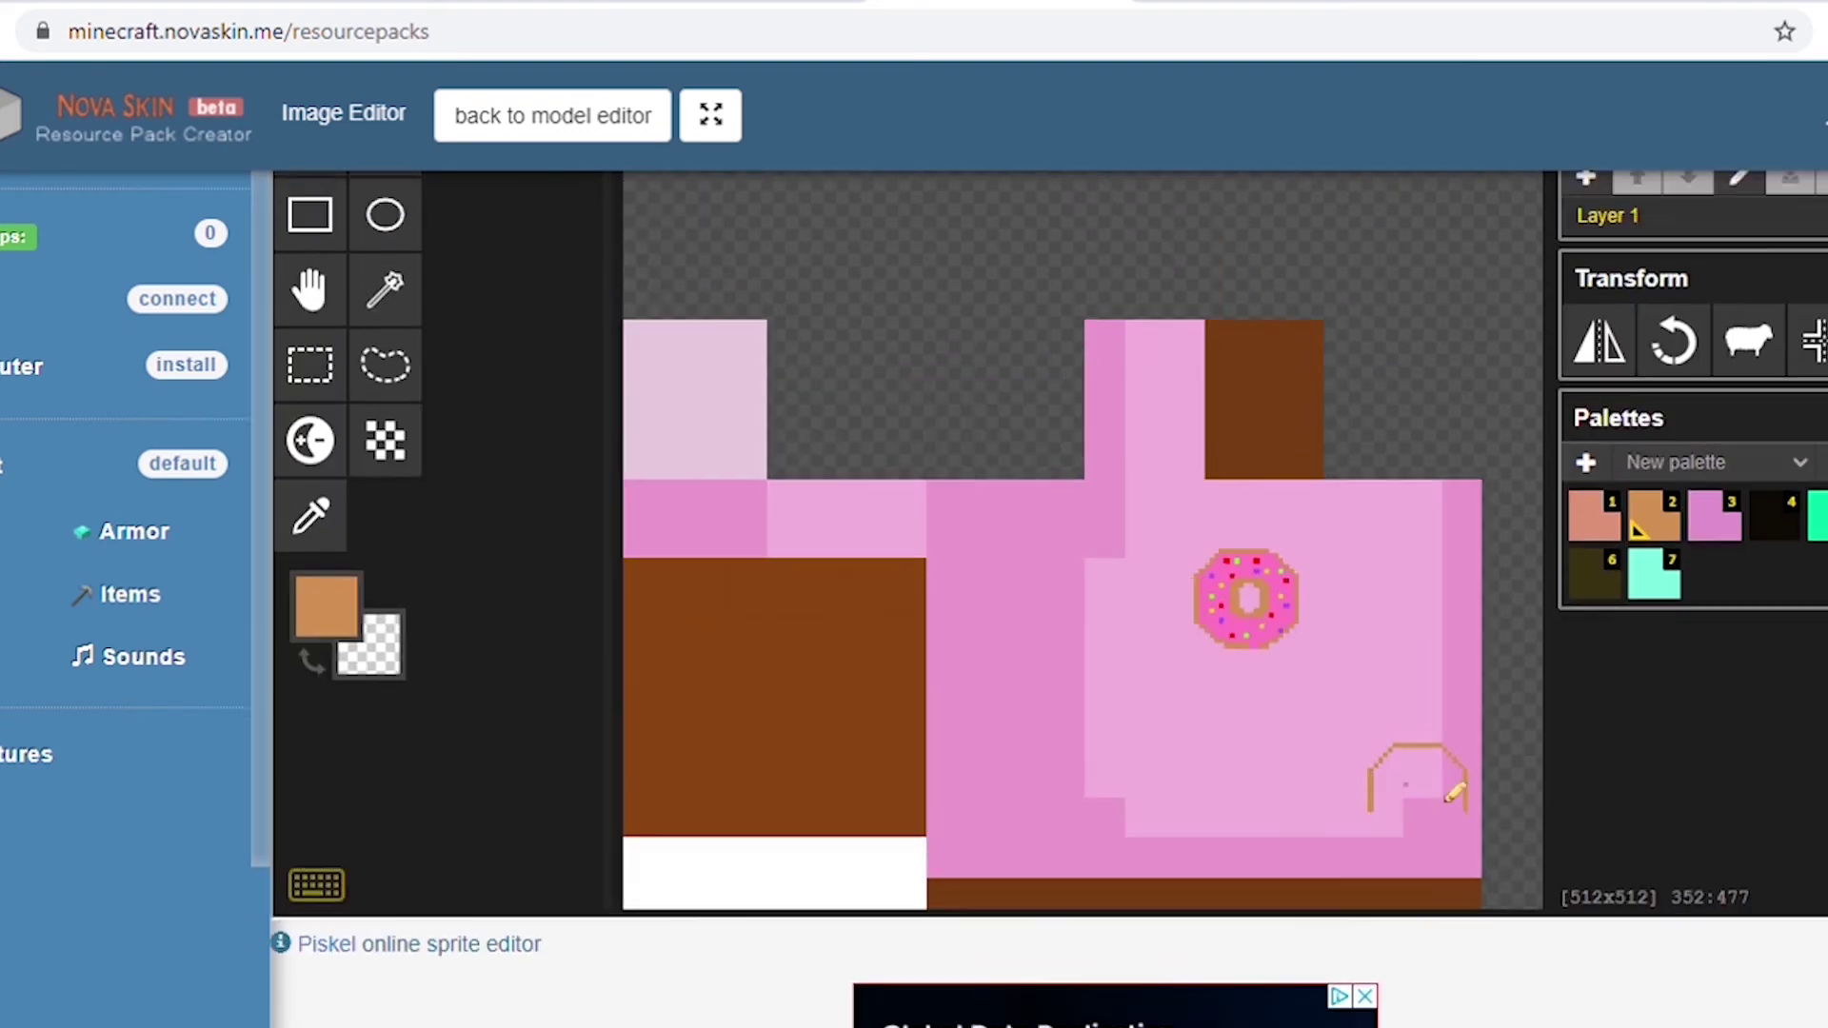
pyautogui.scroll(-2, 1438, 797)
pyautogui.scroll(2, 1388, 803)
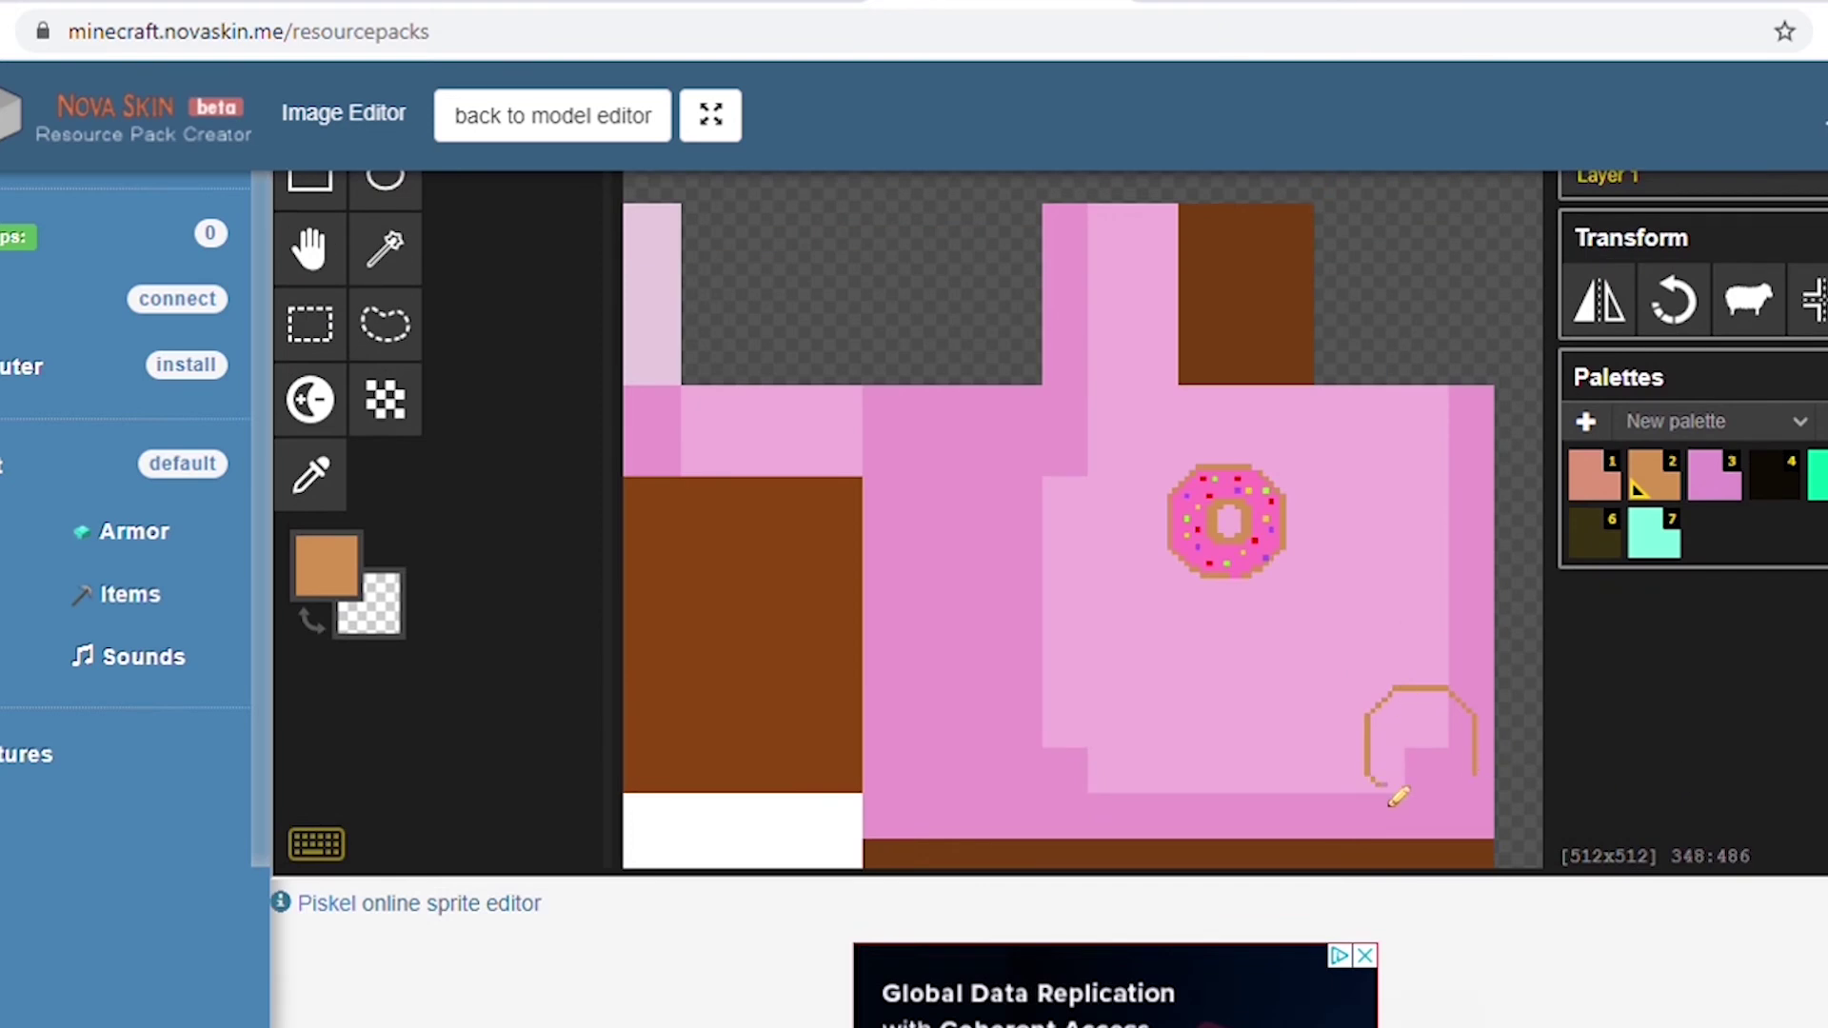
# Draw the outline's bottom edge in brown and clean up stray pixels with the sampled darker pink.
pyautogui.moveTo(1400, 806); pyautogui.dragTo(1420, 809)
pyautogui.click(310, 475)
pyautogui.click(1489, 808)
pyautogui.scroll(3, 580, 384)
pyautogui.click(311, 262)
pyautogui.scroll(-3, 580, 384)
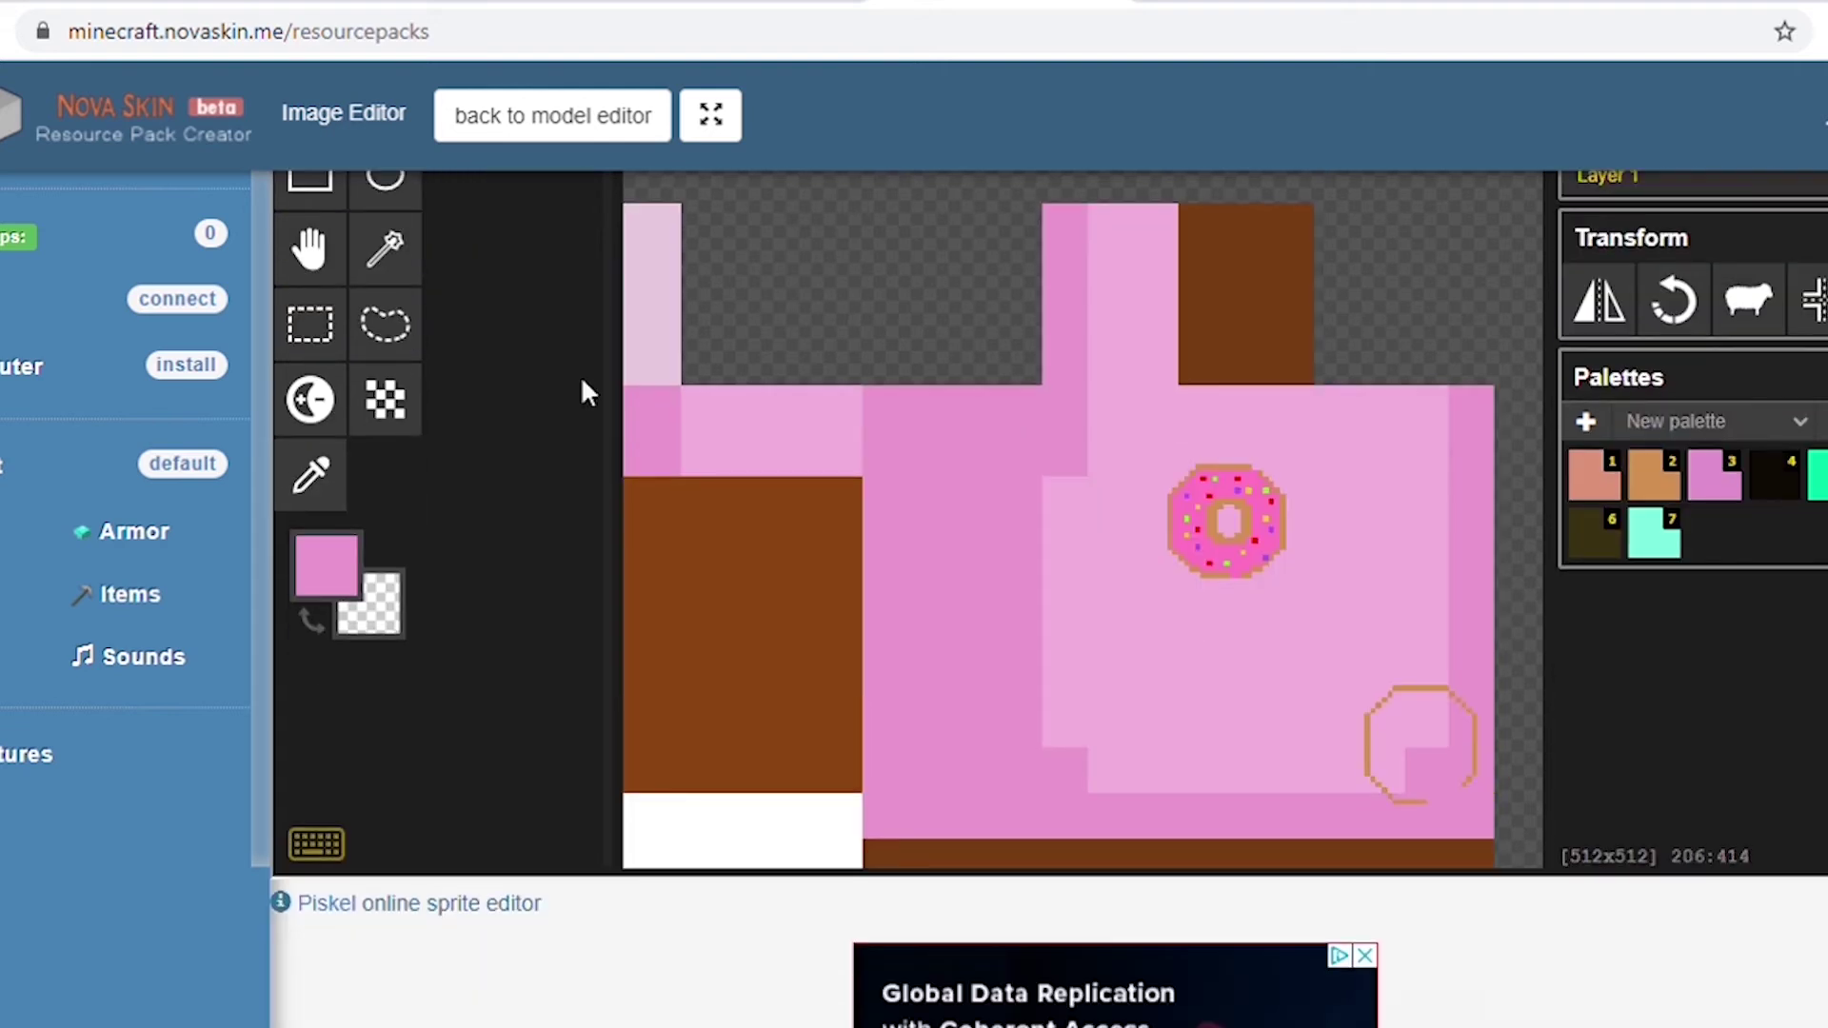
# Close the outline's lower-right corner in brown and tidy its edge with the sampled darker pink.
pyautogui.scroll(3, 580, 384)
pyautogui.click(1666, 781)
pyautogui.scroll(-3, 1668, 789)
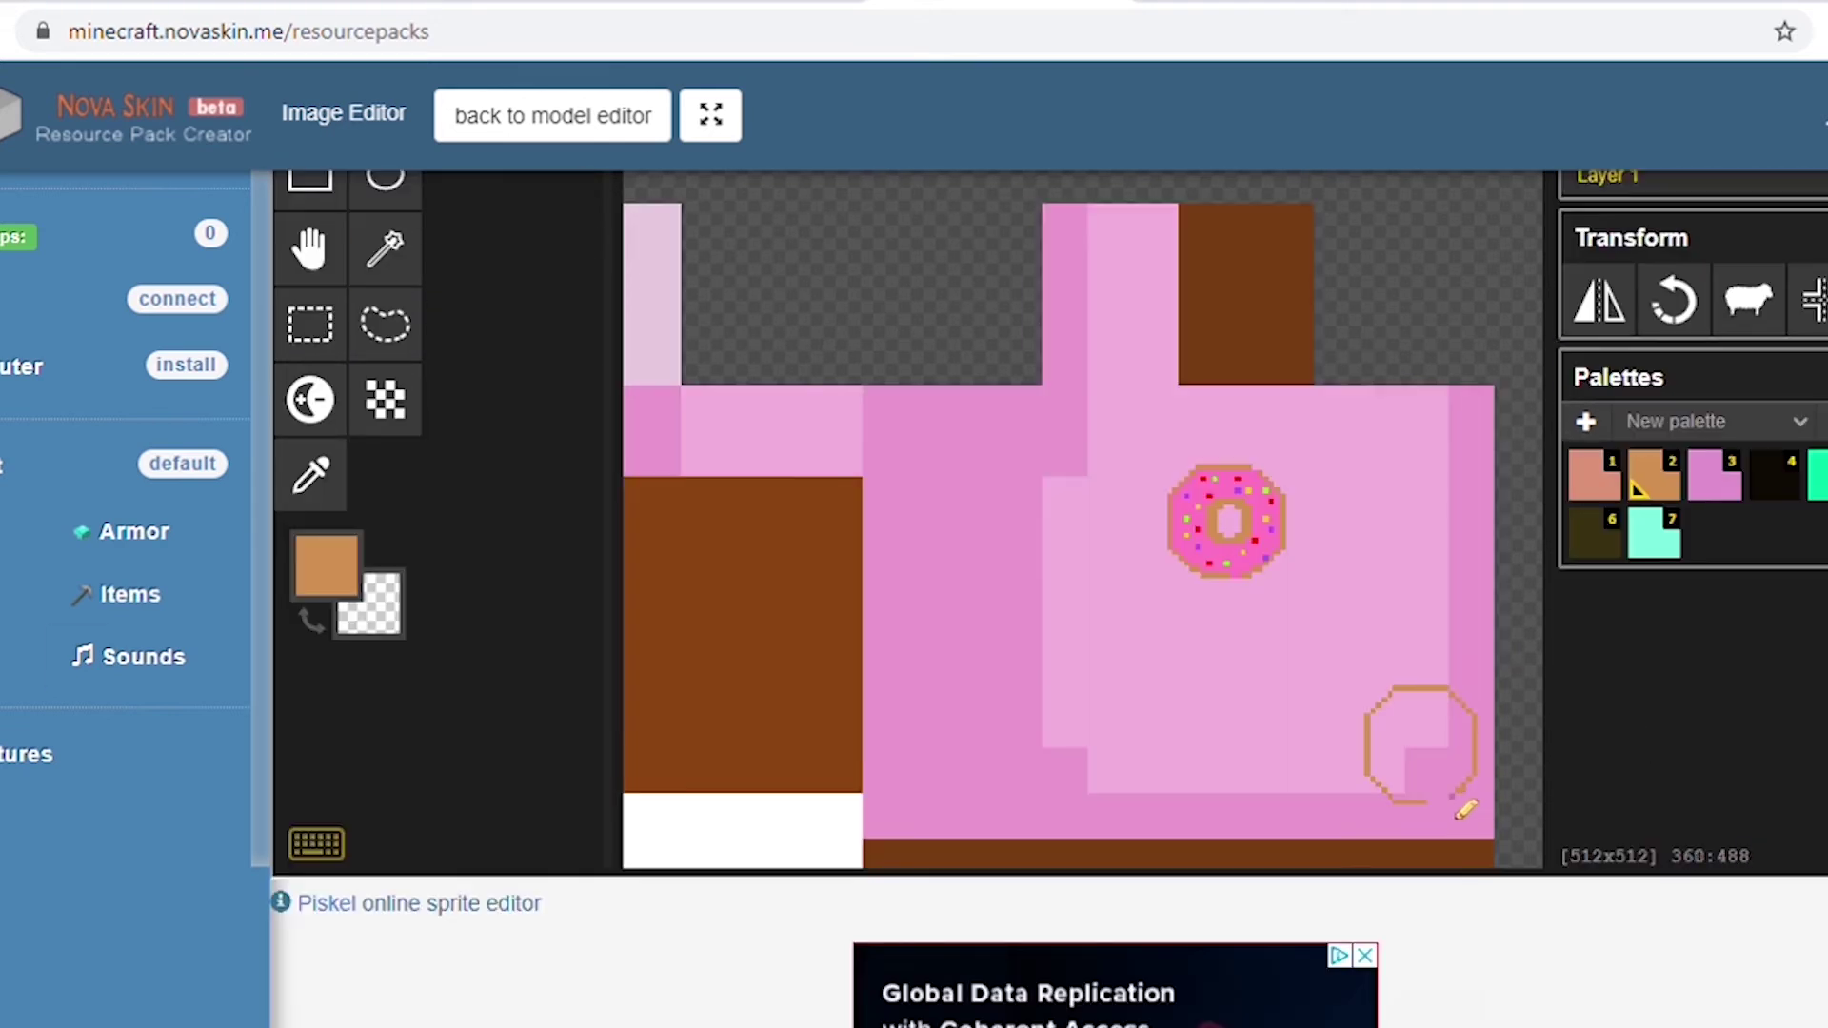
pyautogui.moveTo(1447, 803)
pyautogui.mouseDown()
pyautogui.moveTo(1431, 803)
pyautogui.moveTo(1465, 793)
pyautogui.mouseUp()
pyautogui.click(310, 475)
pyautogui.click(1476, 810)
pyautogui.scroll(3, 580, 428)
pyautogui.click(290, 409)
pyautogui.scroll(-3, 580, 429)
pyautogui.scroll(3, 314, 781)
pyautogui.scroll(-5, 1657, 381)
pyautogui.click(1643, 322)
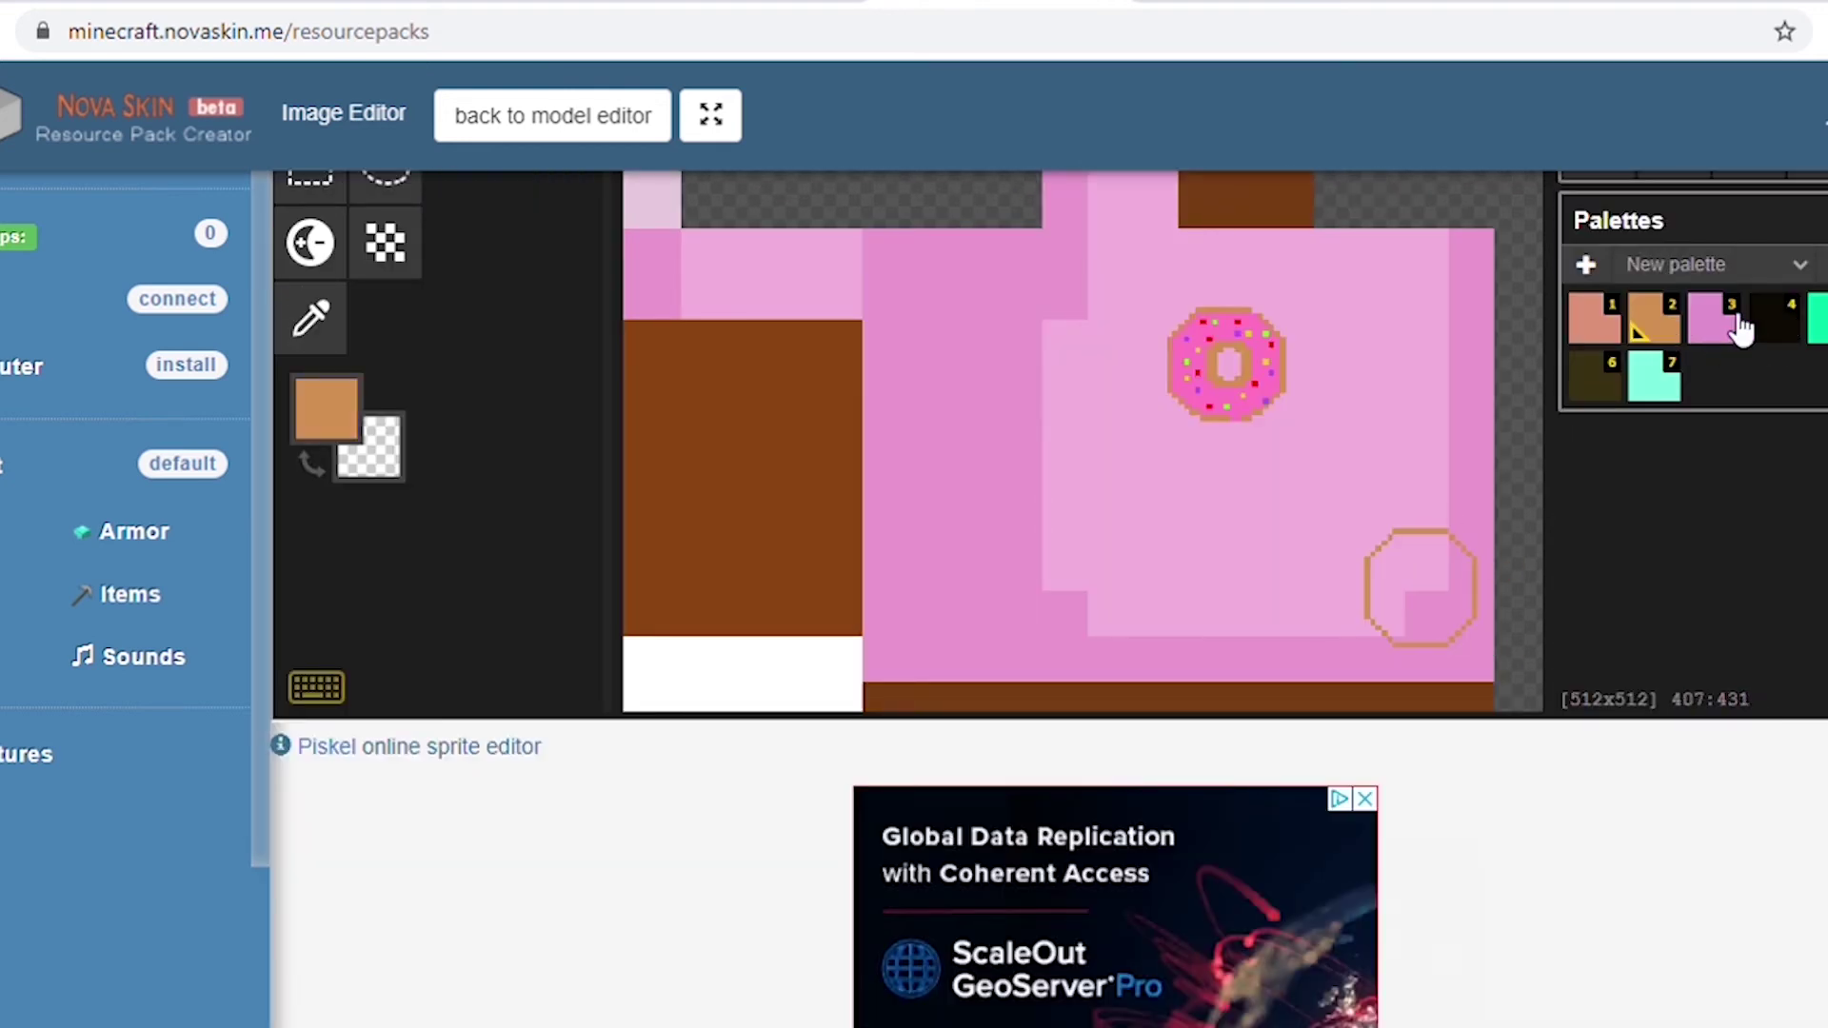
# Repaint the upper half of the outline in black and start an icing drip at its lower left.
pyautogui.click(1769, 322)
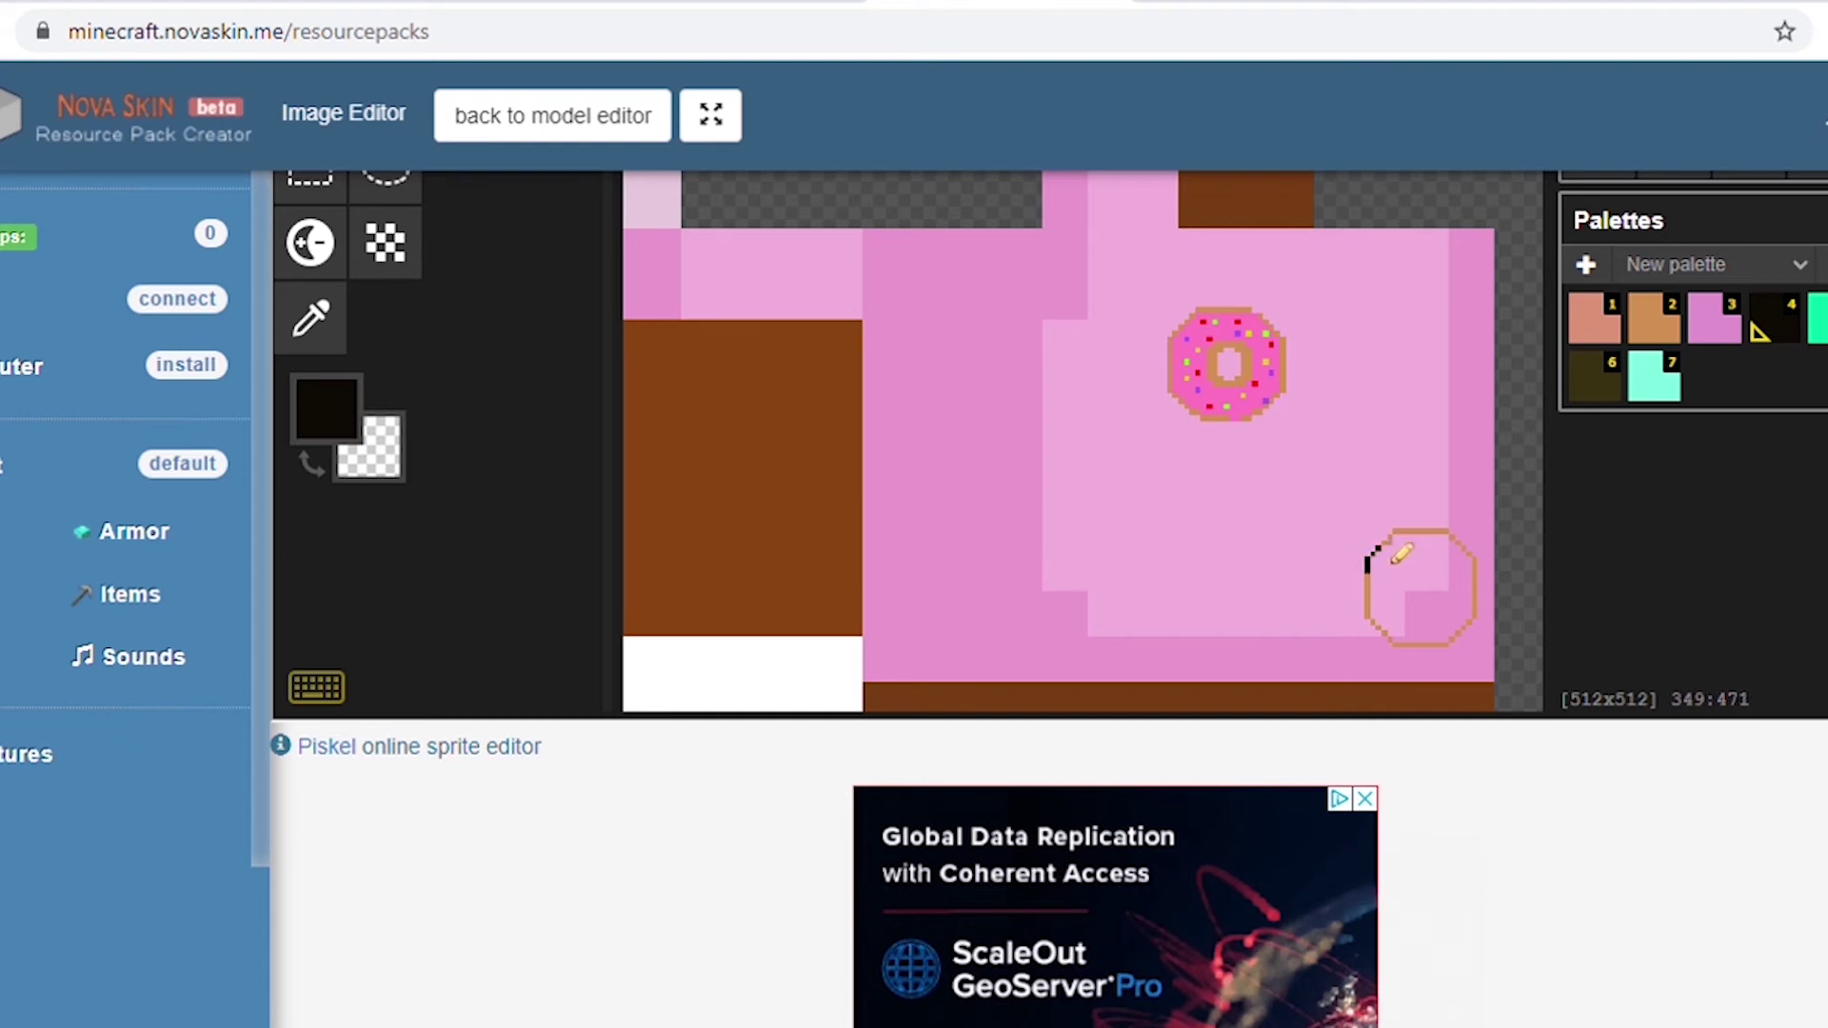
pyautogui.moveTo(1393, 562); pyautogui.dragTo(1419, 551)
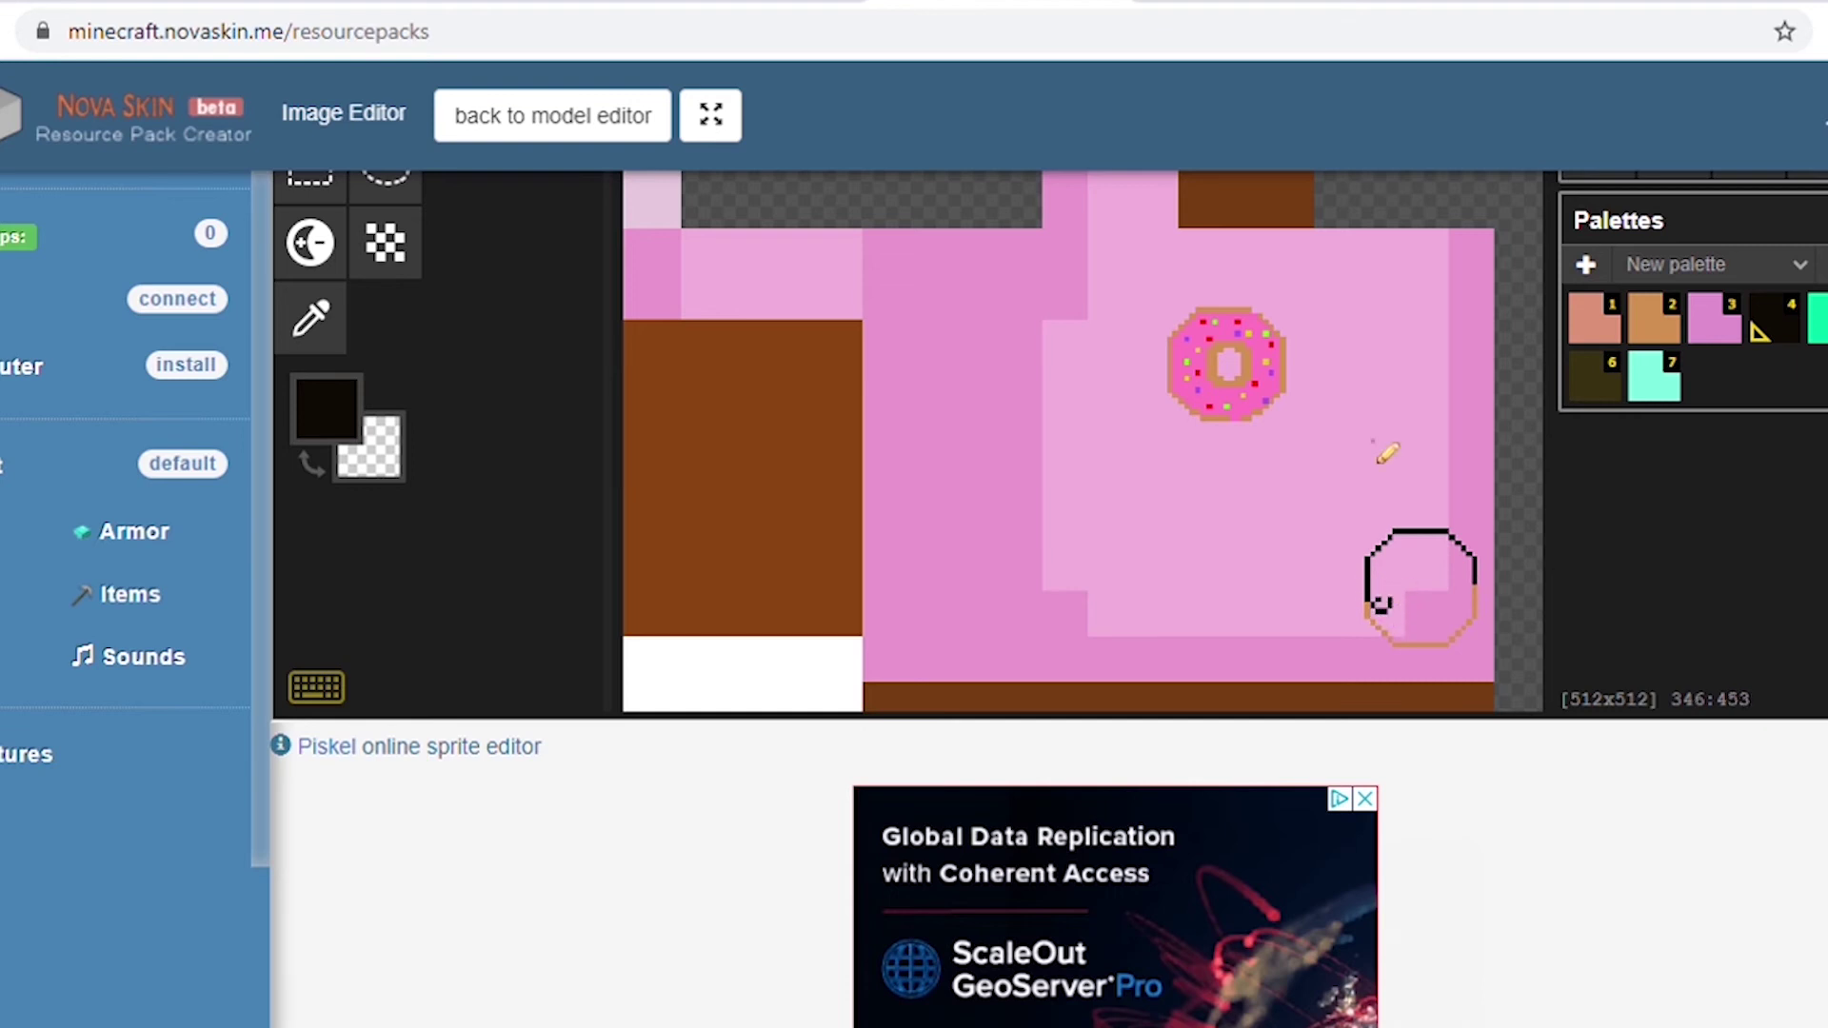
# Change the palette's first swatch to bright magenta #F44EE8 and save the palette.
pyautogui.click(1727, 333)
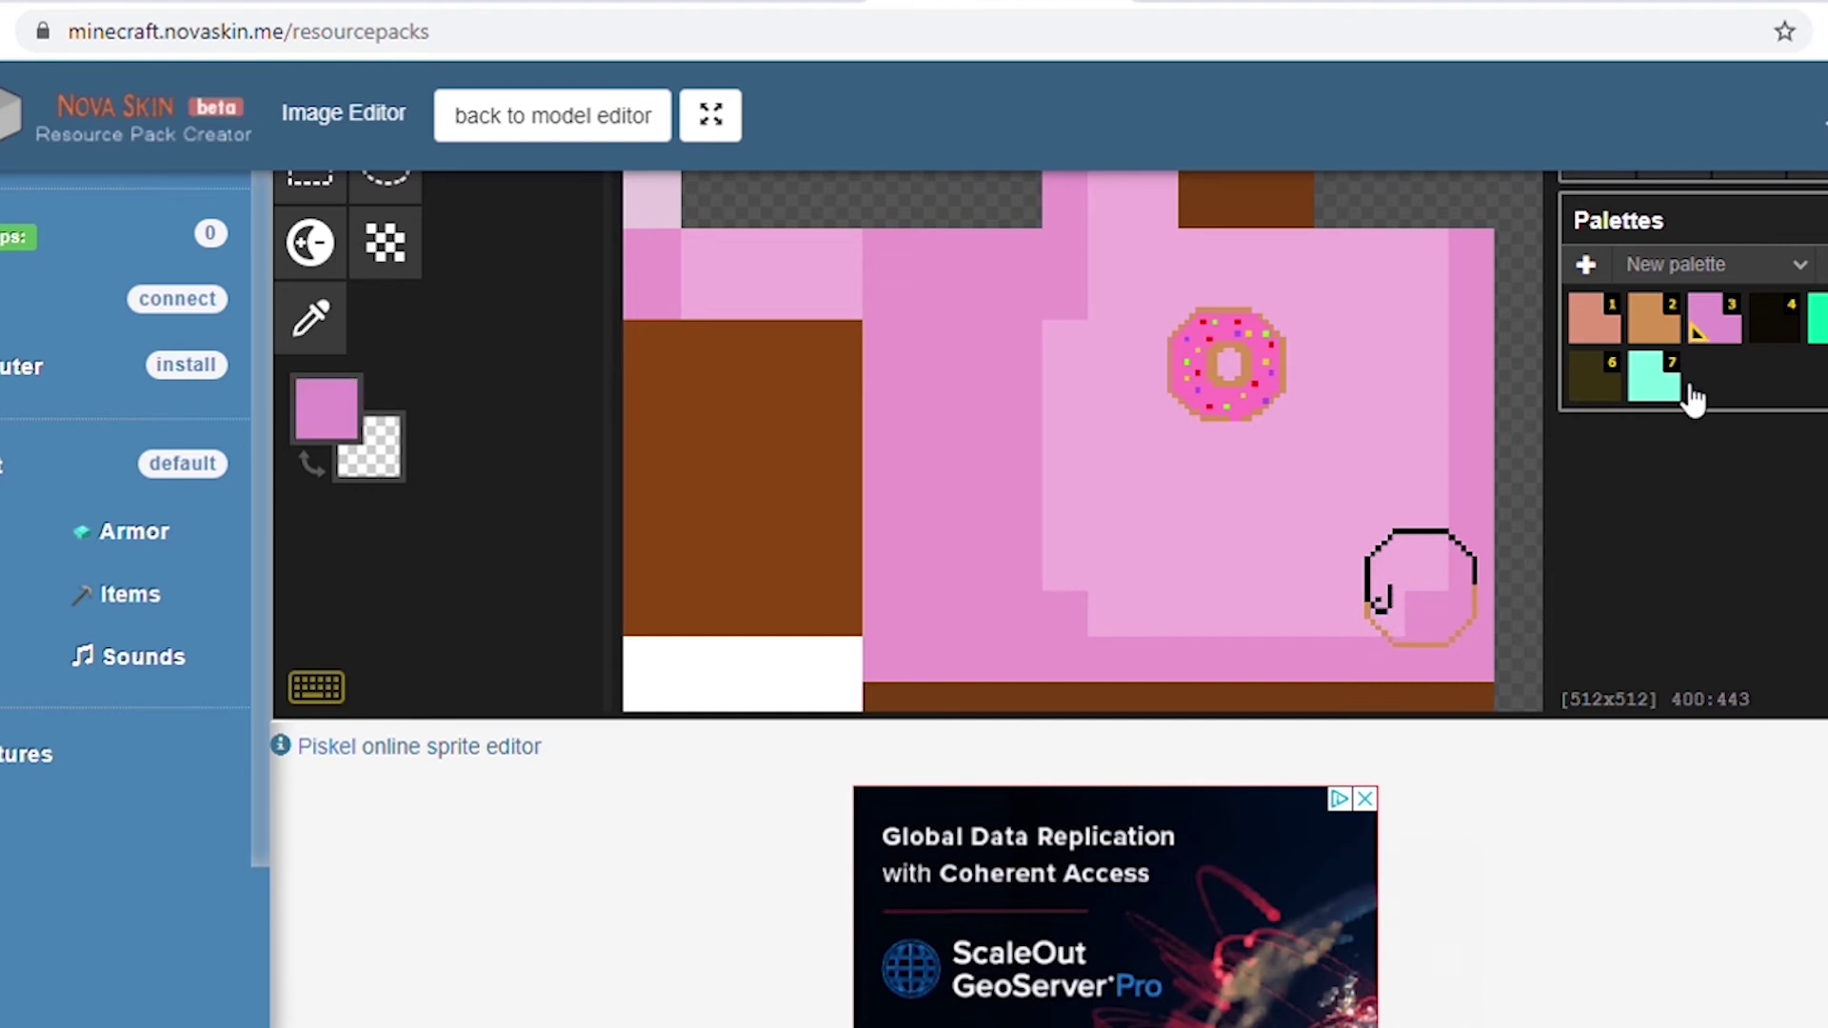
pyautogui.click(1818, 264)
pyautogui.scroll(1, 1321, 444)
pyautogui.moveTo(1323, 445); pyautogui.dragTo(1295, 443)
pyautogui.scroll(3, 1297, 443)
pyautogui.moveTo(1457, 459); pyautogui.dragTo(1454, 433)
pyautogui.click(1346, 260)
pyautogui.click(1453, 993)
pyautogui.scroll(-3, 1429, 857)
# Repaint the lower half of the second donut's outline in magenta.
pyautogui.click(1613, 490)
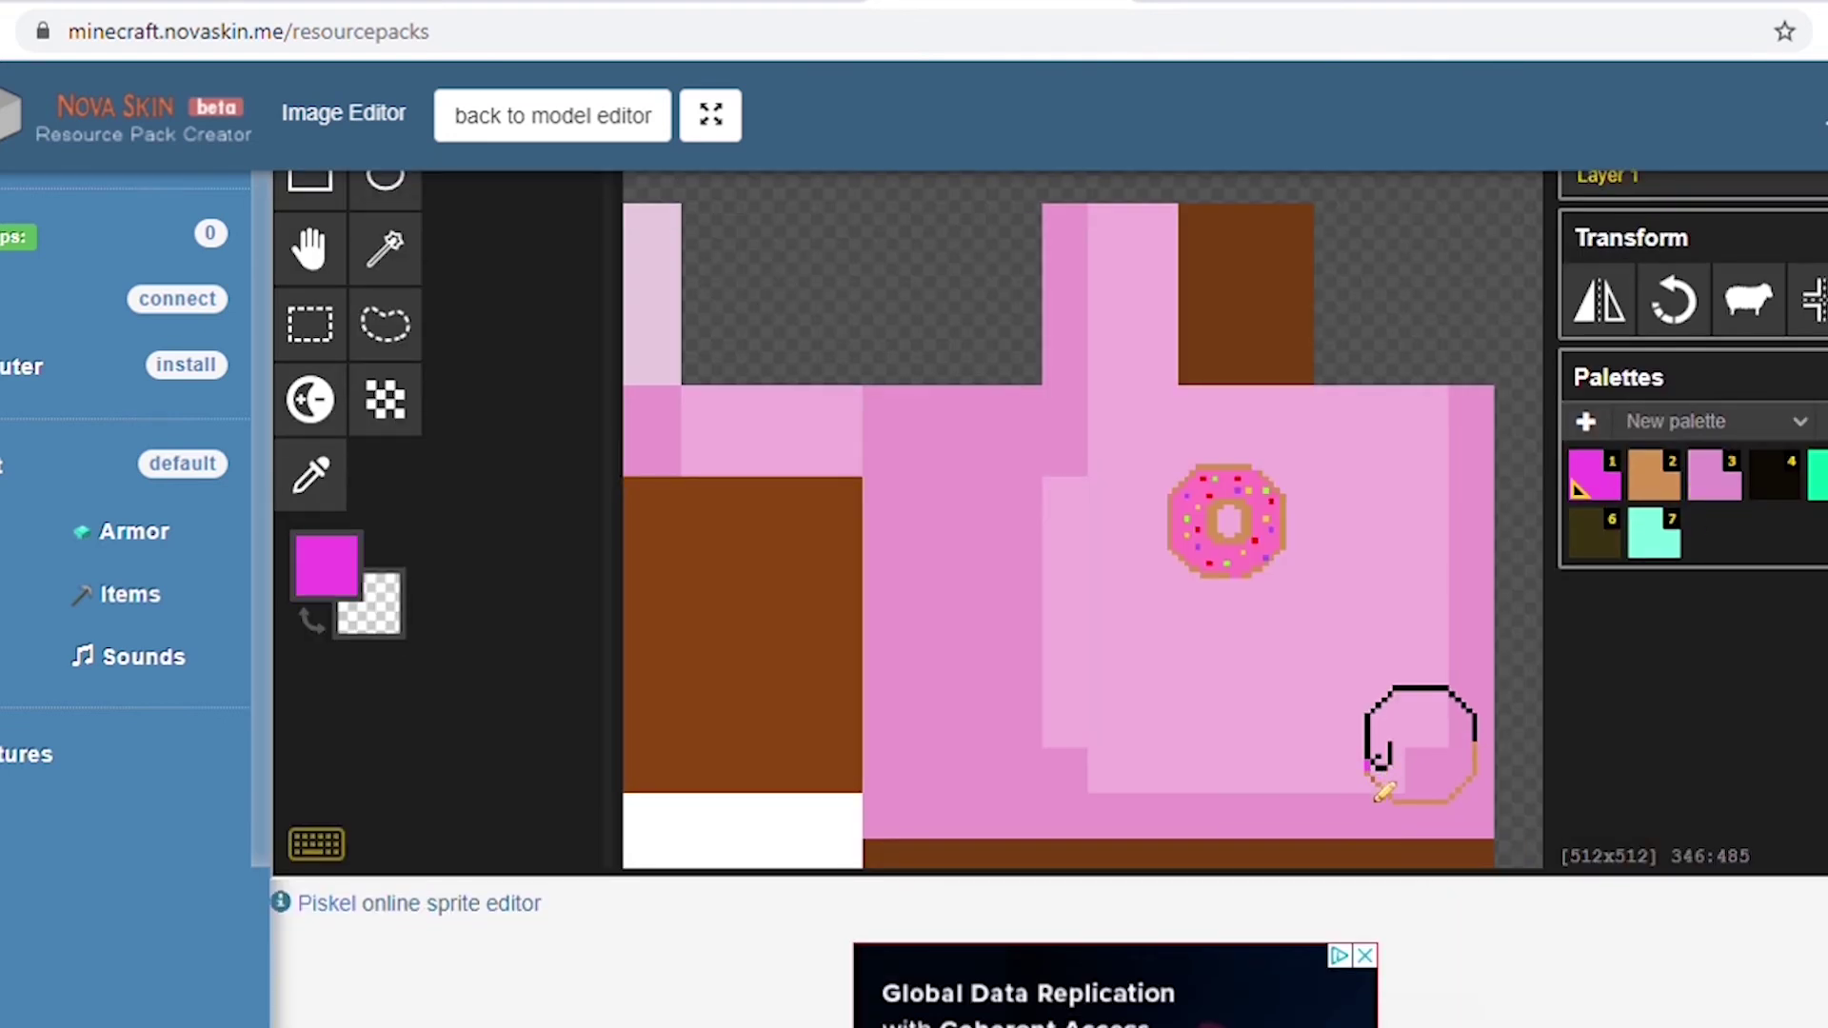
pyautogui.scroll(-2, 1502, 619)
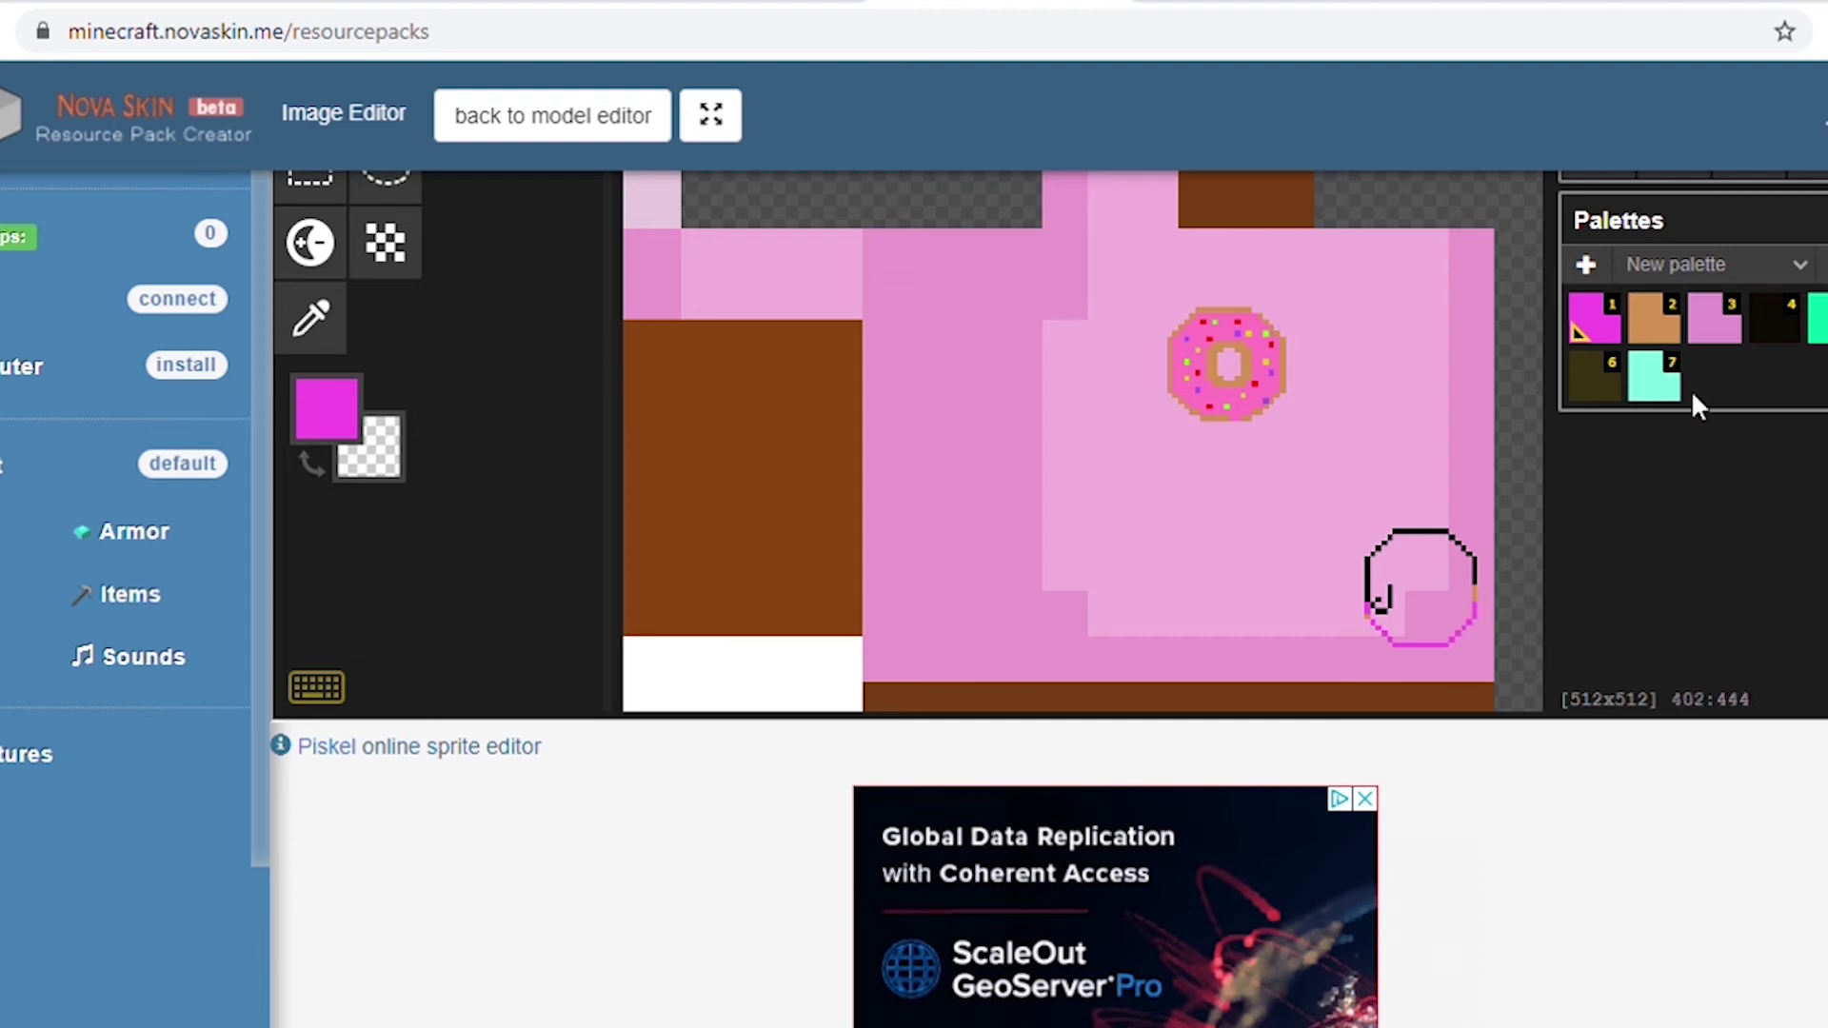
# Draw the second donut's centre hole as a brown outline, erasing misplaced pixels with the sampled garment pink.
pyautogui.click(1657, 314)
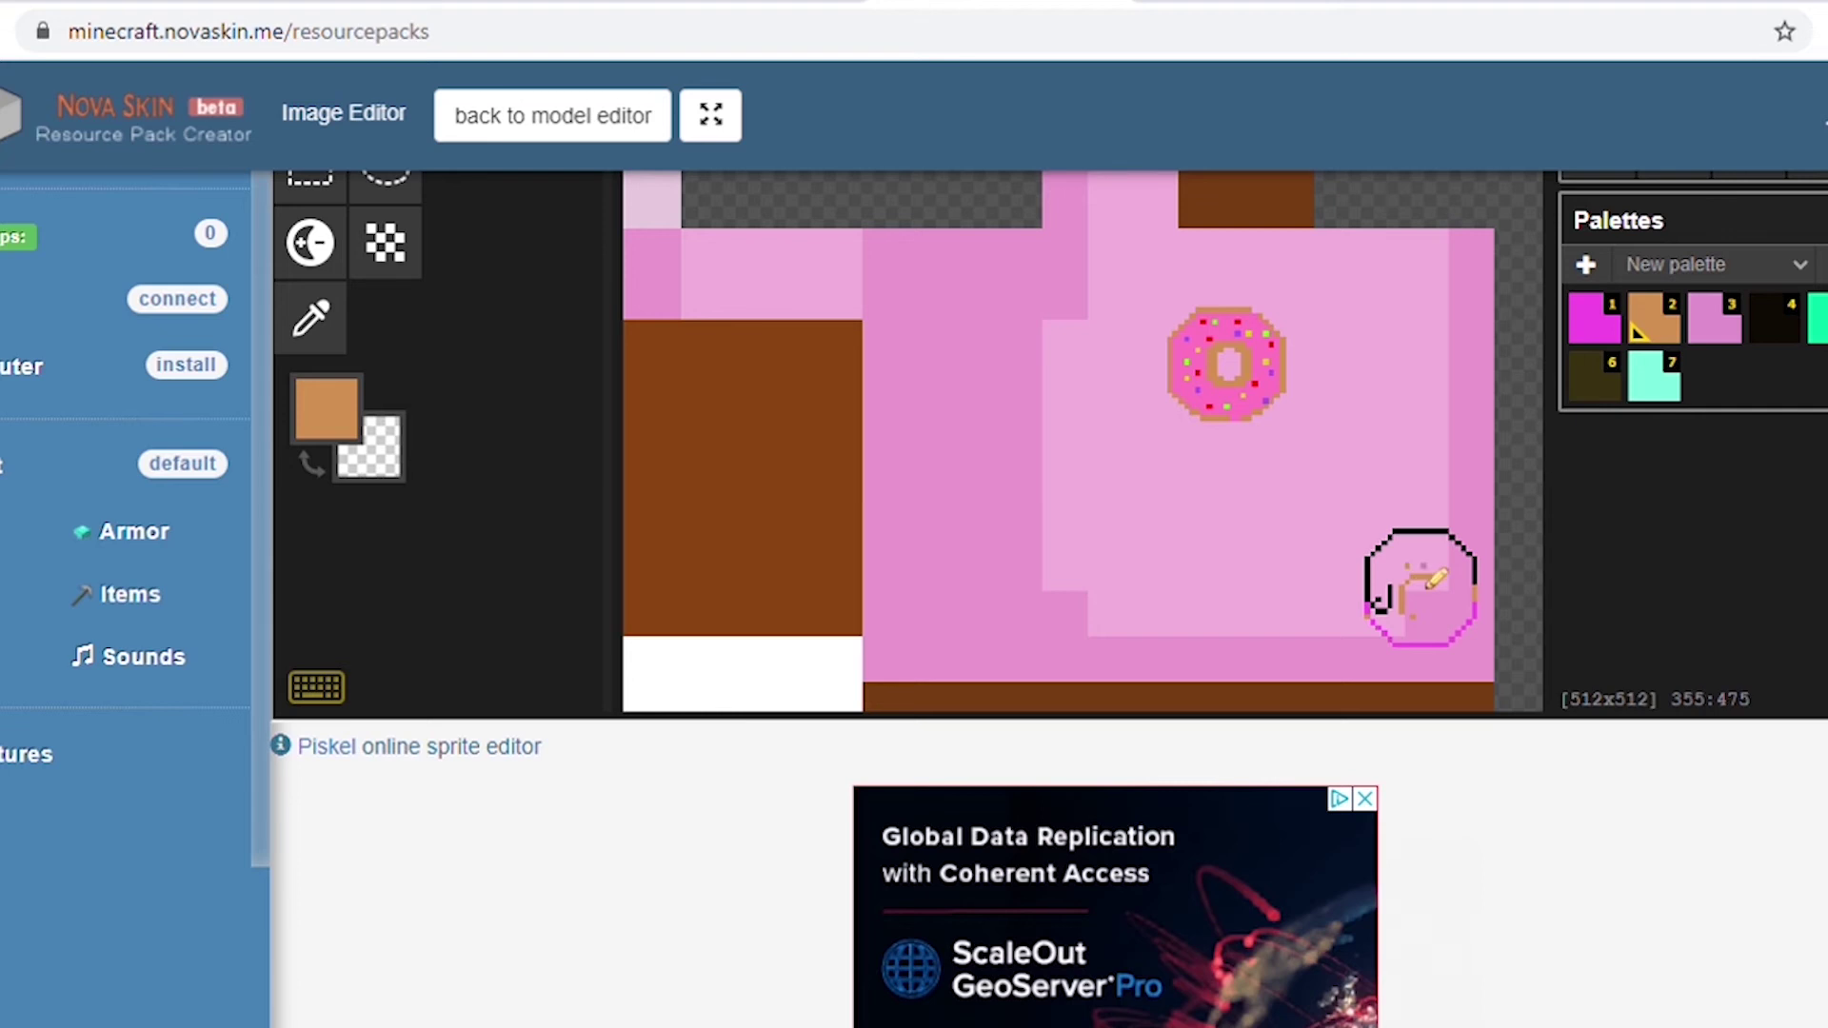
pyautogui.click(1726, 332)
pyautogui.scroll(2, 381, 267)
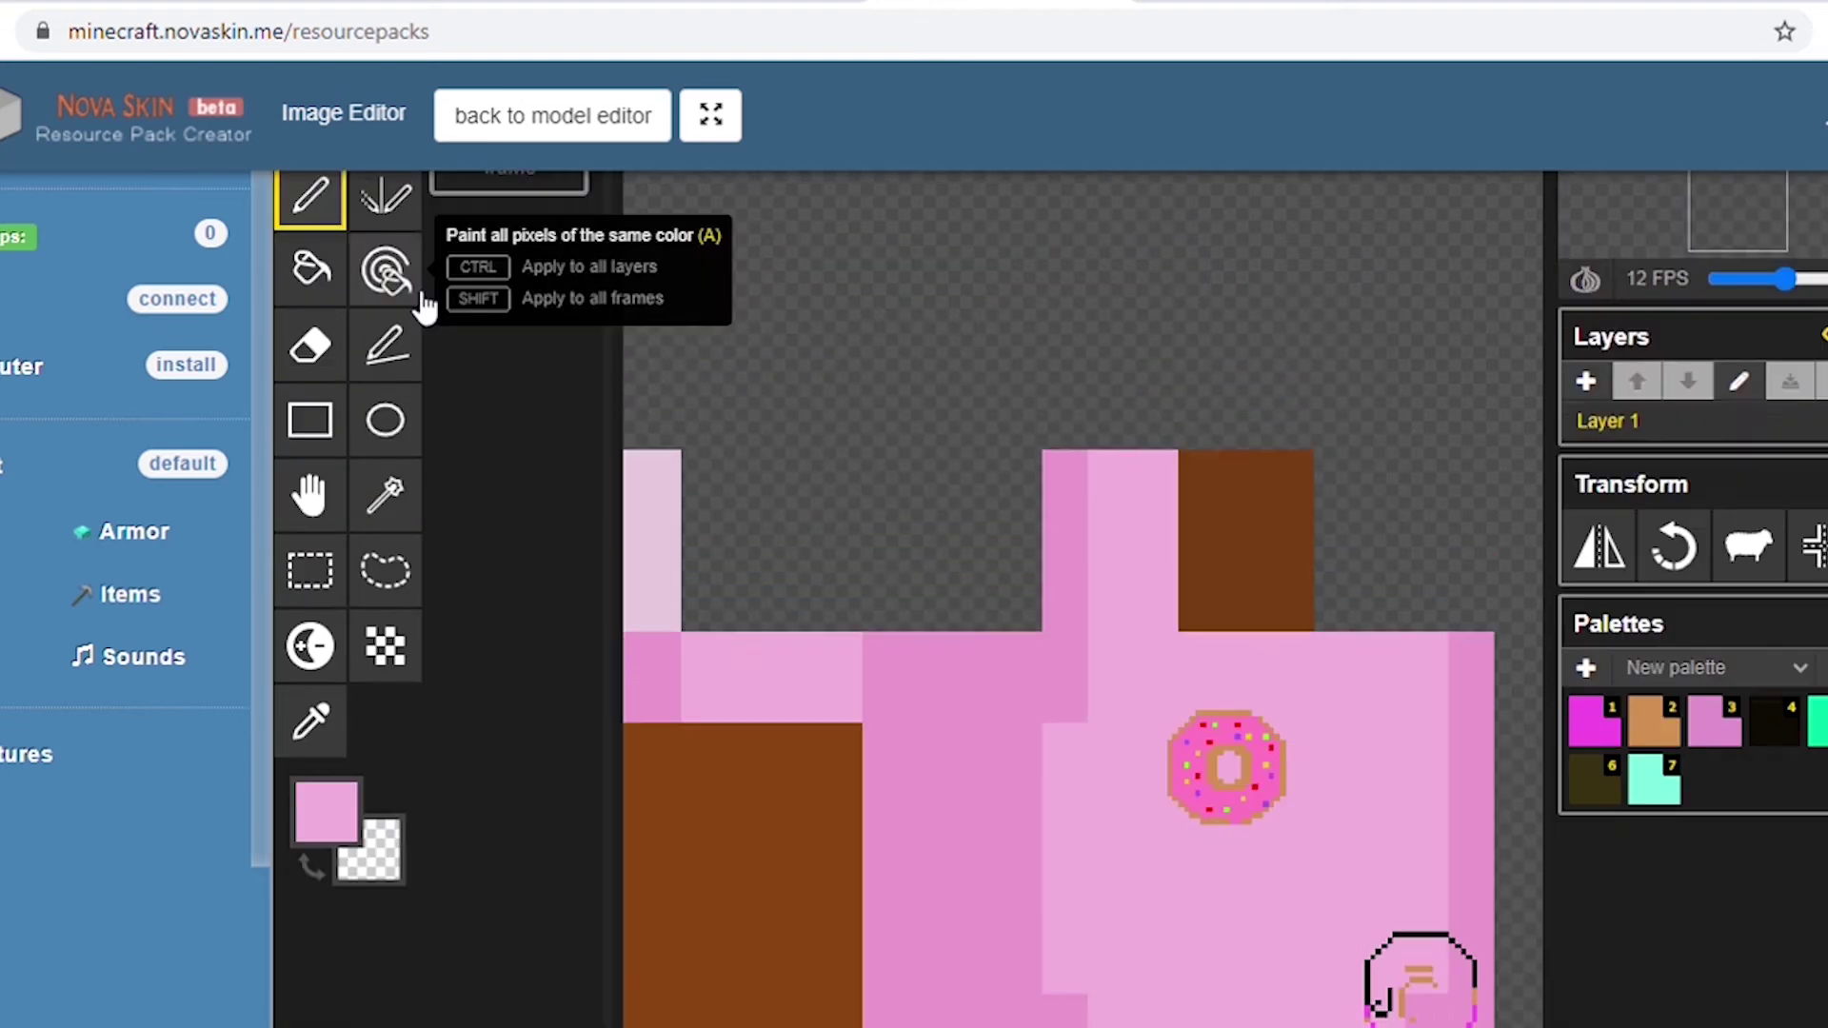
pyautogui.moveTo(1437, 760); pyautogui.dragTo(1404, 761)
pyautogui.press('o')
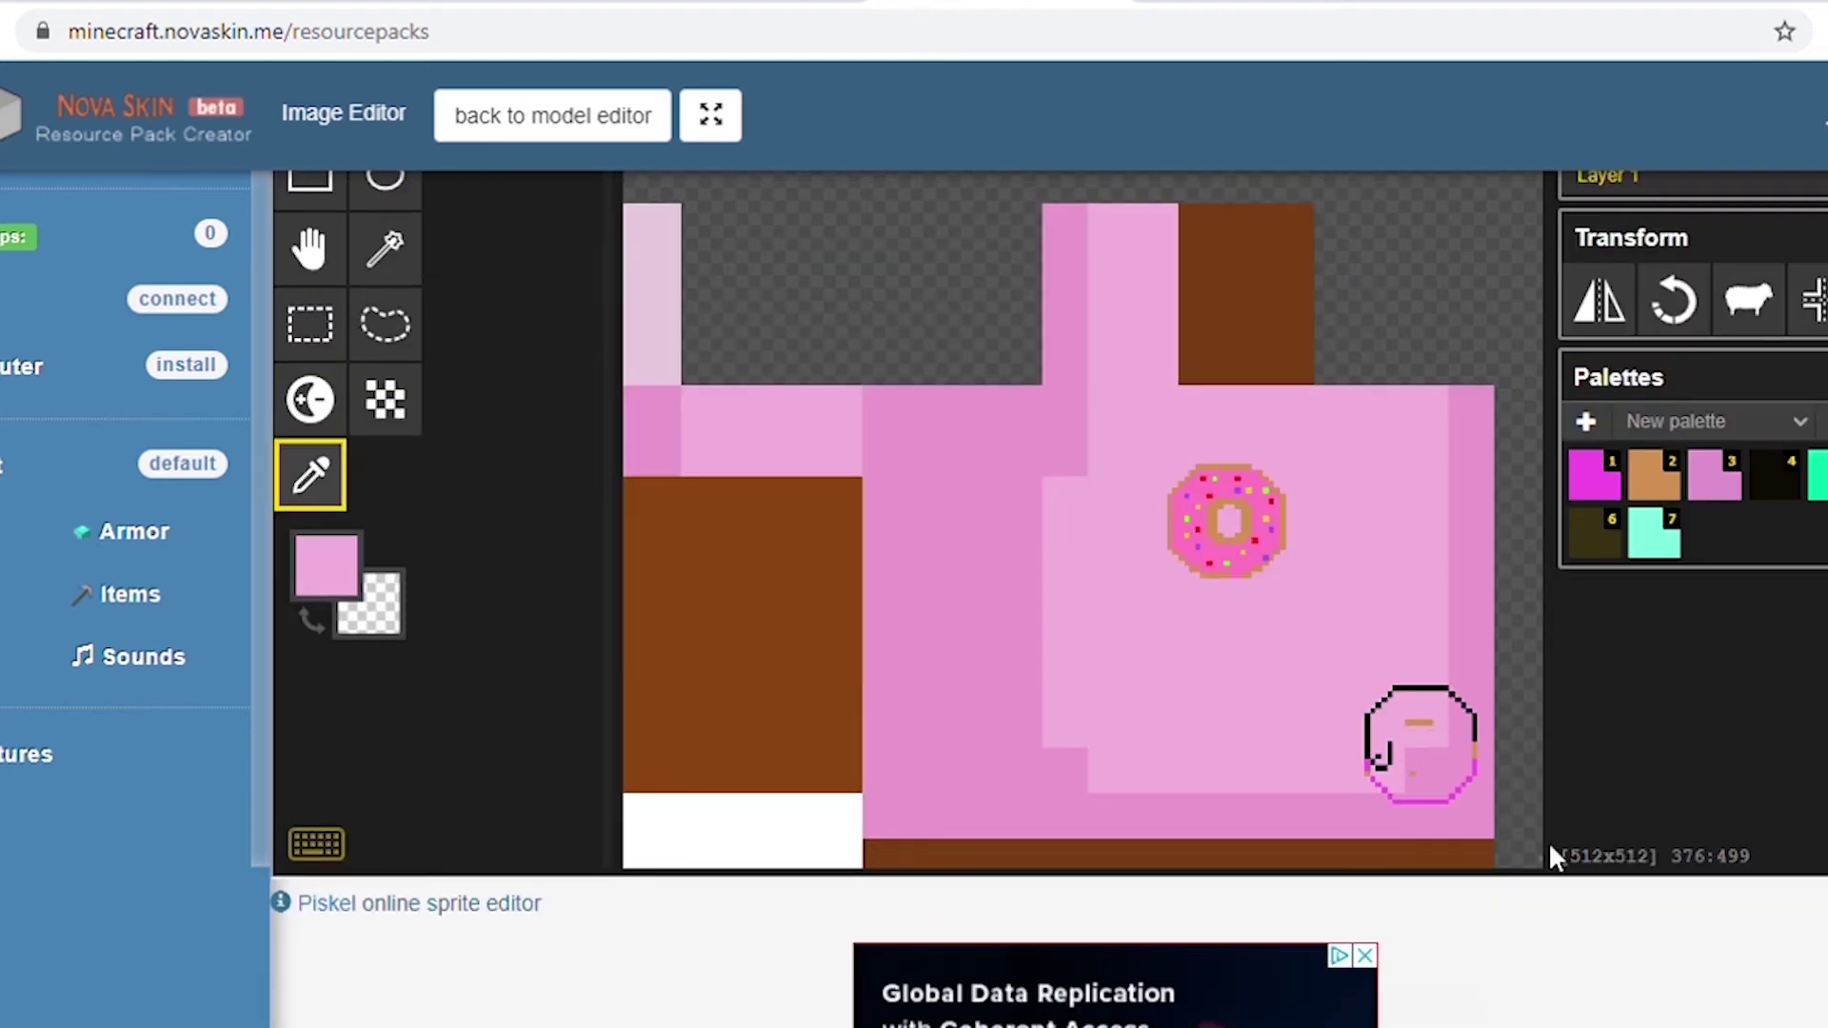
pyautogui.scroll(-2, 1551, 856)
pyautogui.click(1012, 617)
pyautogui.click(1639, 329)
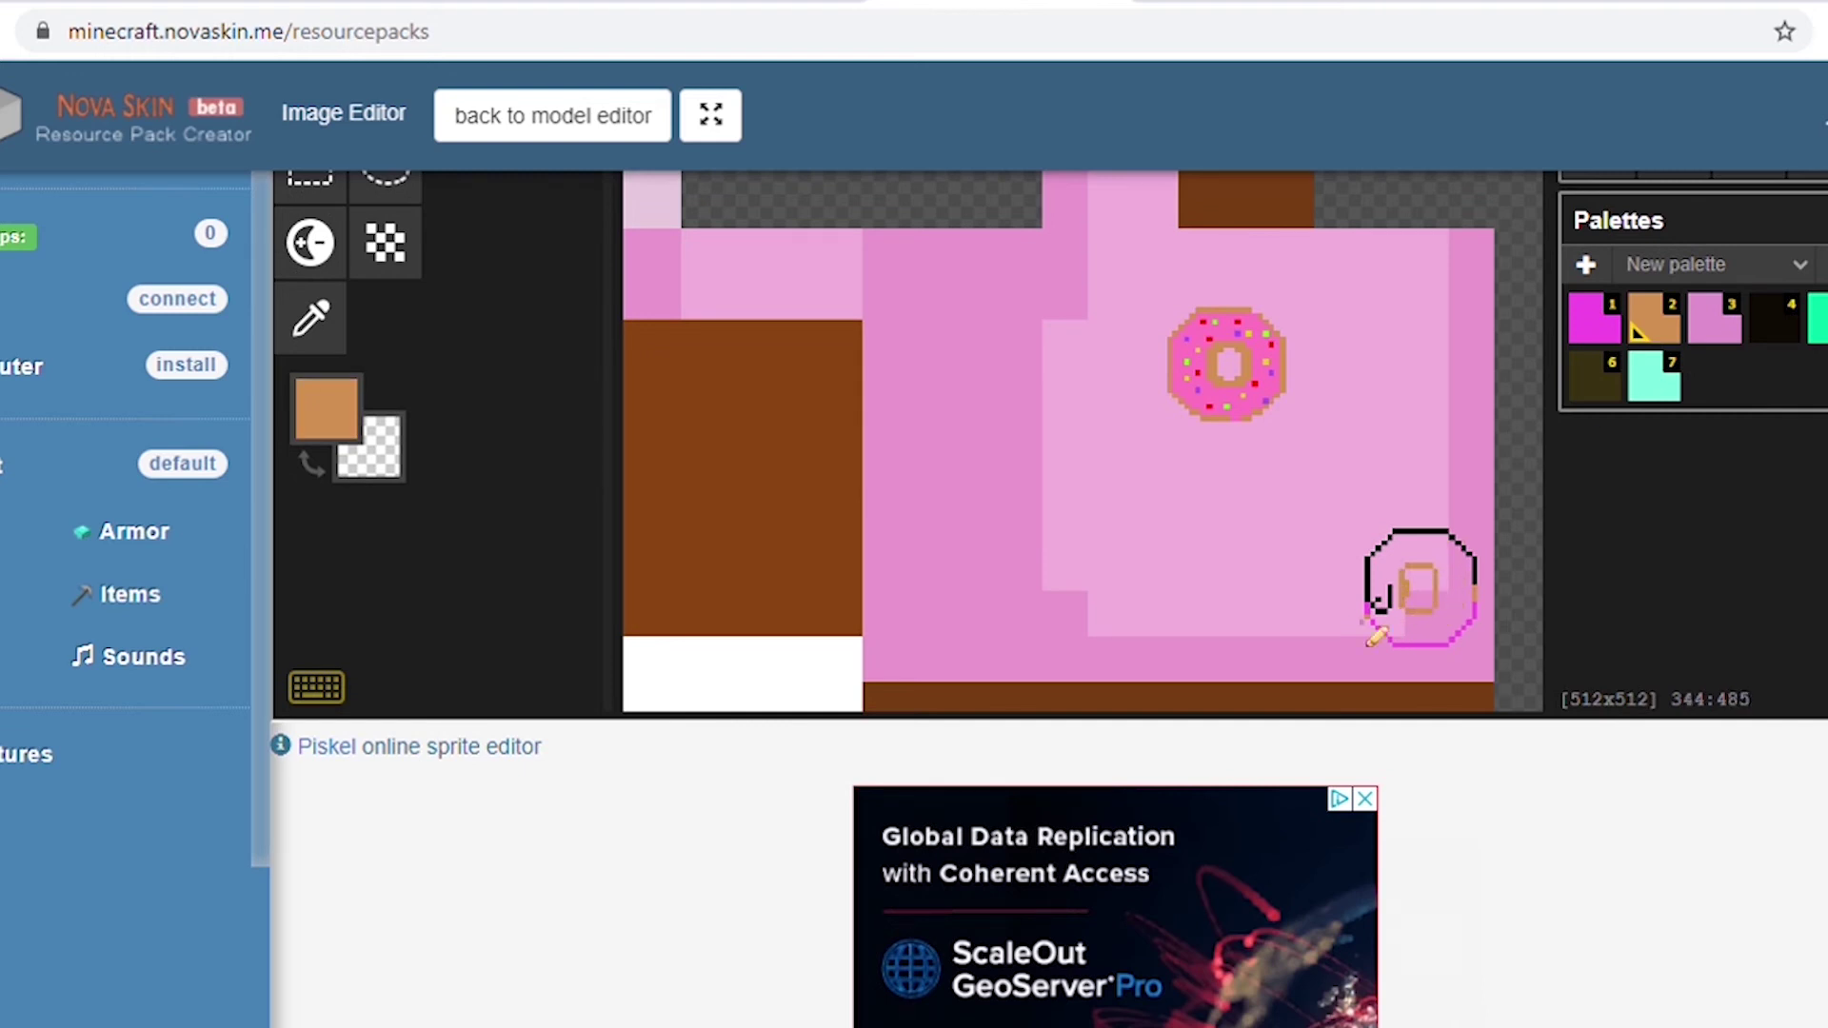
# Draw the black dripping icing edge around the donut hole and add light mint sprinkles above it.
pyautogui.click(1762, 330)
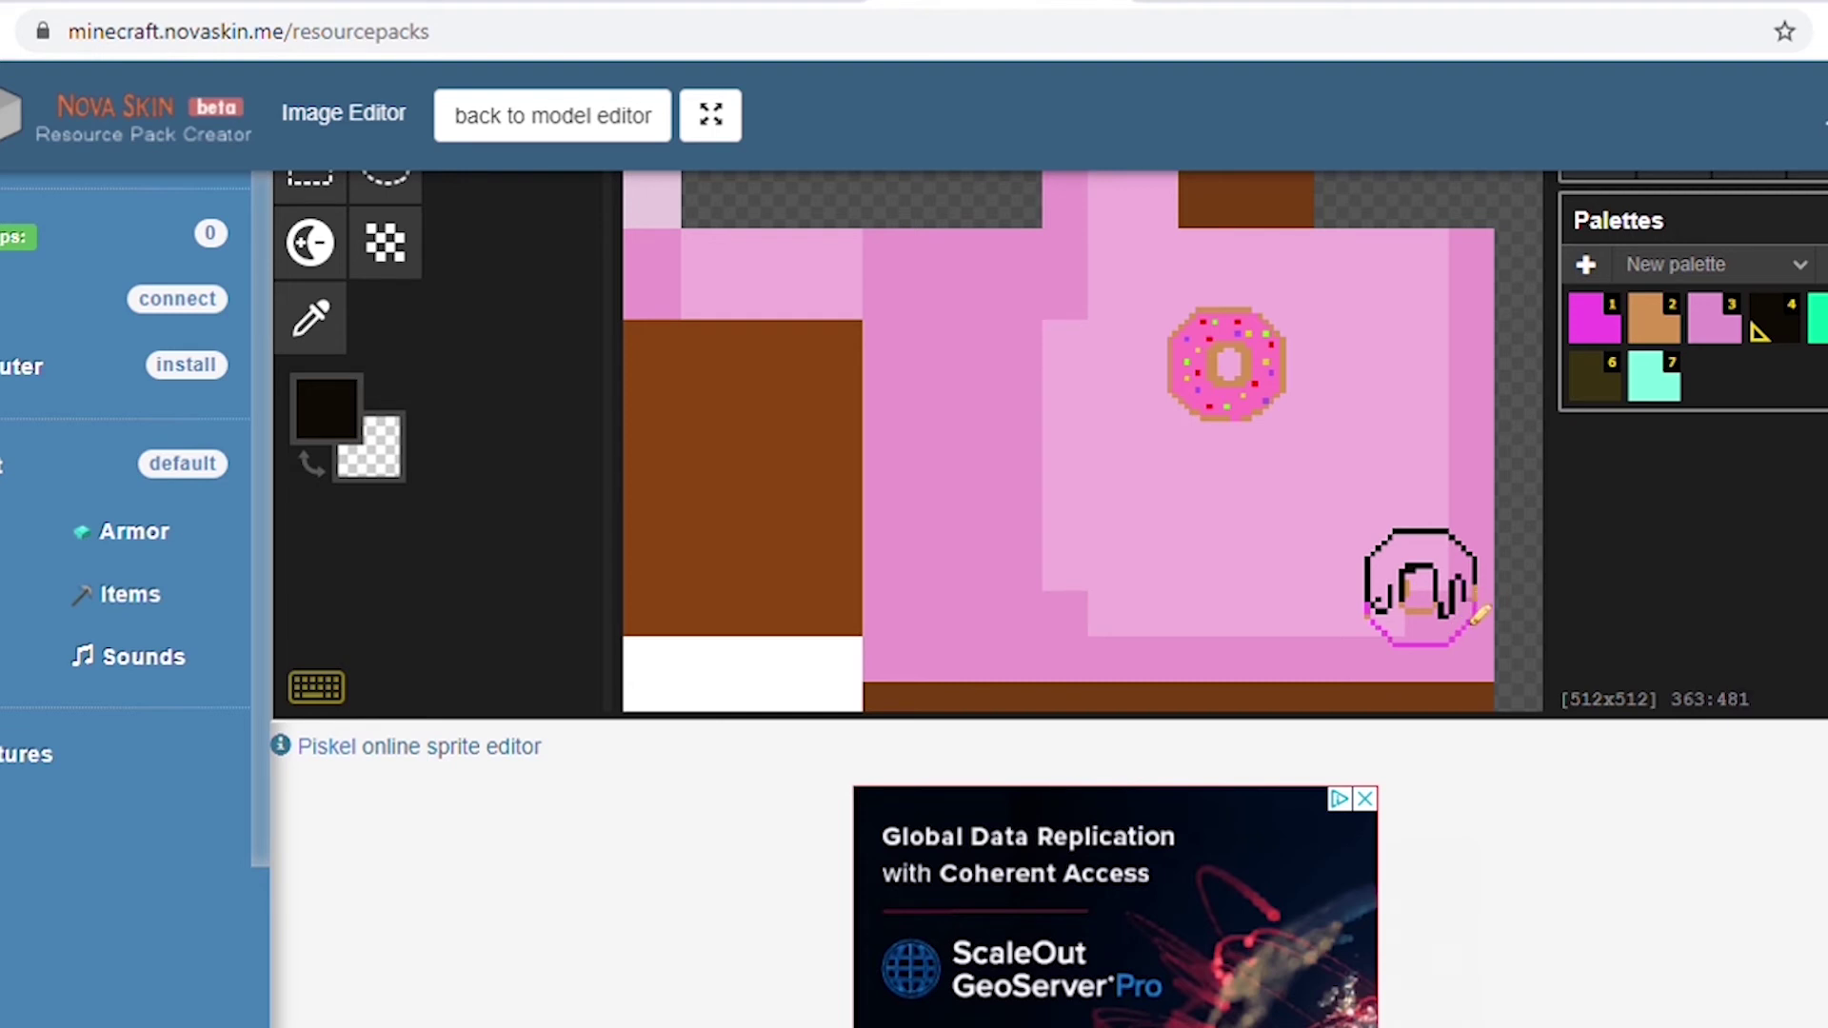
pyautogui.click(1662, 376)
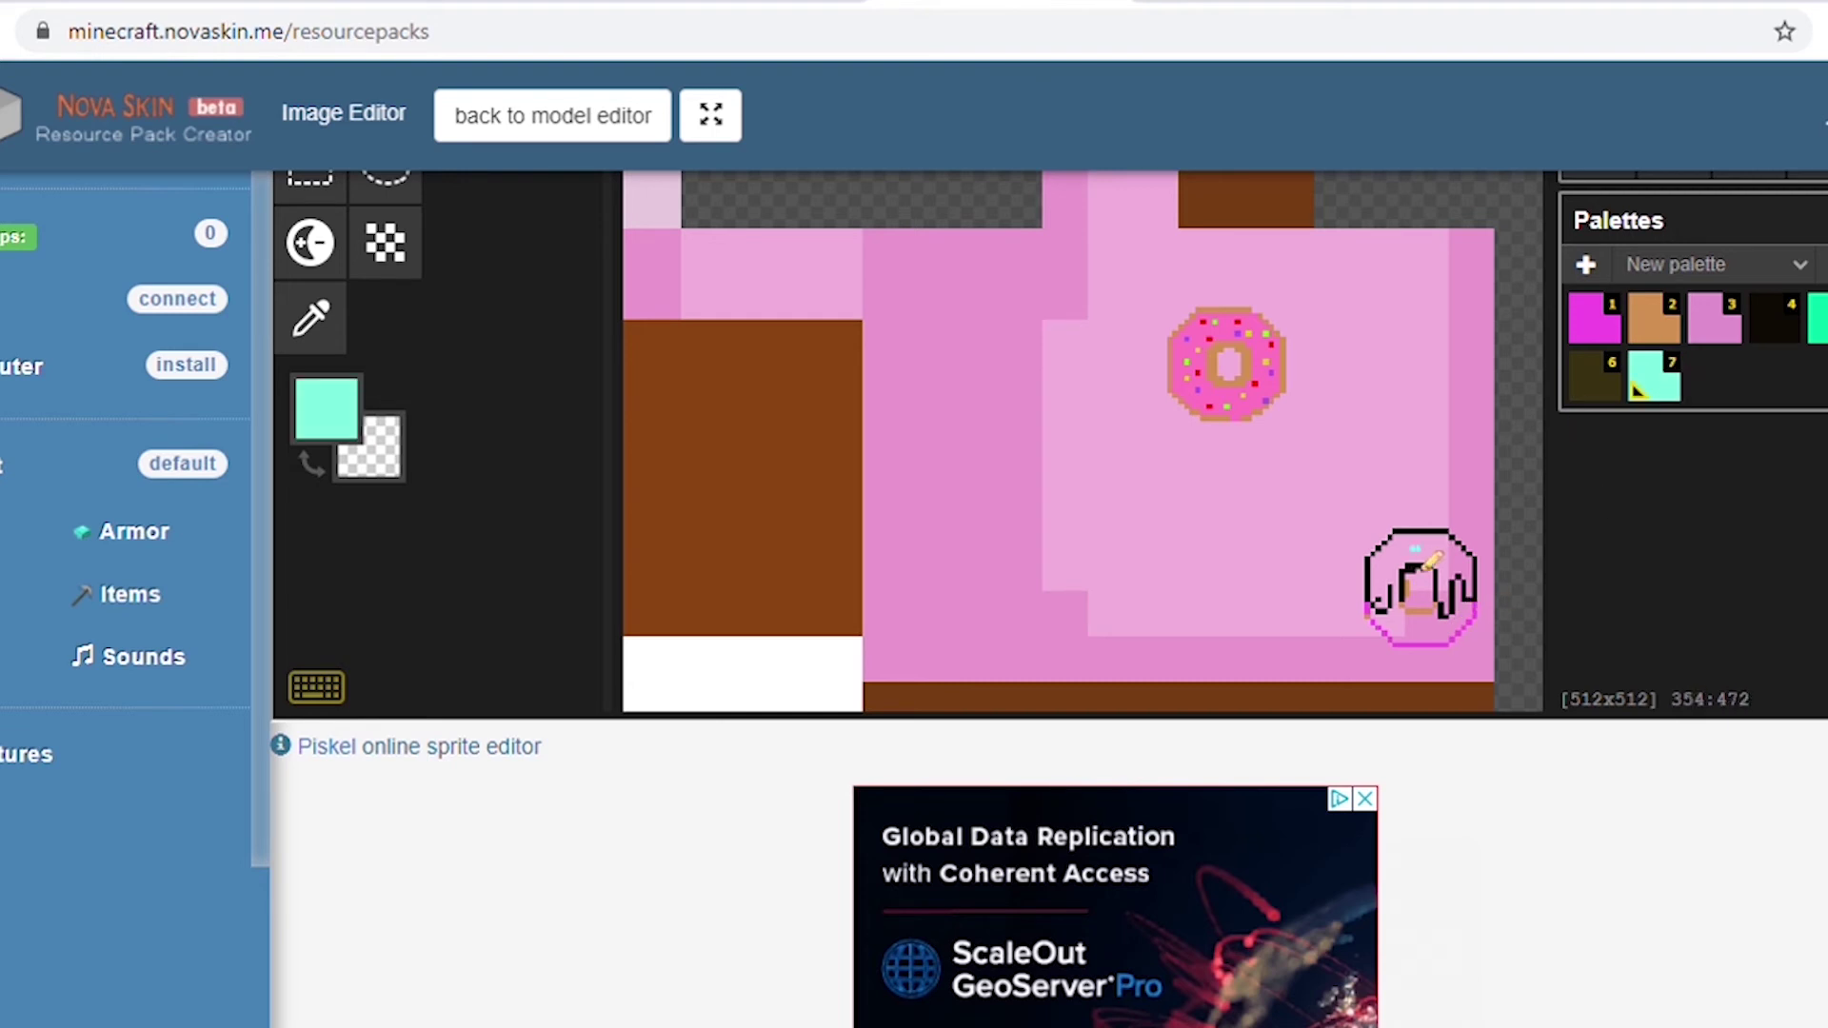
pyautogui.click(1816, 319)
pyautogui.click(1667, 387)
pyautogui.click(1391, 555)
pyautogui.click(1441, 555)
# Add a red swatch to the palette as the eighth colour and save the palette.
pyautogui.scroll(5, 1621, 312)
pyautogui.click(1821, 422)
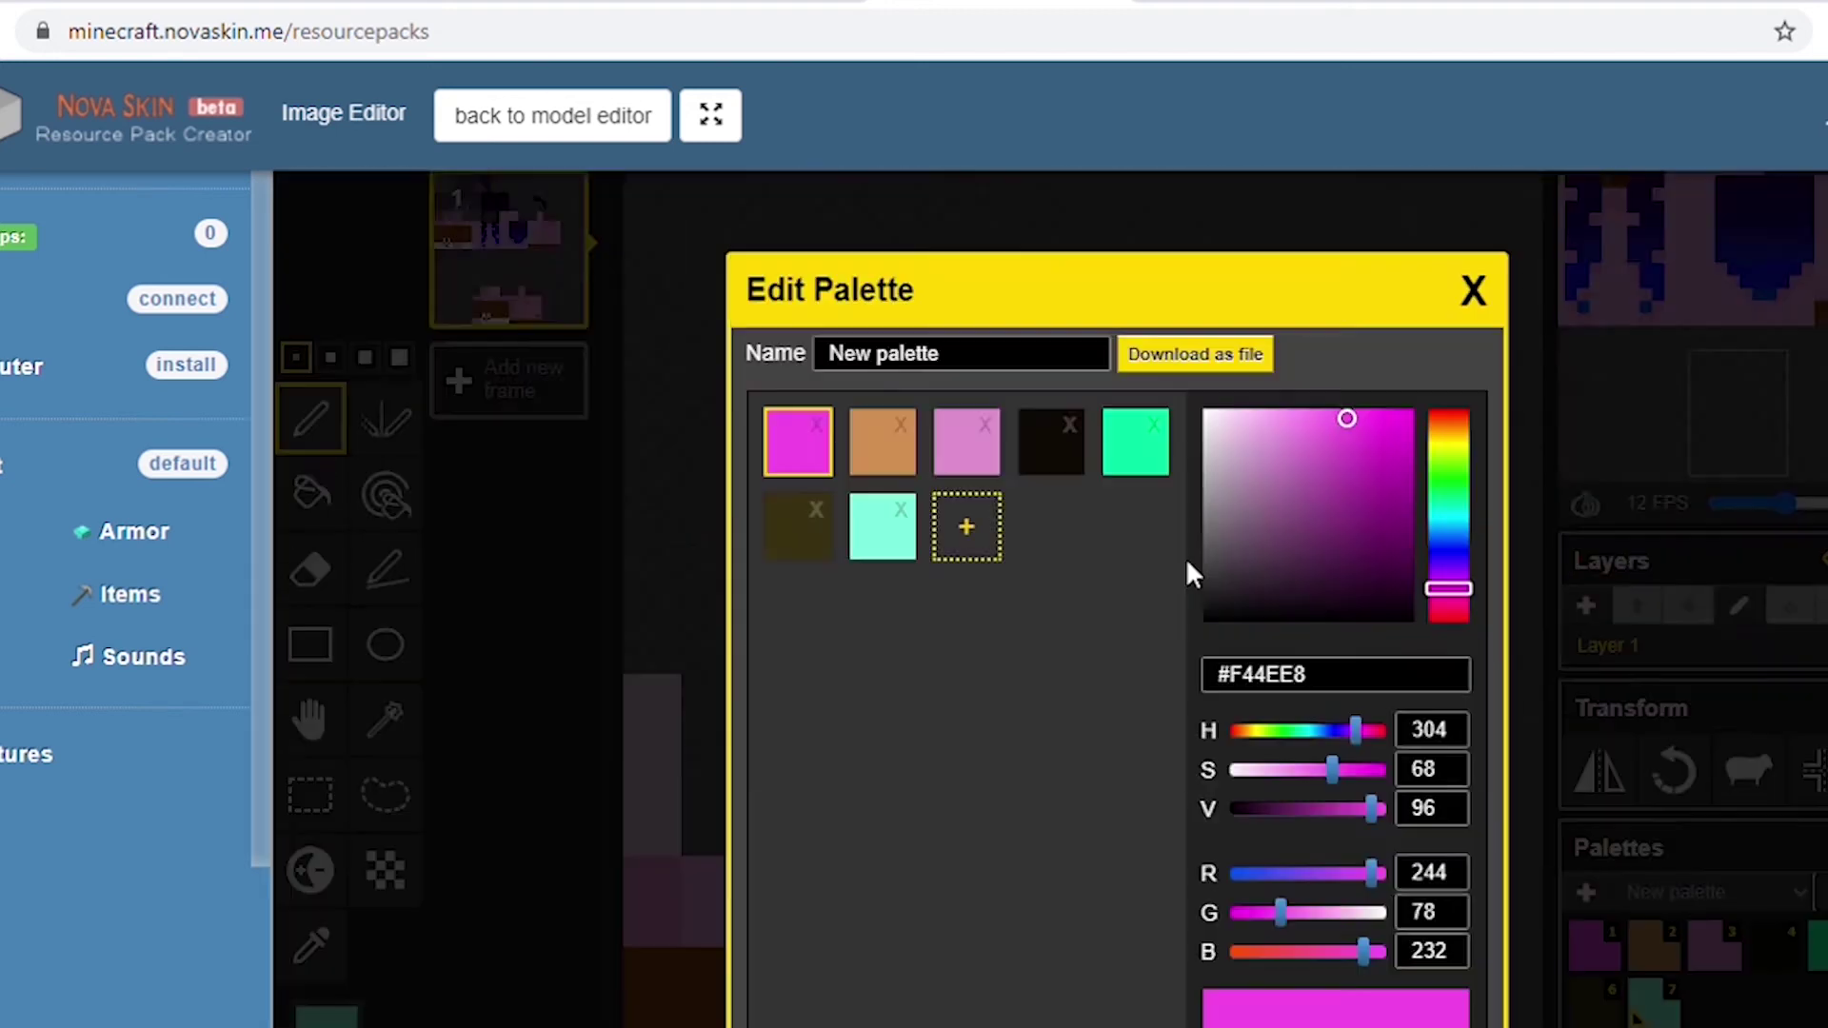
pyautogui.click(968, 526)
pyautogui.click(1448, 617)
pyautogui.click(1354, 415)
pyautogui.scroll(-5, 1359, 429)
pyautogui.click(1443, 562)
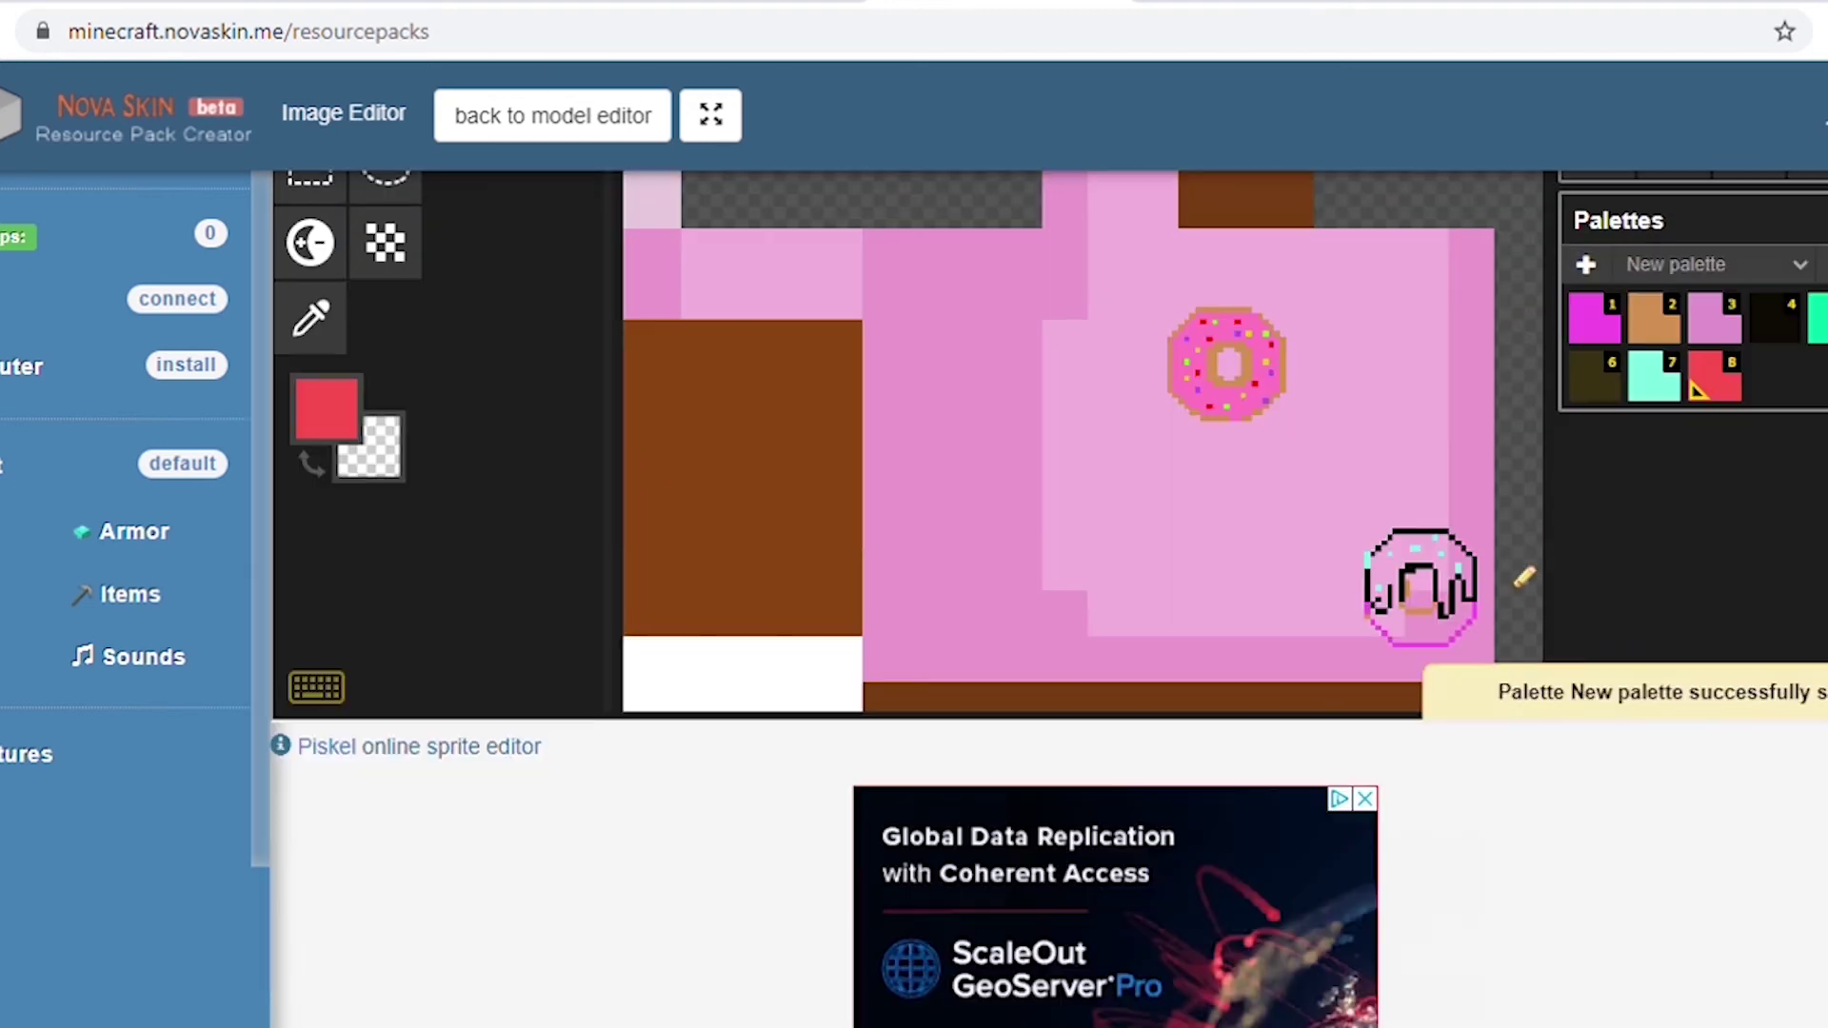
# Fill the second donut's icing area with black.
pyautogui.click(181, 463)
pyautogui.scroll(-5, 376, 374)
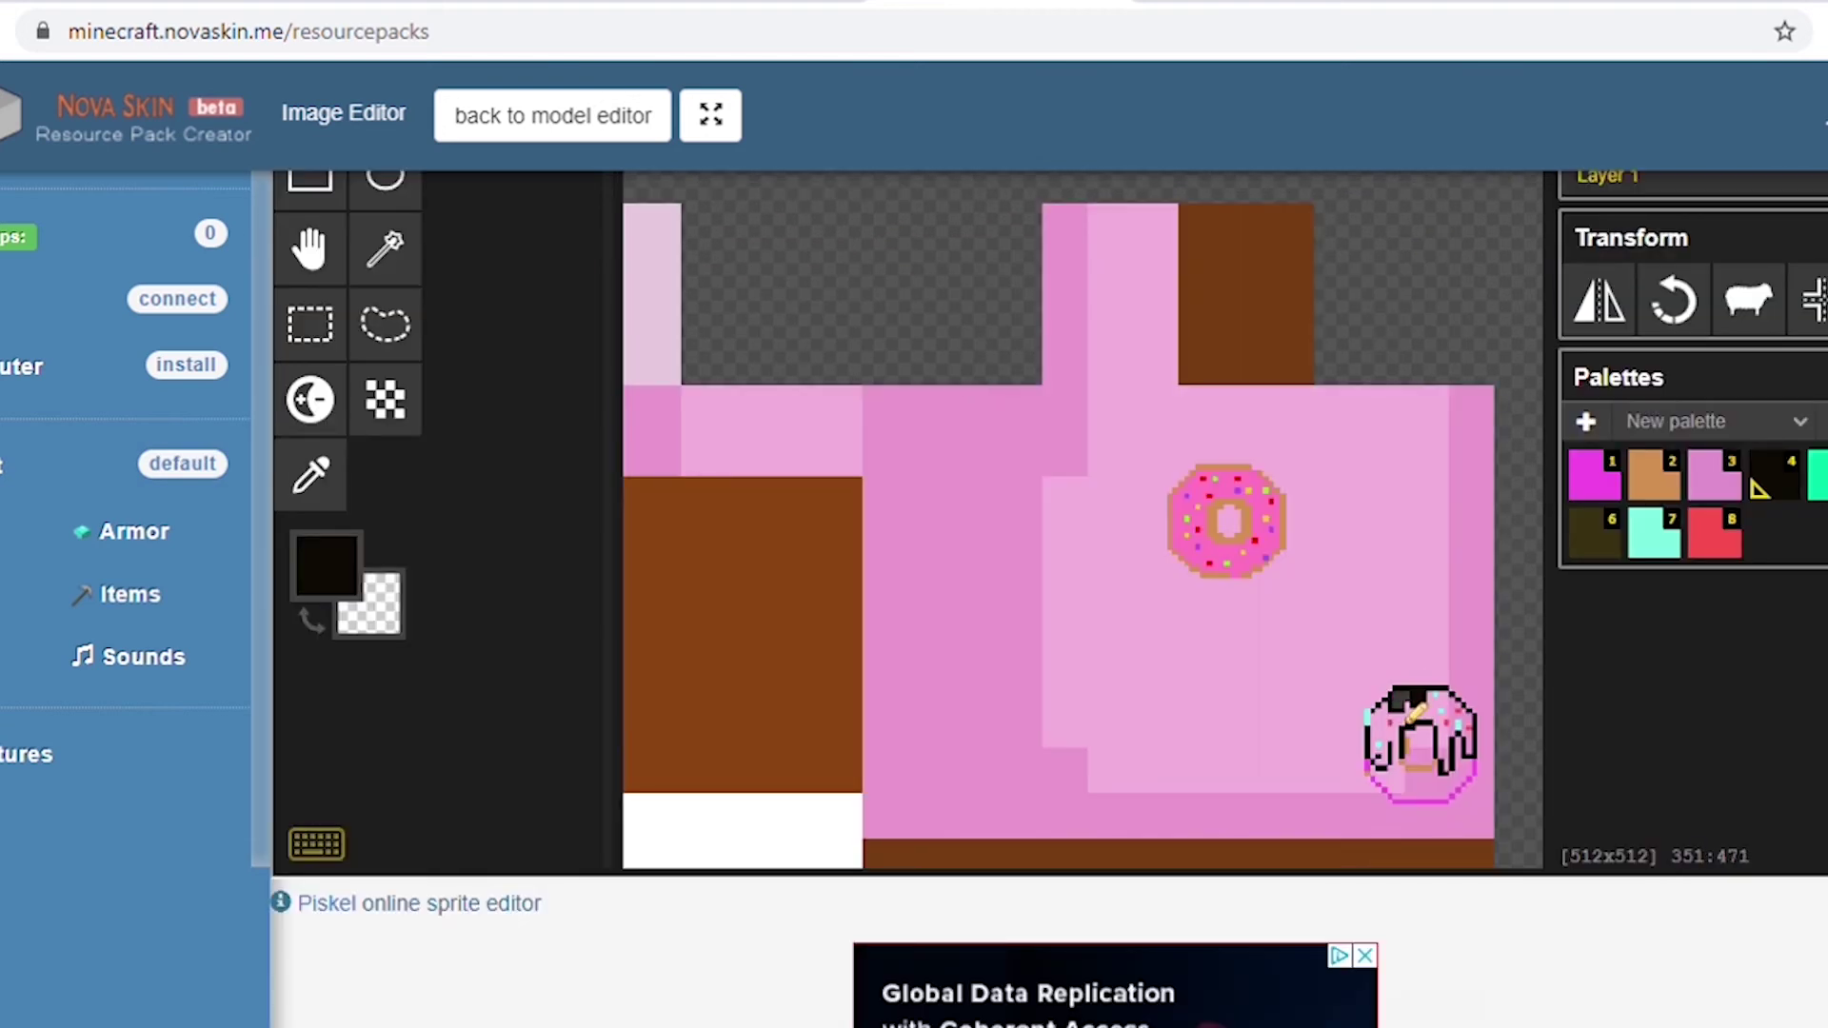
pyautogui.moveTo(1410, 721)
pyautogui.mouseDown()
pyautogui.moveTo(1462, 752)
pyautogui.moveTo(1380, 745)
pyautogui.moveTo(1393, 764)
pyautogui.moveTo(1375, 765)
pyautogui.moveTo(1392, 727)
pyautogui.moveTo(1455, 741)
pyautogui.mouseUp()
# Change the palette's black fourth swatch to a slightly lighter dark brown and save the palette.
pyautogui.scroll(7, 314, 454)
pyautogui.scroll(-7, 314, 453)
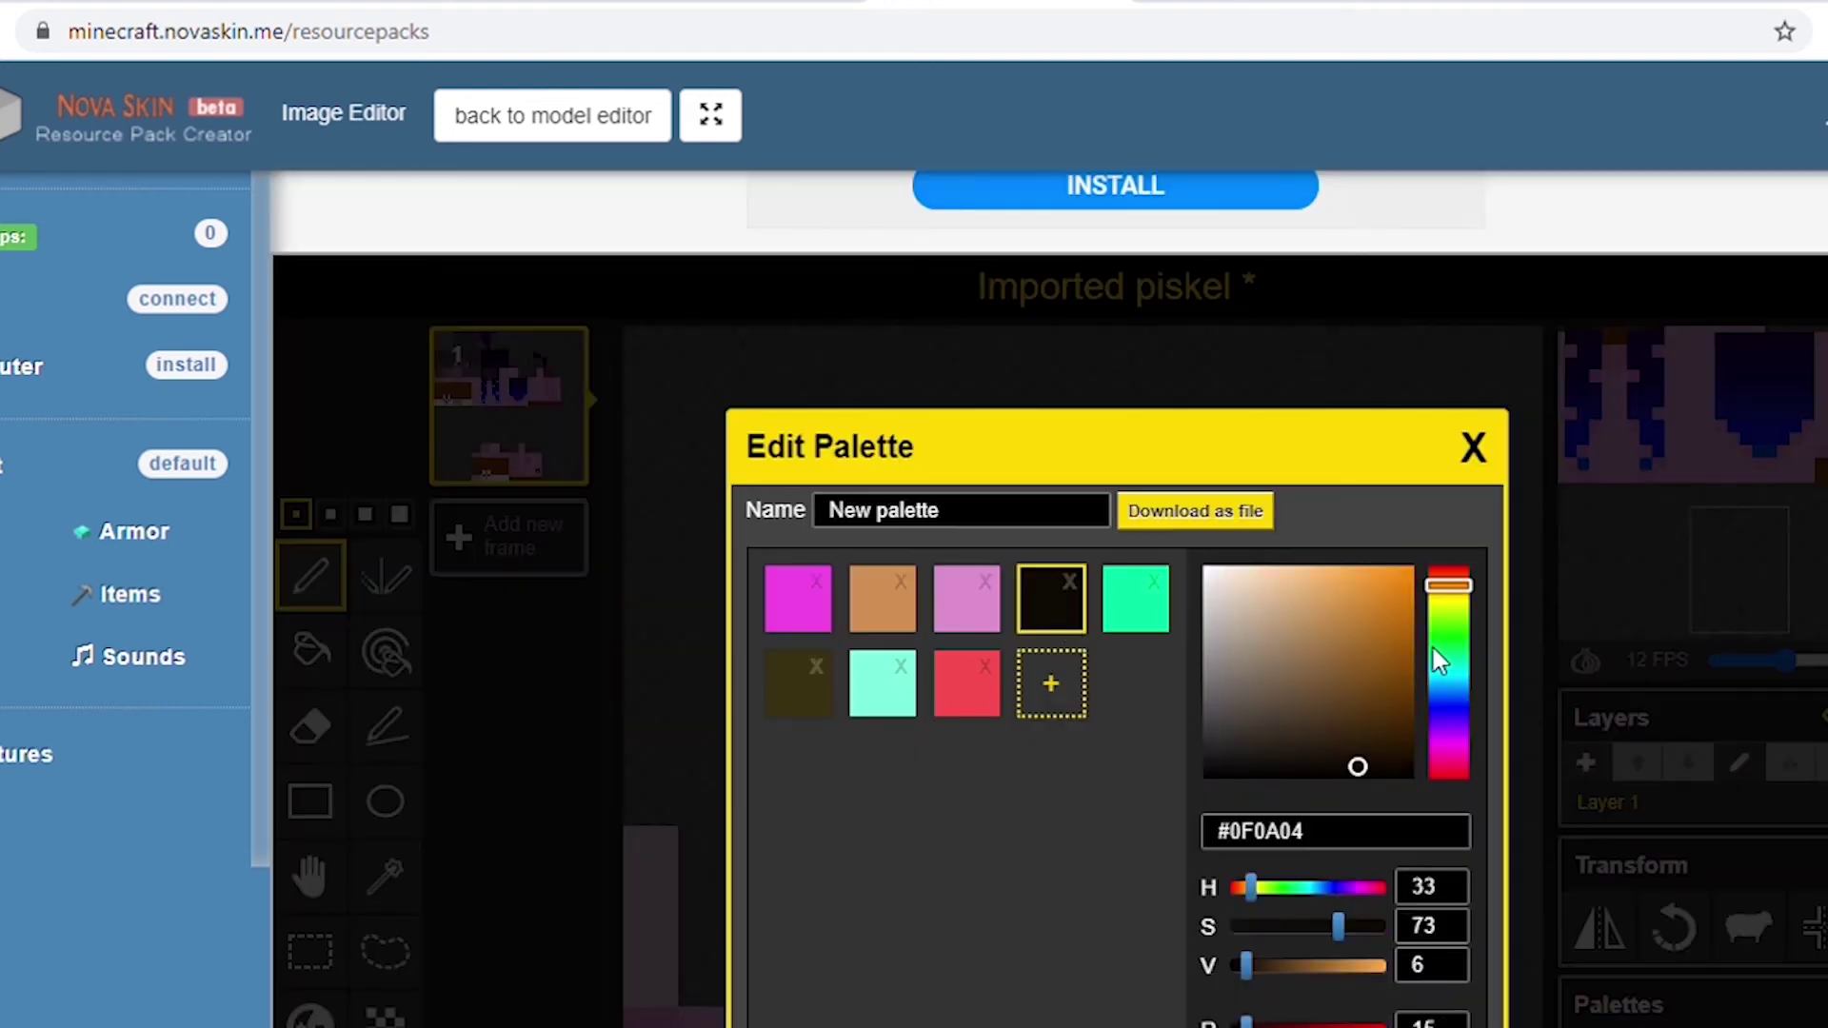
pyautogui.click(1367, 604)
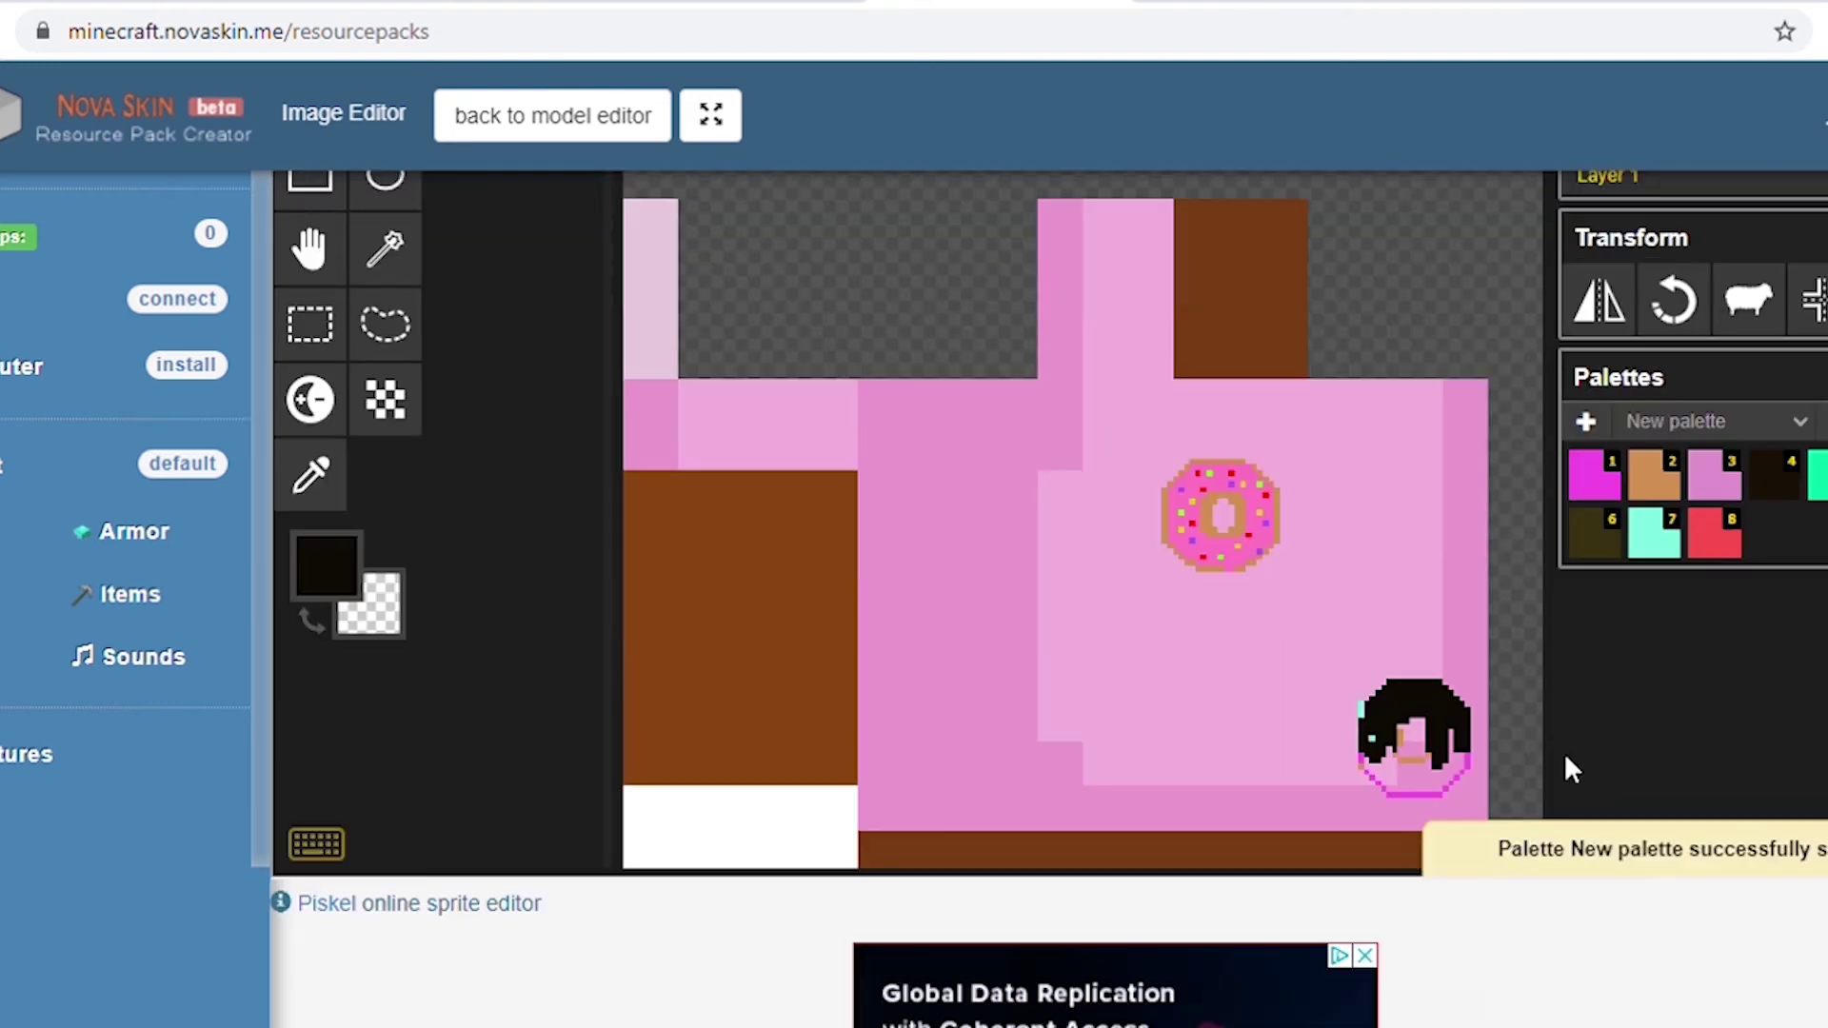
# Shade the black icing with the dark brown swatch and dot red and green sprinkles over it.
pyautogui.click(1777, 481)
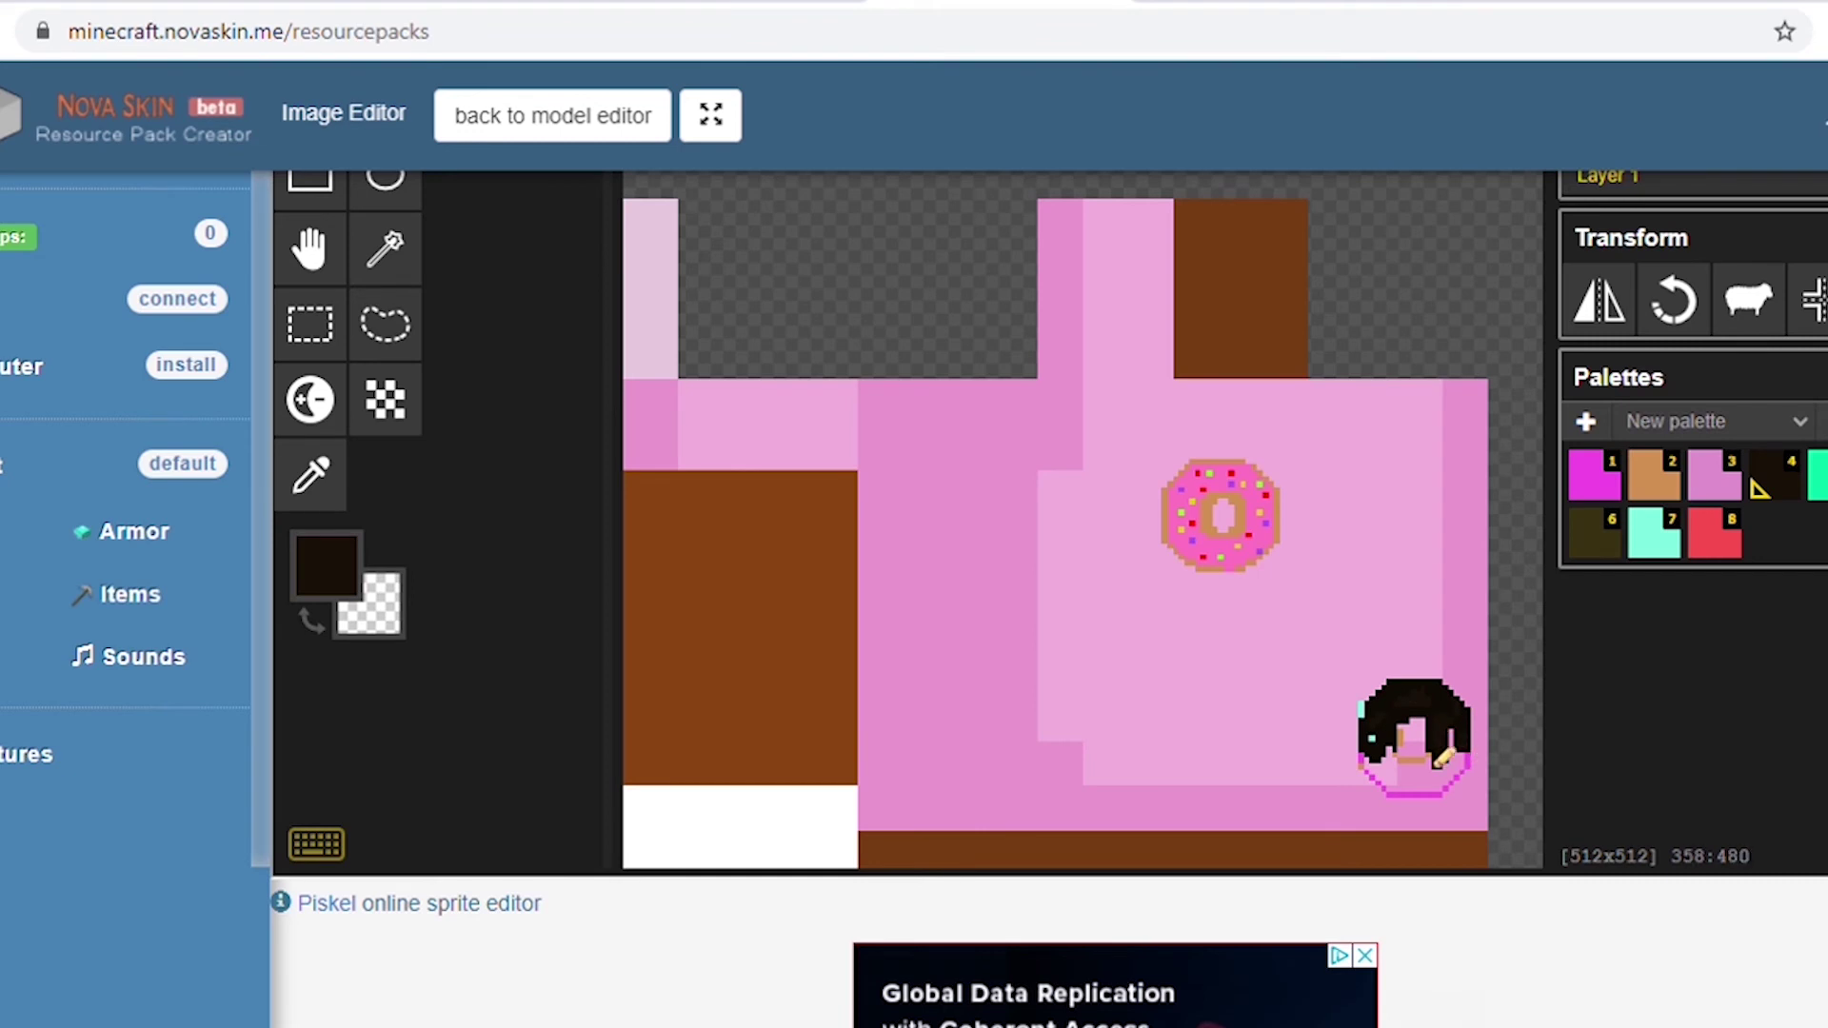
pyautogui.click(1695, 543)
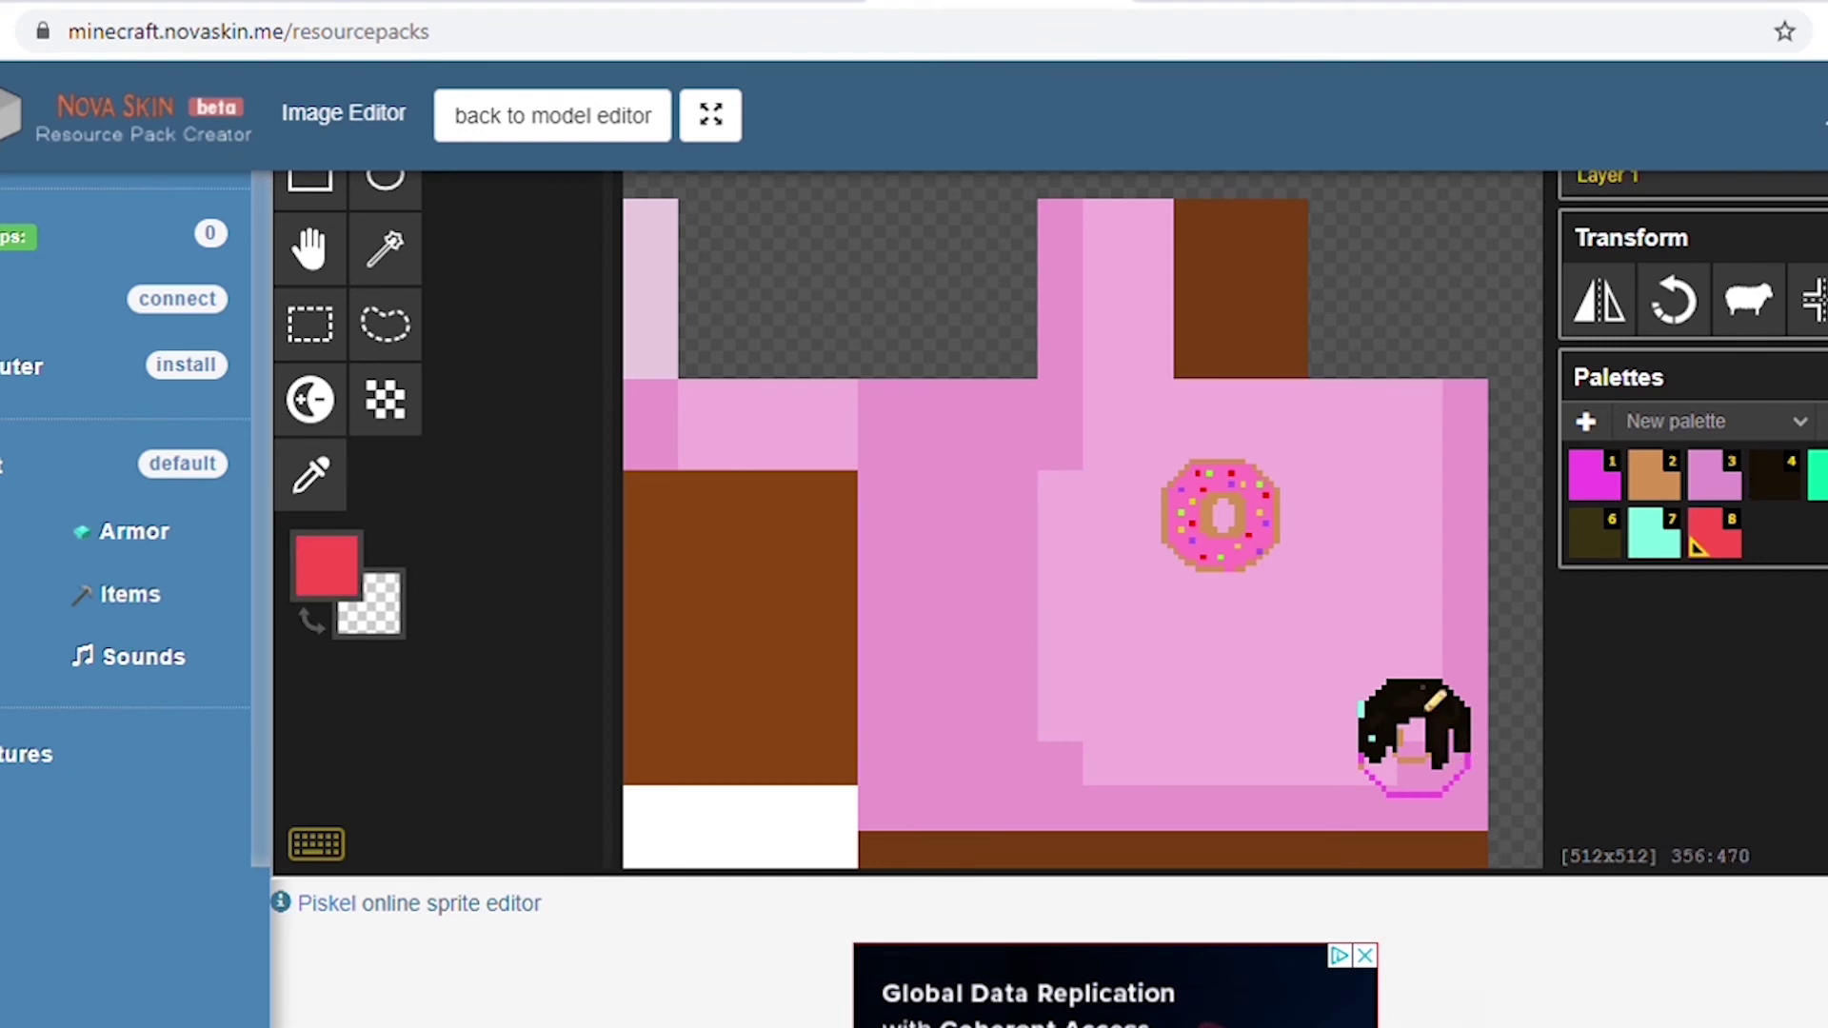
pyautogui.click(1815, 486)
# Fill the second donut's lower half with magenta and touch up the icing in dark brown.
pyautogui.press('1')
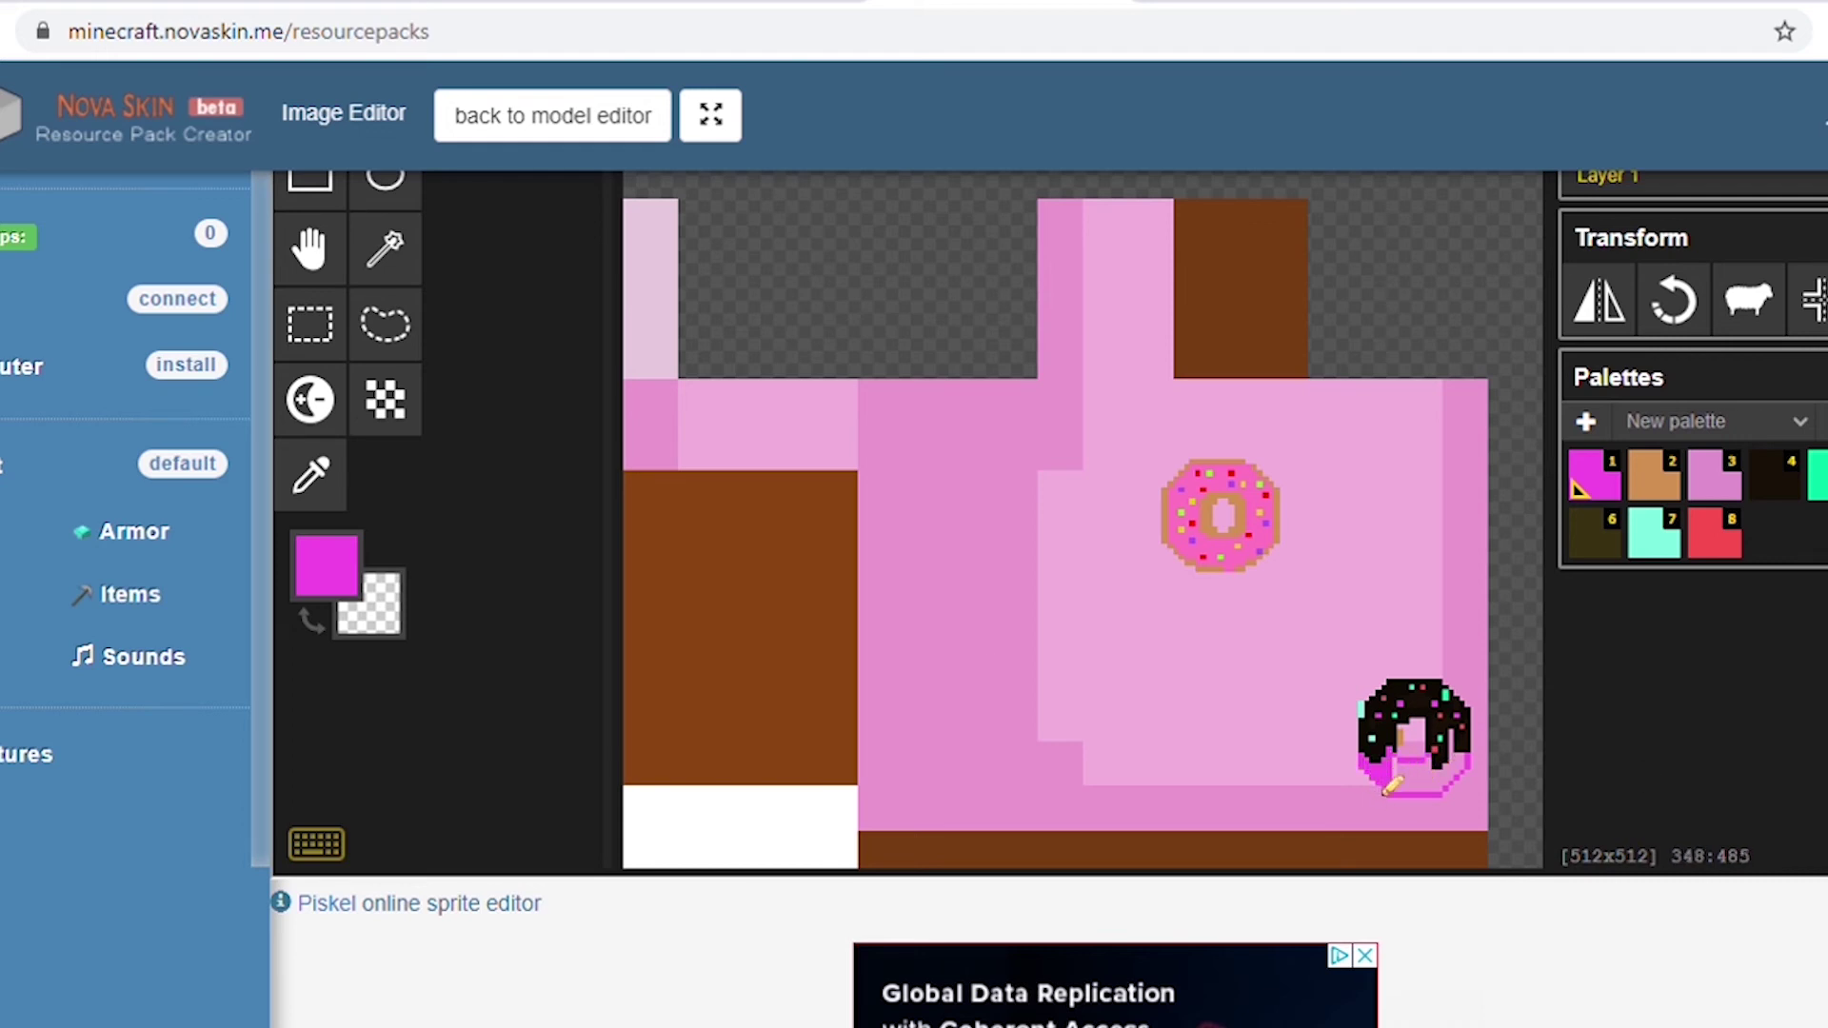
pyautogui.moveTo(1389, 787); pyautogui.dragTo(1443, 791)
pyautogui.press('4')
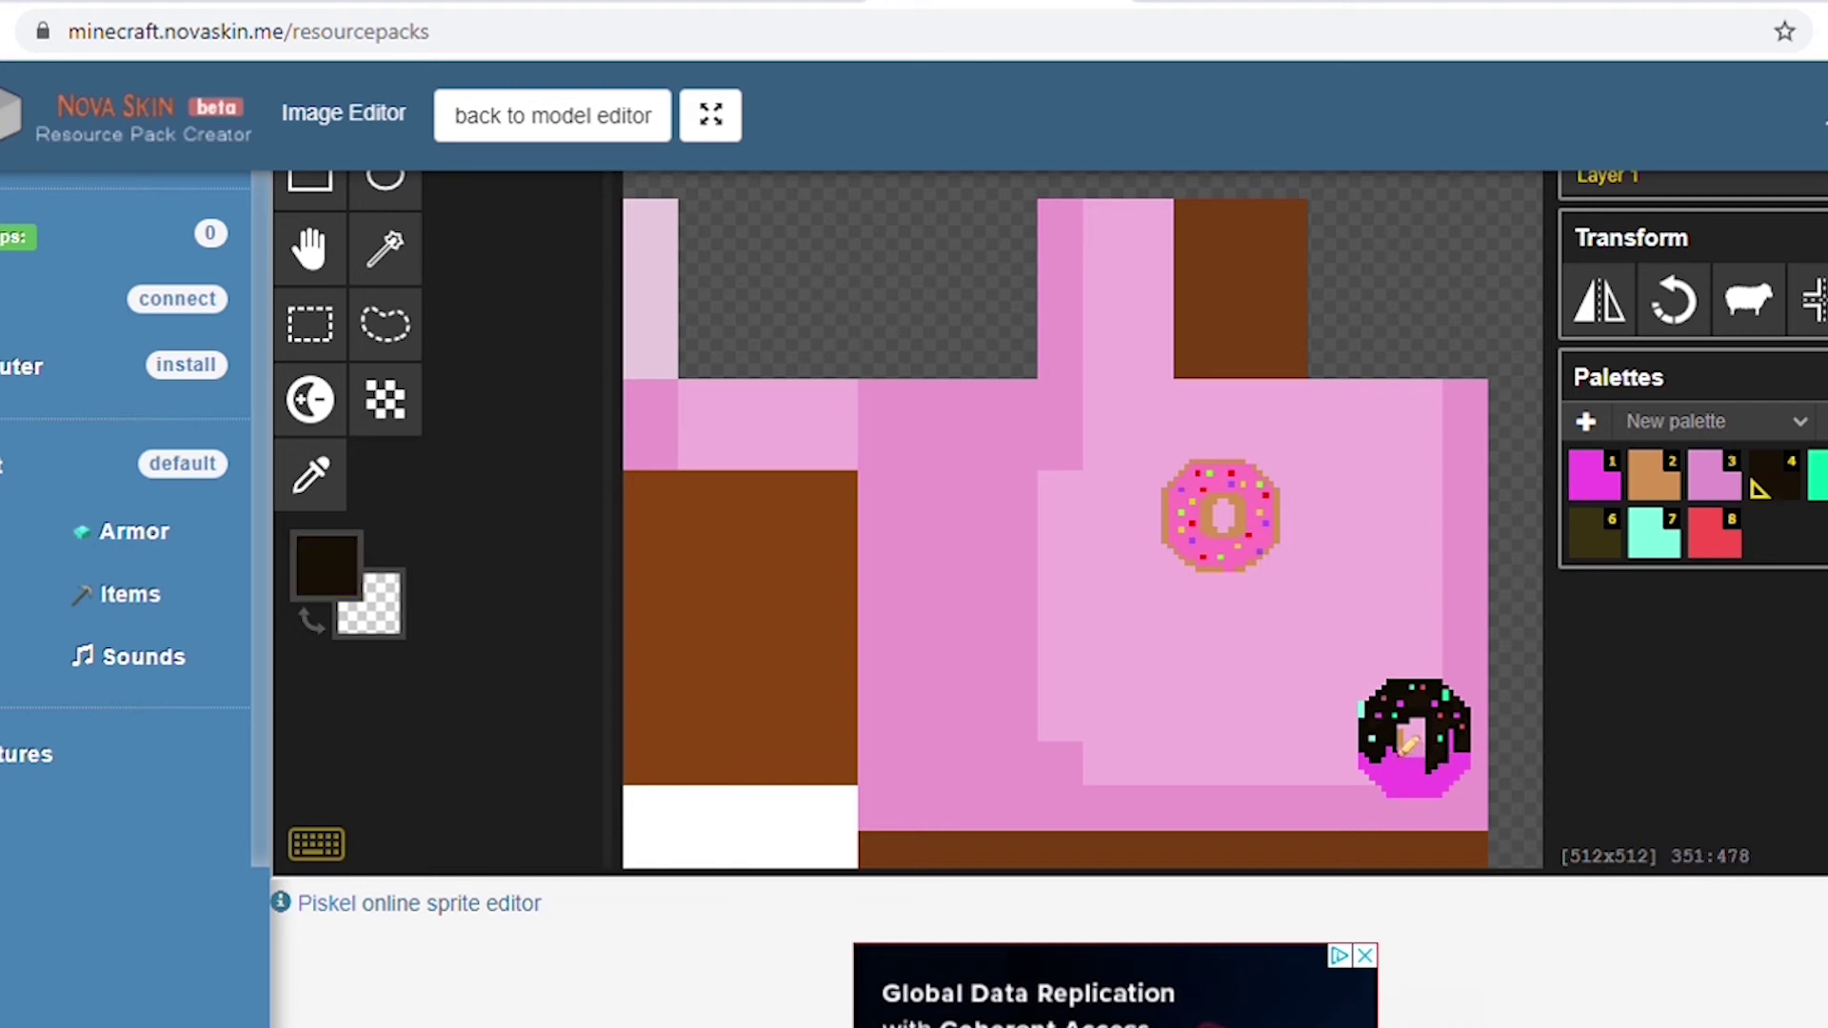
# Draw the left side and lower curve of a third donut outline in brown on the pink panel beside the blue area.
pyautogui.keyDown('alt'); pyautogui.click(743, 832); pyautogui.keyUp('alt')
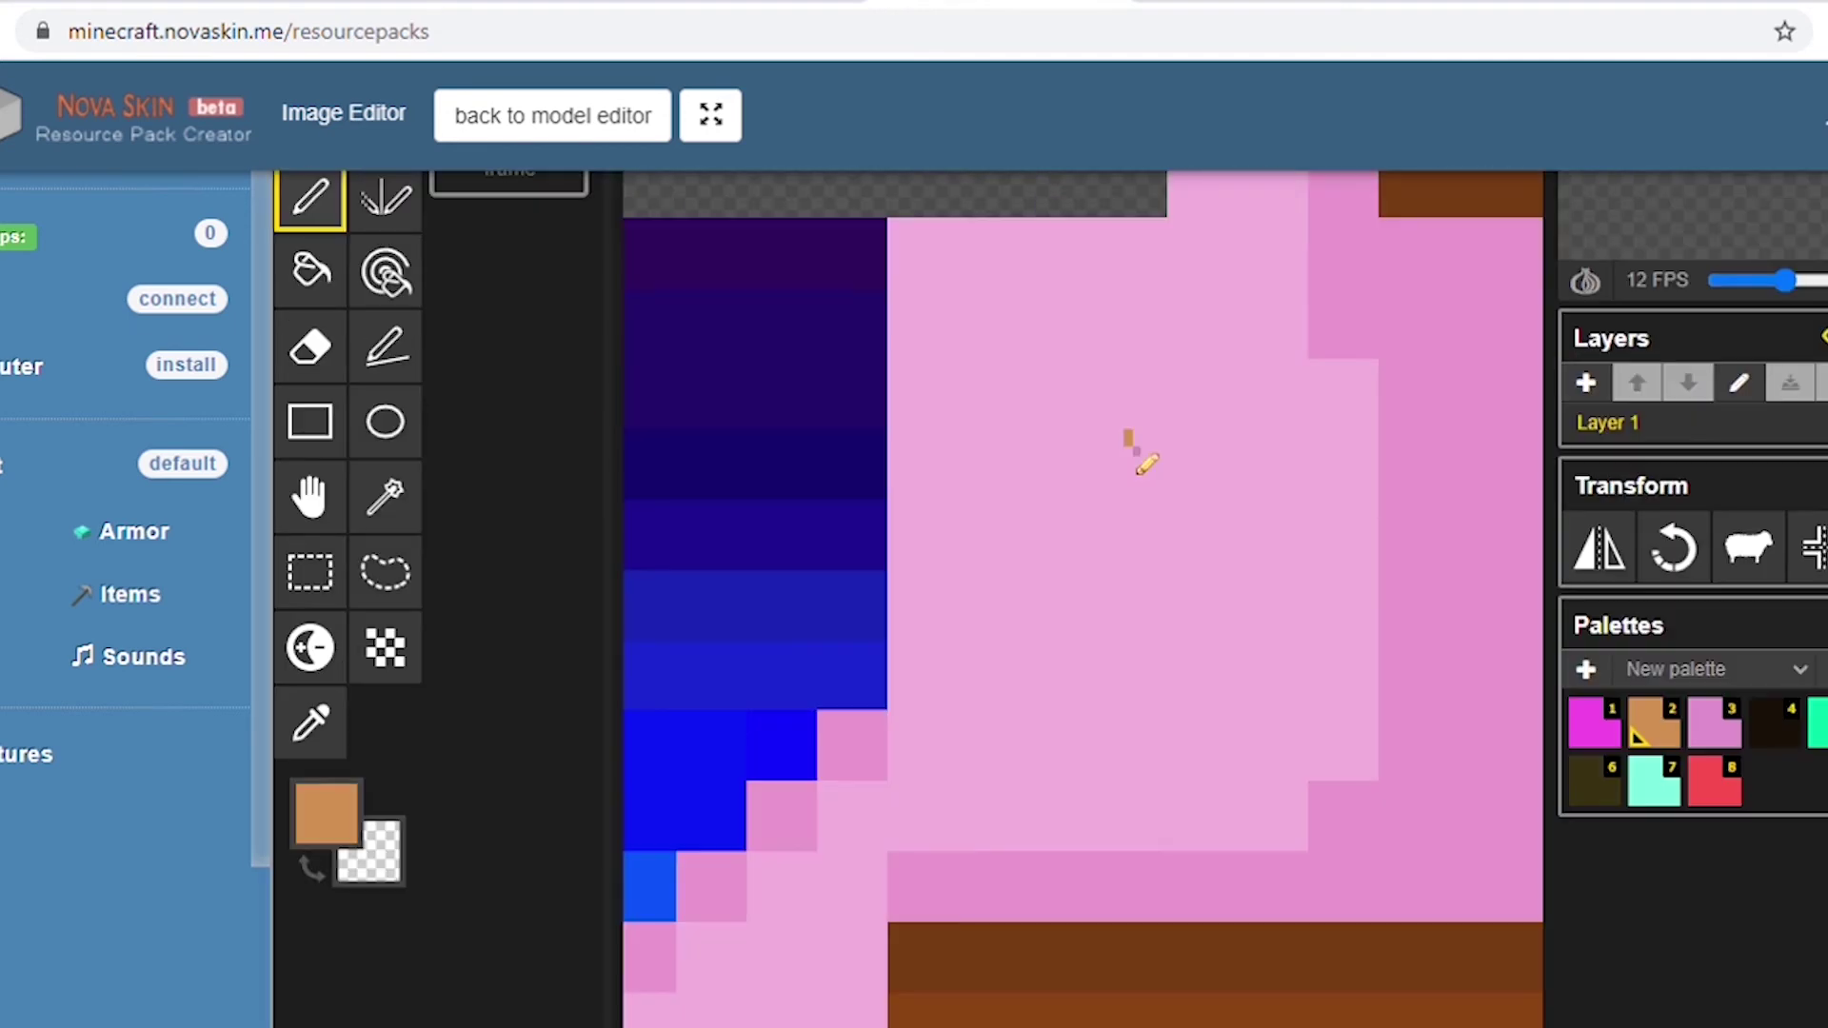
pyautogui.moveTo(1129, 430); pyautogui.dragTo(1121, 499)
pyautogui.moveTo(1170, 558); pyautogui.dragTo(1246, 558)
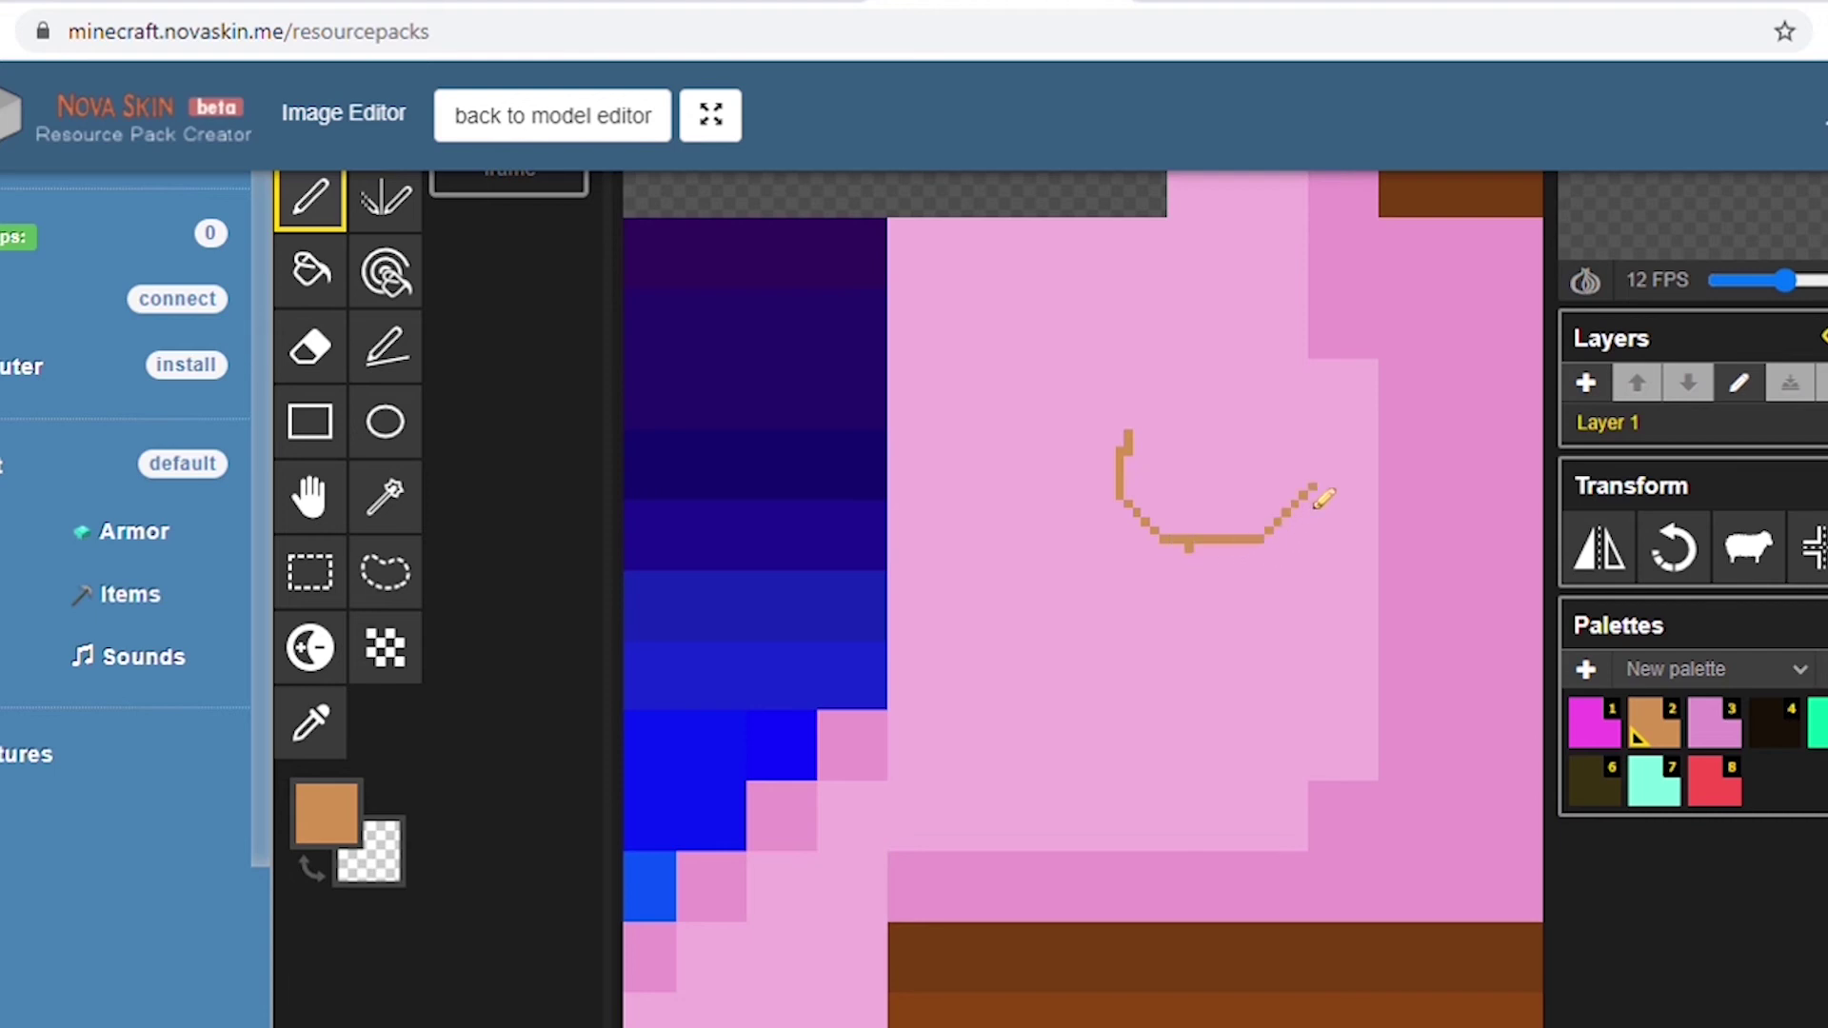
pyautogui.keyDown('alt'); pyautogui.click(1150, 641); pyautogui.keyUp('alt')
pyautogui.scroll(3, 1157, 609)
pyautogui.scroll(-1, 1164, 539)
pyautogui.scroll(1, 1164, 539)
pyautogui.click(1336, 618)
pyautogui.press('2')
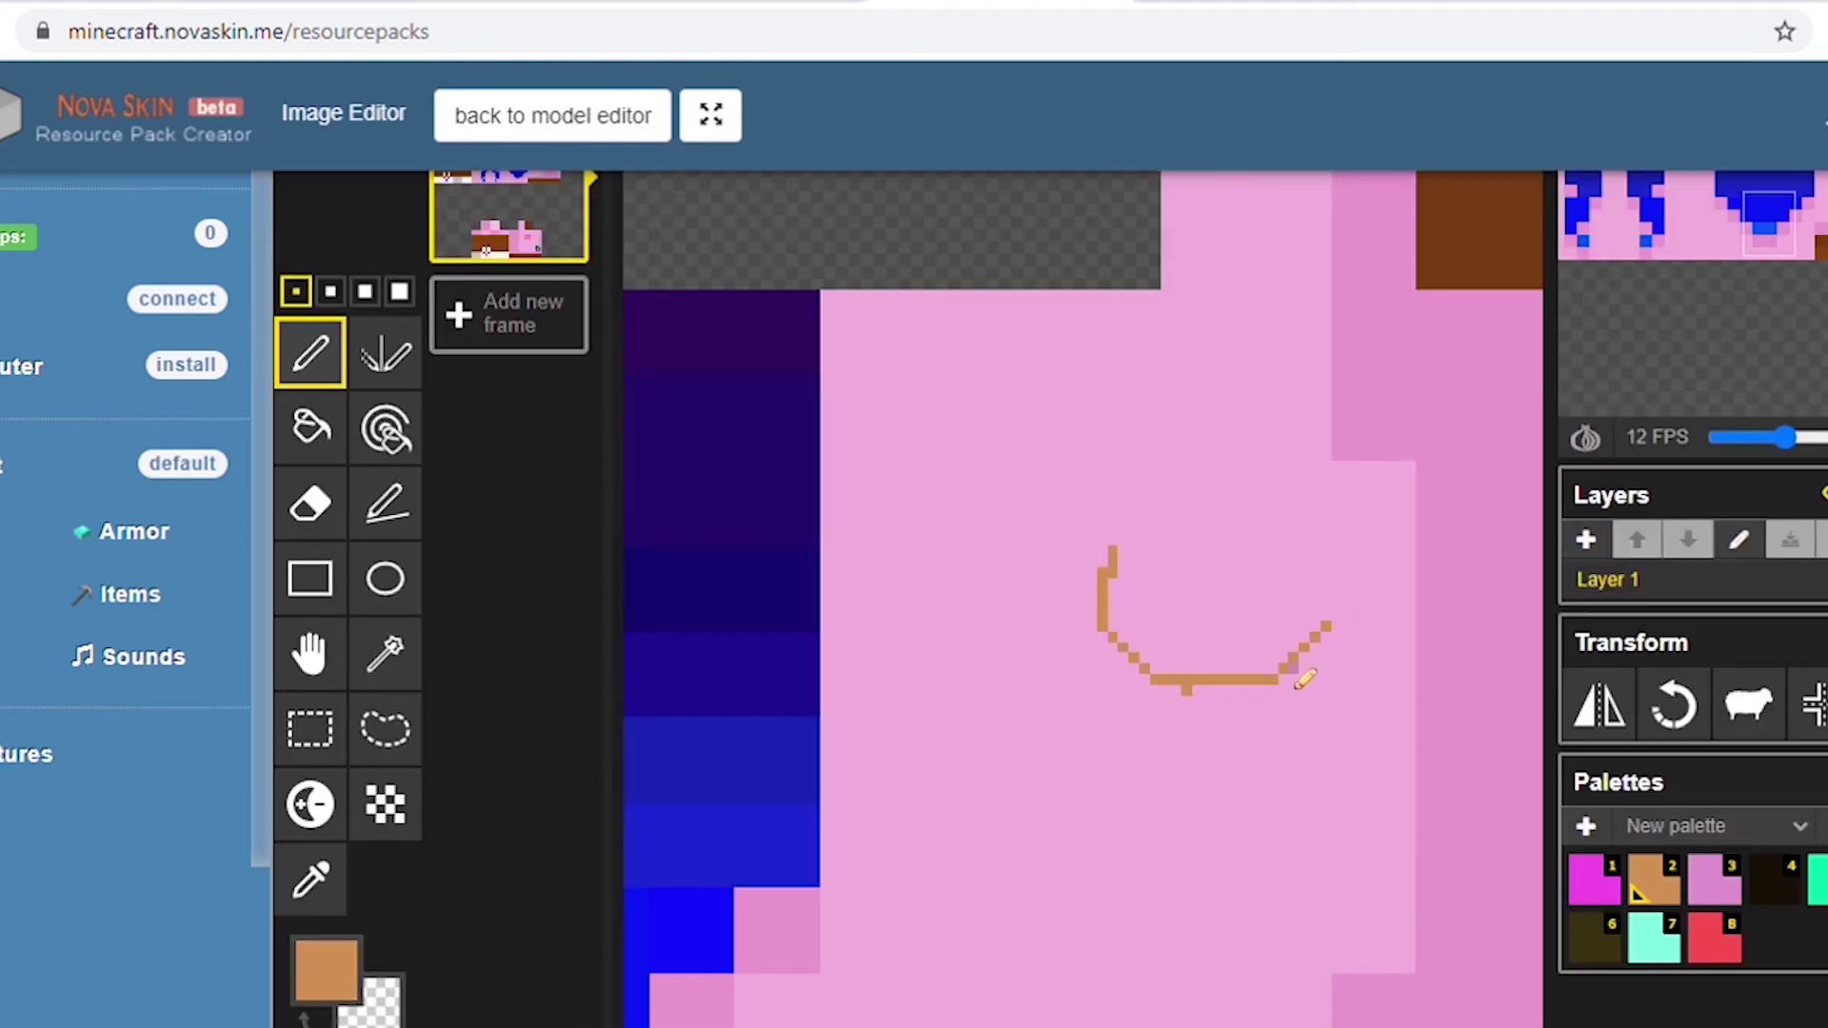
# Straighten the third outline's right side and extend both sides upwards in brown.
pyautogui.keyDown('alt'); pyautogui.click(1371, 667); pyautogui.keyUp('alt')
pyautogui.click(1653, 877)
pyautogui.moveTo(1328, 631); pyautogui.dragTo(1329, 531)
pyautogui.click(297, 888)
pyautogui.click(1125, 562)
pyautogui.moveTo(1113, 551)
pyautogui.mouseDown()
pyautogui.moveTo(1112, 572)
pyautogui.moveTo(1111, 545)
pyautogui.mouseUp()
pyautogui.click(1678, 884)
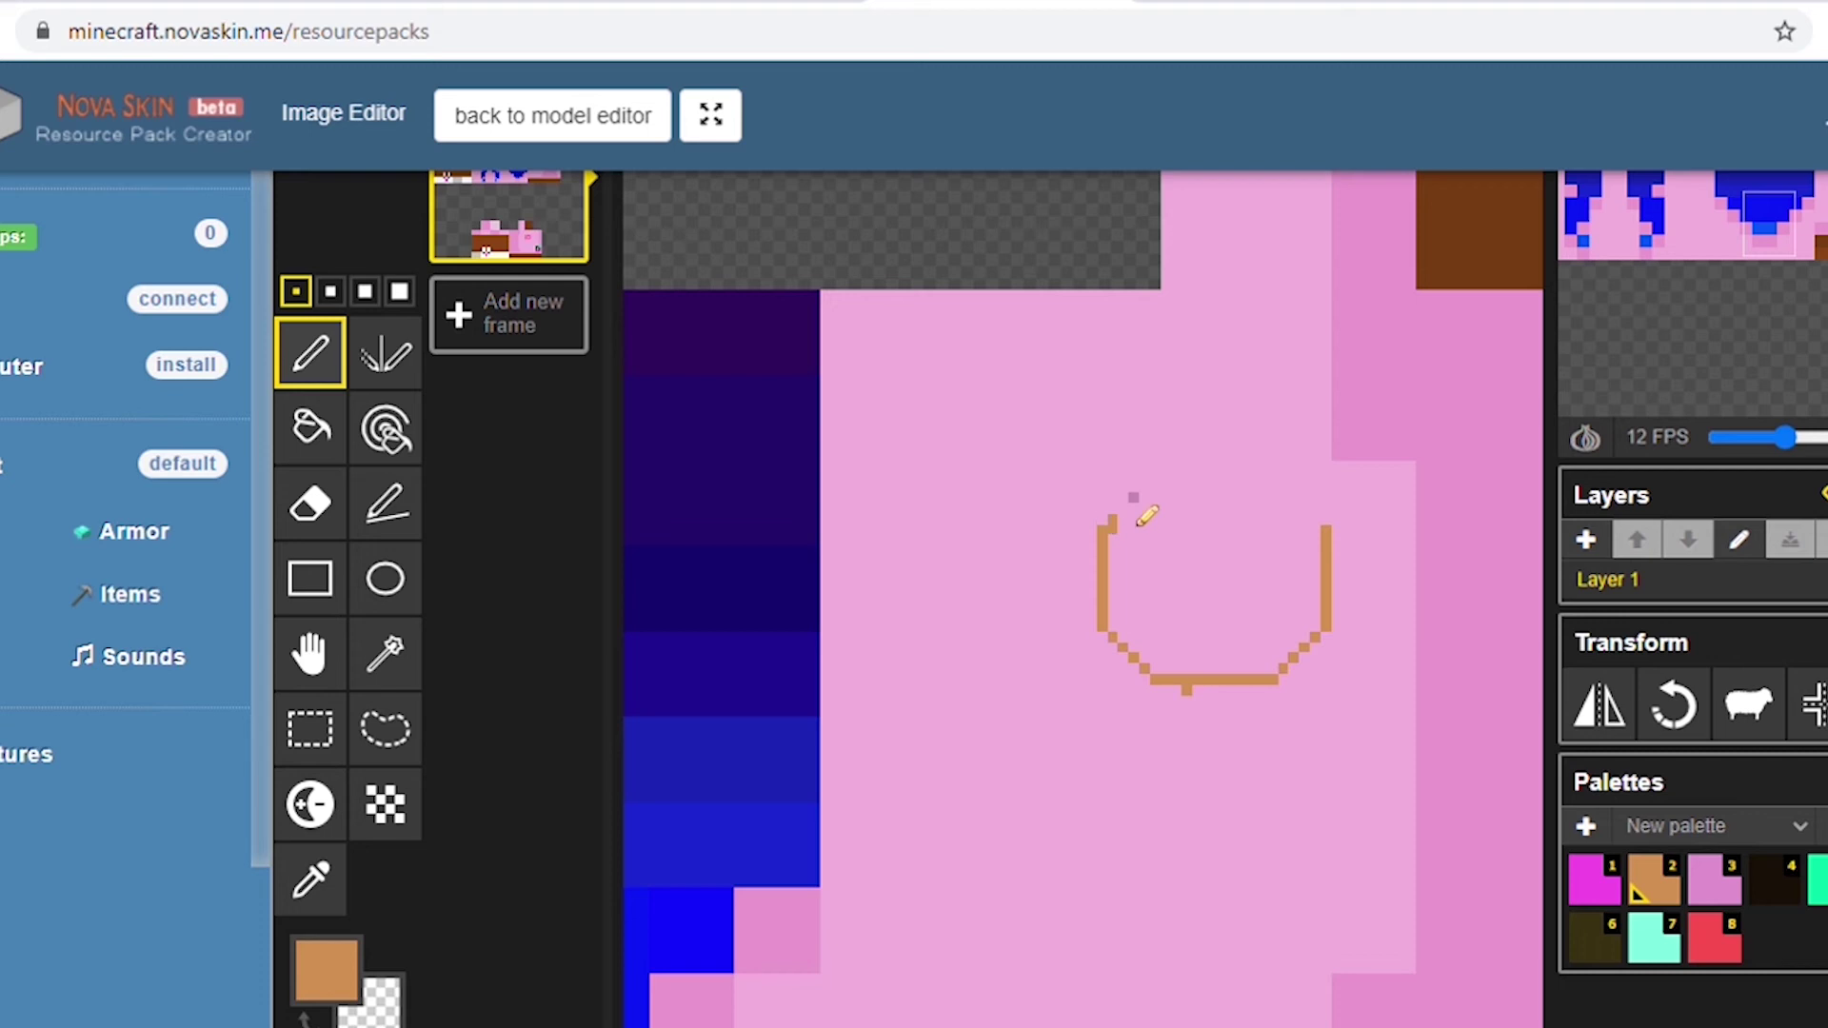
# Correct the outline's upper-left corner with the sampled pink, and draw the upper corners and top edge in brown.
pyautogui.click(311, 879)
pyautogui.click(1157, 564)
pyautogui.click(310, 354)
pyautogui.moveTo(1134, 497); pyautogui.dragTo(1113, 524)
pyautogui.click(1651, 878)
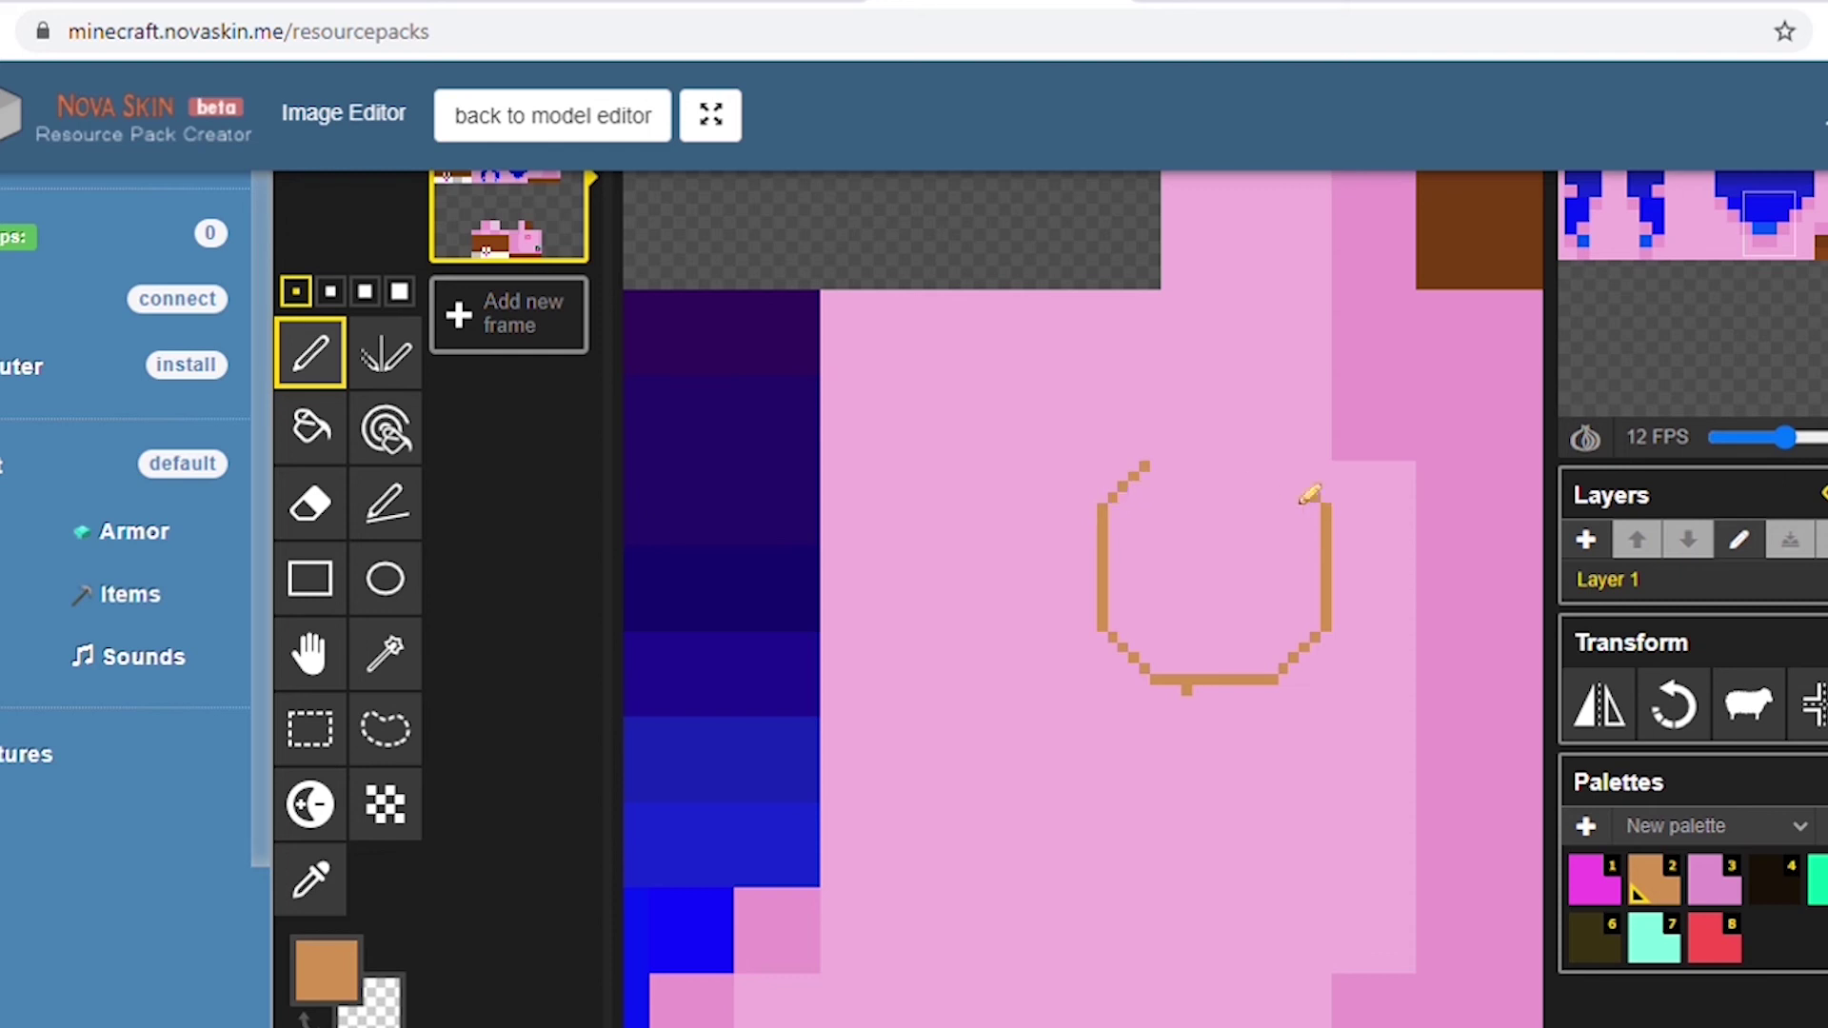
pyautogui.moveTo(1290, 476); pyautogui.dragTo(1151, 455)
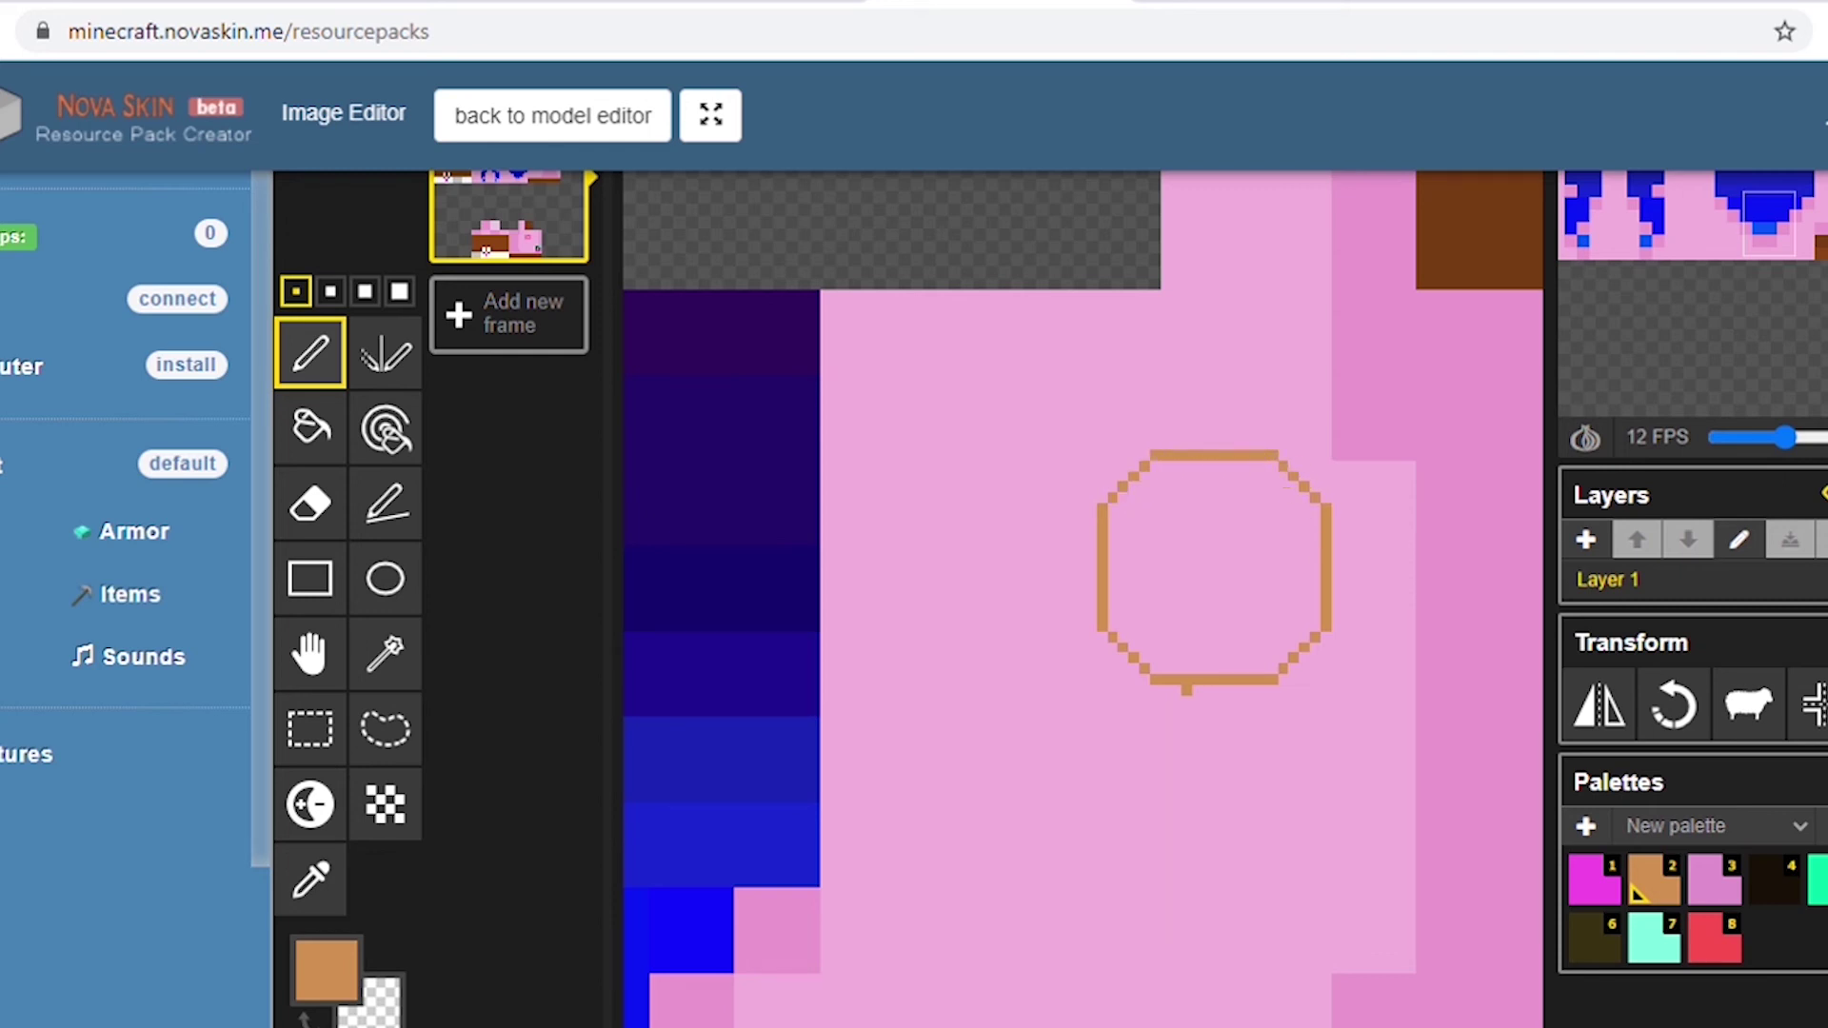
# Place the first green icing pixel at the third donut's lower-left edge and outline its square hole in brown.
pyautogui.click(1820, 890)
pyautogui.click(1112, 627)
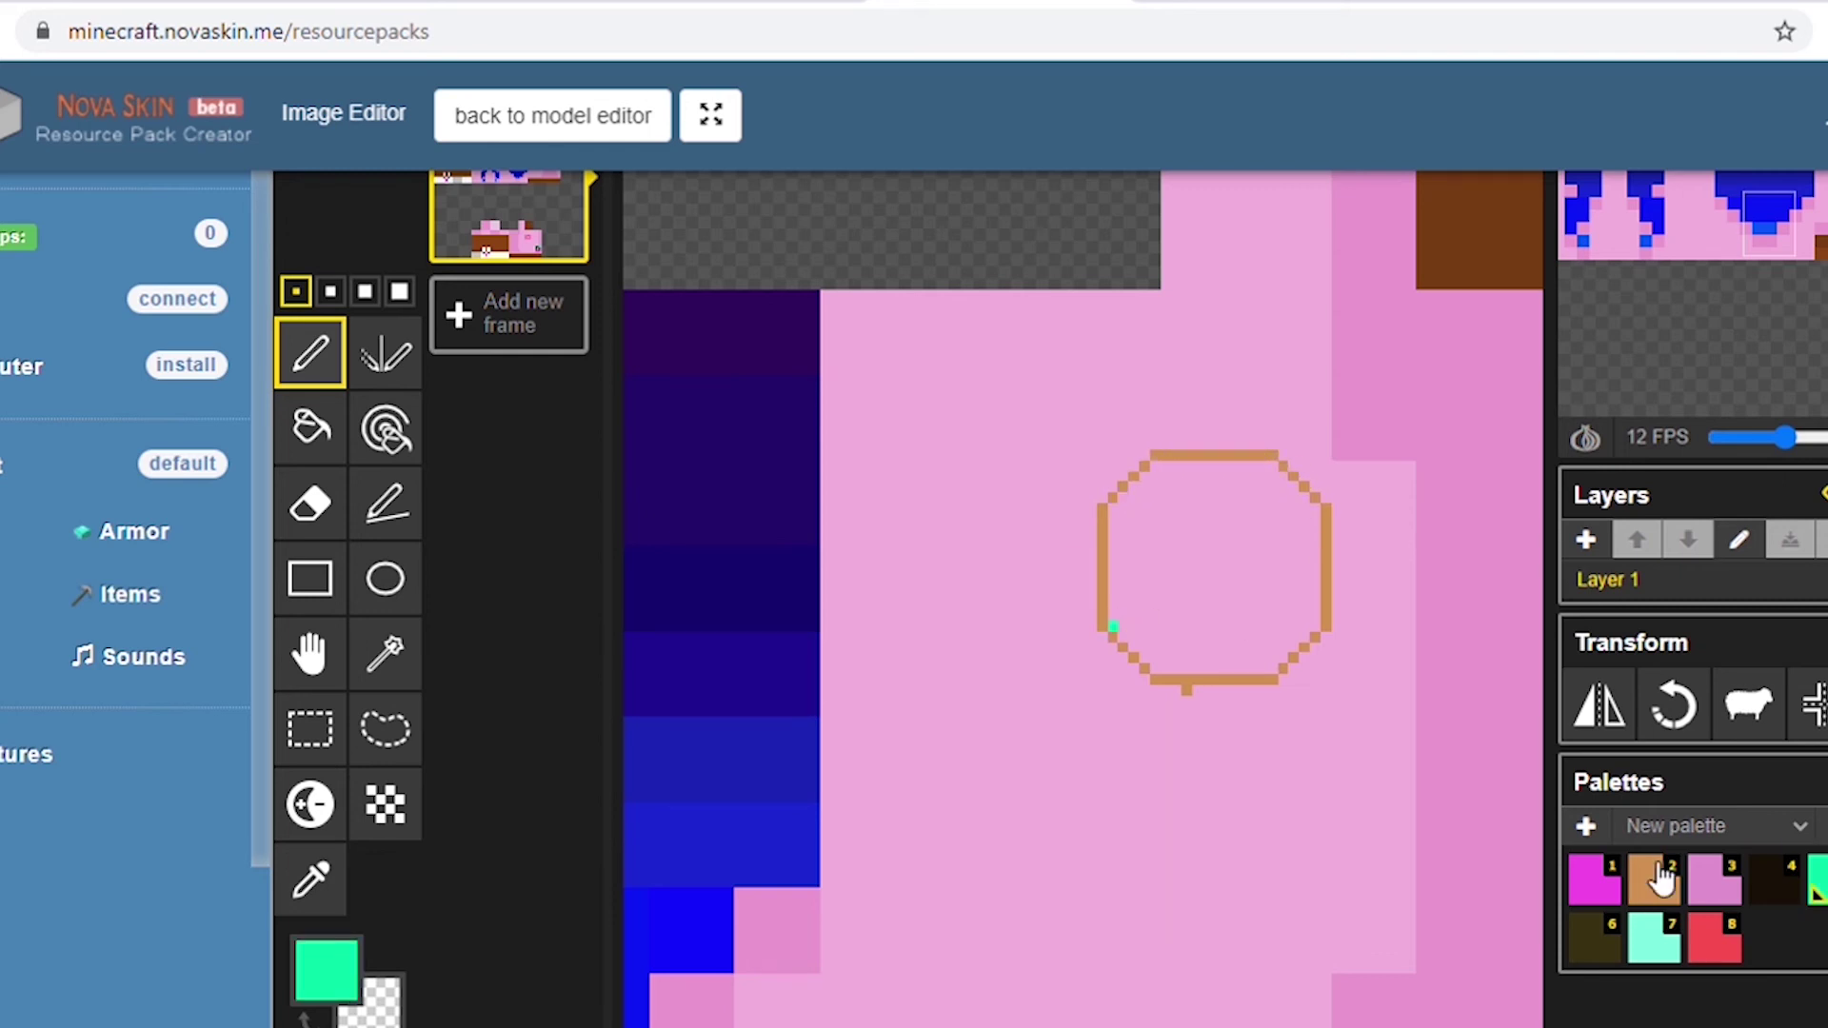
pyautogui.click(1655, 878)
pyautogui.moveTo(1177, 540)
pyautogui.mouseDown()
pyautogui.moveTo(1184, 635)
pyautogui.moveTo(1248, 636)
pyautogui.moveTo(1252, 587)
pyautogui.moveTo(1183, 550)
pyautogui.moveTo(1239, 529)
pyautogui.mouseUp()
# Fill the third donut's ring between the hole and the outer outline with bright green, using a larger pen.
pyautogui.press('5')
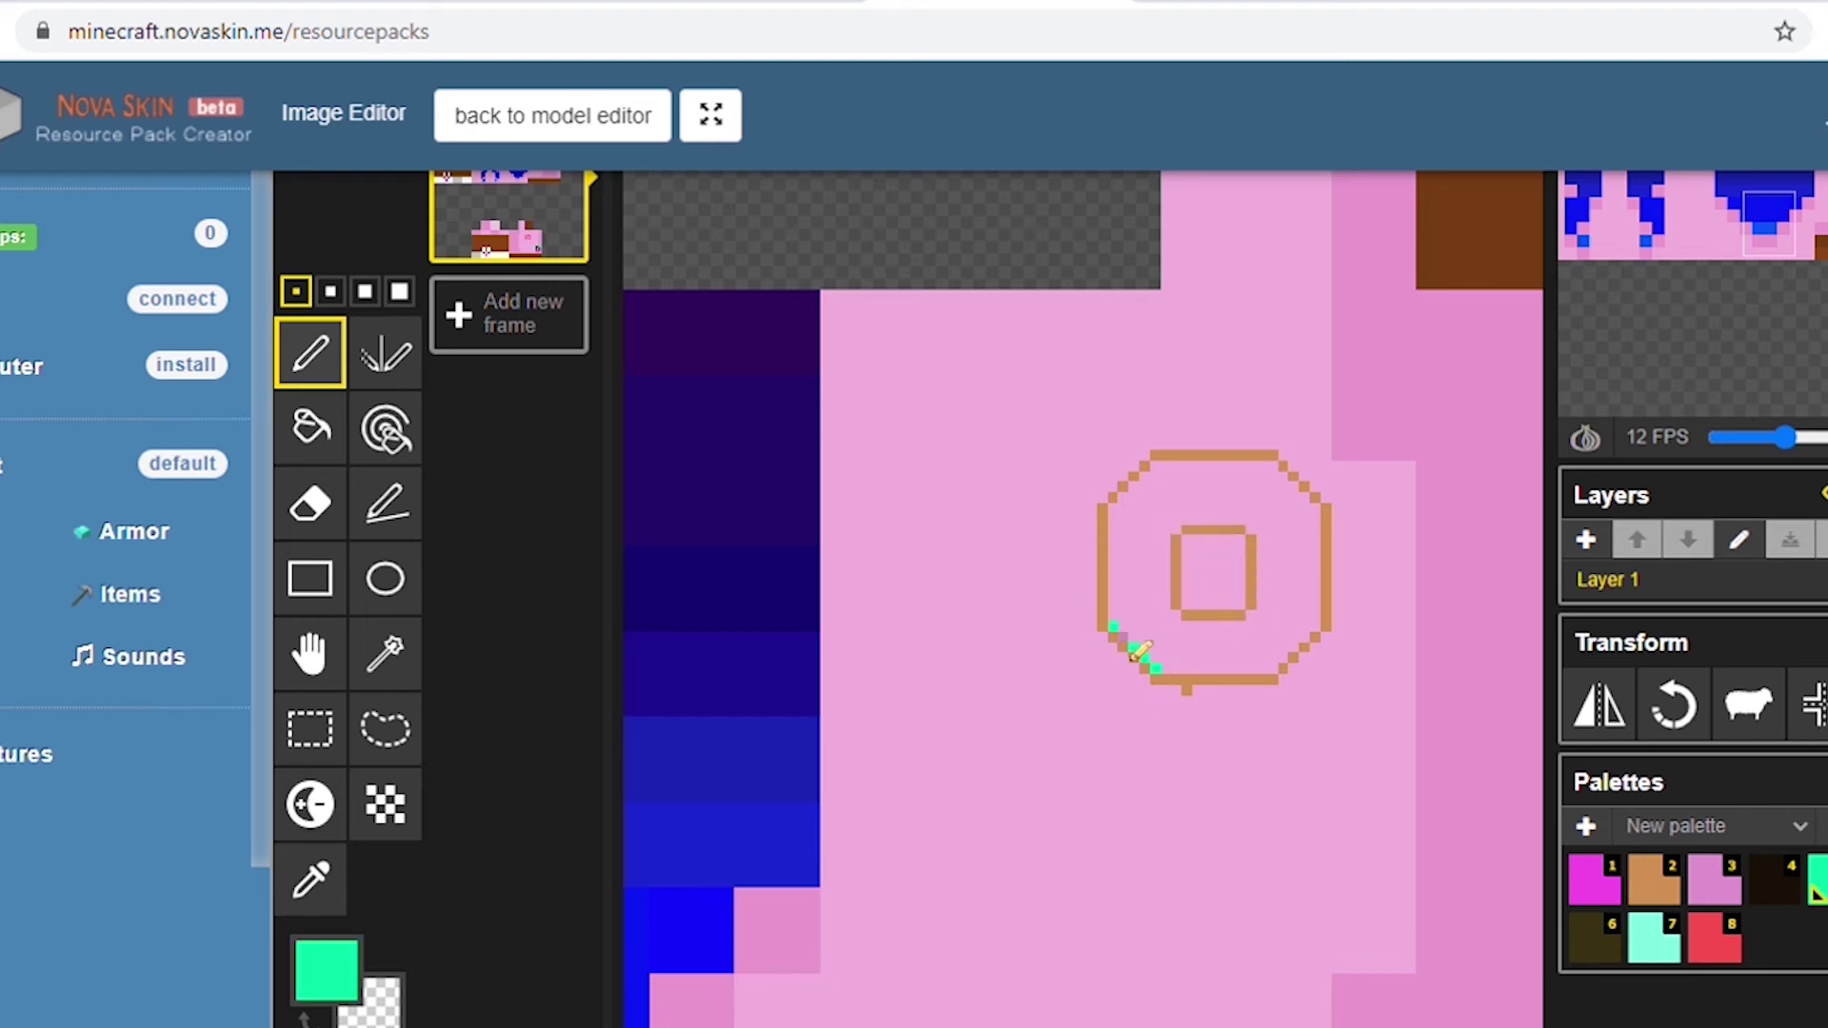
pyautogui.press(']')
pyautogui.press(']')
pyautogui.press(']')
pyautogui.moveTo(1129, 600)
pyautogui.mouseDown()
pyautogui.moveTo(1200, 672)
pyautogui.moveTo(1138, 534)
pyautogui.moveTo(1166, 505)
pyautogui.moveTo(1213, 536)
pyautogui.moveTo(1222, 642)
pyautogui.moveTo(1148, 532)
pyautogui.moveTo(1211, 498)
pyautogui.moveTo(1160, 529)
pyautogui.moveTo(1149, 591)
pyautogui.moveTo(1201, 510)
pyautogui.moveTo(1249, 499)
pyautogui.moveTo(1299, 545)
pyautogui.moveTo(1272, 531)
pyautogui.moveTo(1296, 582)
pyautogui.moveTo(1276, 604)
pyautogui.moveTo(1297, 619)
pyautogui.moveTo(1258, 671)
pyautogui.moveTo(1198, 652)
pyautogui.mouseUp()
pyautogui.click(1657, 916)
pyautogui.click(1152, 518)
pyautogui.press('5')
pyautogui.click(1153, 518)
# Paint a mint highlight ring around the third donut's hole with a 3-pixel pen, touching up with brown and green.
pyautogui.click(1654, 938)
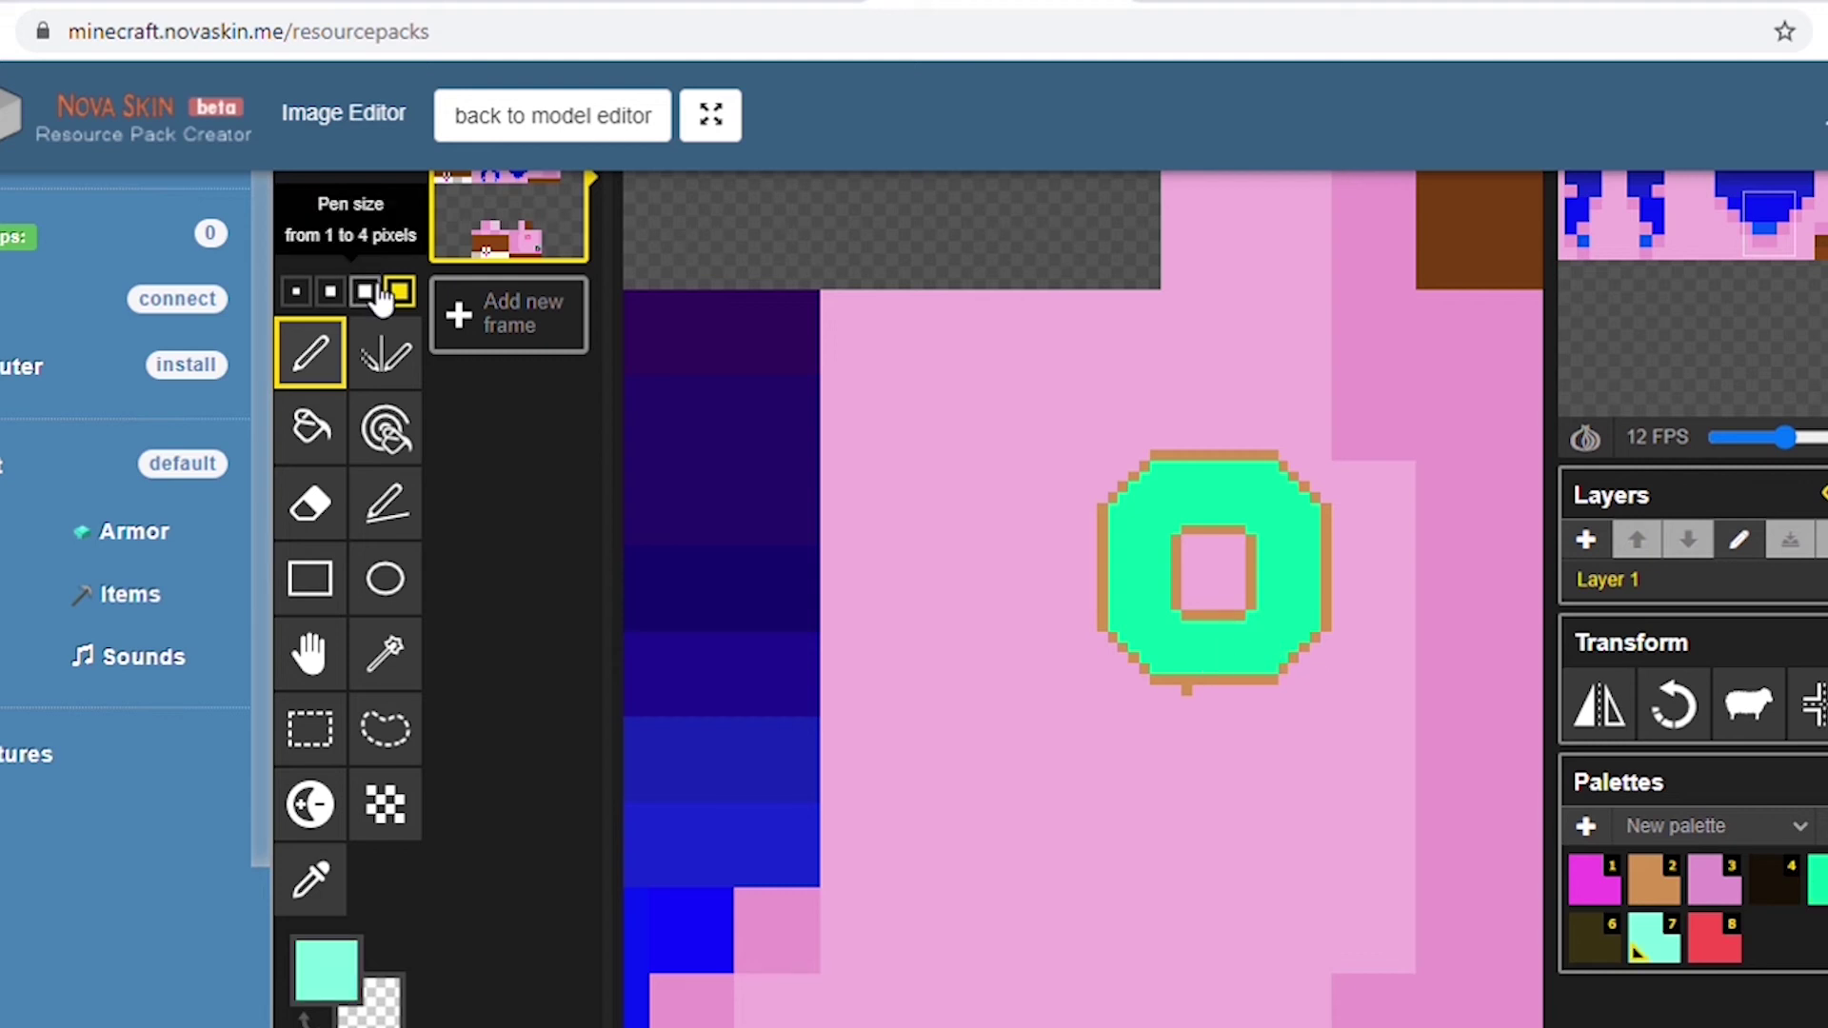
pyautogui.click(369, 290)
pyautogui.click(1197, 508)
pyautogui.moveTo(1213, 519); pyautogui.dragTo(1229, 519)
pyautogui.press('2')
pyautogui.click(296, 292)
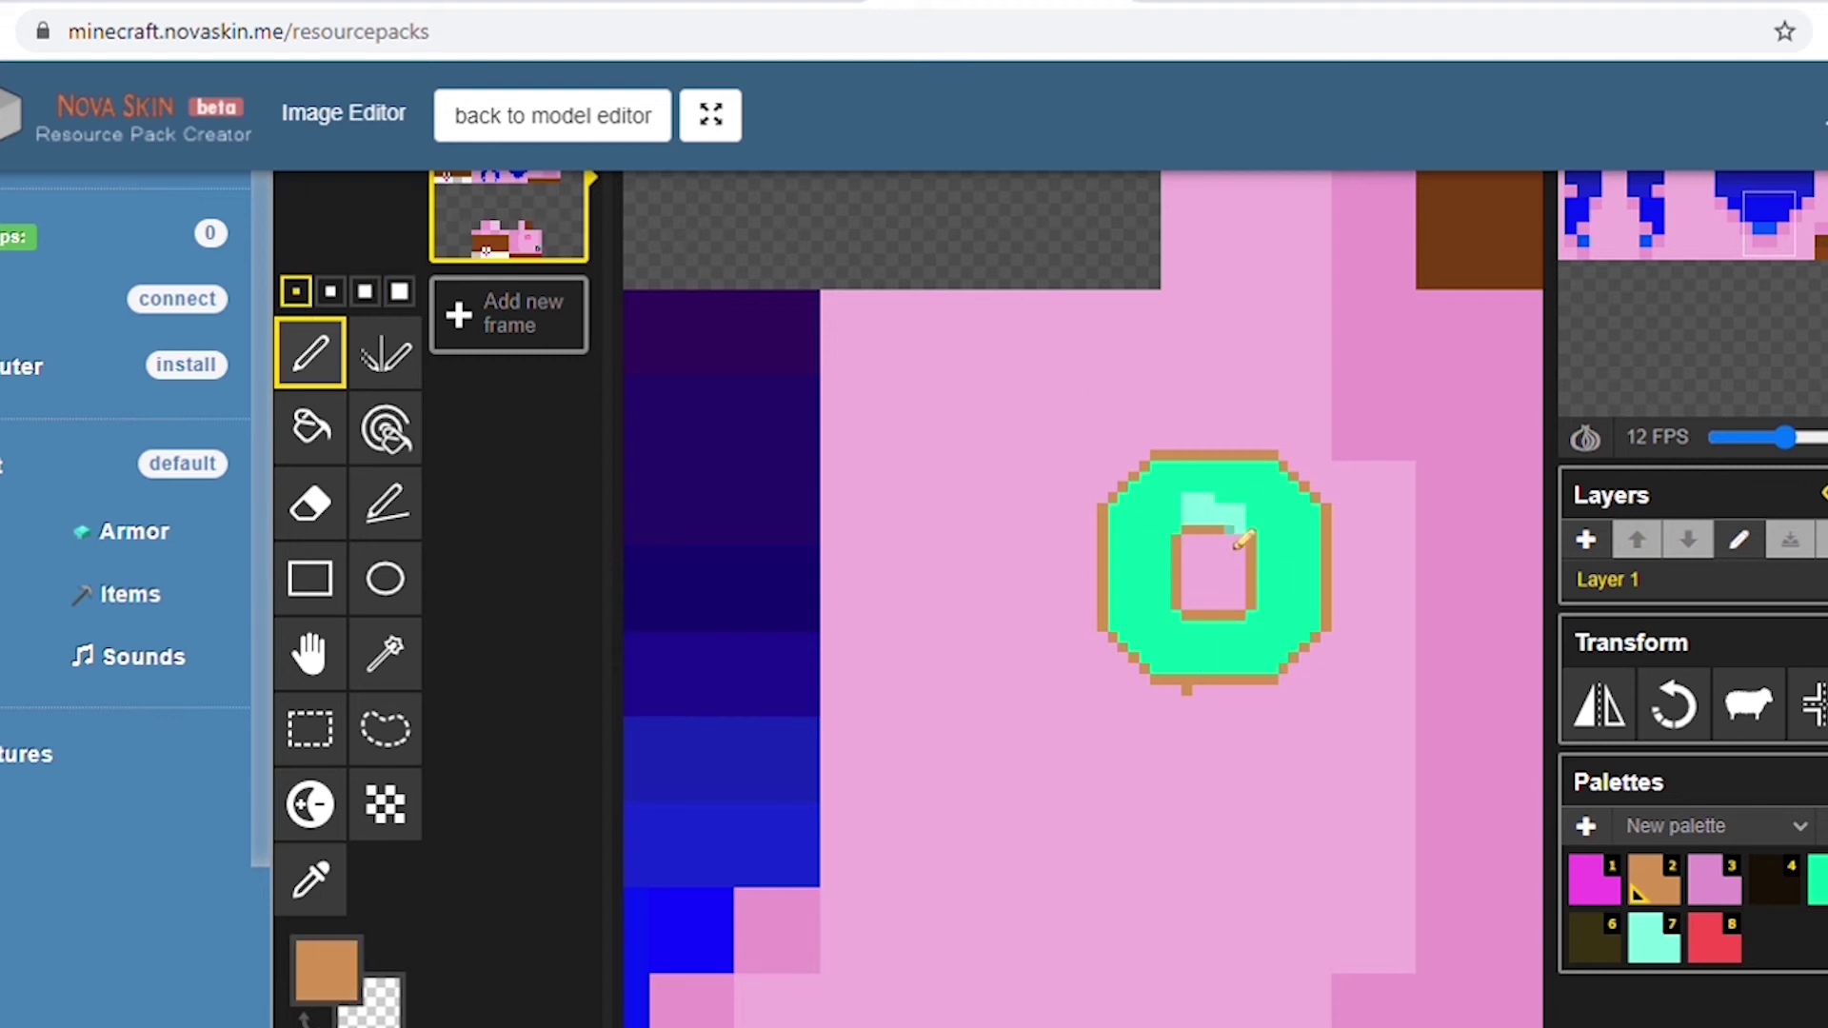
pyautogui.click(365, 291)
pyautogui.press('7')
pyautogui.moveTo(1238, 510)
pyautogui.mouseDown()
pyautogui.moveTo(1277, 598)
pyautogui.moveTo(1275, 645)
pyautogui.moveTo(1240, 658)
pyautogui.moveTo(1181, 656)
pyautogui.moveTo(1151, 619)
pyautogui.moveTo(1181, 510)
pyautogui.mouseUp()
pyautogui.press('5')
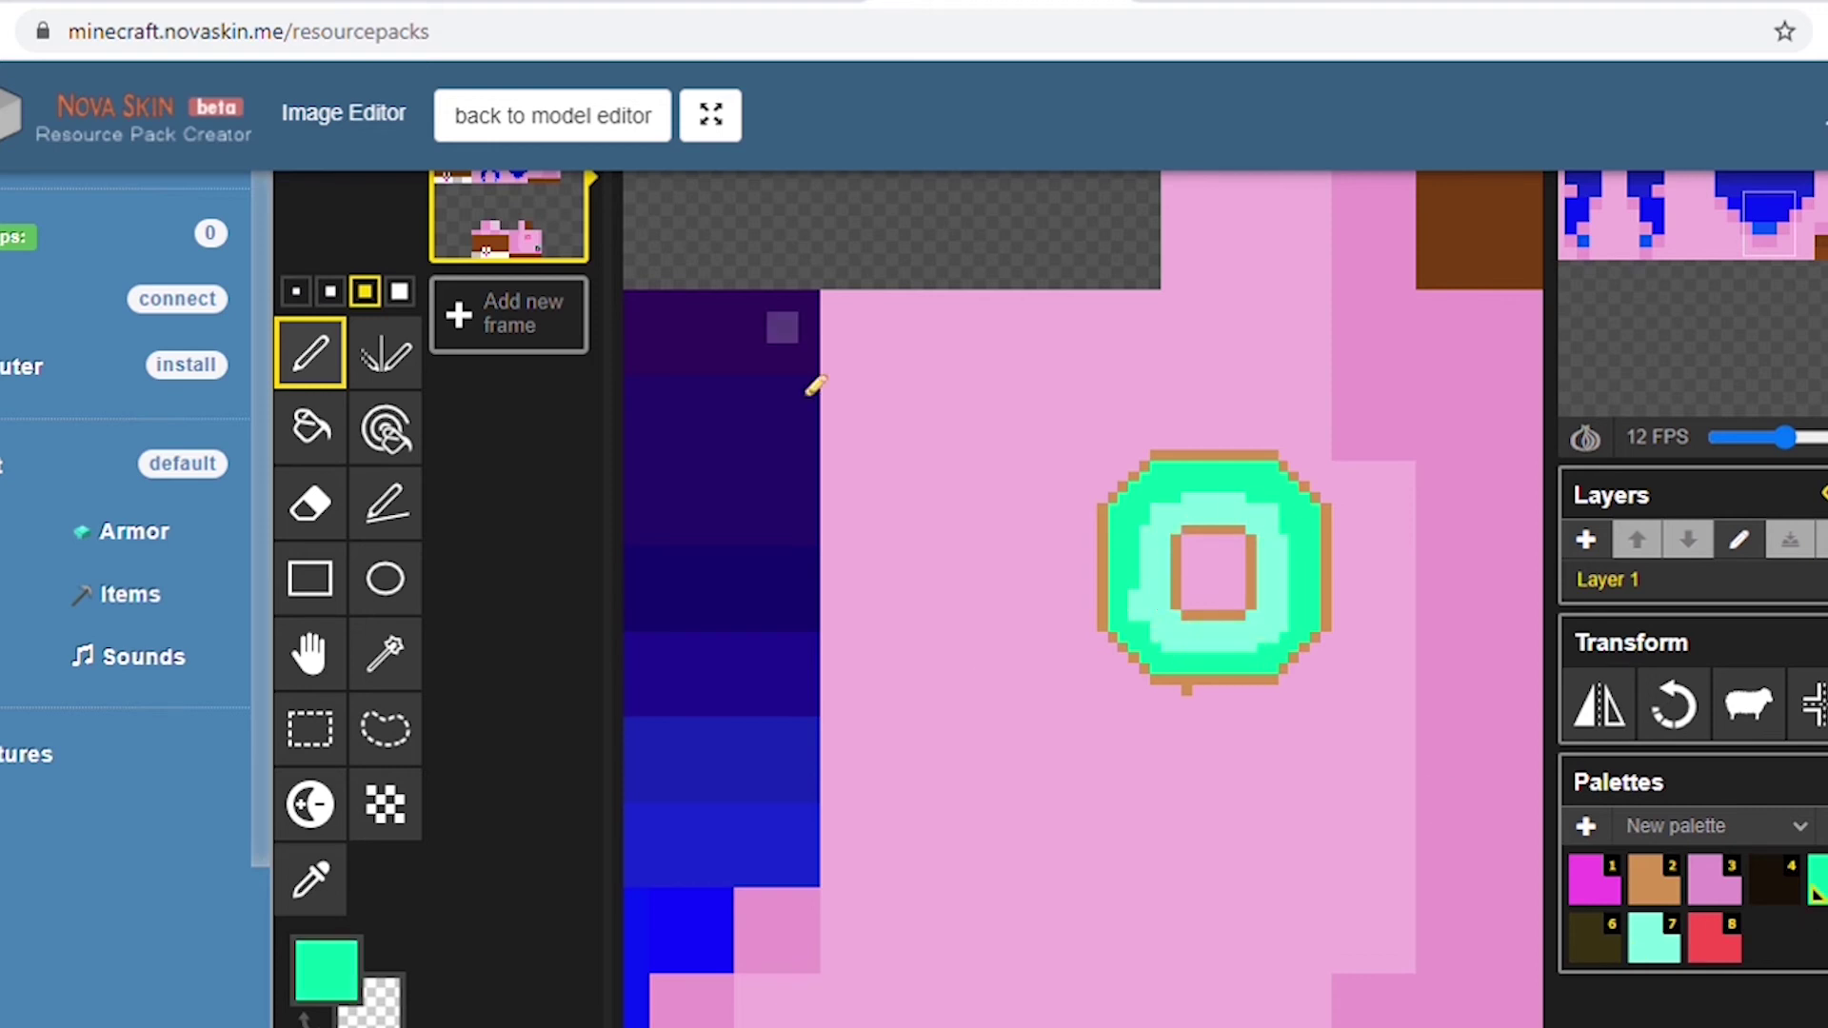
pyautogui.click(1126, 605)
# Draw red hearts on the icing above and below the third donut's hole with a 1-pixel pen.
pyautogui.click(1711, 941)
pyautogui.click(296, 291)
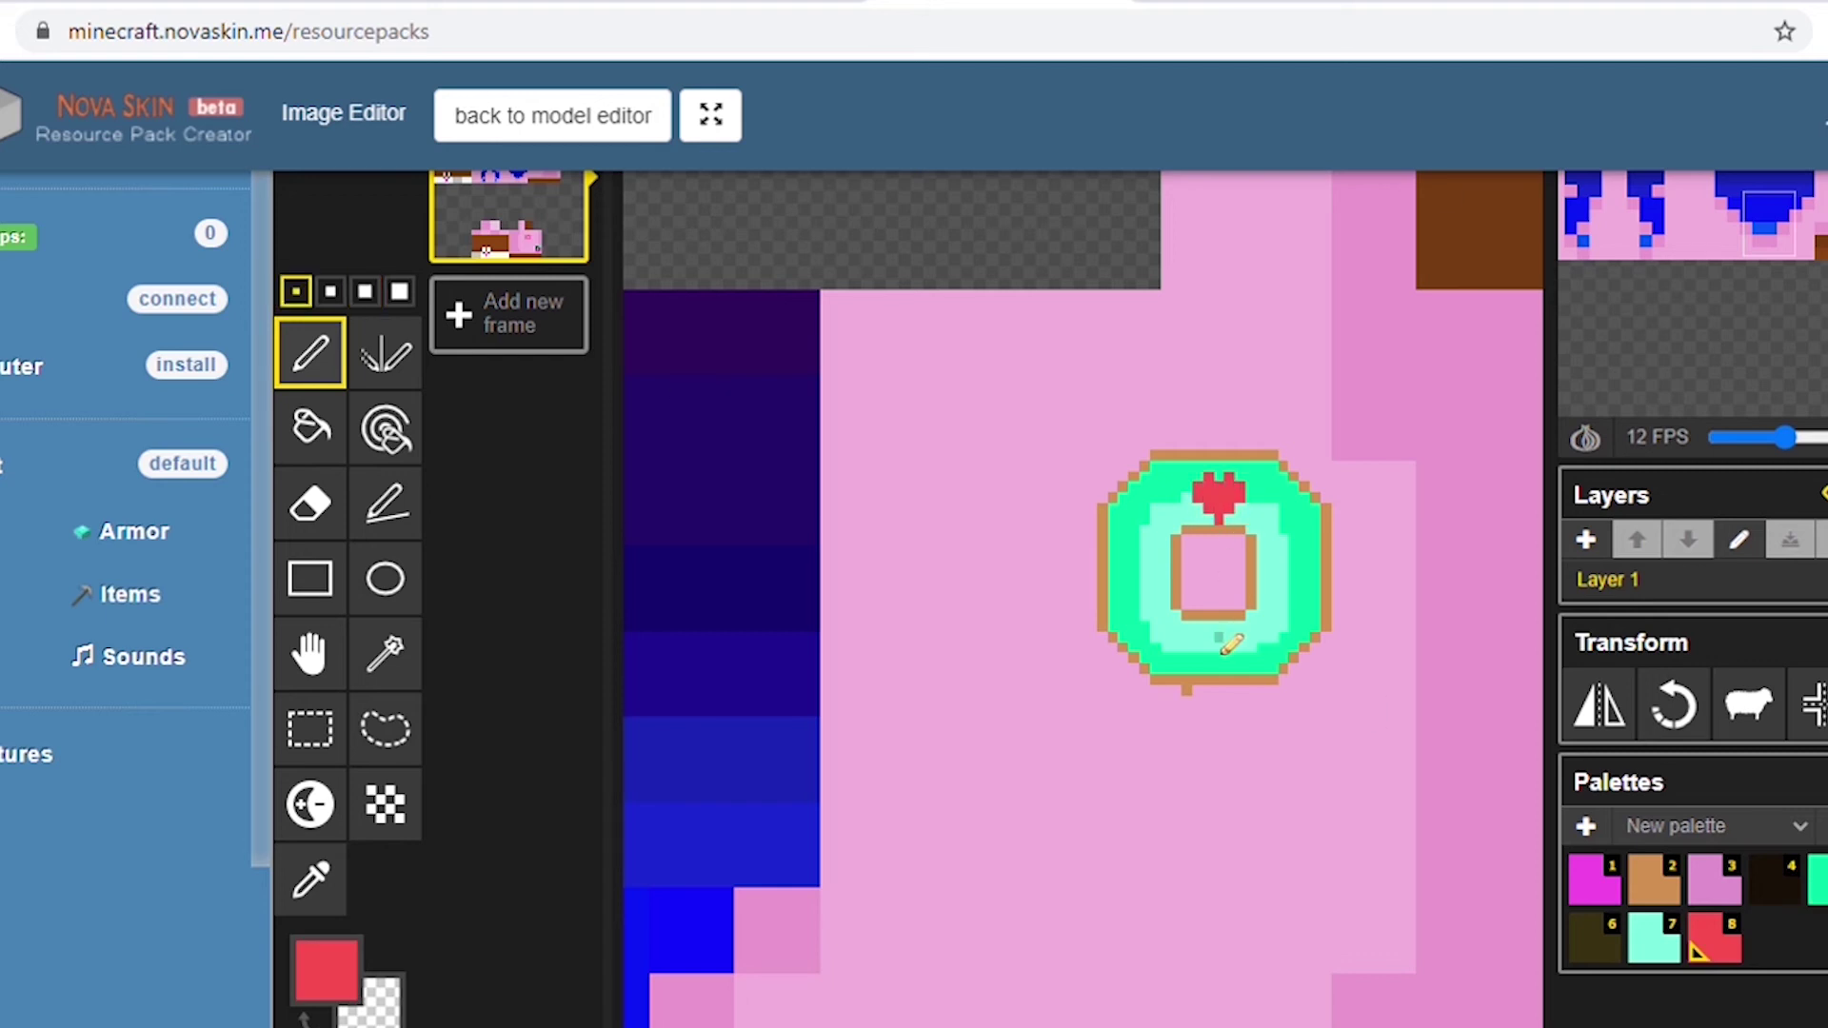
pyautogui.moveTo(1208, 637)
pyautogui.mouseDown()
pyautogui.moveTo(1252, 670)
pyautogui.moveTo(1212, 667)
pyautogui.moveTo(1248, 678)
pyautogui.moveTo(1242, 694)
pyautogui.moveTo(1221, 669)
pyautogui.moveTo(1250, 636)
pyautogui.mouseUp()
# Add magenta sprinkles around the third donut and draw another red heart on the left side of its icing.
pyautogui.press('1')
pyautogui.click(1273, 572)
pyautogui.click(1284, 487)
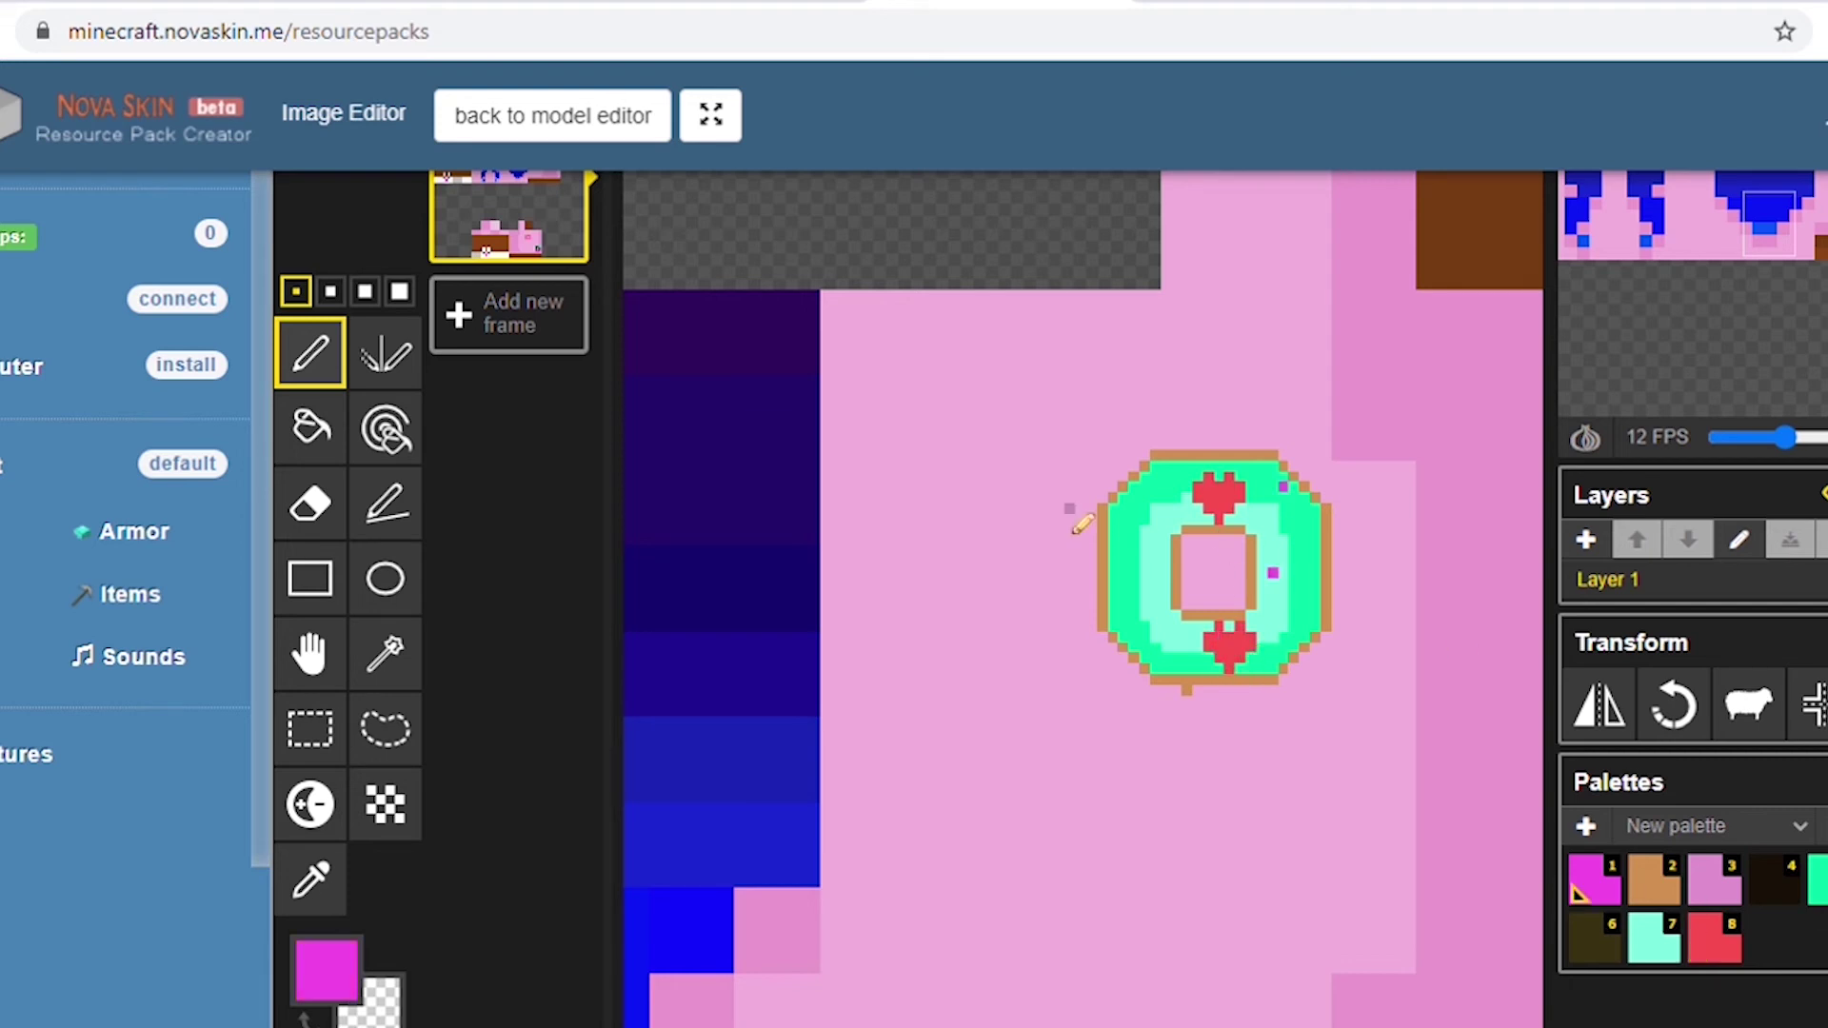
pyautogui.click(1145, 540)
pyautogui.press('8')
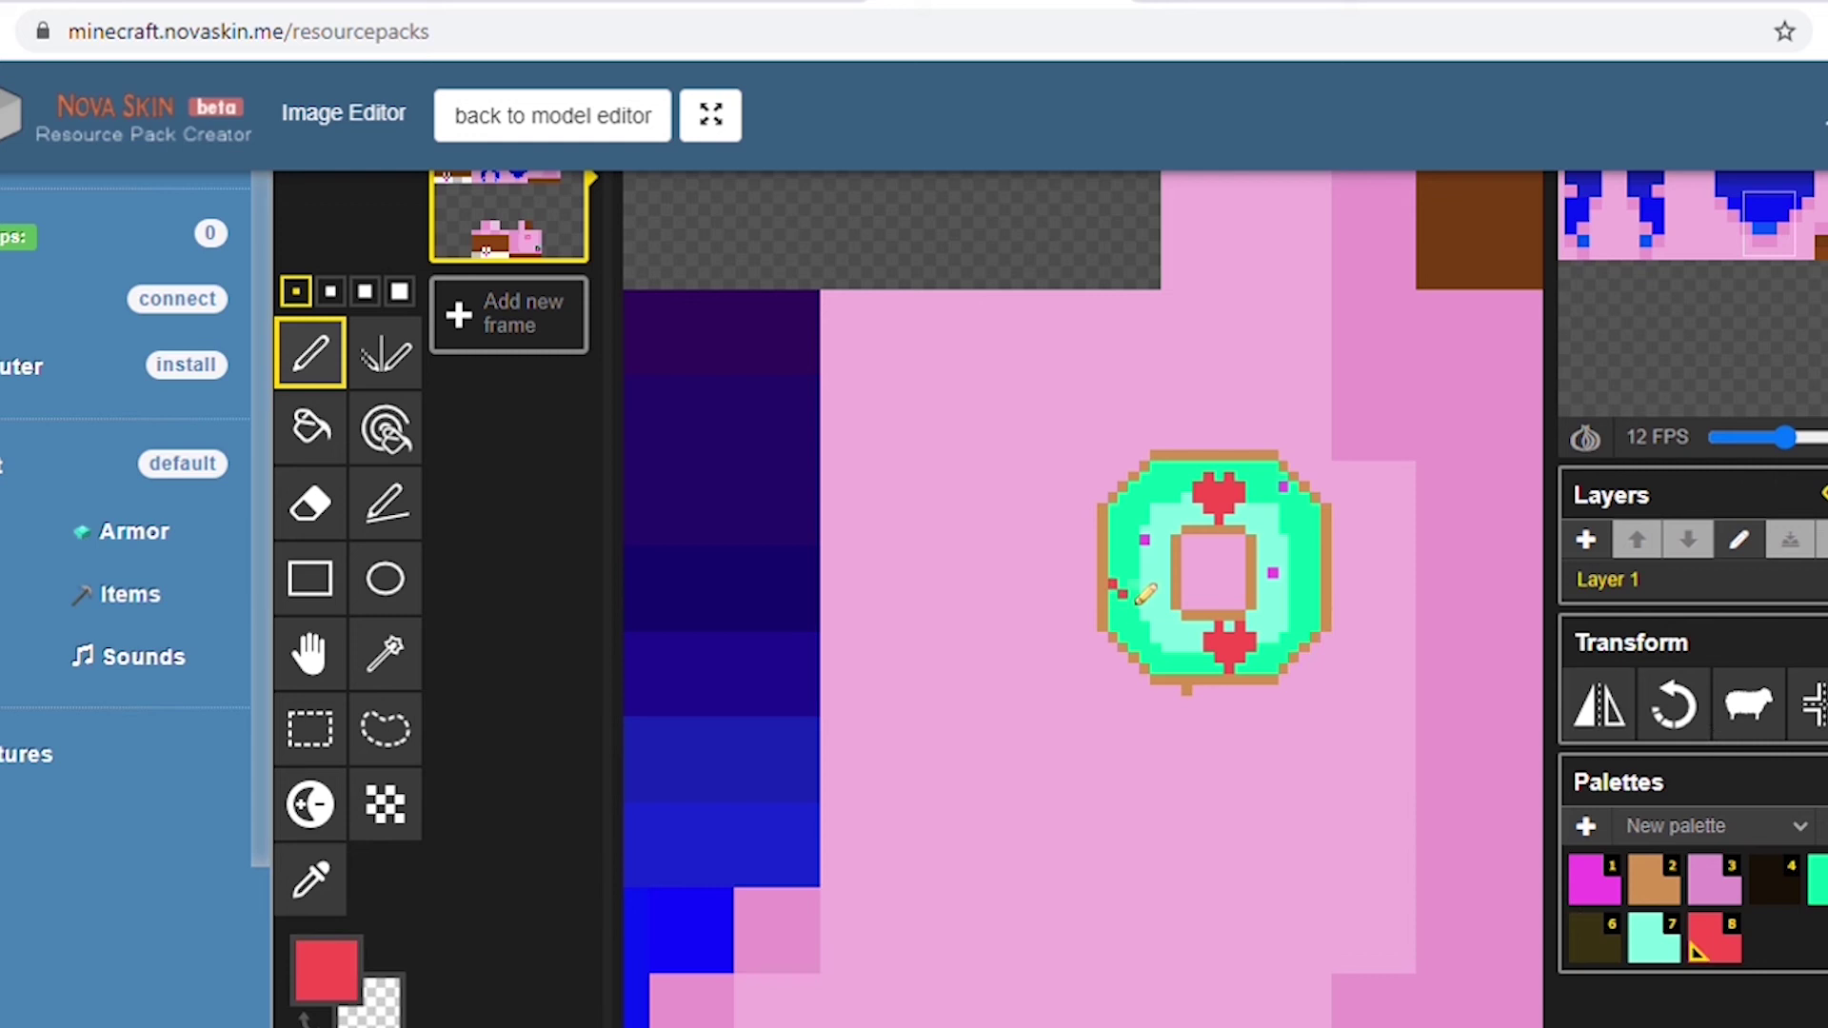
pyautogui.moveTo(1112, 623); pyautogui.dragTo(1131, 626)
# Scatter more single-pixel magenta and red sprinkles over the third donut's icing.
pyautogui.click(1595, 880)
pyautogui.click(1155, 648)
pyautogui.click(1155, 476)
pyautogui.click(1304, 530)
pyautogui.click(1284, 626)
pyautogui.click(1714, 938)
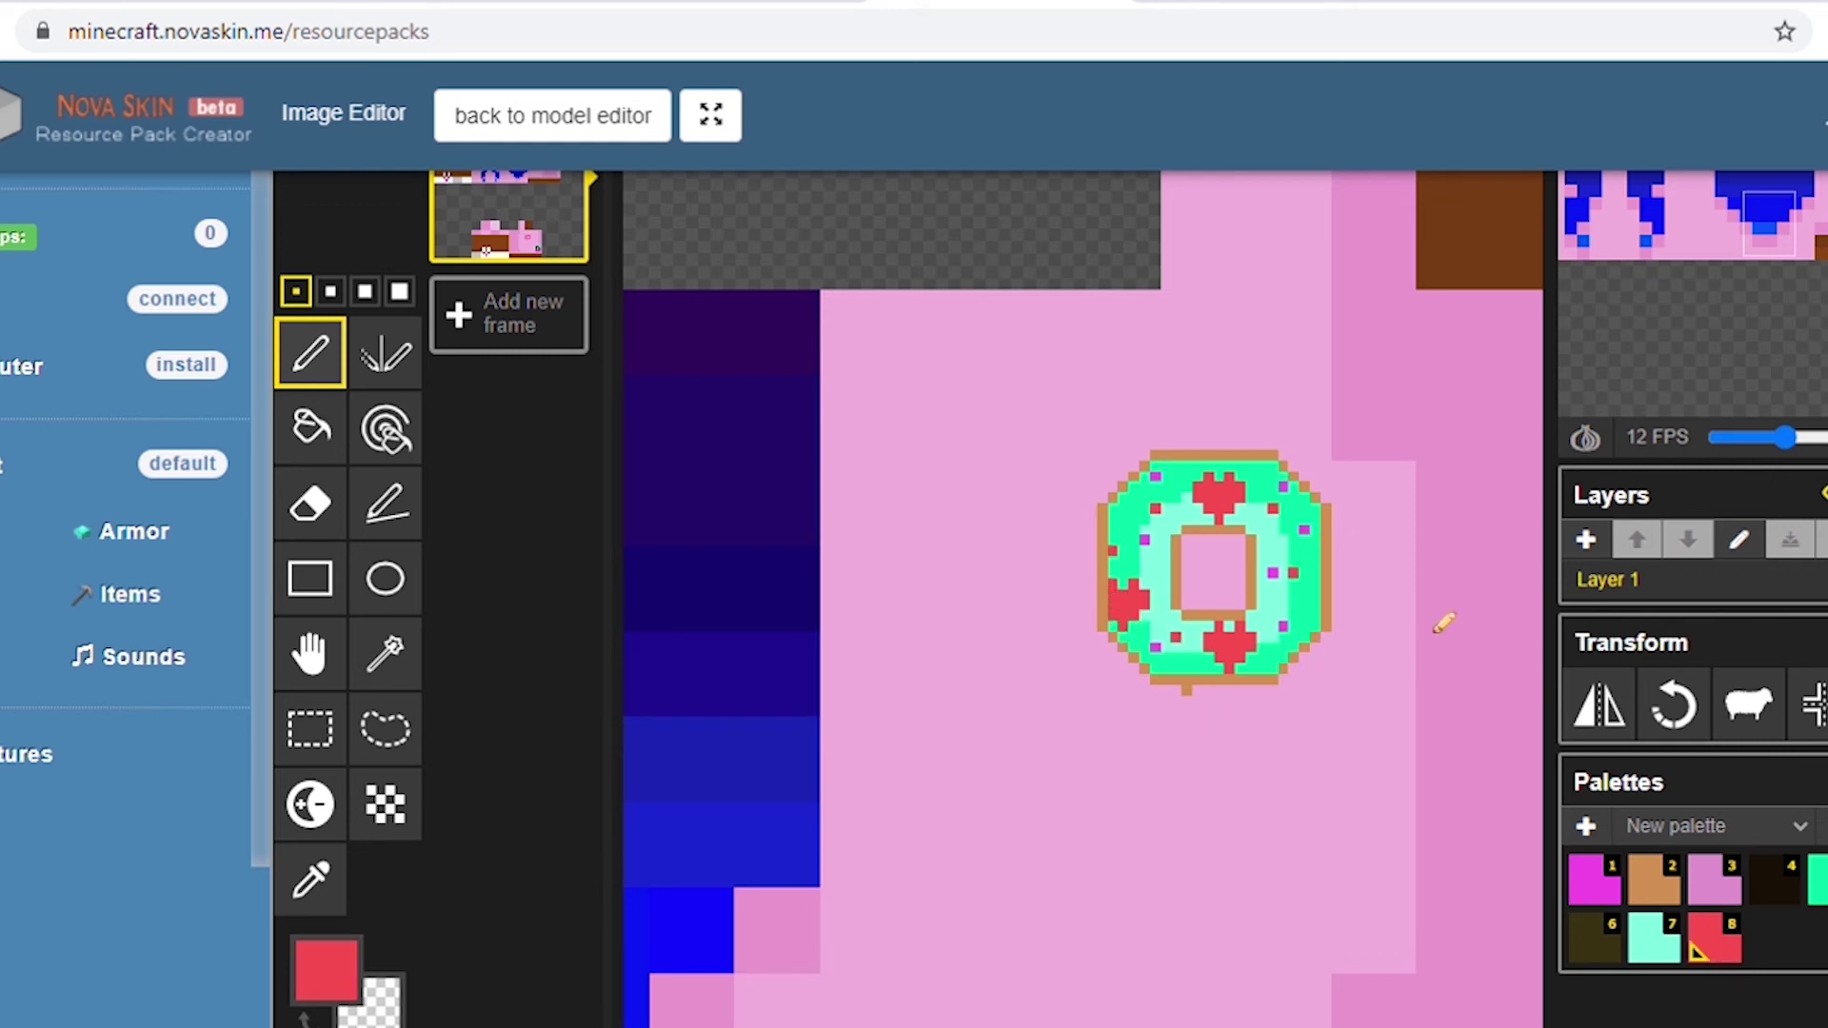
# Sample the light pink background, paint a bite out of the third donut's lower-right edge and erase the stray pixel beneath it.
pyautogui.press('7')
pyautogui.scroll(-5, 1174, 336)
pyautogui.scroll(5, 1166, 345)
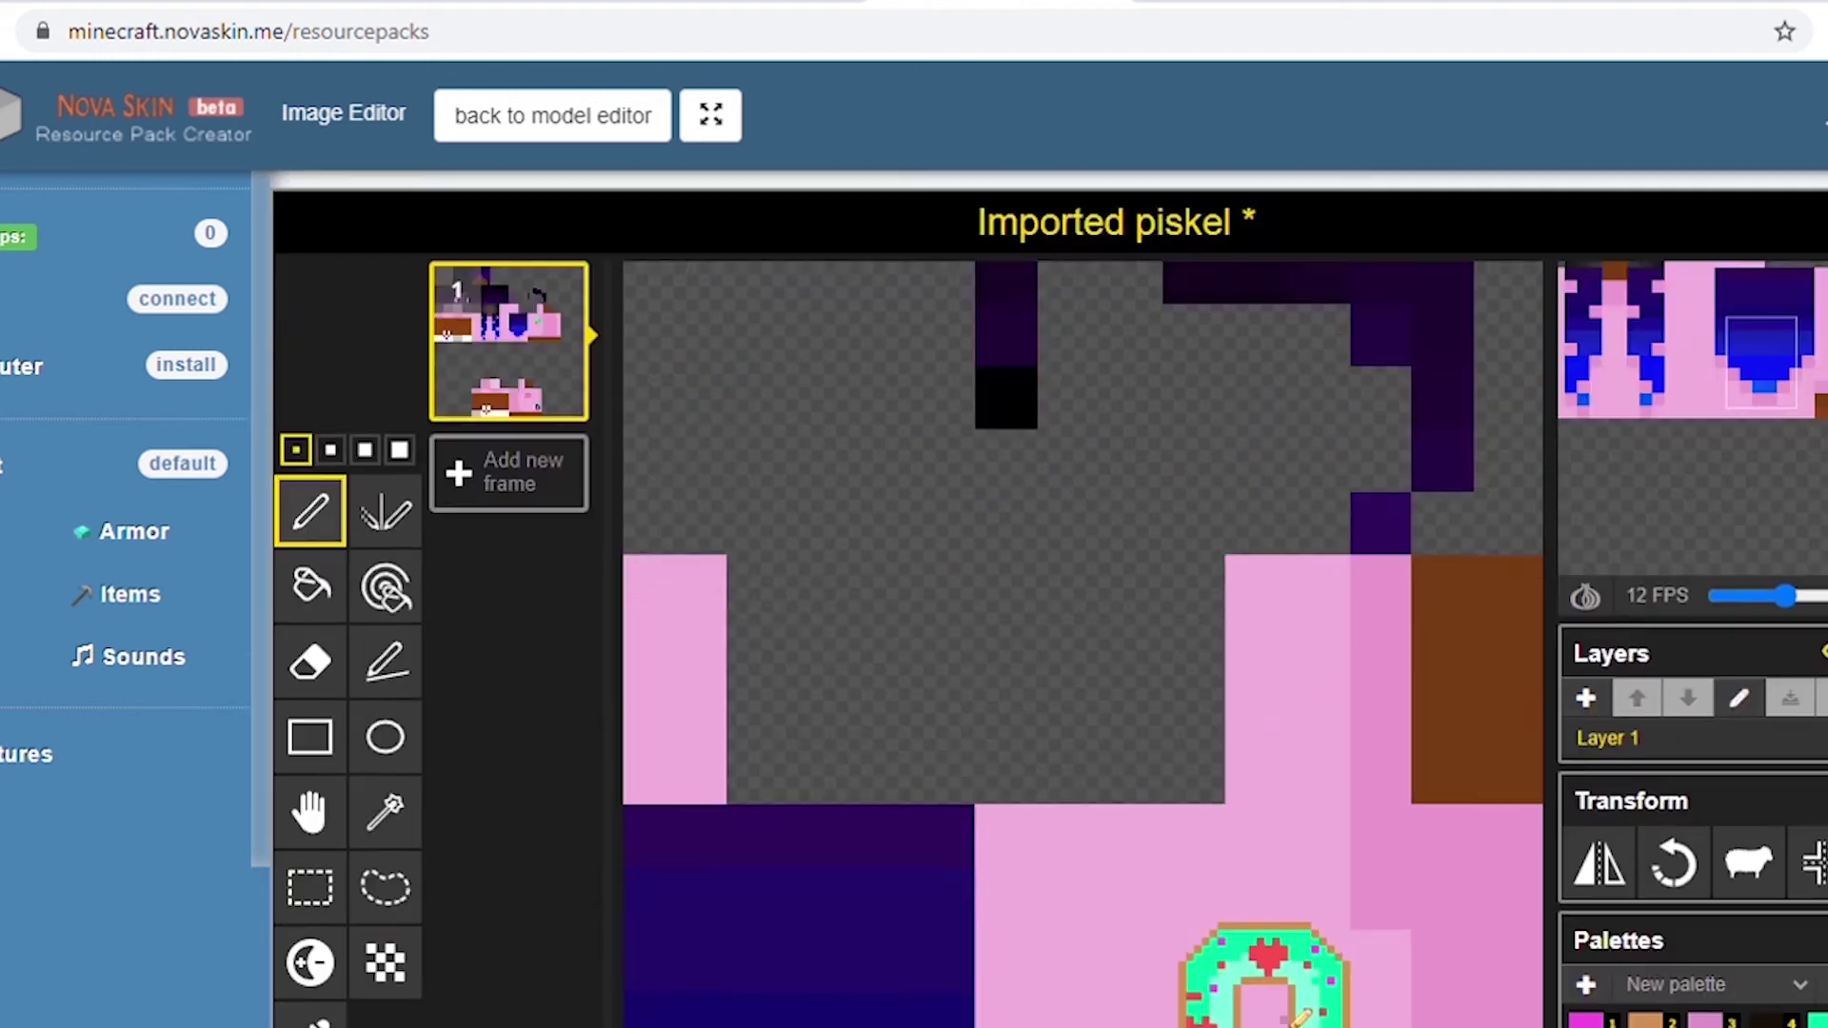
pyautogui.scroll(-1, 346, 916)
pyautogui.click(310, 879)
pyautogui.click(1142, 686)
pyautogui.click(309, 355)
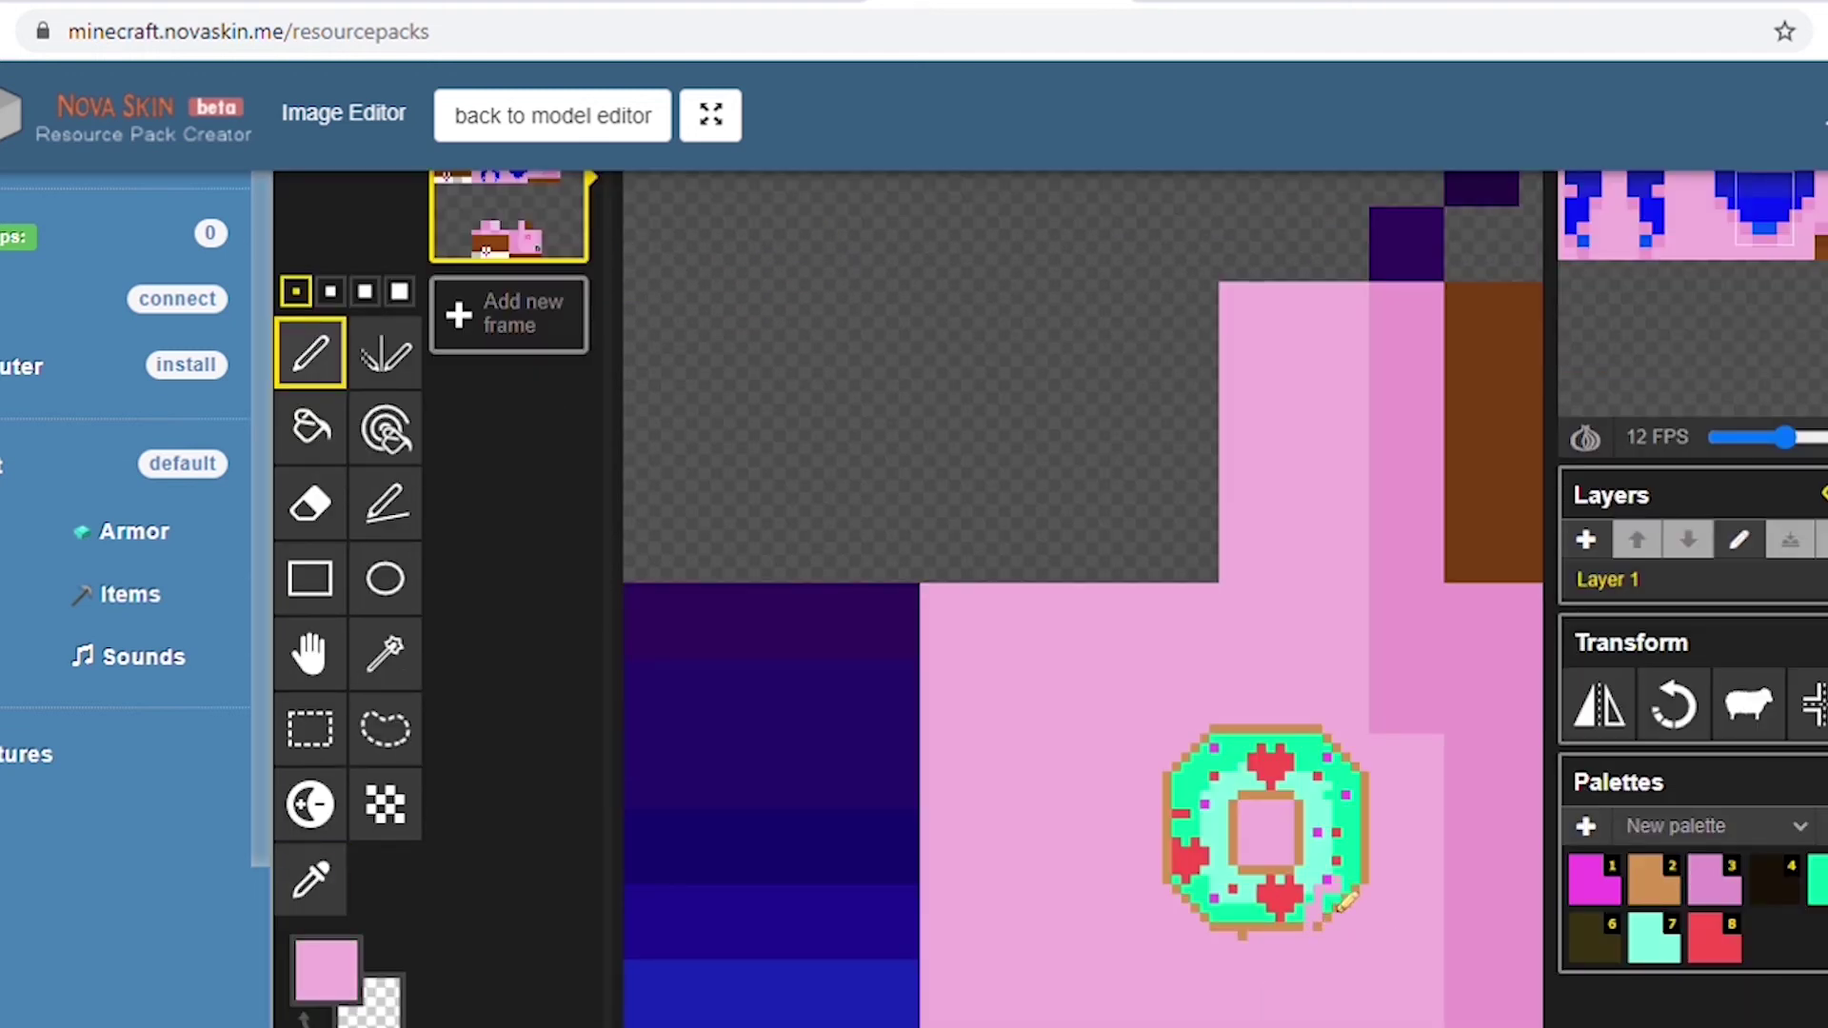
pyautogui.moveTo(1359, 911); pyautogui.dragTo(1342, 922)
pyautogui.scroll(-3, 1272, 955)
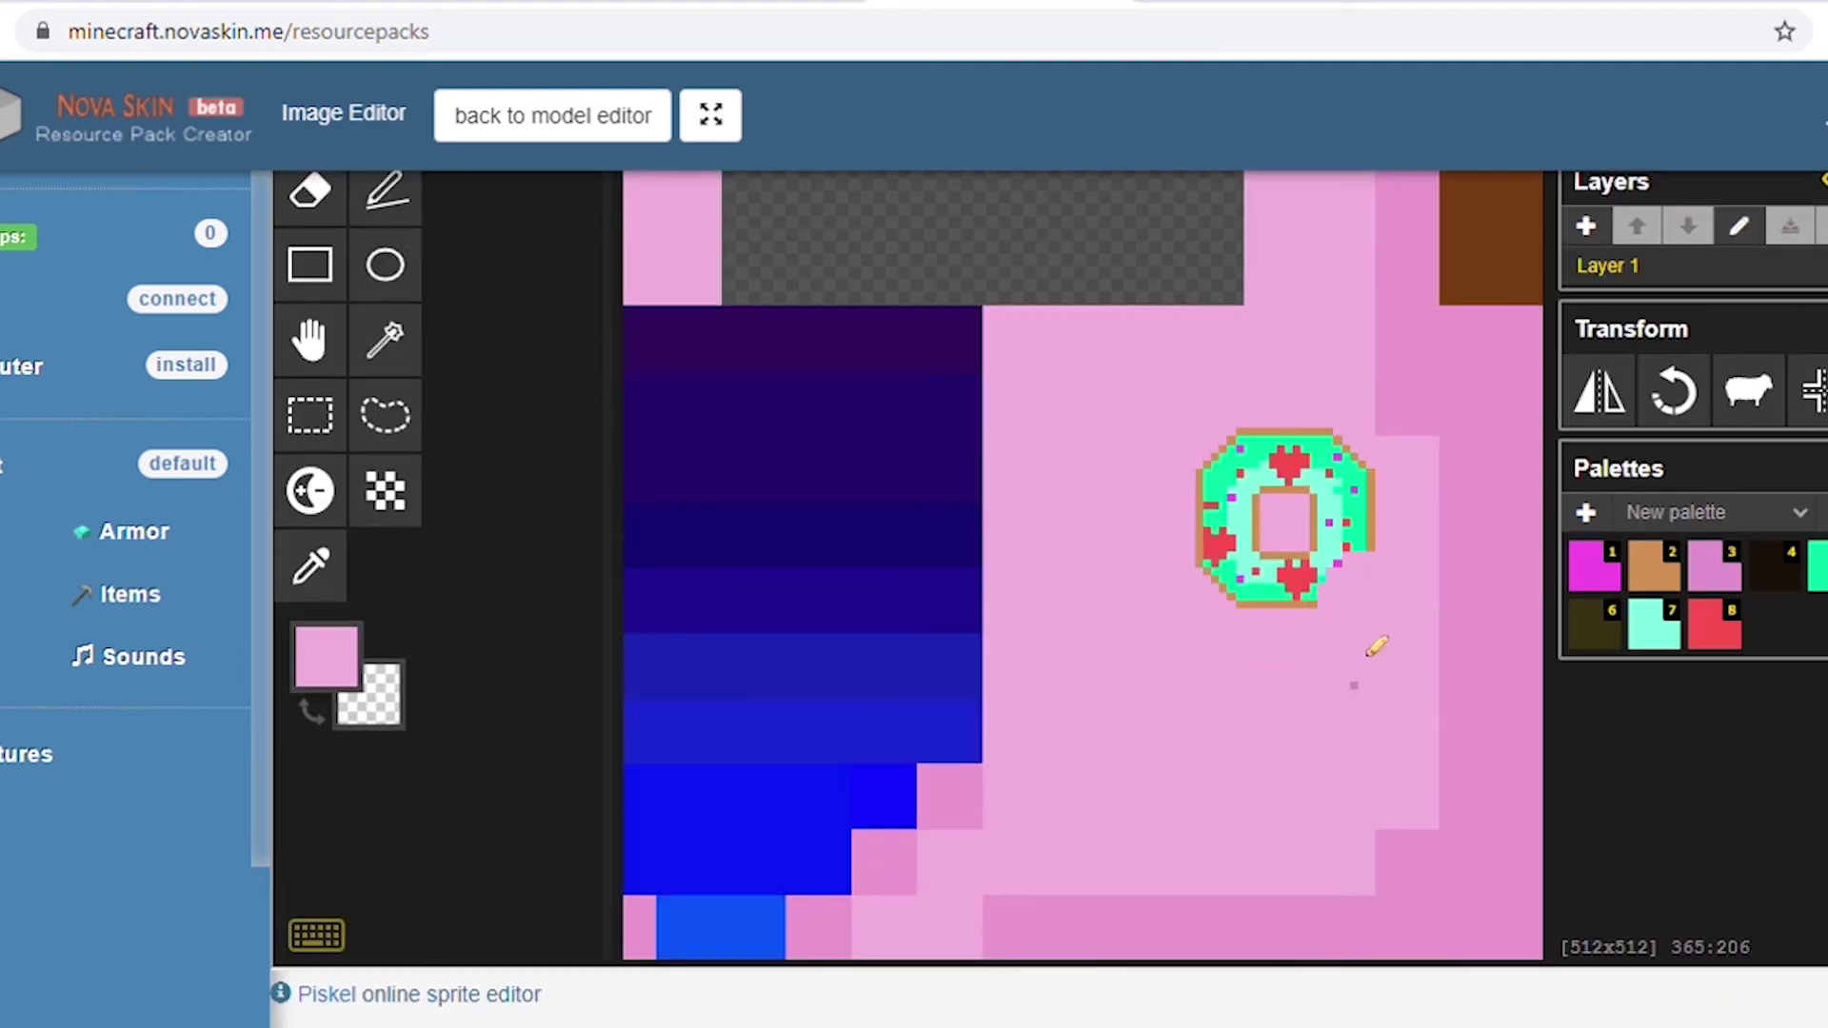
# Check the donuts on the 3D model and return to the image editor.
pyautogui.scroll(-4, 1362, 576)
pyautogui.scroll(2, 1048, 571)
pyautogui.click(604, 119)
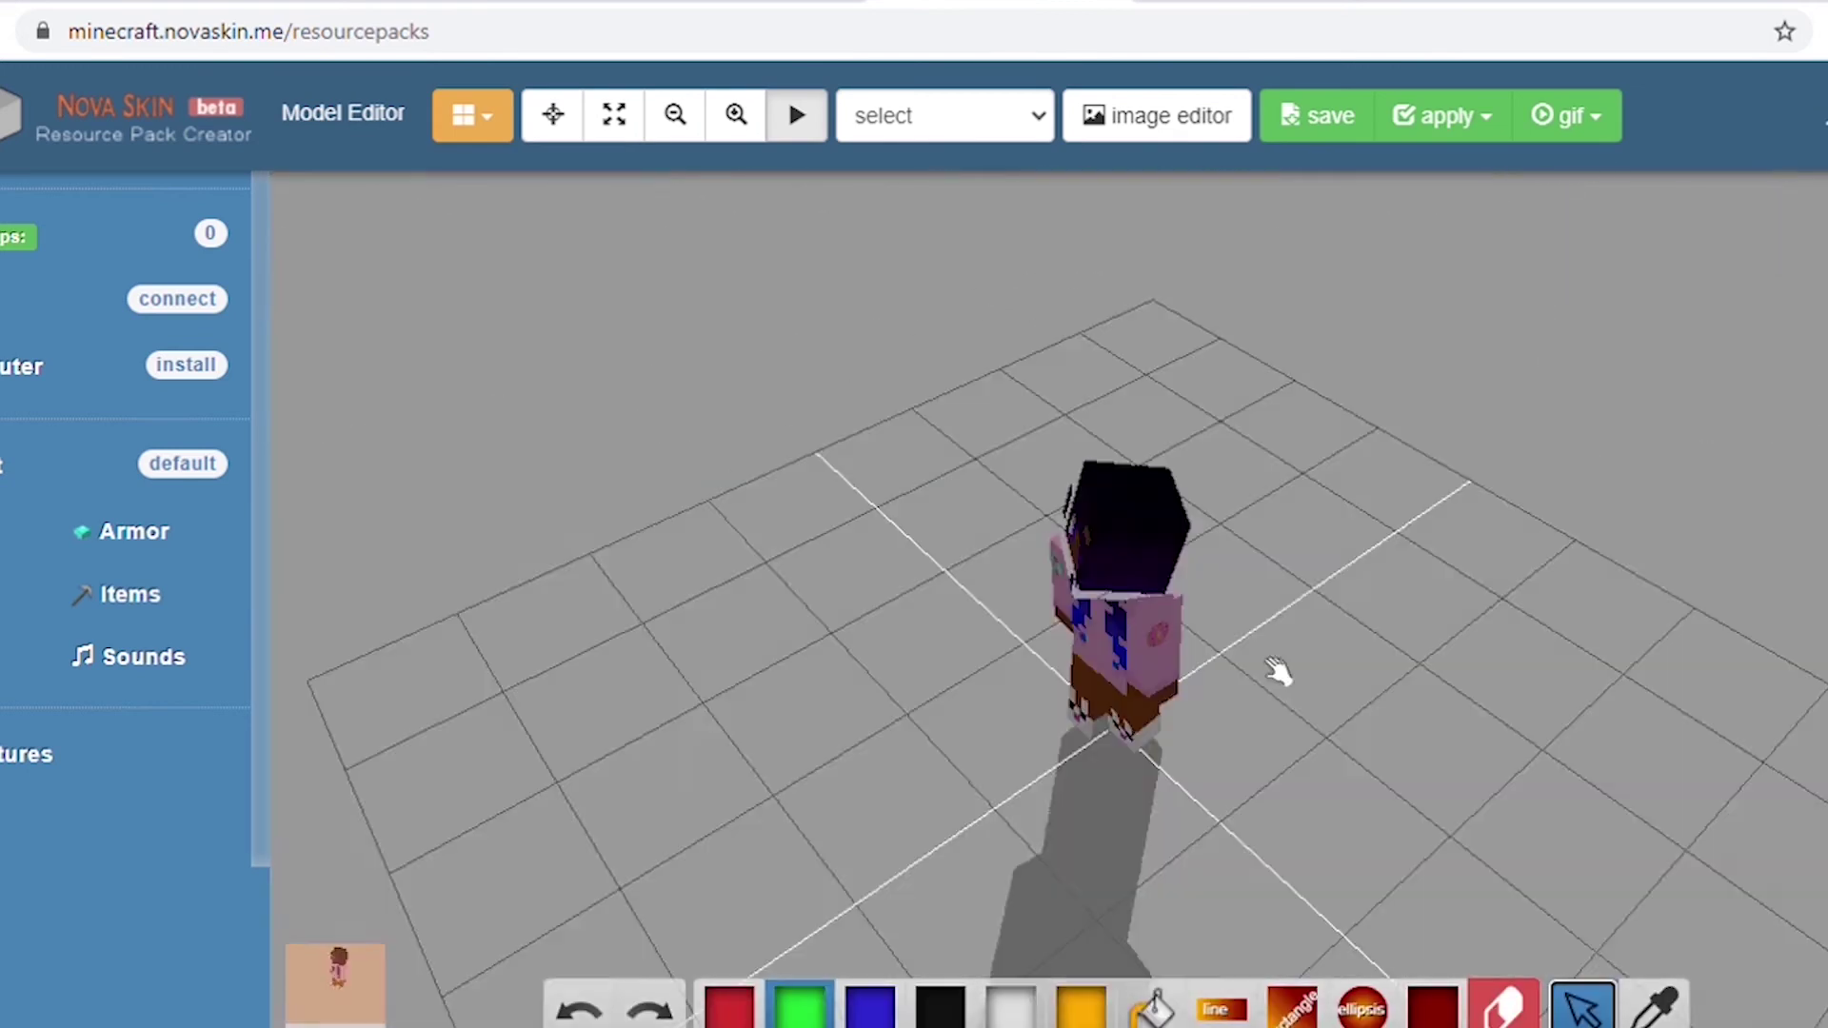
pyautogui.click(1157, 115)
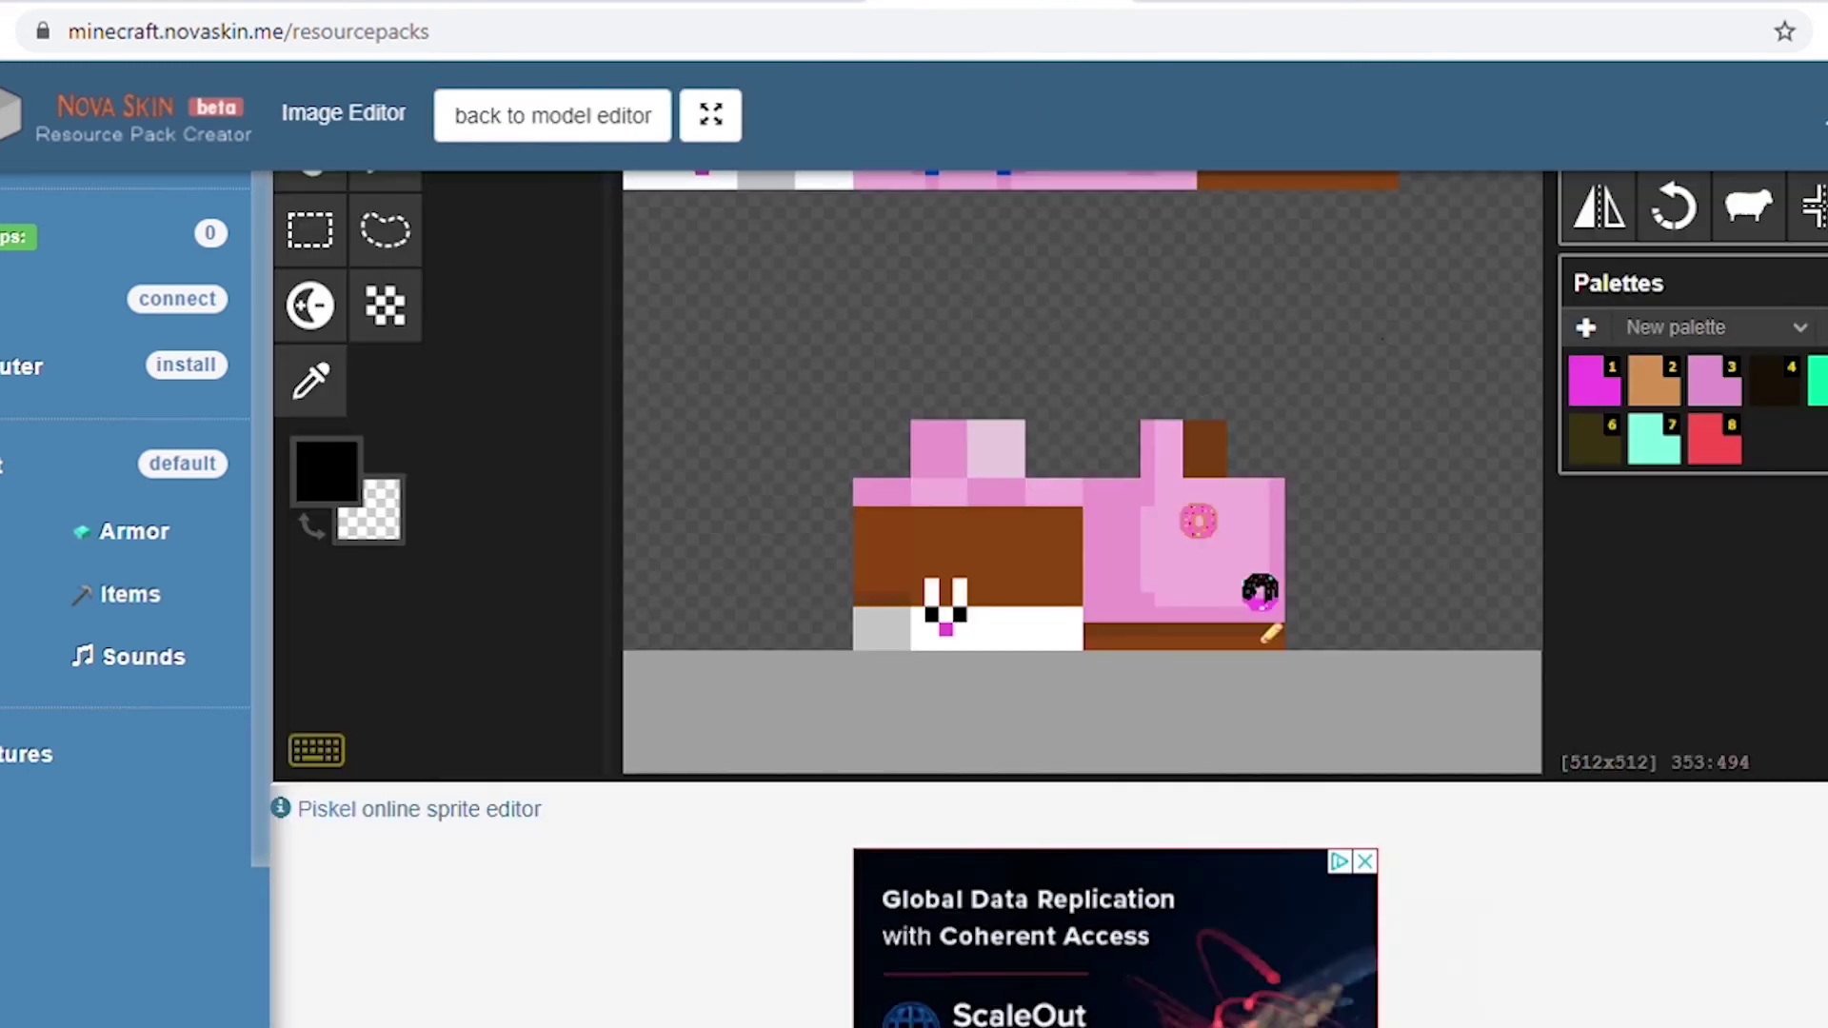
# Add a light peach colour to the custom palette and save it.
pyautogui.scroll(3, 1240, 445)
pyautogui.click(1817, 574)
pyautogui.scroll(3, 1116, 514)
pyautogui.click(1053, 529)
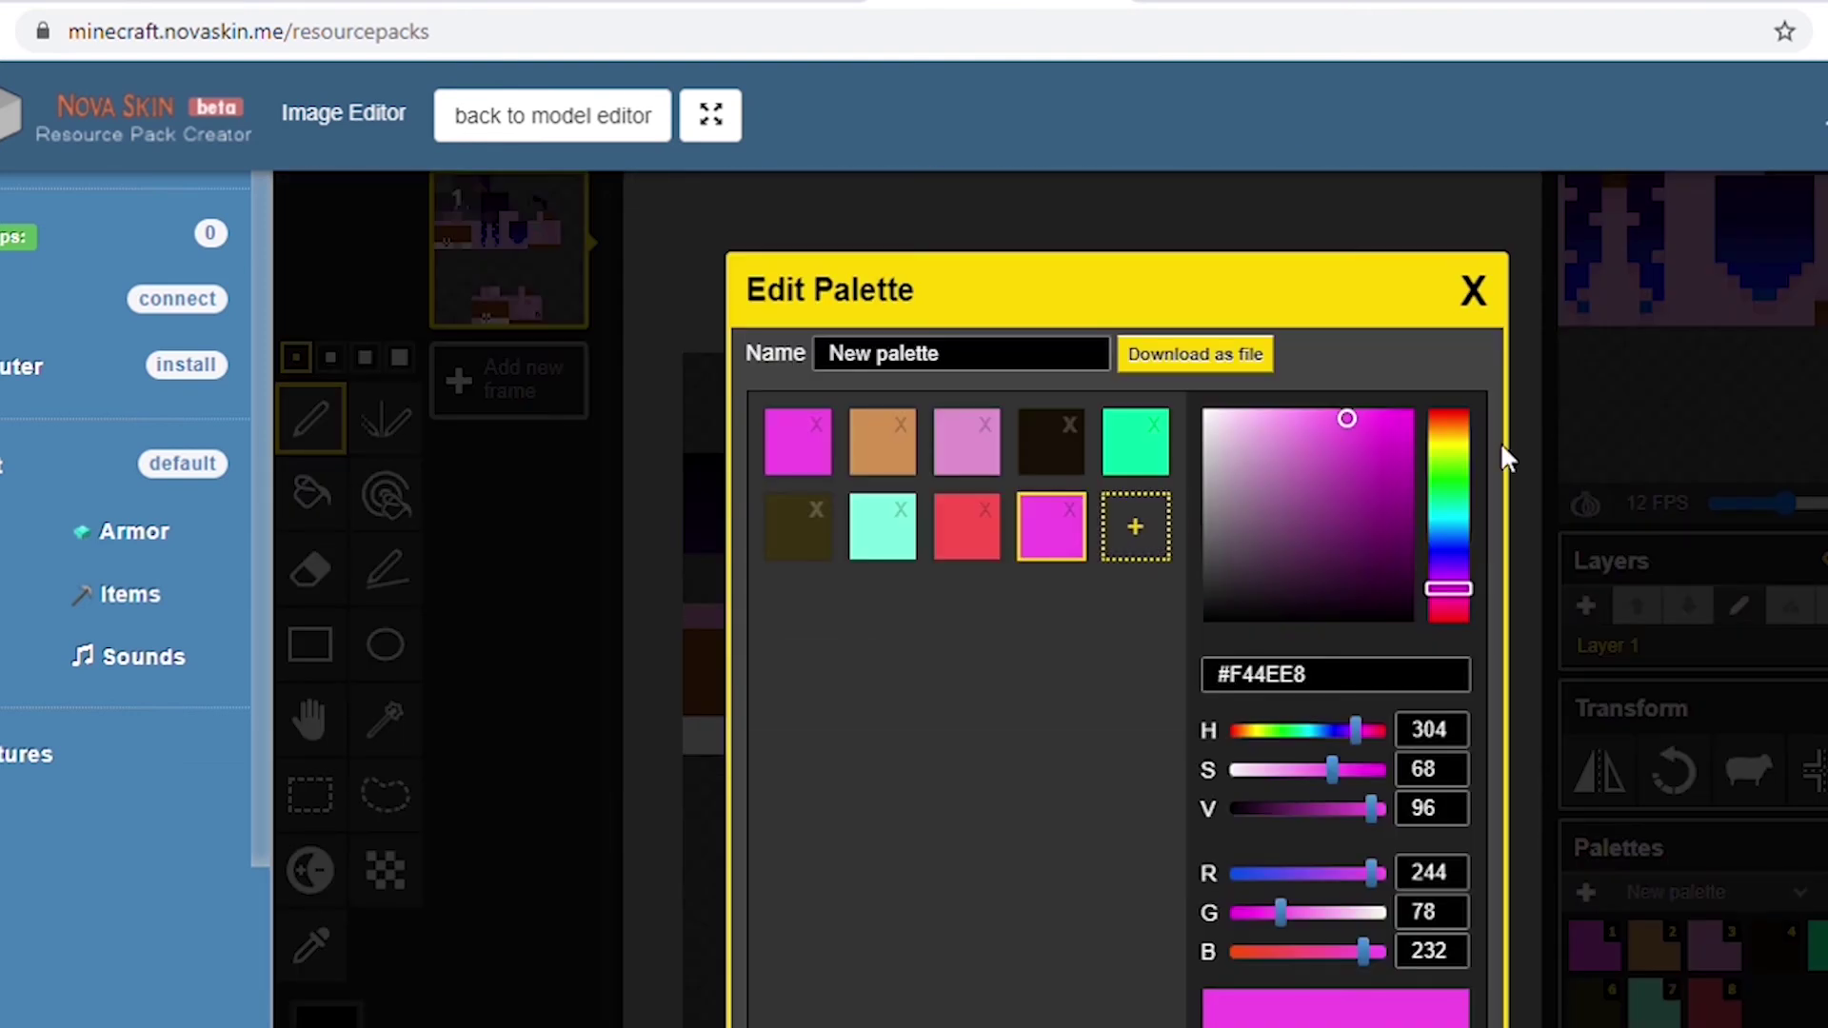
pyautogui.click(1449, 428)
pyautogui.click(1290, 419)
pyautogui.click(1295, 415)
pyautogui.scroll(-2, 1295, 419)
pyautogui.click(1444, 831)
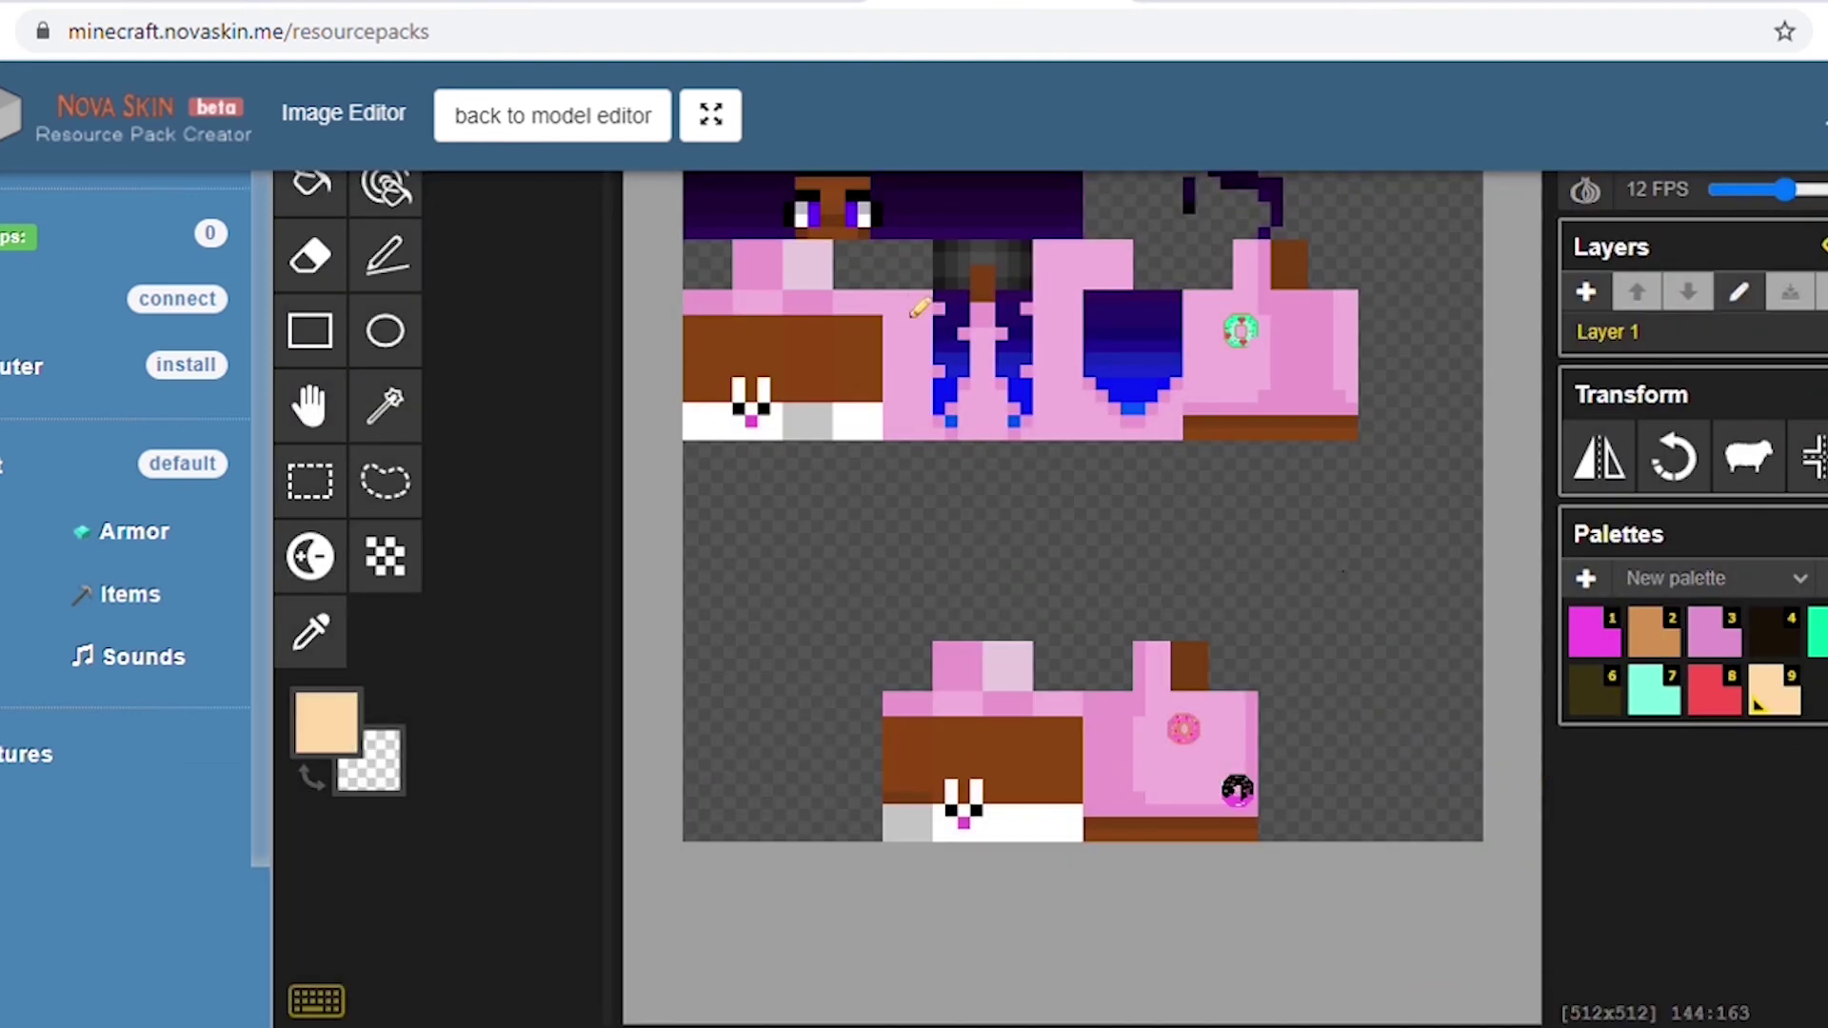
# Draw the left side, upper-left corner and top edge of a fourth donut outline in brown on the pink strip between the blue areas.
pyautogui.scroll(9, 973, 576)
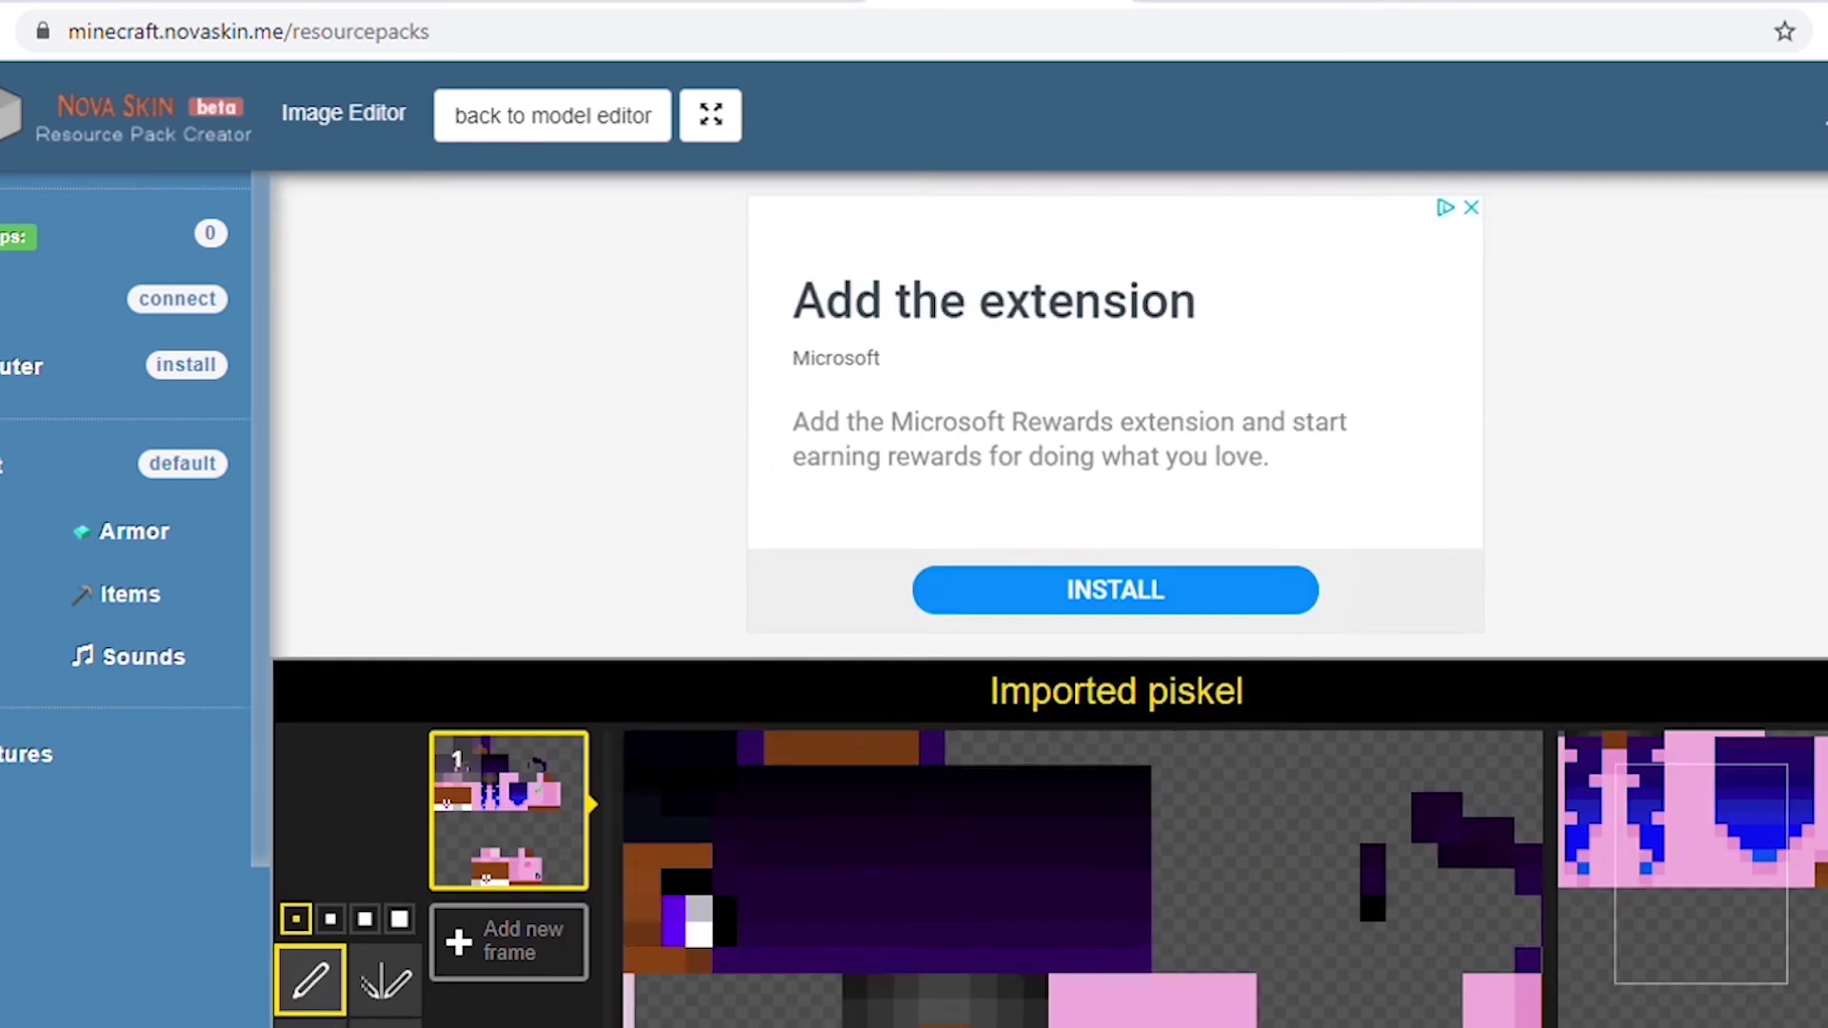
pyautogui.scroll(-8, 1064, 373)
pyautogui.scroll(4, 1069, 400)
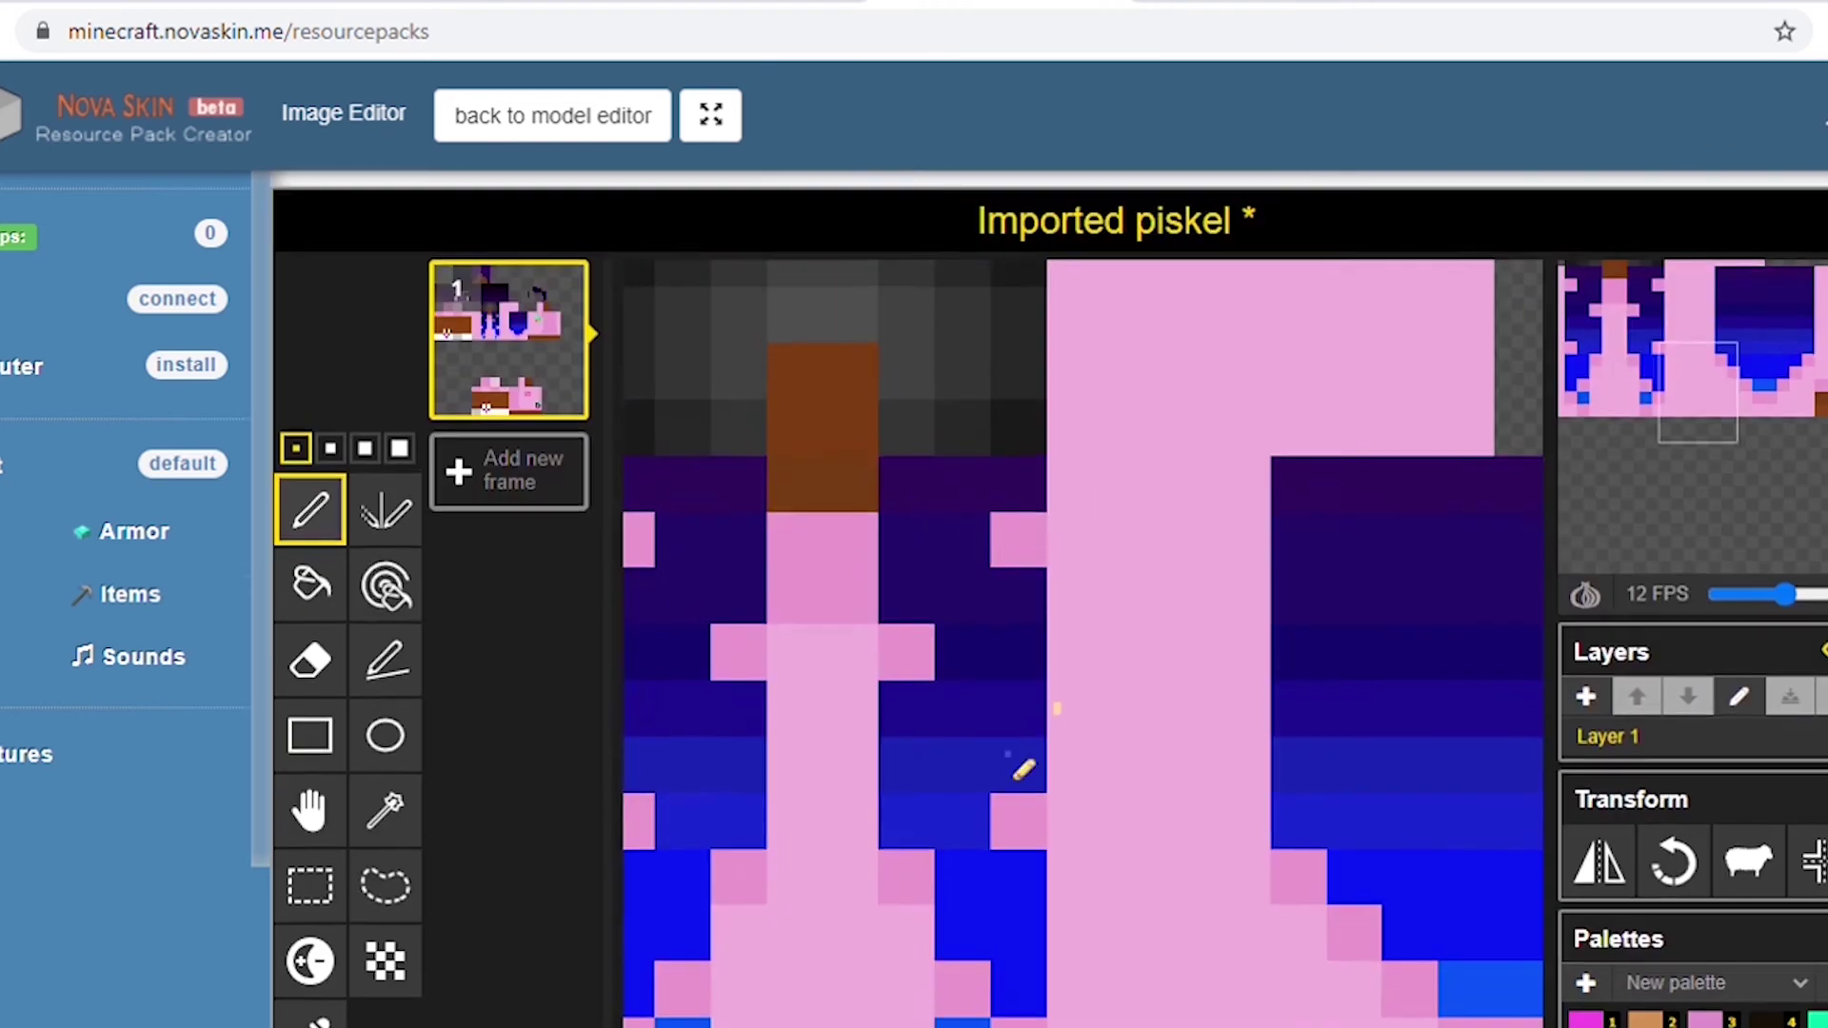
pyautogui.press('2')
pyautogui.scroll(1, 1225, 407)
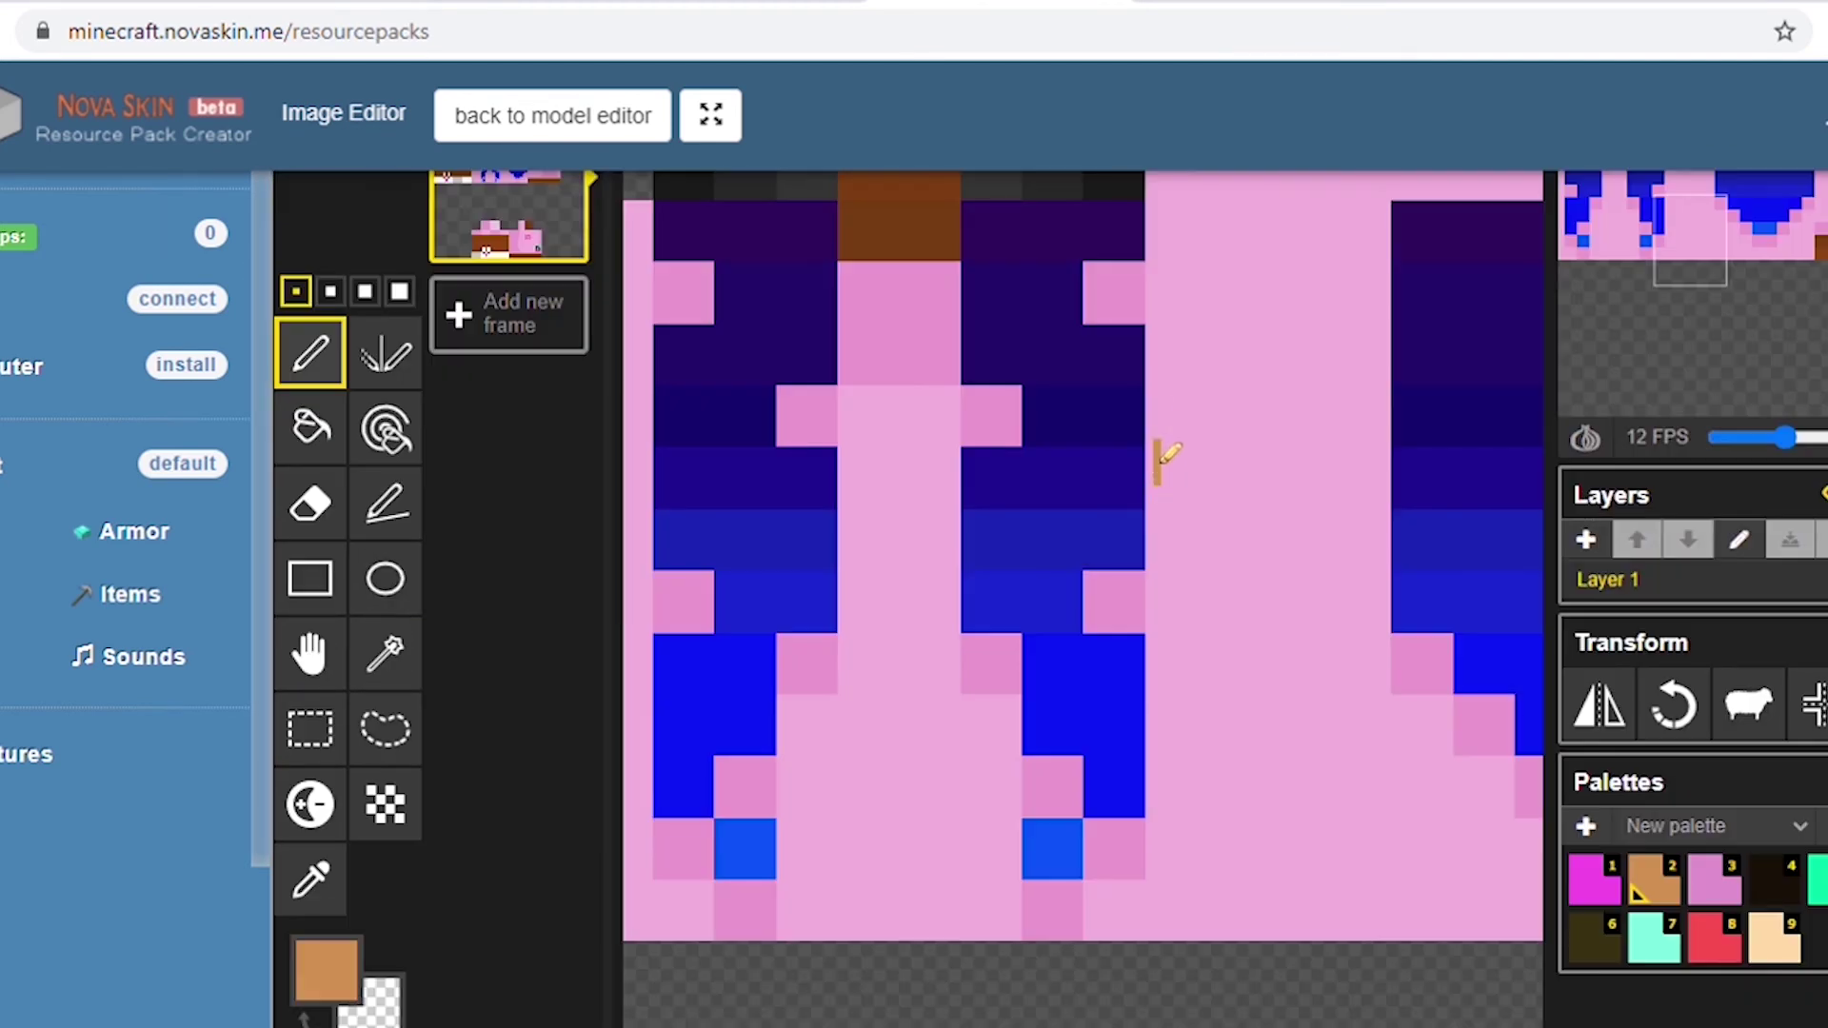
pyautogui.moveTo(1205, 373); pyautogui.dragTo(1245, 373)
pyautogui.click(1180, 505)
# Correct the fourth outline's lower-left corner with the sampled pink and draw its lower curve in brown.
pyautogui.click(310, 880)
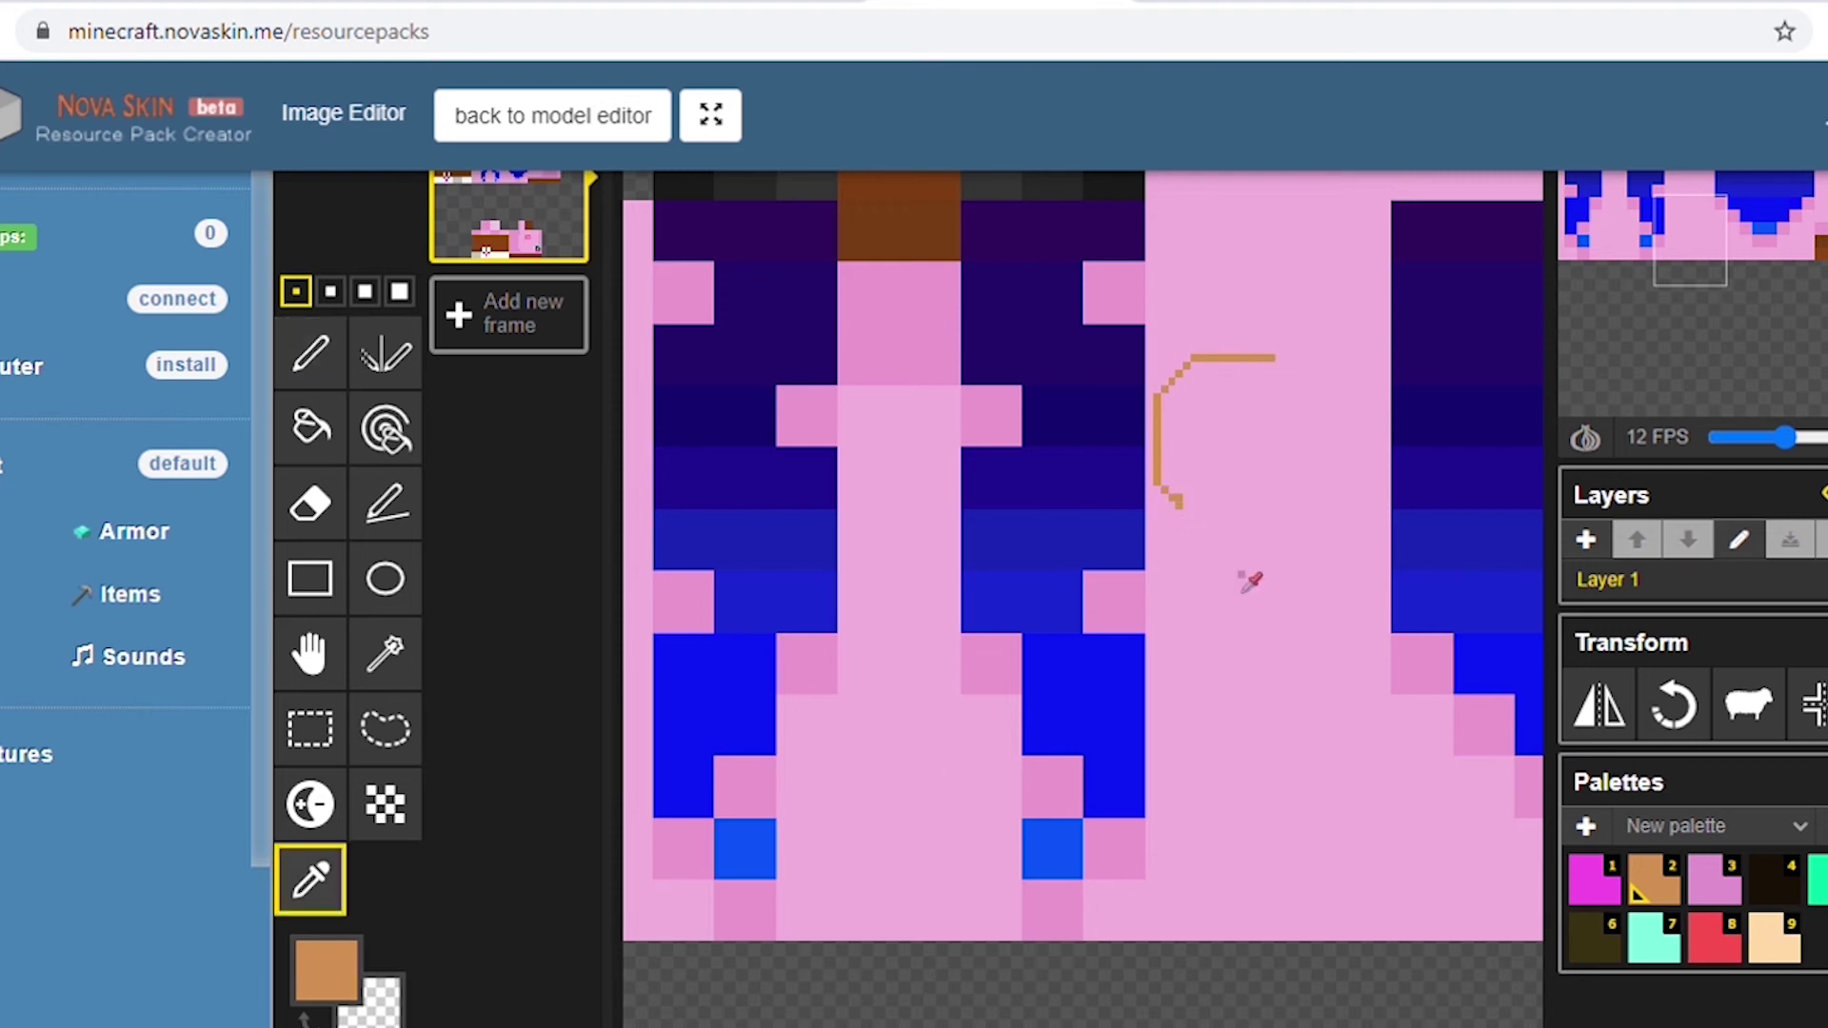
pyautogui.click(1241, 574)
pyautogui.click(310, 353)
pyautogui.click(1182, 498)
pyautogui.click(1655, 886)
pyautogui.moveTo(1222, 542); pyautogui.dragTo(1268, 542)
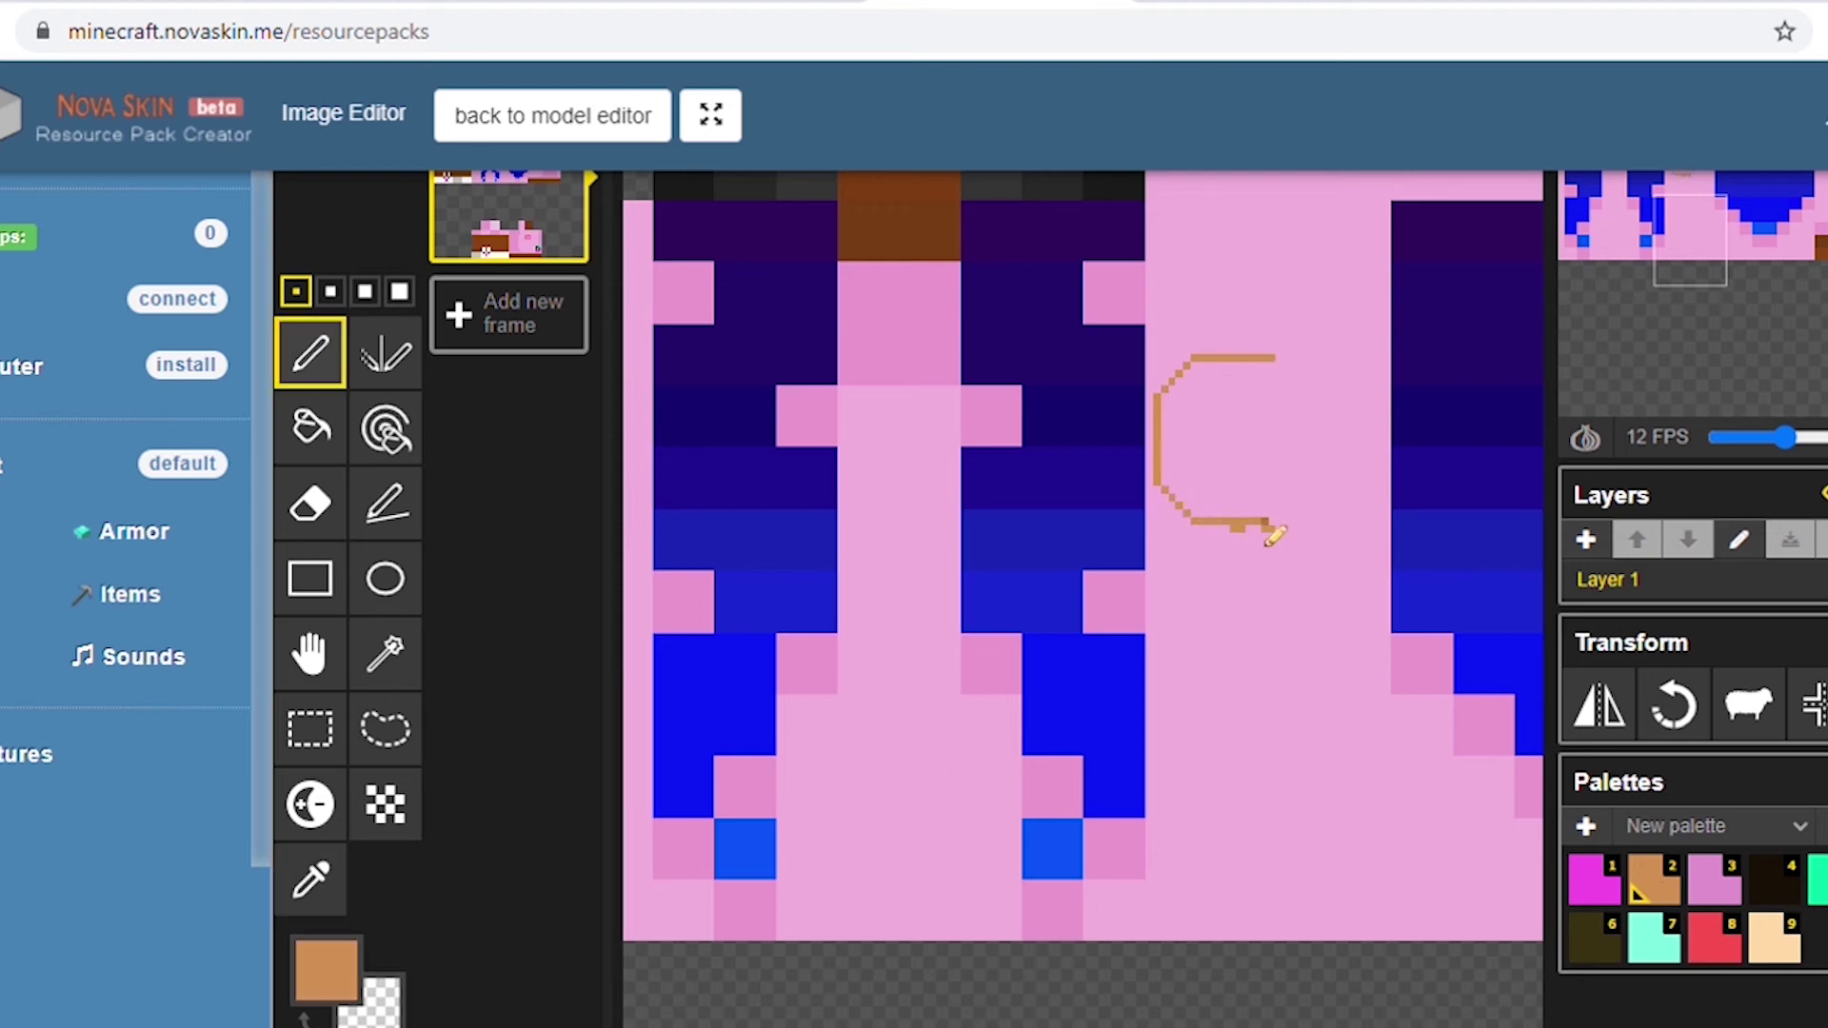
# Close the fourth outline's right side and draw its rectangular hole in brown, covering the stray pixels with the sampled pink.
pyautogui.keyDown('alt'); pyautogui.click(1257, 545); pyautogui.keyUp('alt')
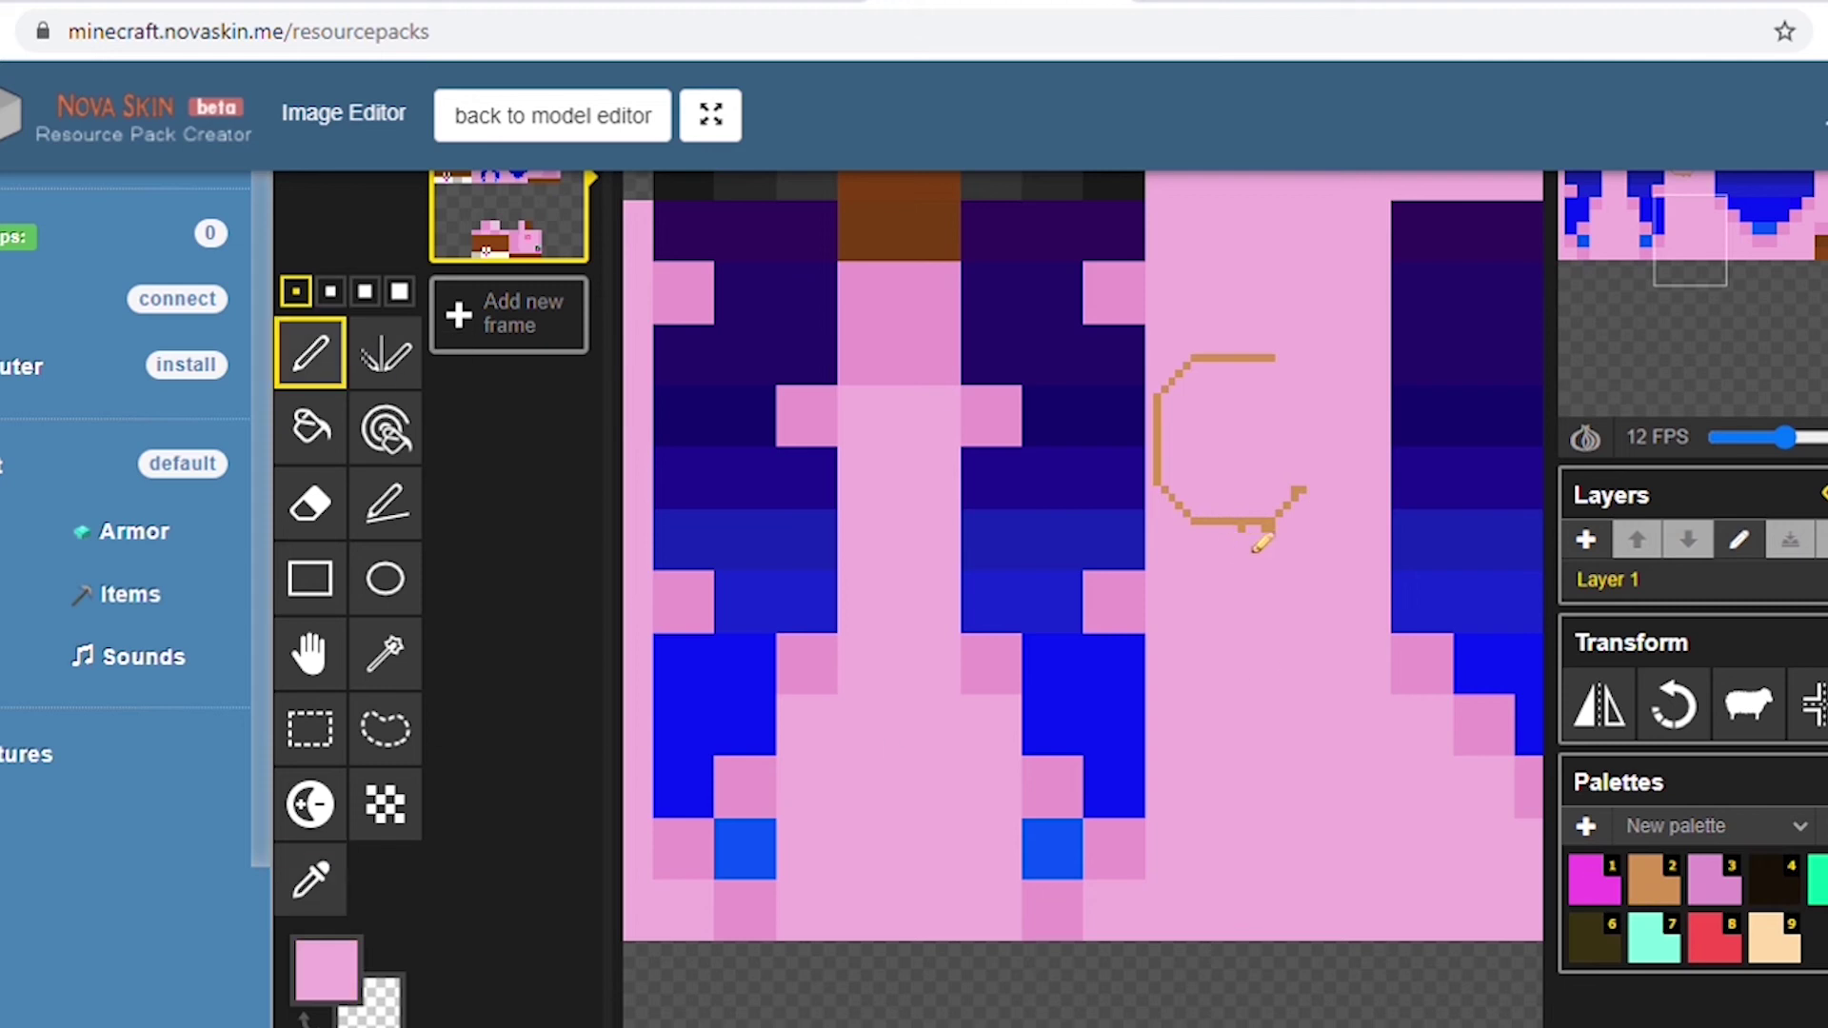
pyautogui.press('2')
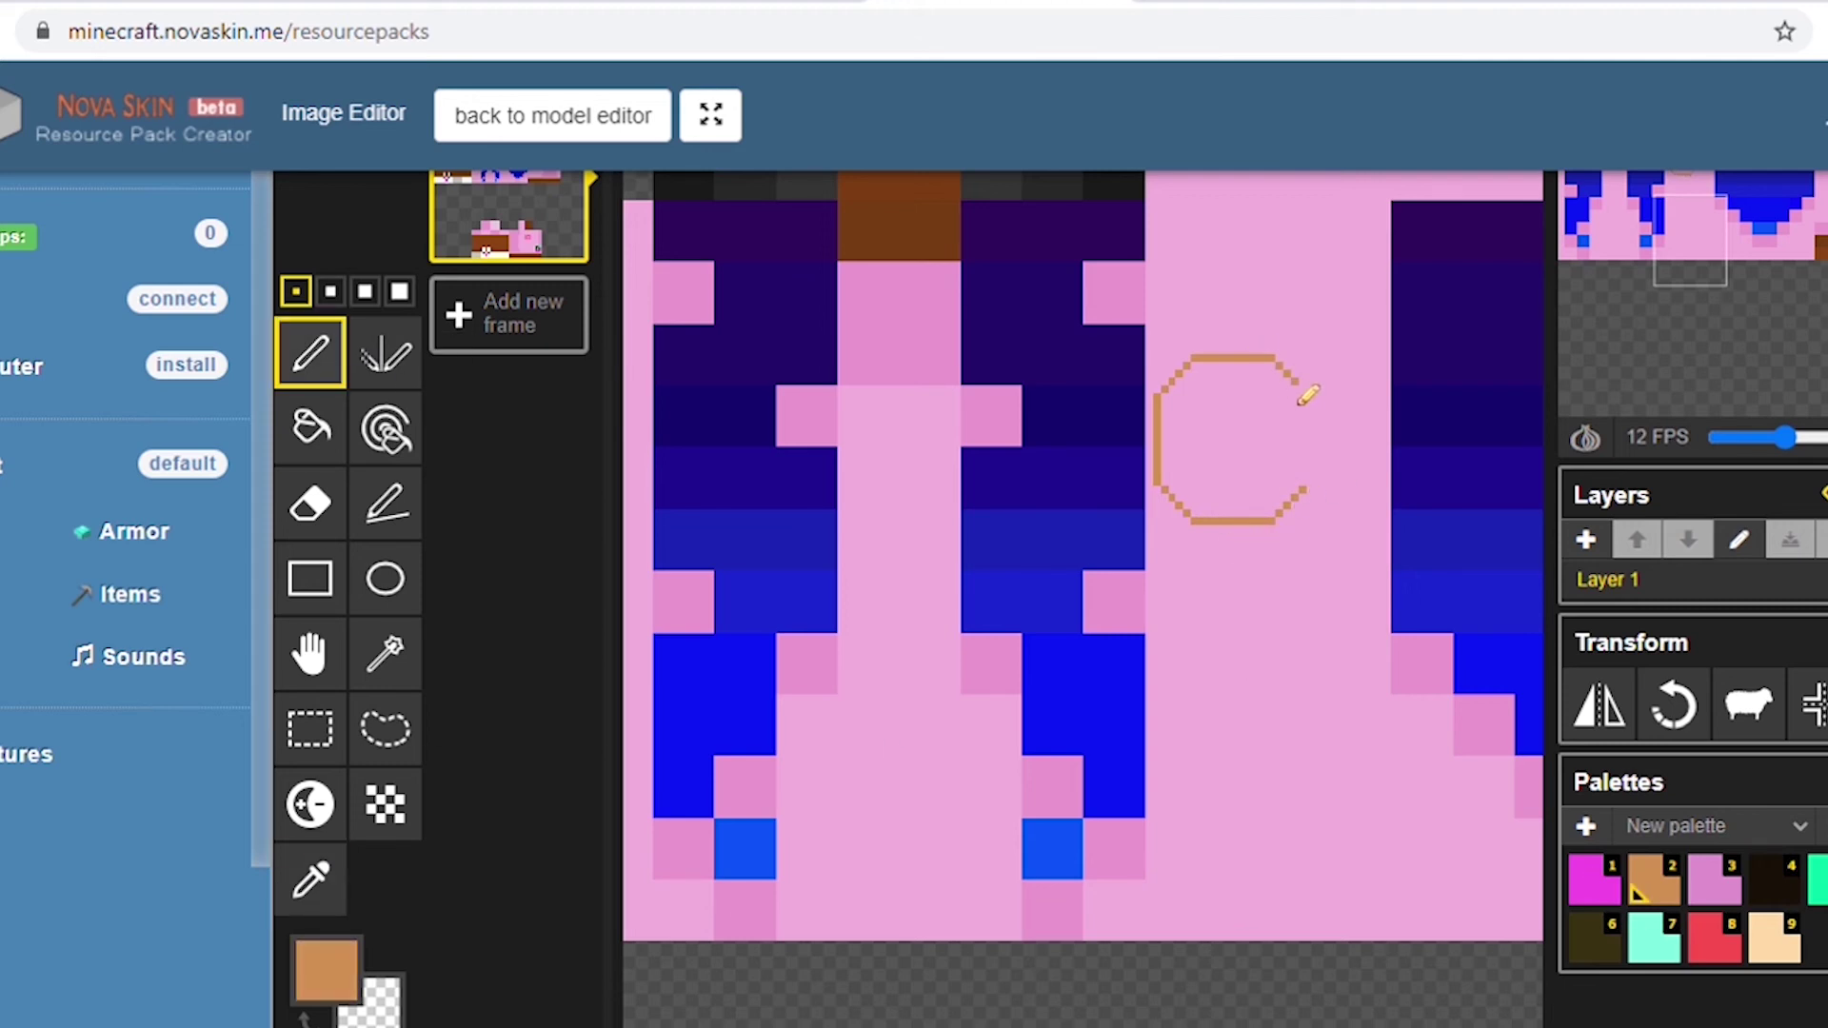
pyautogui.moveTo(1319, 488)
pyautogui.mouseDown()
pyautogui.moveTo(1315, 421)
pyautogui.moveTo(1211, 464)
pyautogui.mouseUp()
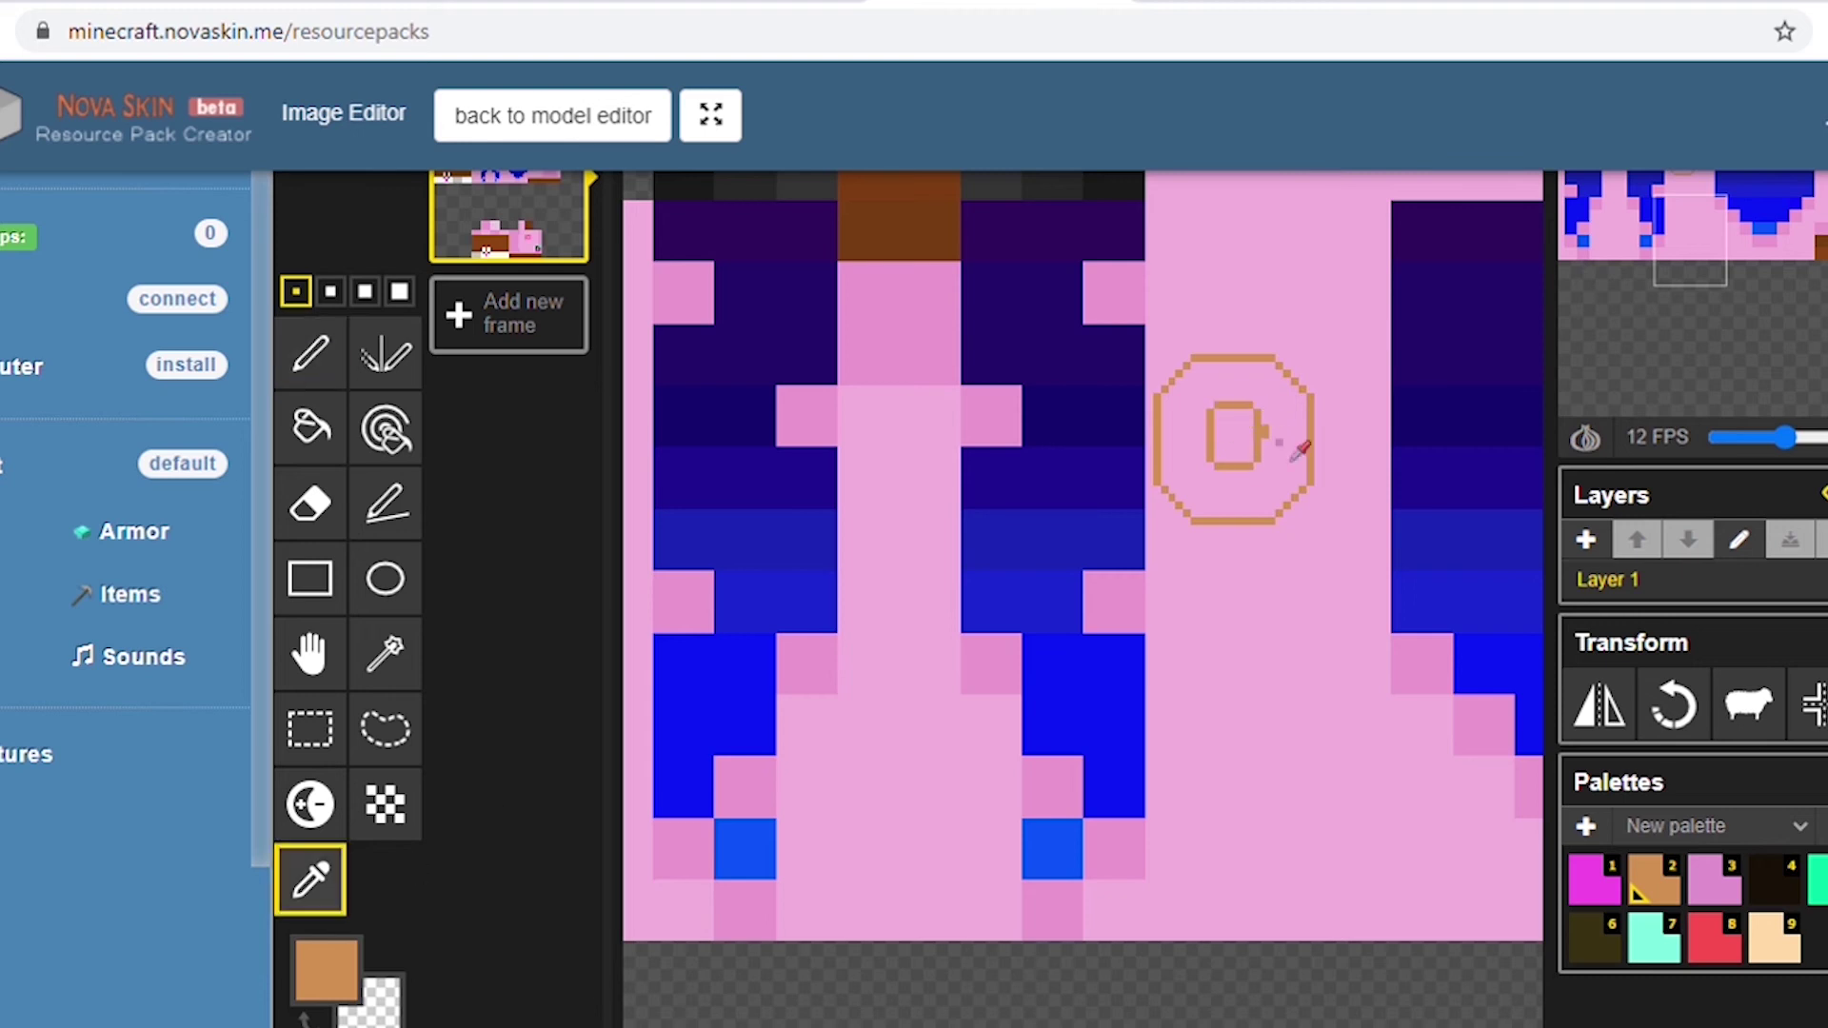
pyautogui.keyDown('alt'); pyautogui.click(1234, 419); pyautogui.keyUp('alt')
pyautogui.click(1266, 433)
# Fill the fourth donut's ring around the hole with light peach icing, widening the pen to 2 pixels.
pyautogui.press('9')
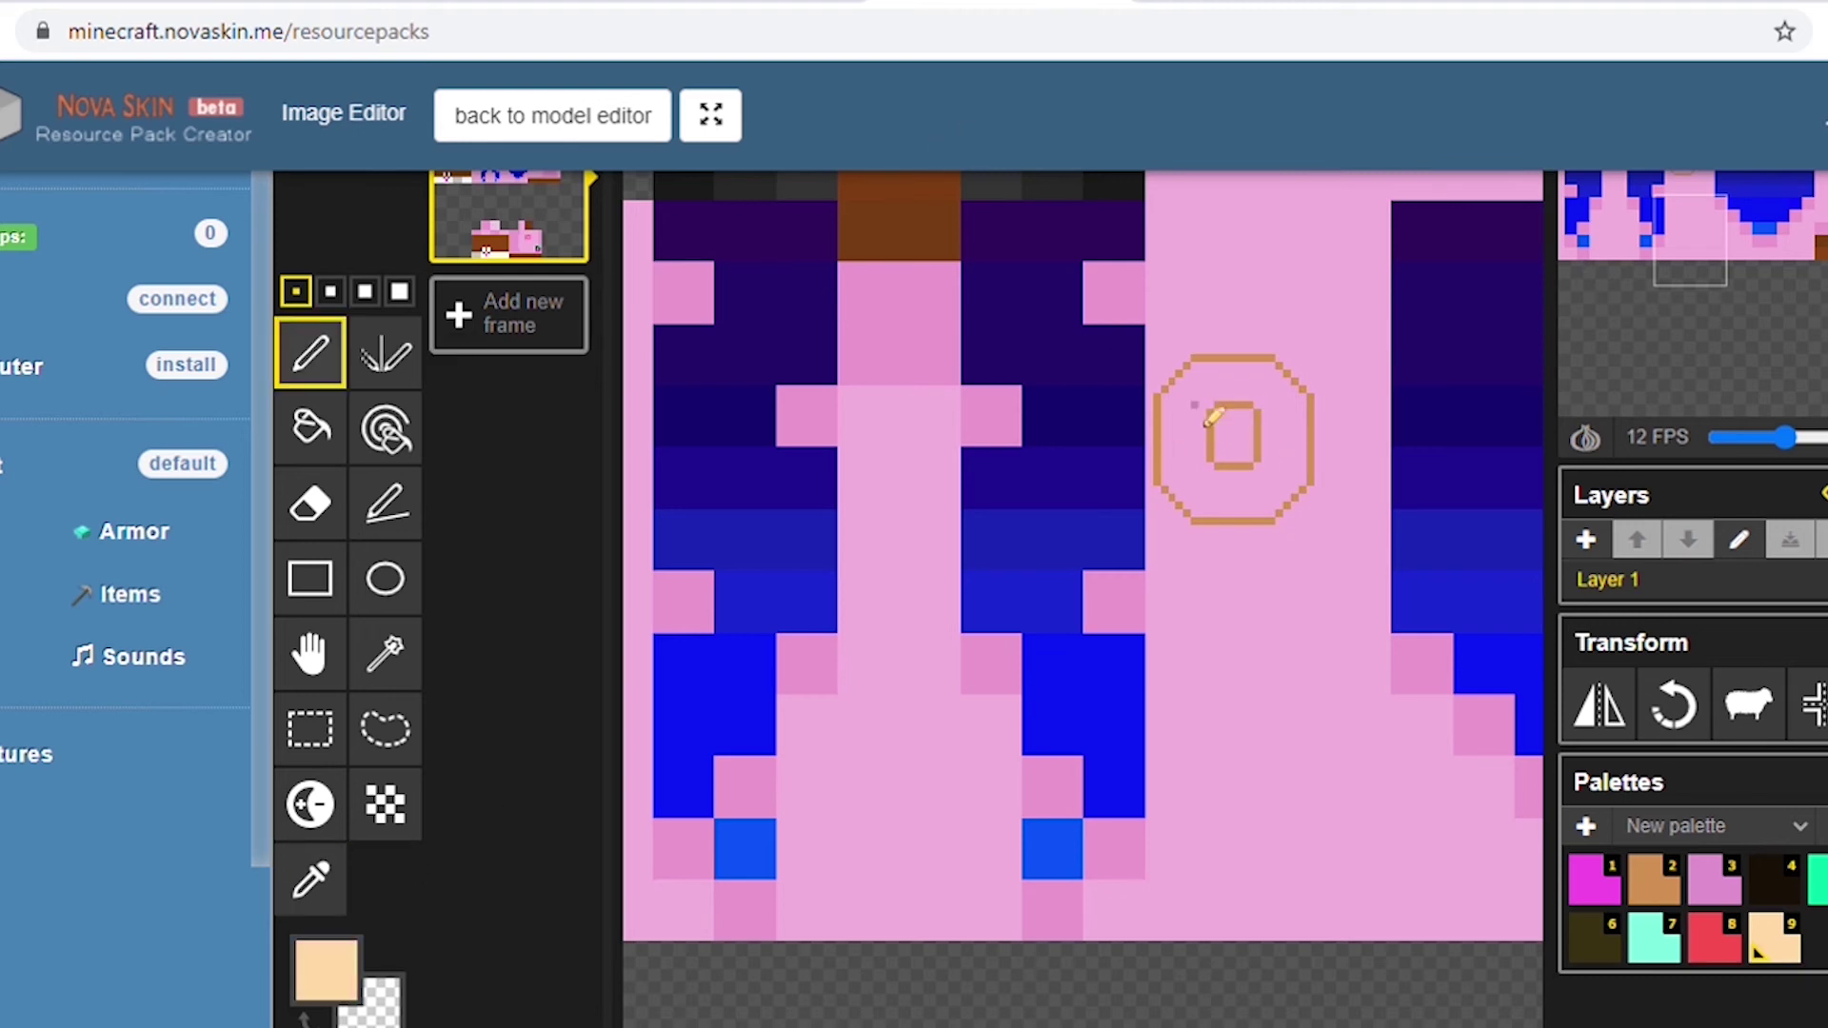
pyautogui.moveTo(1205, 421)
pyautogui.mouseDown()
pyautogui.moveTo(1211, 489)
pyautogui.moveTo(1261, 492)
pyautogui.moveTo(1266, 428)
pyautogui.mouseUp()
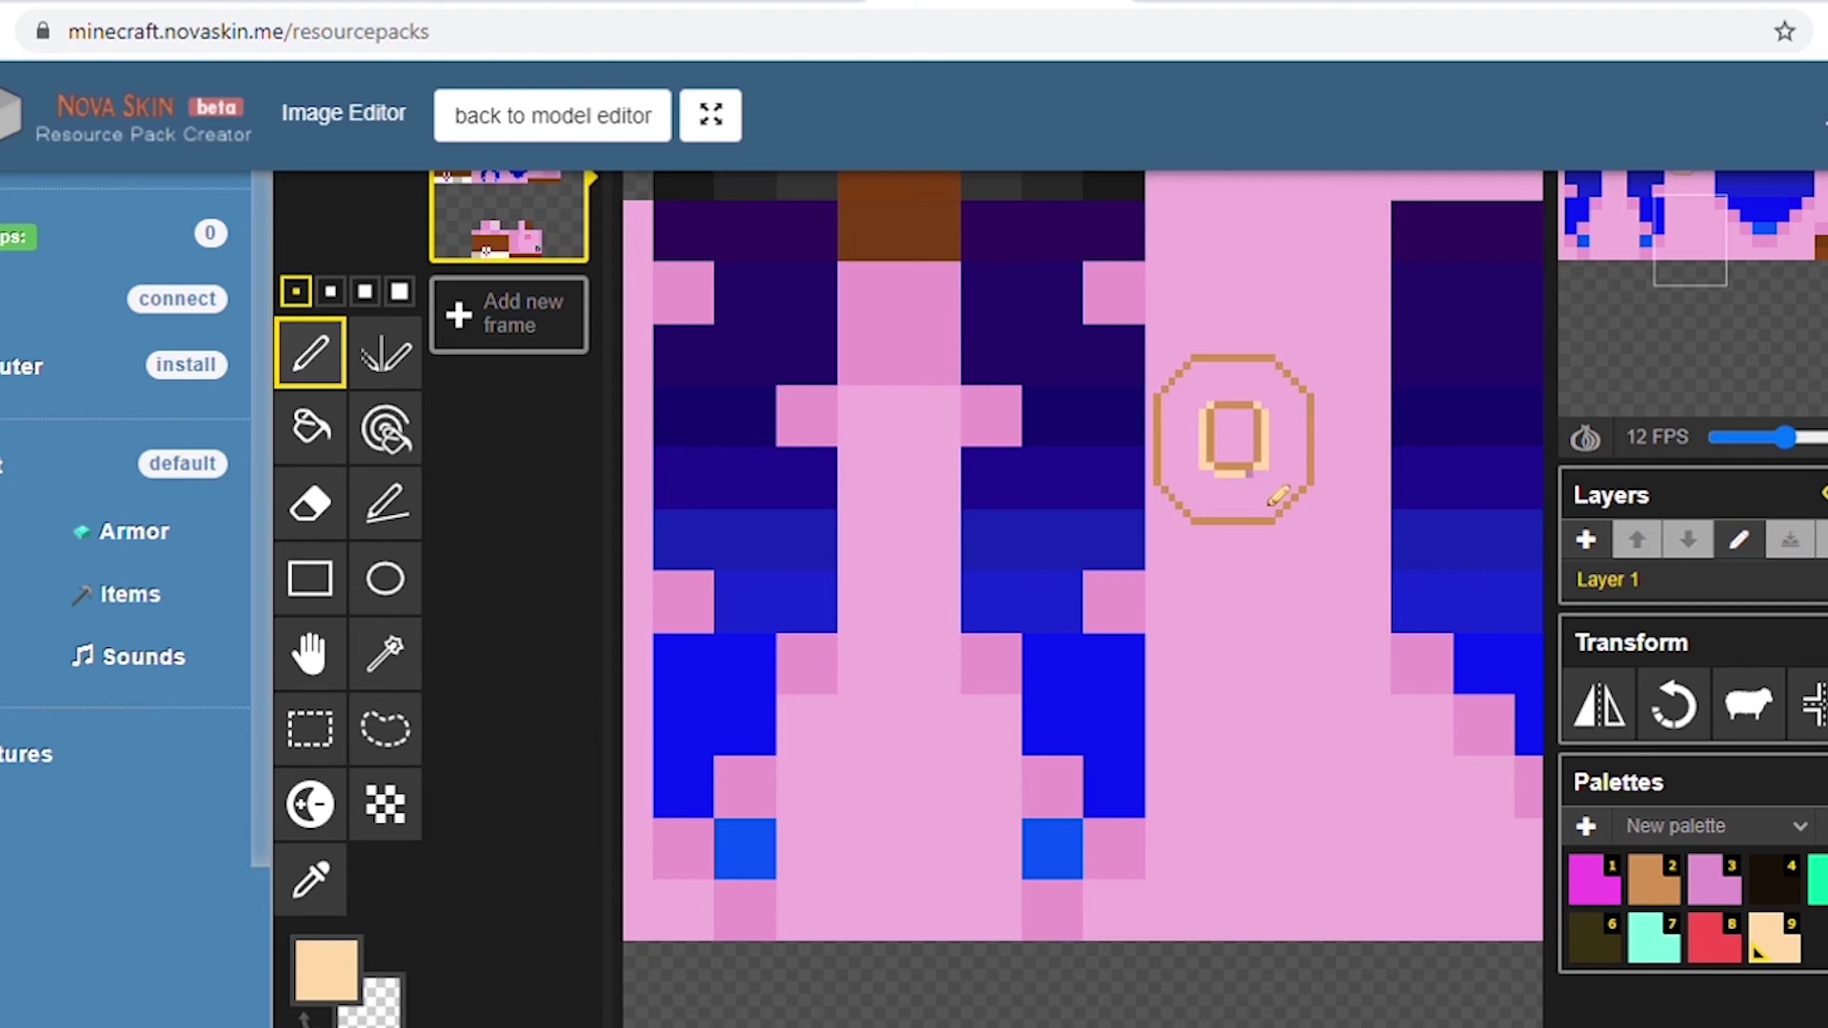
pyautogui.press(']')
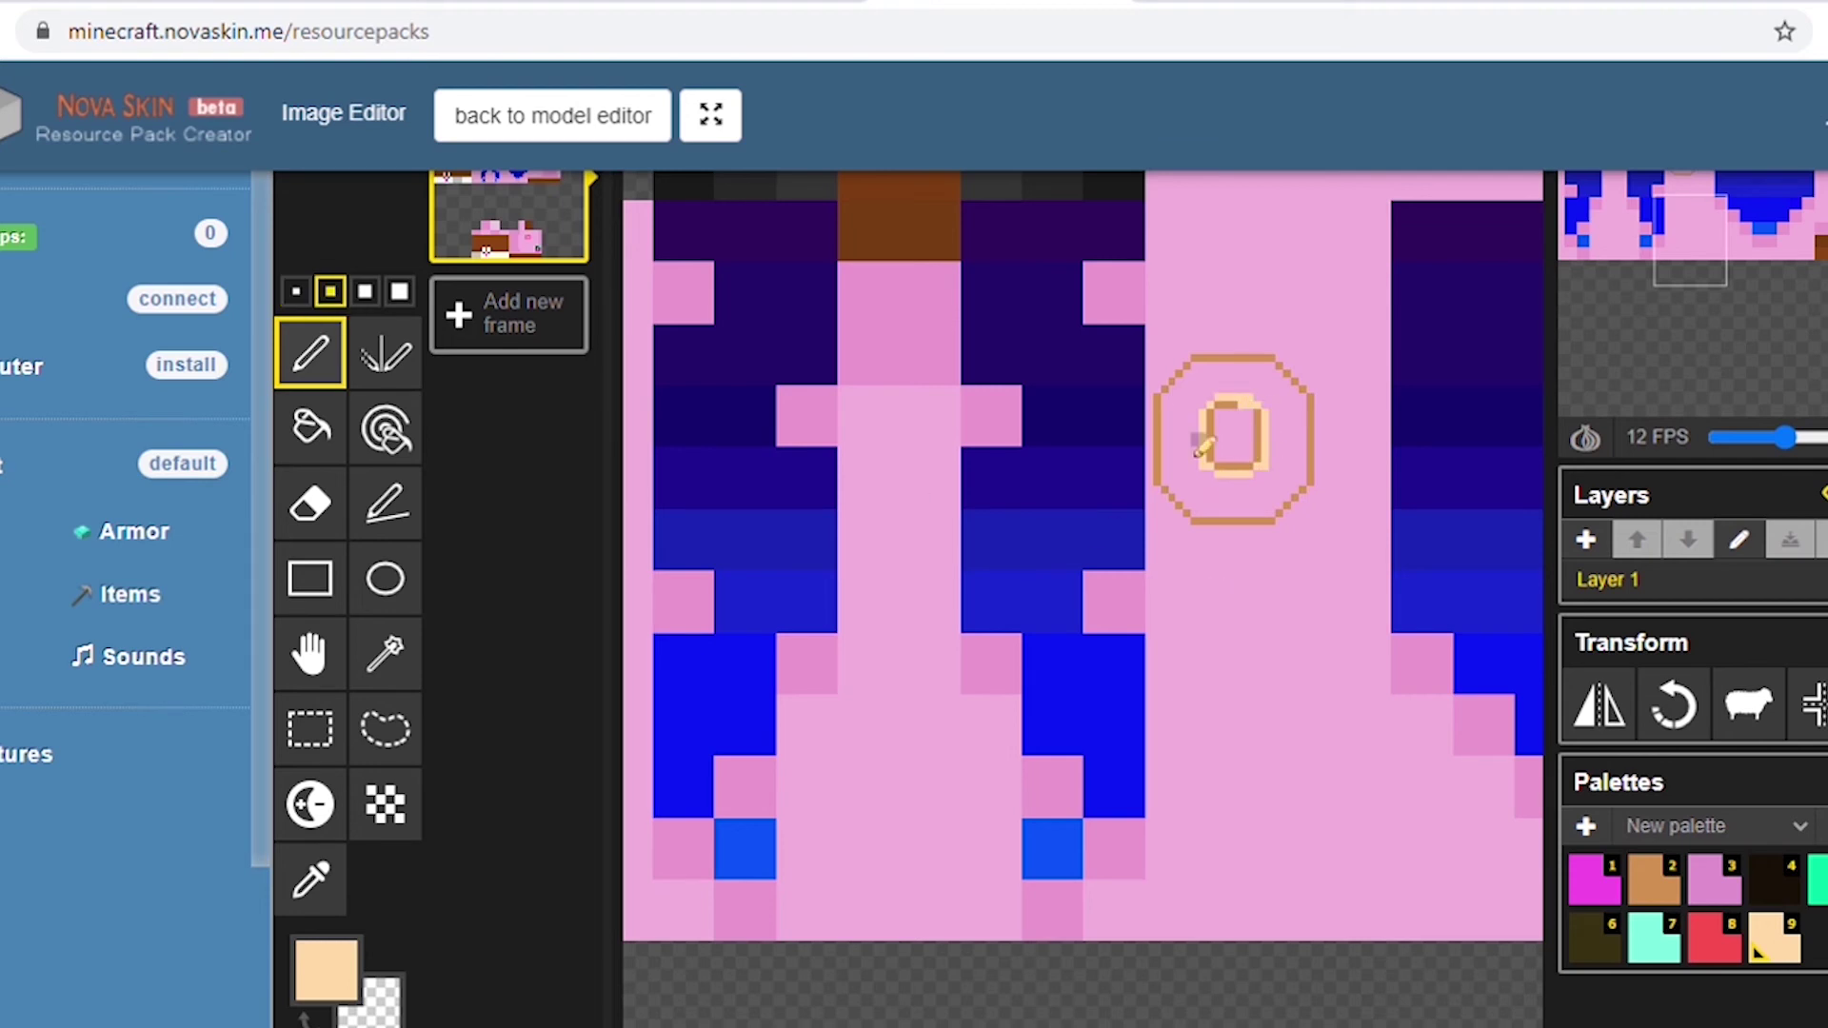
pyautogui.moveTo(1189, 413)
pyautogui.mouseDown()
pyautogui.moveTo(1243, 402)
pyautogui.moveTo(1292, 460)
pyautogui.moveTo(1263, 510)
pyautogui.moveTo(1210, 499)
pyautogui.moveTo(1181, 445)
pyautogui.moveTo(1291, 436)
pyautogui.moveTo(1247, 518)
pyautogui.moveTo(1190, 495)
pyautogui.moveTo(1182, 442)
pyautogui.moveTo(1201, 411)
pyautogui.moveTo(1280, 425)
pyautogui.moveTo(1219, 520)
pyautogui.moveTo(1175, 468)
pyautogui.moveTo(1187, 484)
pyautogui.moveTo(1277, 413)
pyautogui.moveTo(1228, 384)
pyautogui.mouseUp()
# Thicken the fourth donut's outer rim in brown with a 1-pixel pen, covering the pink gaps around the icing.
pyautogui.press('2')
pyautogui.press('[')
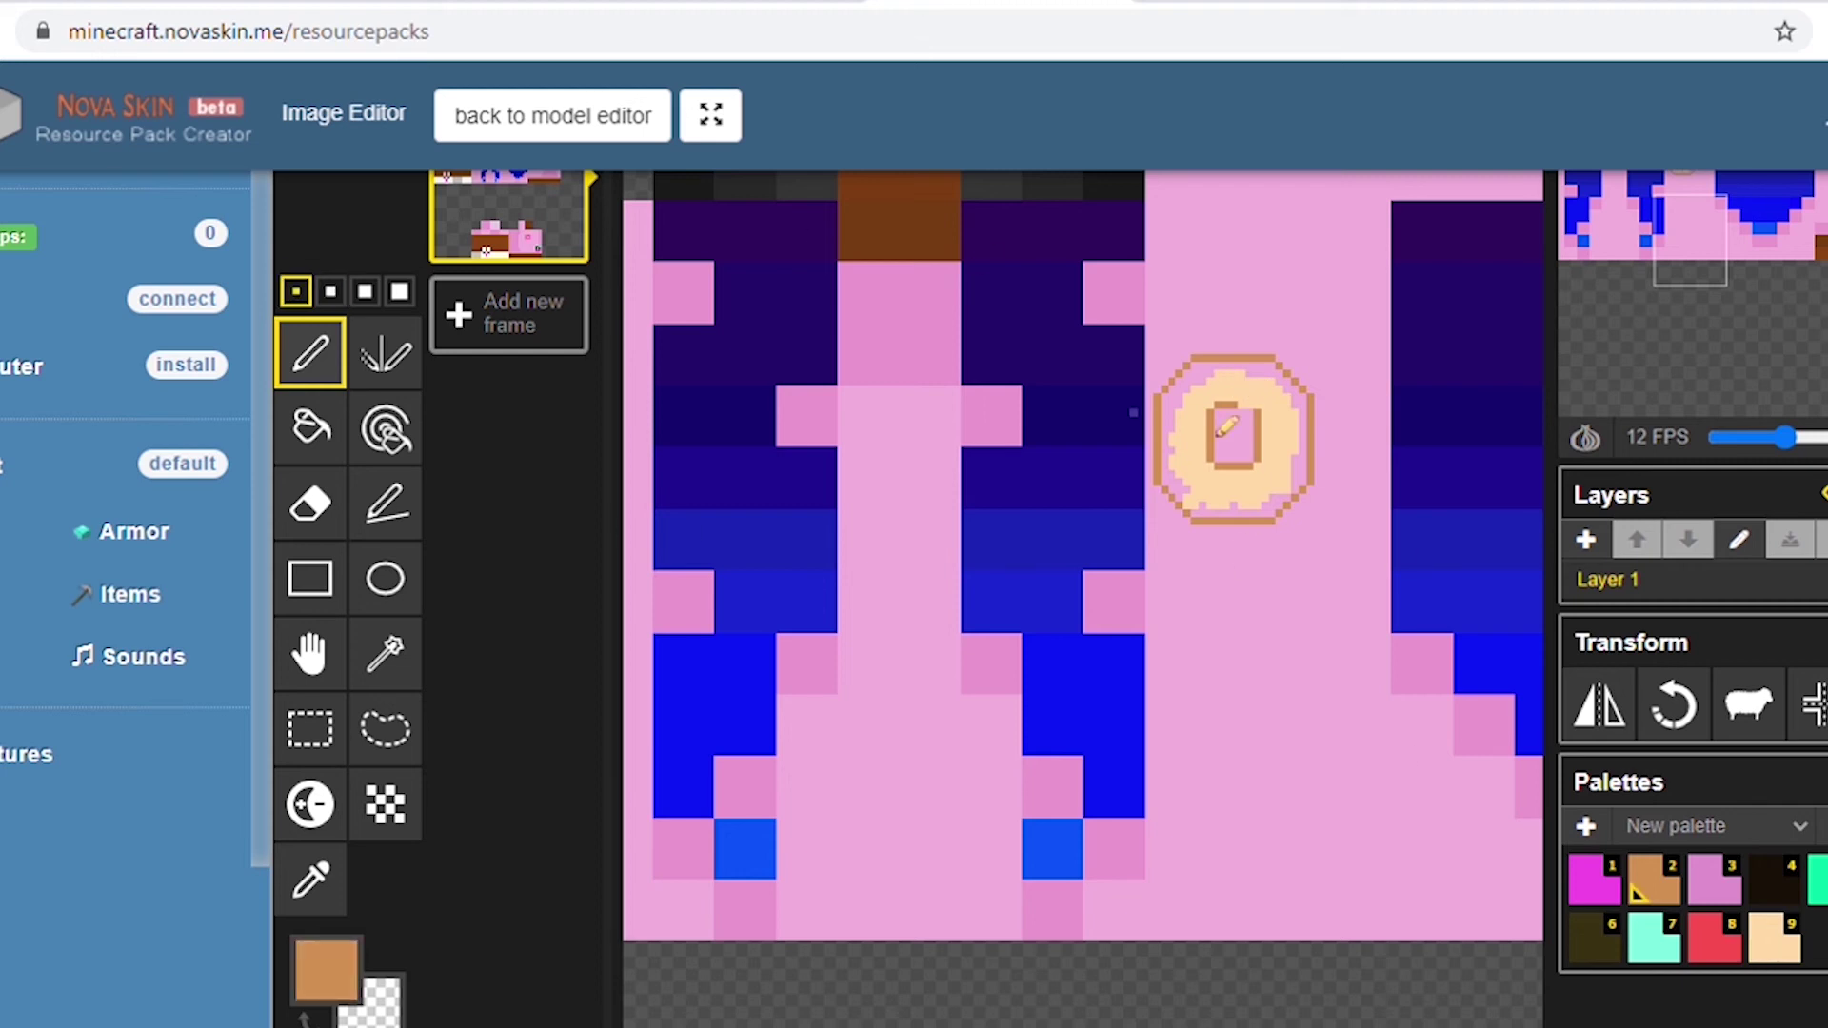
pyautogui.moveTo(1211, 381)
pyautogui.mouseDown()
pyautogui.moveTo(1255, 382)
pyautogui.moveTo(1305, 447)
pyautogui.moveTo(1301, 489)
pyautogui.mouseUp()
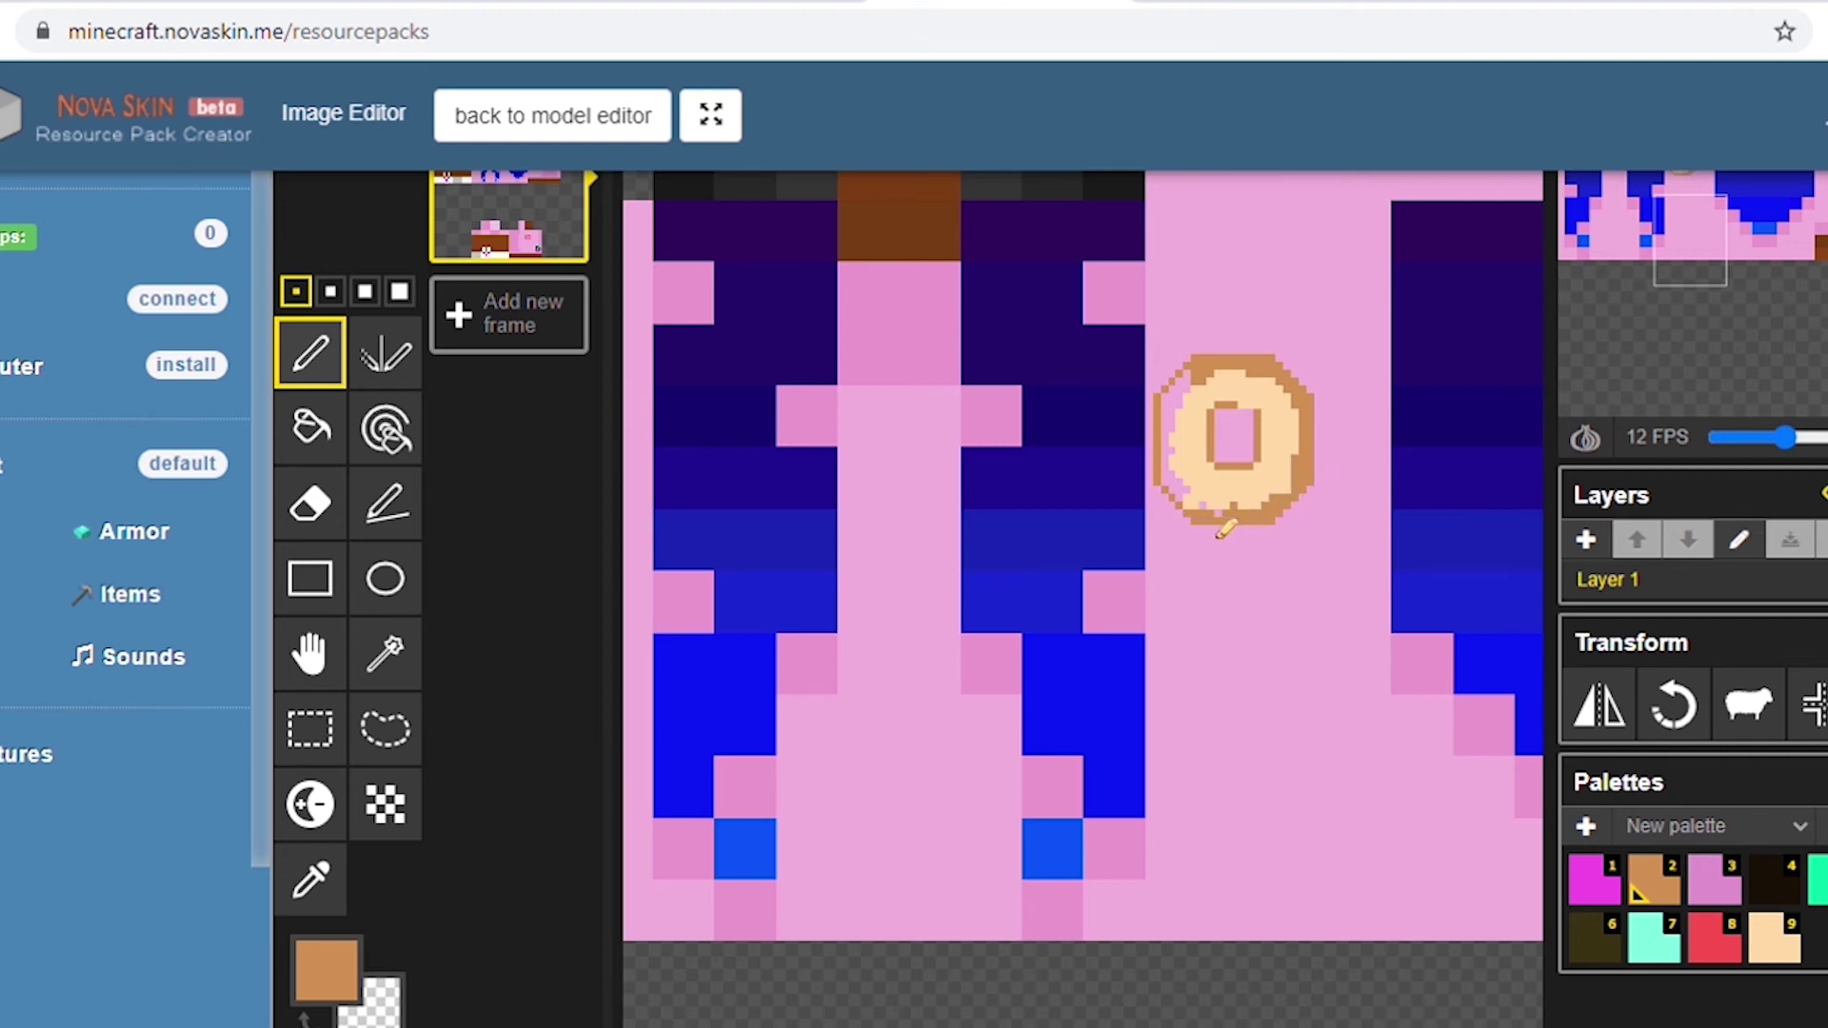
pyautogui.moveTo(1196, 400); pyautogui.dragTo(1177, 463)
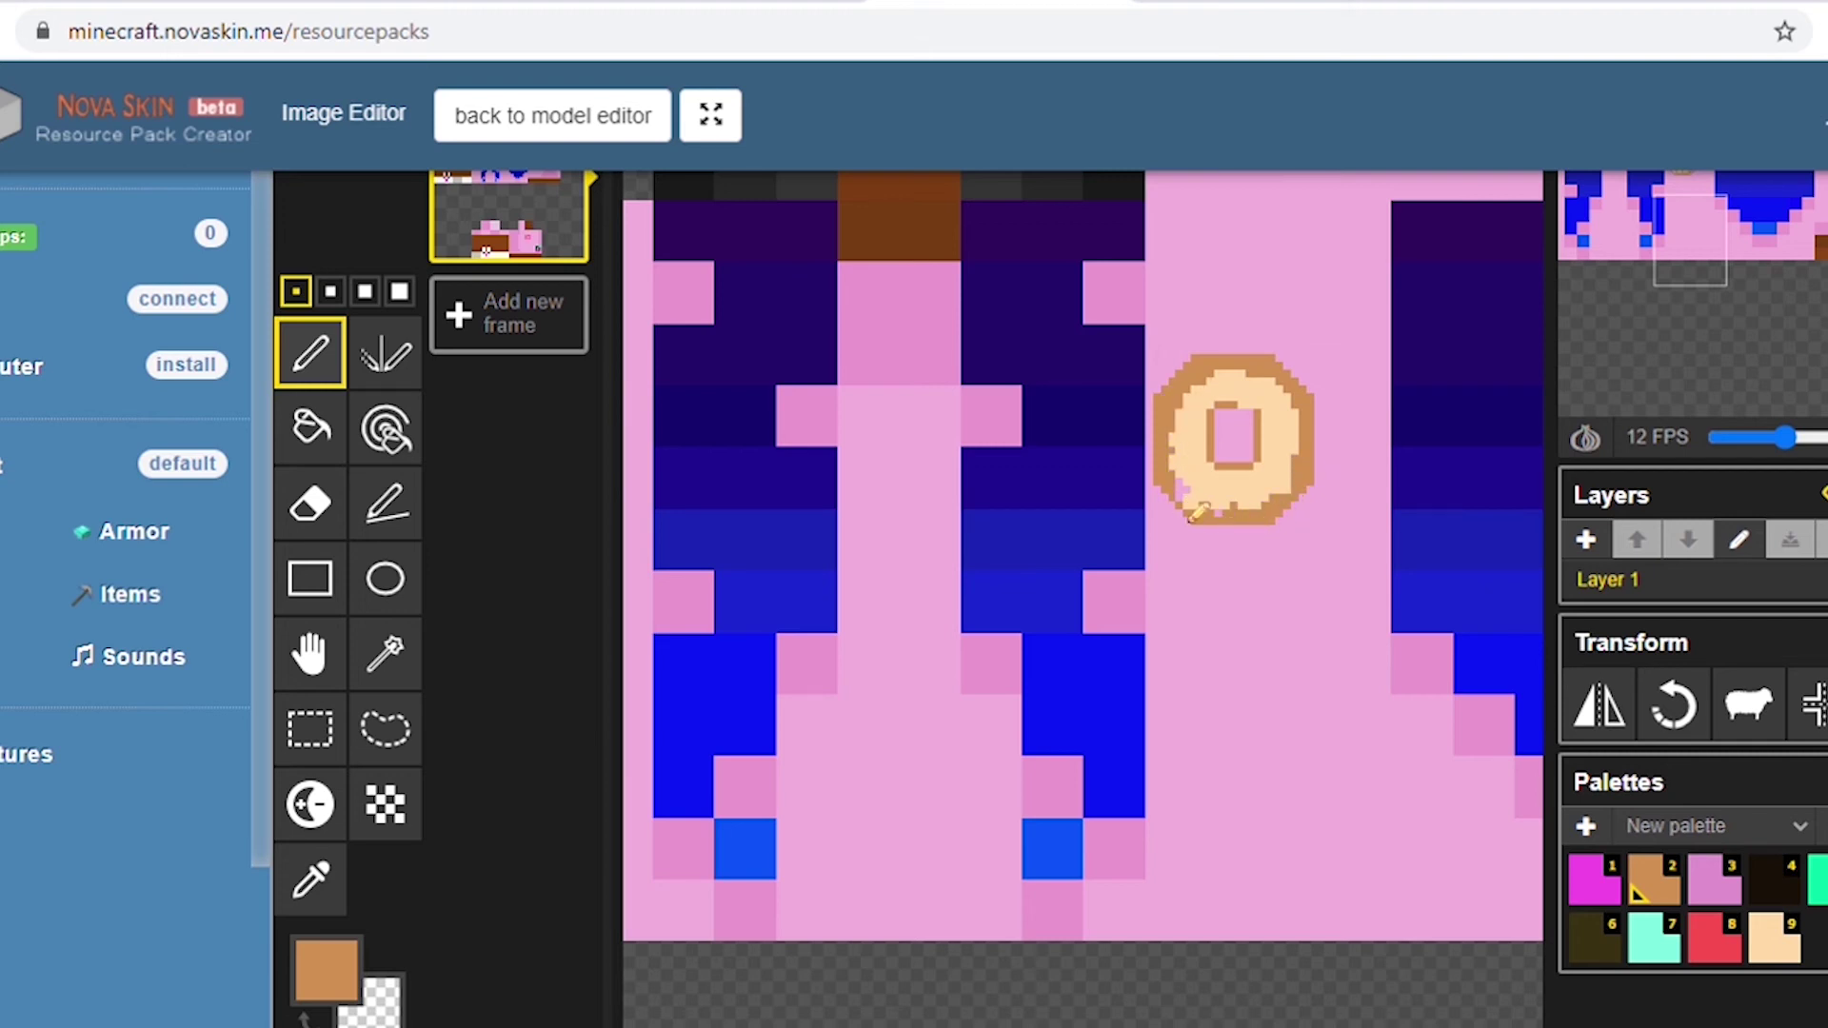
# Start a dark chip below the fourth donut's hole and lighten the dark olive colour in the custom palette.
pyautogui.click(1595, 938)
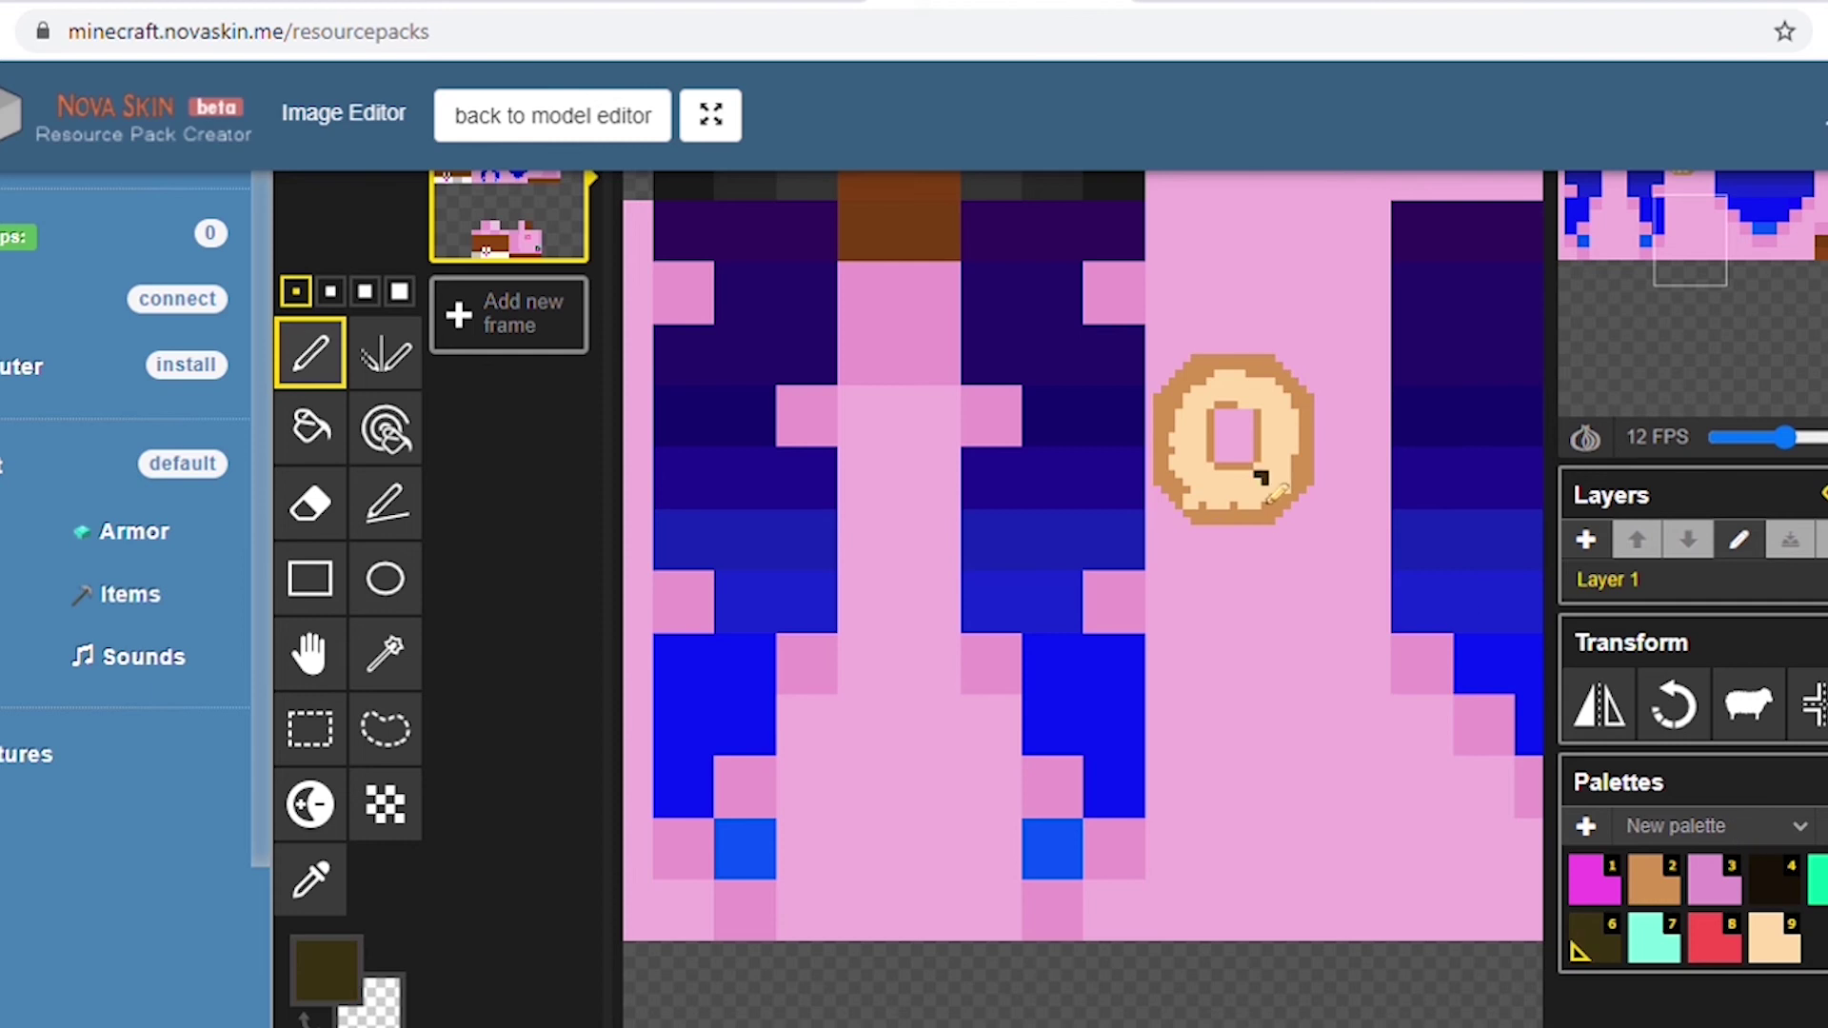
pyautogui.click(1818, 824)
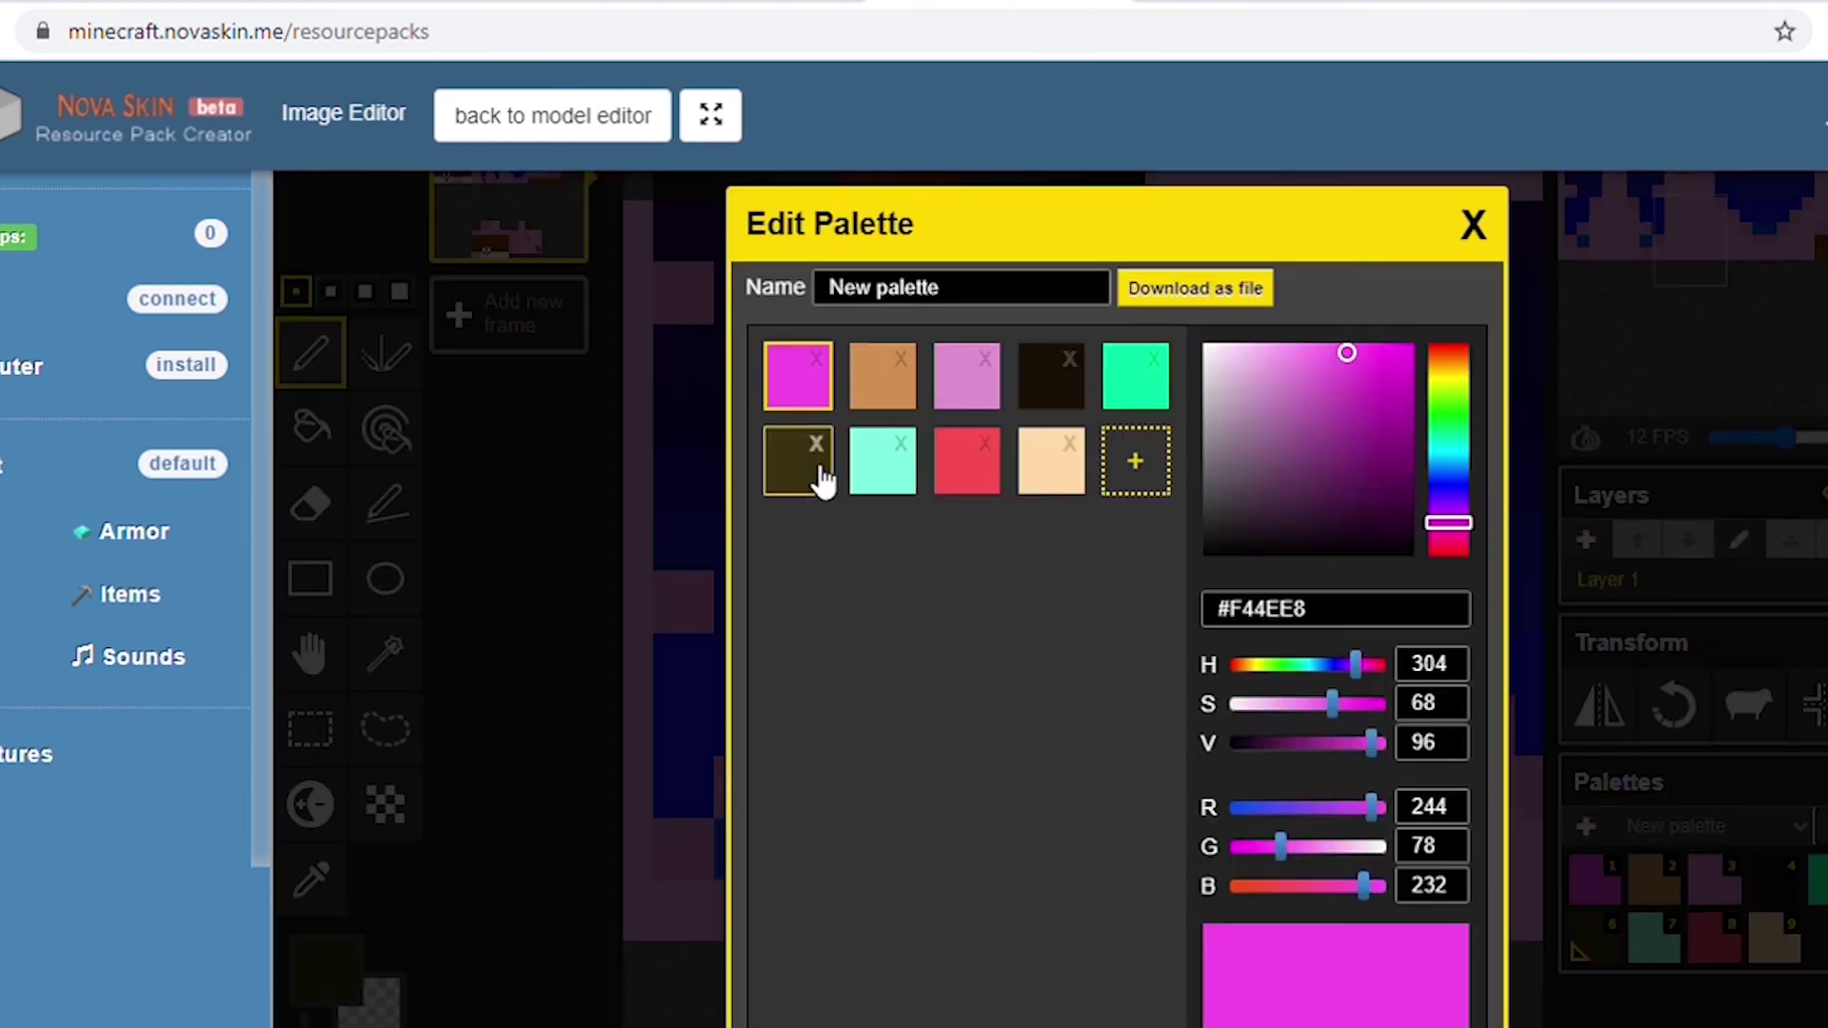
pyautogui.click(814, 471)
pyautogui.moveTo(1372, 503); pyautogui.dragTo(1360, 489)
pyautogui.click(1433, 1025)
# Dot the fourth donut's peach icing with small dark brown and olive chips around the hole.
pyautogui.click(1600, 940)
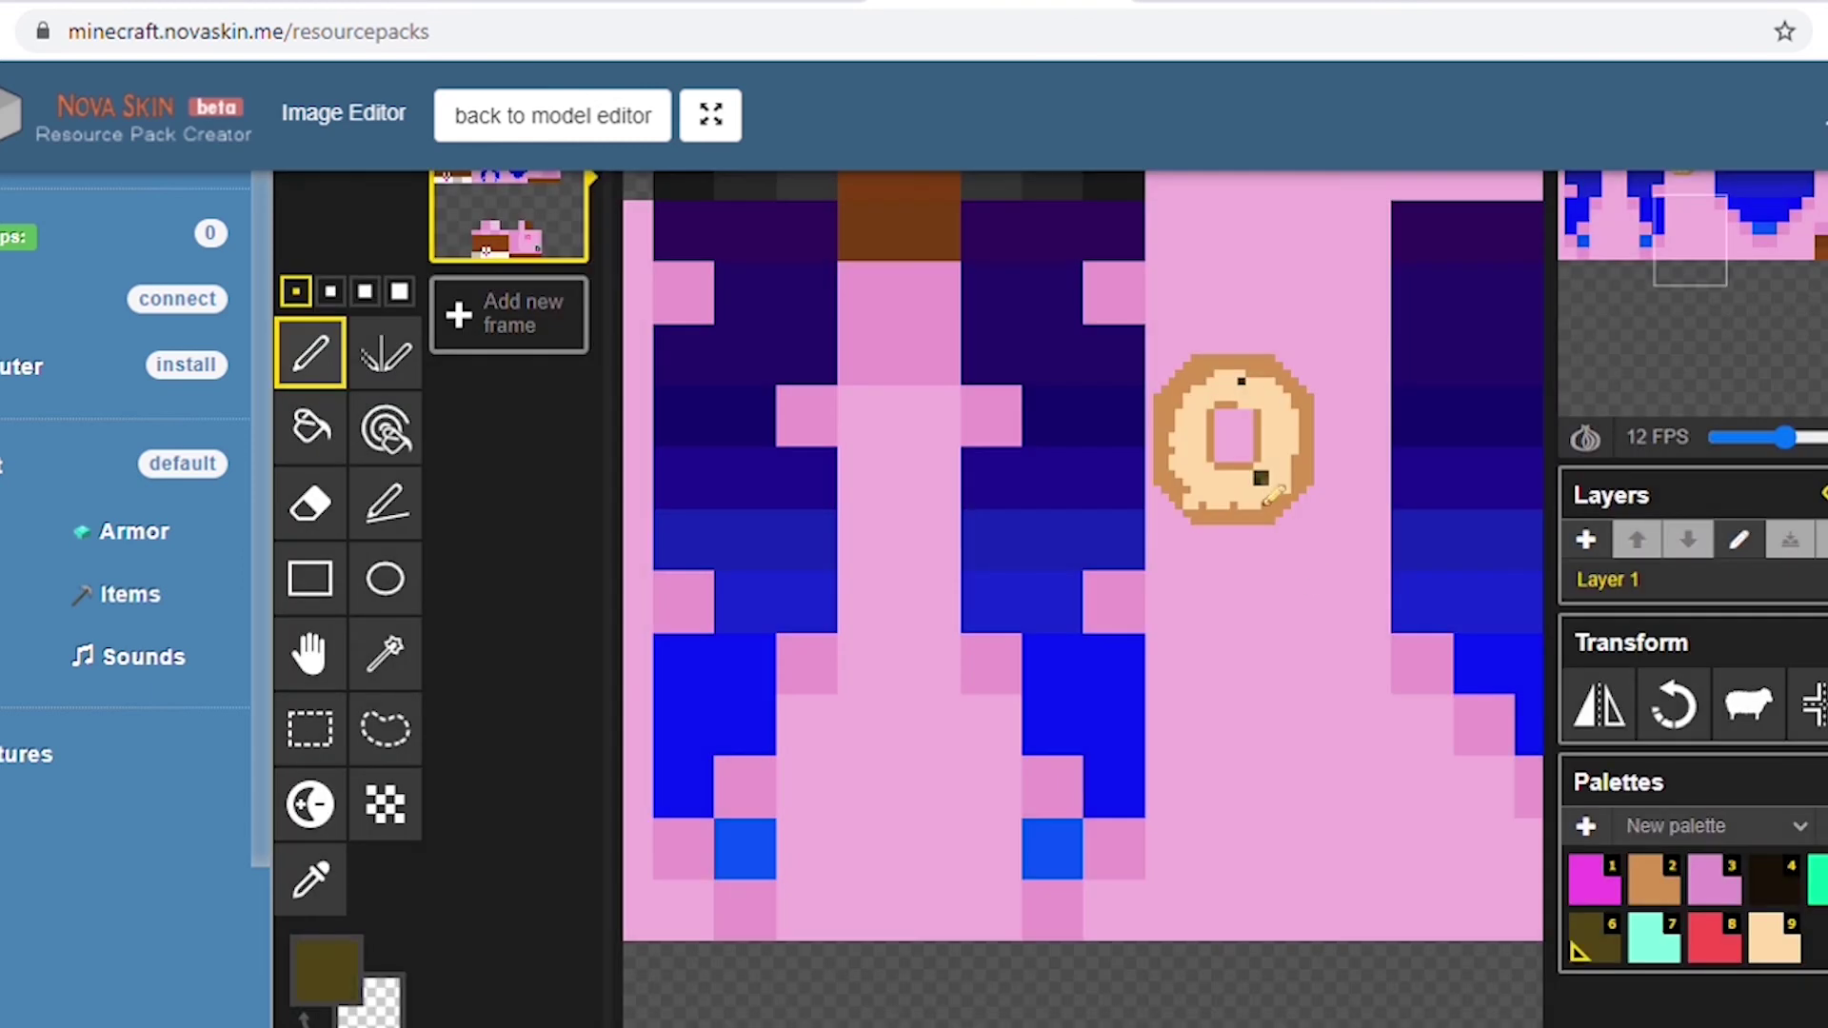
pyautogui.click(1775, 879)
pyautogui.moveTo(1179, 435); pyautogui.dragTo(1171, 427)
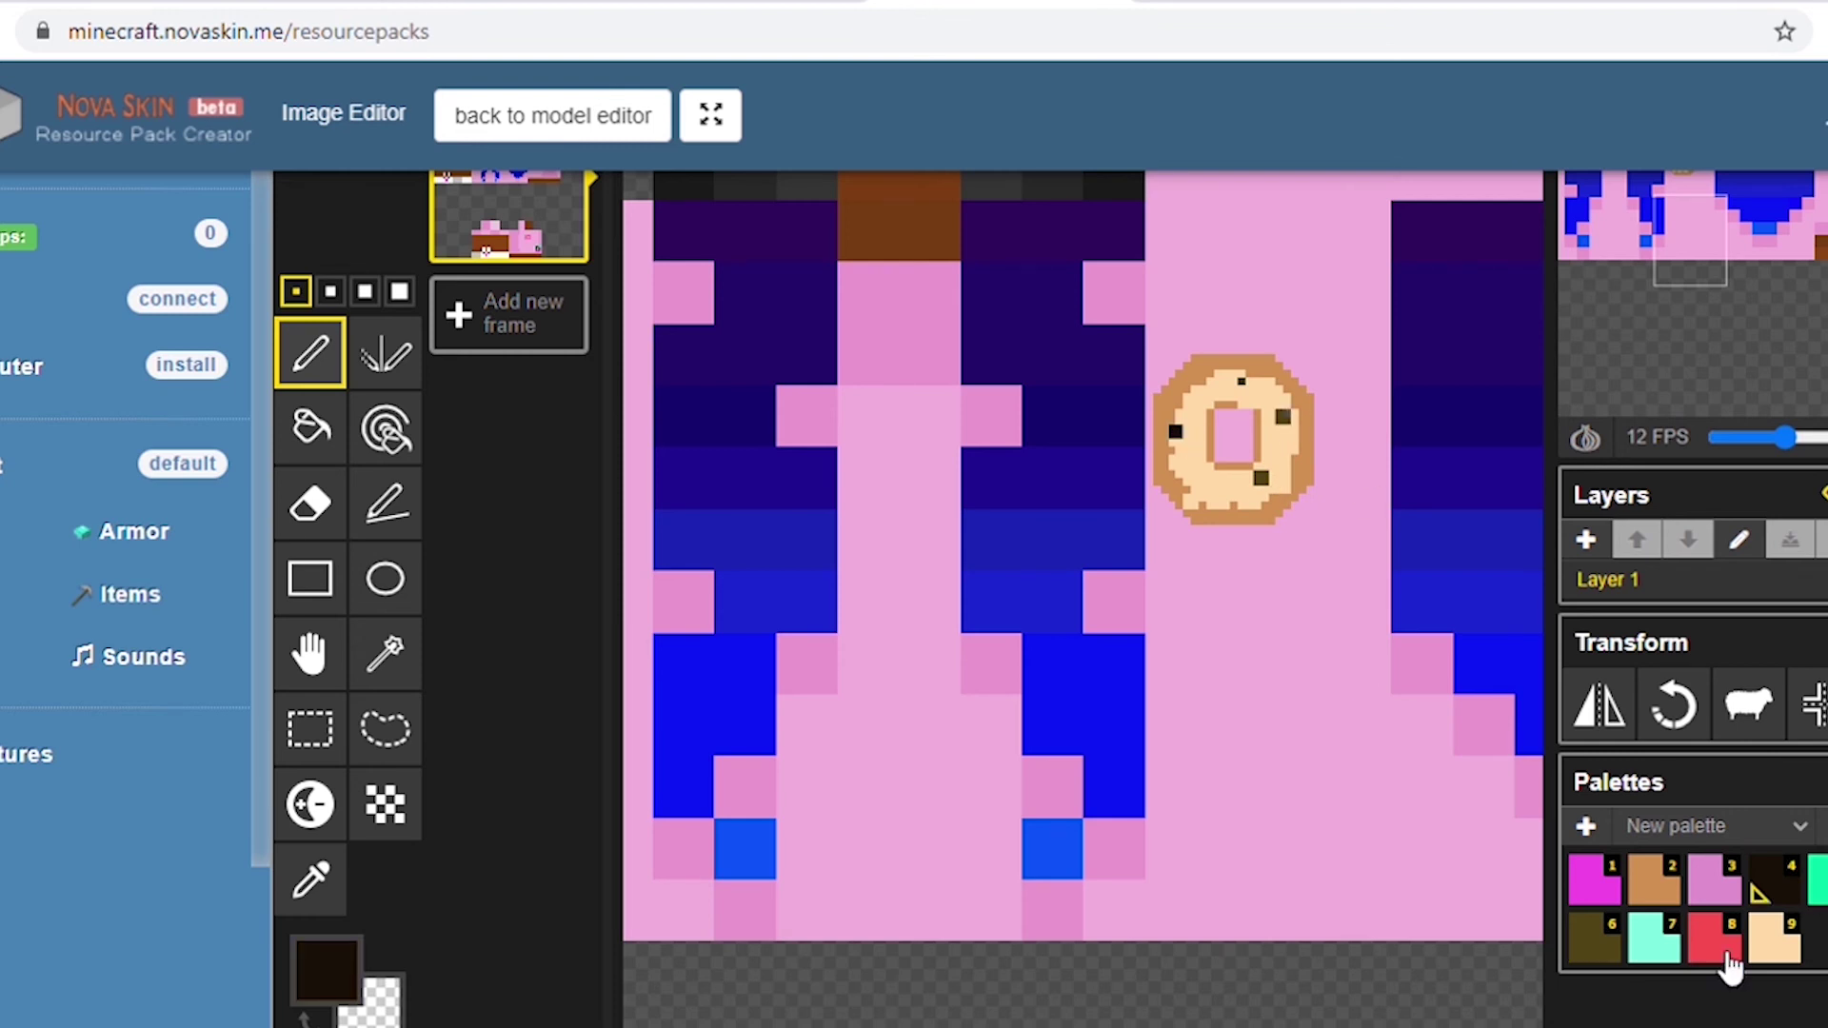
pyautogui.click(1595, 938)
pyautogui.click(1180, 490)
pyautogui.click(1258, 513)
pyautogui.click(1287, 389)
pyautogui.scroll(-5, 1417, 557)
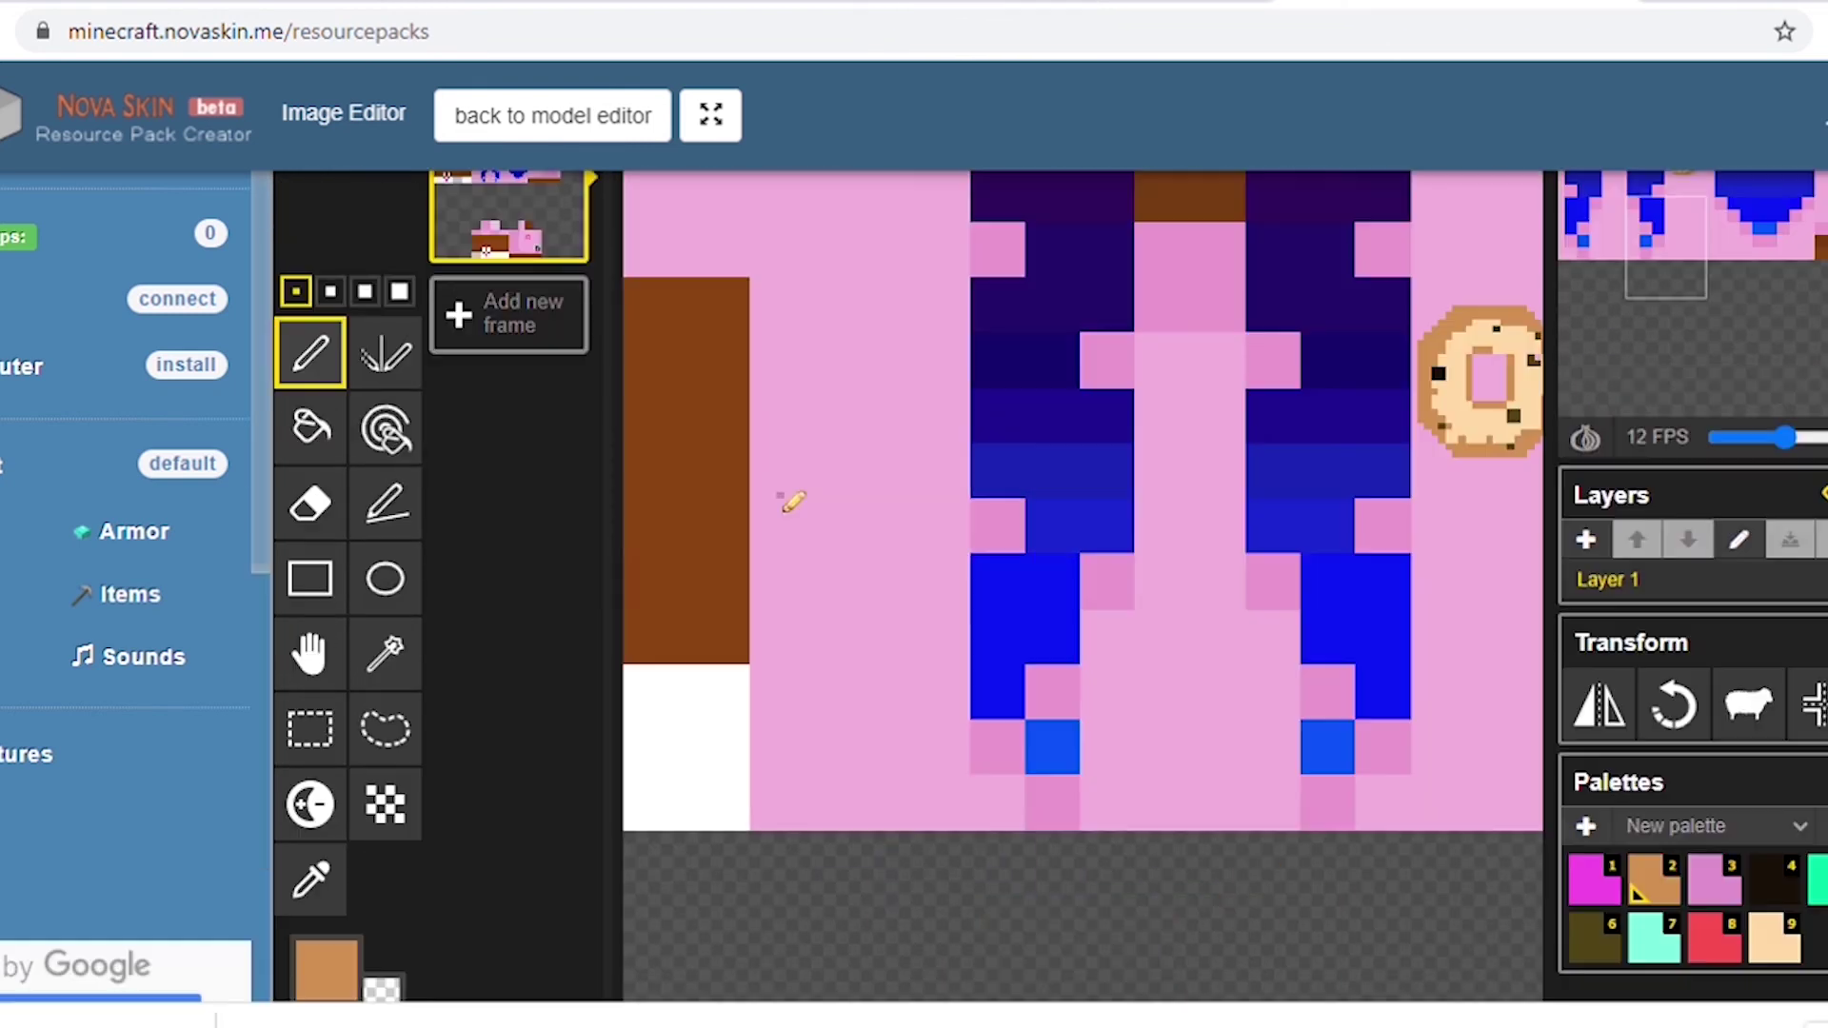
# Outline a fifth round donut in brown on the pink cloth between the brown sleeve area and the blue hair strands.
pyautogui.moveTo(780, 482)
pyautogui.mouseDown()
pyautogui.moveTo(803, 606)
pyautogui.moveTo(821, 621)
pyautogui.moveTo(895, 594)
pyautogui.mouseUp()
pyautogui.moveTo(810, 448); pyautogui.dragTo(878, 459)
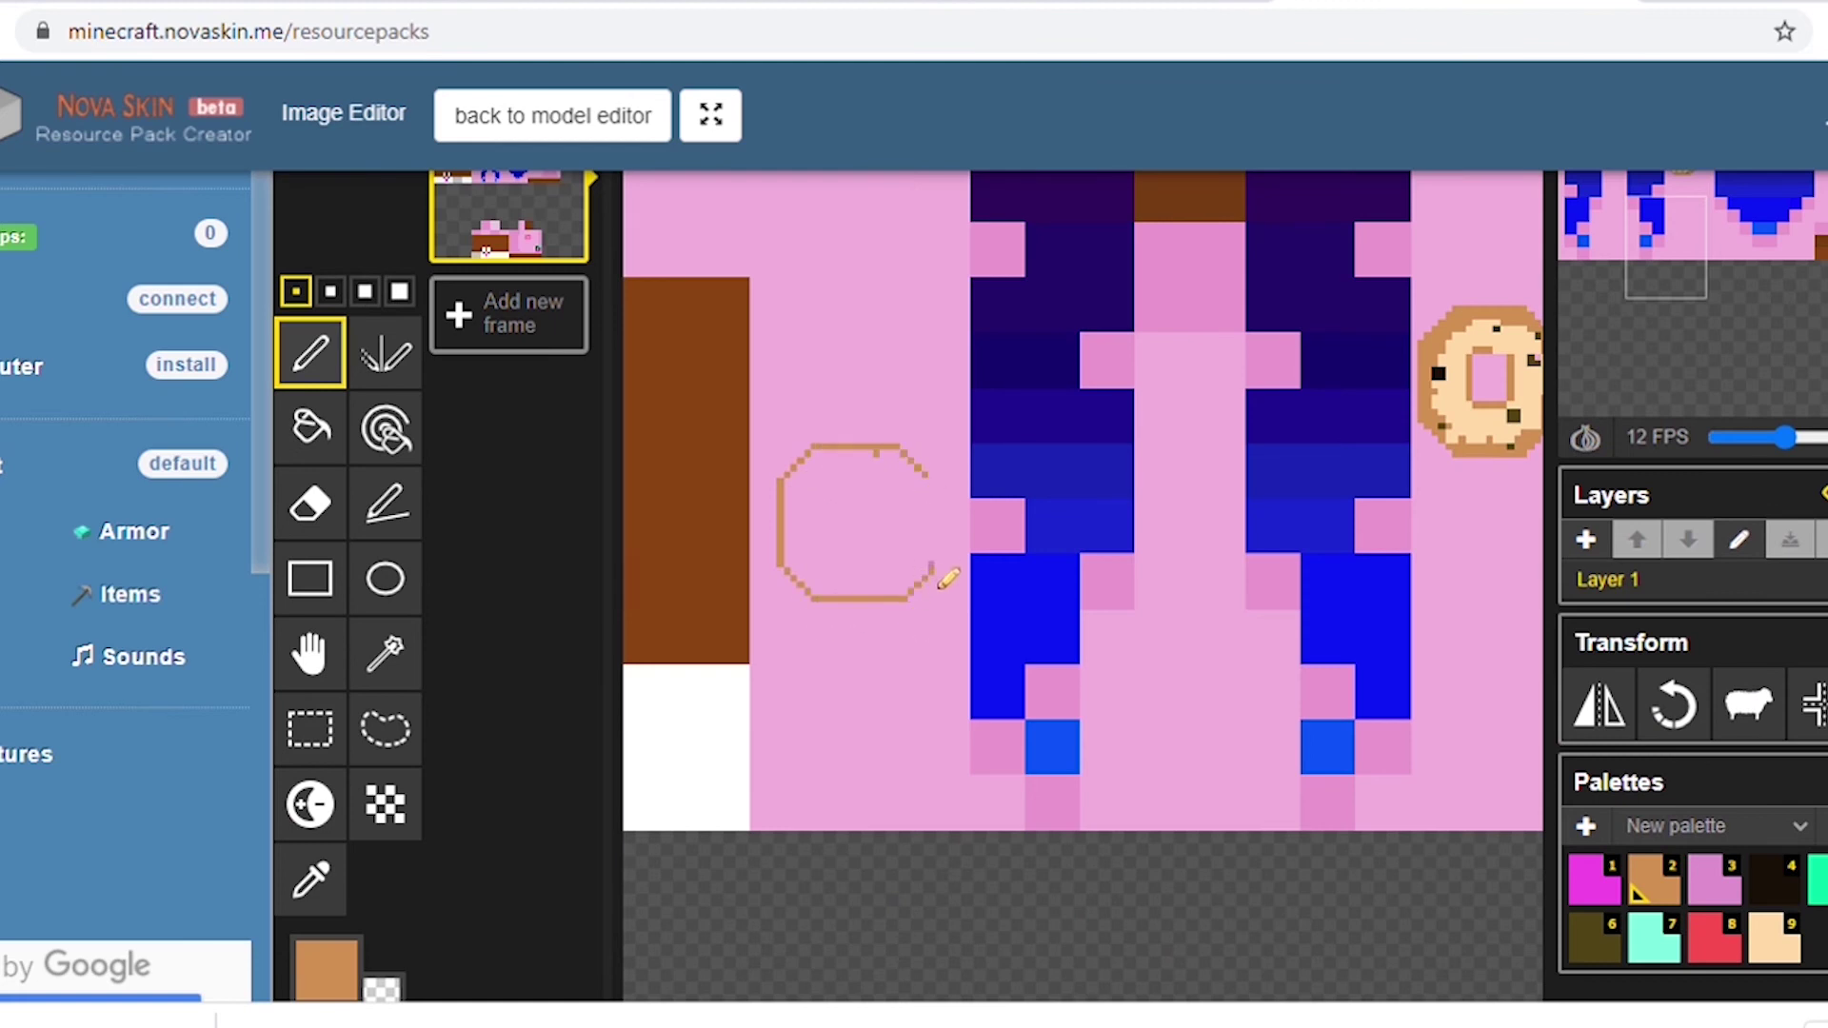
pyautogui.moveTo(936, 569)
pyautogui.mouseDown()
pyautogui.moveTo(940, 502)
pyautogui.moveTo(943, 557)
pyautogui.mouseUp()
pyautogui.click(310, 879)
pyautogui.click(953, 481)
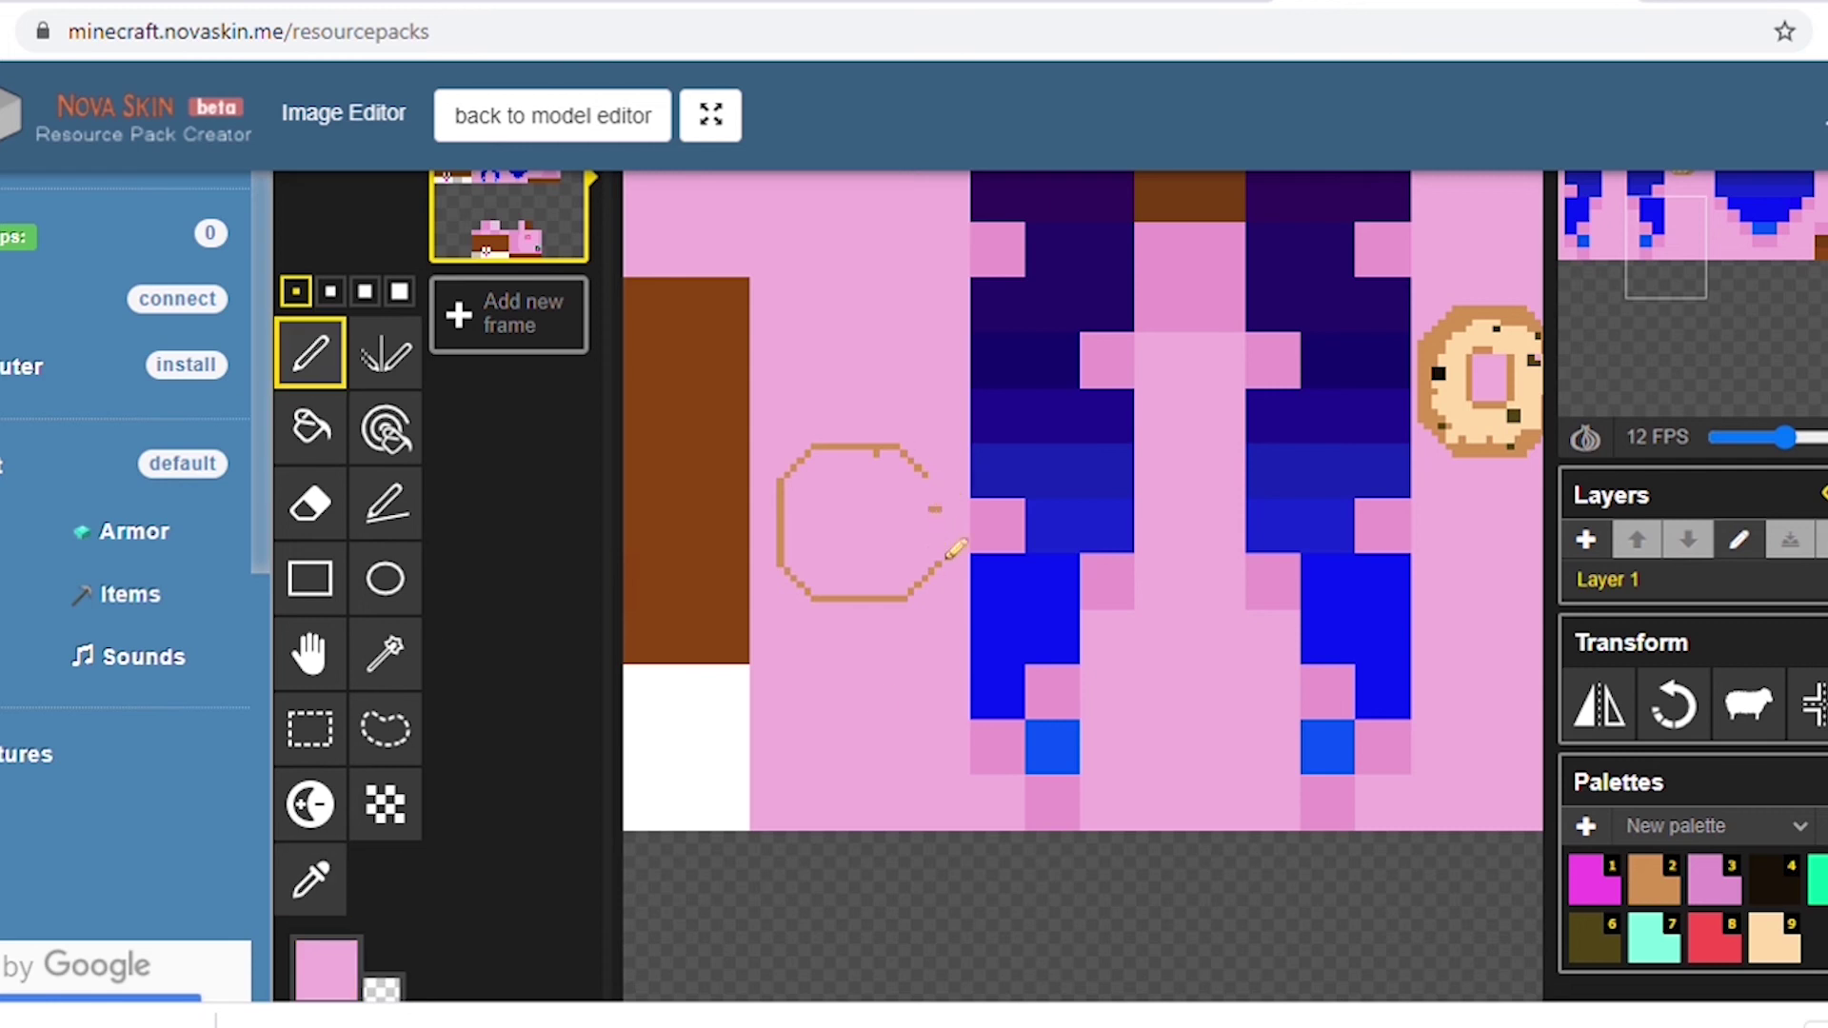
pyautogui.press('2')
pyautogui.moveTo(938, 490); pyautogui.dragTo(952, 572)
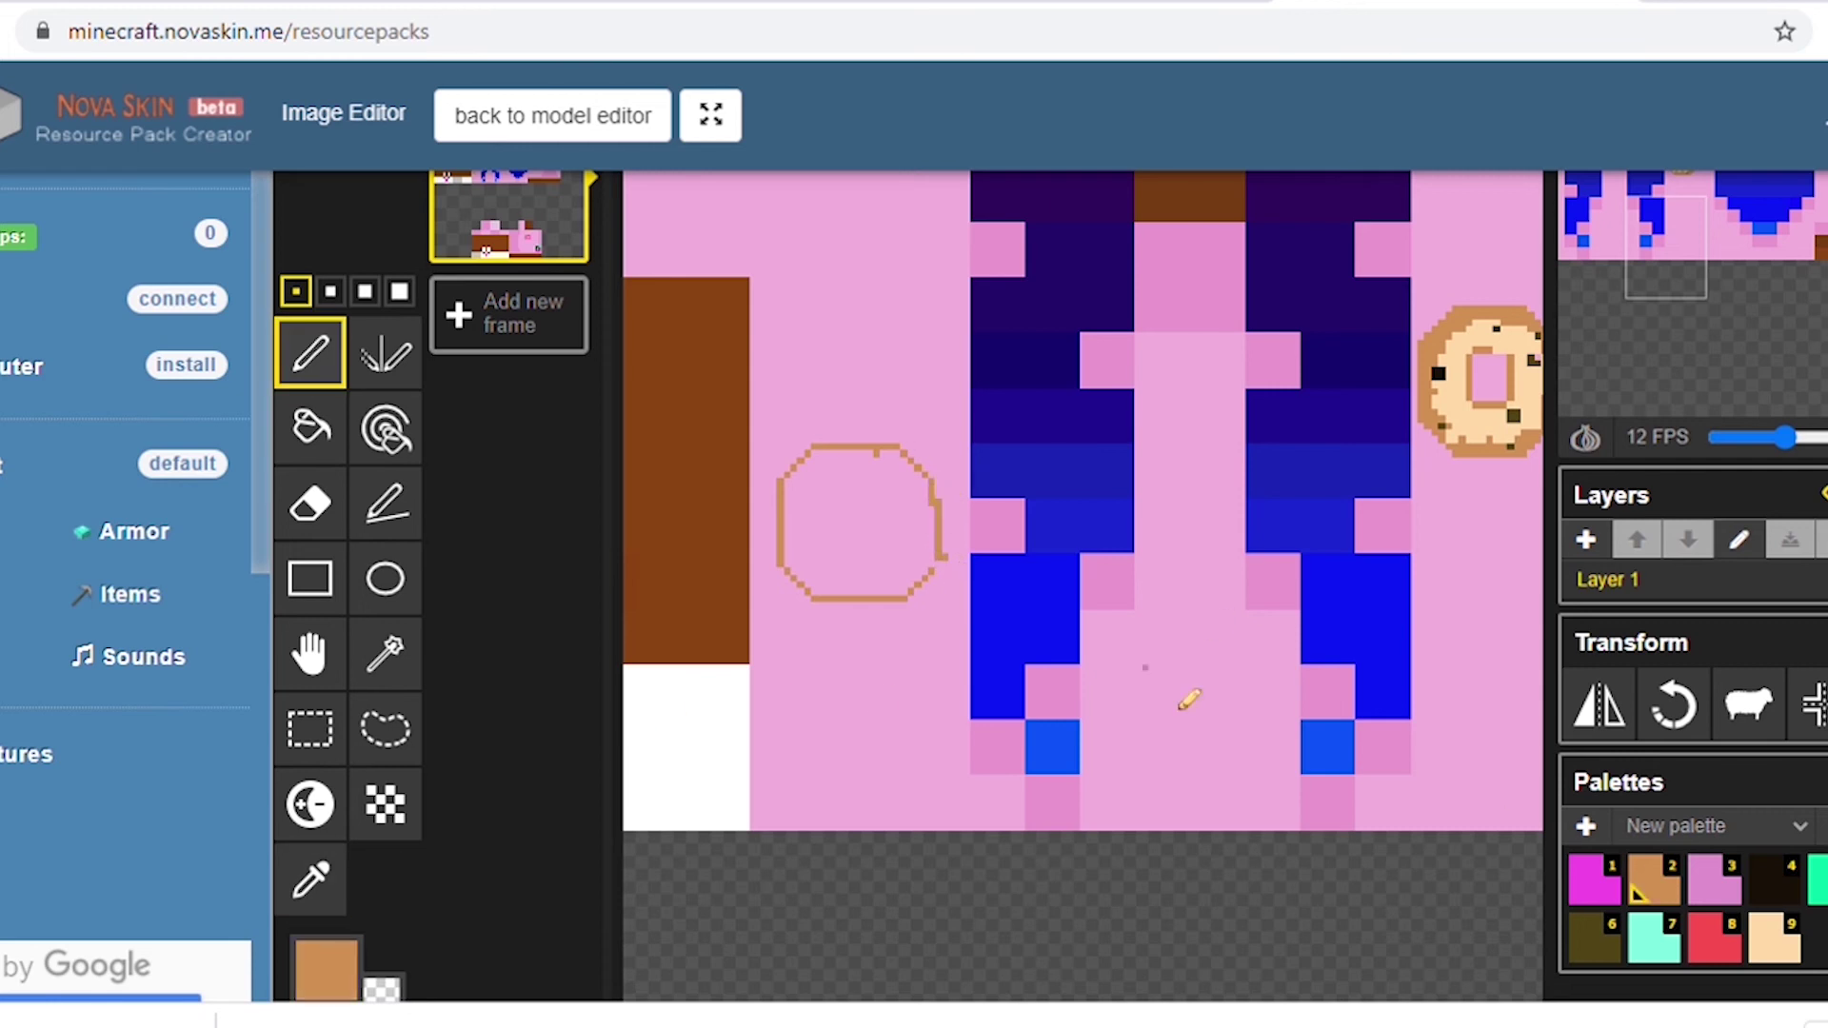
# Erase the bulging right side of the fifth donut's outline with the cloth pink and redraw it in brown as a tighter curve.
pyautogui.keyDown('alt'); pyautogui.click(1180, 709); pyautogui.keyUp('alt')
pyautogui.moveTo(936, 504)
pyautogui.mouseDown()
pyautogui.moveTo(943, 571)
pyautogui.moveTo(906, 597)
pyautogui.moveTo(912, 579)
pyautogui.mouseUp()
pyautogui.click(1649, 877)
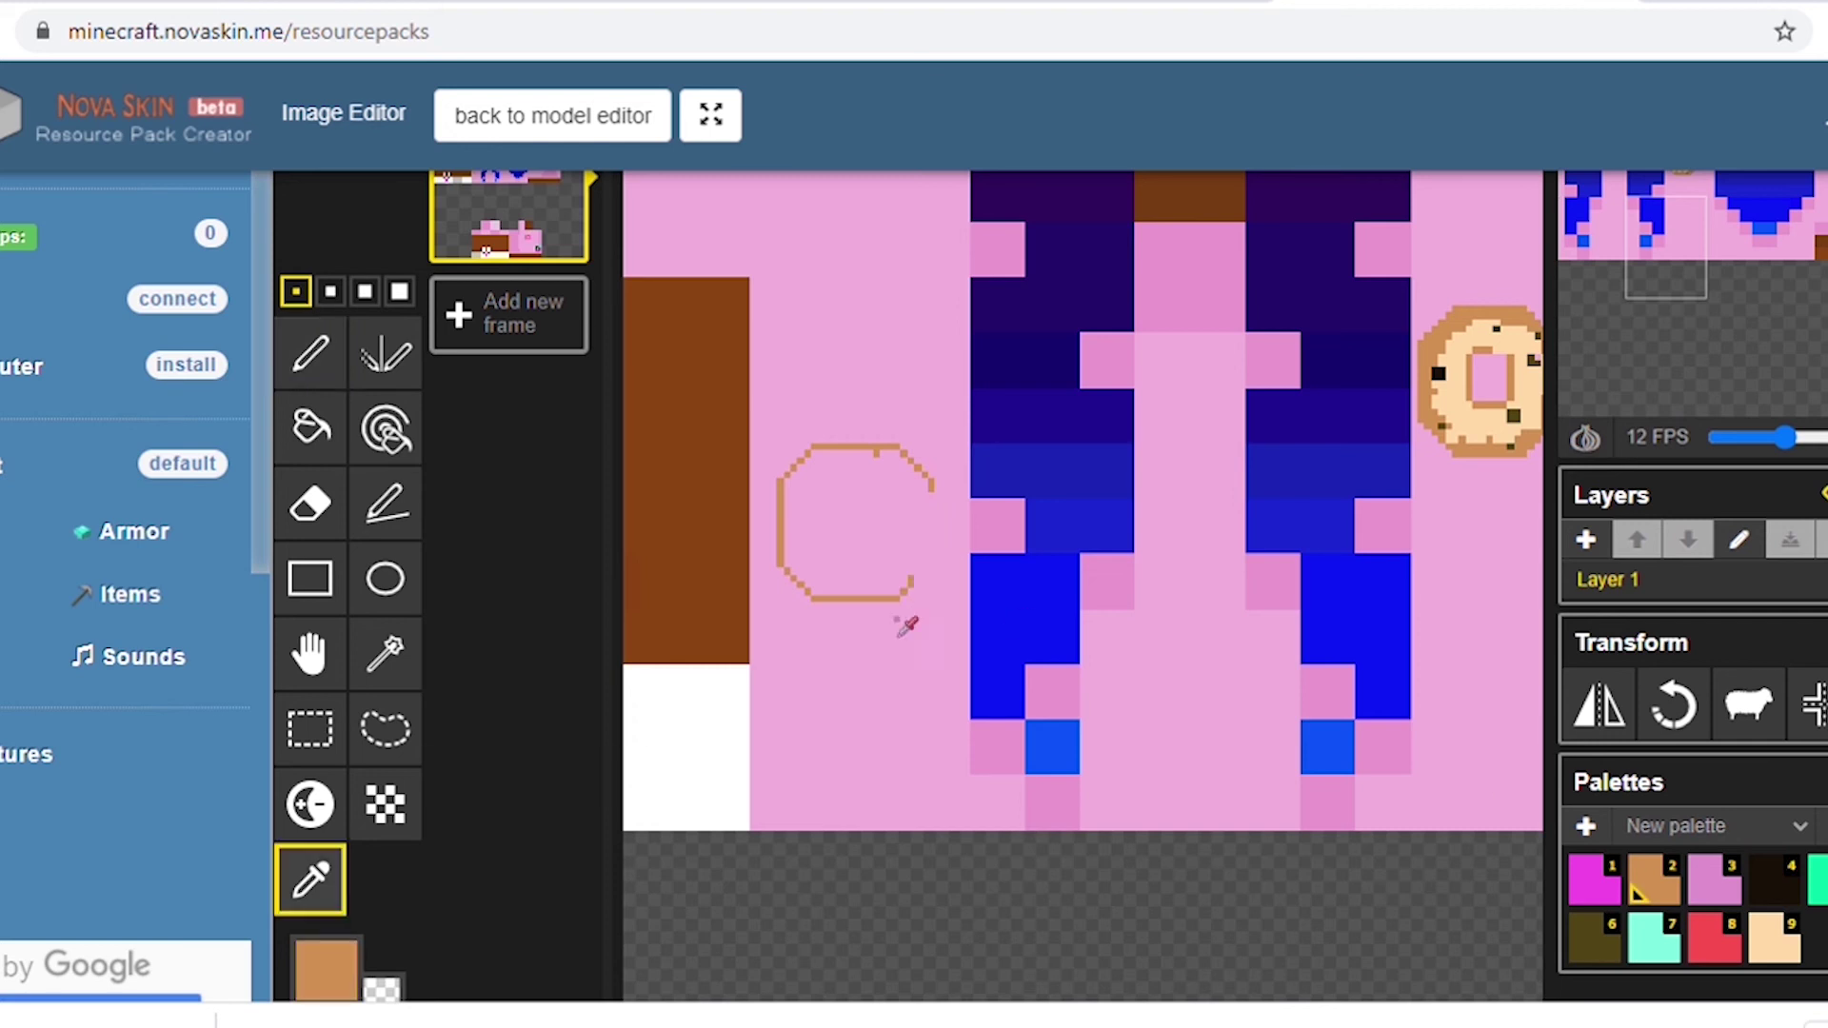
pyautogui.keyDown('alt'); pyautogui.click(897, 614); pyautogui.keyUp('alt')
pyautogui.press('2')
pyautogui.moveTo(935, 493); pyautogui.dragTo(932, 567)
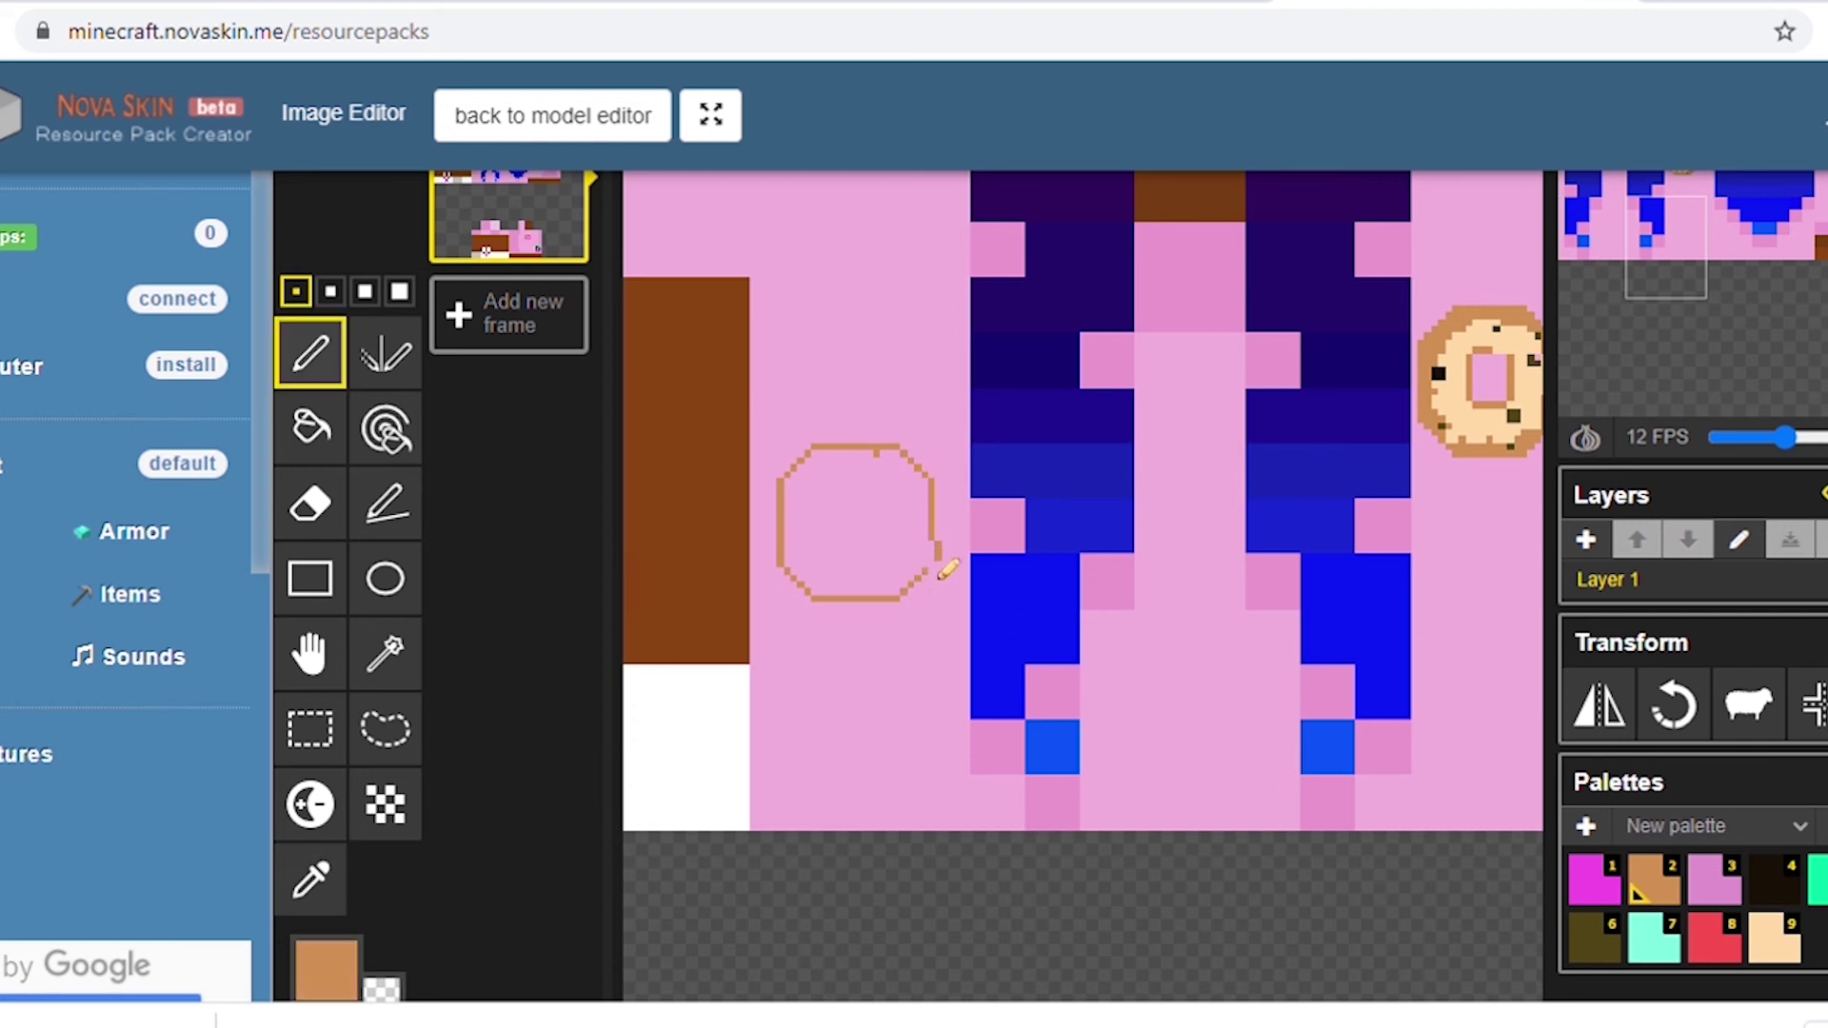
# Clean up the fifth donut's rim and draw a small rectangular brown hole at its centre, tidying stray pixels in pink.
pyautogui.keyDown('alt'); pyautogui.click(844, 716); pyautogui.keyUp('alt')
pyautogui.press('2')
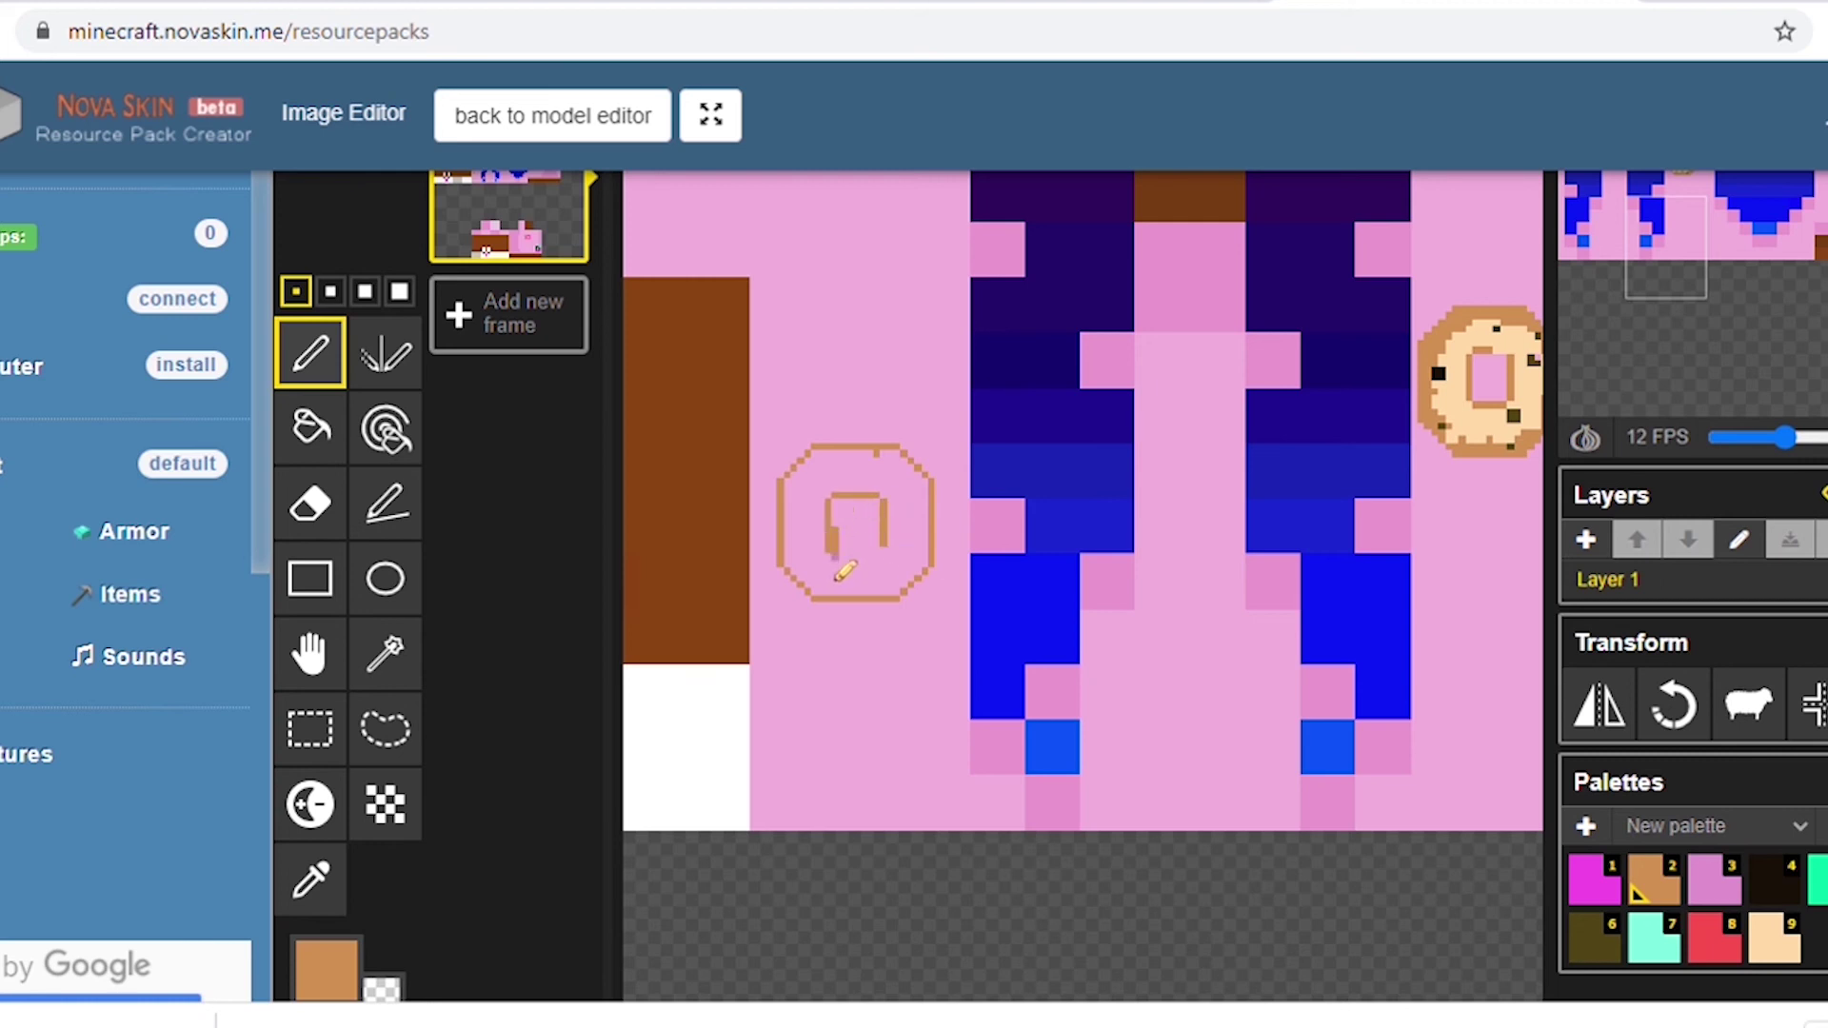
pyautogui.moveTo(845, 569); pyautogui.dragTo(886, 545)
pyautogui.keyDown('alt'); pyautogui.click(857, 657); pyautogui.keyUp('alt')
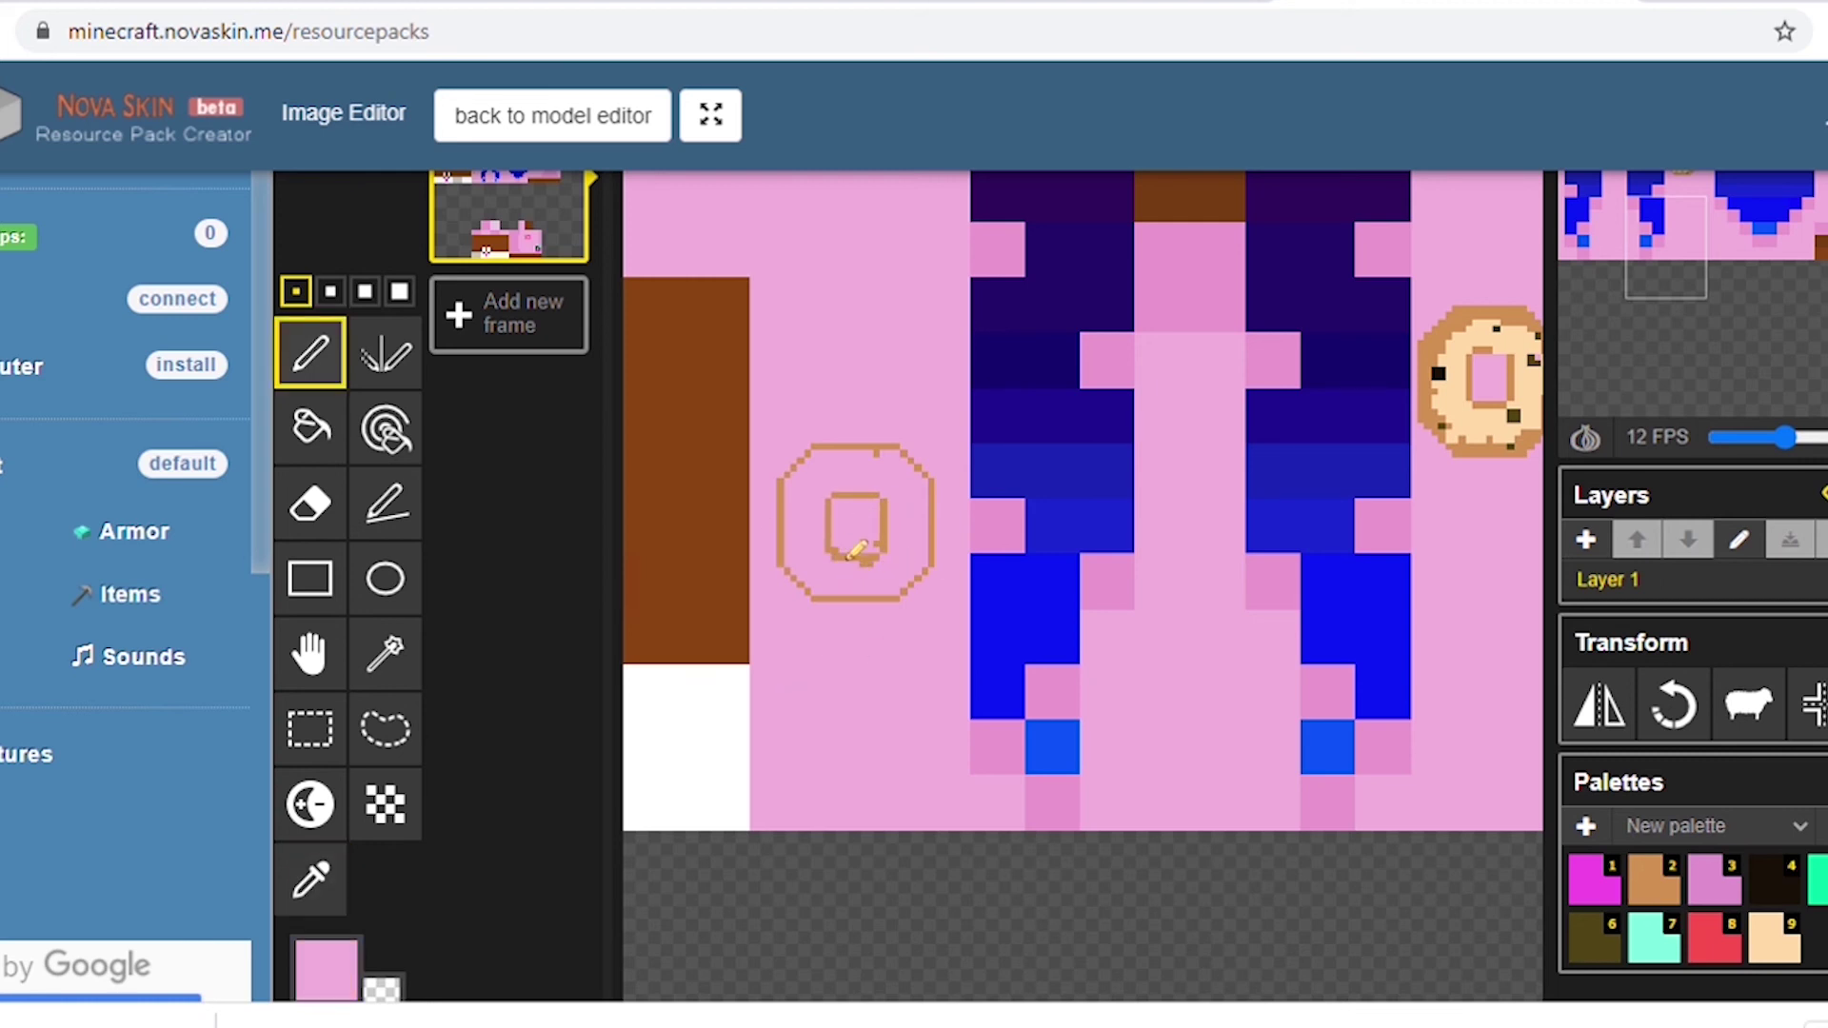
# Fill the fifth donut's ring with magenta icing, starting along the rim and finishing with a 3-pixel pen.
pyautogui.press('1')
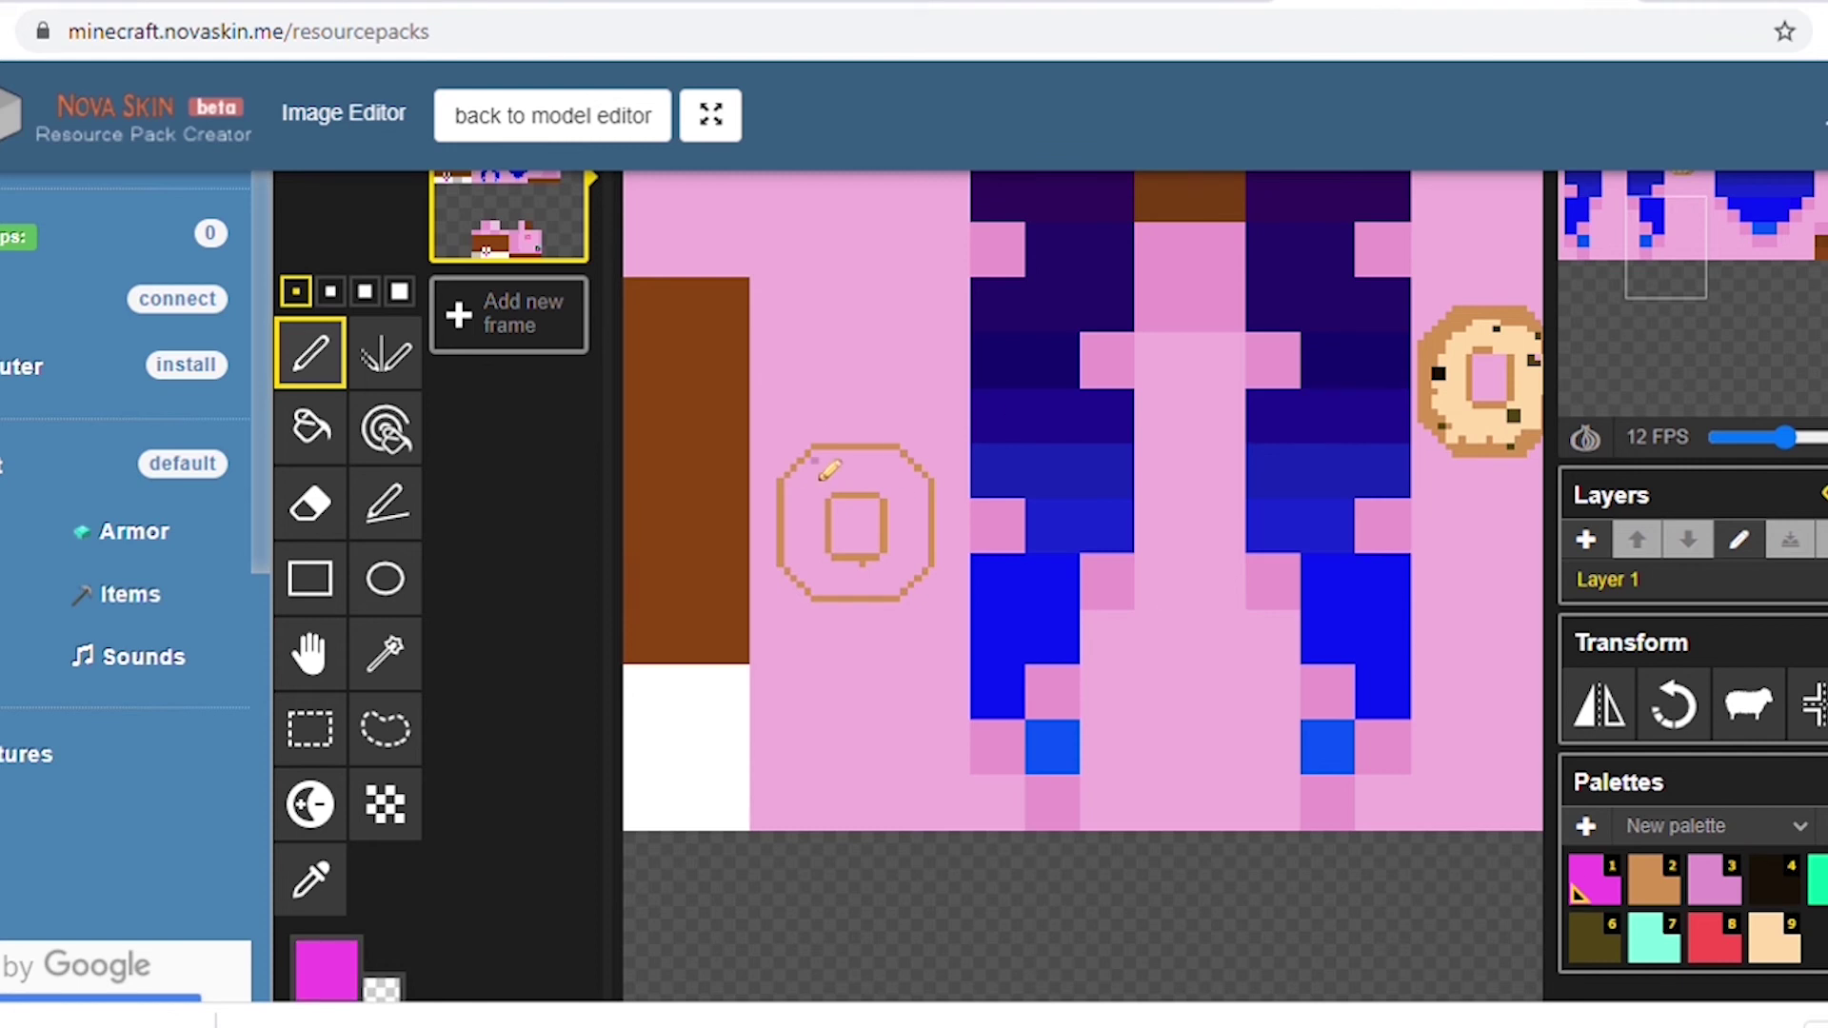
pyautogui.scroll(-5, 821, 479)
pyautogui.scroll(6, 805, 276)
pyautogui.scroll(-6, 1730, 482)
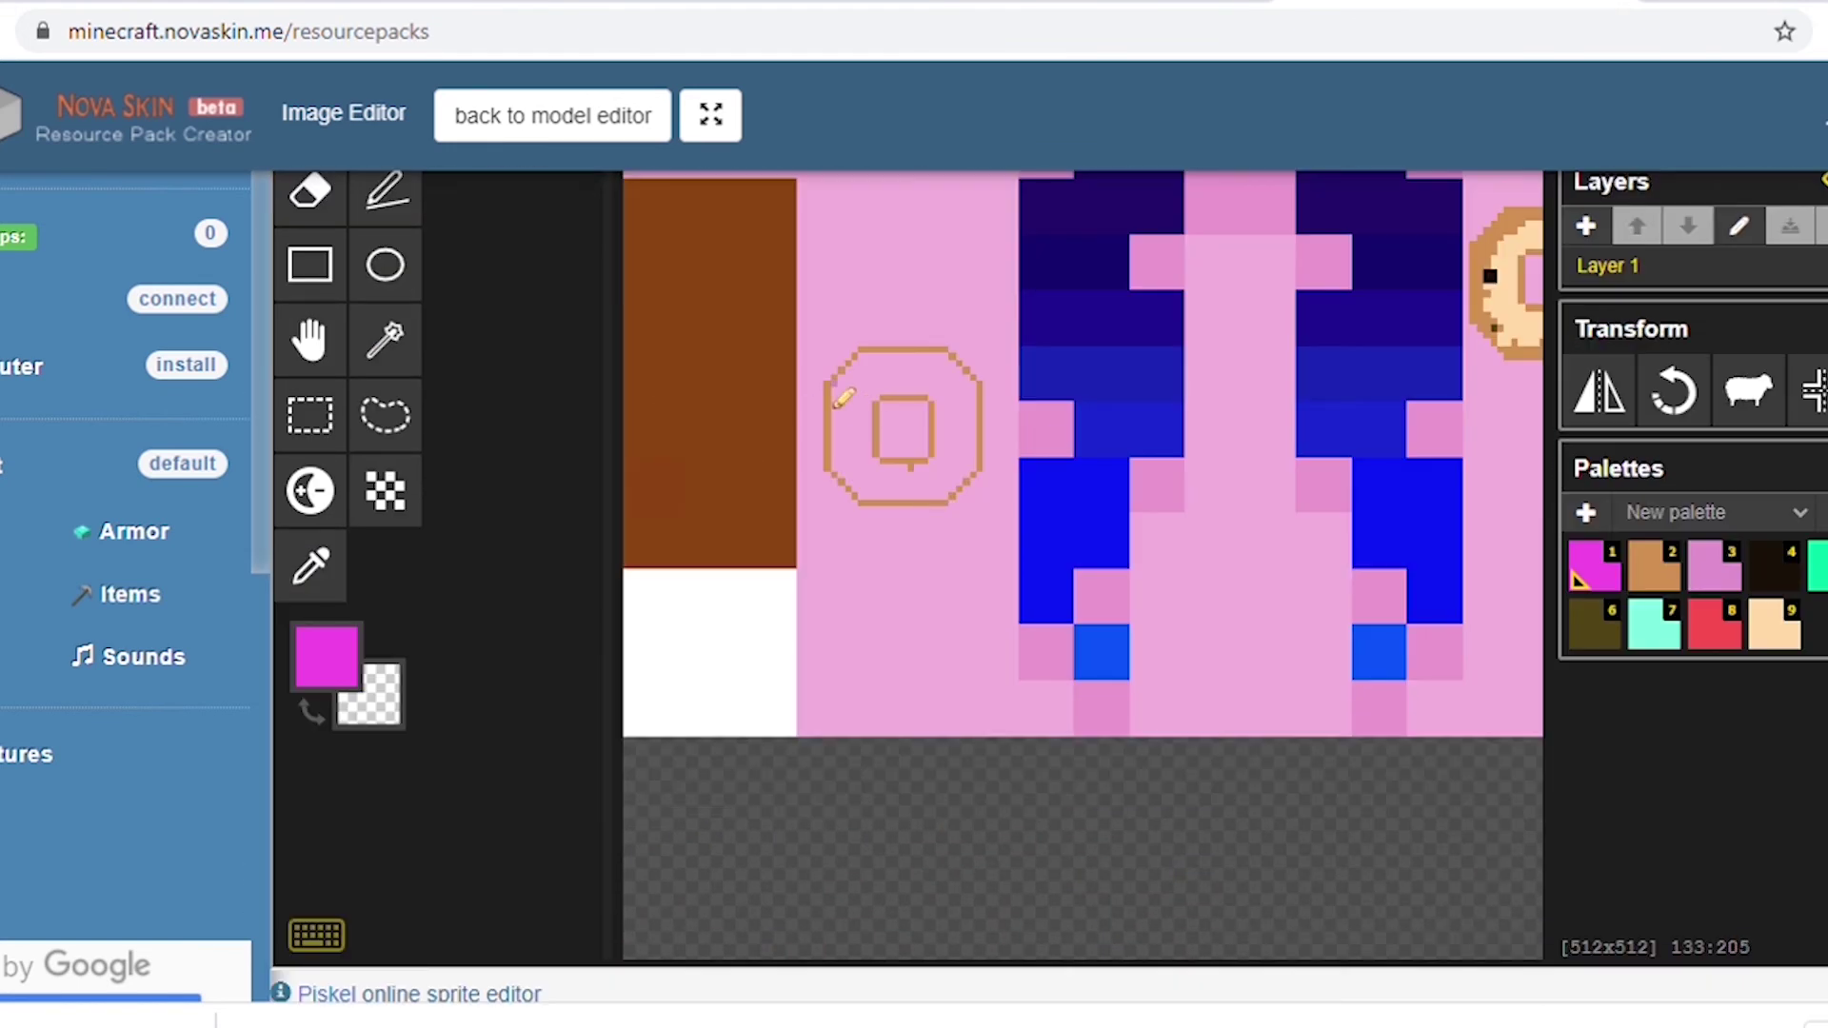
pyautogui.moveTo(835, 408); pyautogui.dragTo(838, 440)
pyautogui.scroll(3, 533, 400)
pyautogui.click(365, 291)
pyautogui.moveTo(840, 732)
pyautogui.mouseDown()
pyautogui.moveTo(940, 703)
pyautogui.moveTo(968, 732)
pyautogui.moveTo(947, 760)
pyautogui.moveTo(944, 721)
pyautogui.moveTo(854, 712)
pyautogui.moveTo(871, 714)
pyautogui.moveTo(843, 787)
pyautogui.moveTo(863, 782)
pyautogui.moveTo(875, 812)
pyautogui.moveTo(864, 797)
pyautogui.moveTo(939, 808)
pyautogui.moveTo(898, 818)
pyautogui.moveTo(953, 802)
pyautogui.moveTo(967, 725)
pyautogui.mouseUp()
pyautogui.press(']')
# Dot green, red and light aqua sprinkles over the fifth donut's magenta icing with a 1-pixel pen.
pyautogui.click(1817, 878)
pyautogui.click(296, 292)
pyautogui.click(868, 692)
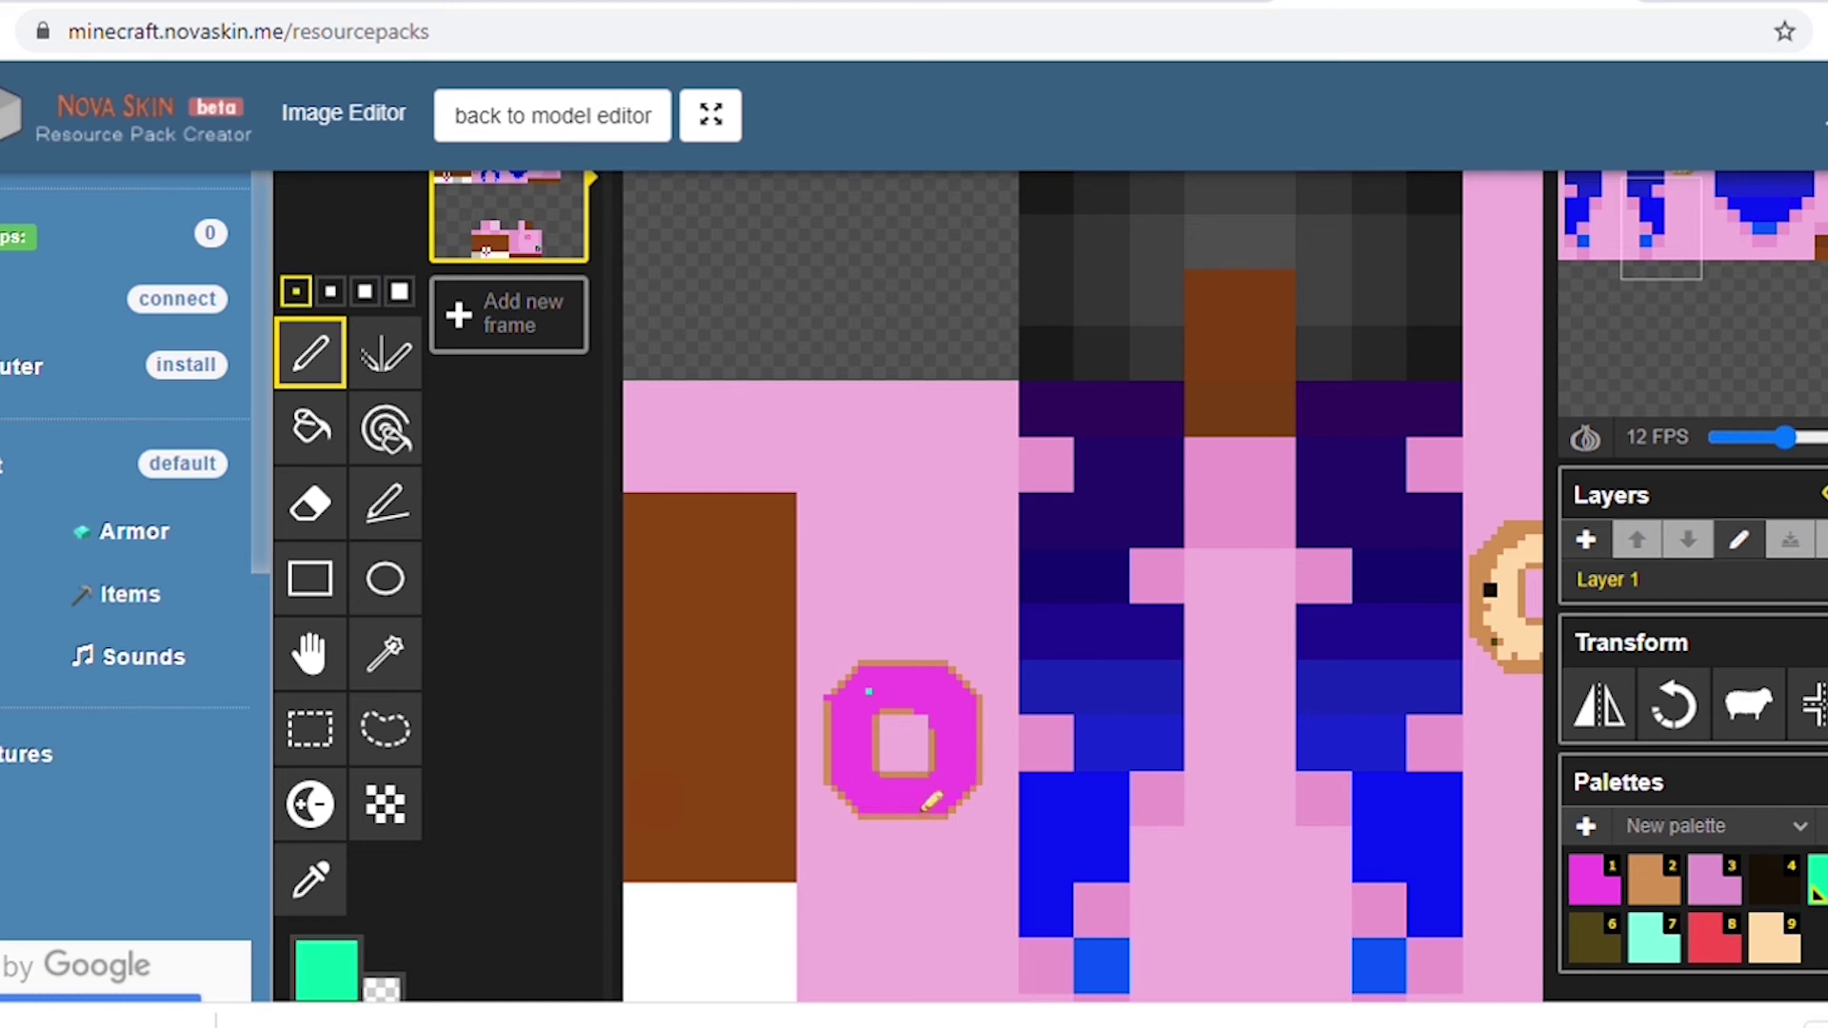
pyautogui.click(1695, 946)
pyautogui.press('7')
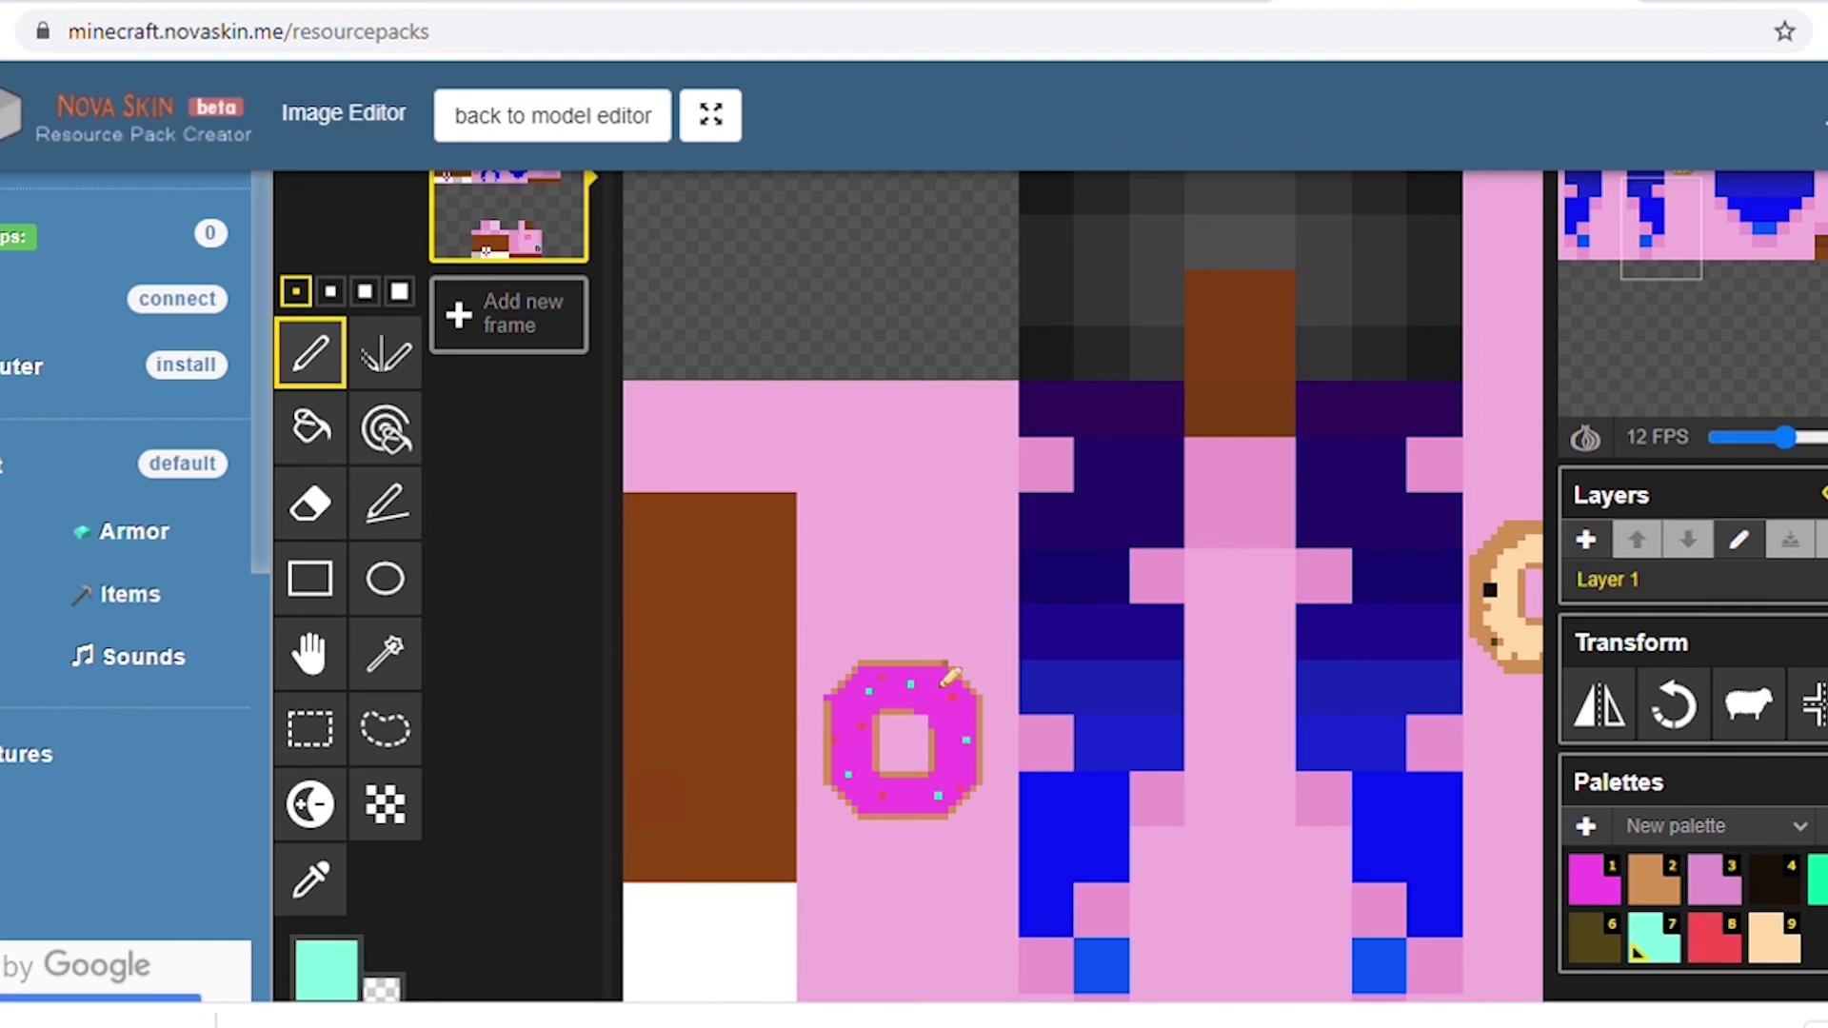
# Add a yellow-green colour to the custom palette and dot the magenta donut with yellow sprinkles.
pyautogui.scroll(-3, 857, 736)
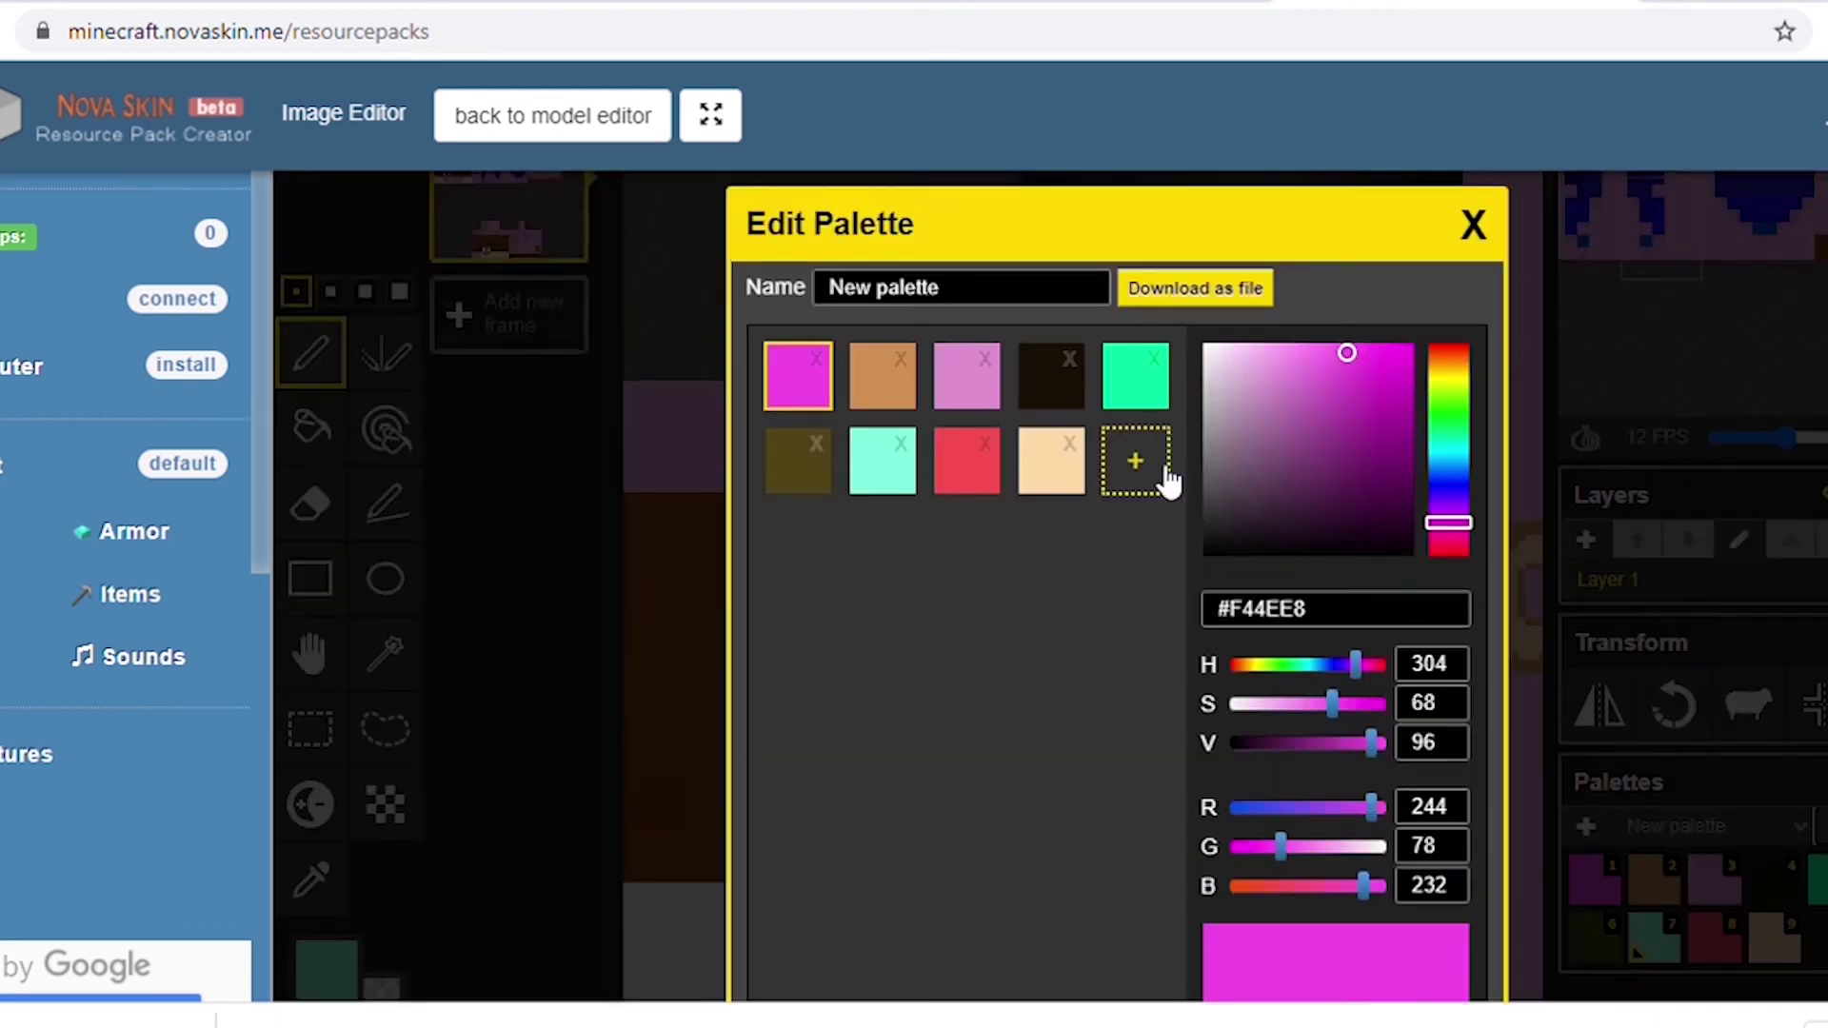
pyautogui.click(1164, 476)
pyautogui.moveTo(1448, 518); pyautogui.dragTo(1477, 396)
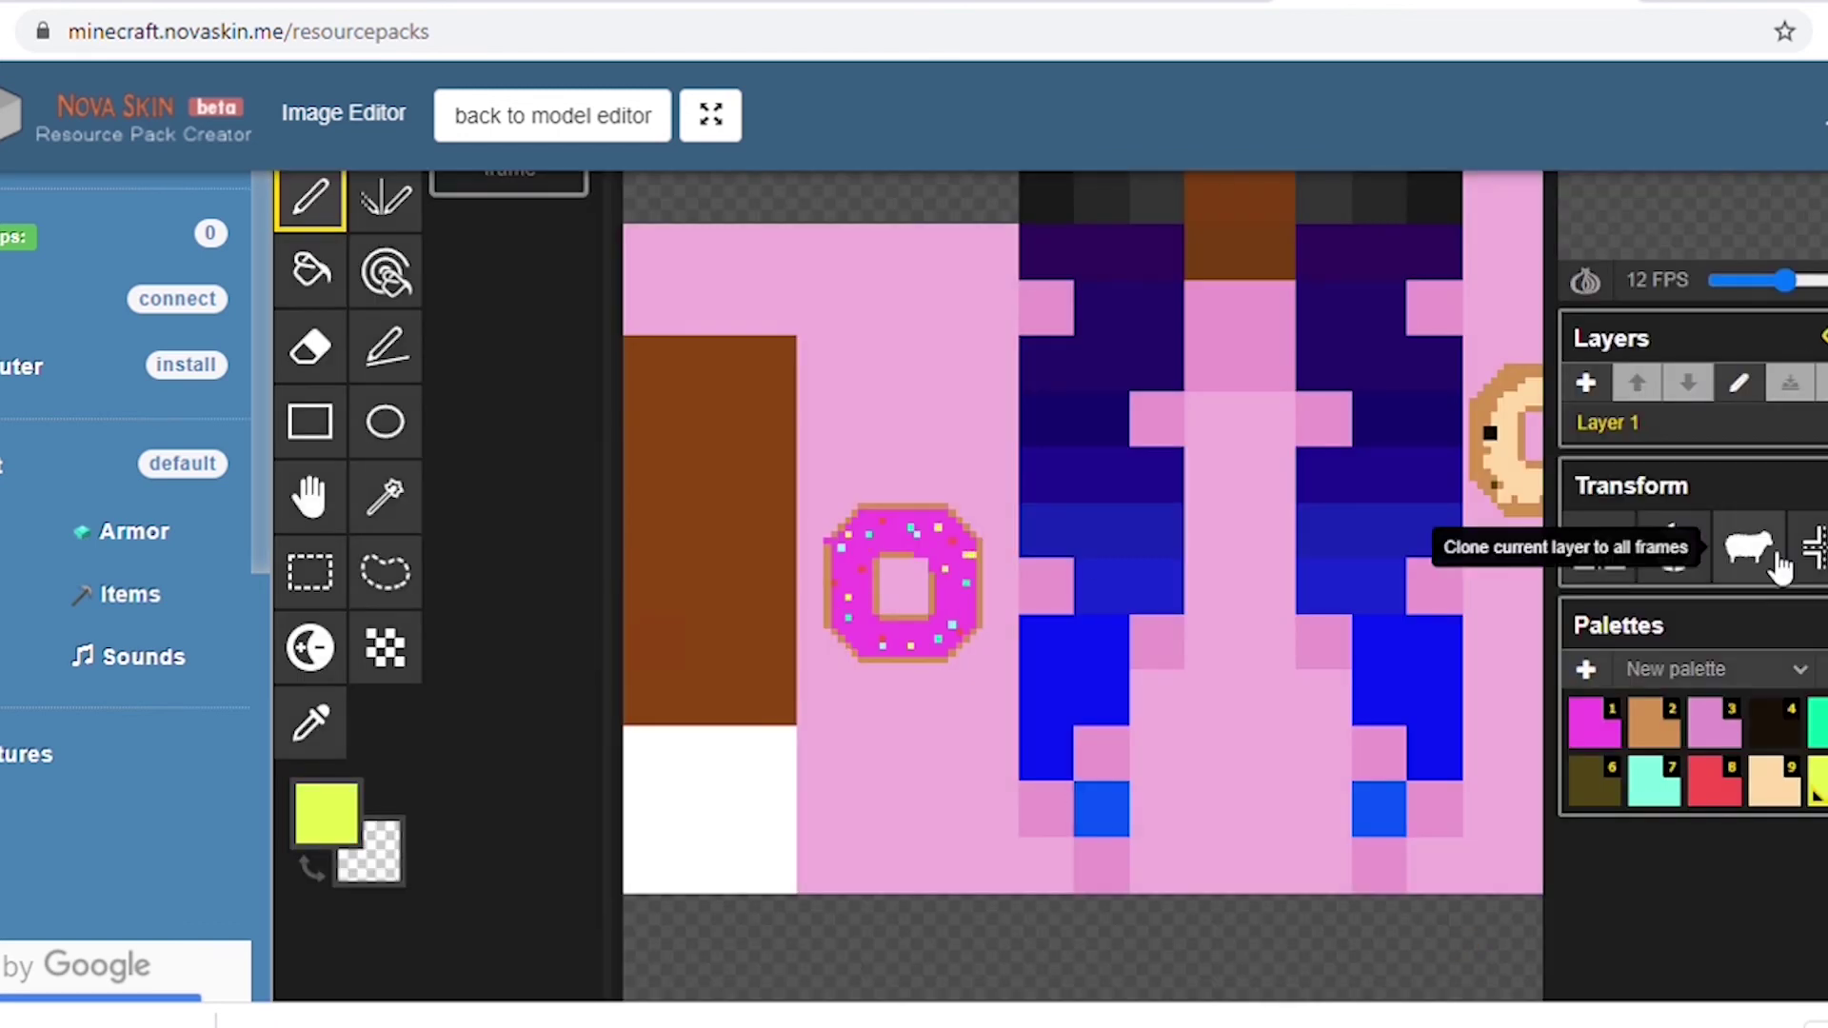
# Outline a sixth donut with a small square hole in magenta on the cloth between the two blue hair tips.
pyautogui.scroll(-3, 1726, 677)
pyautogui.press('1')
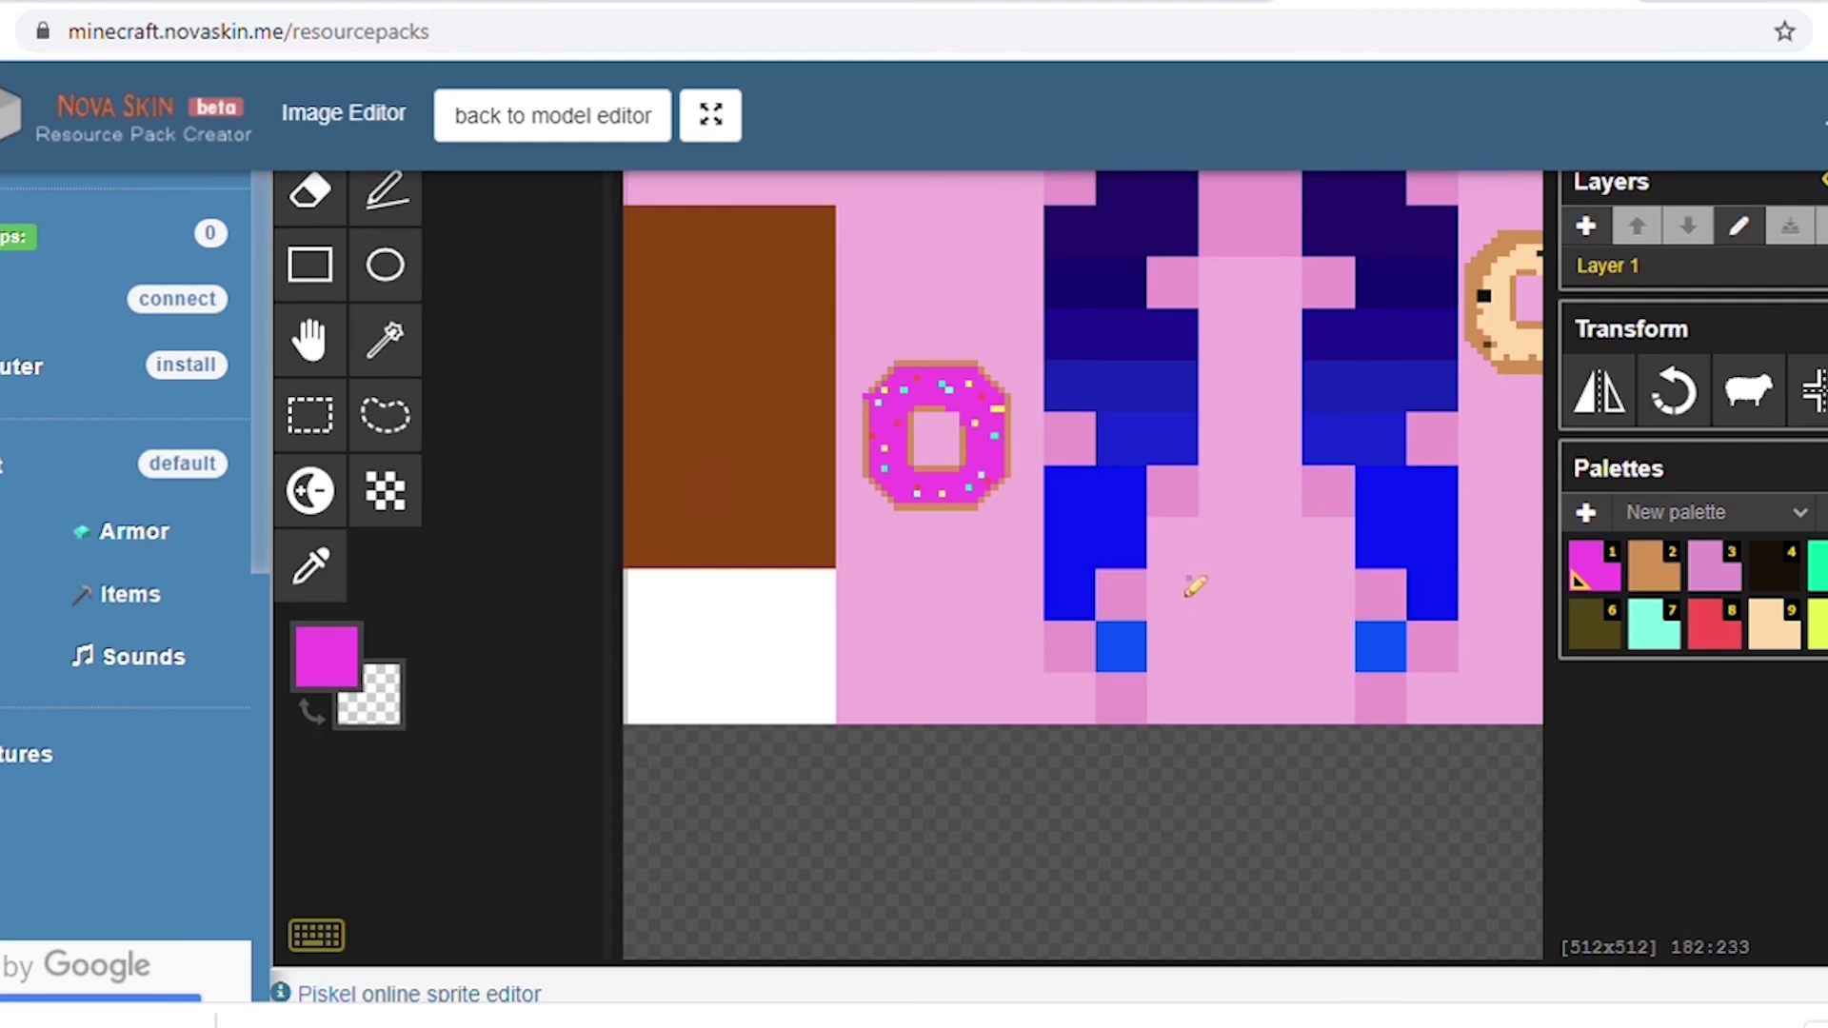
pyautogui.moveTo(1183, 564); pyautogui.dragTo(1183, 640)
pyautogui.moveTo(1245, 687)
pyautogui.mouseDown()
pyautogui.moveTo(1293, 668)
pyautogui.moveTo(1325, 636)
pyautogui.moveTo(1325, 565)
pyautogui.moveTo(1197, 549)
pyautogui.moveTo(1313, 553)
pyautogui.moveTo(1281, 526)
pyautogui.moveTo(1248, 537)
pyautogui.moveTo(1236, 627)
pyautogui.moveTo(1280, 628)
pyautogui.moveTo(1284, 646)
pyautogui.moveTo(1280, 621)
pyautogui.moveTo(1230, 605)
pyautogui.moveTo(1284, 583)
pyautogui.mouseUp()
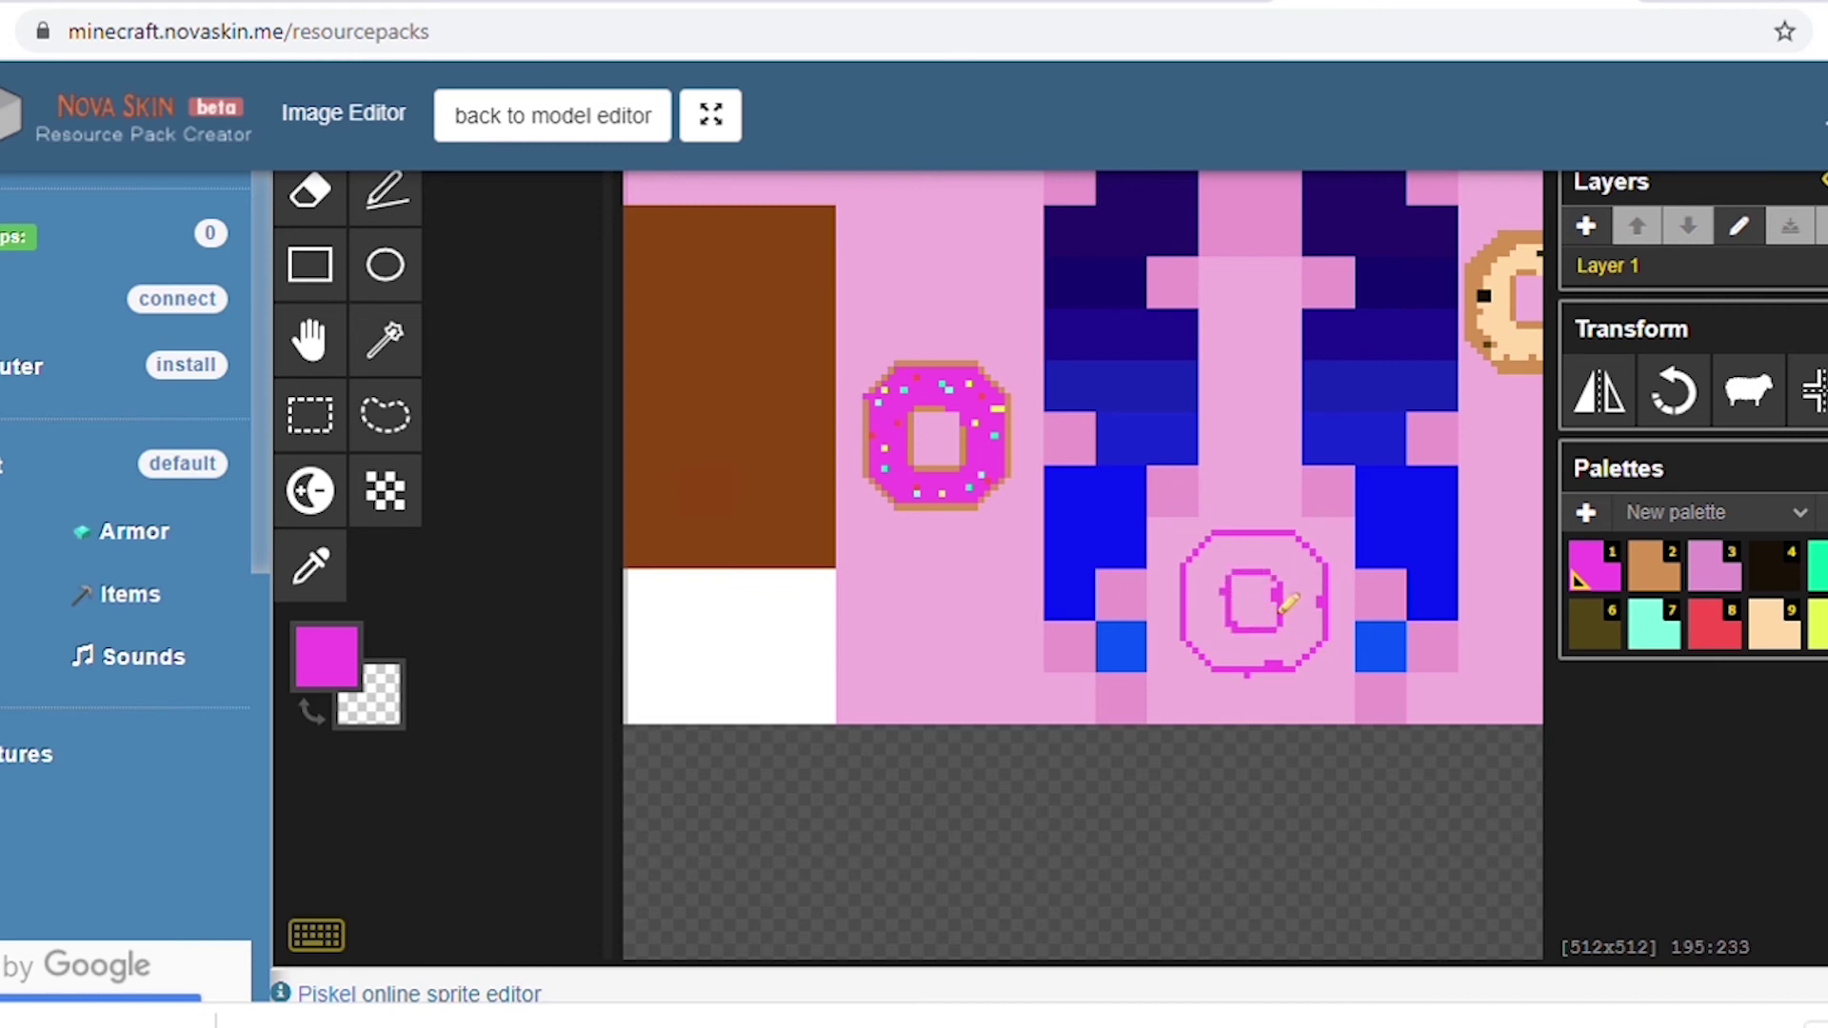
# Cover the upper half of the sixth donut with dark chocolate icing that drips down on both sides of the hole.
pyautogui.scroll(-4, 1396, 388)
pyautogui.scroll(5, 1396, 388)
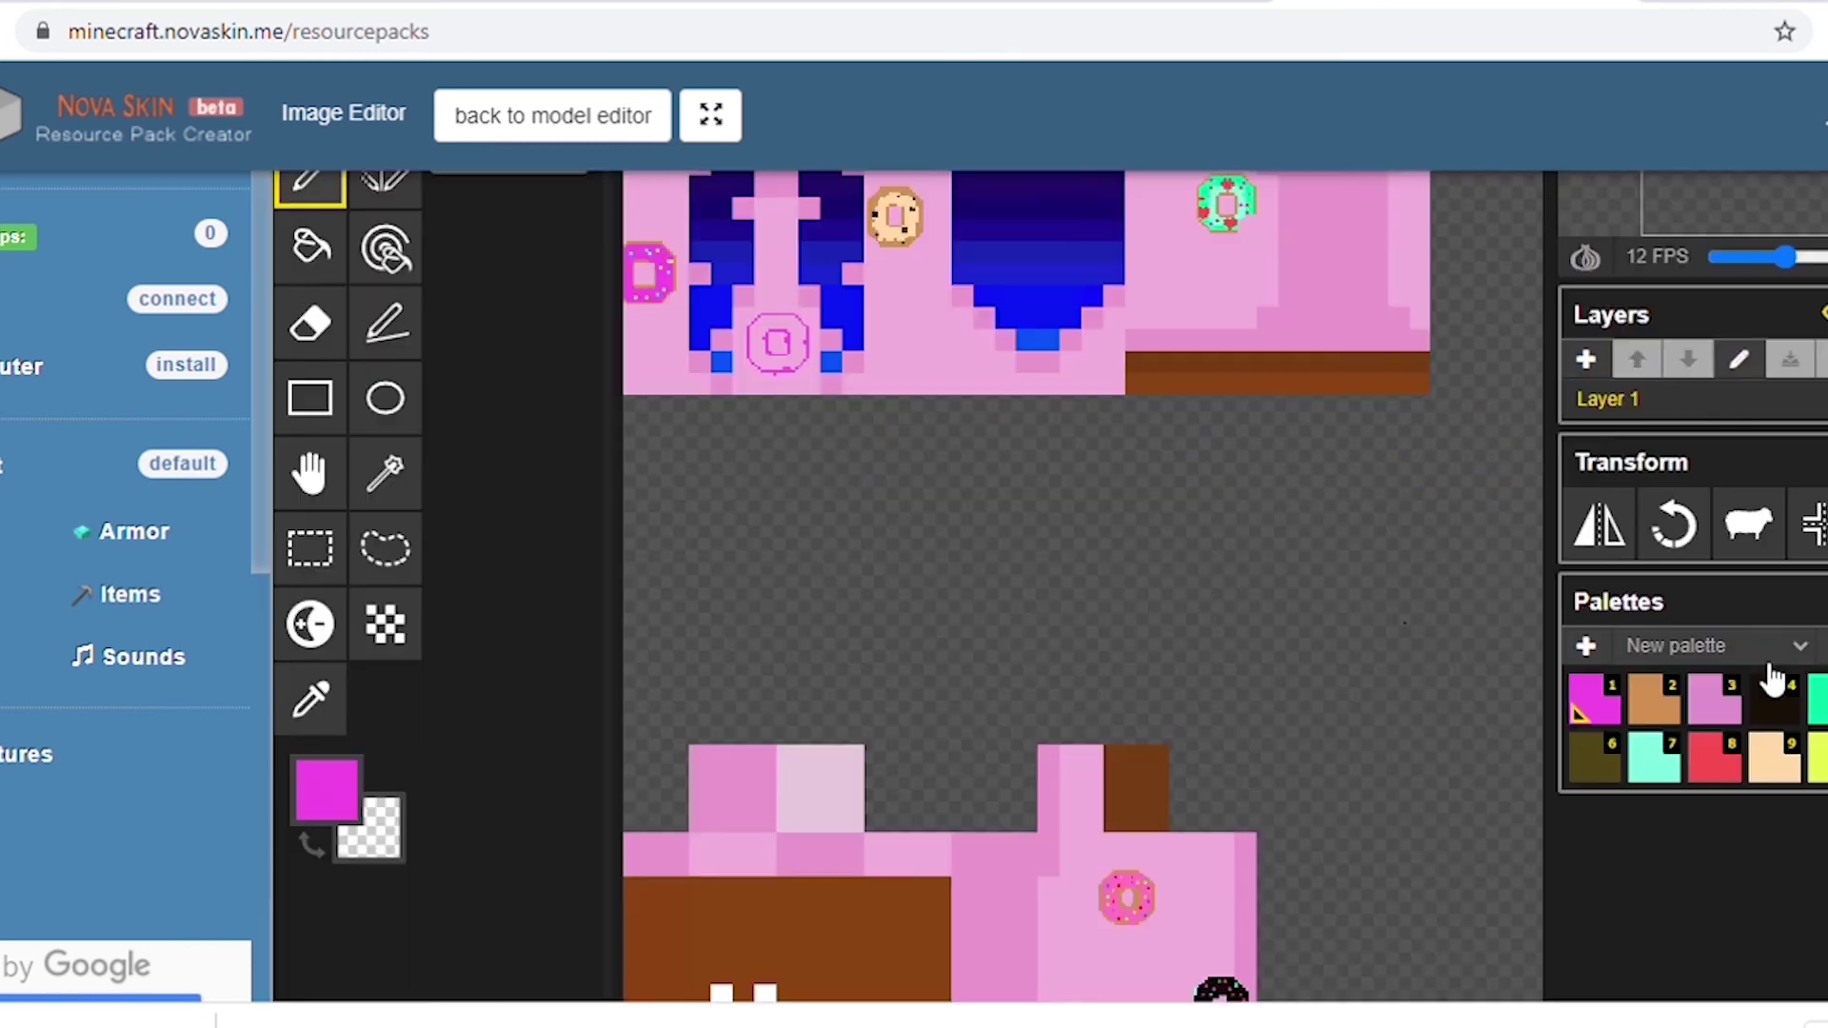
pyautogui.click(1772, 677)
pyautogui.scroll(-3, 1396, 388)
pyautogui.scroll(5, 1014, 748)
pyautogui.scroll(3, 1047, 667)
pyautogui.moveTo(1028, 495)
pyautogui.mouseDown()
pyautogui.moveTo(1049, 459)
pyautogui.moveTo(1184, 458)
pyautogui.moveTo(1207, 551)
pyautogui.moveTo(1169, 564)
pyautogui.moveTo(1153, 512)
pyautogui.moveTo(1045, 535)
pyautogui.moveTo(1055, 562)
pyautogui.moveTo(1125, 485)
pyautogui.moveTo(1048, 477)
pyautogui.moveTo(1076, 443)
pyautogui.moveTo(1081, 514)
pyautogui.moveTo(1057, 491)
pyautogui.moveTo(1086, 538)
pyautogui.moveTo(1081, 505)
pyautogui.mouseUp()
pyautogui.scroll(2, 1092, 638)
pyautogui.moveTo(1093, 645)
pyautogui.mouseDown()
pyautogui.moveTo(1170, 648)
pyautogui.moveTo(1115, 629)
pyautogui.moveTo(1161, 627)
pyautogui.moveTo(1189, 657)
pyautogui.moveTo(1204, 642)
pyautogui.moveTo(1203, 678)
pyautogui.moveTo(1156, 710)
pyautogui.mouseUp()
# Dot red and magenta sprinkles on the sixth donut's chocolate icing with a 1-pixel pen.
pyautogui.click(296, 292)
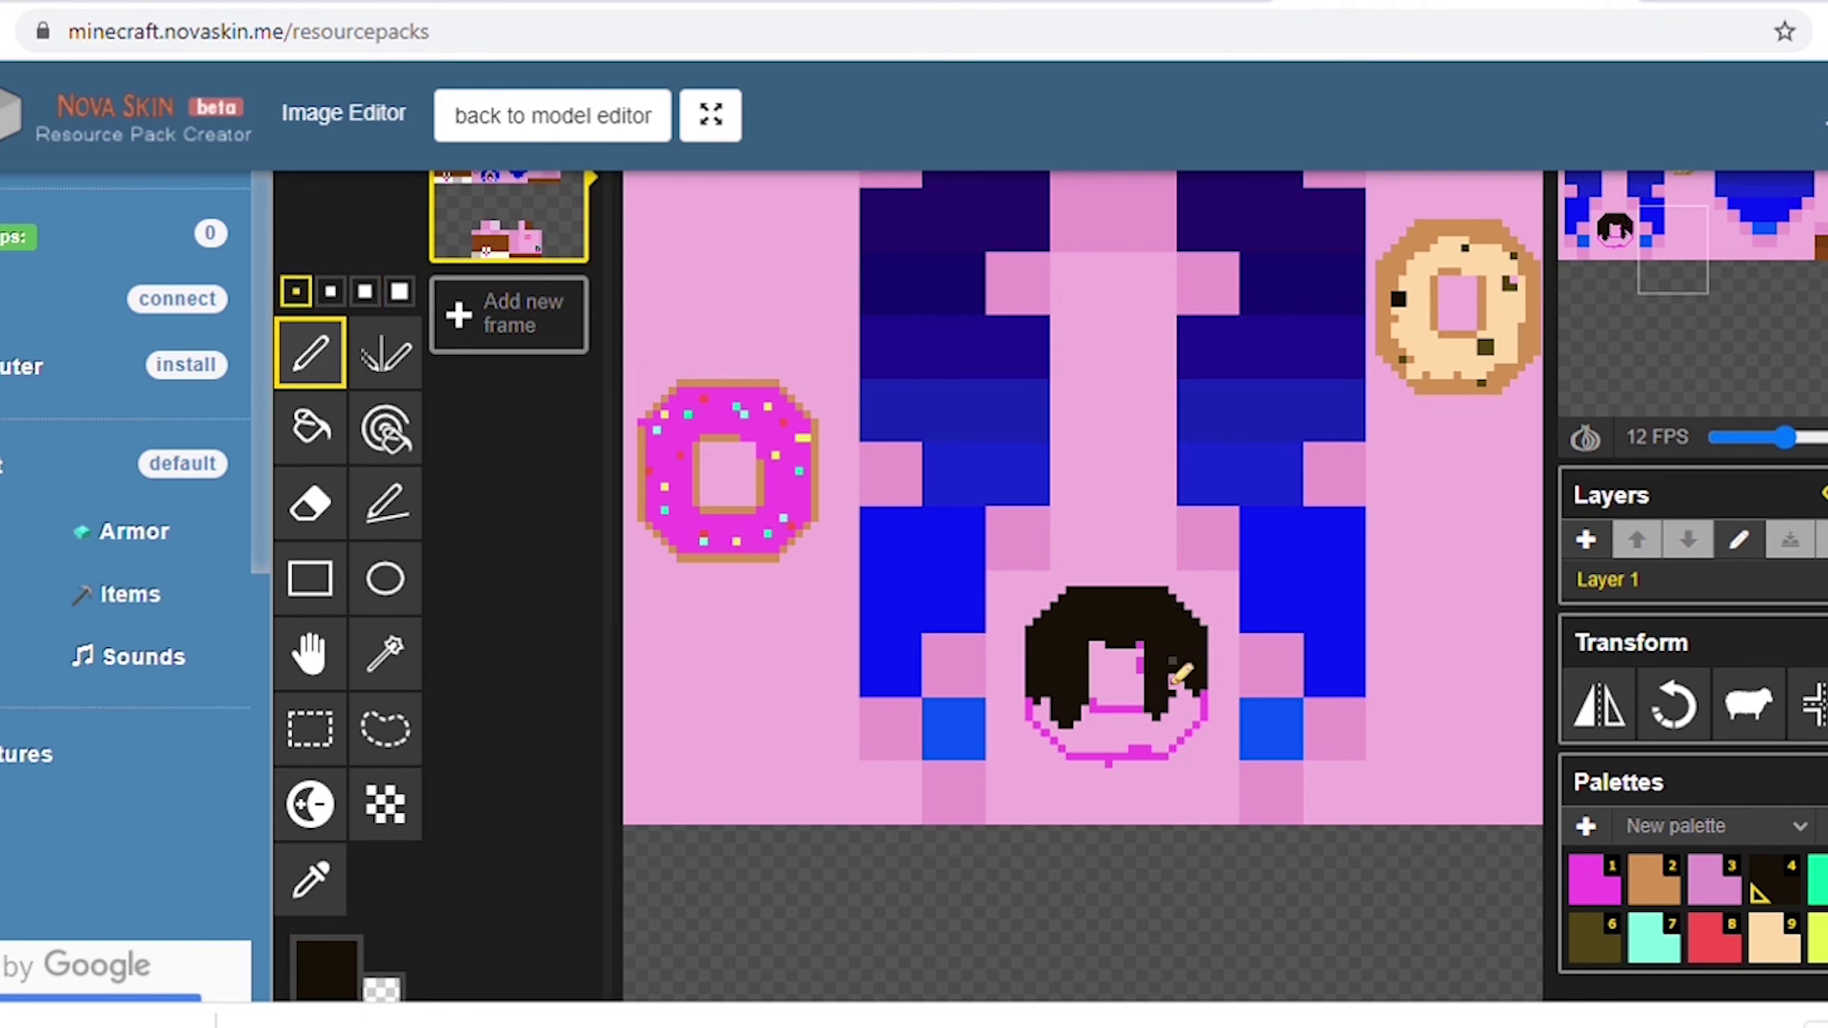
pyautogui.click(1714, 950)
pyautogui.click(1165, 629)
pyautogui.click(1140, 598)
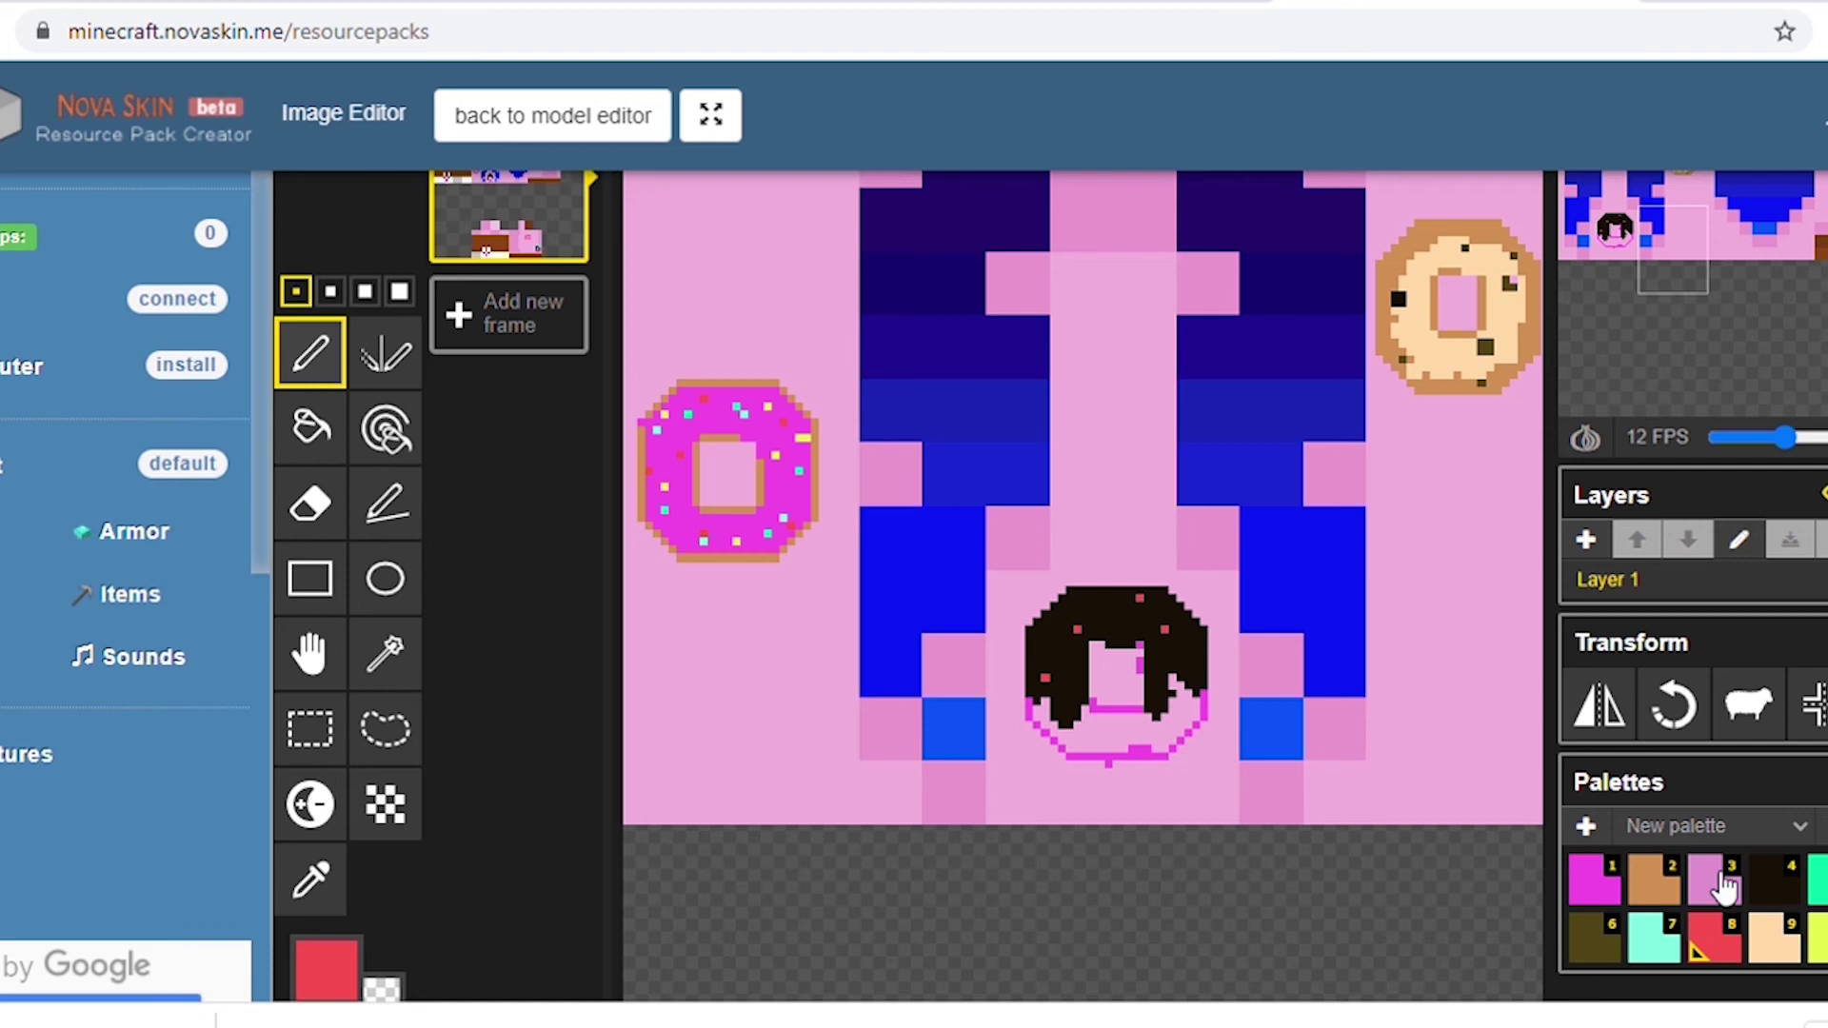
pyautogui.click(1595, 881)
pyautogui.click(1093, 605)
# Add green and yellow sprinkles across the sixth donut's chocolate icing.
pyautogui.click(1815, 879)
pyautogui.click(1165, 686)
pyautogui.click(1125, 630)
pyautogui.click(1077, 709)
pyautogui.click(1055, 630)
pyautogui.click(1711, 938)
pyautogui.click(1815, 938)
pyautogui.click(1188, 637)
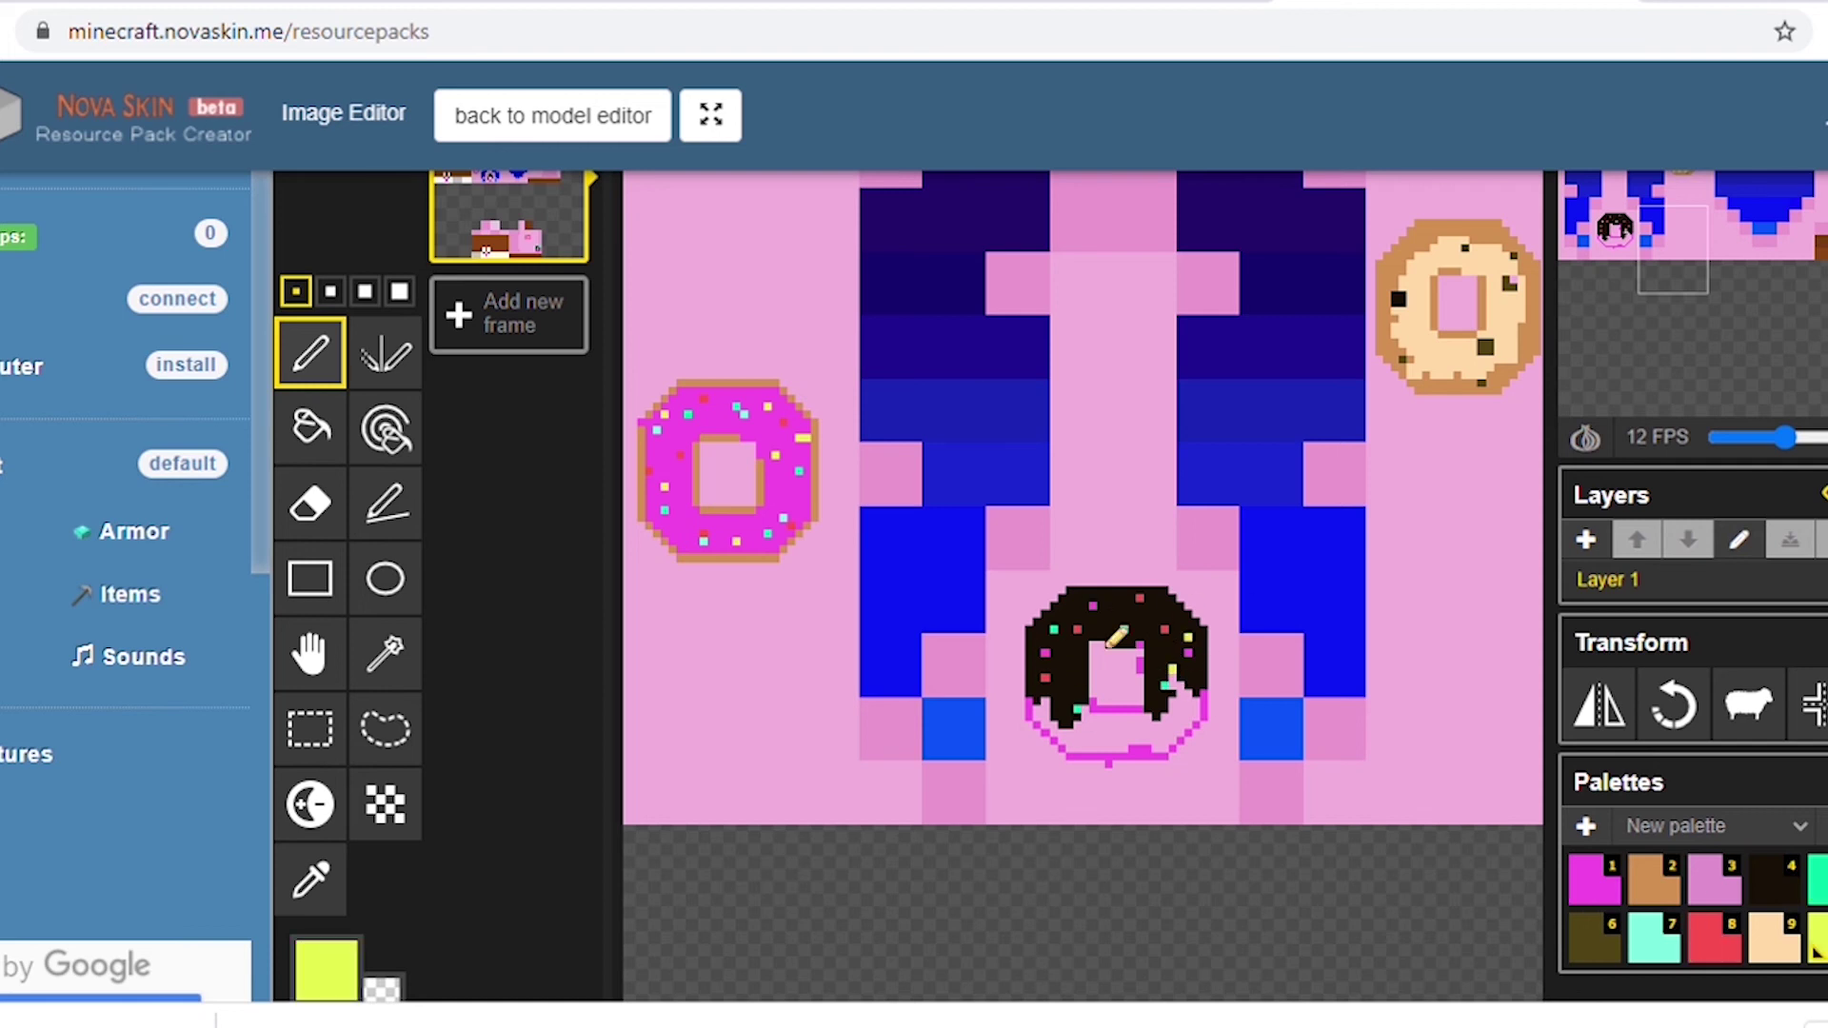
pyautogui.click(1085, 677)
# Fill the lower half of the sixth donut below the chocolate drips with magenta.
pyautogui.click(1595, 881)
pyautogui.moveTo(1047, 712)
pyautogui.mouseDown()
pyautogui.moveTo(1133, 768)
pyautogui.moveTo(1174, 679)
pyautogui.moveTo(1088, 753)
pyautogui.moveTo(1174, 755)
pyautogui.moveTo(1177, 703)
pyautogui.moveTo(1180, 745)
pyautogui.moveTo(1155, 768)
pyautogui.moveTo(1105, 764)
pyautogui.moveTo(1111, 743)
pyautogui.moveTo(1194, 730)
pyautogui.mouseUp()
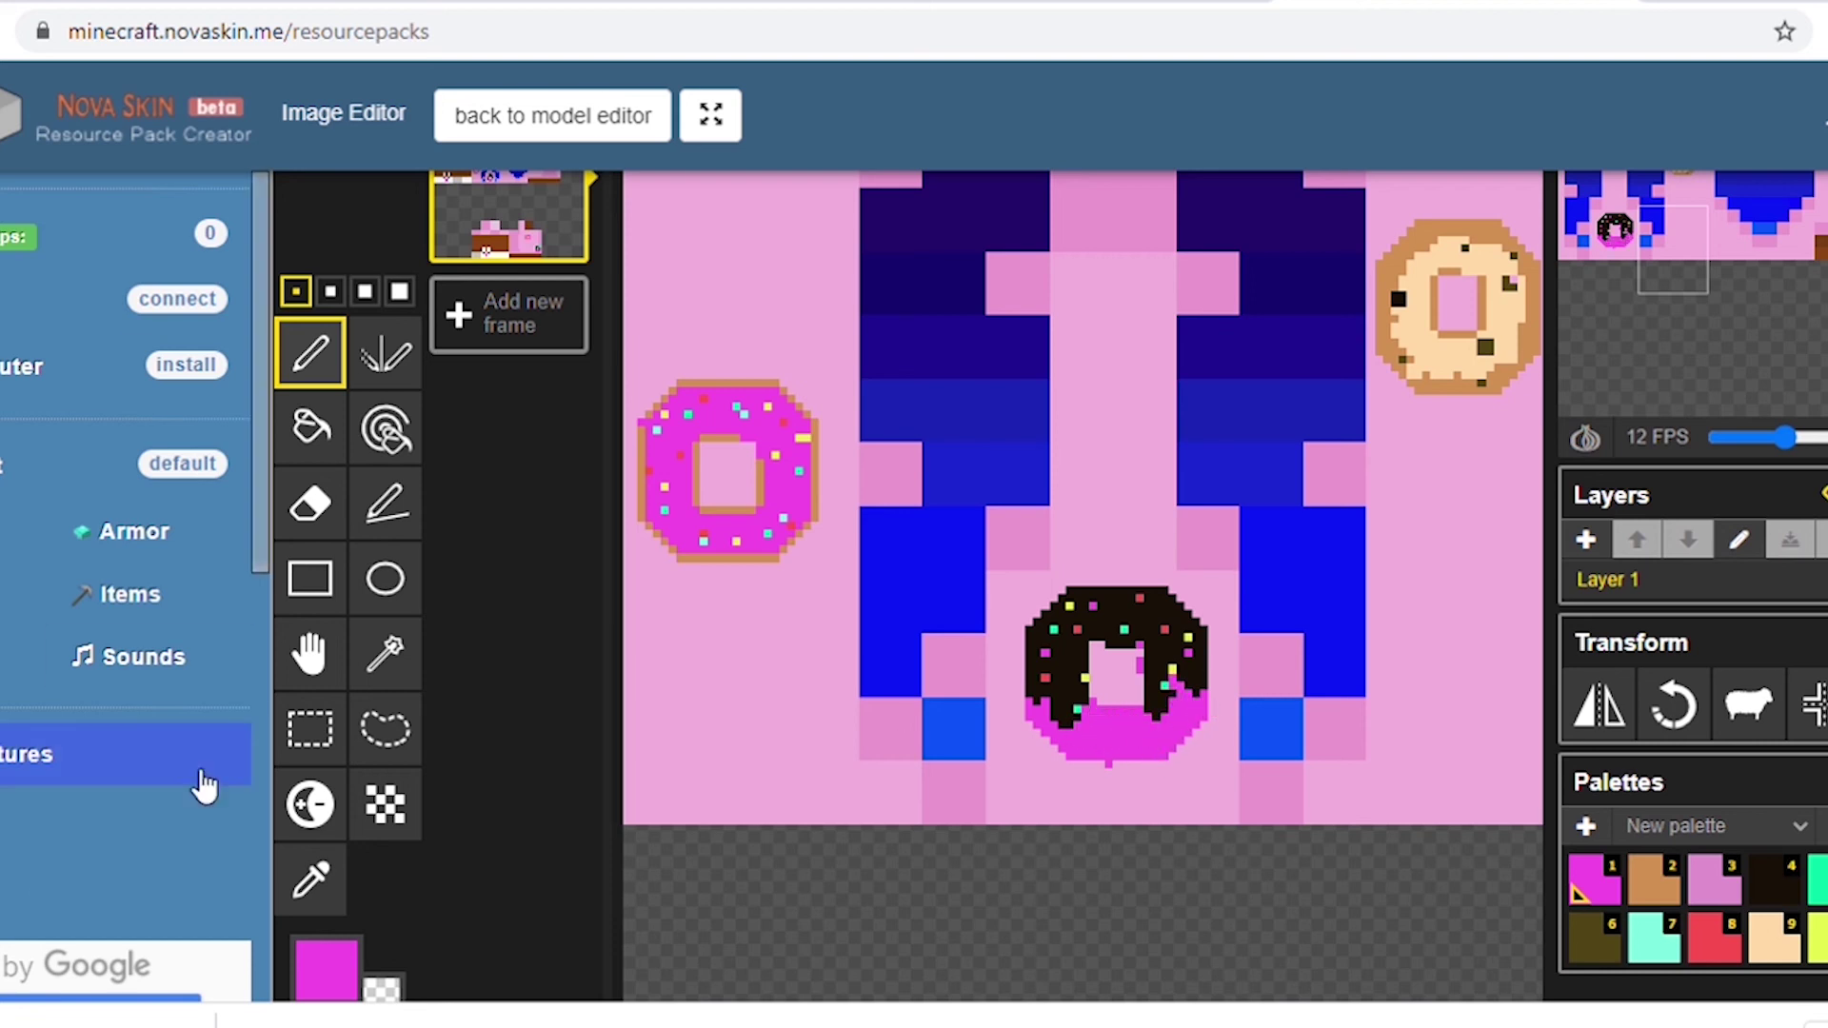
pyautogui.scroll(-5, 1379, 520)
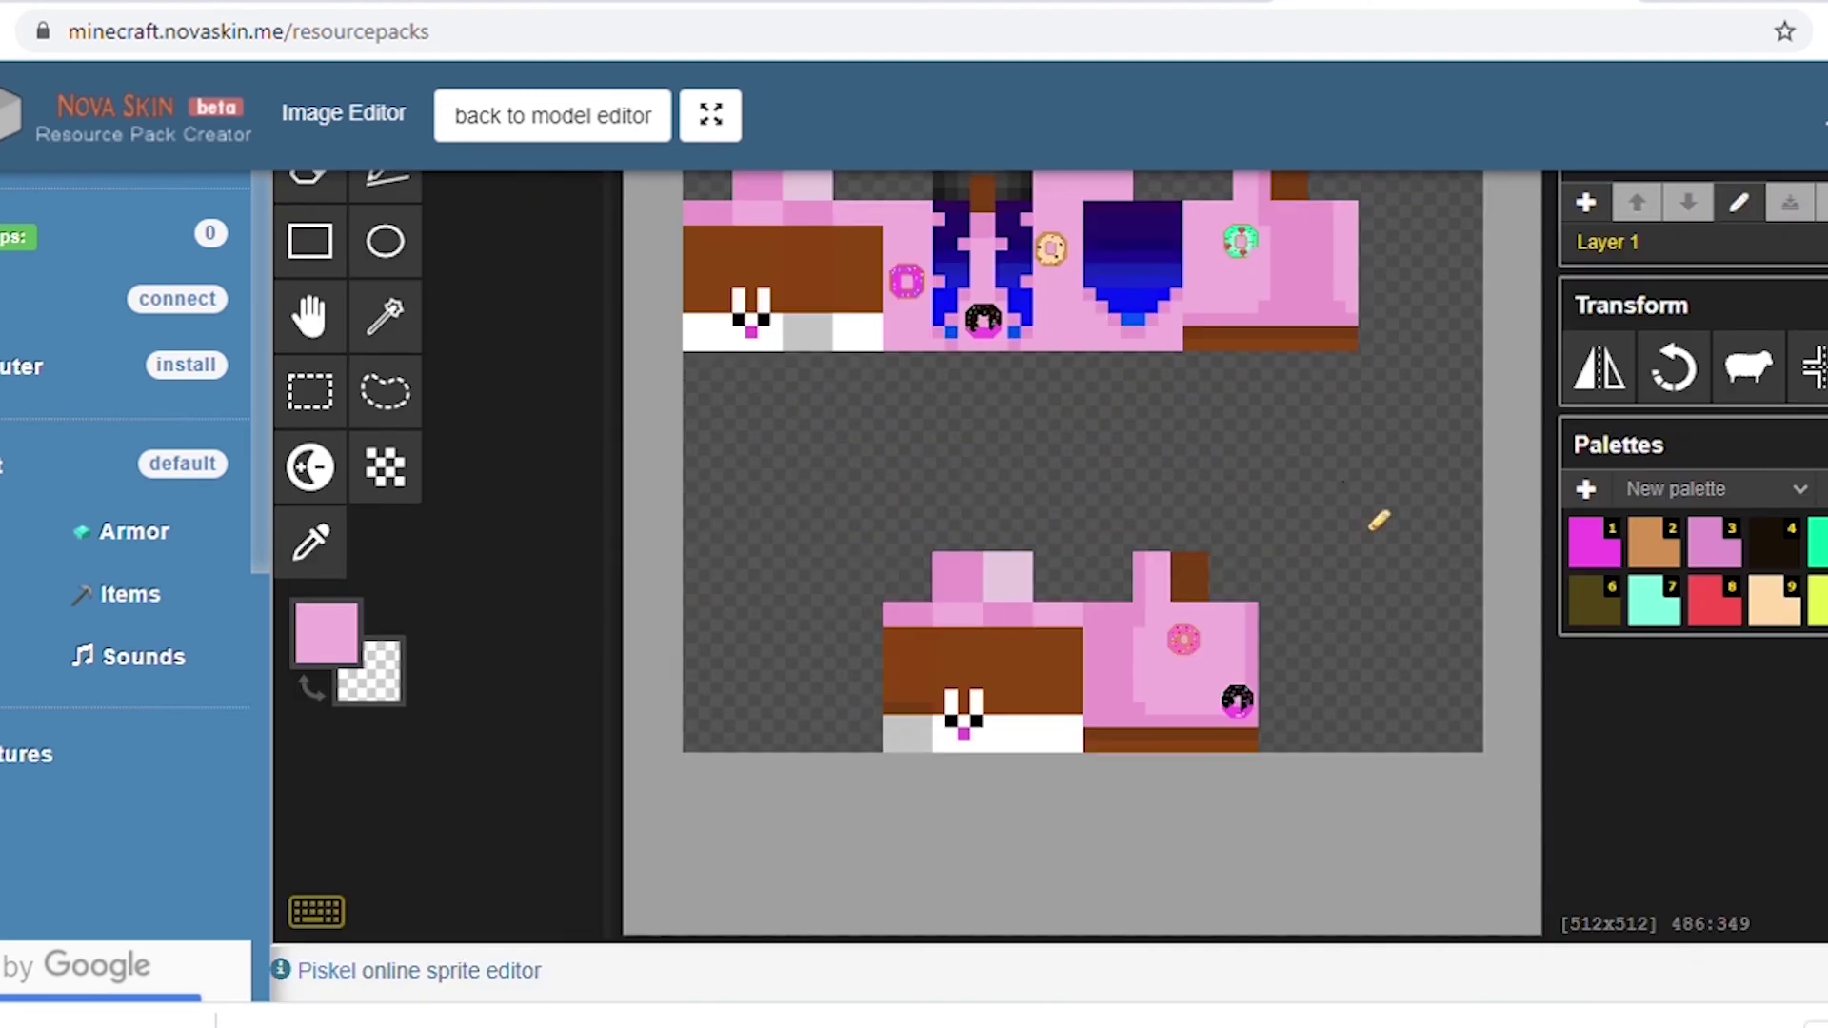
# Draw a curved brown rim for a partly hidden donut at the lower left edge of the wide blue hair tip.
pyautogui.scroll(6, 1379, 520)
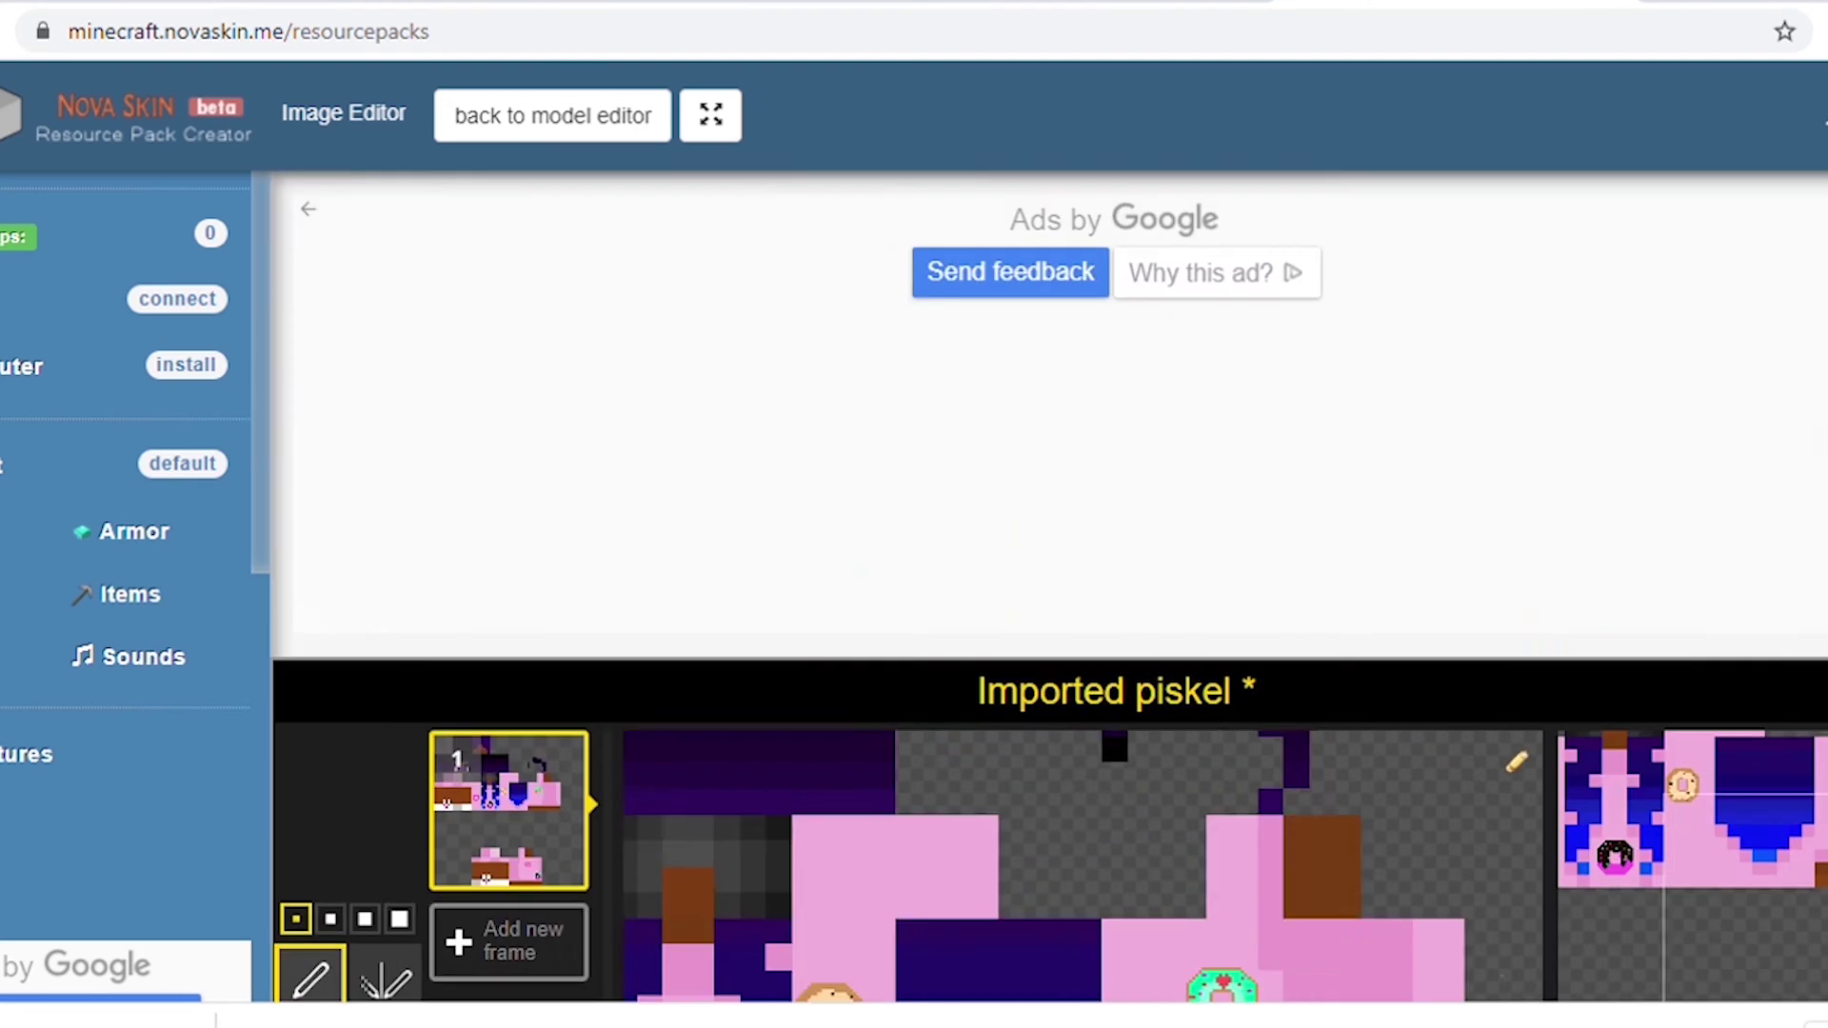
pyautogui.scroll(2, 1507, 769)
pyautogui.scroll(-7, 917, 556)
pyautogui.scroll(6, 784, 391)
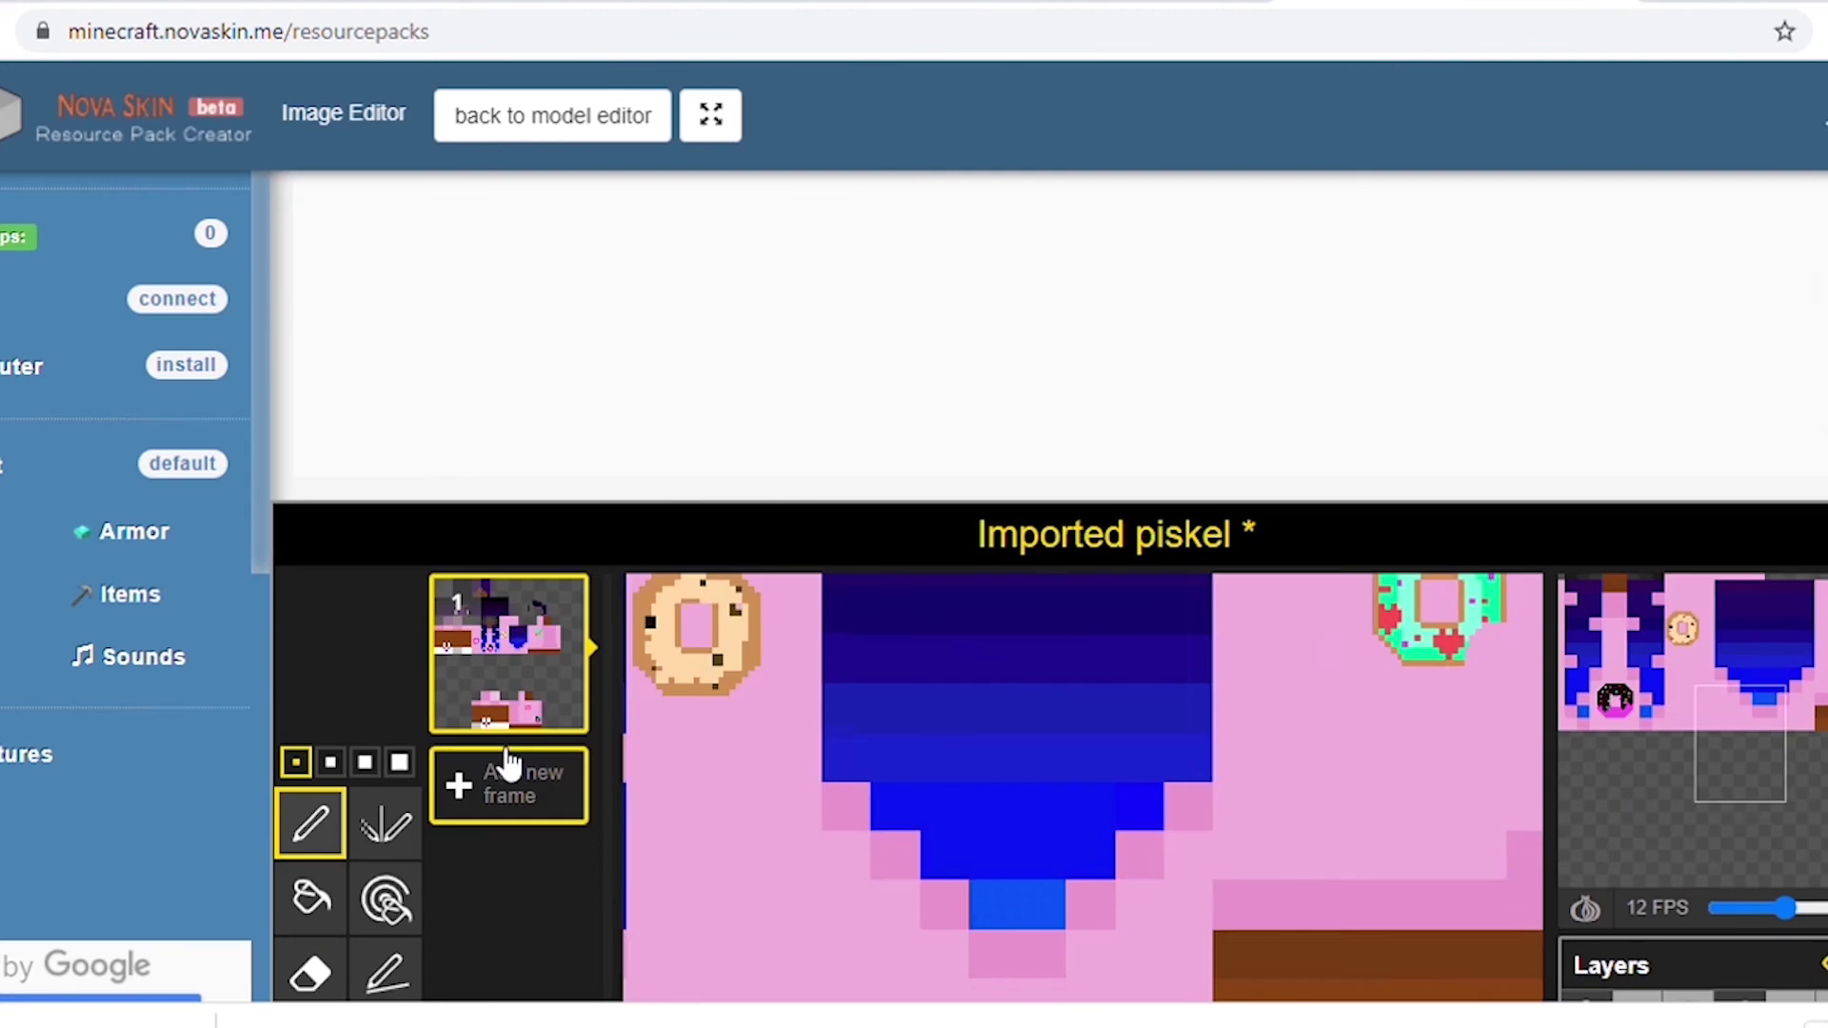
pyautogui.scroll(-5, 512, 762)
pyautogui.moveTo(874, 385)
pyautogui.mouseDown()
pyautogui.moveTo(904, 452)
pyautogui.moveTo(982, 471)
pyautogui.mouseUp()
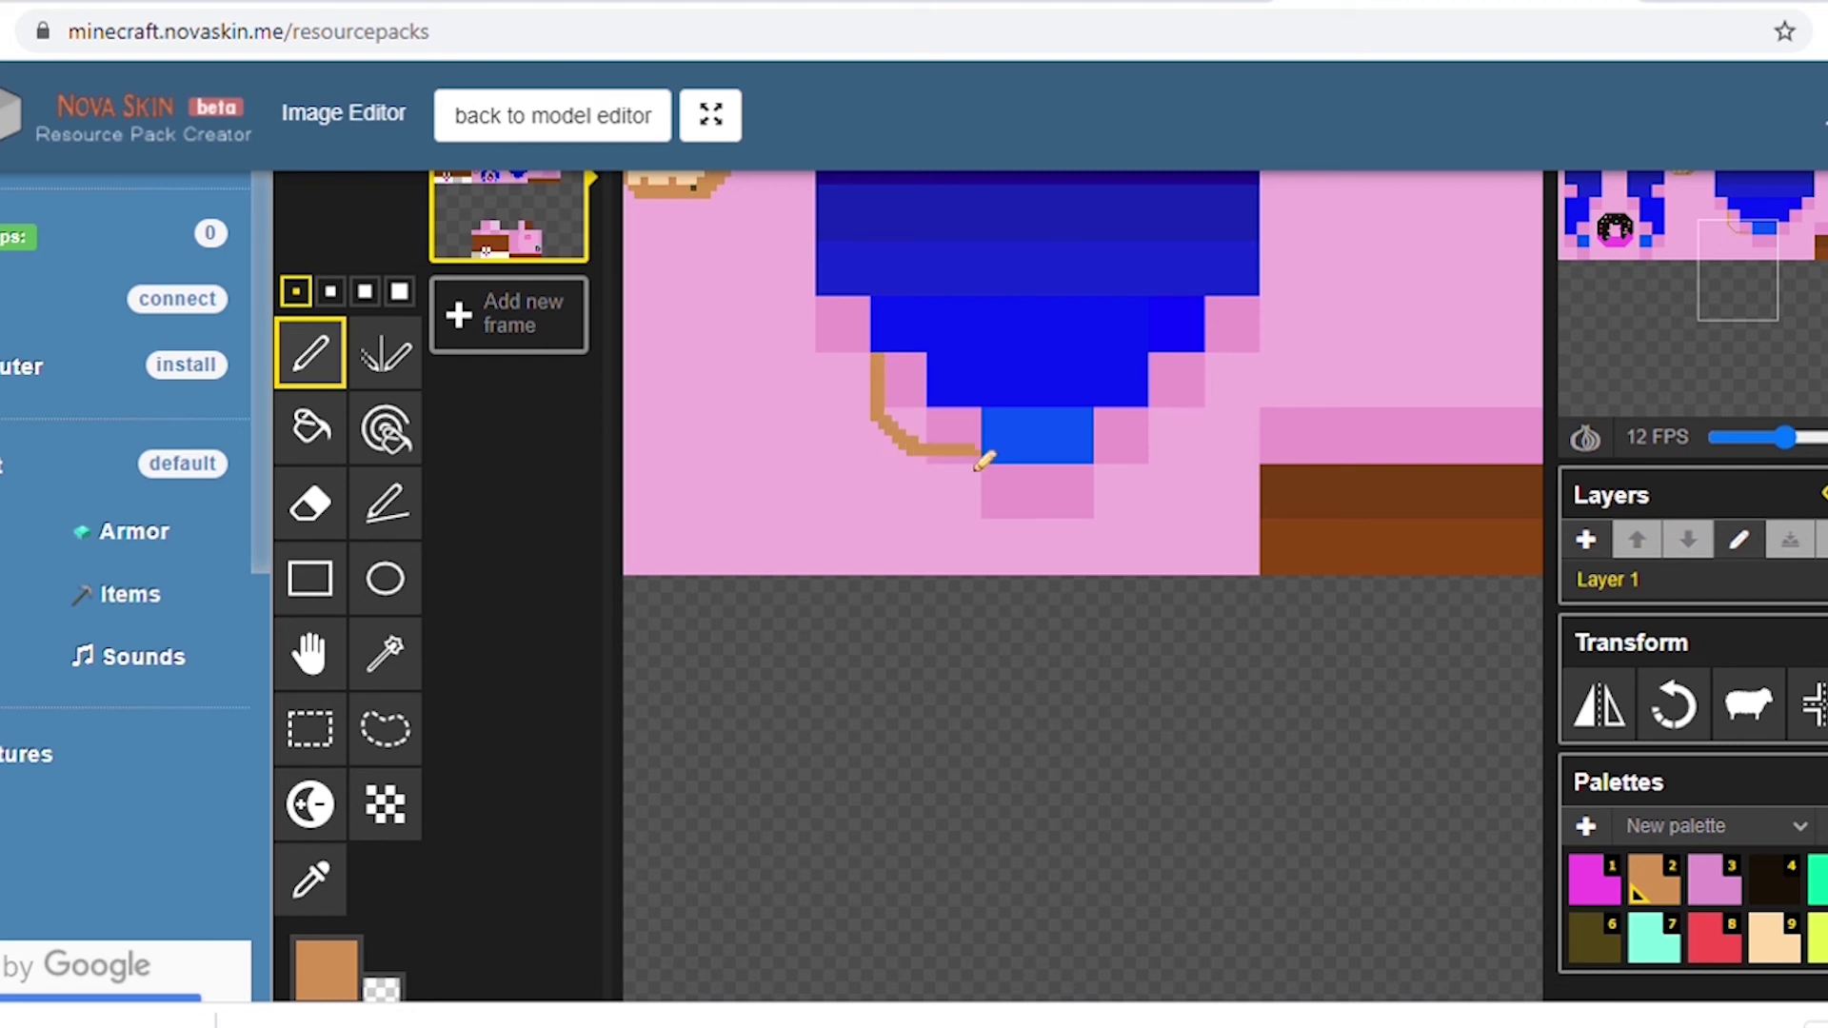
# Fill the partly hidden donut with light peach icing using a 2-pixel pen and thicken its rim in brown at 1 pixel.
pyautogui.press('9')
pyautogui.click(330, 290)
pyautogui.moveTo(913, 373)
pyautogui.mouseDown()
pyautogui.moveTo(932, 447)
pyautogui.moveTo(976, 440)
pyautogui.mouseUp()
pyautogui.press('2')
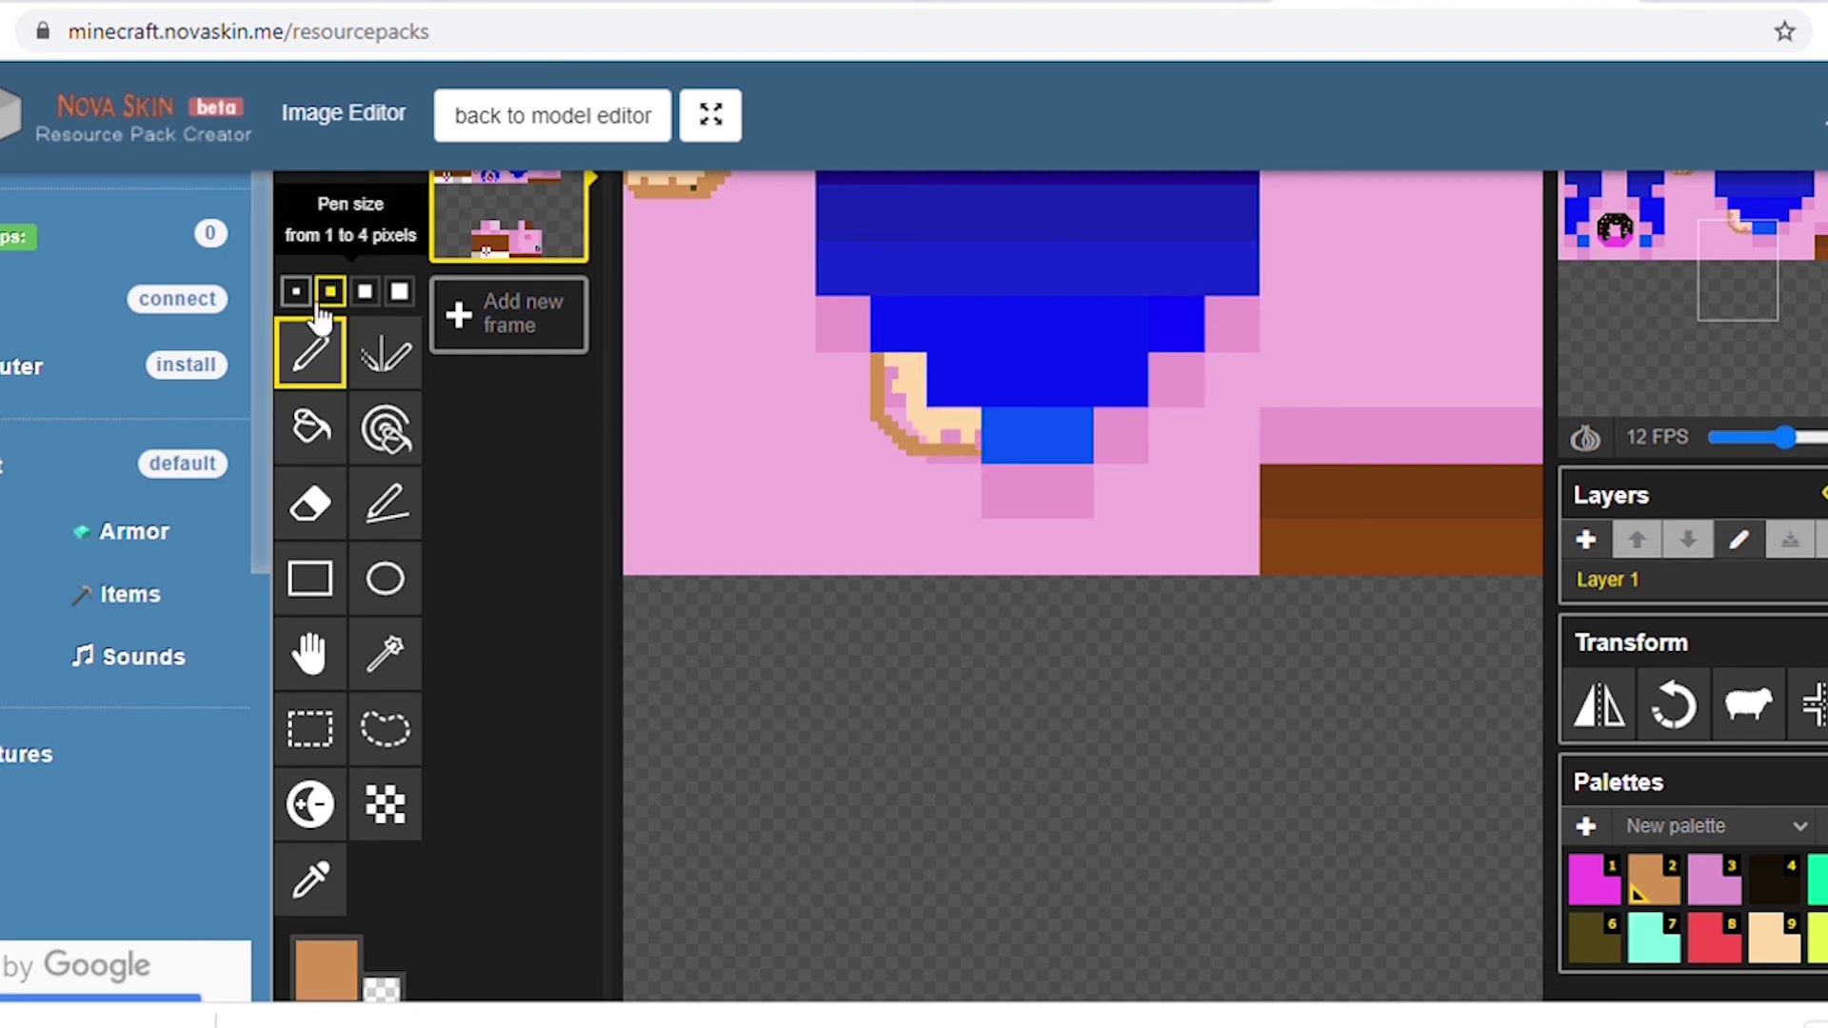
pyautogui.click(296, 290)
pyautogui.moveTo(907, 371)
pyautogui.mouseDown()
pyautogui.moveTo(897, 433)
pyautogui.moveTo(927, 459)
pyautogui.mouseUp()
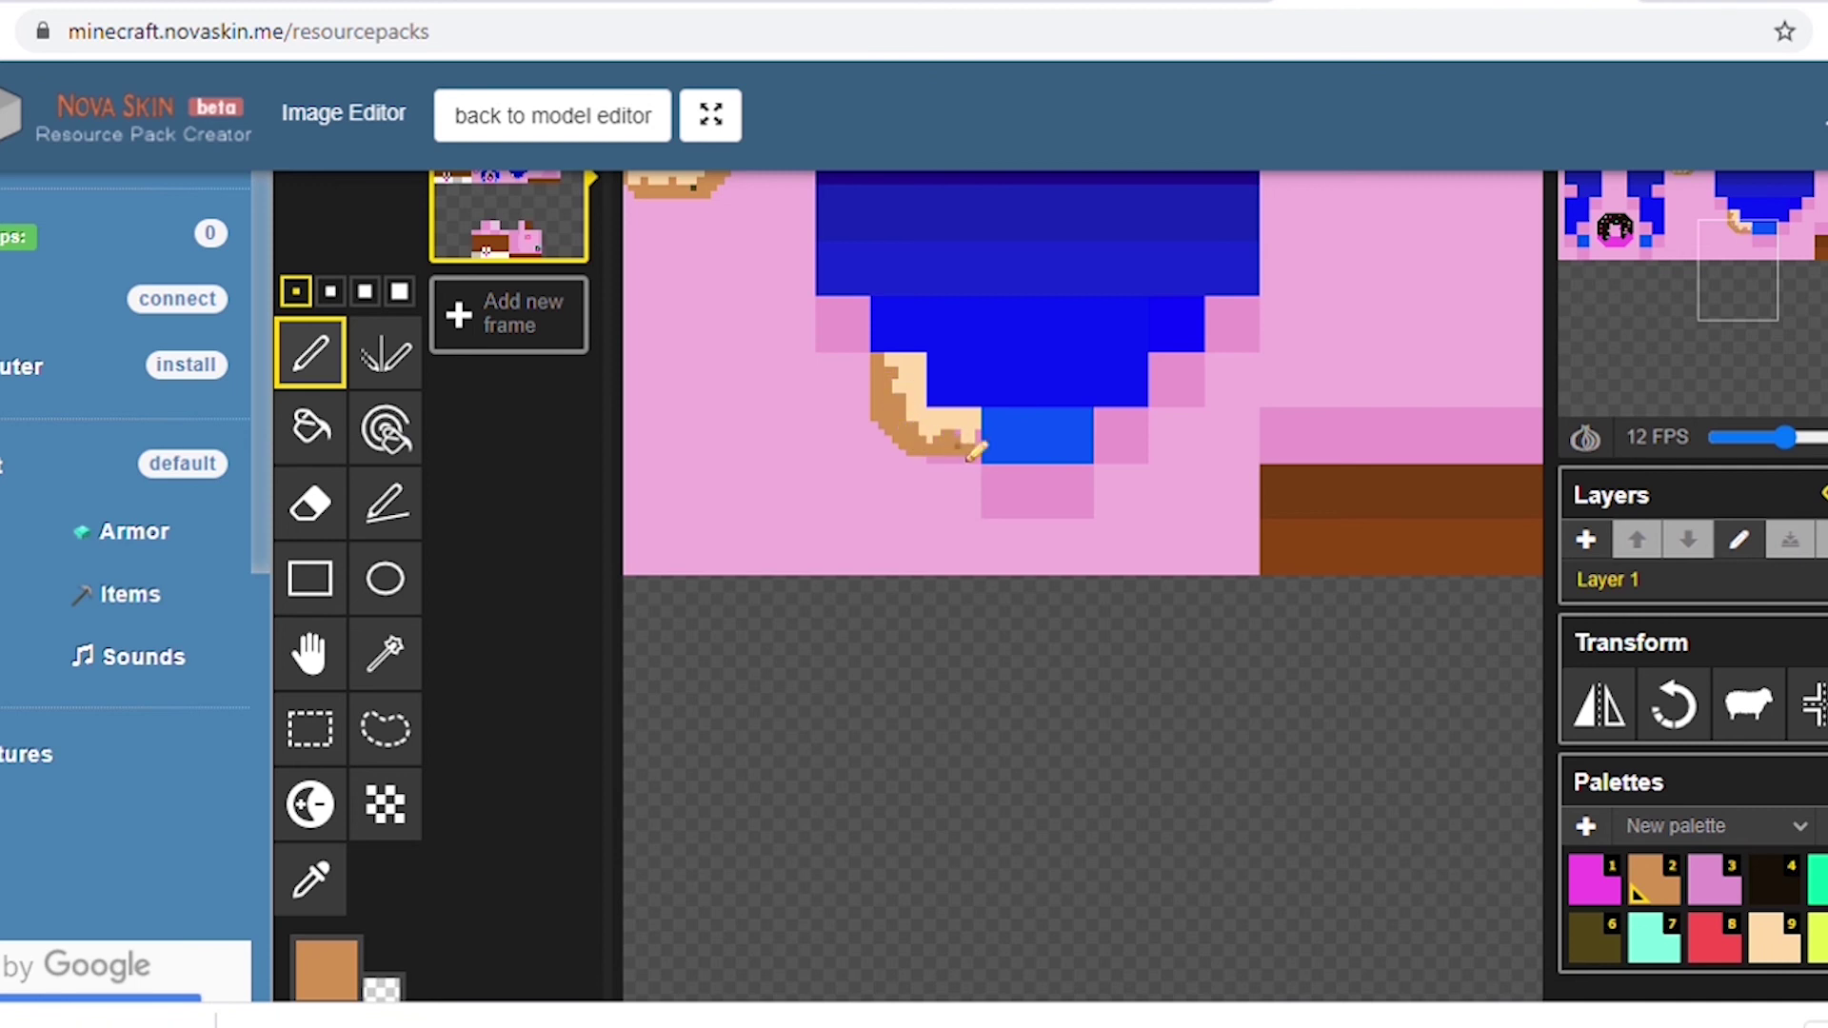
# Dot the partly hidden donut's peach icing with dark brown and olive chips.
pyautogui.click(1796, 872)
pyautogui.click(919, 365)
pyautogui.press('6')
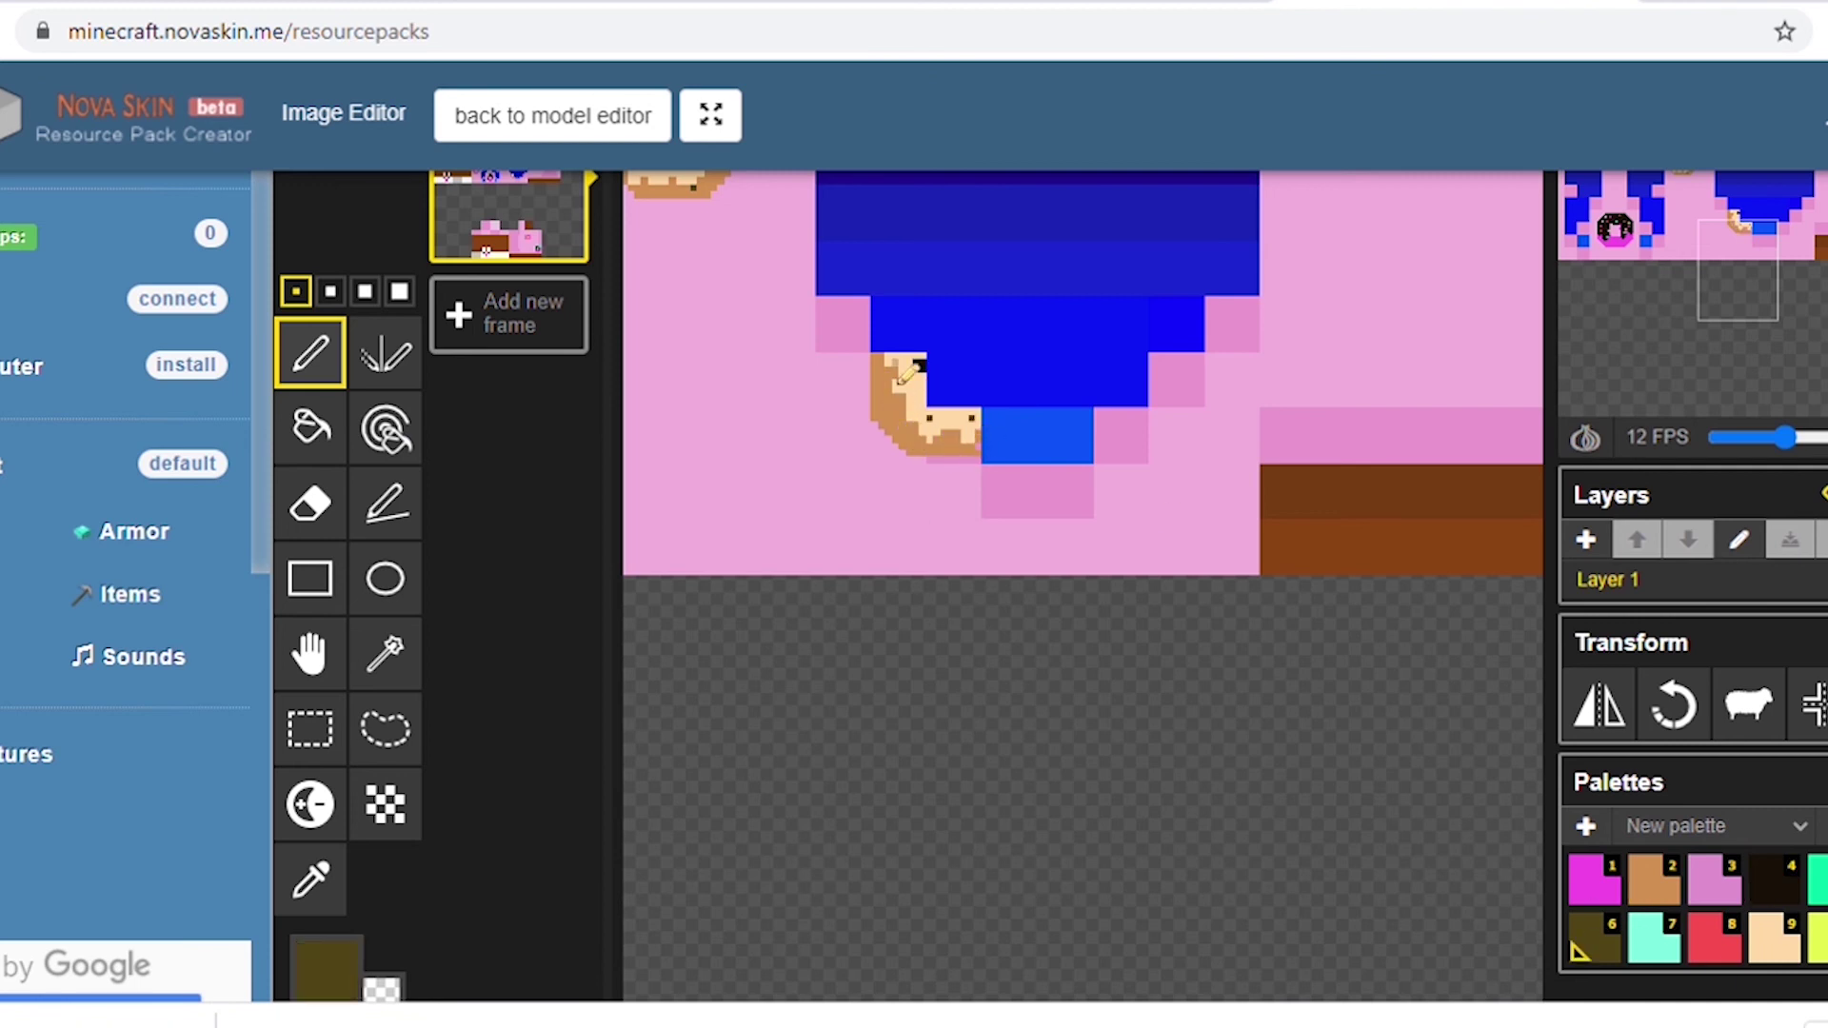
pyautogui.press('4')
# Outline a half donut in brown against the outer right edge of the pink sleeve beside the mint donut.
pyautogui.scroll(-3, 1083, 541)
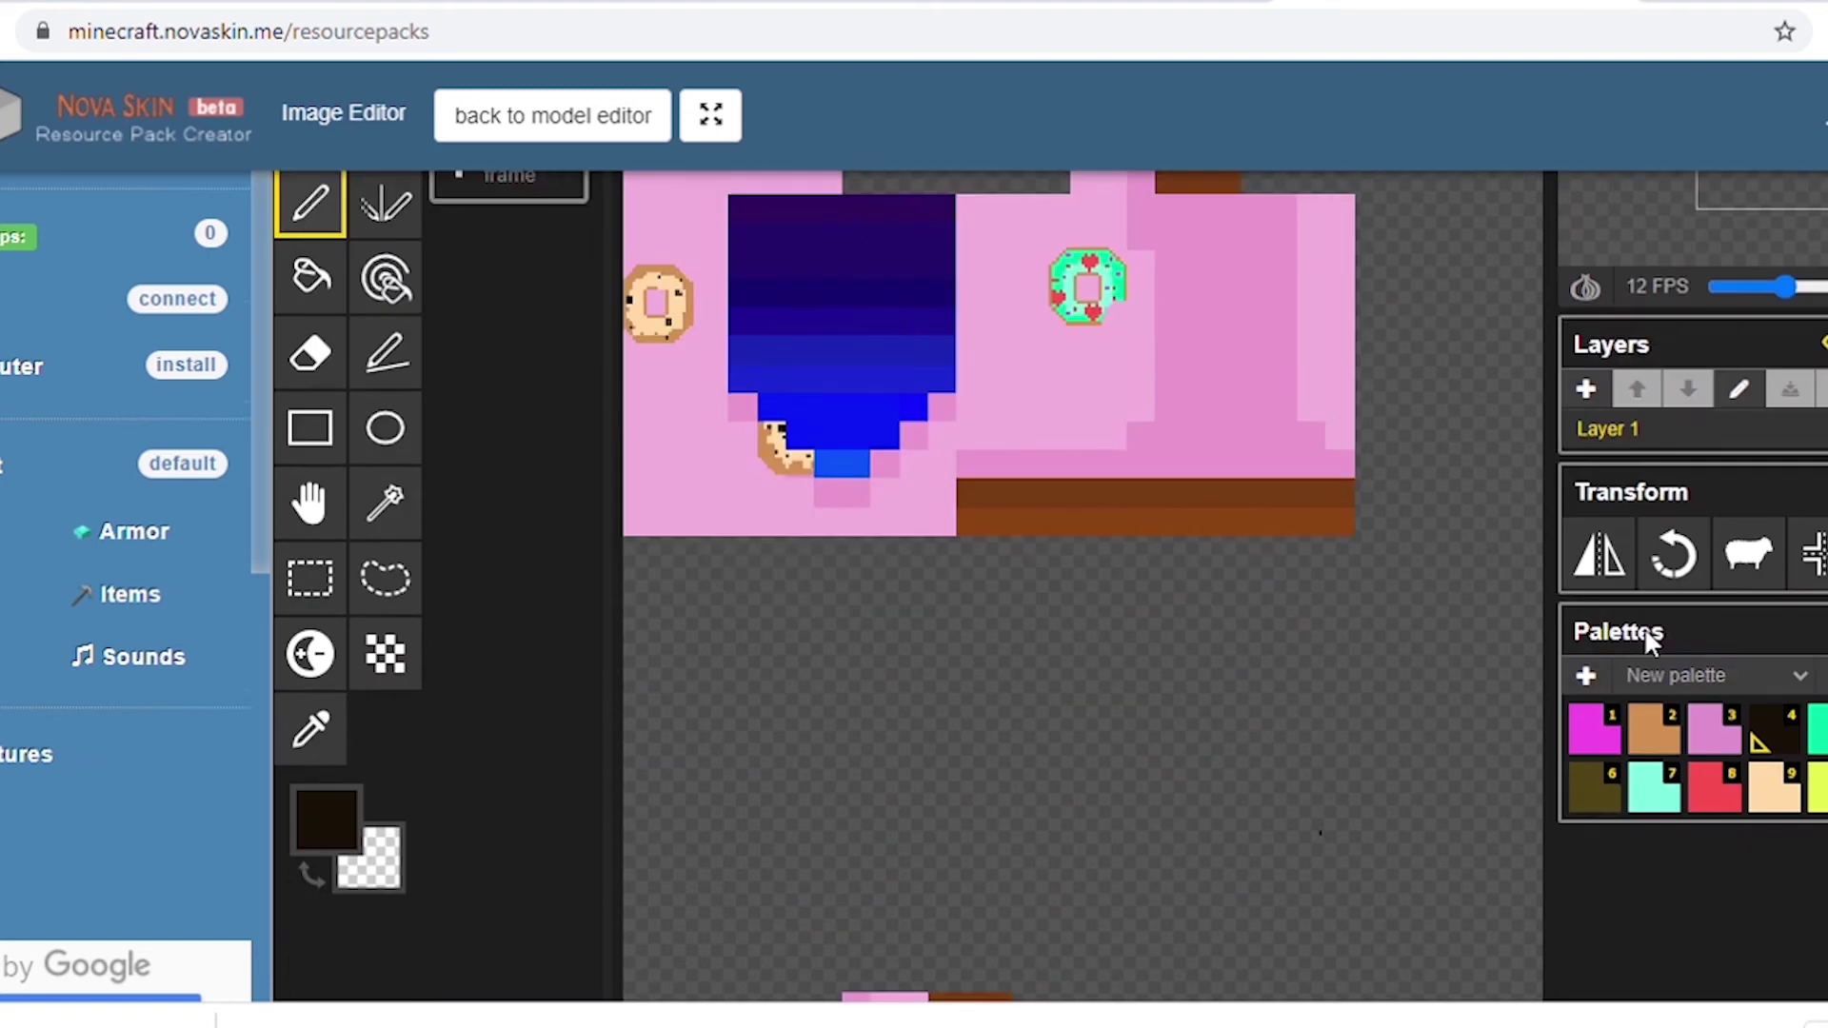
pyautogui.click(1625, 733)
pyautogui.scroll(5, 1440, 592)
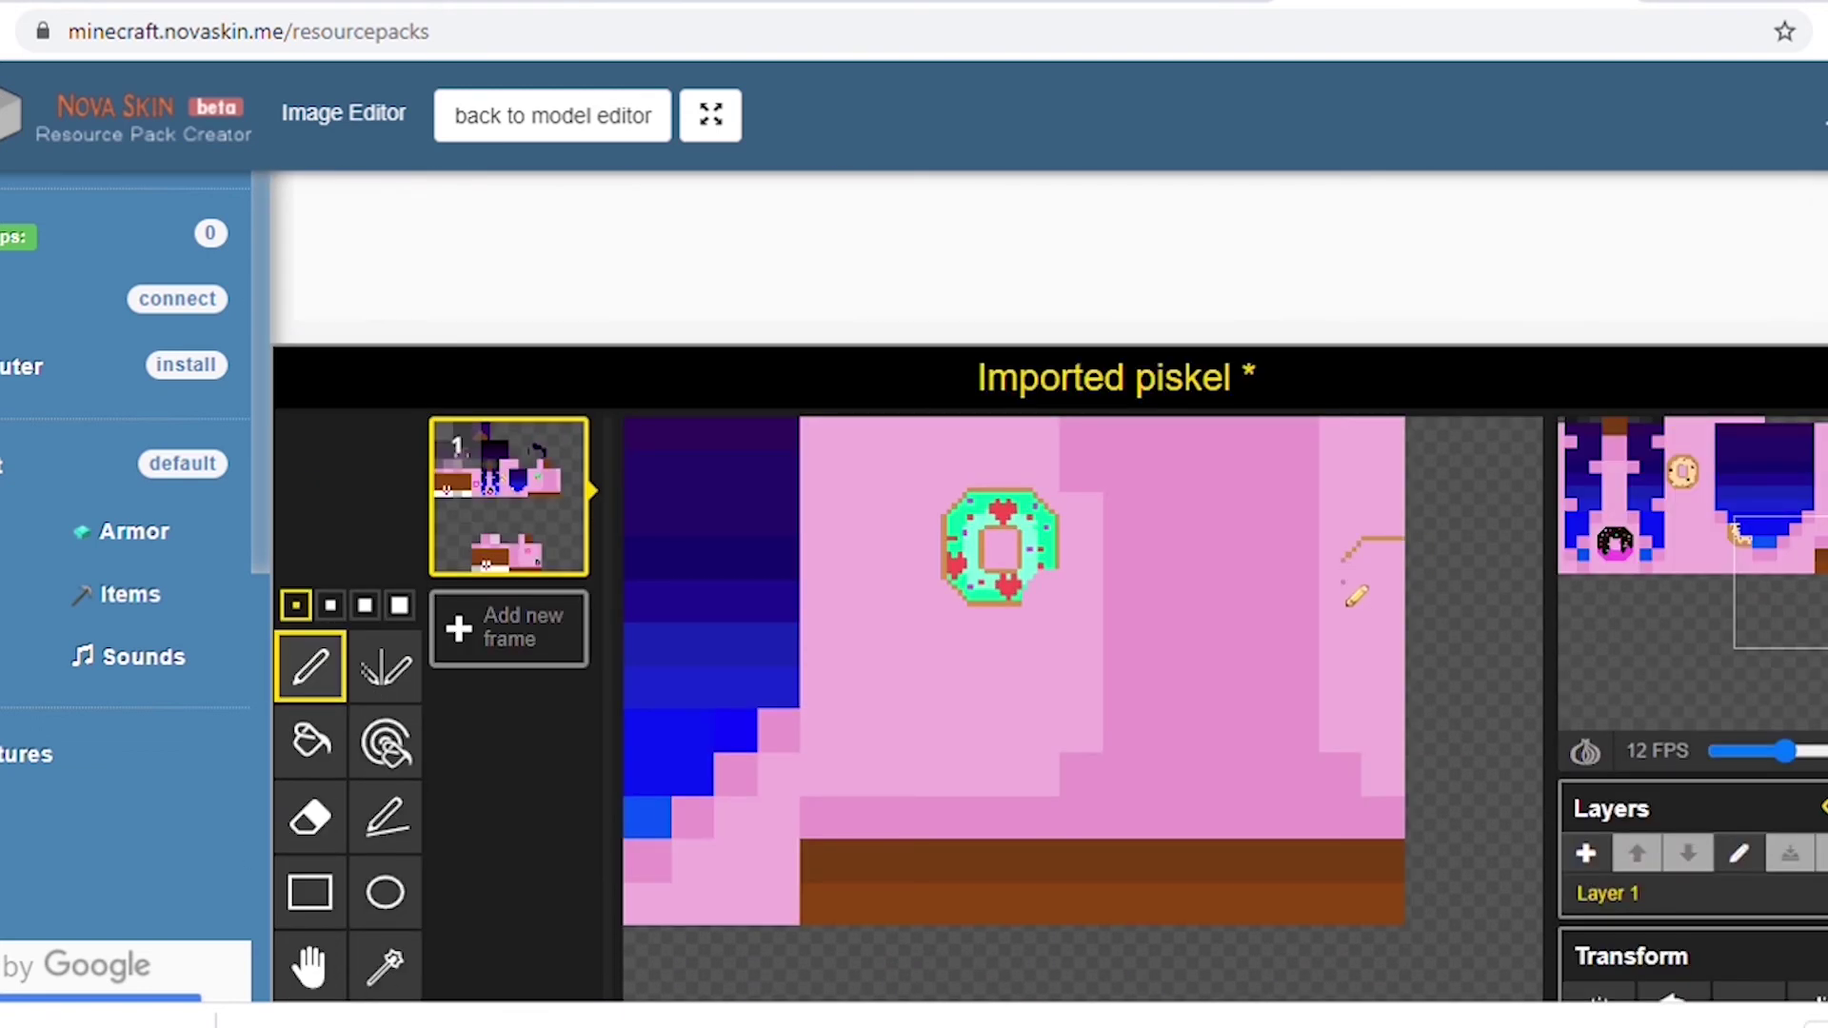
pyautogui.moveTo(1349, 600)
pyautogui.mouseDown()
pyautogui.moveTo(1342, 629)
pyautogui.moveTo(1461, 669)
pyautogui.mouseUp()
# Fill the half donut with green and light aqua icing using a 3-pixel pen, and edge its hole in brown at 1 pixel.
pyautogui.scroll(-3, 1704, 800)
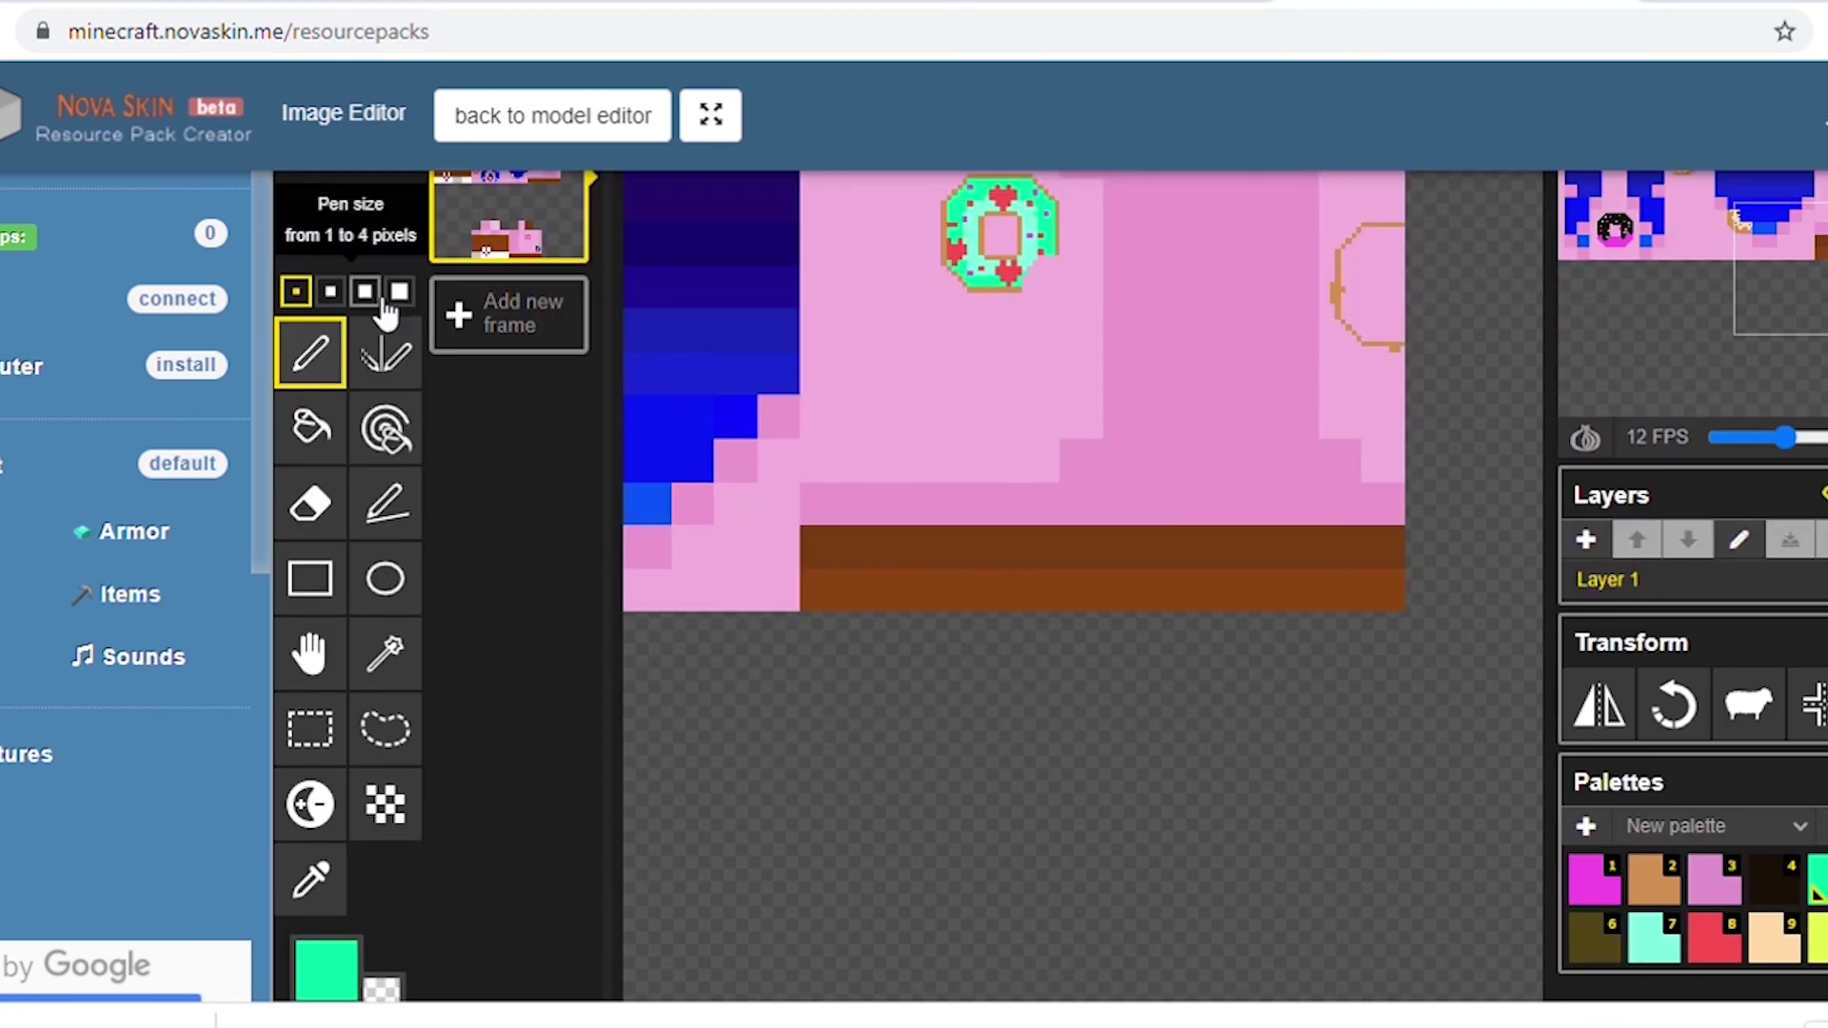
pyautogui.click(373, 296)
pyautogui.moveTo(1351, 307)
pyautogui.mouseDown()
pyautogui.moveTo(1401, 255)
pyautogui.moveTo(1354, 325)
pyautogui.moveTo(1397, 355)
pyautogui.moveTo(1406, 334)
pyautogui.moveTo(1367, 311)
pyautogui.moveTo(1396, 274)
pyautogui.mouseUp()
pyautogui.click(1676, 945)
pyautogui.click(1653, 872)
pyautogui.click(296, 291)
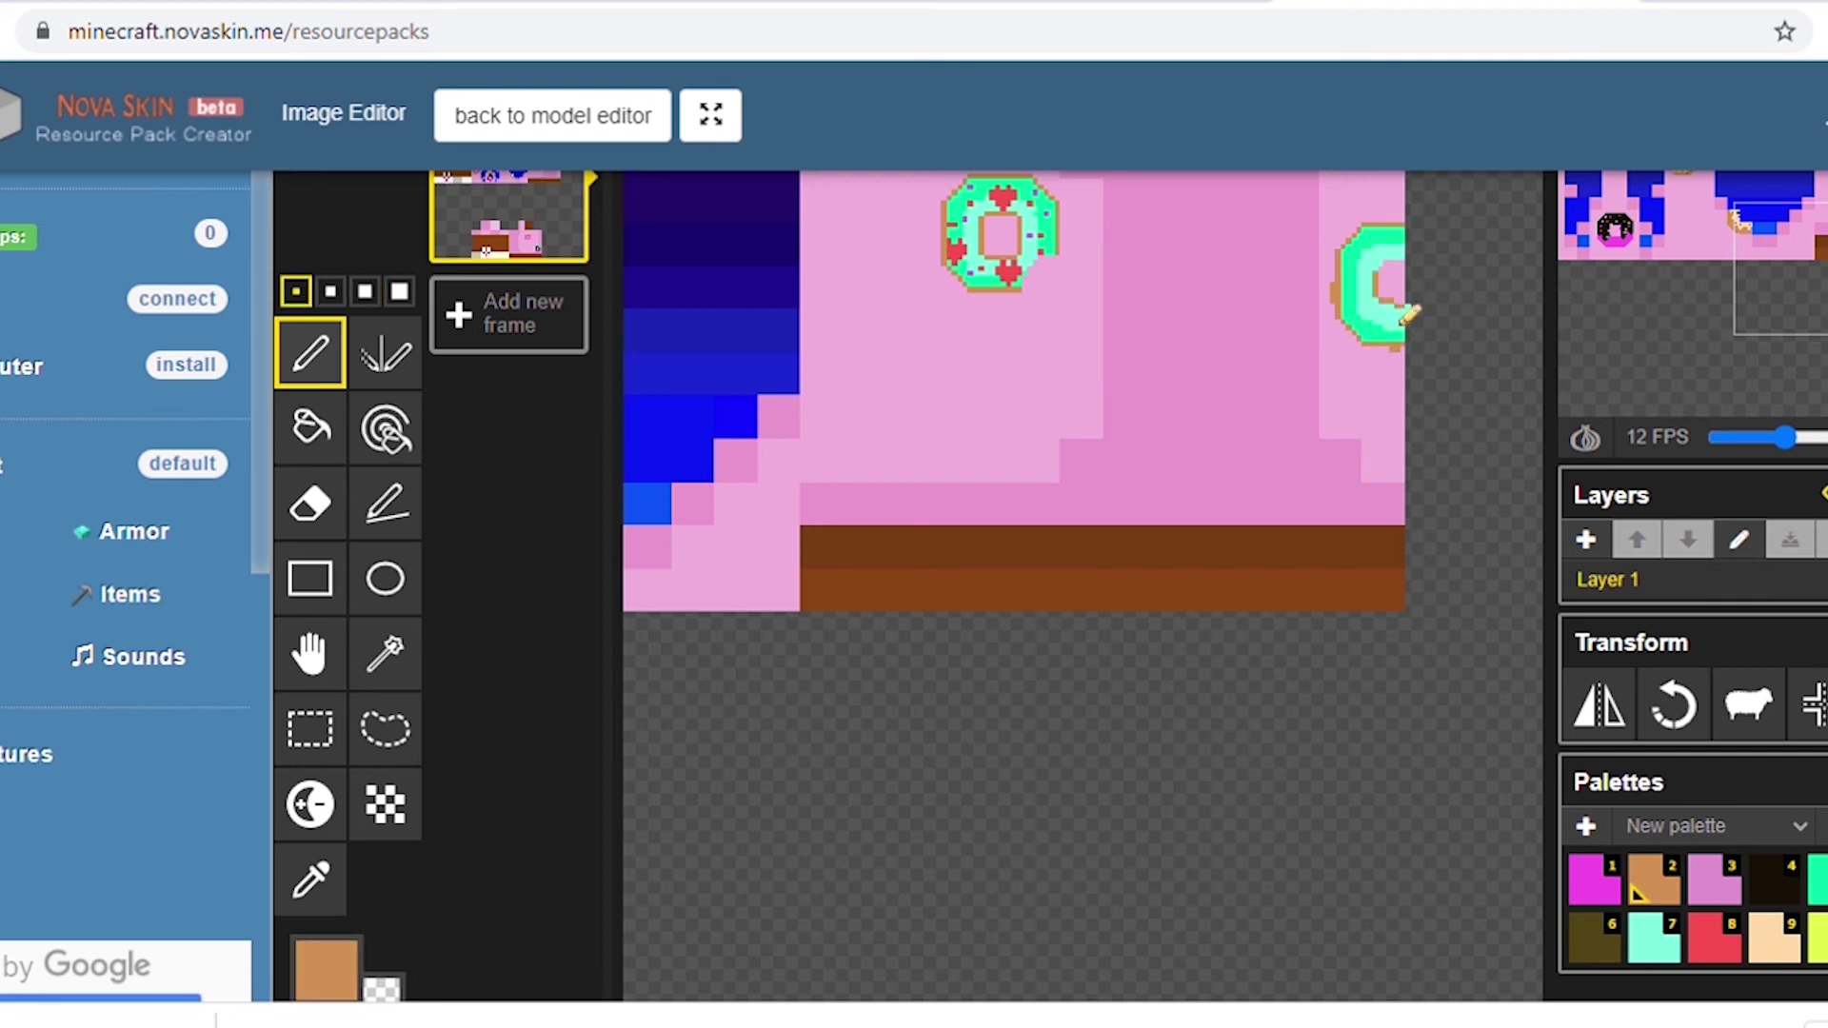
# Decorate the half donut with a red heart and yellow, red and magenta sprinkles, and return from the model view to the image editor.
pyautogui.click(1714, 938)
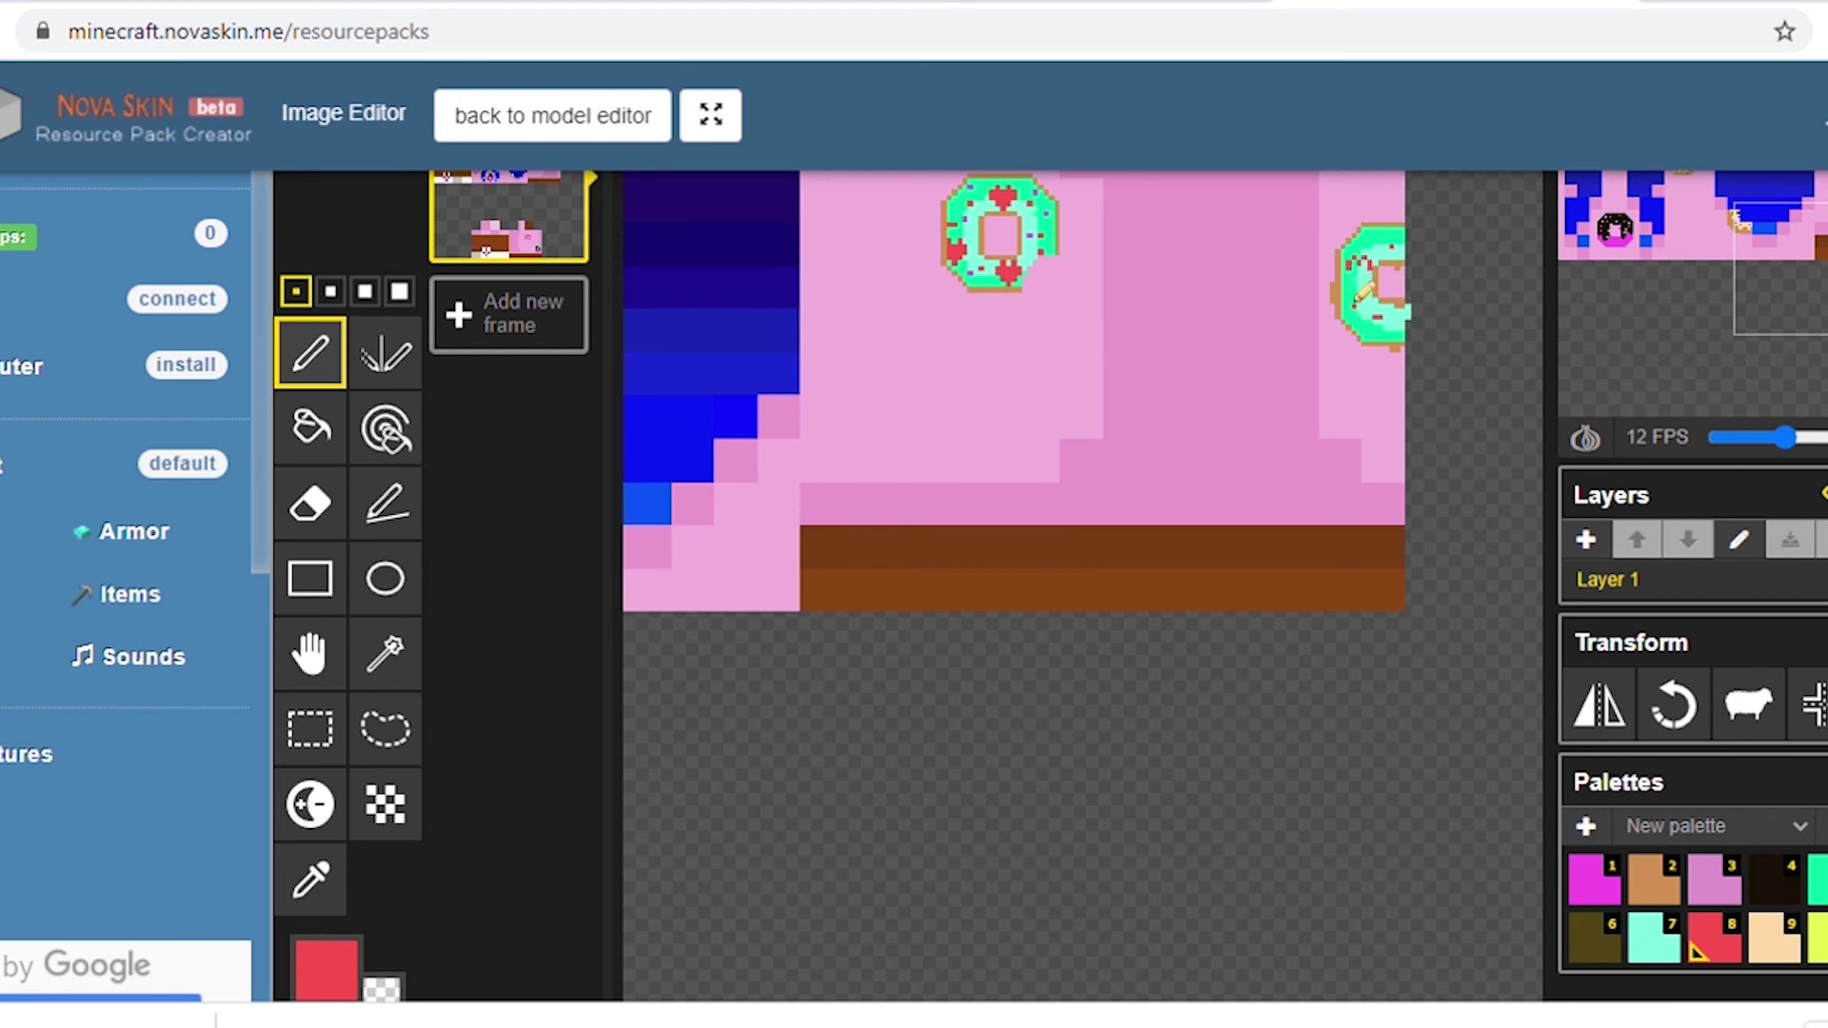
pyautogui.click(1815, 938)
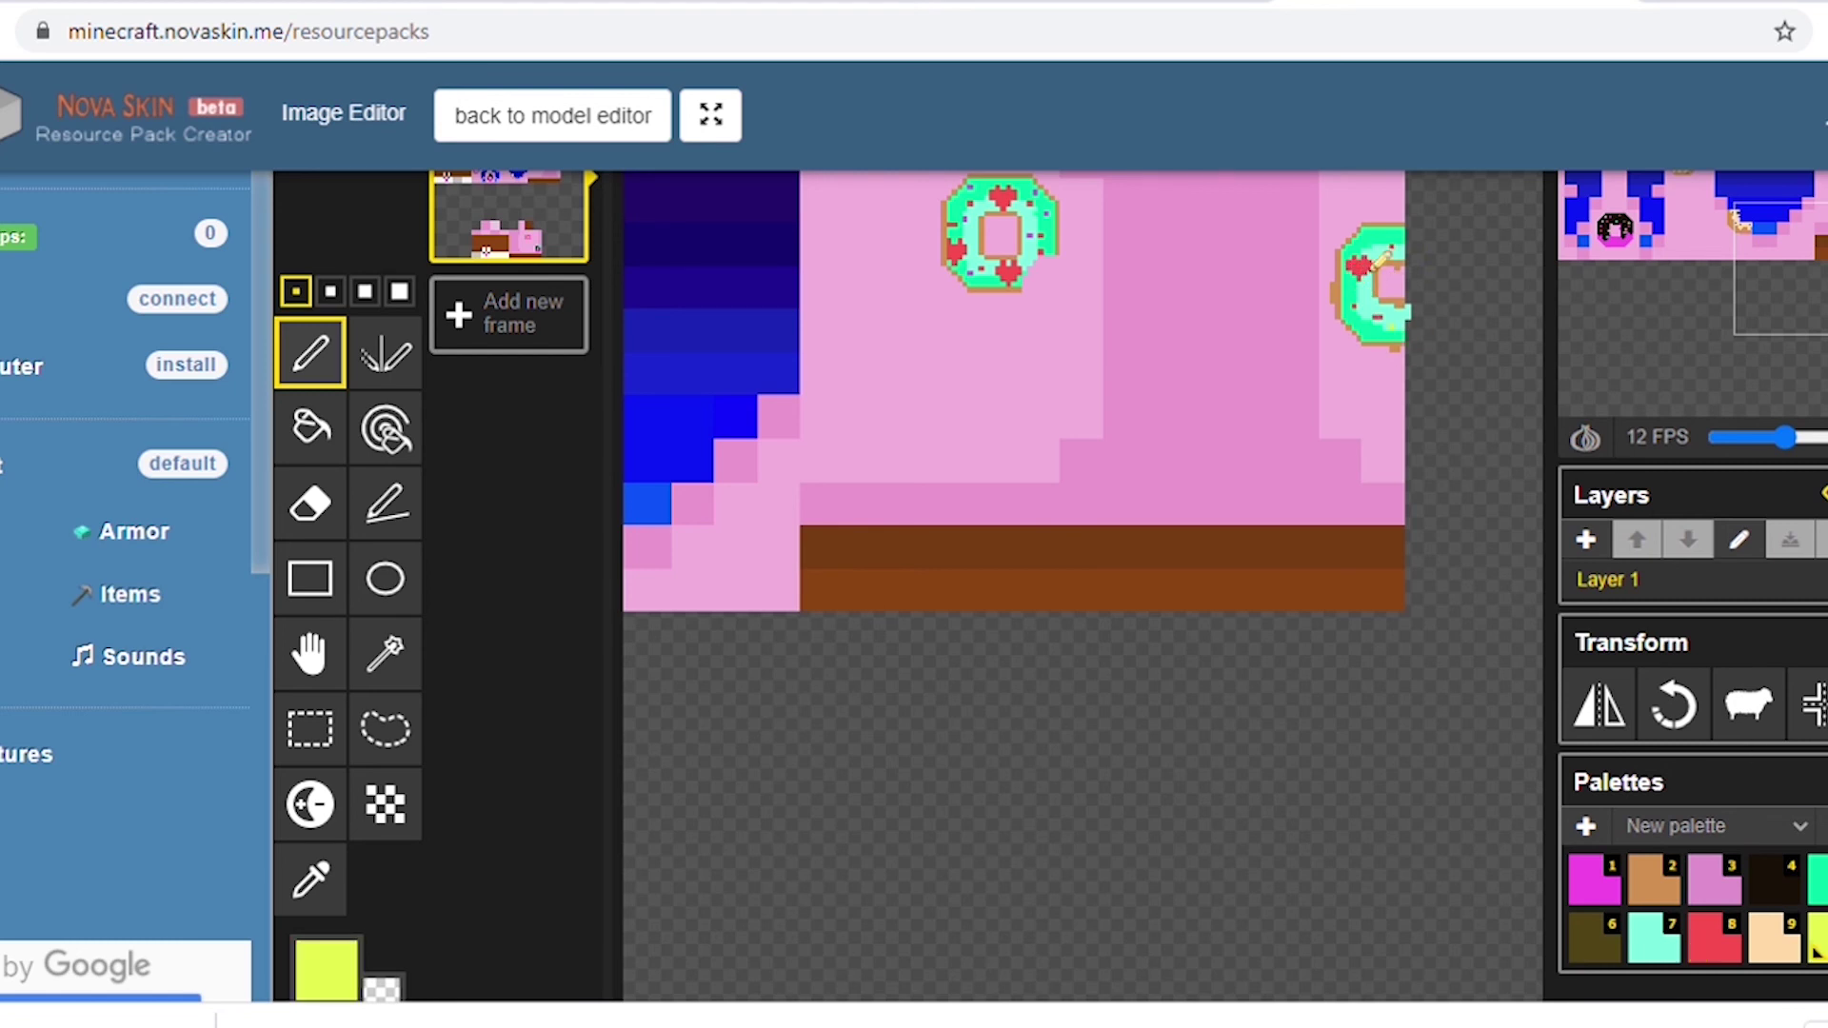
pyautogui.click(1371, 246)
pyautogui.click(1710, 939)
pyautogui.click(1581, 871)
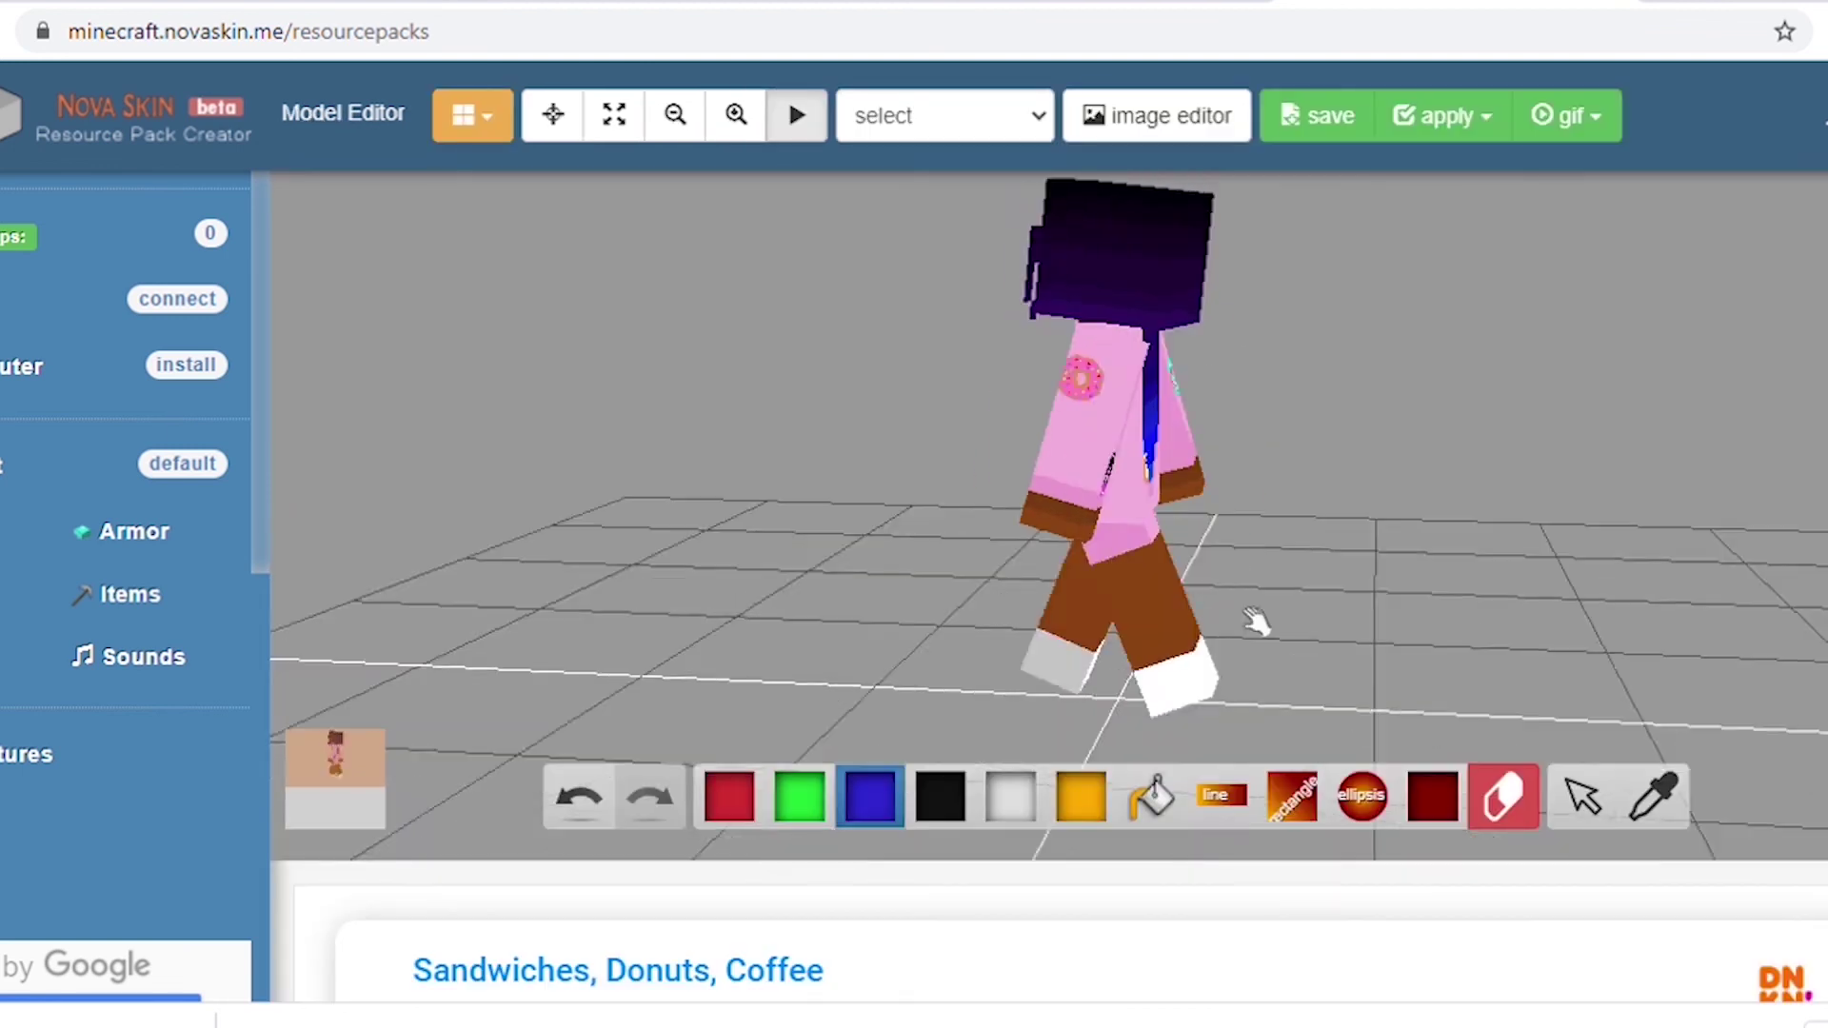
pyautogui.click(1215, 133)
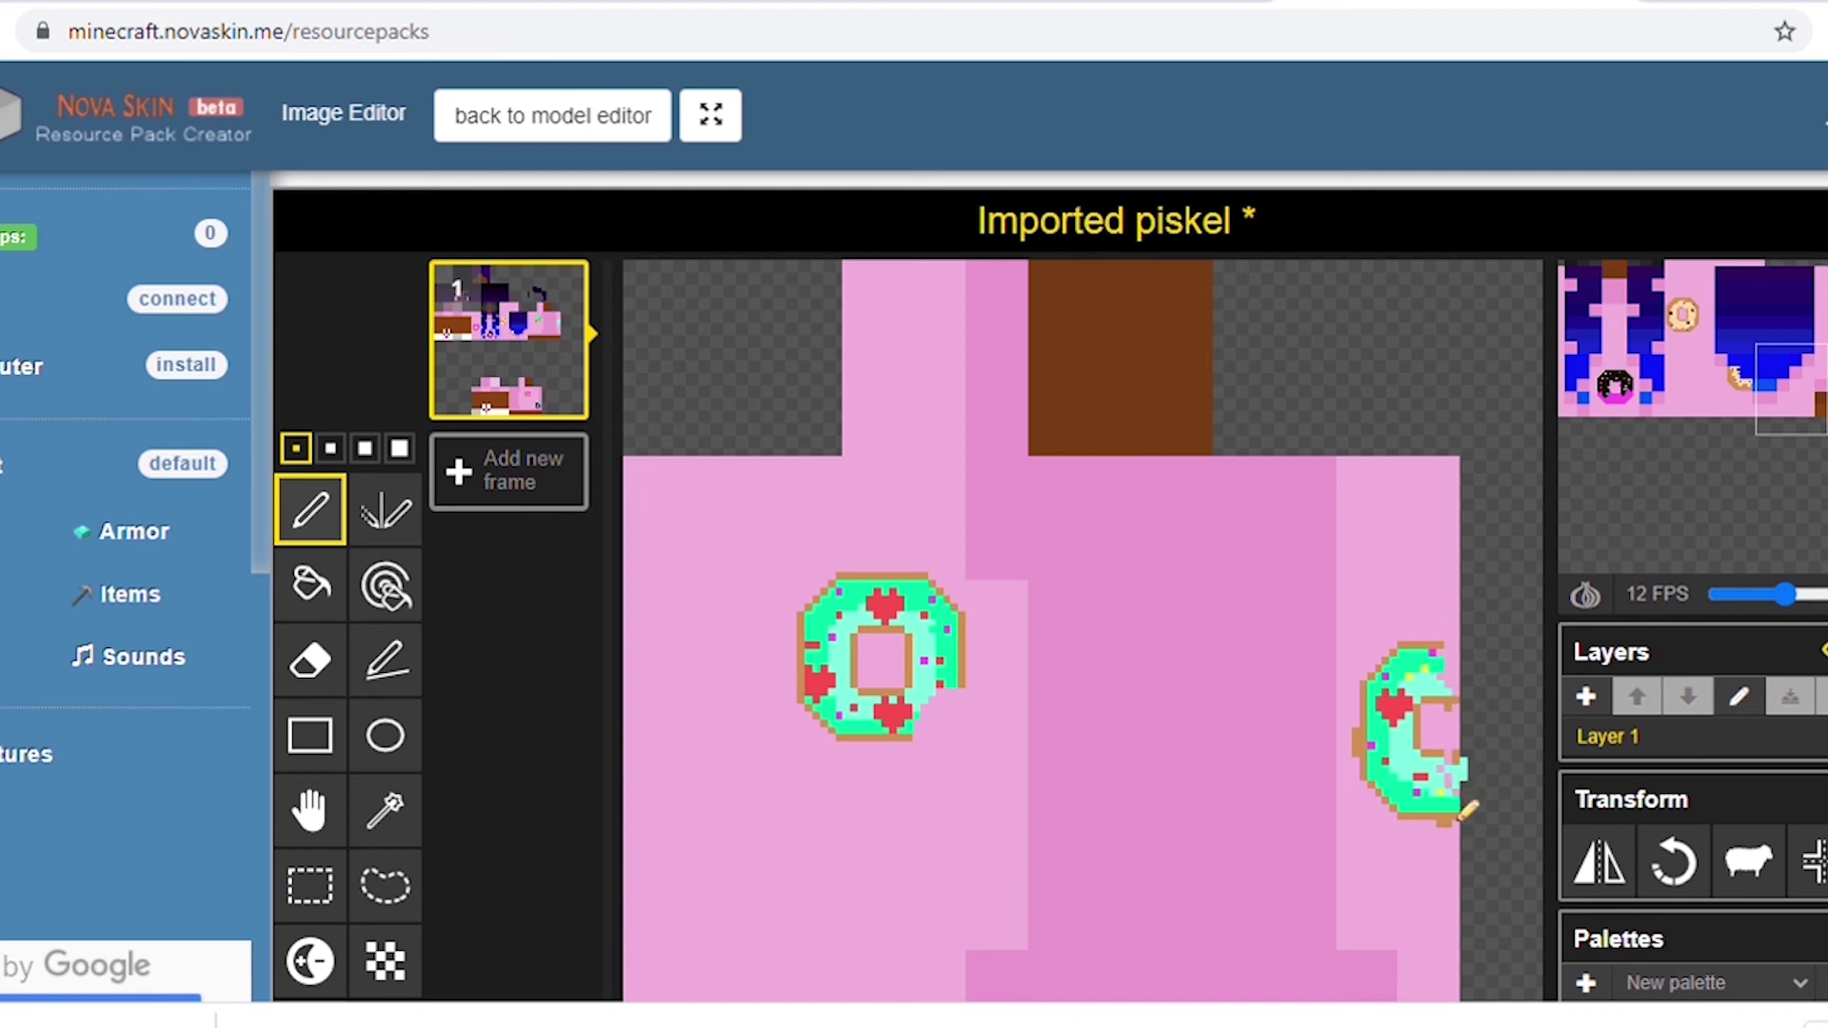
# Clean up the lower edge of the half mint donut with the sleeve's light pink.
pyautogui.moveTo(1461, 817); pyautogui.dragTo(1443, 762)
pyautogui.scroll(-10, 1053, 273)
pyautogui.scroll(6, 1034, 934)
pyautogui.scroll(1, 1127, 890)
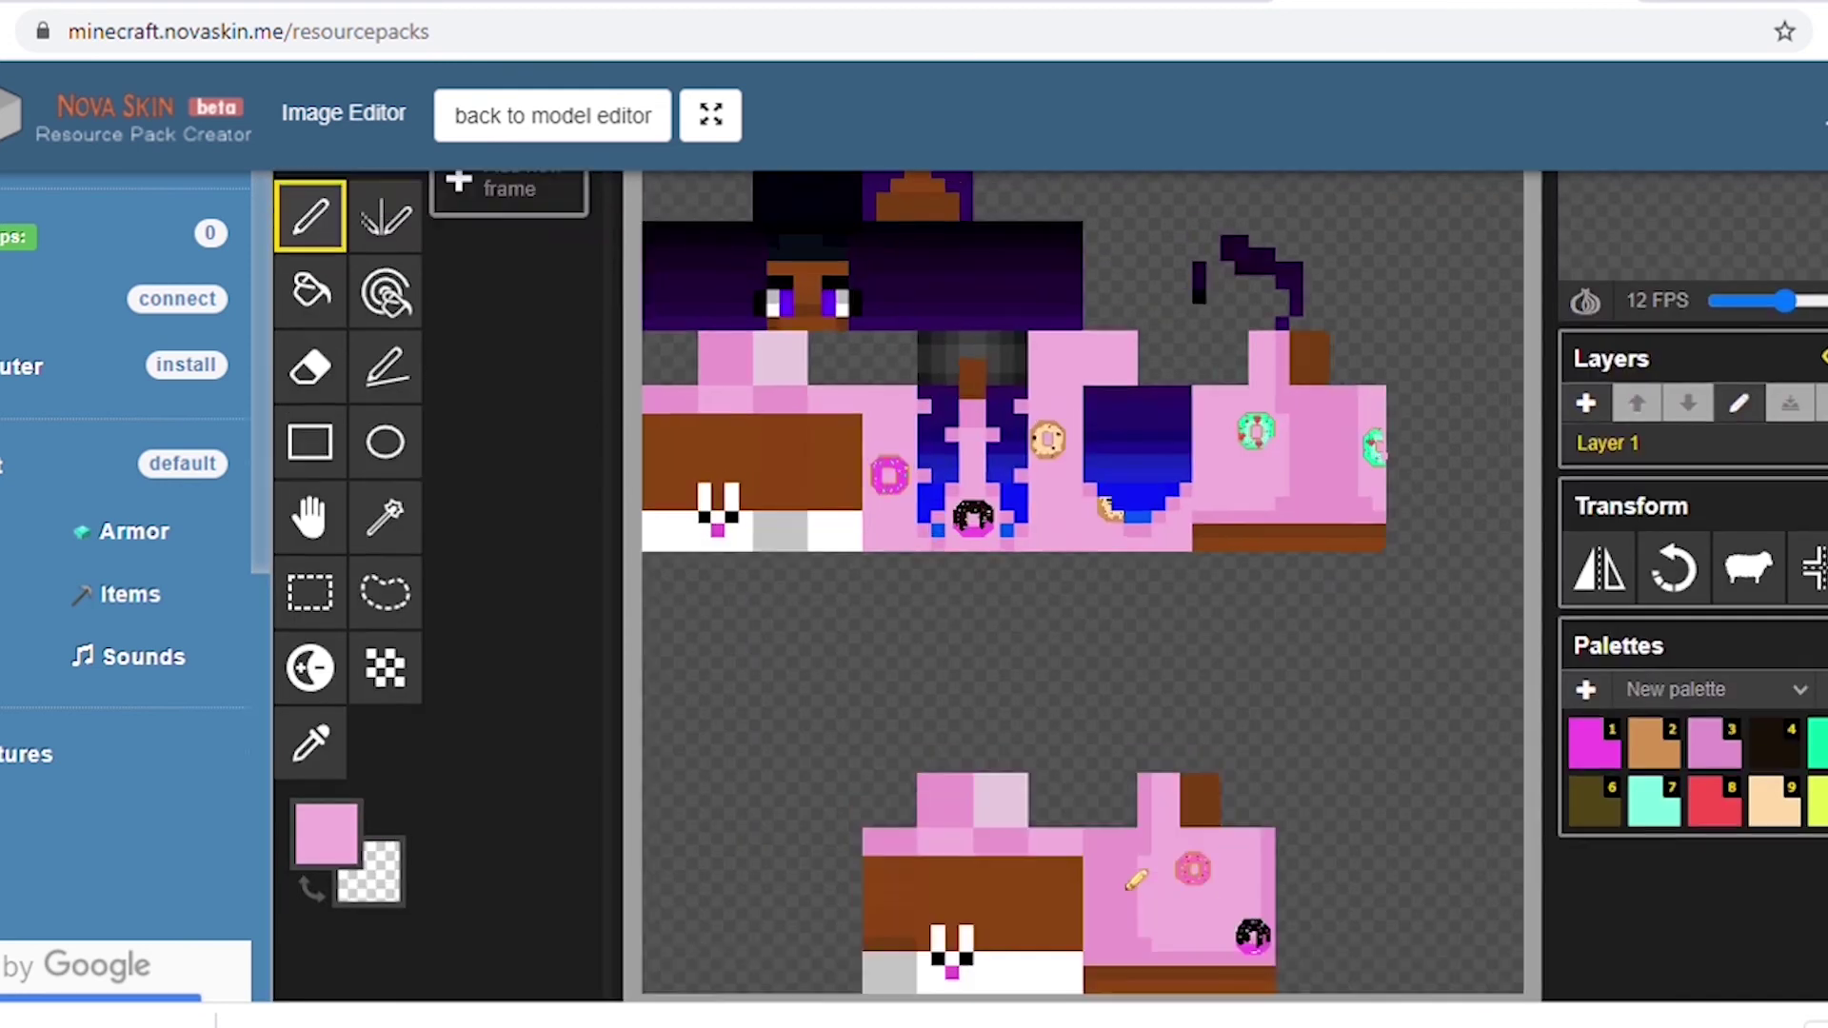
# Write "Yum" in dark brown above and beside the pink sprinkled donut on the lower sleeve section.
pyautogui.scroll(5, 1136, 879)
pyautogui.scroll(-4, 1208, 527)
pyautogui.scroll(4, 1207, 527)
pyautogui.click(1773, 743)
pyautogui.scroll(-6, 1682, 400)
pyautogui.scroll(4, 1111, 645)
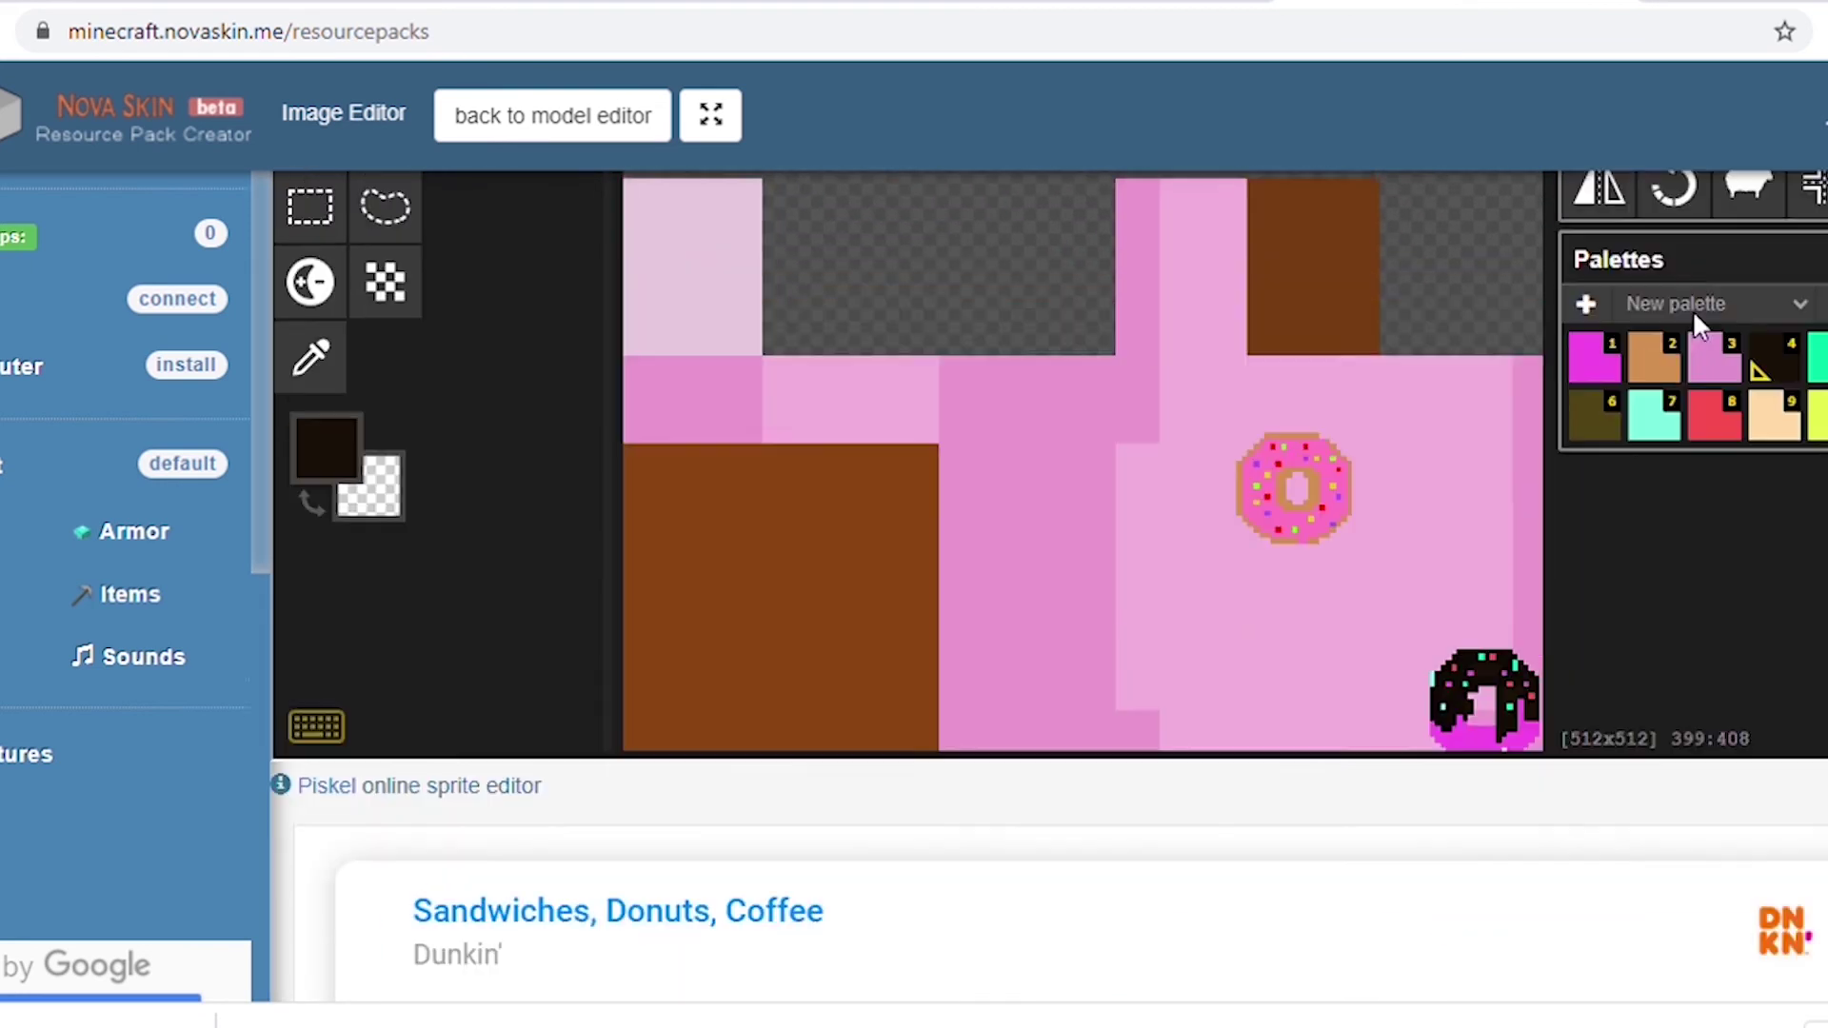
pyautogui.scroll(1, 1700, 324)
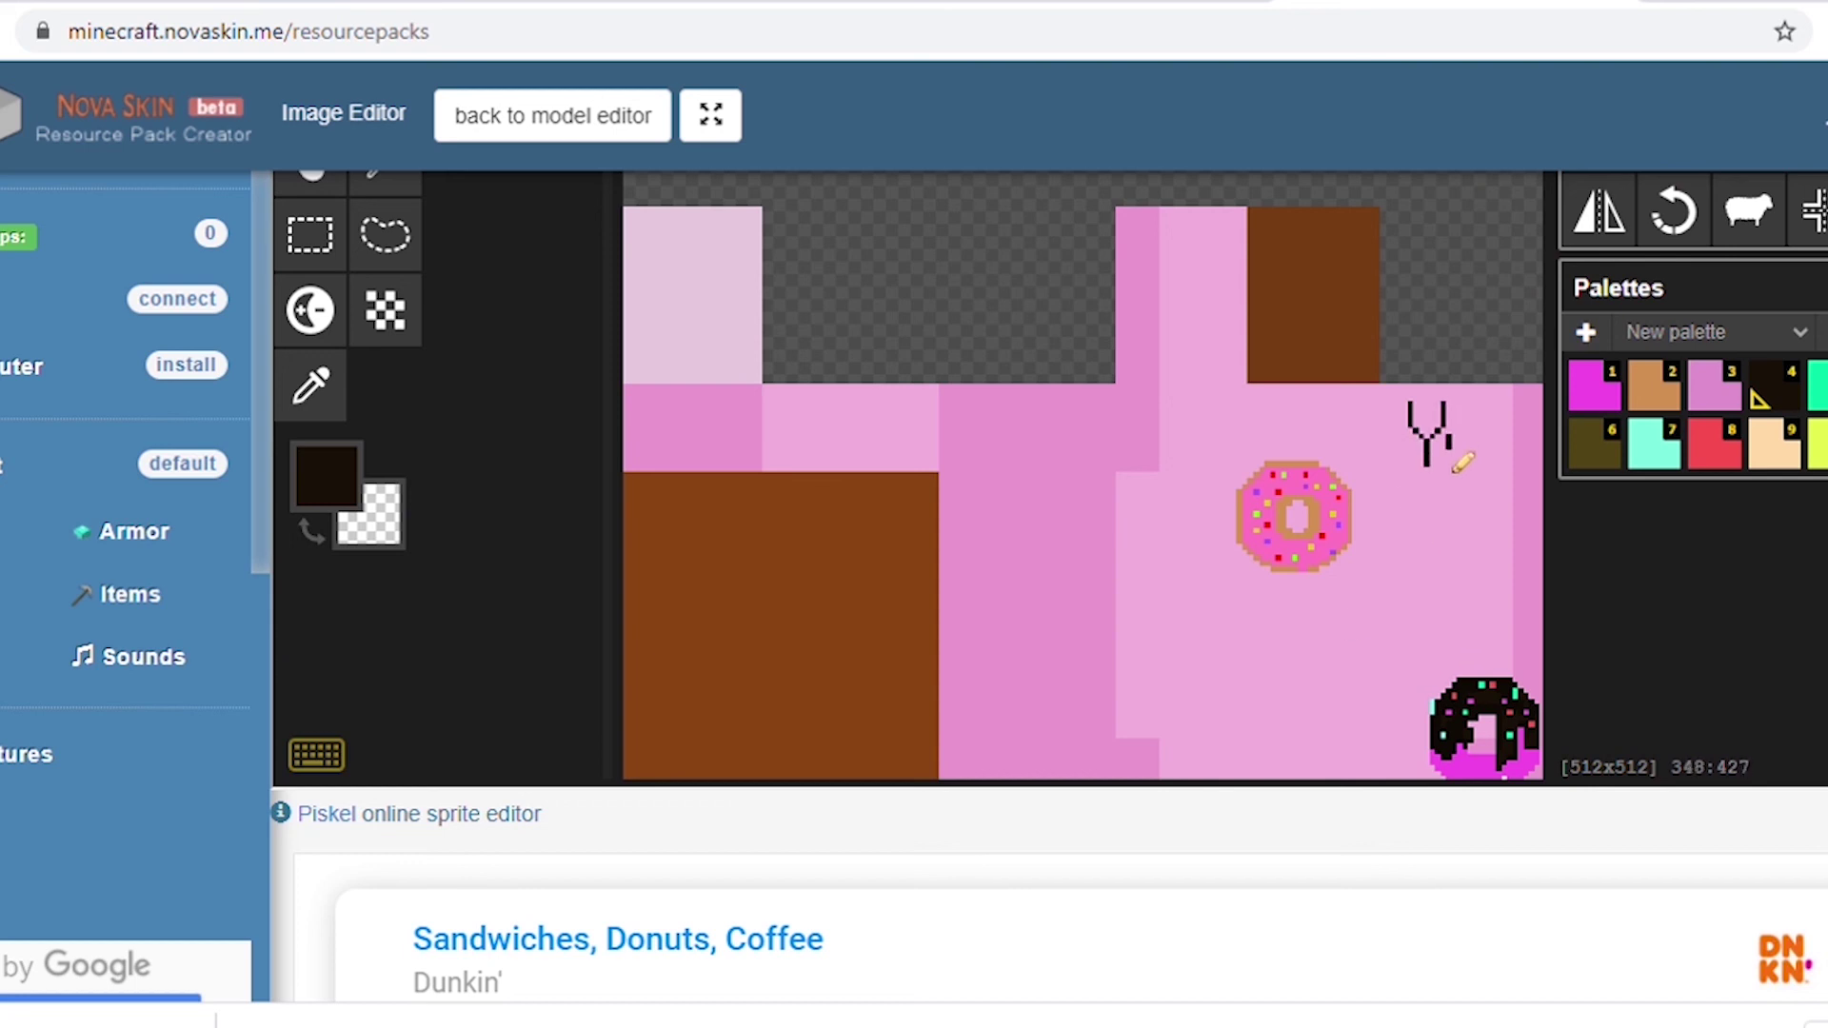
pyautogui.moveTo(1455, 470)
pyautogui.mouseDown()
pyautogui.moveTo(1491, 491)
pyautogui.moveTo(1494, 461)
pyautogui.moveTo(1511, 483)
pyautogui.moveTo(1556, 486)
pyautogui.mouseUp()
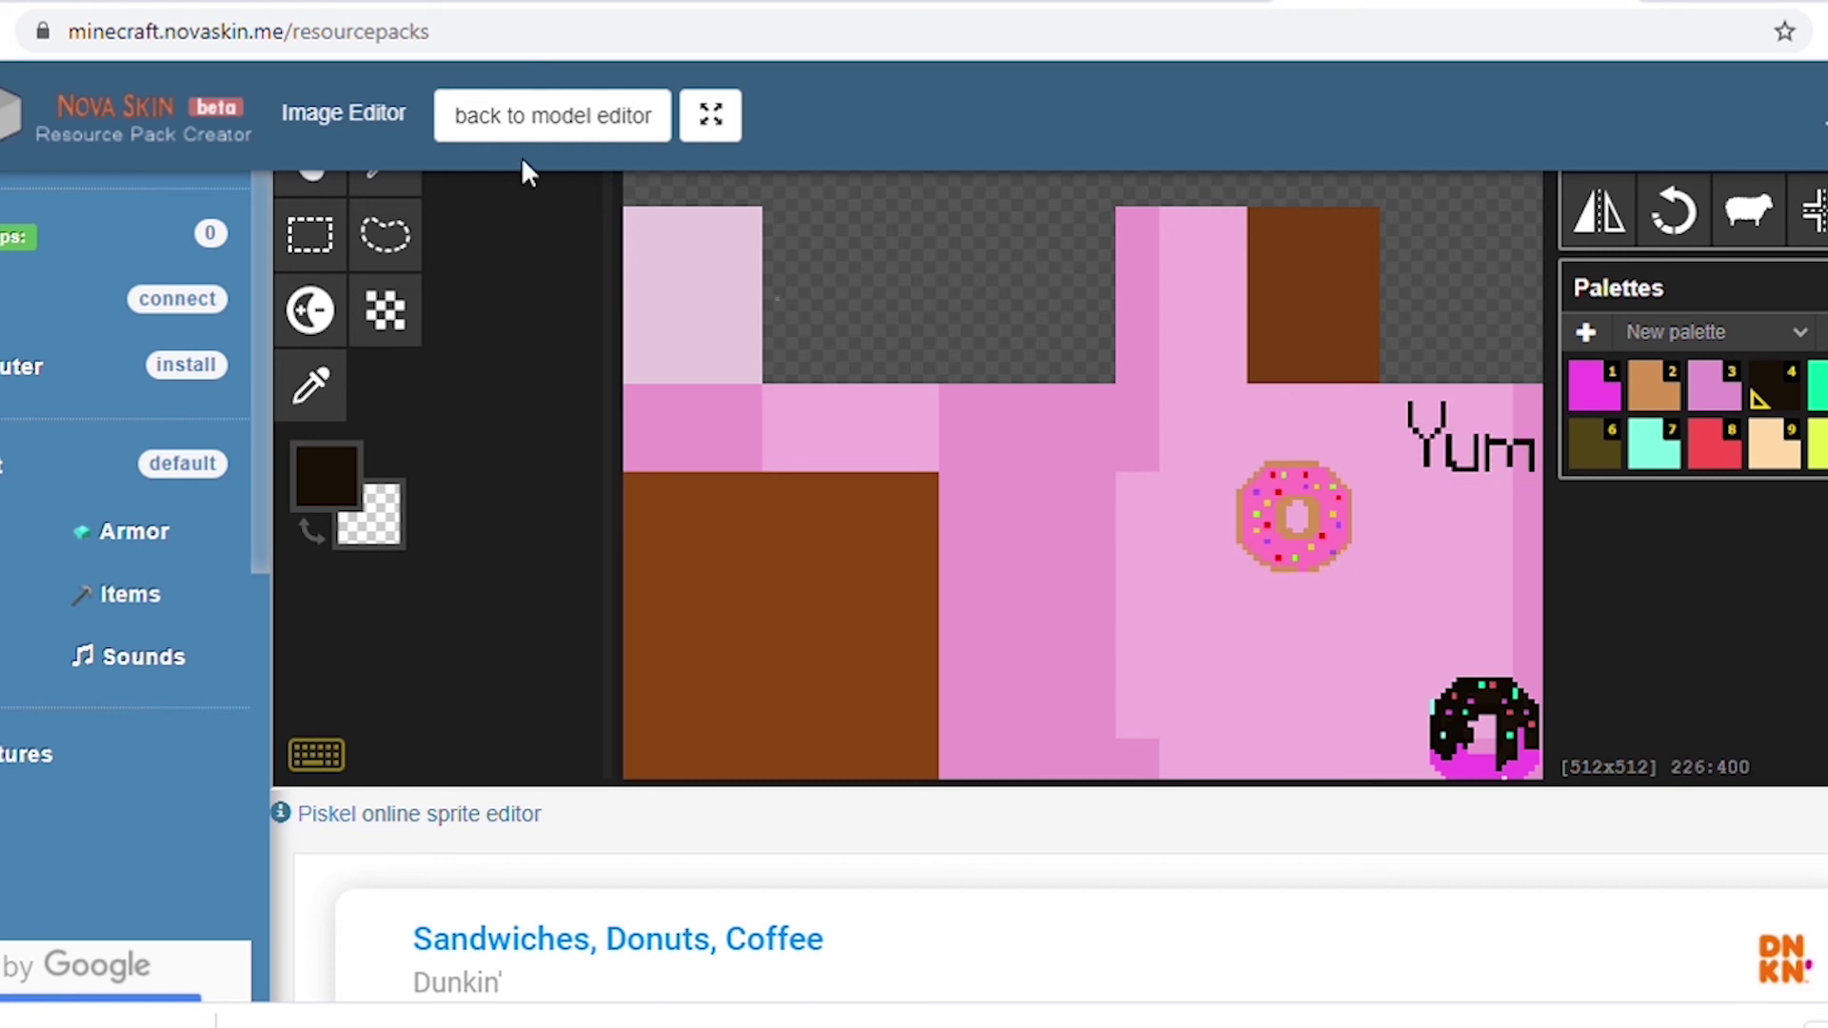
# Check the sleeve lettering on the rotated 3D model and return to the image editor.
pyautogui.click(530, 129)
pyautogui.moveTo(867, 623); pyautogui.dragTo(1575, 482)
pyautogui.click(1157, 115)
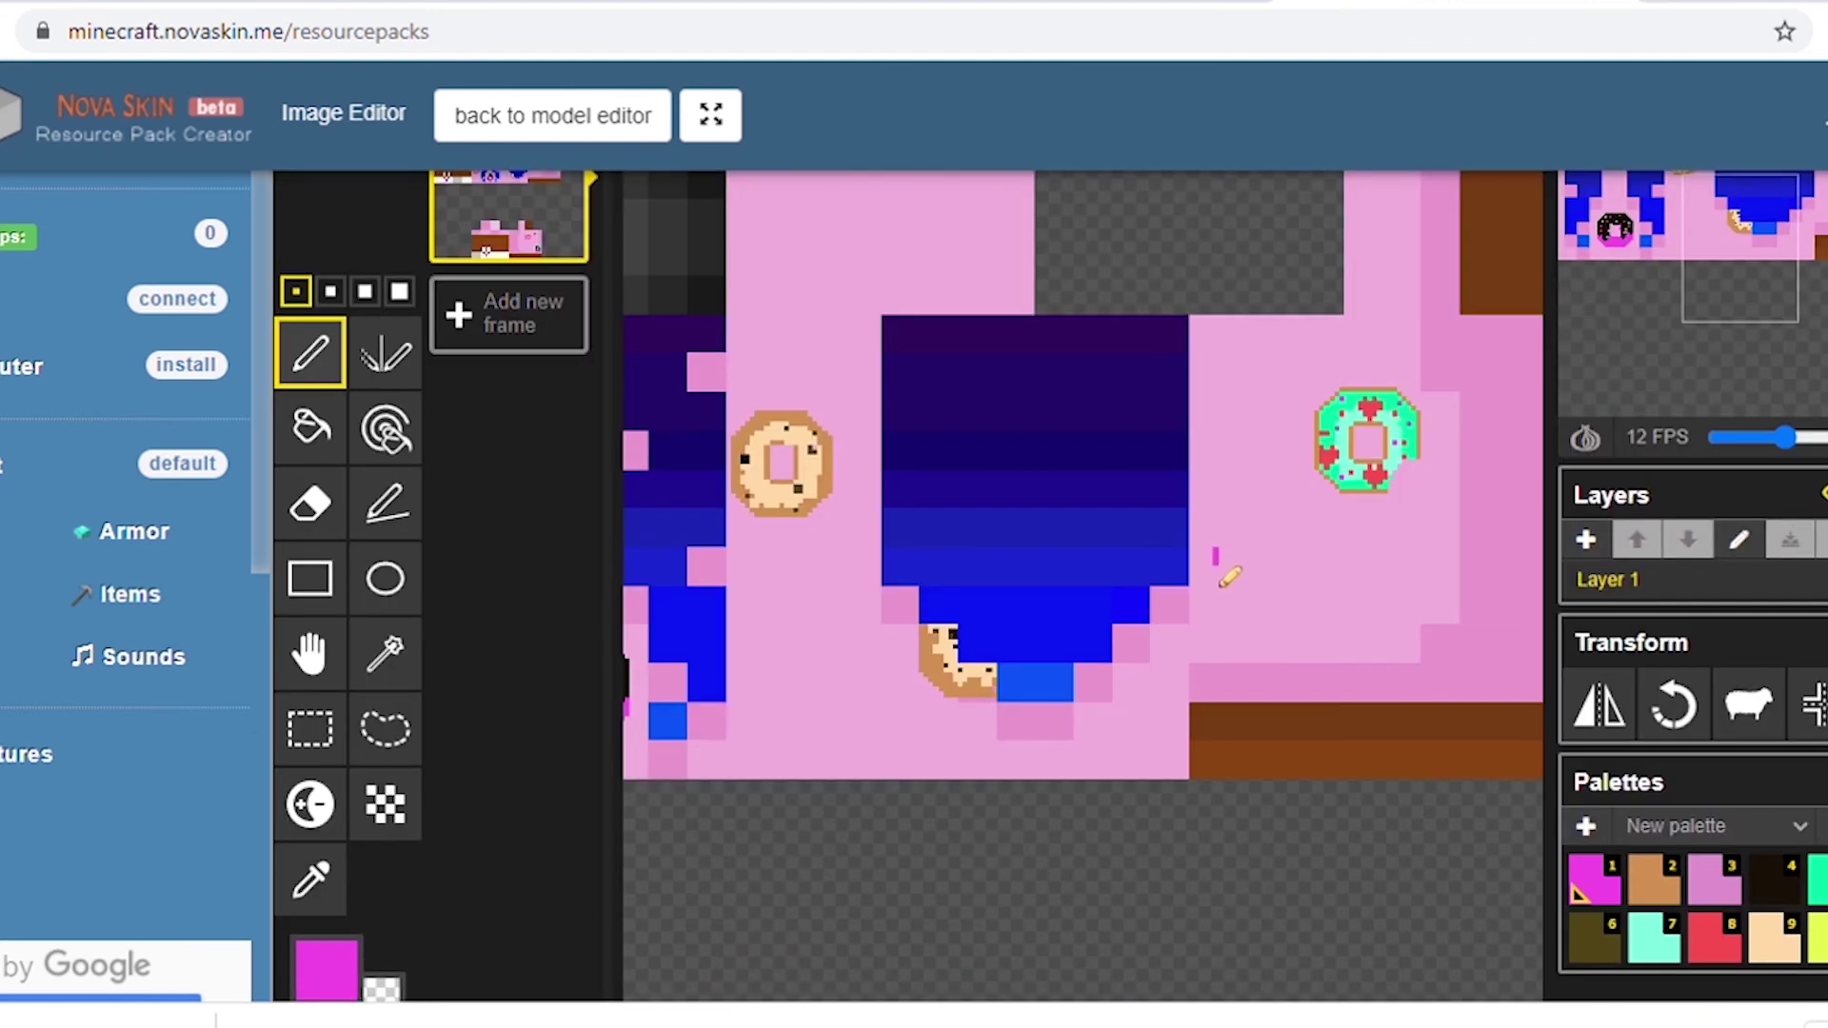
# Outline a donut in magenta with a dark brown upper edge below the whole mint donut, and give it a magenta-edged hole.
pyautogui.moveTo(1221, 583); pyautogui.dragTo(1224, 631)
pyautogui.moveTo(1324, 581); pyautogui.dragTo(1320, 549)
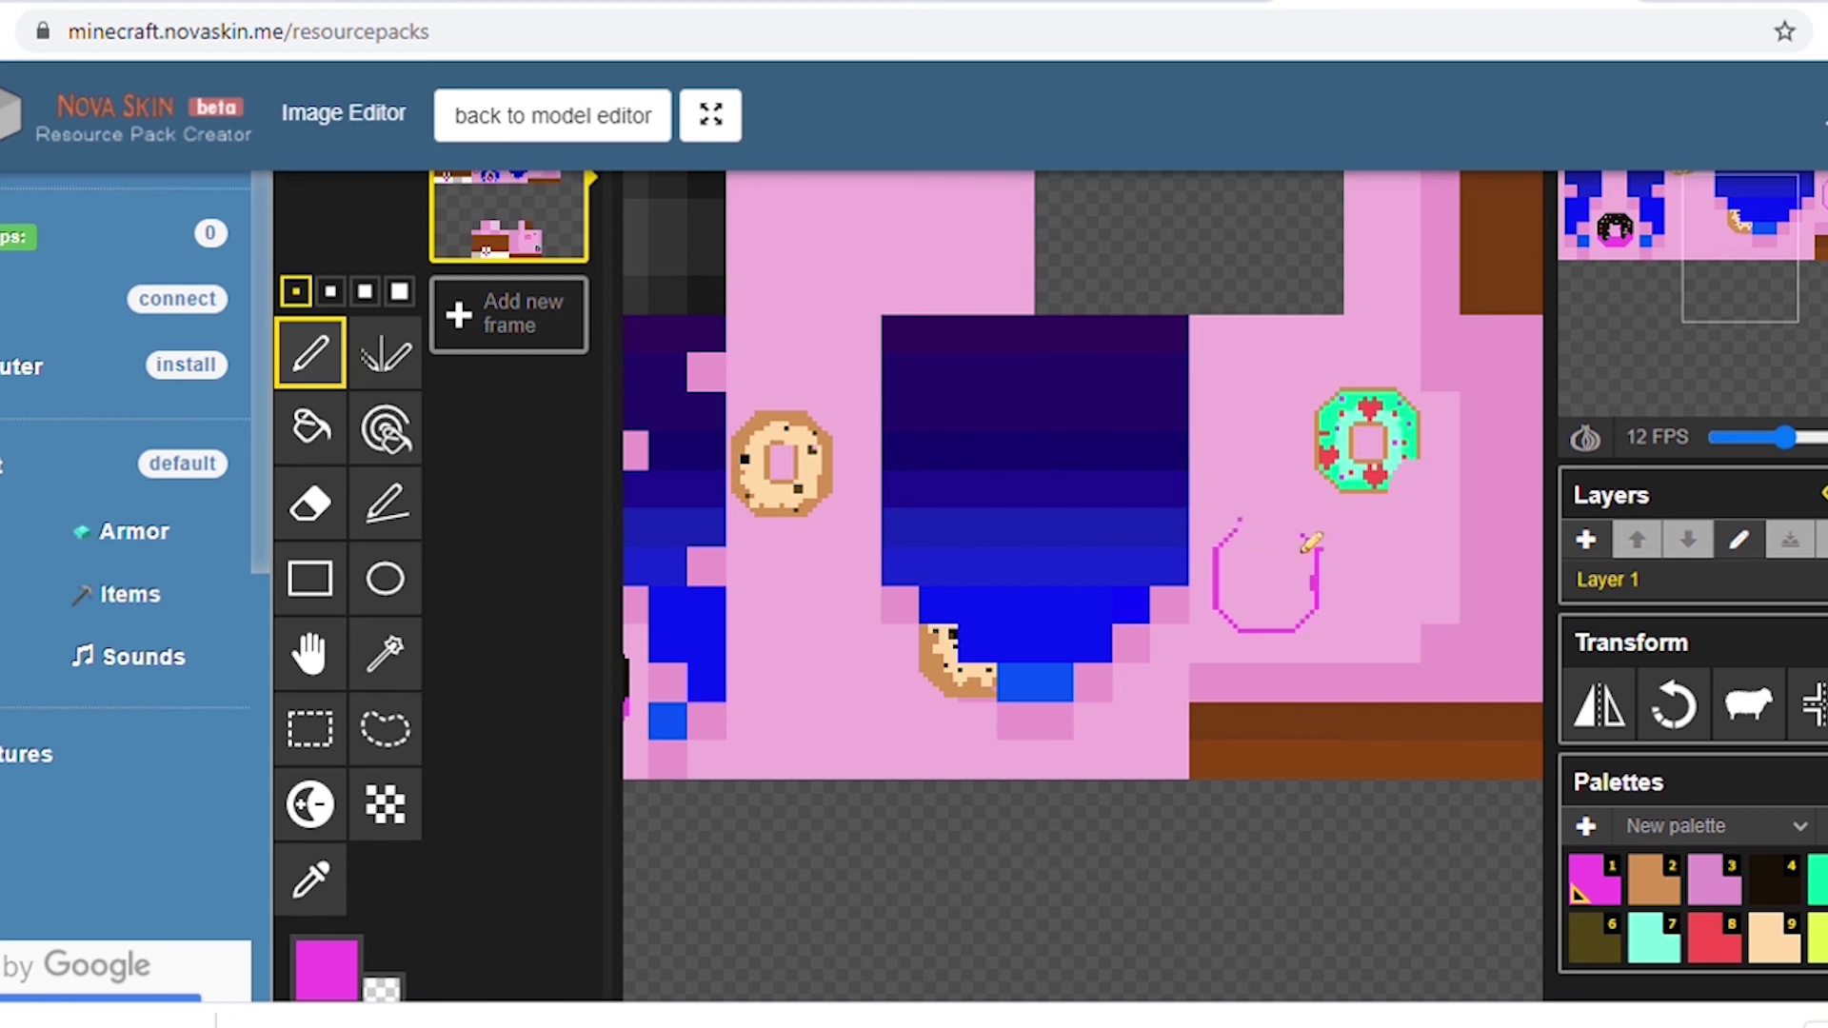
pyautogui.press('4')
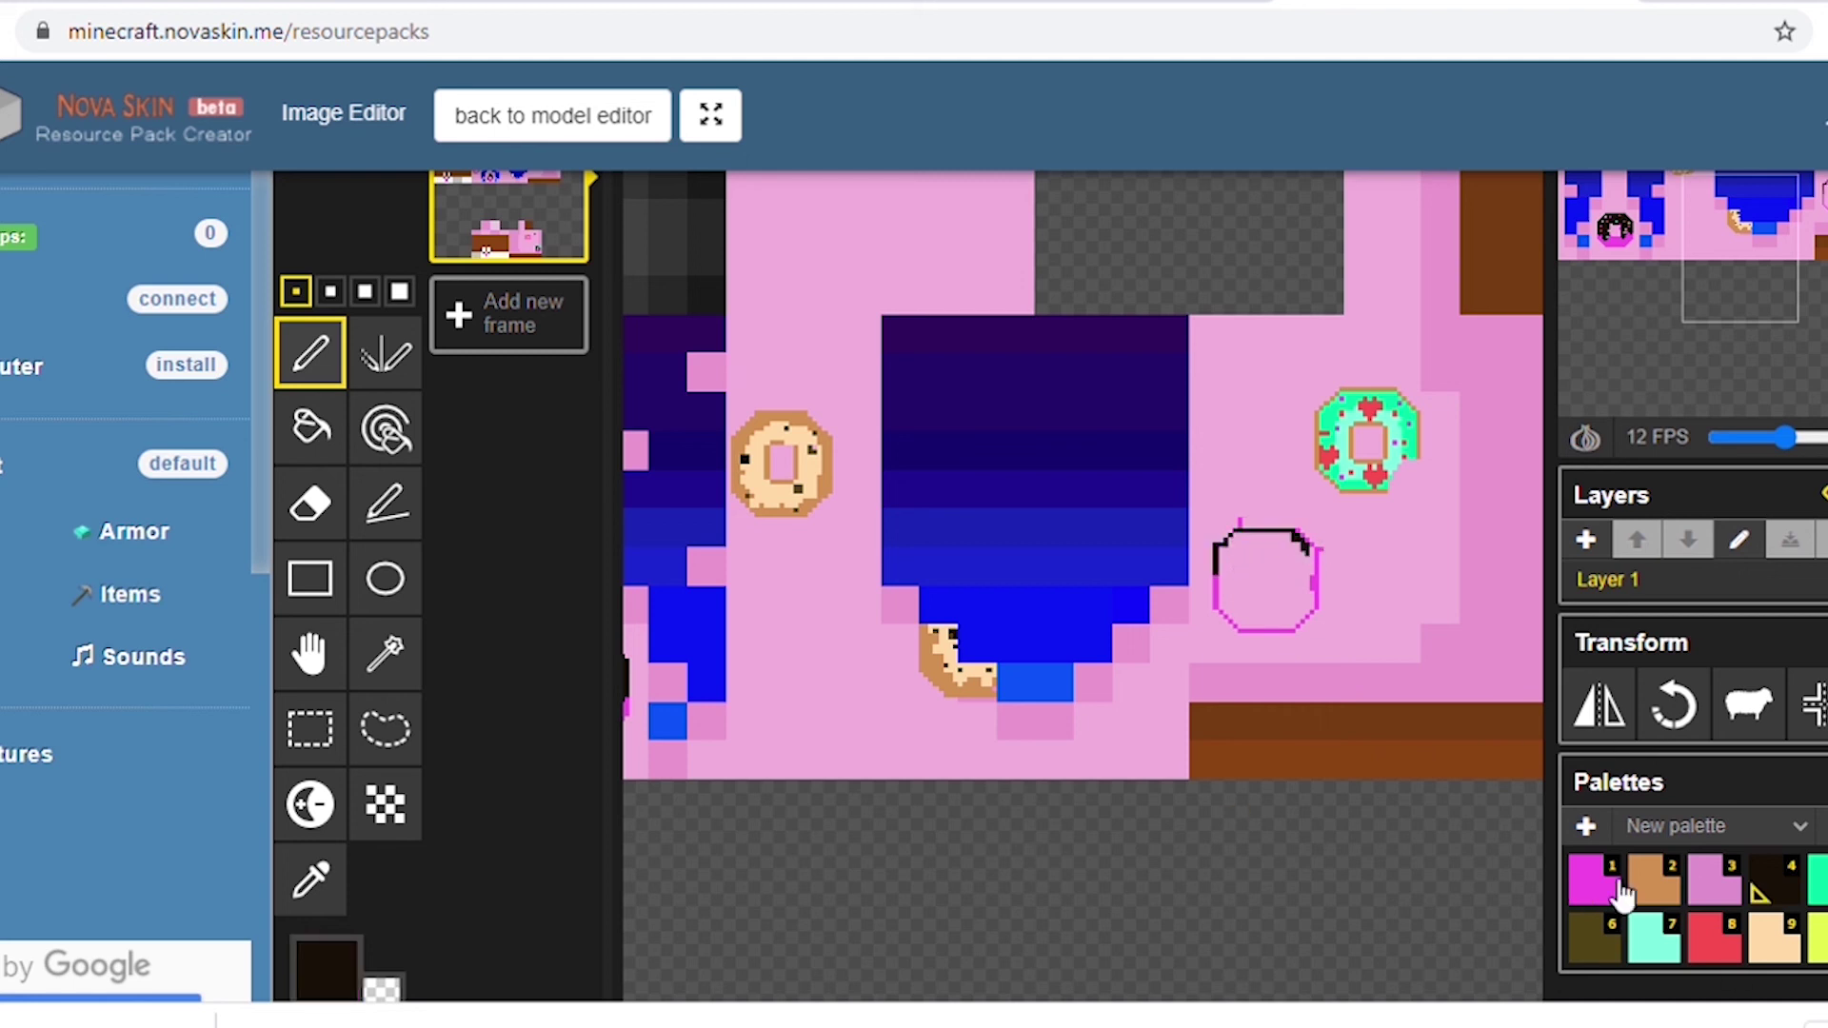
pyautogui.press('1')
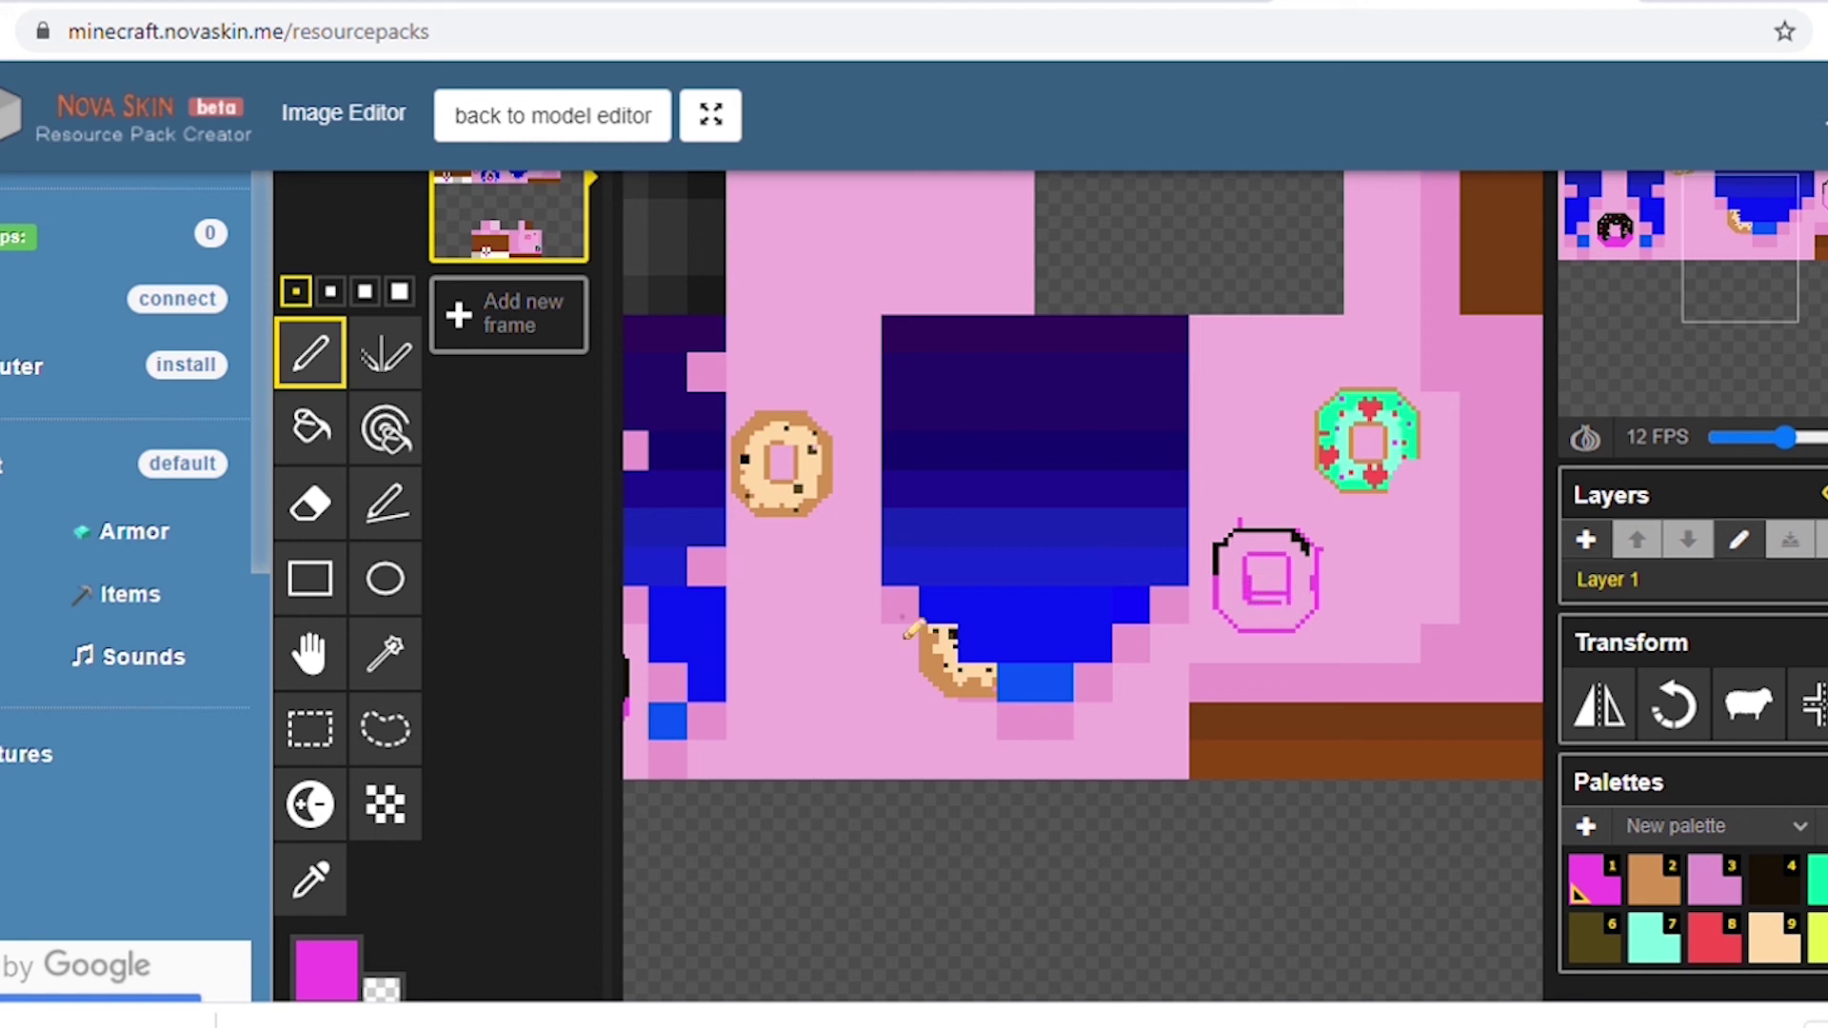
pyautogui.keyDown('alt'); pyautogui.click(1298, 623); pyautogui.keyUp('alt')
# Draw dripping dark brown icing on the new donut, fill it with a 2-pixel pen, and fill the base with magenta.
pyautogui.click(1770, 884)
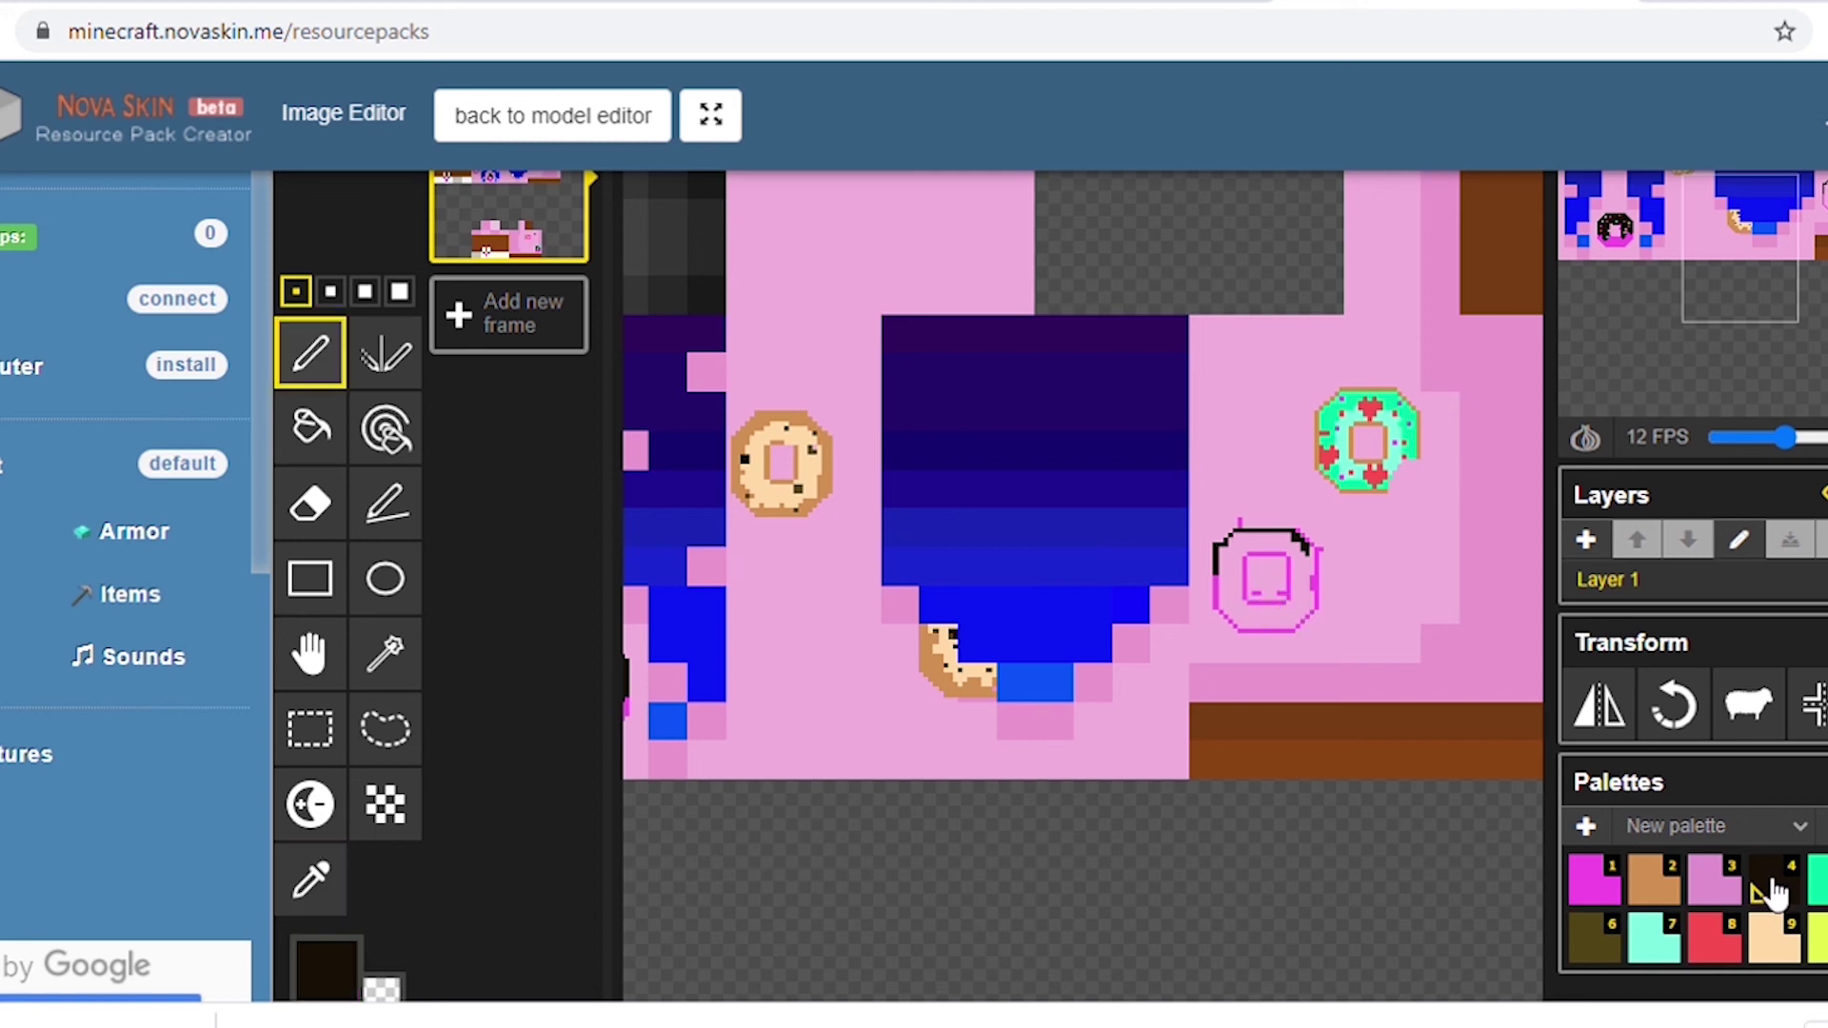
pyautogui.moveTo(1215, 577)
pyautogui.mouseDown()
pyautogui.moveTo(1243, 614)
pyautogui.moveTo(1317, 606)
pyautogui.mouseUp()
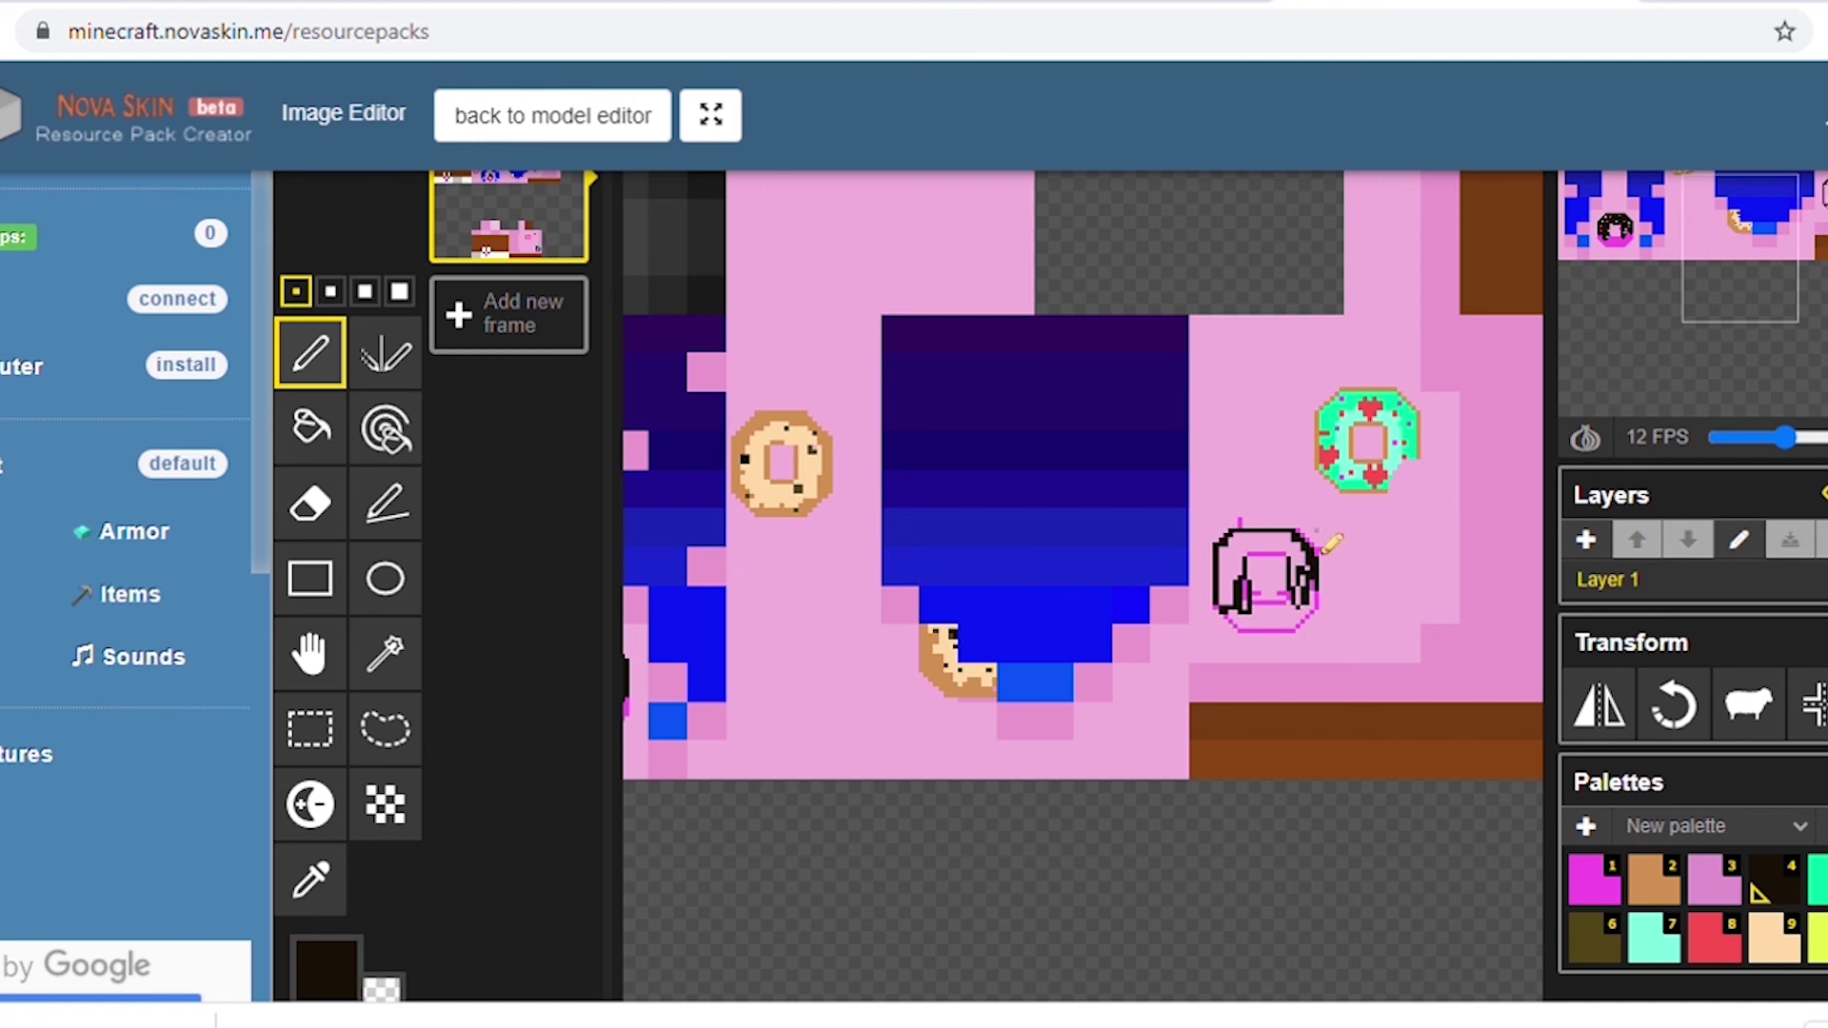
pyautogui.click(330, 291)
pyautogui.moveTo(1228, 571)
pyautogui.mouseDown()
pyautogui.moveTo(1235, 602)
pyautogui.moveTo(1302, 553)
pyautogui.moveTo(1300, 591)
pyautogui.moveTo(1247, 545)
pyautogui.mouseUp()
pyautogui.click(1595, 878)
pyautogui.moveTo(1272, 613)
pyautogui.mouseDown()
pyautogui.moveTo(1235, 634)
pyautogui.moveTo(1297, 621)
pyautogui.mouseUp()
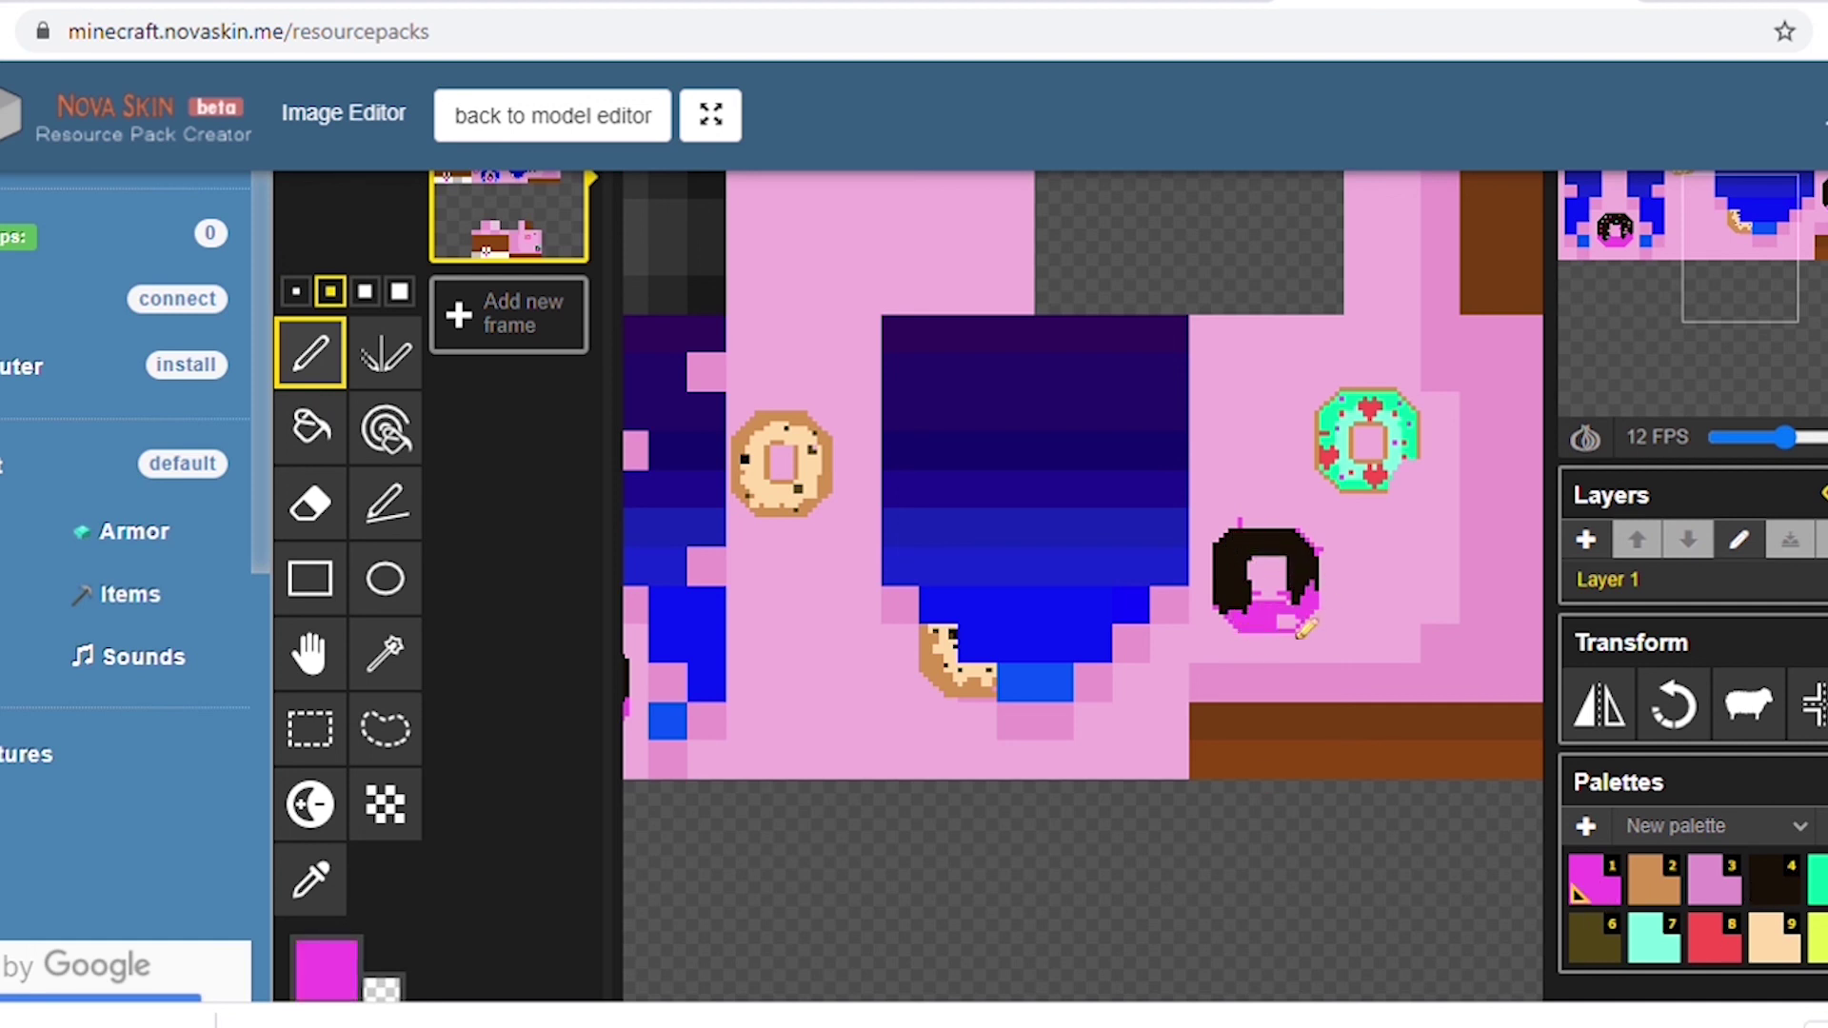
# Dot the dark icing with yellow, green and red sprinkles using a 1-pixel pen.
pyautogui.press('0')
pyautogui.press('[')
pyautogui.press('5')
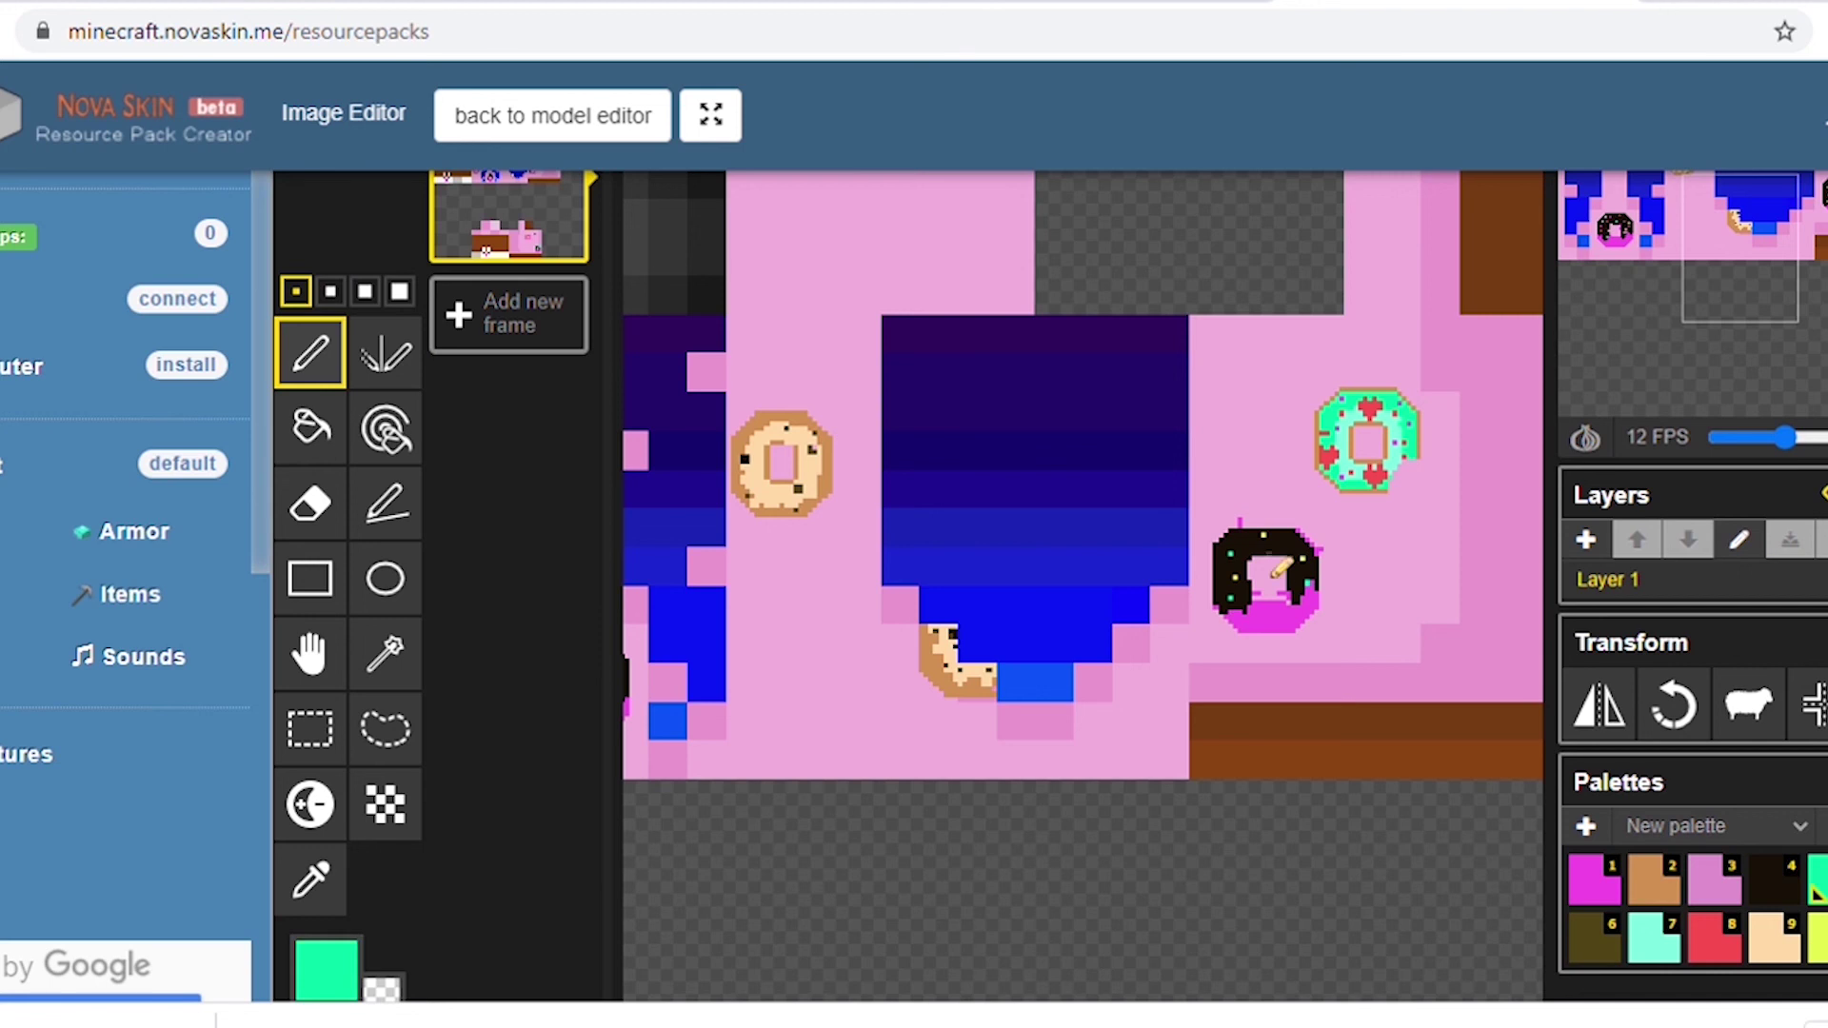
pyautogui.press('8')
# Add a white swatch to the custom palette and save it.
pyautogui.scroll(-2, 1791, 938)
pyautogui.click(1819, 669)
pyautogui.click(882, 388)
pyautogui.click(1203, 197)
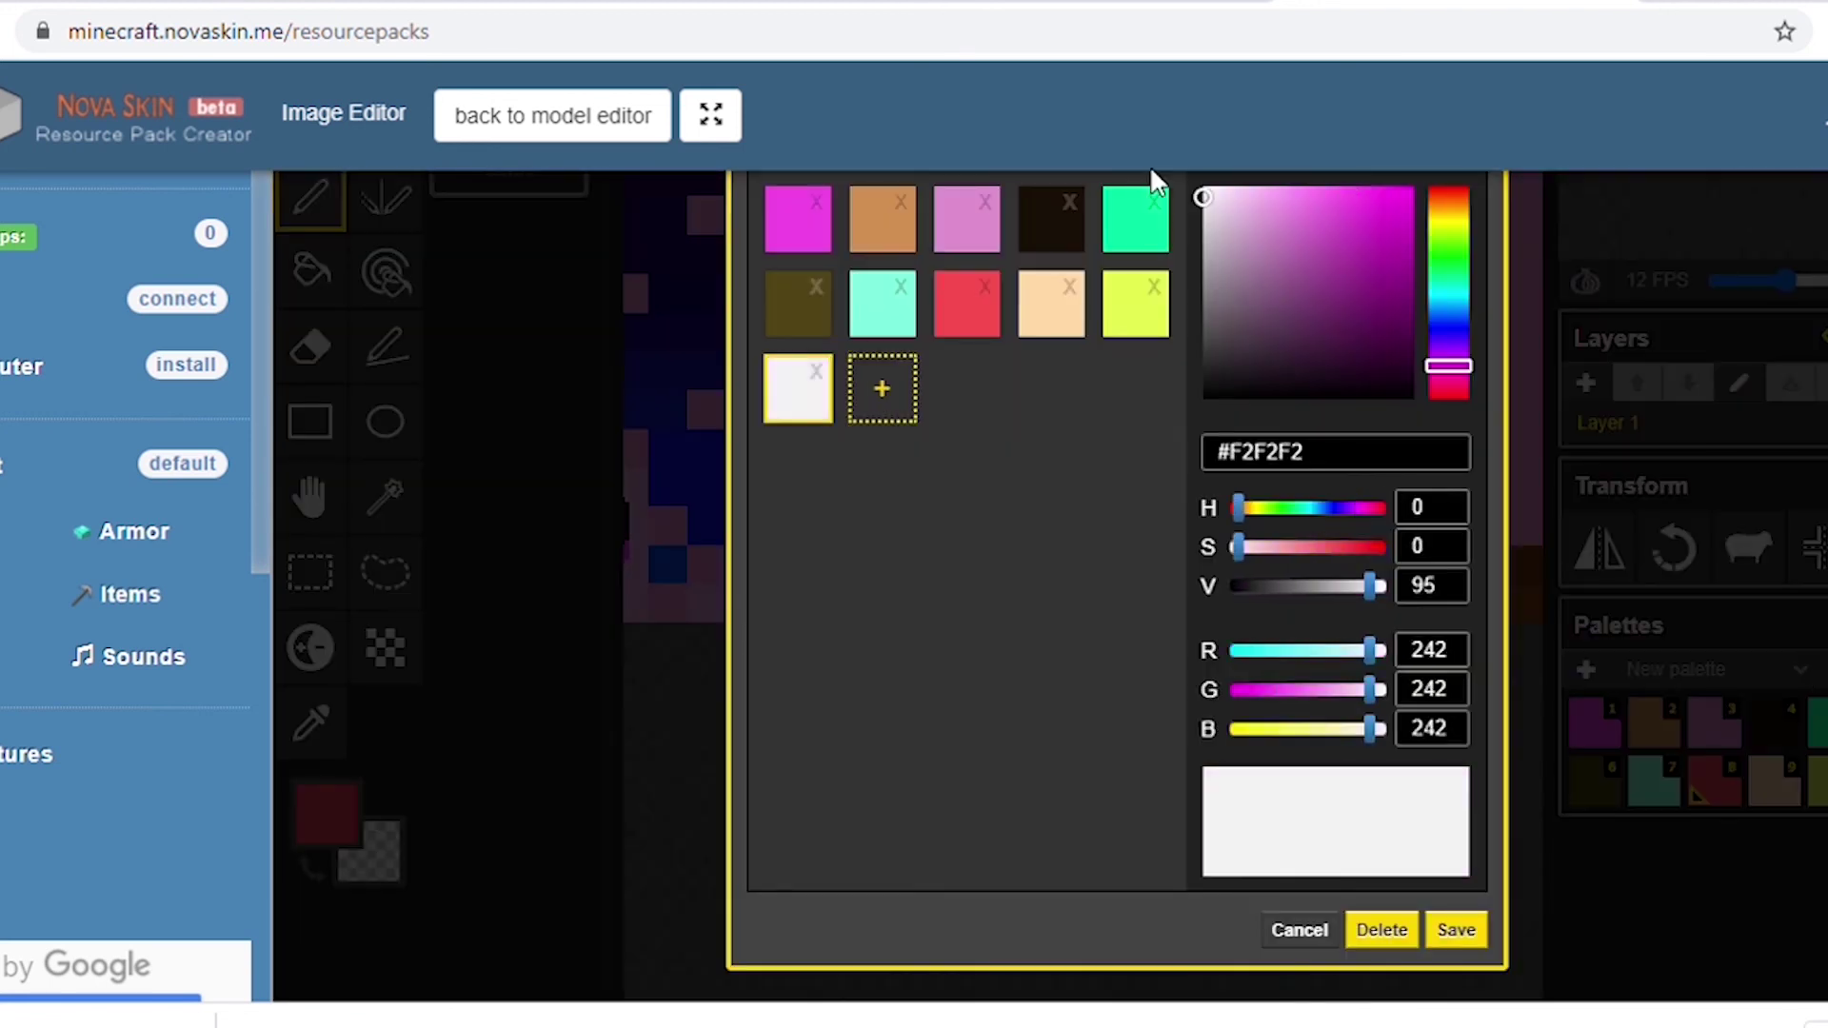
pyautogui.click(1456, 930)
pyautogui.click(1819, 670)
pyautogui.click(798, 388)
pyautogui.click(1208, 197)
pyautogui.moveTo(1207, 197)
pyautogui.mouseDown()
pyautogui.moveTo(1222, 204)
pyautogui.moveTo(1204, 187)
pyautogui.mouseUp()
pyautogui.click(1456, 929)
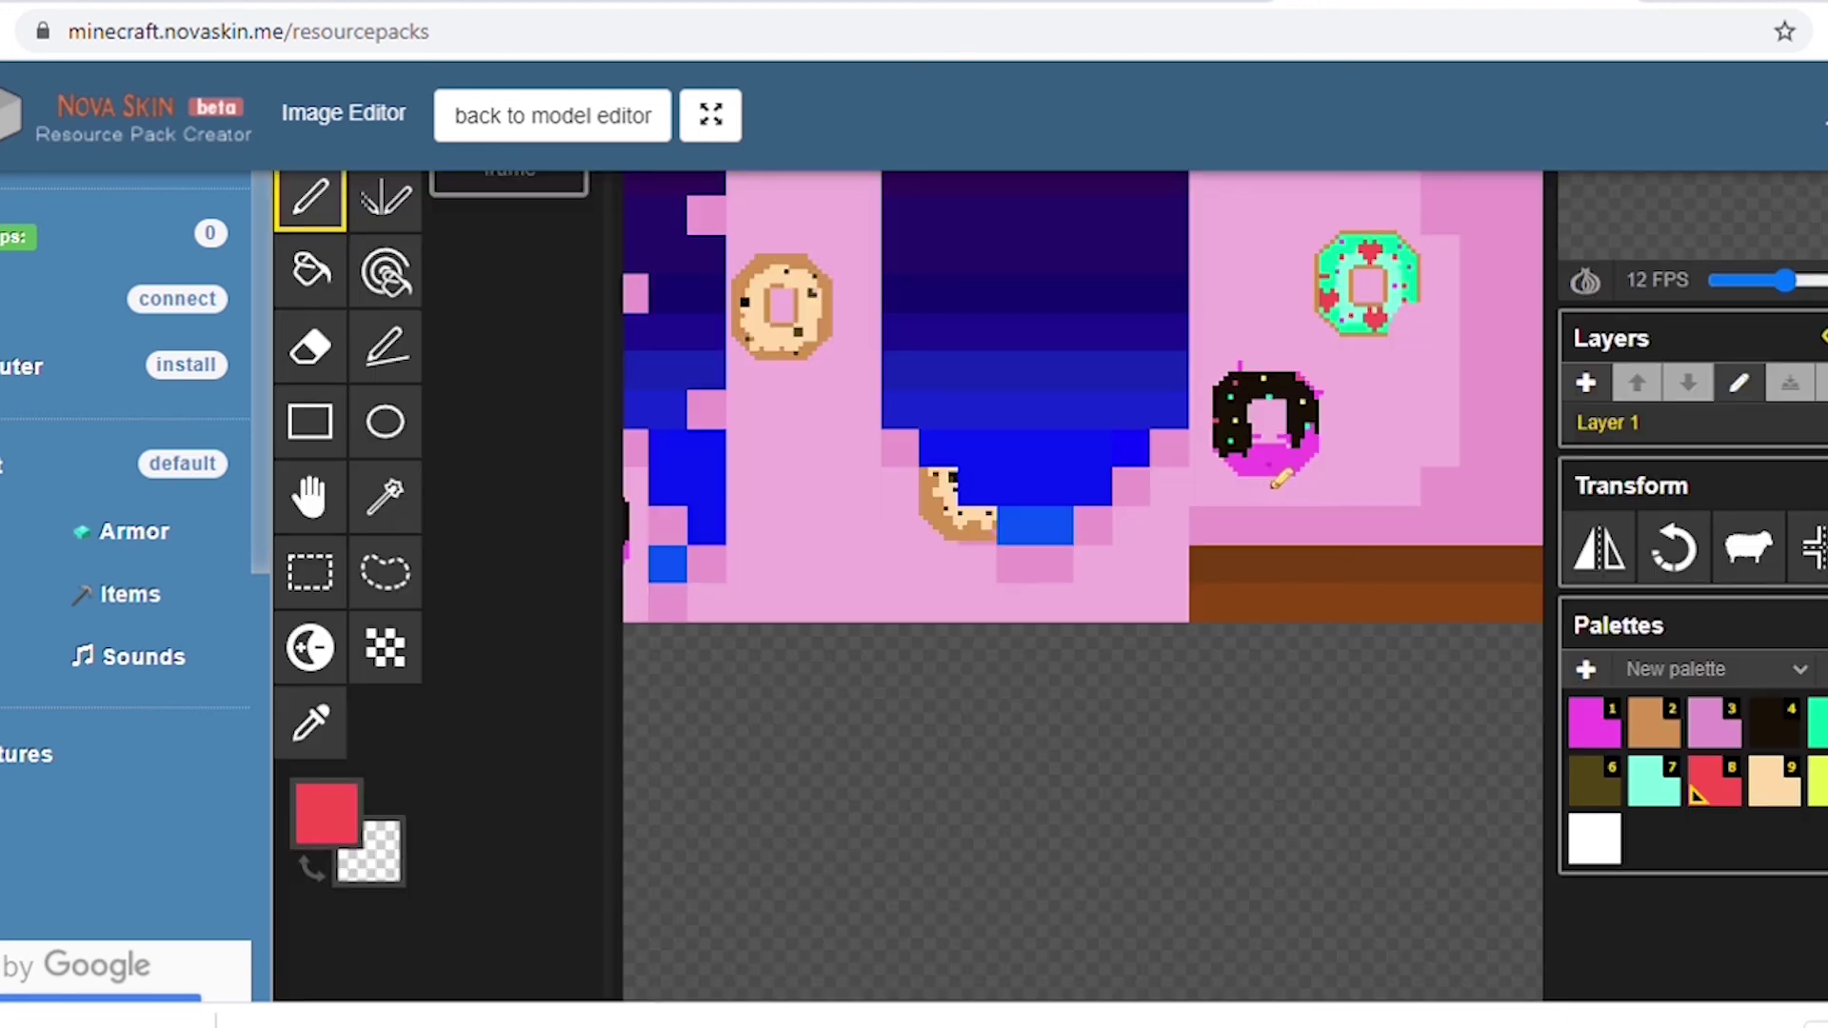
# Add a white highlight to the magenta base of the dark-iced donut on the torso front.
pyautogui.press('>')
pyautogui.press('>')
pyautogui.press('>')
pyautogui.scroll(-7, 1370, 486)
pyautogui.scroll(8, 780, 531)
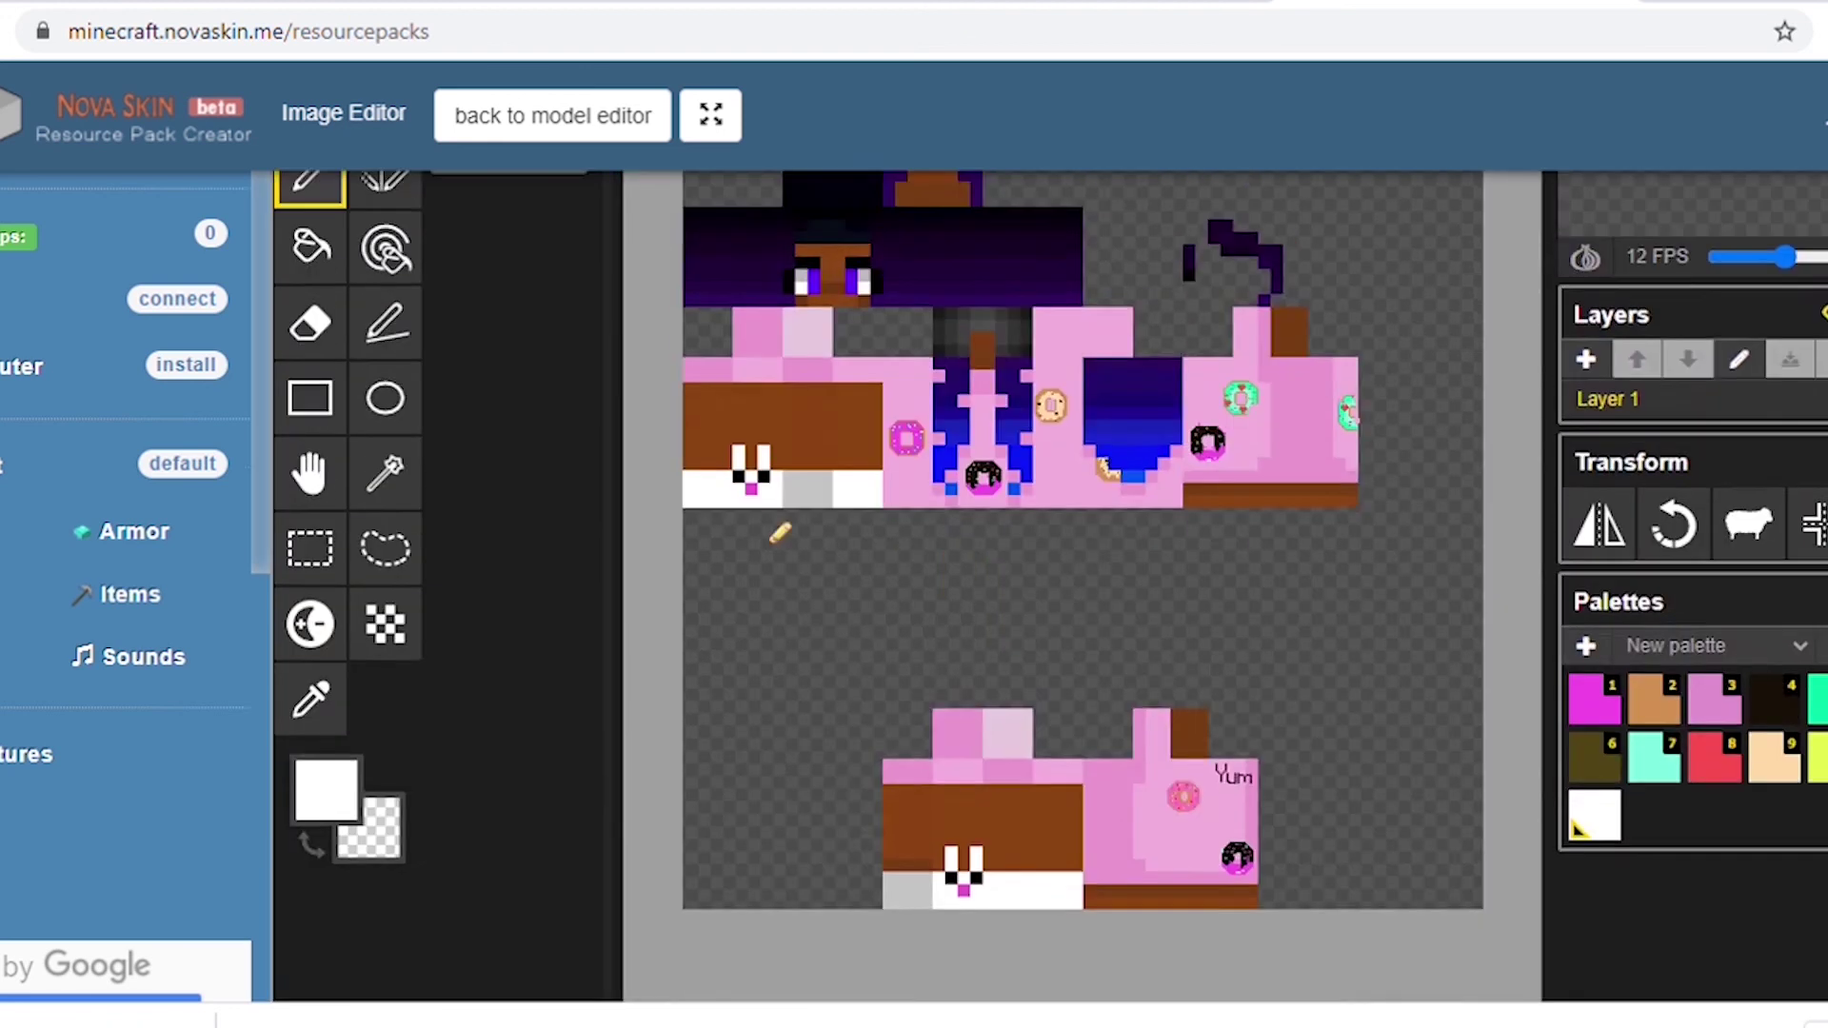
pyautogui.scroll(-5, 1611, 638)
pyautogui.scroll(5, 1609, 633)
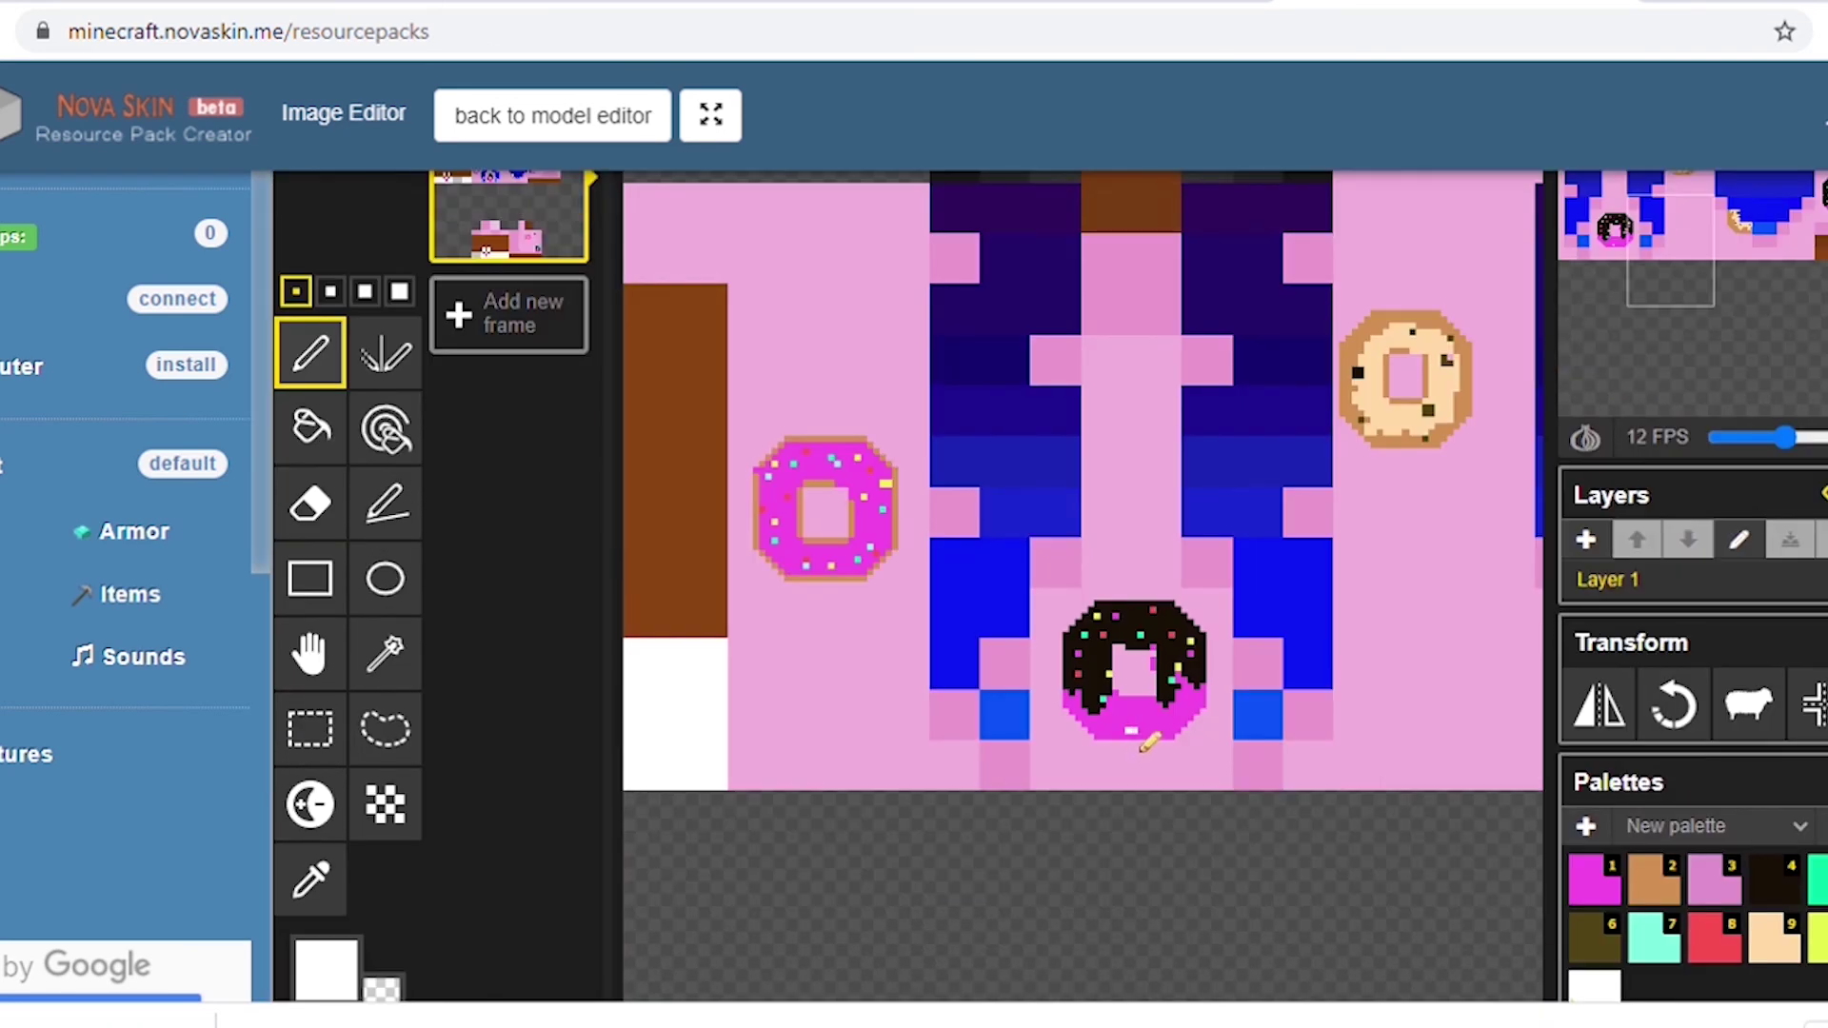
pyautogui.scroll(-4, 1406, 726)
pyautogui.scroll(5, 1181, 714)
pyautogui.scroll(-5, 1181, 714)
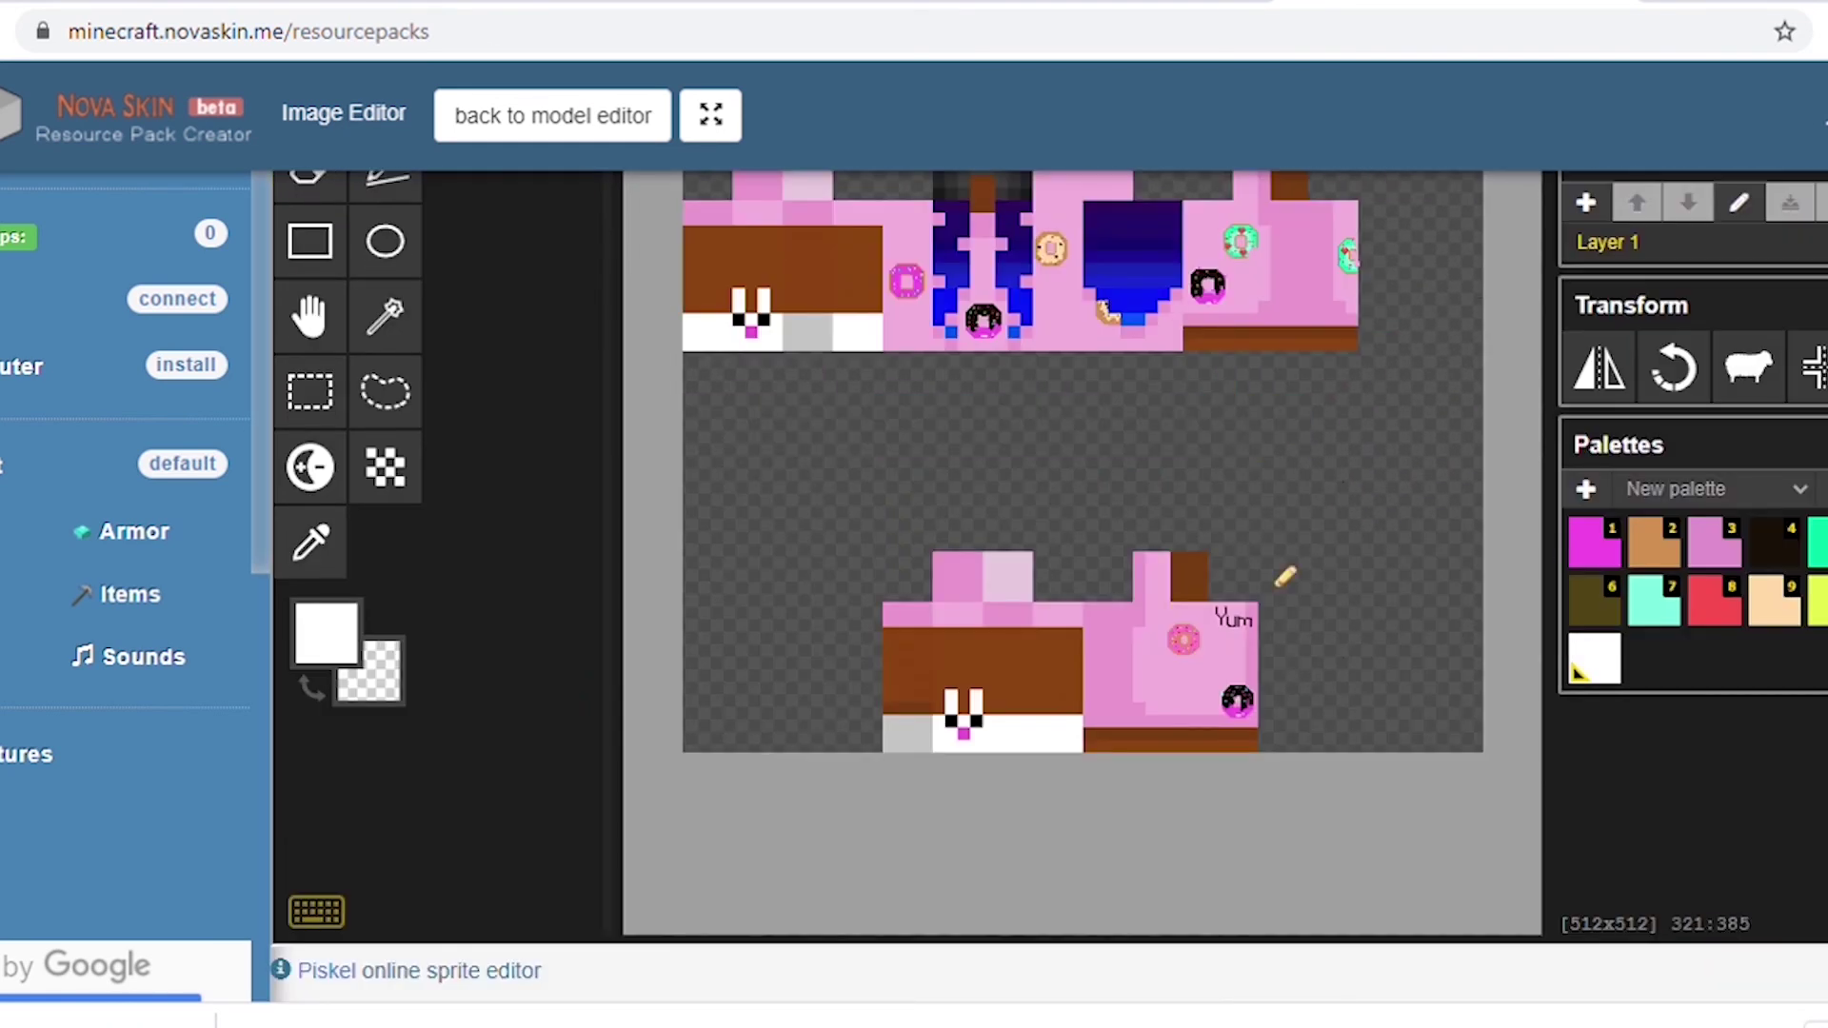
# Add black (#000) to the custom palette and save it.
pyautogui.scroll(2, 1282, 576)
pyautogui.click(881, 363)
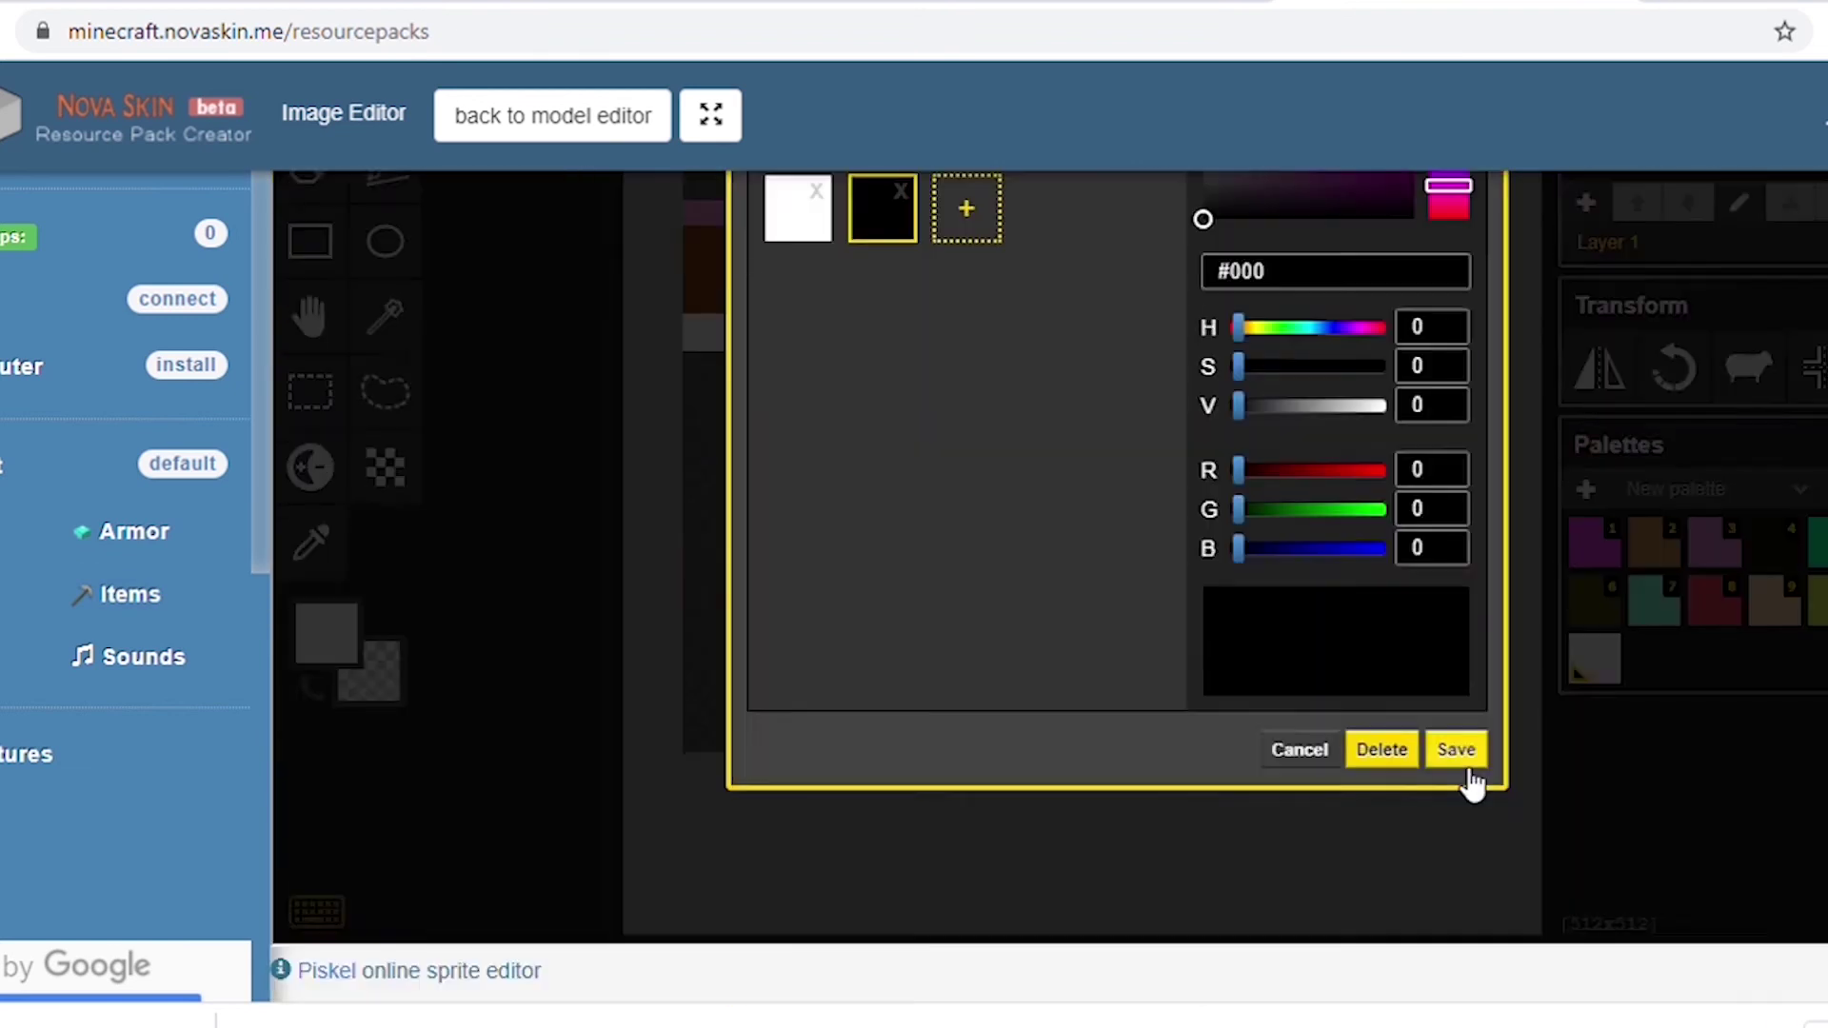
pyautogui.click(1470, 771)
# Write "YUM" in white on the darker pink part of the lower sleeve section, beside the brown area.
pyautogui.scroll(2, 1029, 762)
pyautogui.scroll(-3, 1029, 762)
pyautogui.scroll(4, 1101, 245)
pyautogui.scroll(-5, 1095, 381)
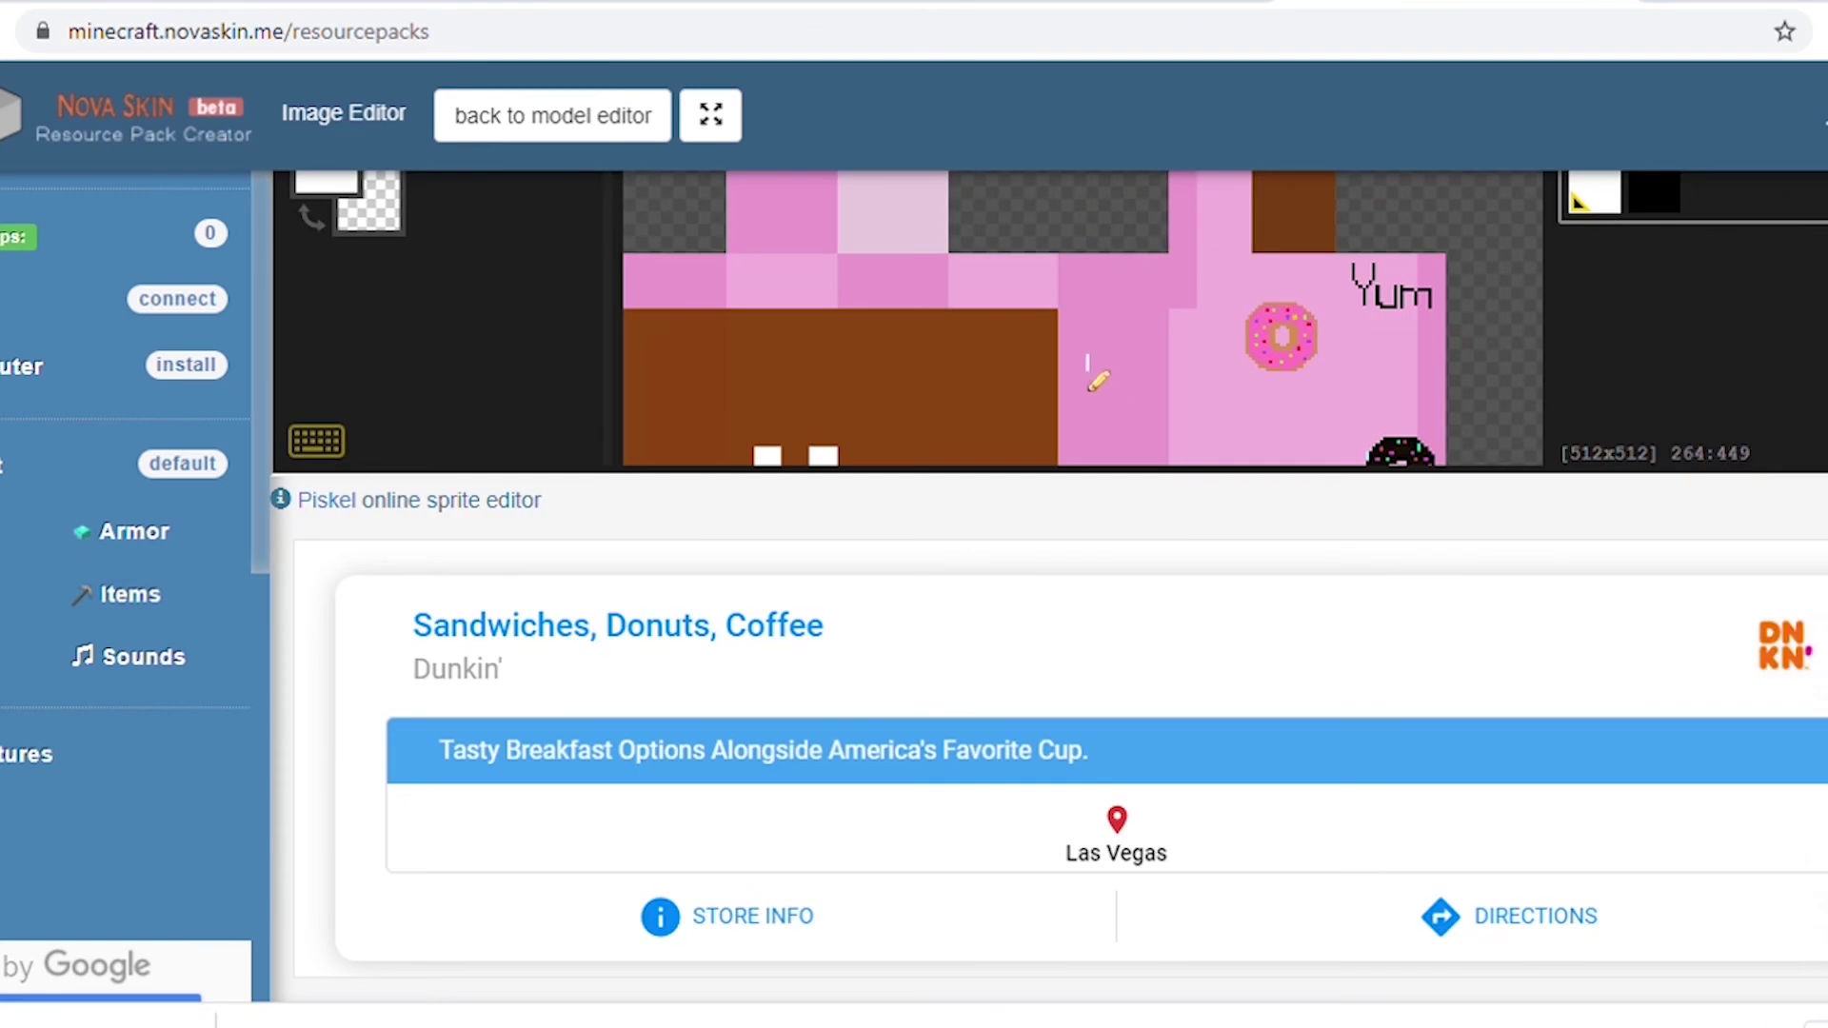
pyautogui.scroll(3, 1095, 381)
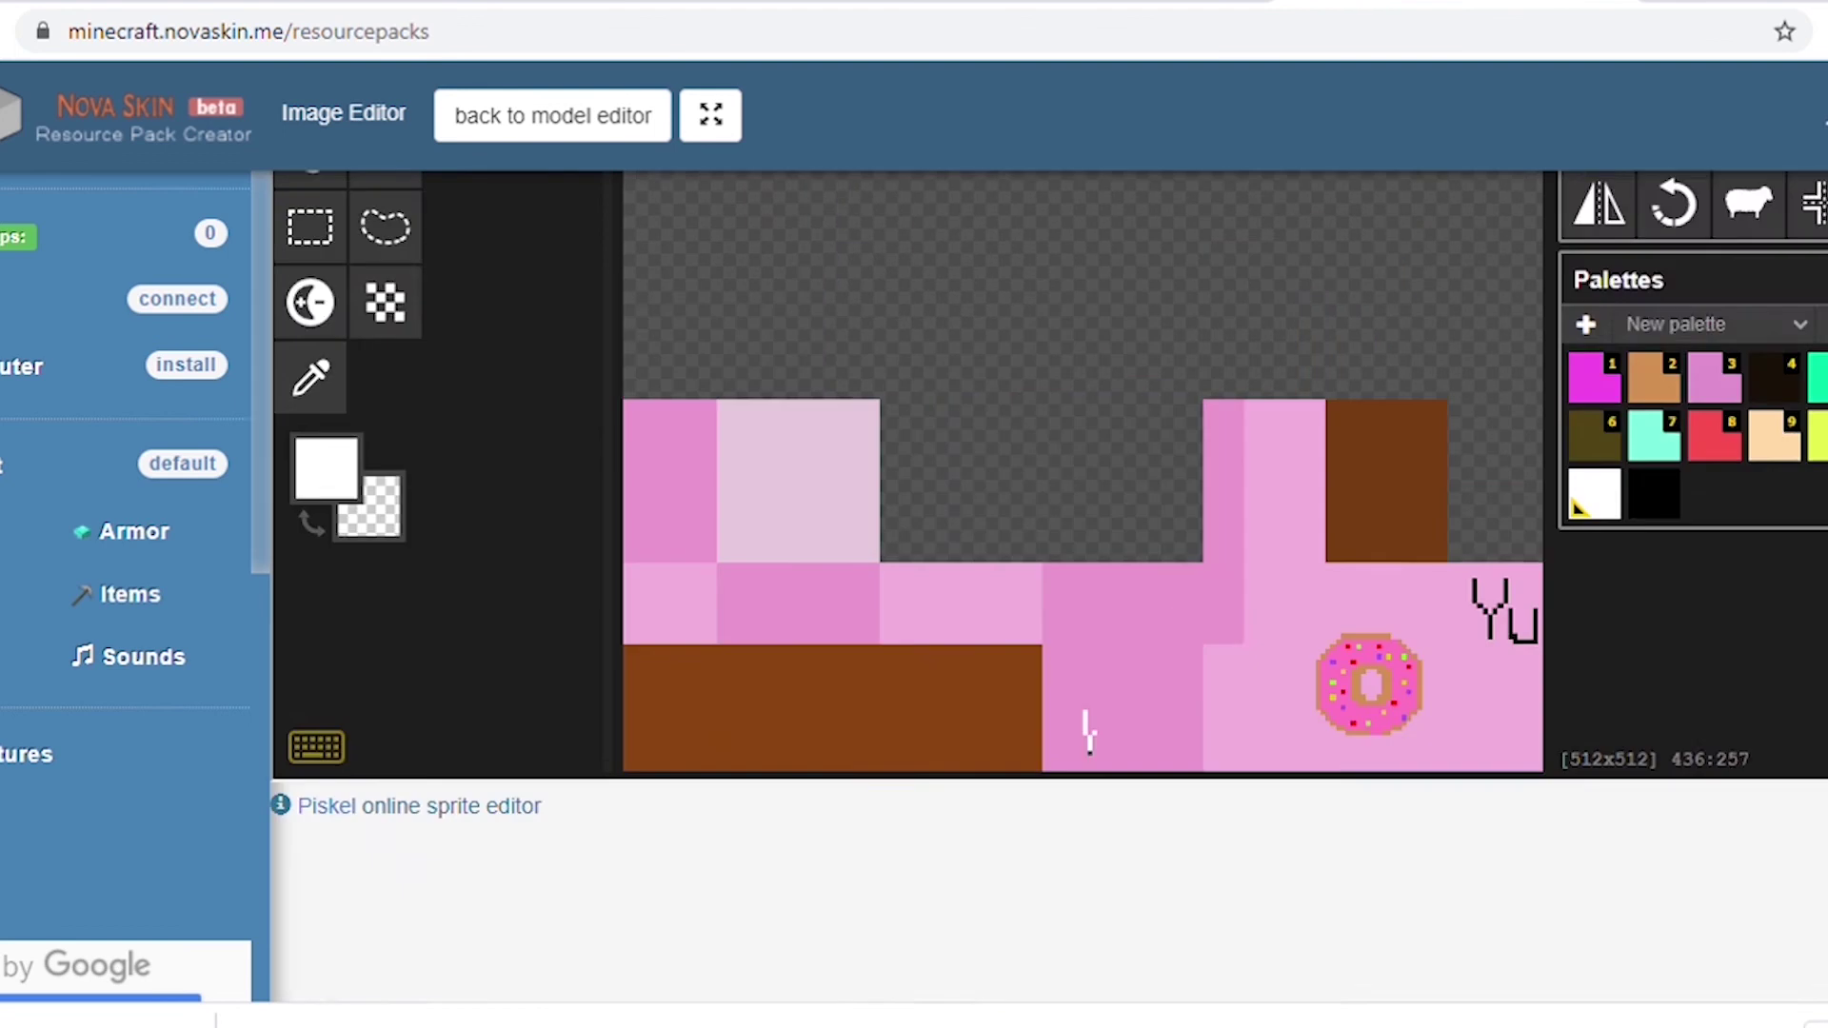
pyautogui.scroll(-2, 1092, 734)
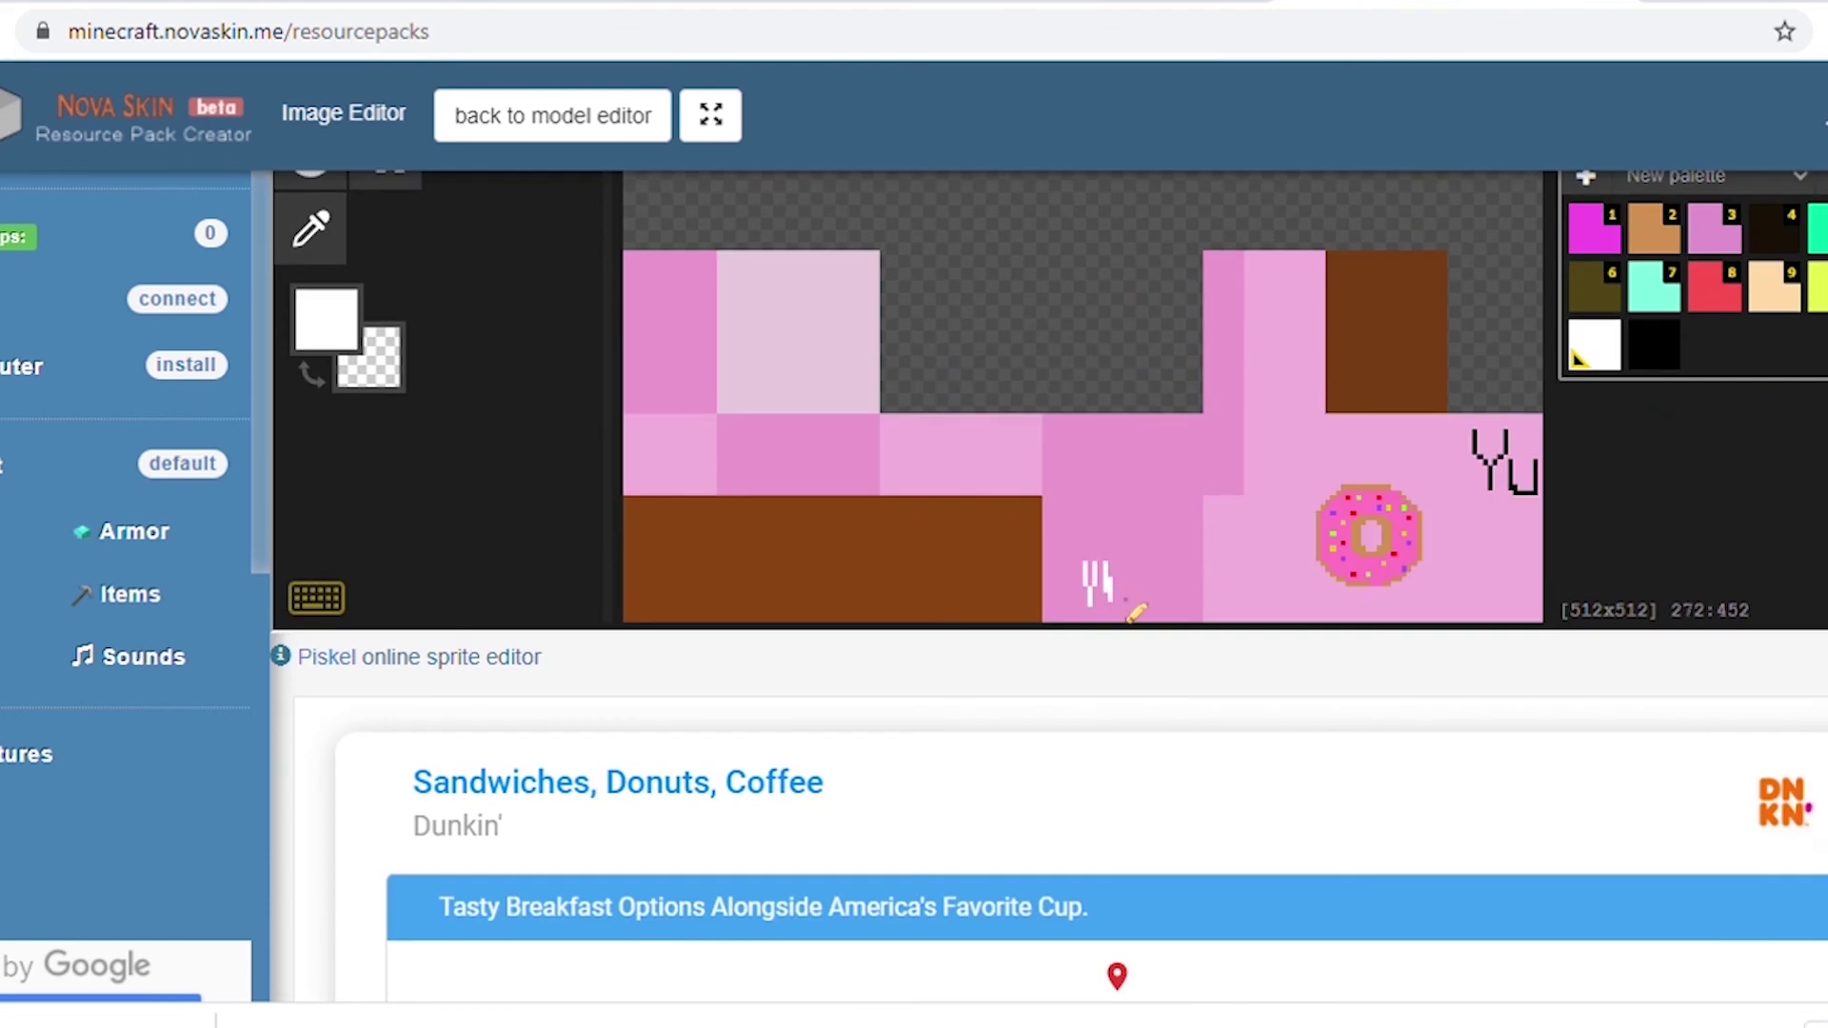
pyautogui.moveTo(1111, 617)
pyautogui.mouseDown()
pyautogui.moveTo(1132, 590)
pyautogui.moveTo(1167, 605)
pyautogui.mouseUp()
# Sample the darker sleeve pink and tidy the white lettering with the pen.
pyautogui.click(313, 232)
pyautogui.click(669, 323)
pyautogui.scroll(5, 322, 196)
pyautogui.click(322, 197)
pyautogui.scroll(-5, 321, 196)
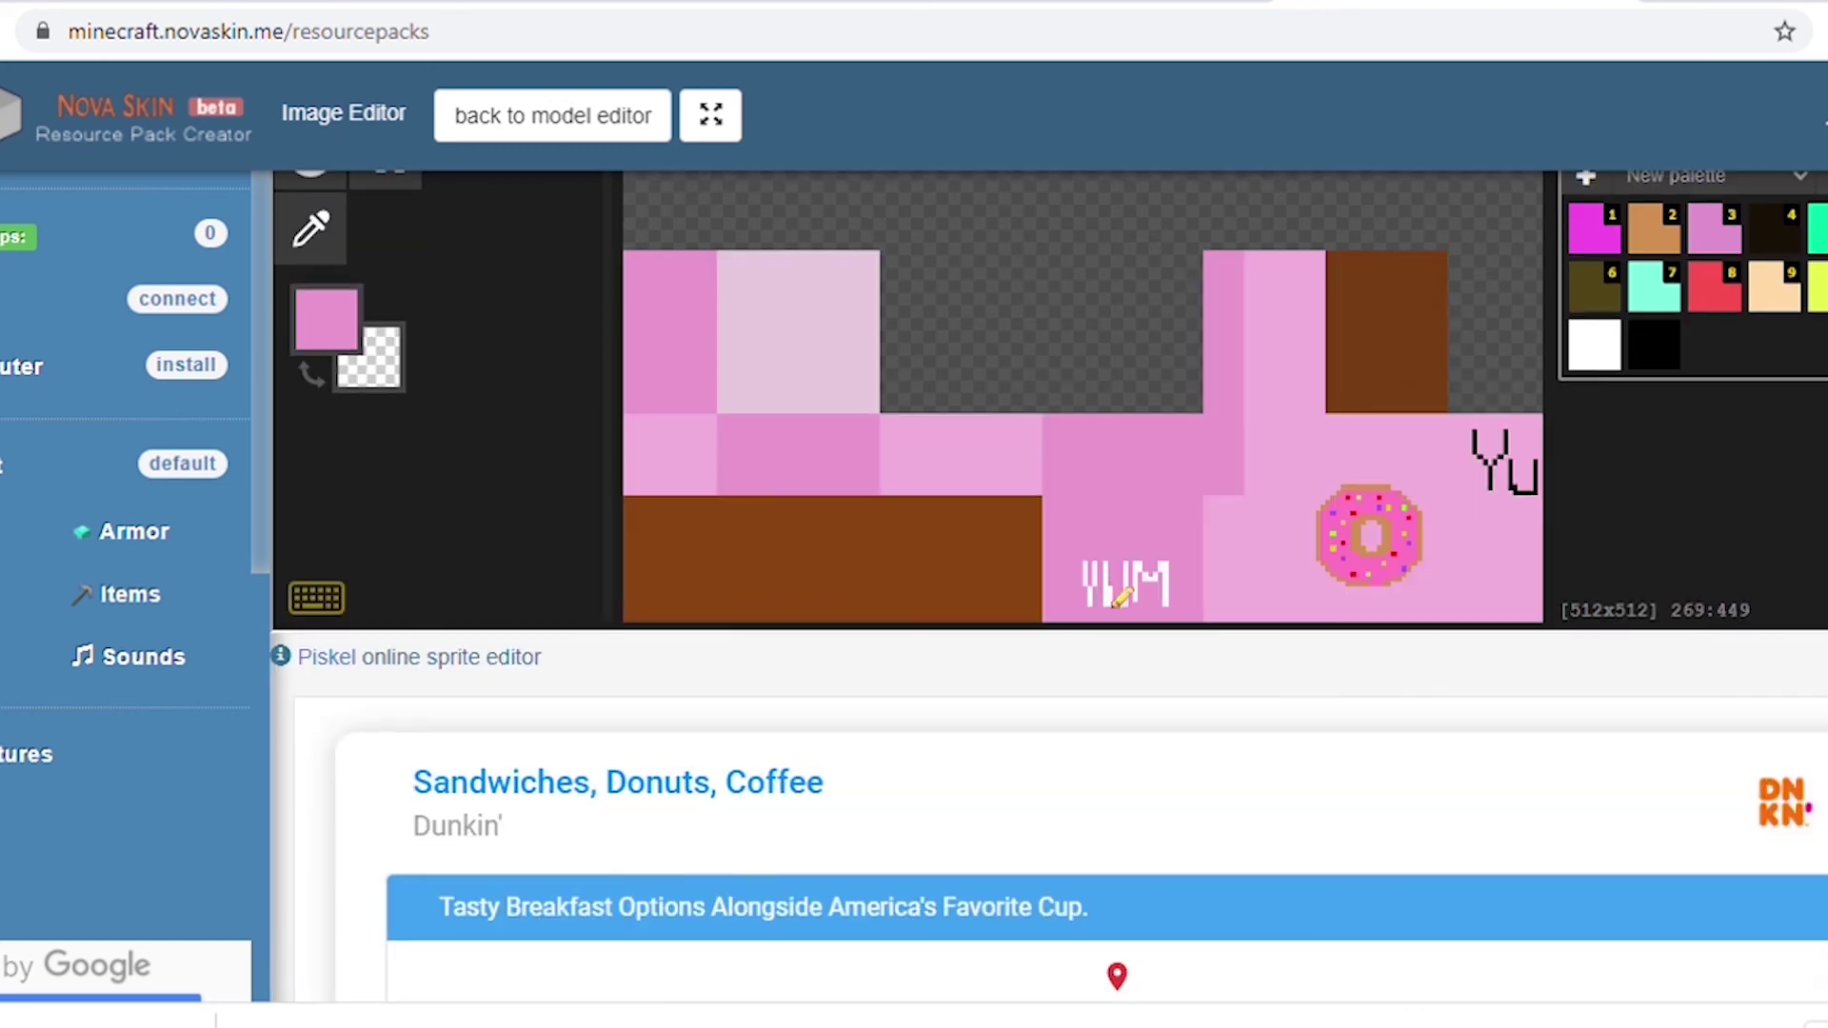
# Inspect the back of the 3D model with its decorated sleeves and return to the image editor.
pyautogui.click(553, 116)
pyautogui.moveTo(1437, 547); pyautogui.dragTo(905, 529)
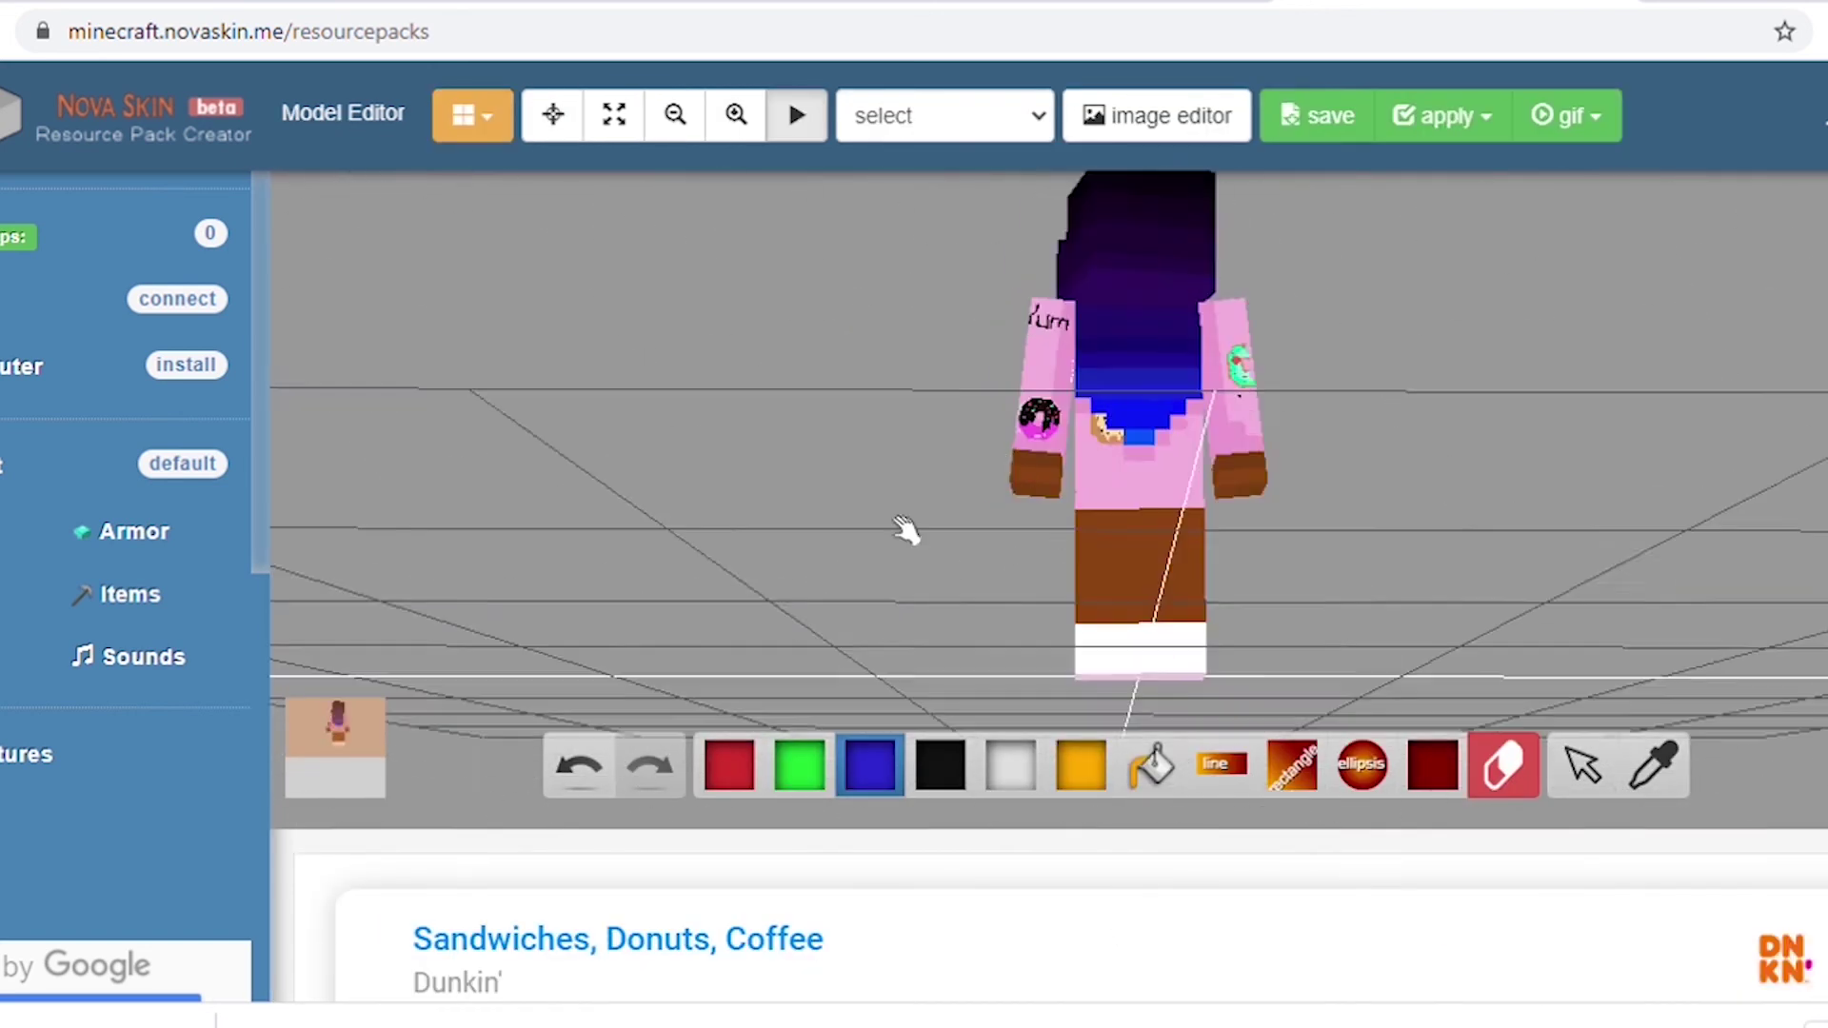
pyautogui.click(1157, 115)
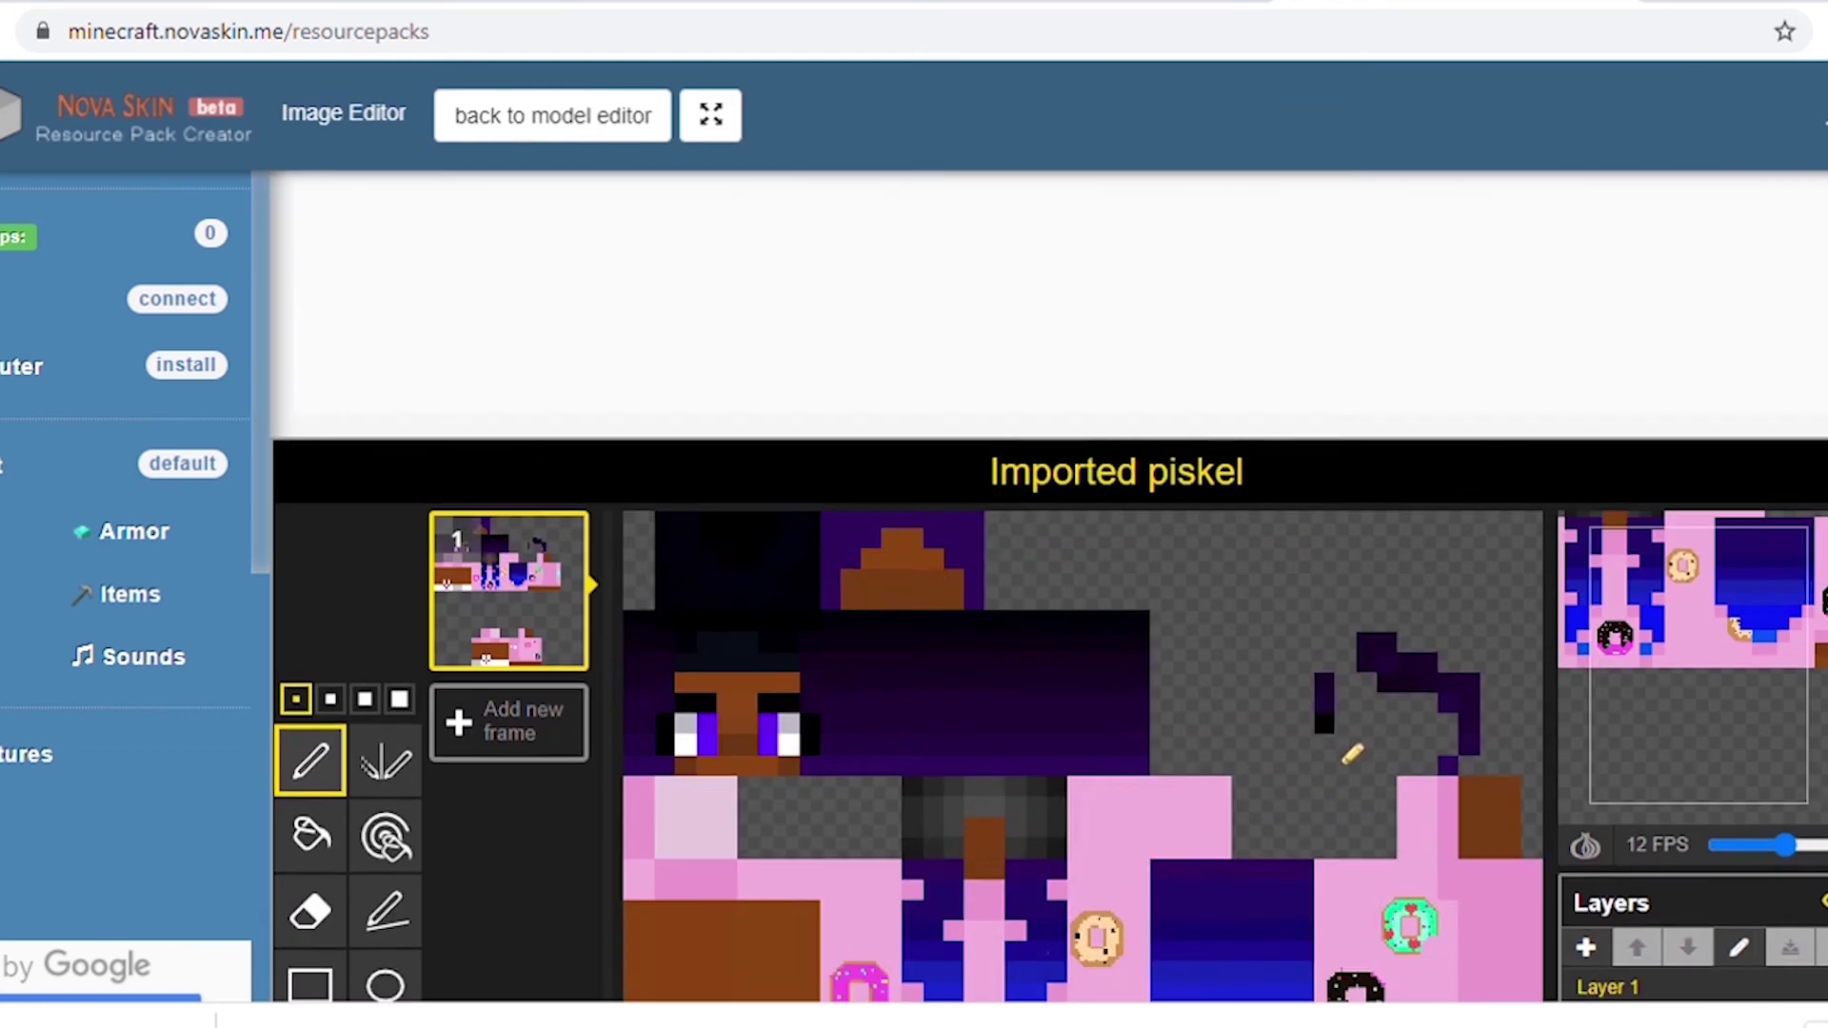
# Write "YUM" in white below the peach donut on the torso side, and trim the letters with light pink.
pyautogui.scroll(-5, 1352, 754)
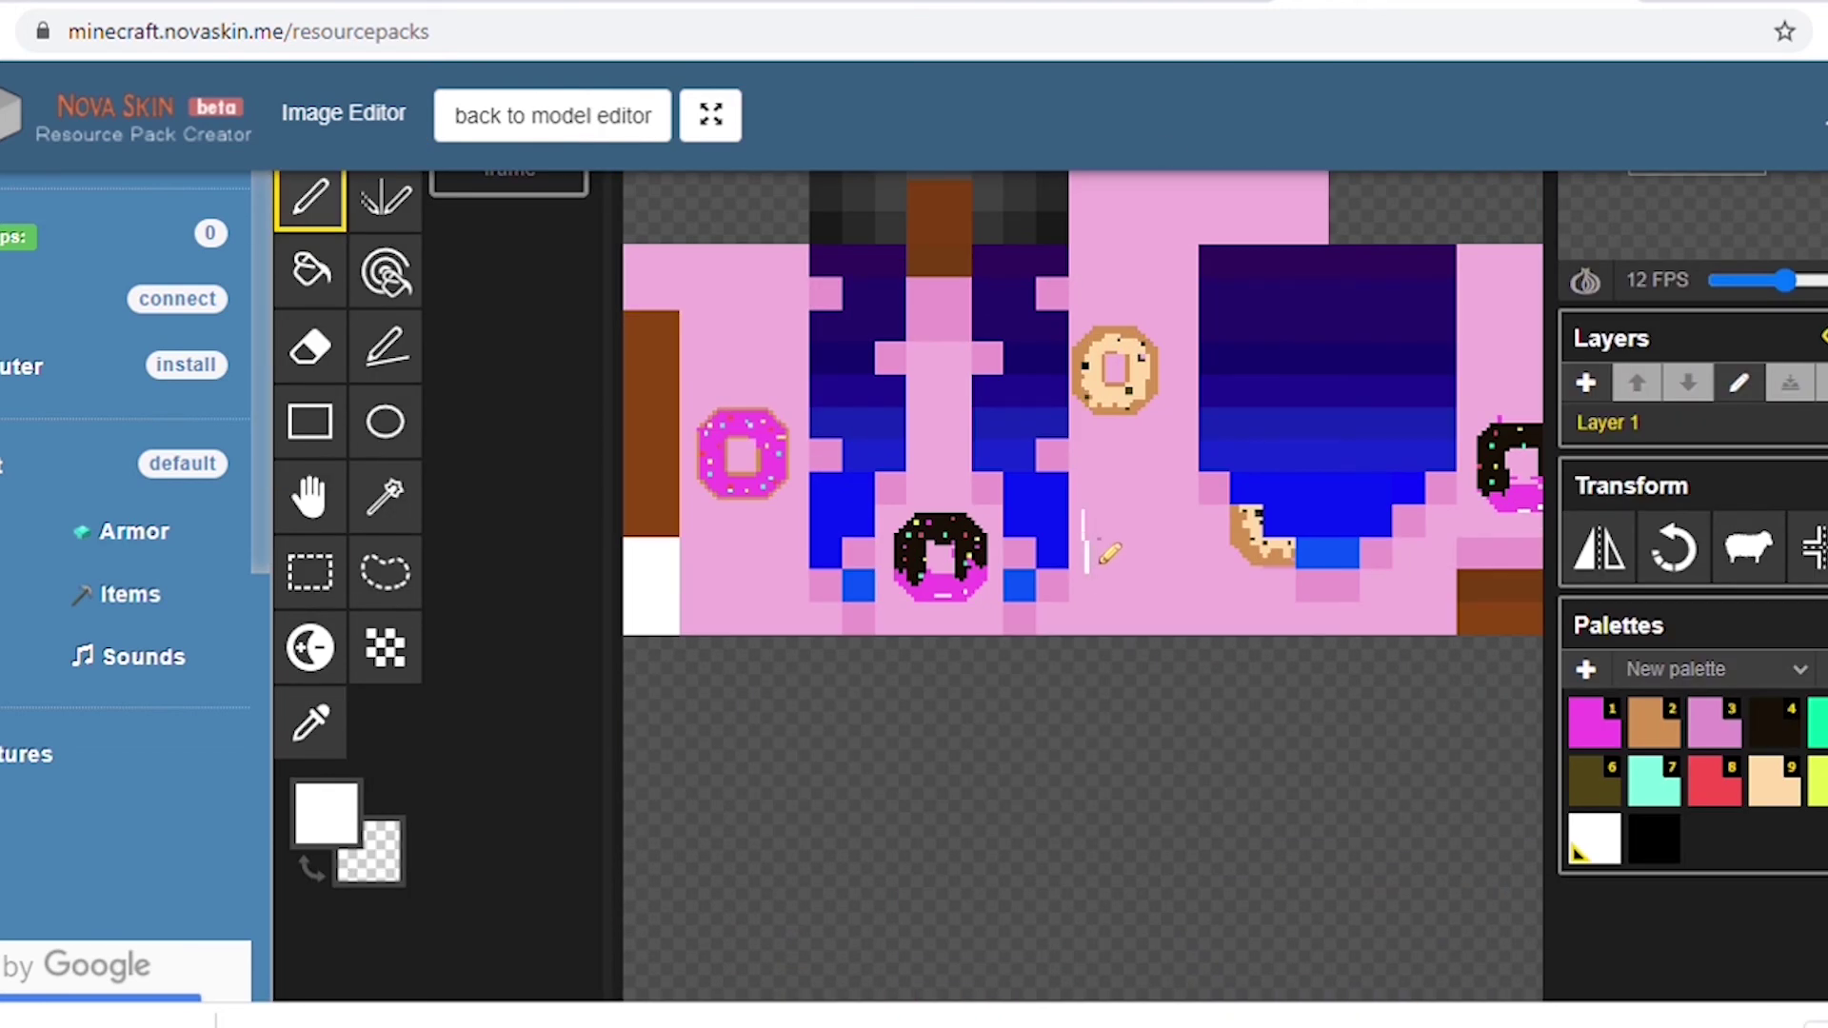
pyautogui.moveTo(1104, 519); pyautogui.dragTo(1107, 563)
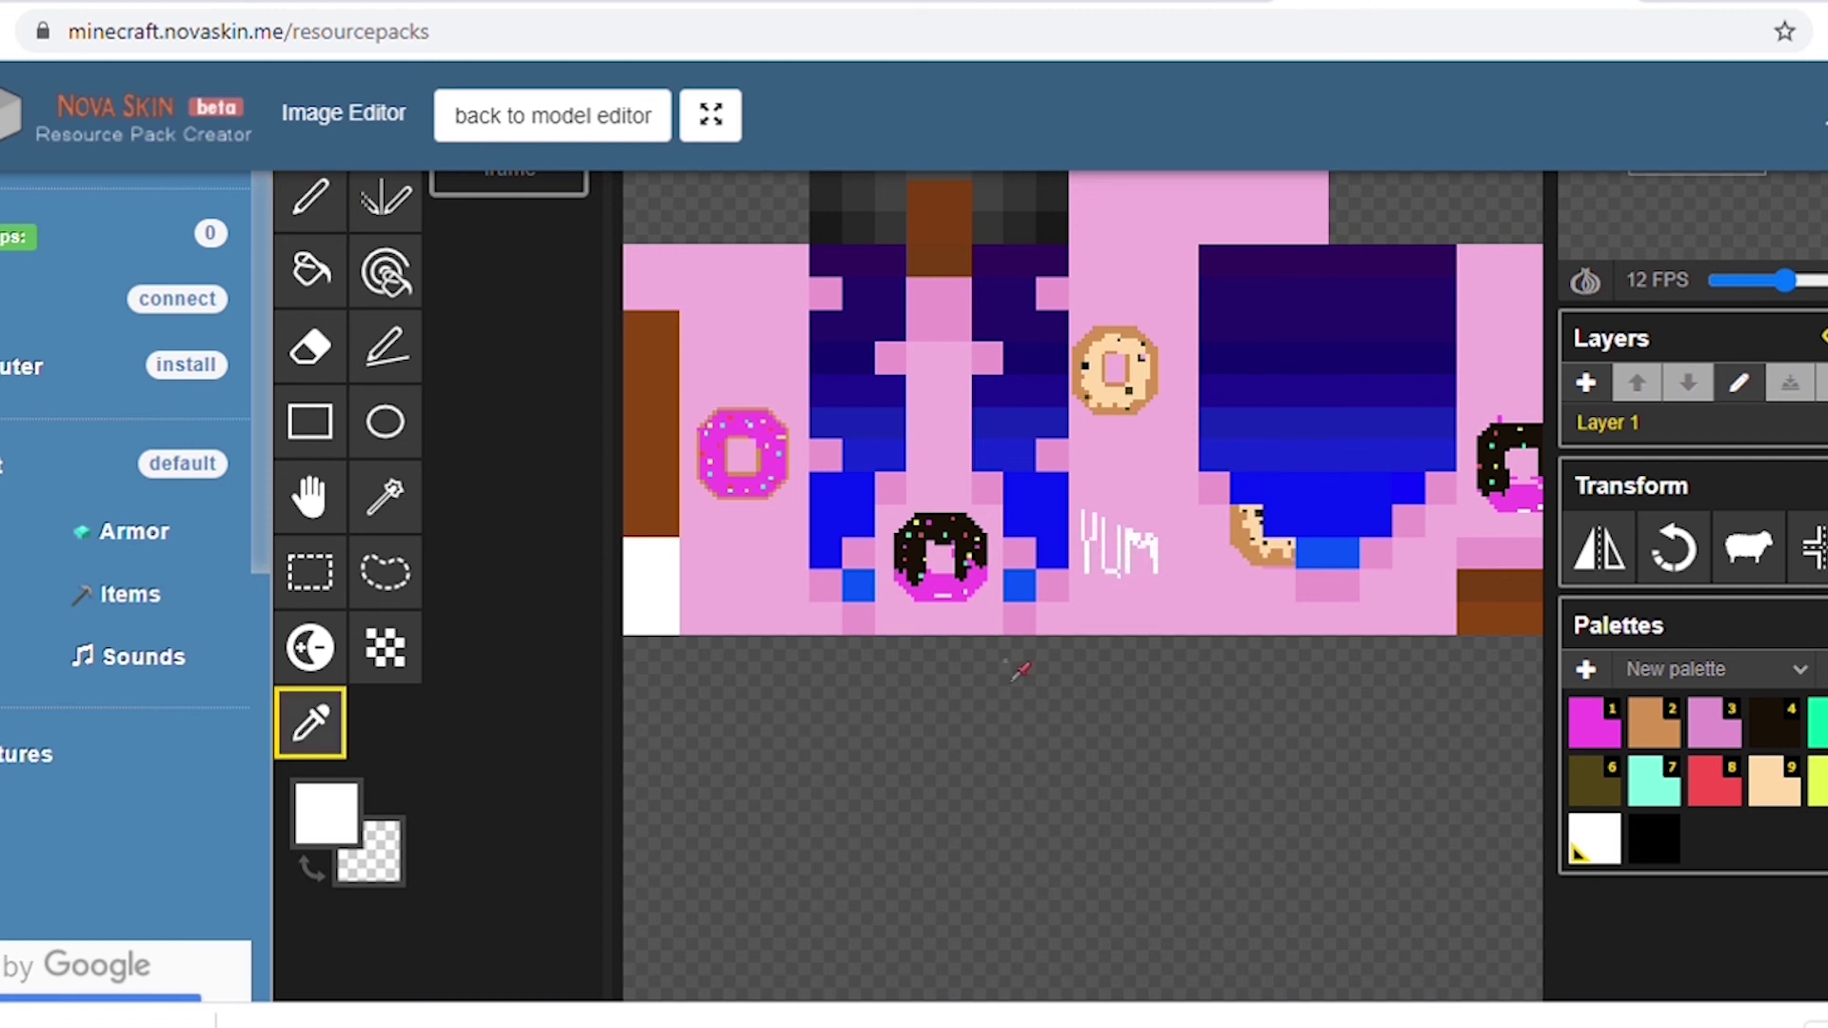
pyautogui.keyDown('alt'); pyautogui.click(1181, 595); pyautogui.keyUp('alt')
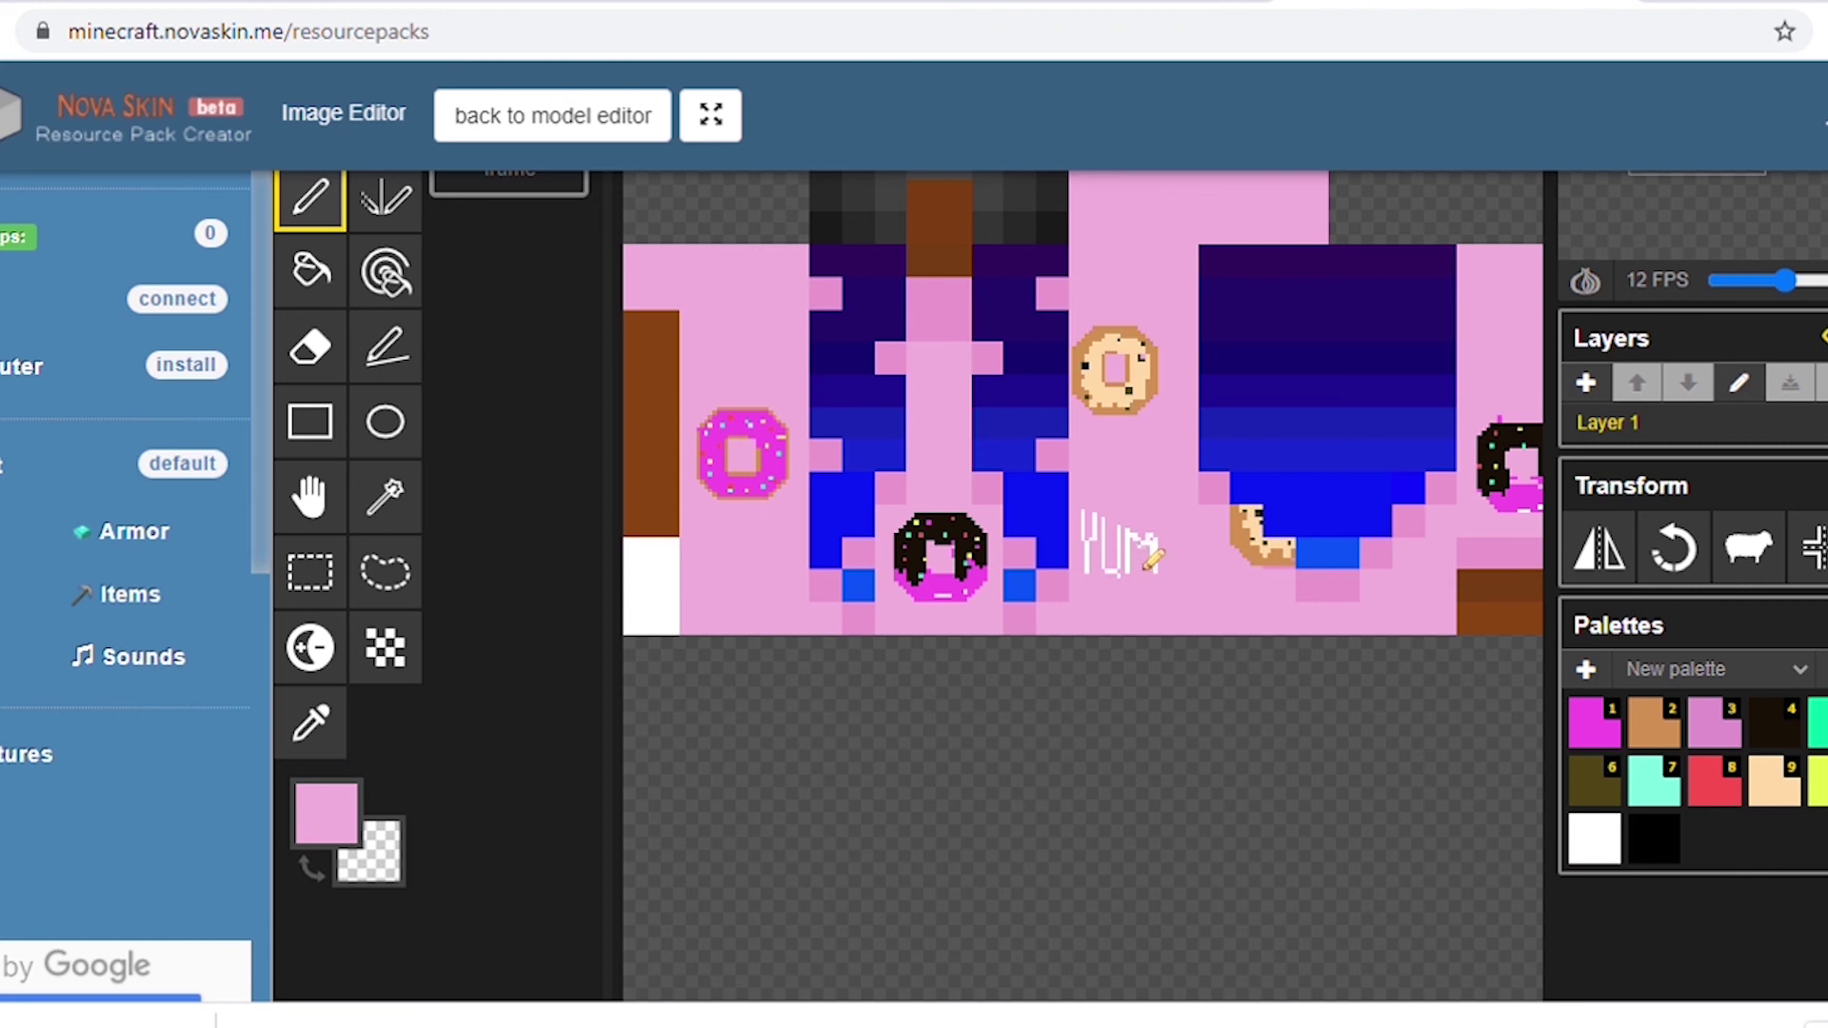
# Write "YUM" in dark brown on the darker pink sleeve area between the whole and half mint donuts.
pyautogui.click(1614, 843)
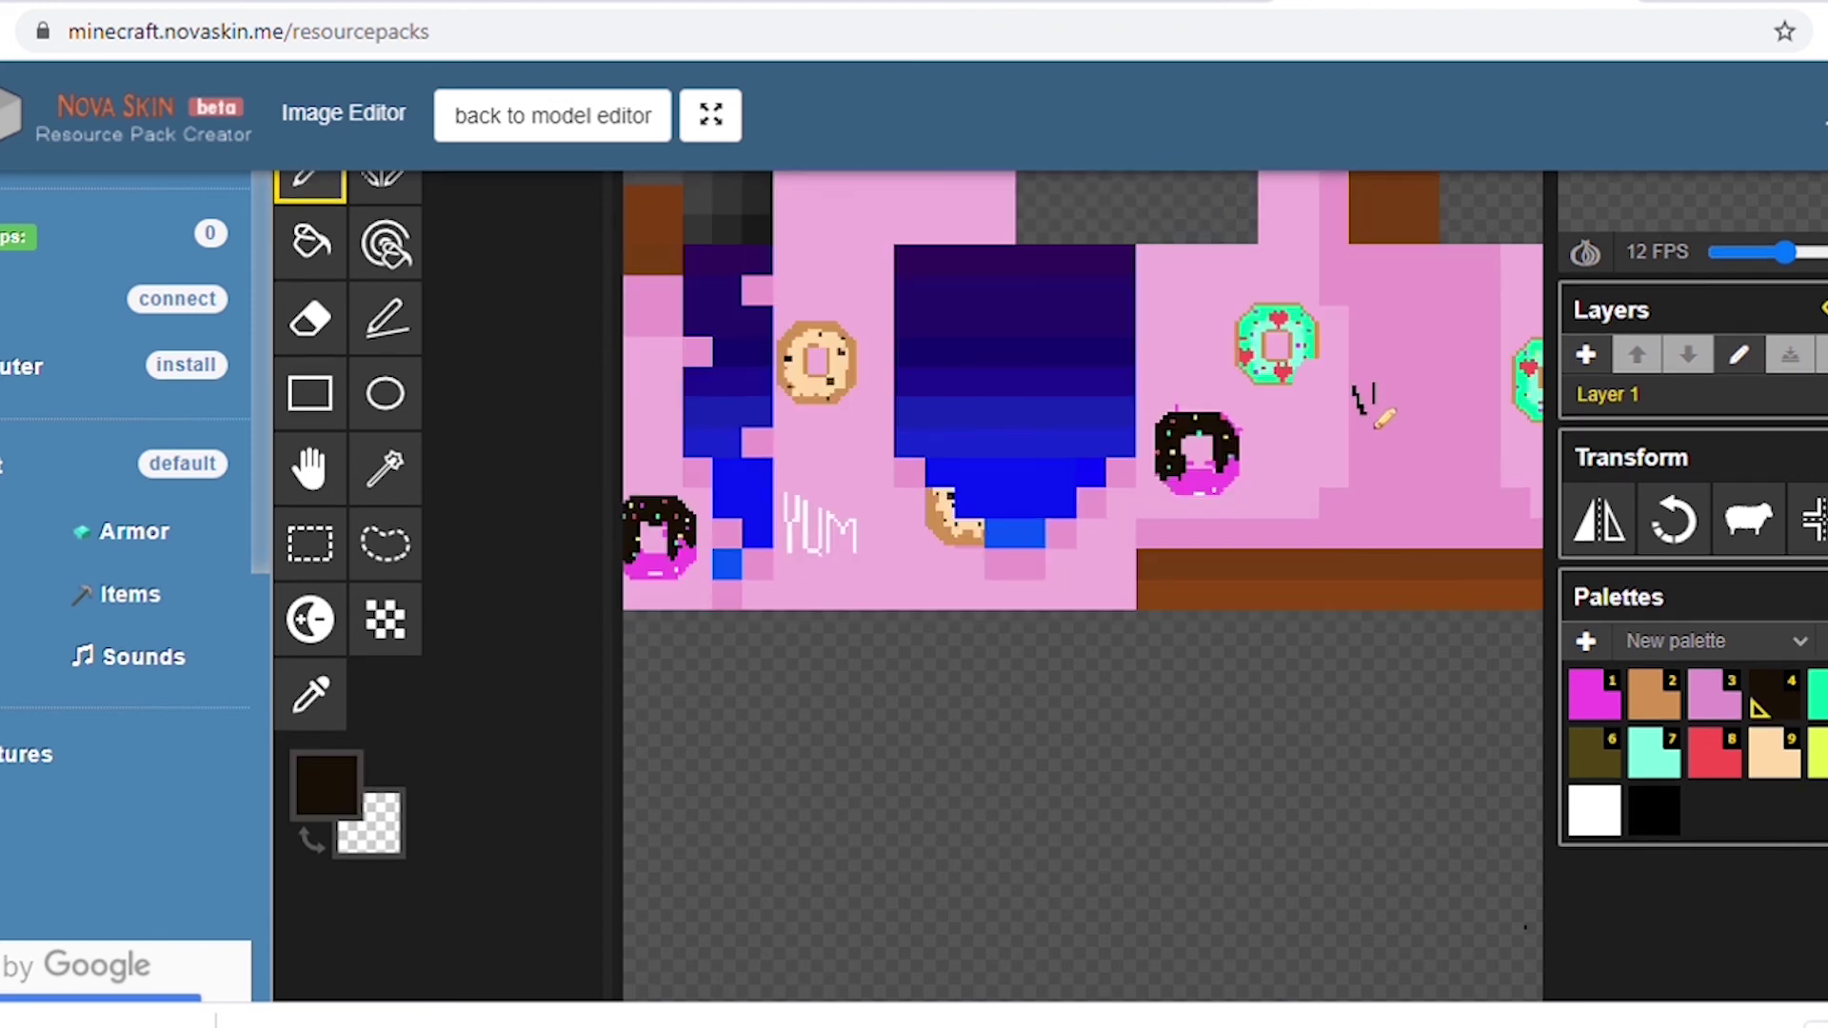
pyautogui.moveTo(1382, 386)
pyautogui.mouseDown()
pyautogui.moveTo(1393, 439)
pyautogui.moveTo(1407, 389)
pyautogui.mouseUp()
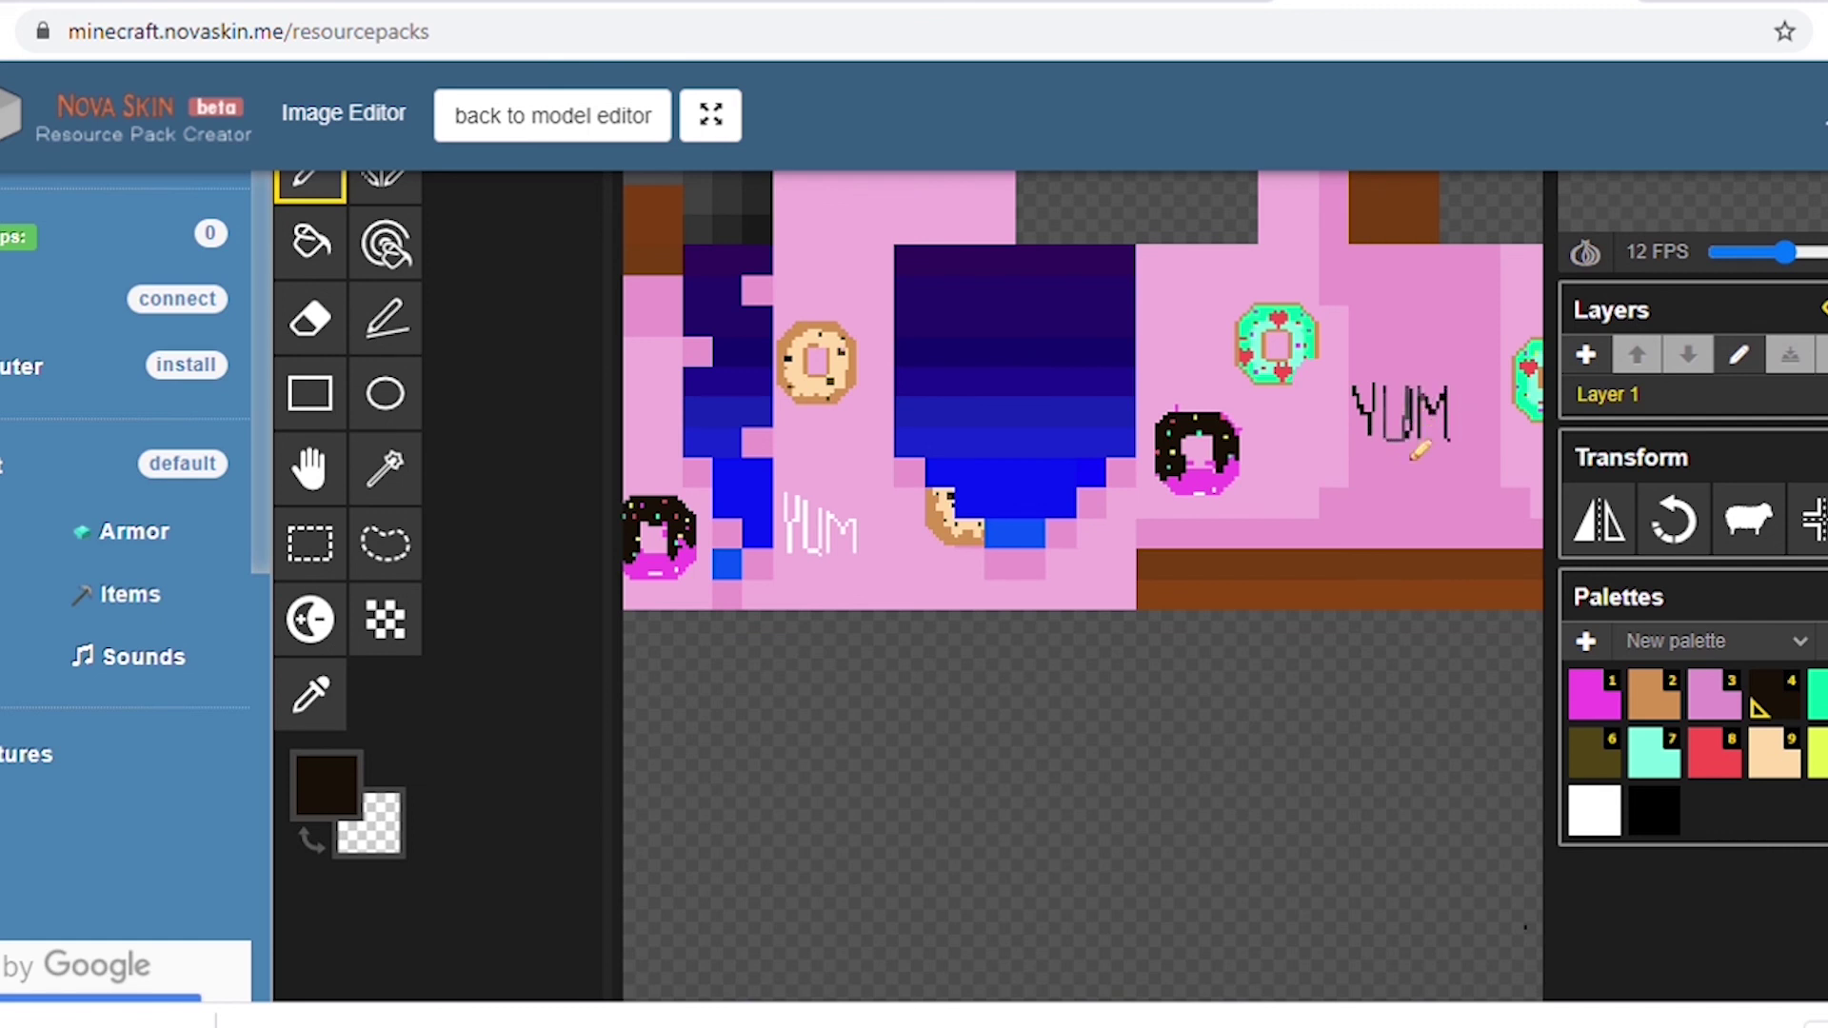
pyautogui.click(310, 695)
pyautogui.scroll(2, 297, 171)
pyautogui.click(309, 324)
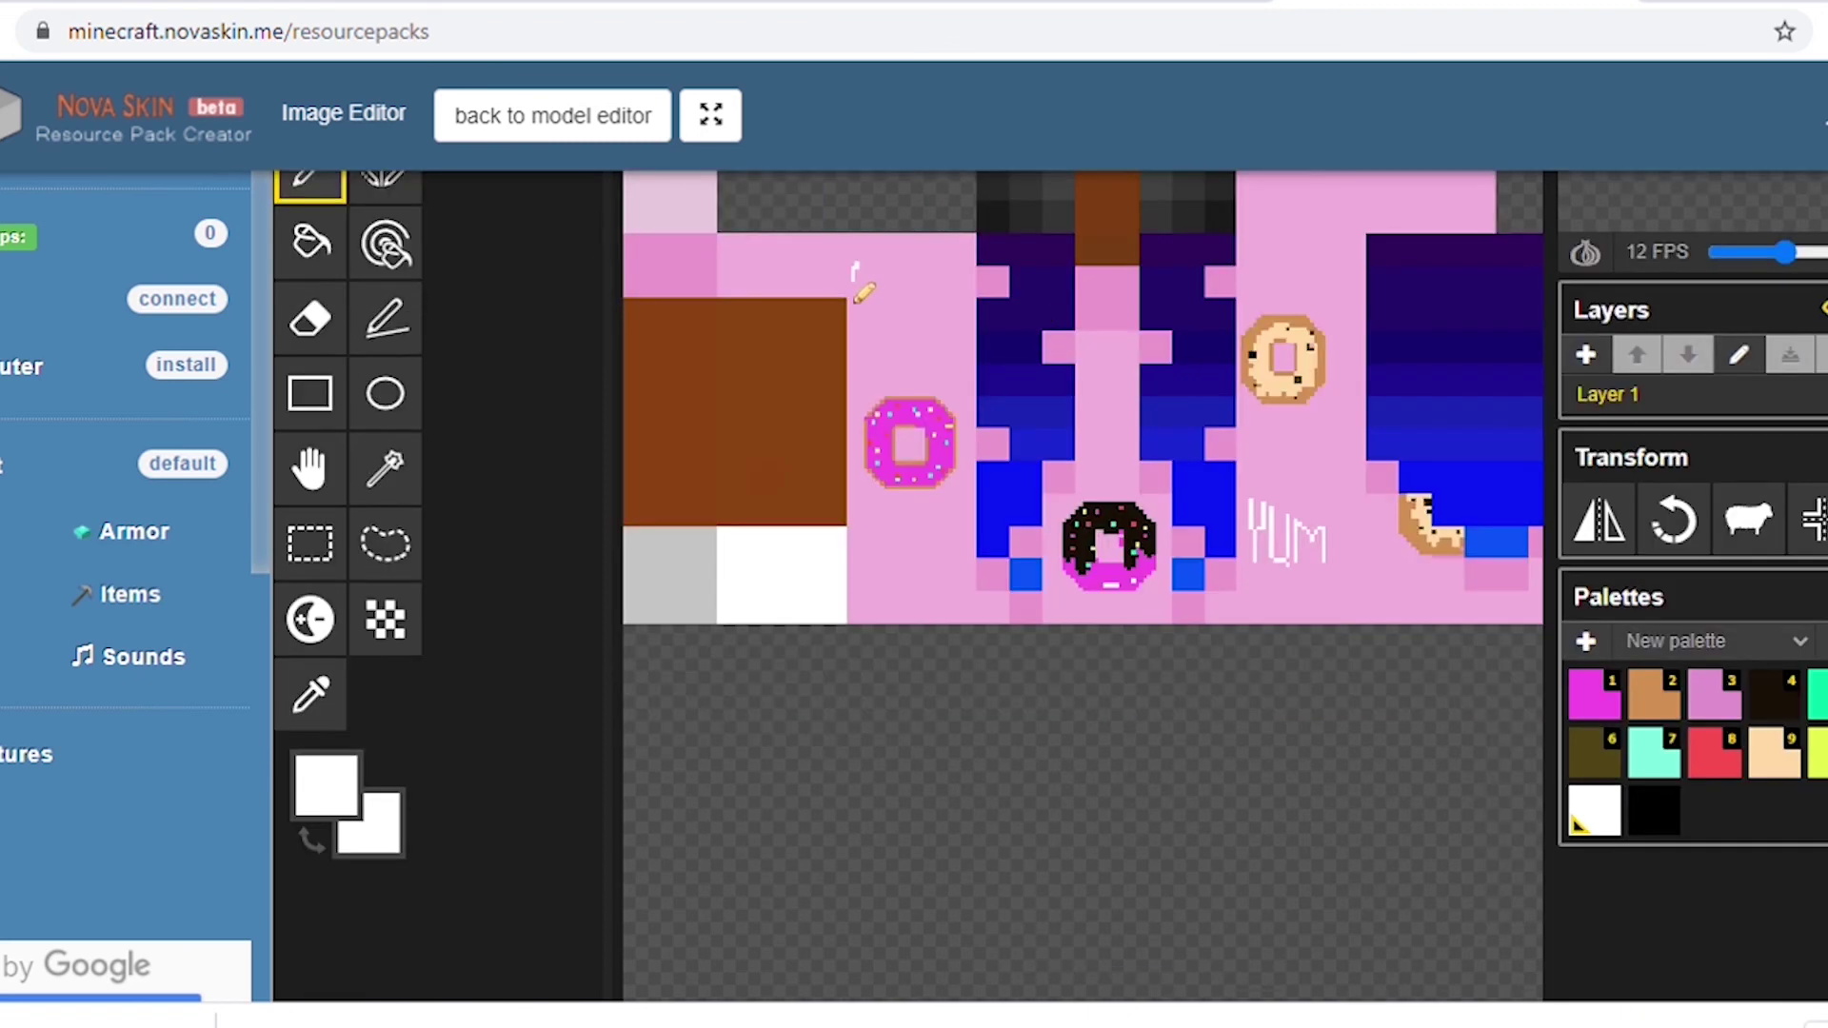
# Write "YUM" in white above the magenta donut on the torso side.
pyautogui.moveTo(857, 285)
pyautogui.mouseDown()
pyautogui.moveTo(912, 347)
pyautogui.moveTo(922, 292)
pyautogui.moveTo(937, 341)
pyautogui.moveTo(955, 288)
pyautogui.moveTo(964, 328)
pyautogui.mouseUp()
pyautogui.scroll(3, 1089, 337)
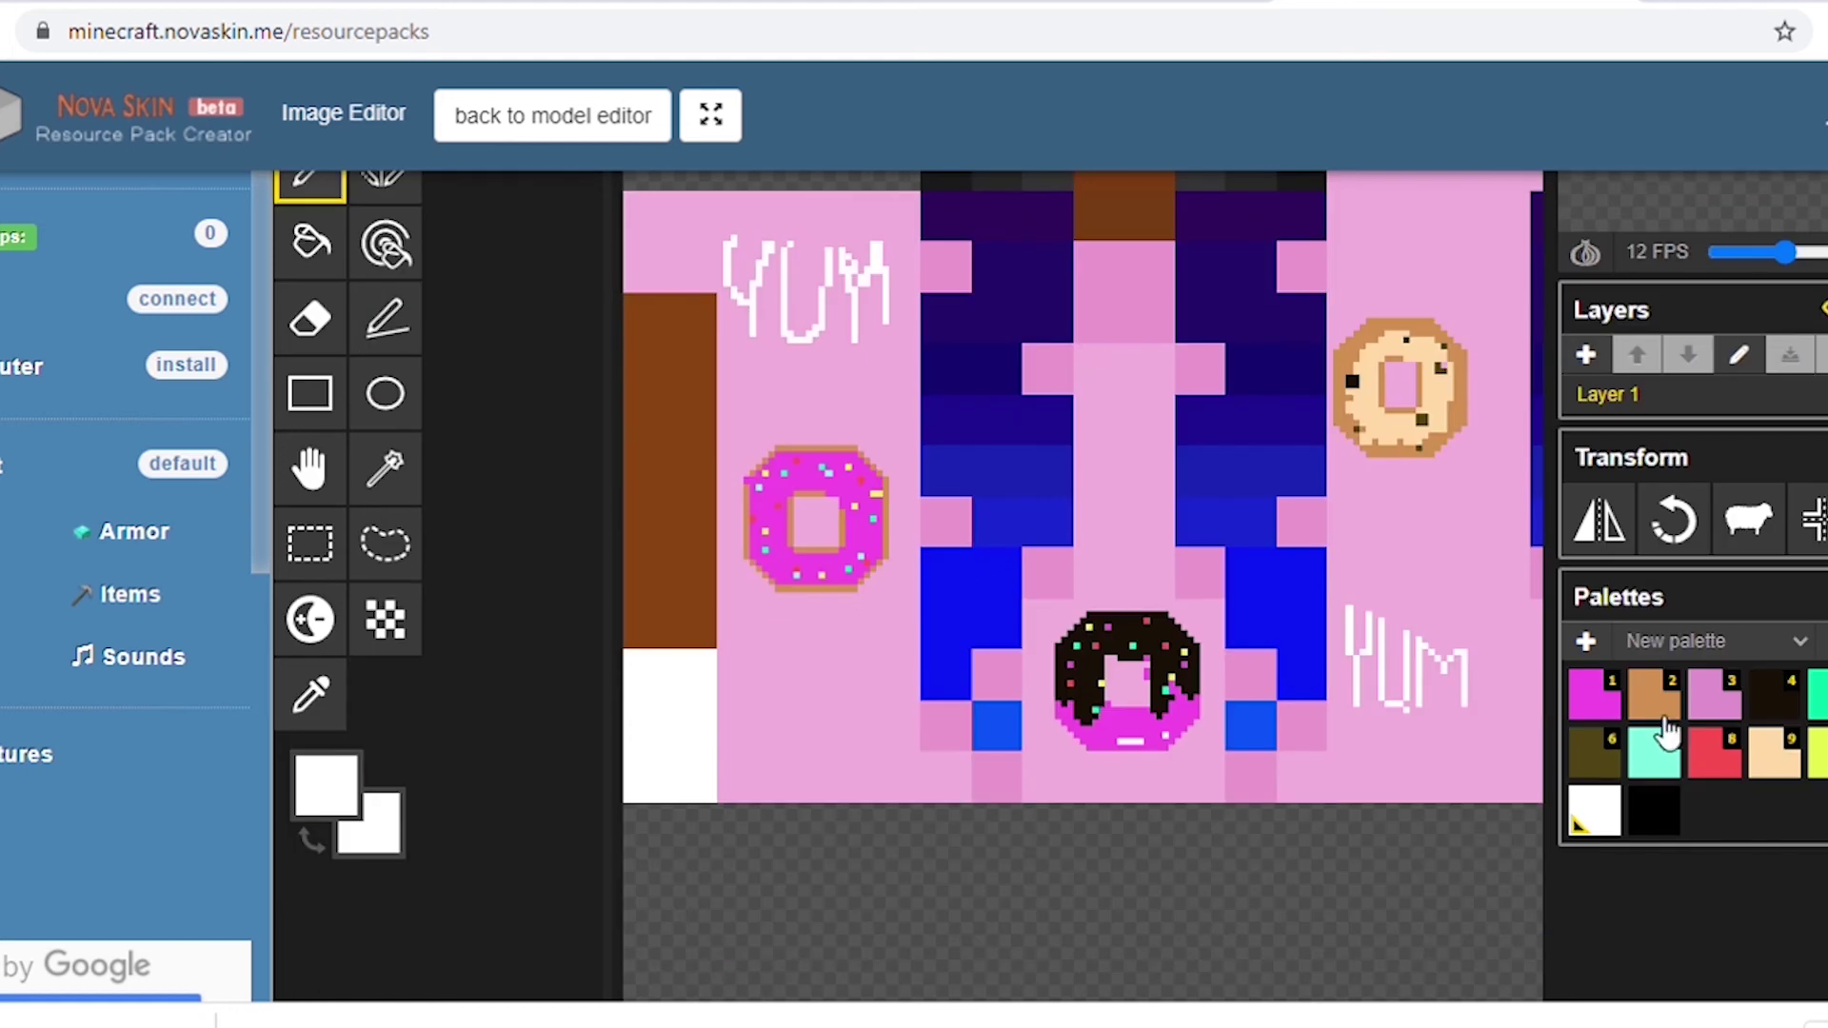
# Draw the Y of a multicoloured "YUM" on the pink strip above the chocolate donut, changing palette colour every few pixels.
pyautogui.click(1659, 716)
pyautogui.moveTo(1077, 346); pyautogui.dragTo(1077, 354)
pyautogui.click(1769, 697)
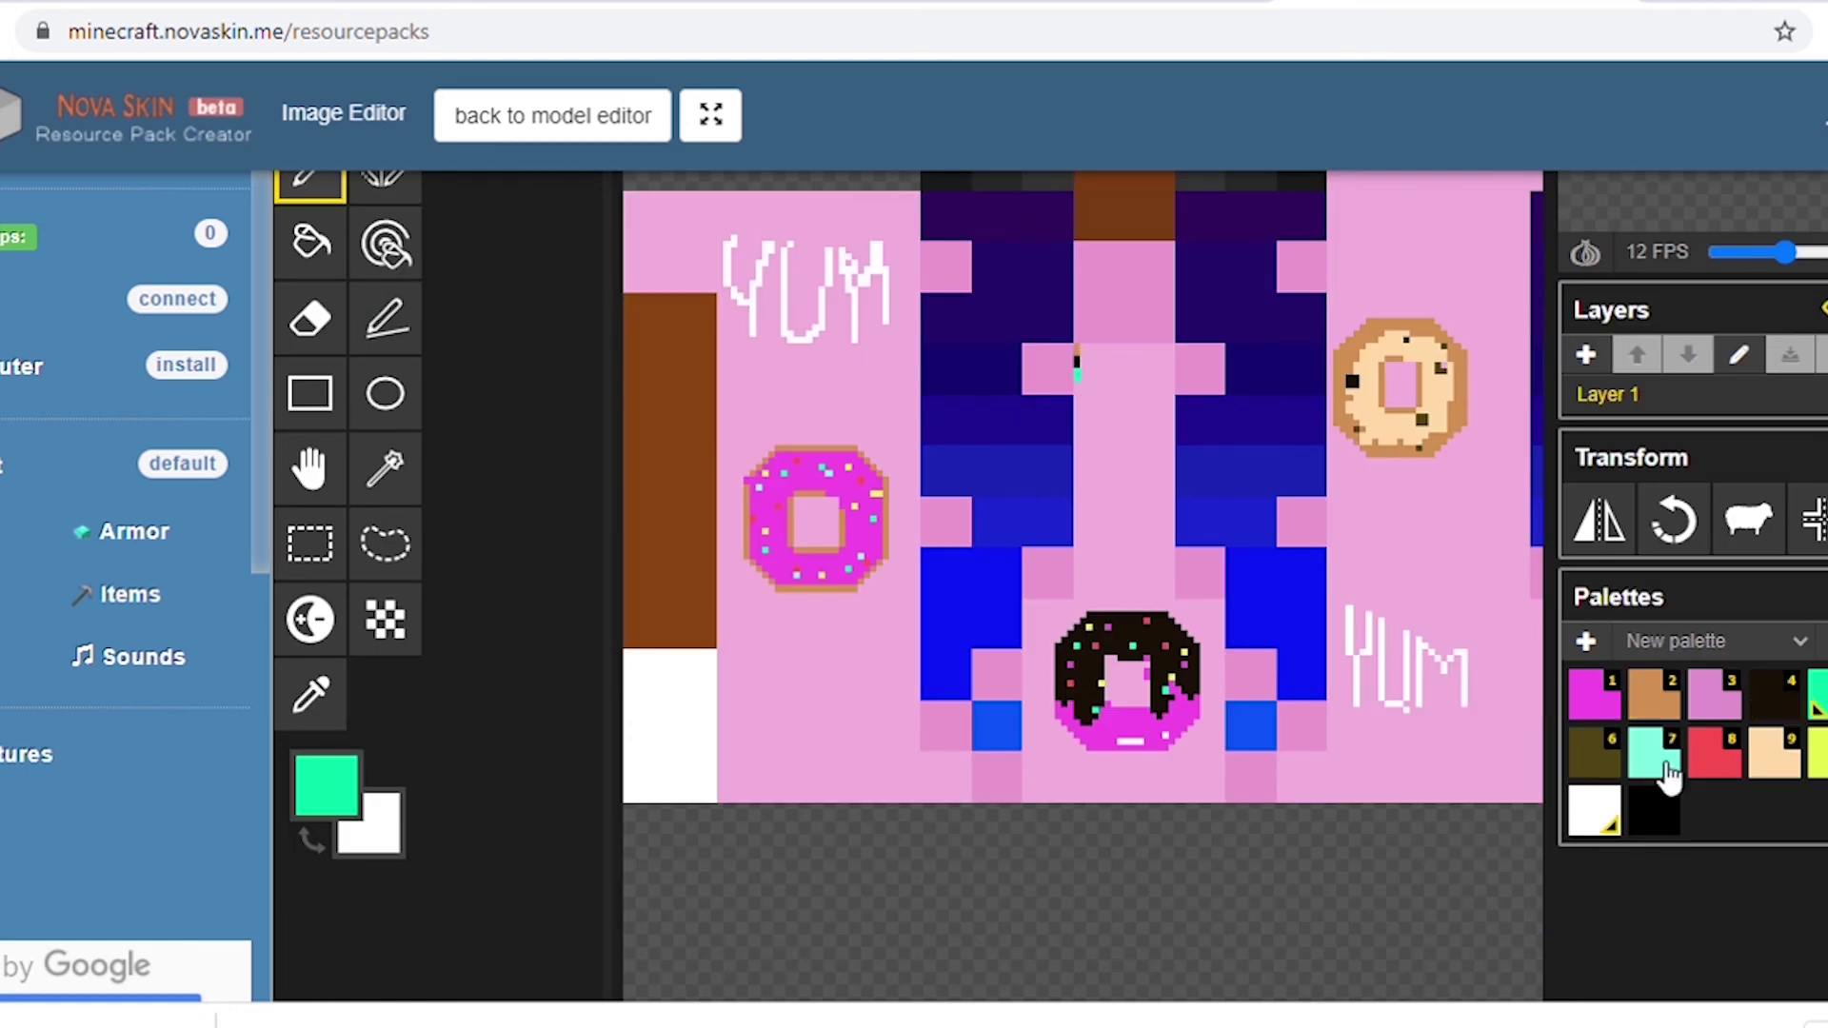
pyautogui.click(1714, 752)
pyautogui.click(1077, 388)
pyautogui.click(1596, 695)
pyautogui.press('9')
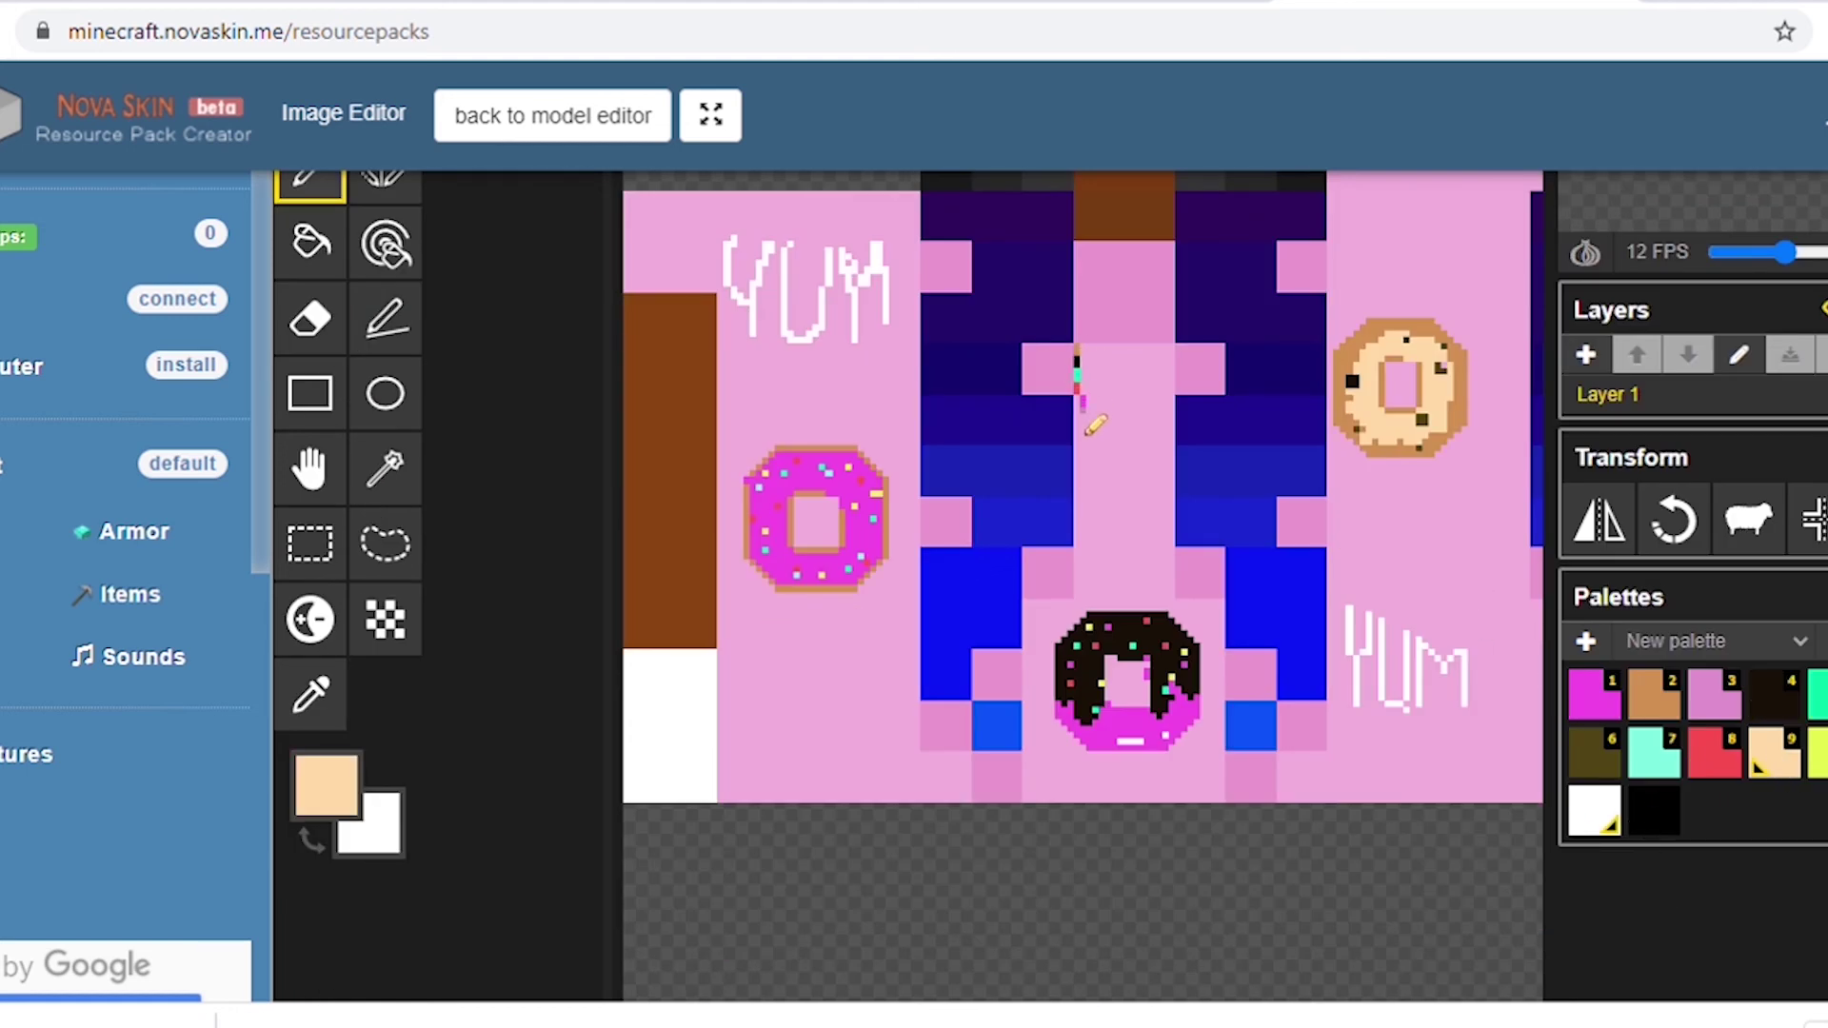
pyautogui.press('5')
pyautogui.press('6')
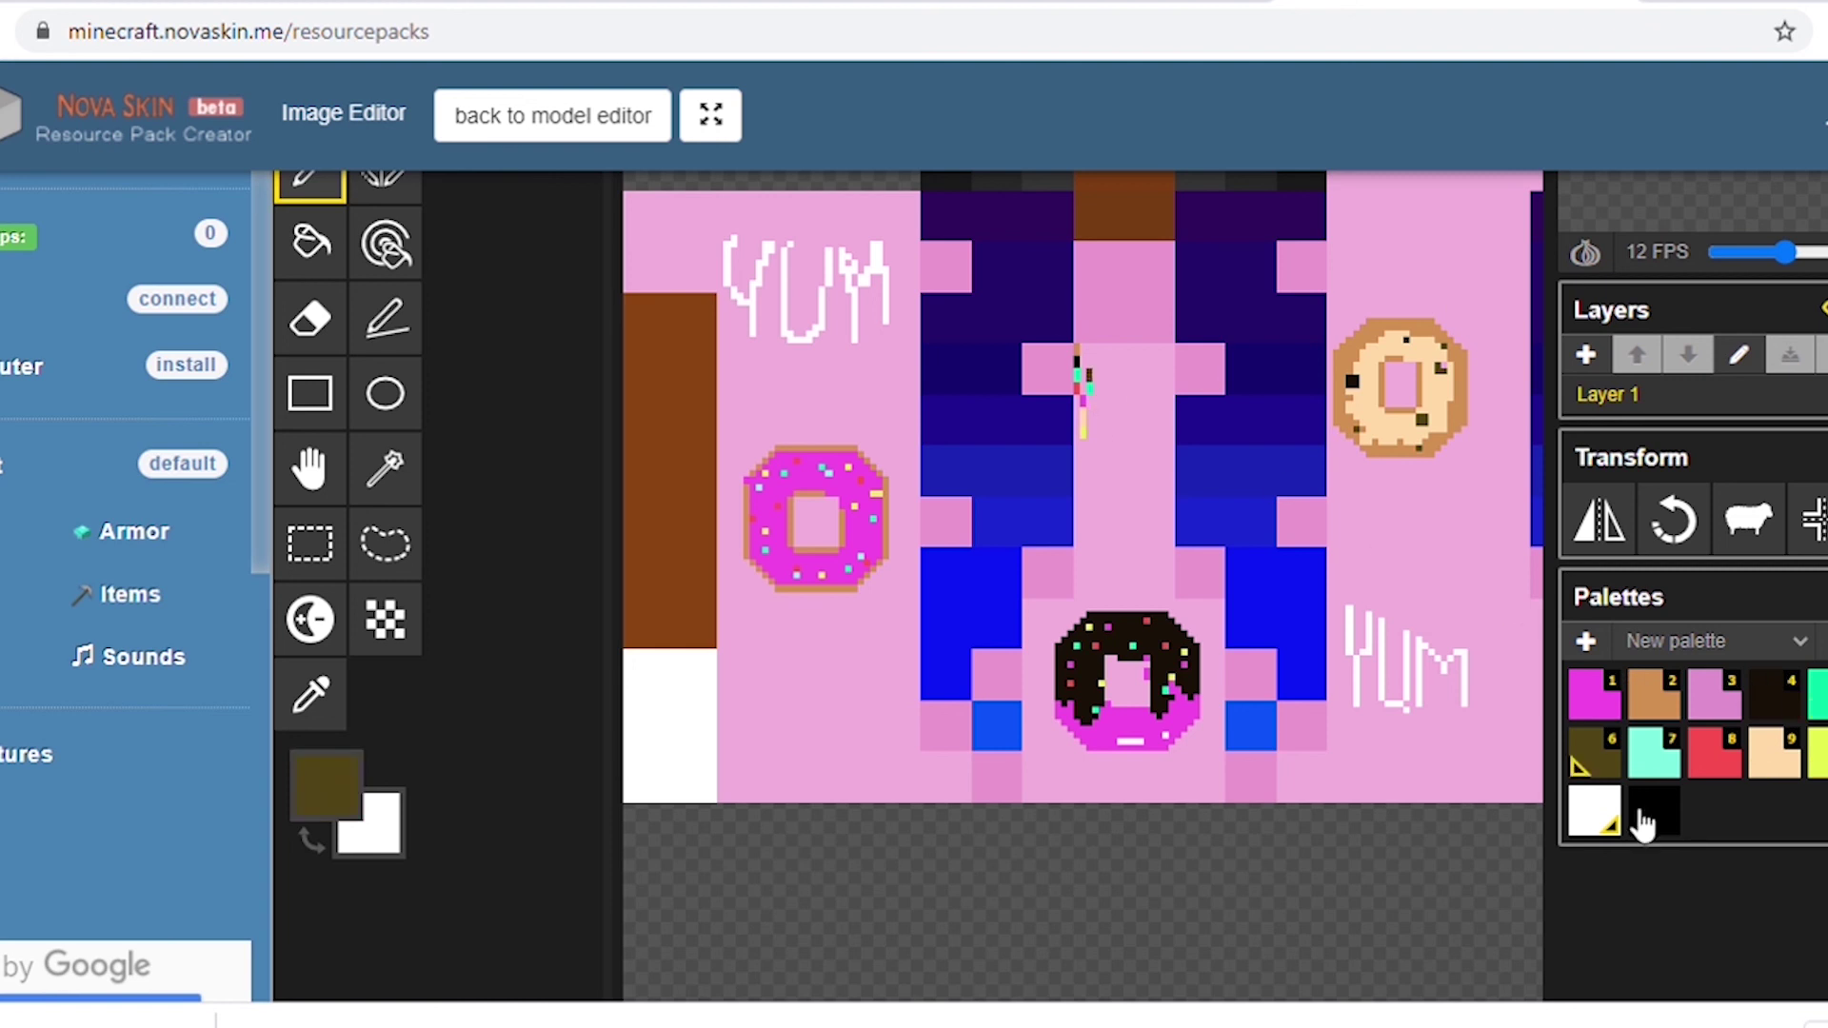
pyautogui.press('1')
pyautogui.press('9')
# Draw the left stroke of the multicoloured U beside the Y, using white, black, red, magenta, tan and green pixels.
pyautogui.press('0')
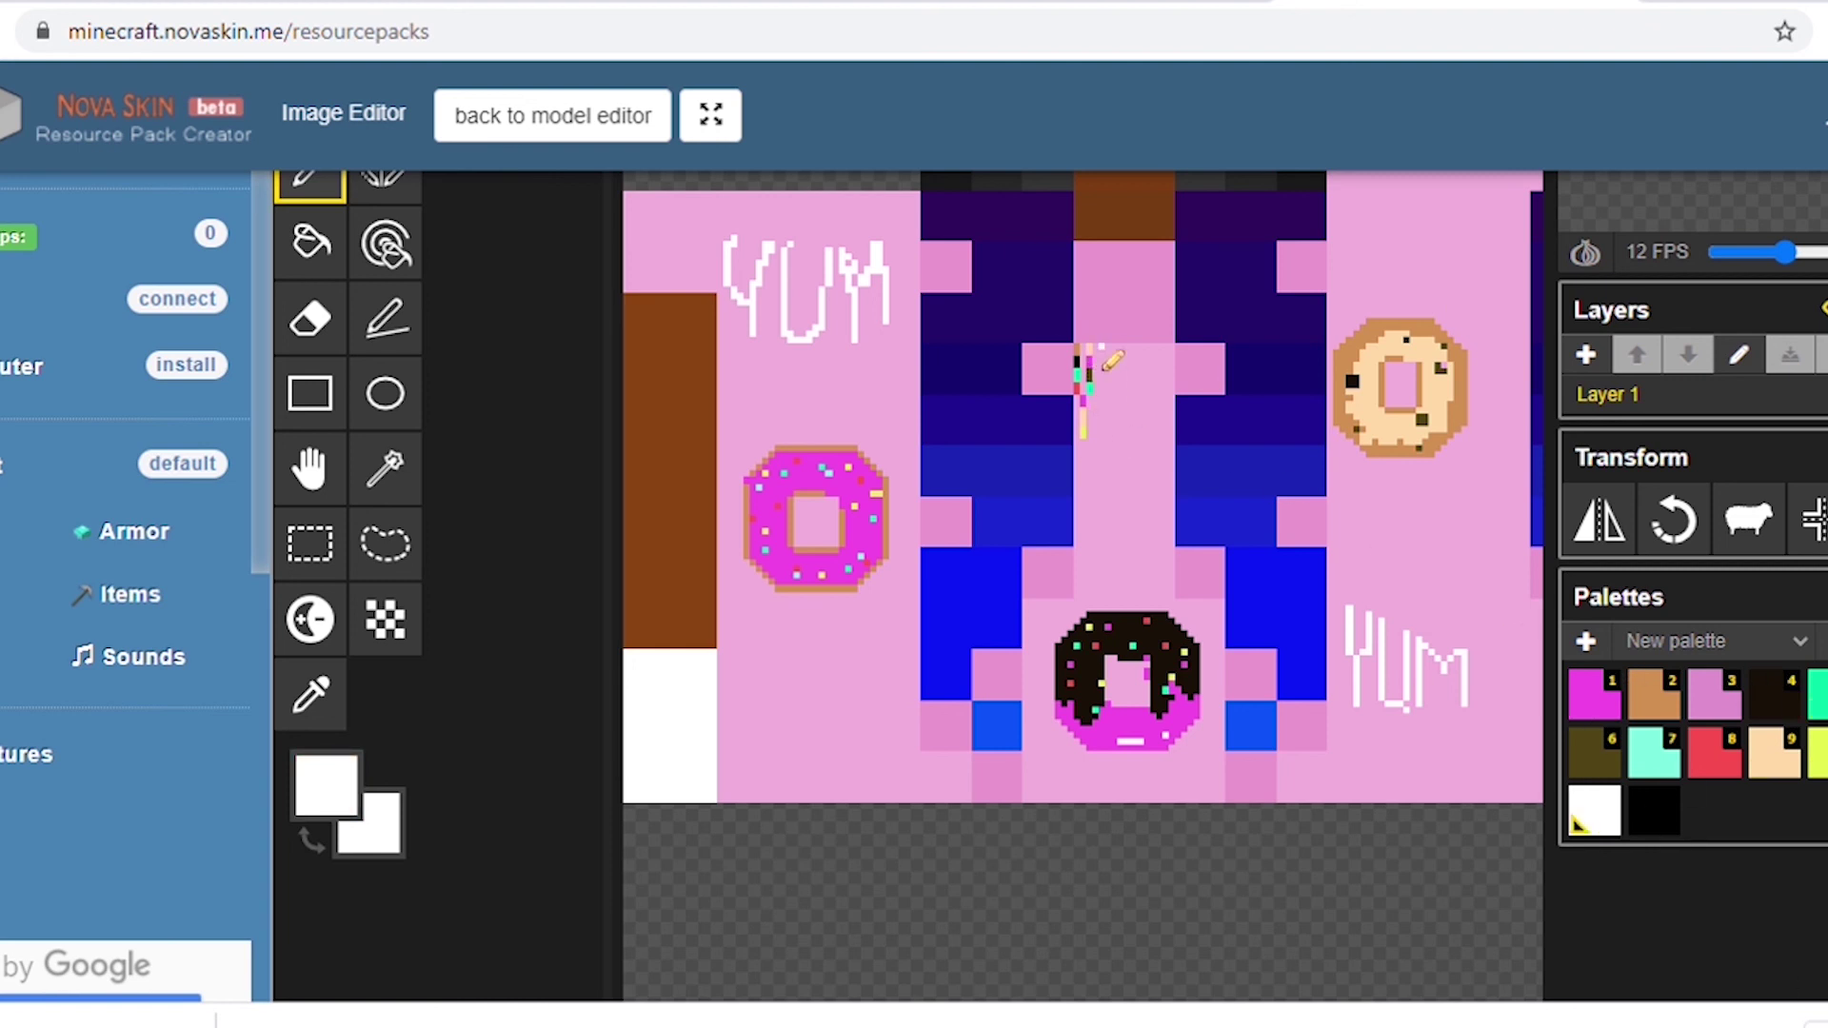
pyautogui.click(1653, 809)
pyautogui.moveTo(1102, 359); pyautogui.dragTo(1102, 397)
pyautogui.click(1754, 748)
pyautogui.click(1719, 754)
pyautogui.click(1596, 697)
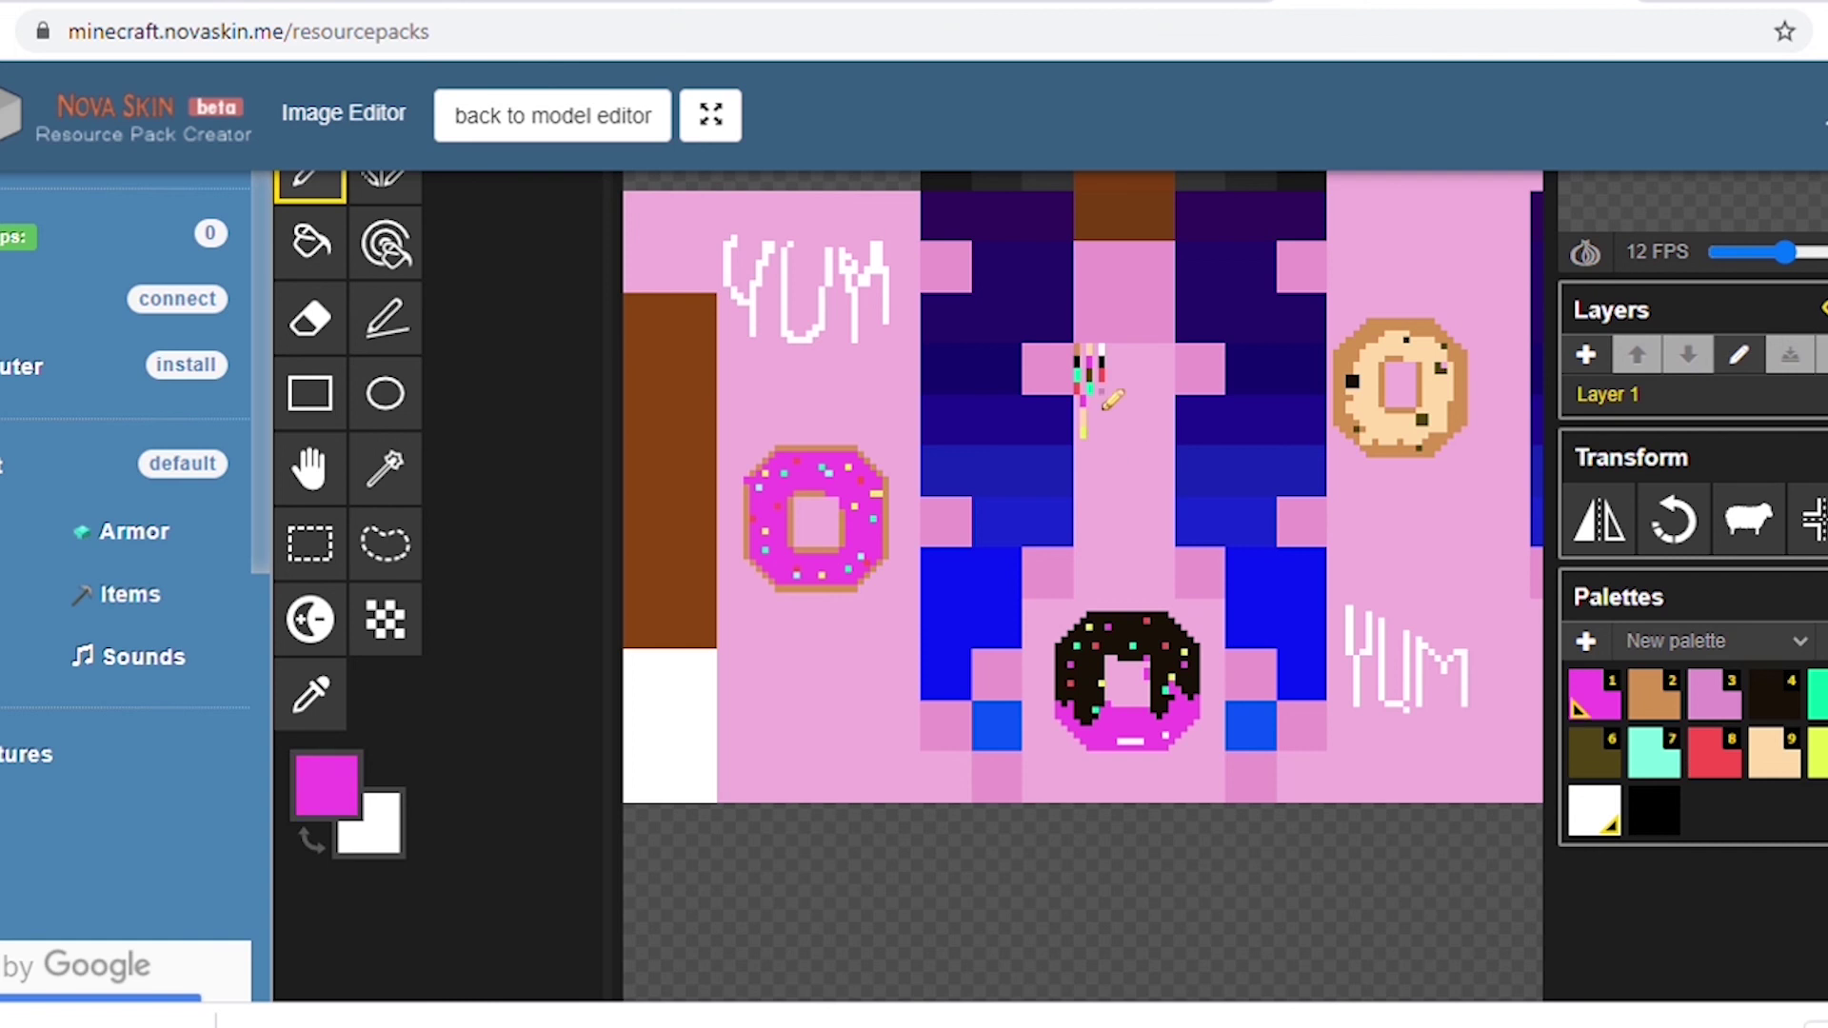
pyautogui.click(1657, 697)
pyautogui.press('3')
pyautogui.press('1')
pyautogui.press('5')
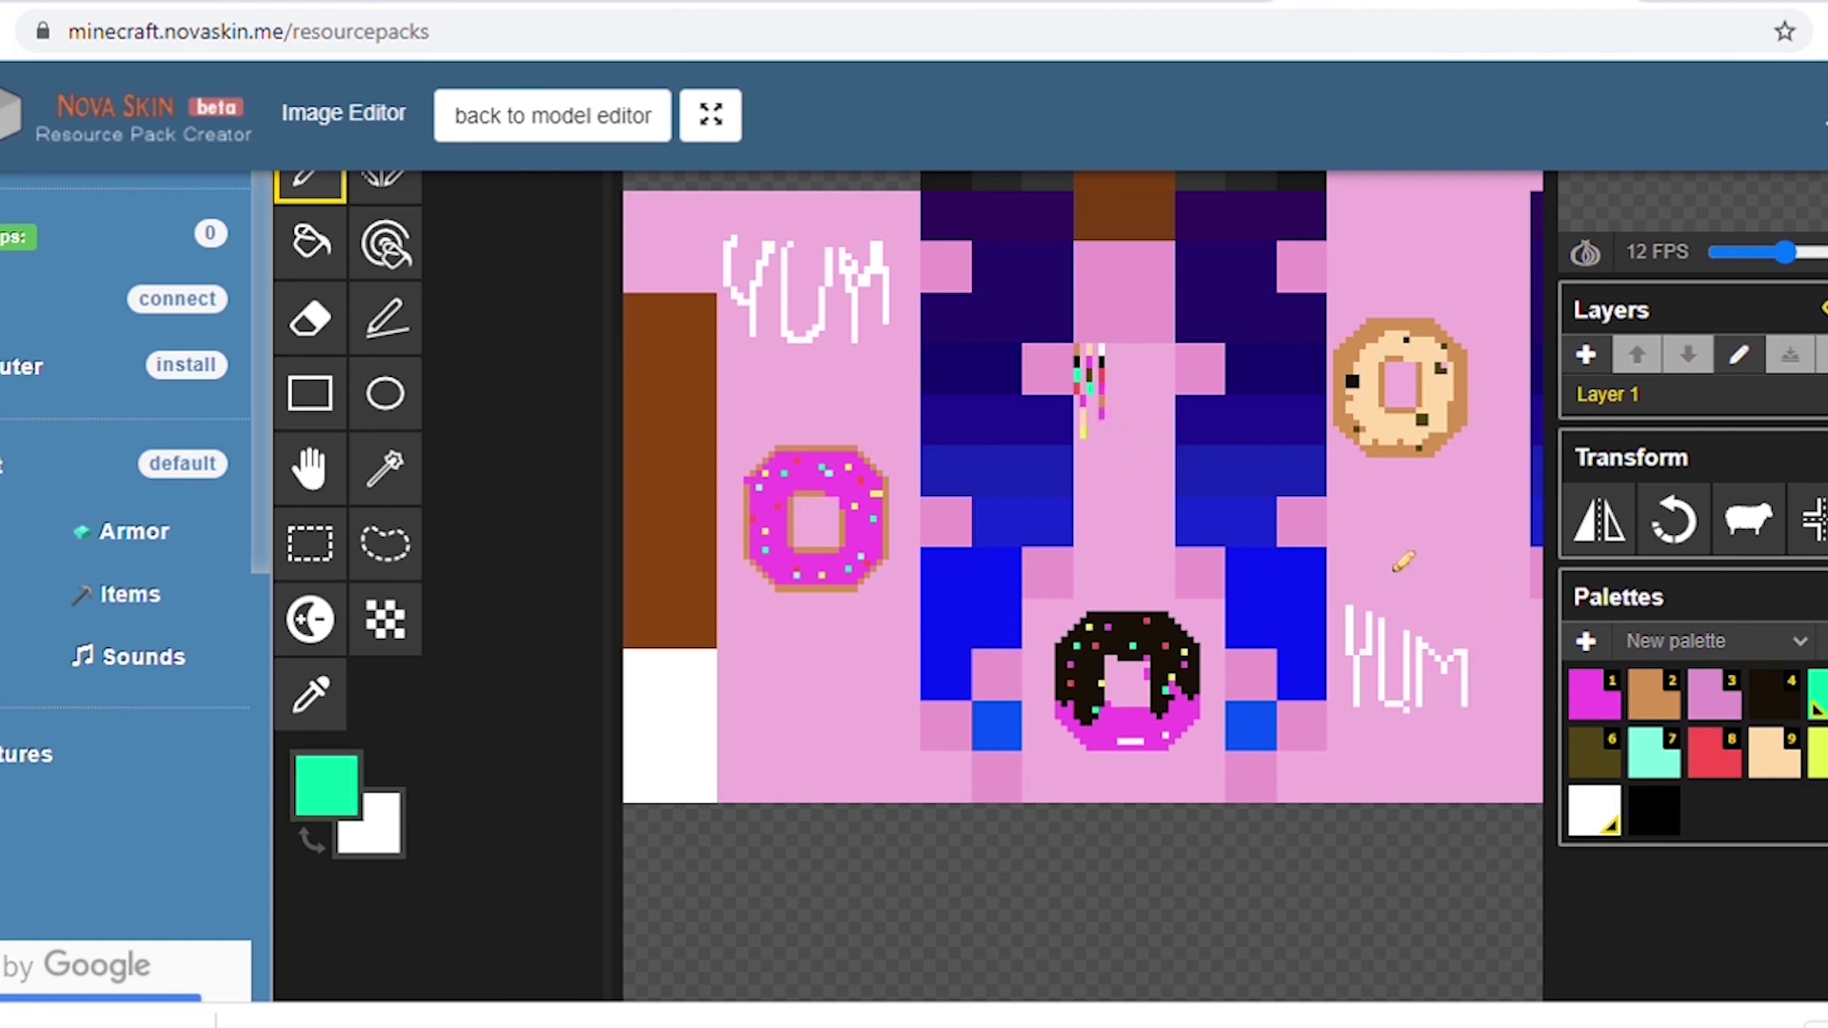
# Curve the base of the U in mixed palette colours, and move its right stroke closer using the sampled background pink.
pyautogui.click(1817, 752)
pyautogui.moveTo(1108, 435); pyautogui.dragTo(1132, 424)
pyautogui.click(1654, 697)
pyautogui.click(1608, 700)
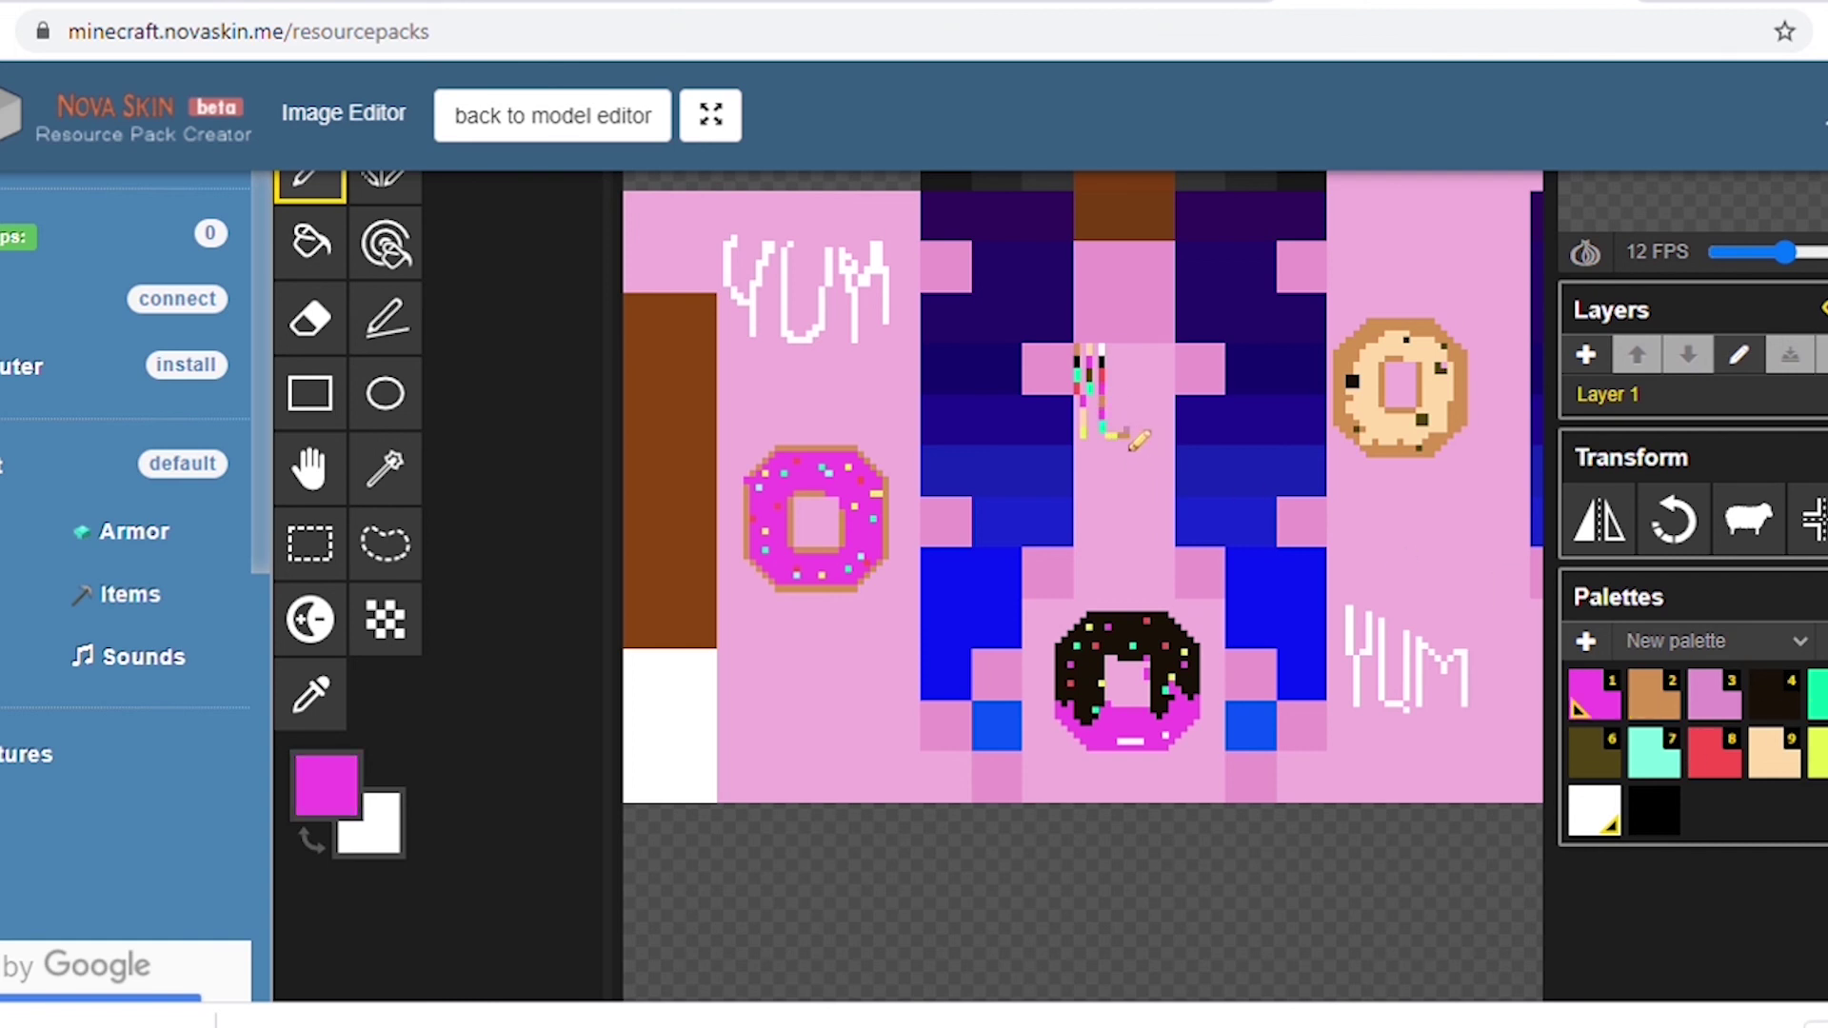
pyautogui.click(1592, 754)
pyautogui.scroll(2, 314, 315)
pyautogui.press('3')
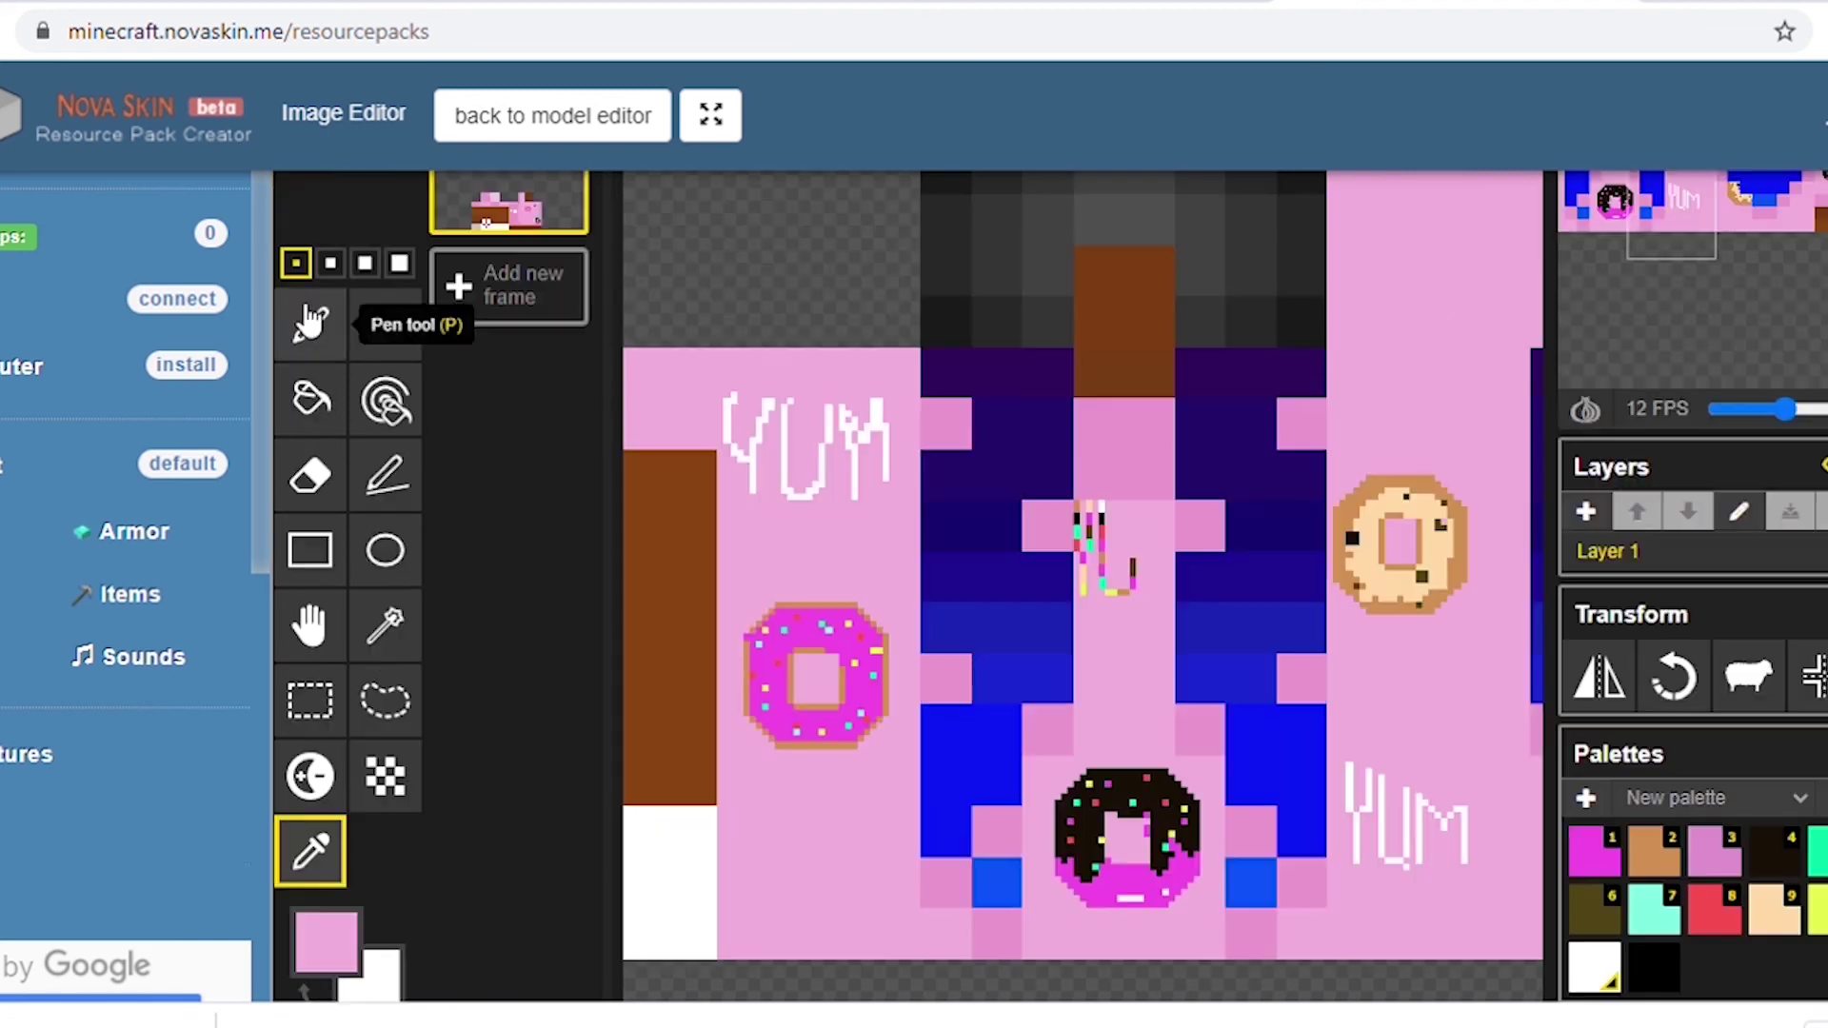
pyautogui.press('2')
pyautogui.press('3')
pyautogui.press('4')
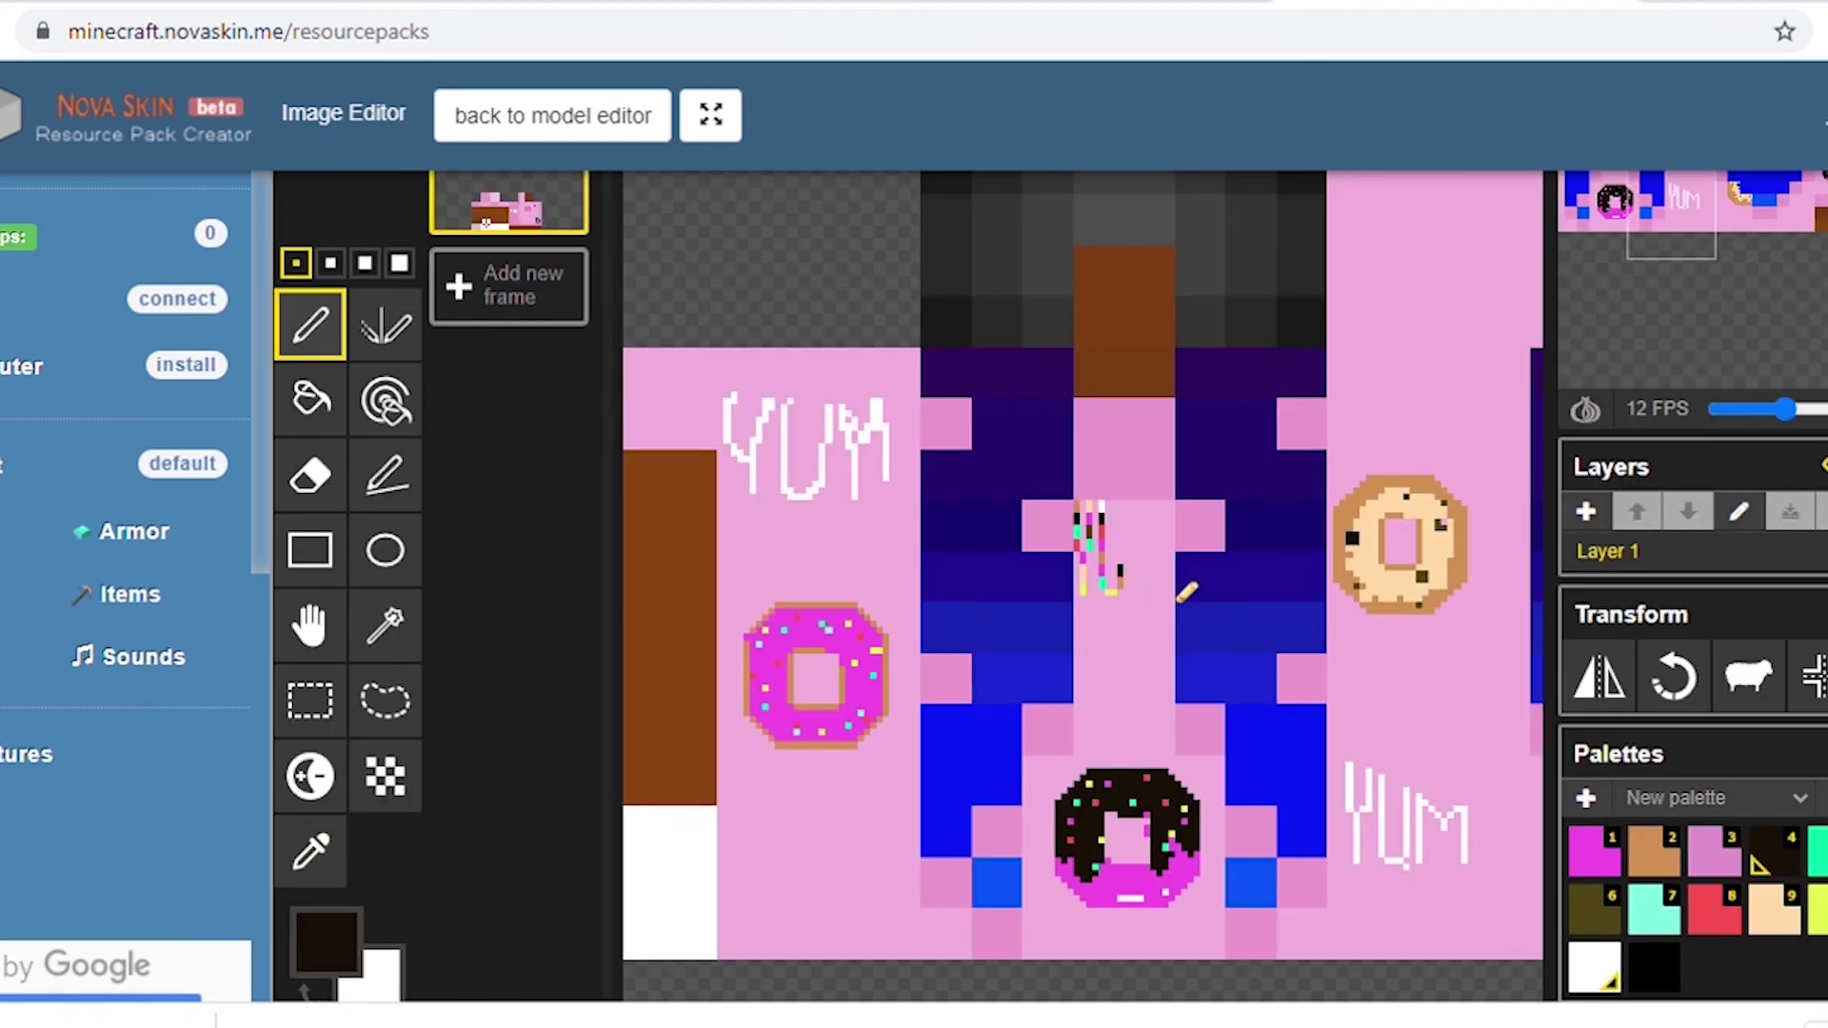
# Extend the right stroke of the U to full height with green, white, black, olive and peach pixels.
pyautogui.press('5')
pyautogui.click(1611, 955)
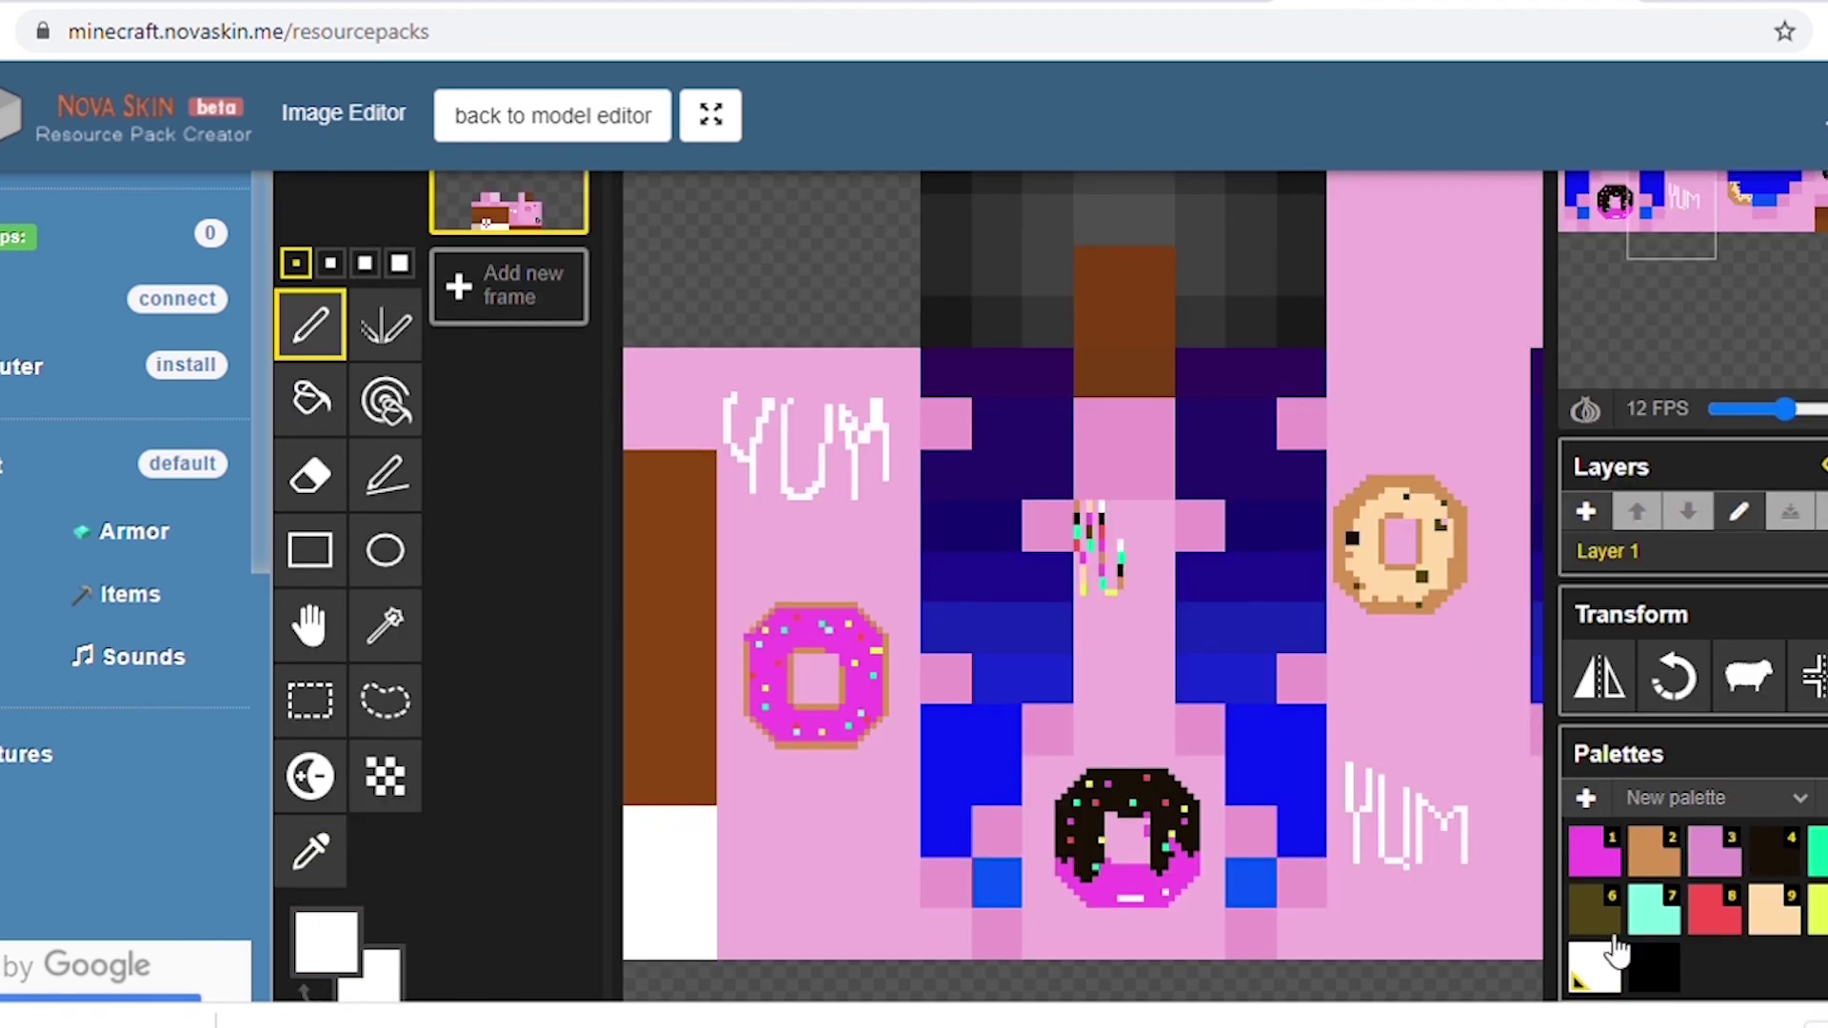
pyautogui.click(1644, 962)
pyautogui.moveTo(1122, 538); pyautogui.dragTo(1121, 515)
pyautogui.click(1593, 909)
pyautogui.click(1773, 909)
pyautogui.click(1122, 507)
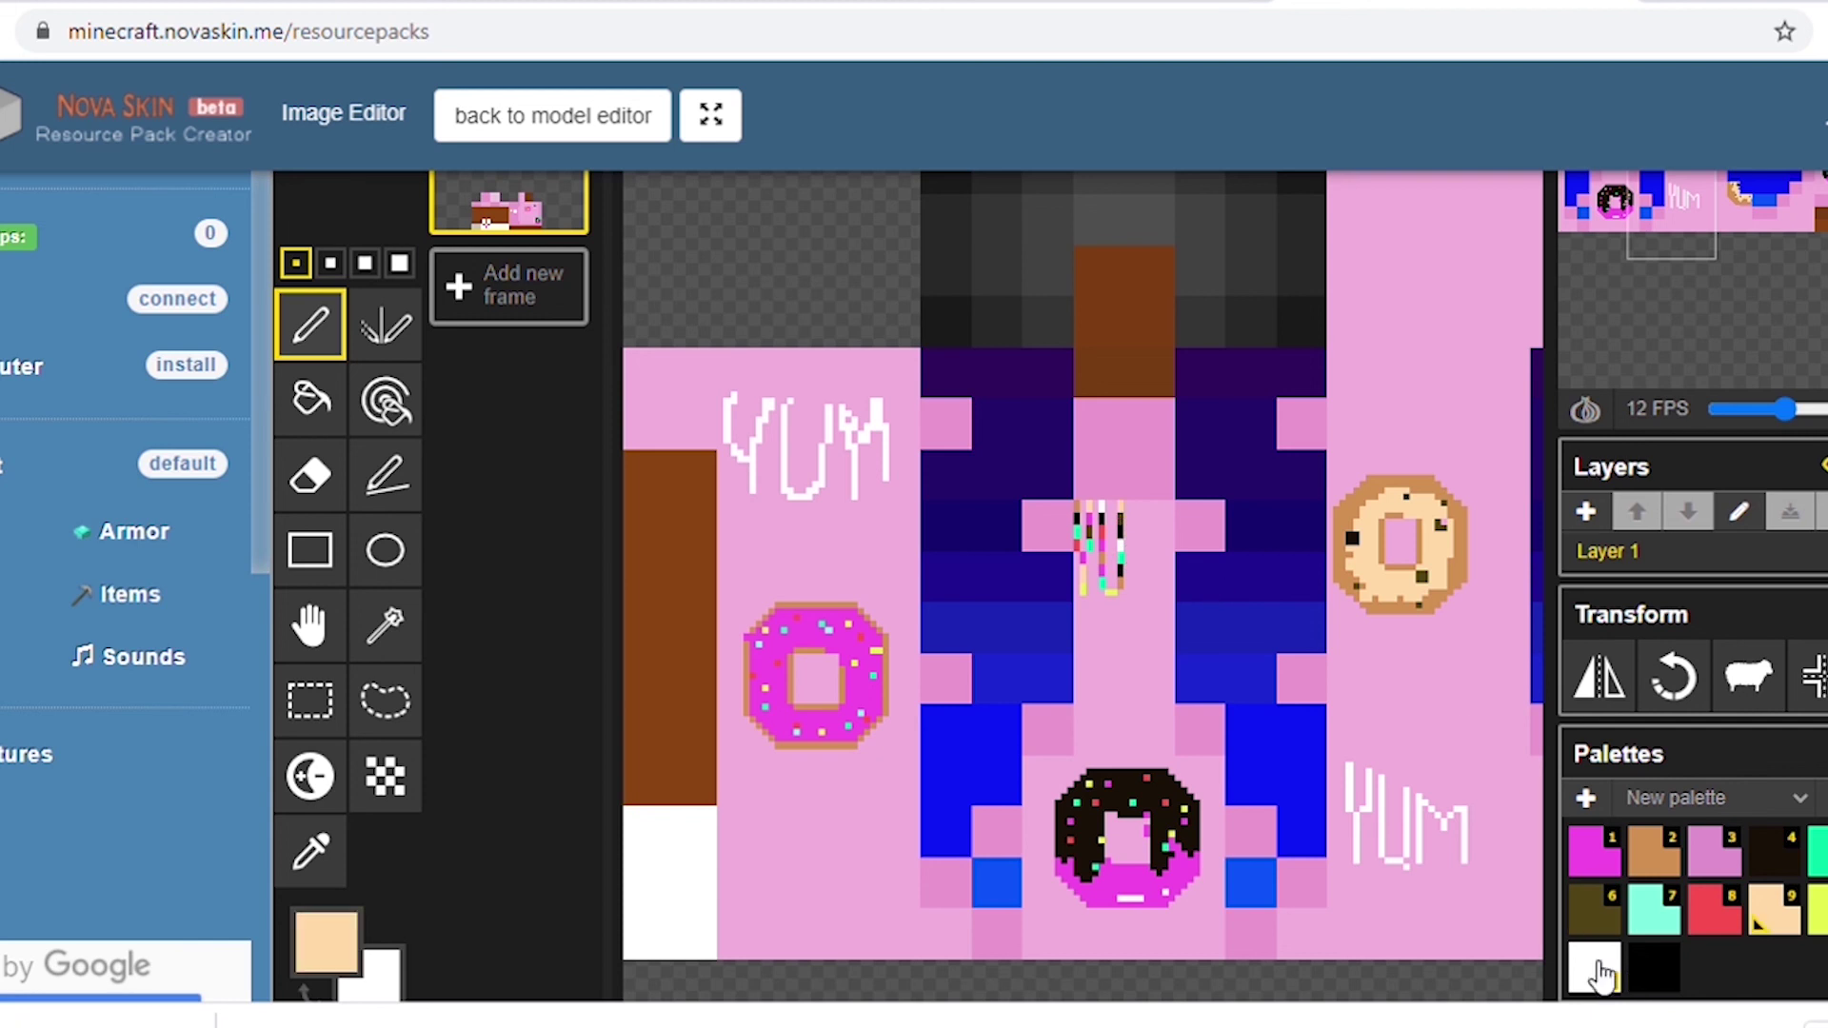
# Draw the left stem of the multicoloured M beside the U, alternating turquoise, dark brown, tan, magenta and yellow pixels.
pyautogui.press('7')
pyautogui.press('4')
pyautogui.press('2')
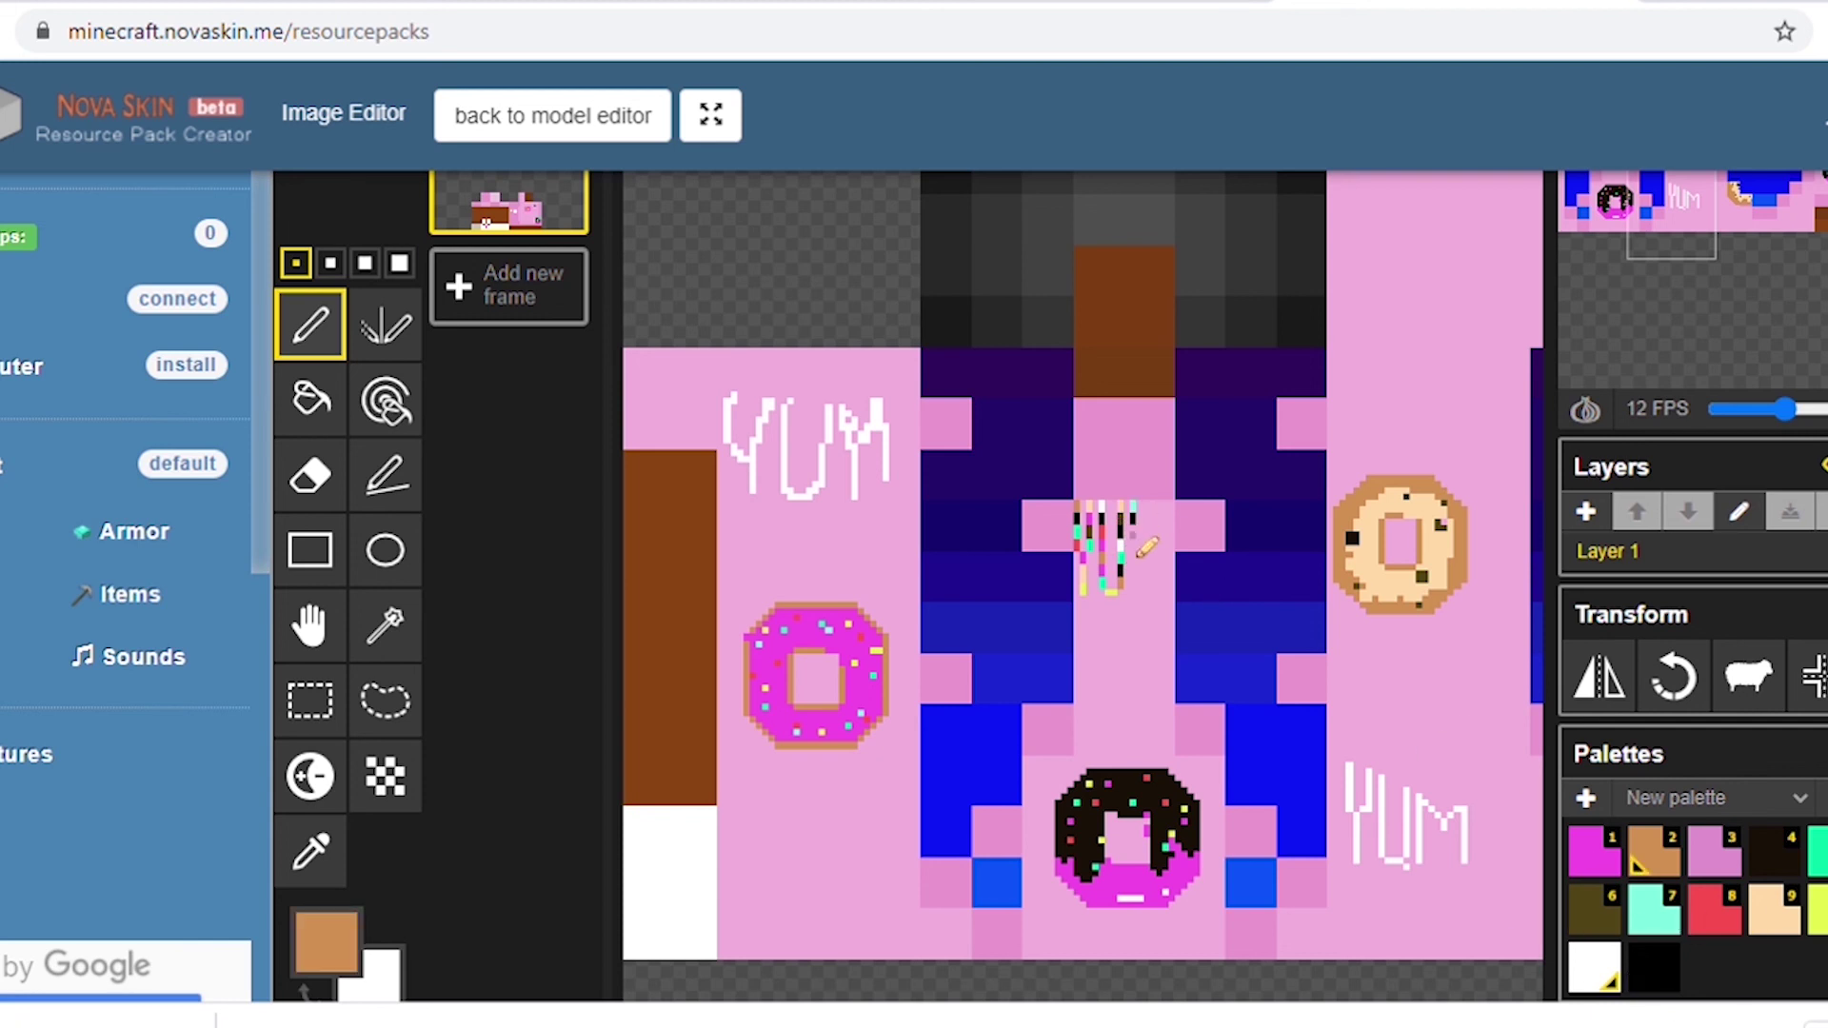
pyautogui.click(1612, 876)
pyautogui.press('2')
pyautogui.press('4')
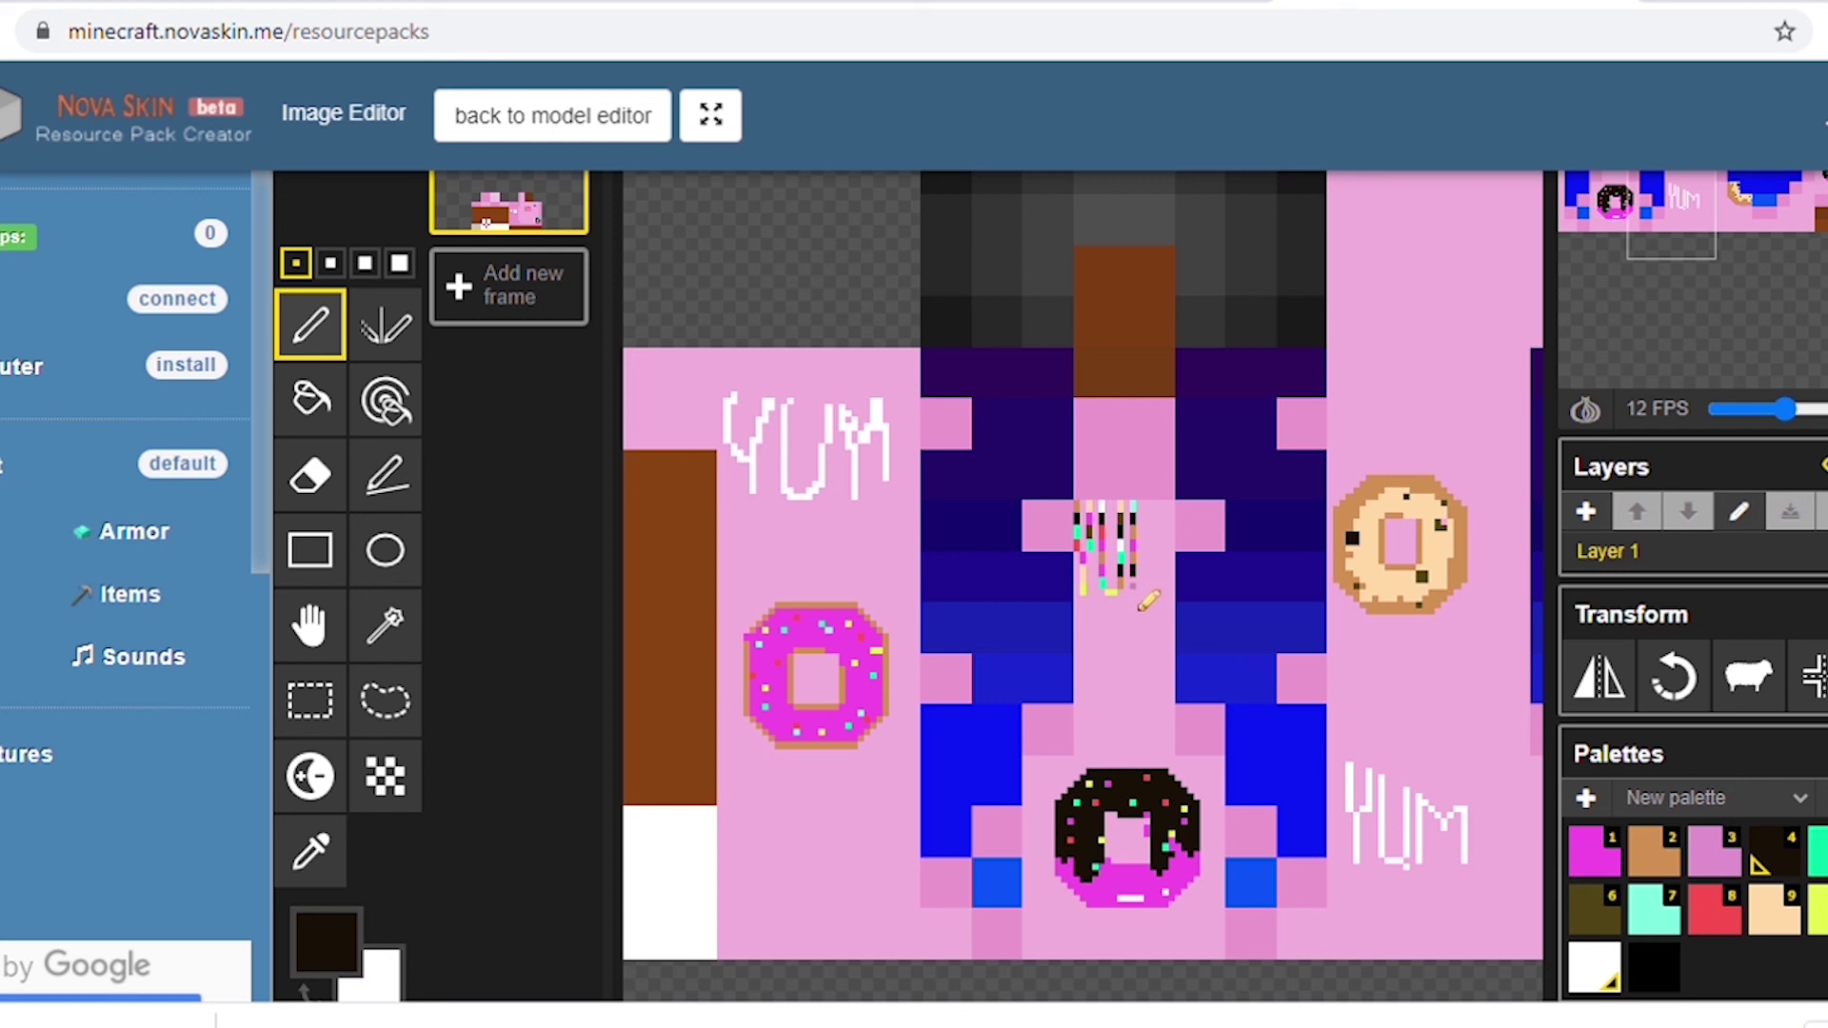
pyautogui.press('9')
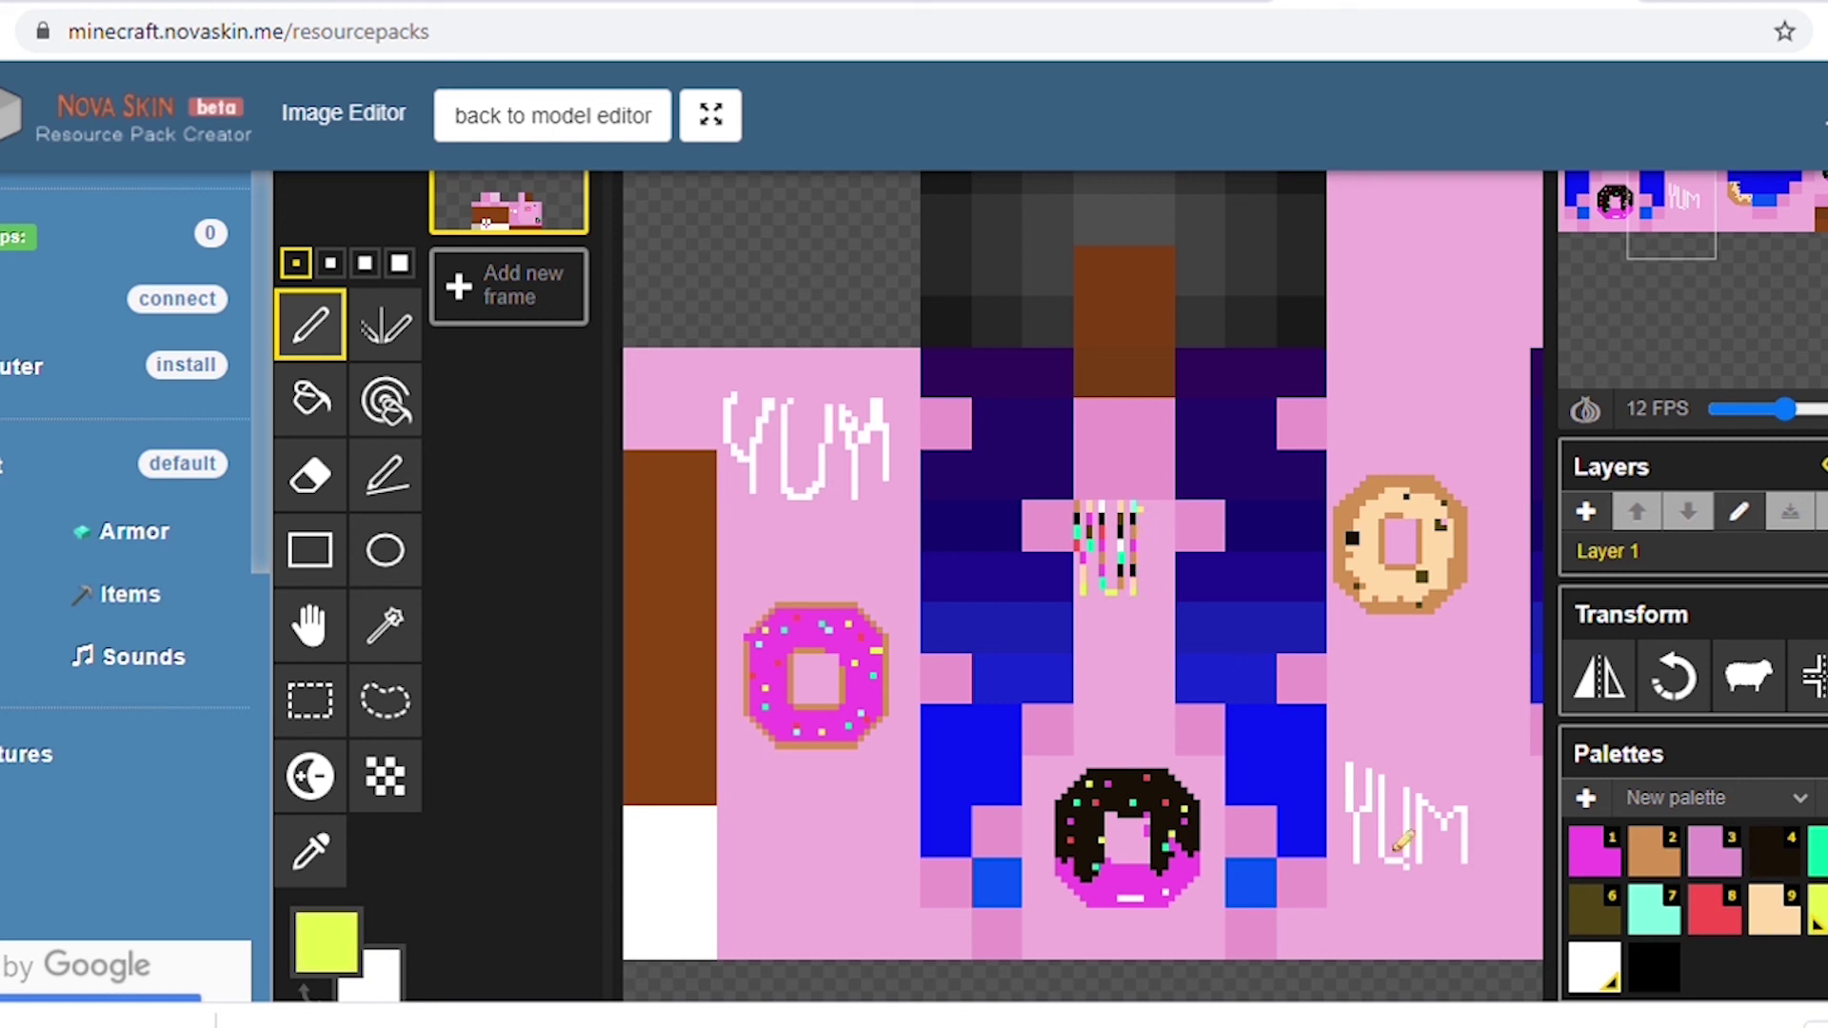
# Draw the middle dip and right stem of the multicoloured M, changing palette colour every few pixels.
pyautogui.press('1')
pyautogui.press('6')
pyautogui.press('7')
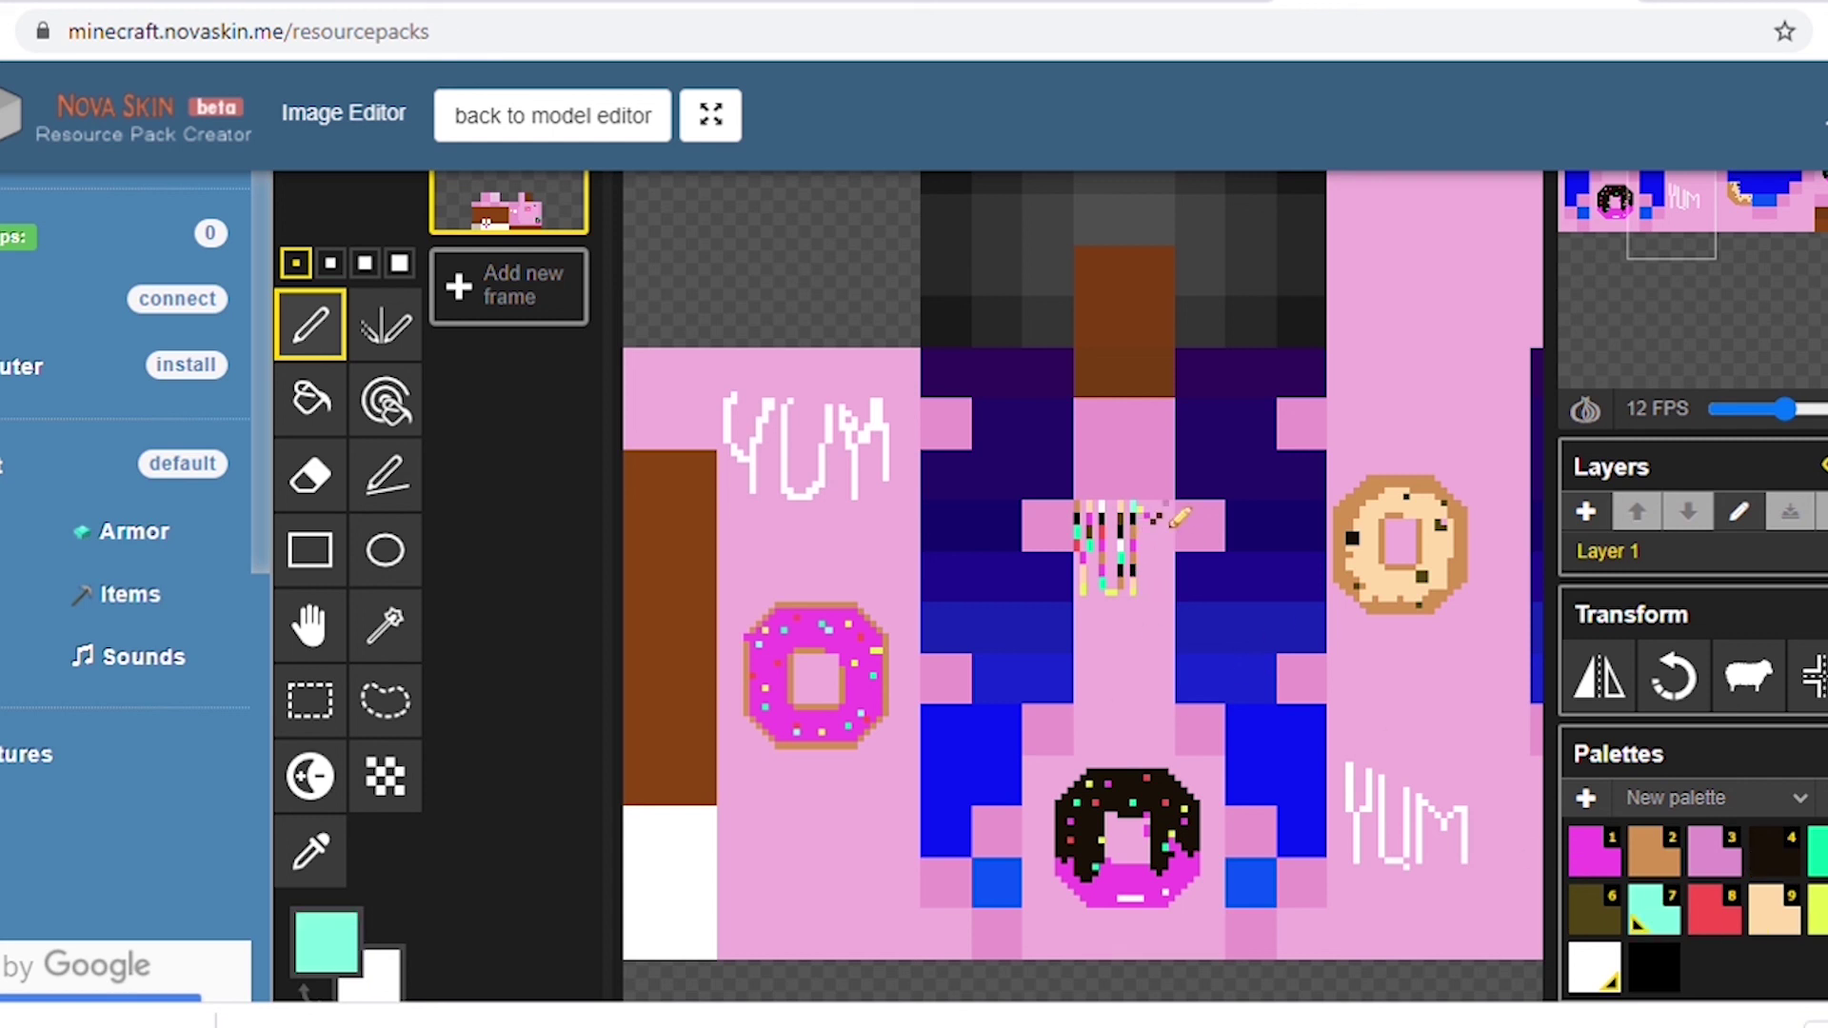
pyautogui.press('8')
pyautogui.press('9')
pyautogui.press('7')
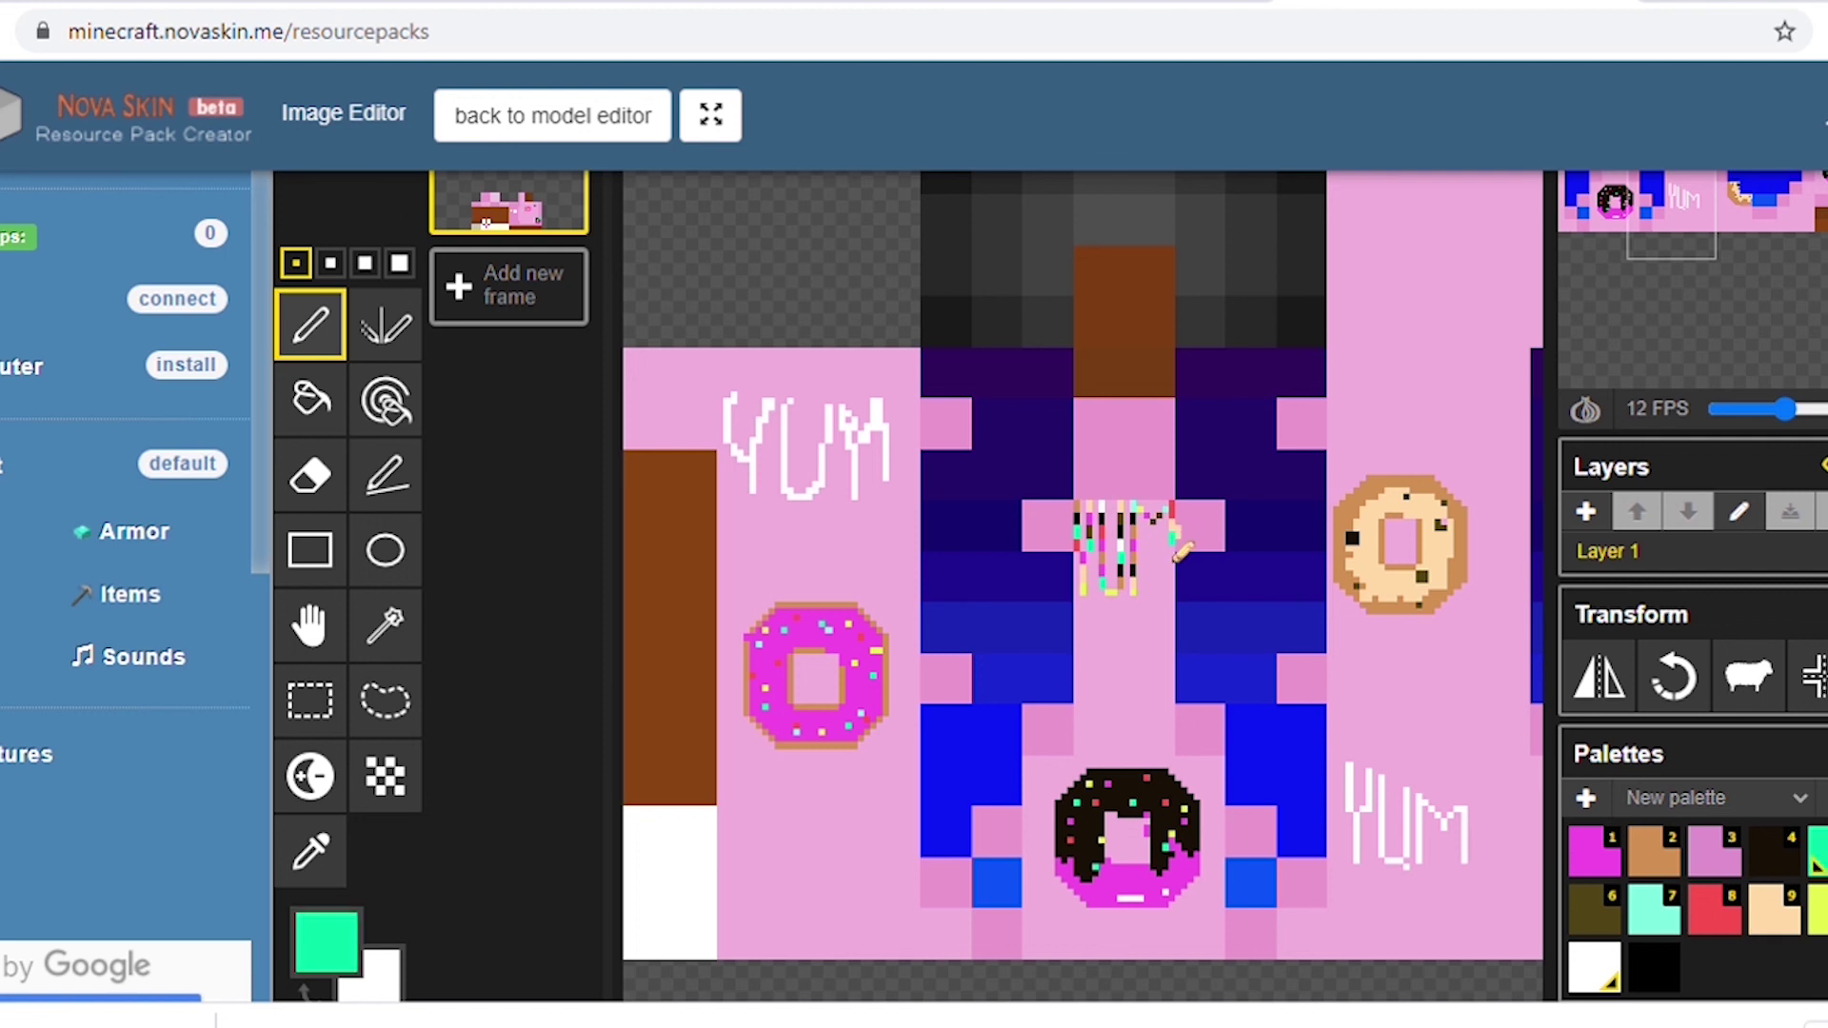
pyautogui.press('1')
pyautogui.press('9')
pyautogui.press('1')
# Clean up the right edge of the M with blue and darker pink sampled from the surrounding texture, using the two-pixel pen.
pyautogui.press('o')
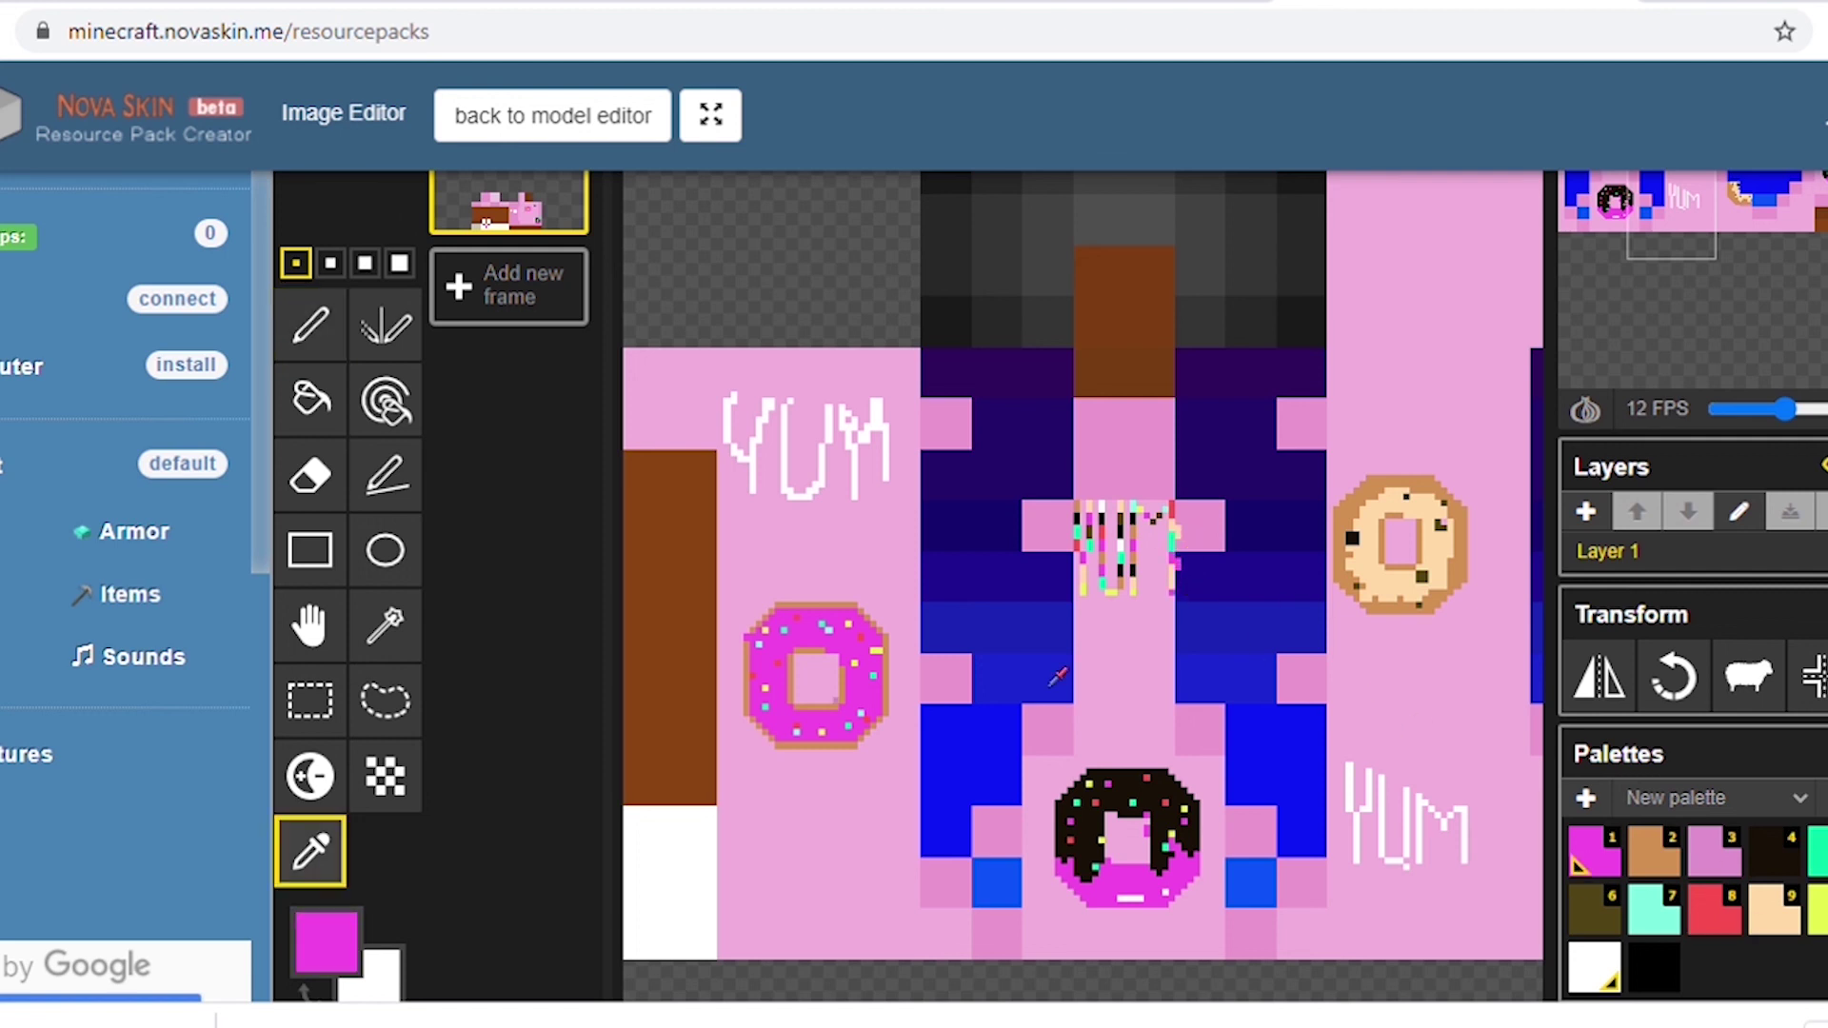
pyautogui.click(1029, 581)
pyautogui.click(329, 262)
pyautogui.click(311, 325)
pyautogui.click(1180, 566)
pyautogui.press('o')
pyautogui.click(1197, 533)
pyautogui.click(322, 333)
pyautogui.click(1180, 543)
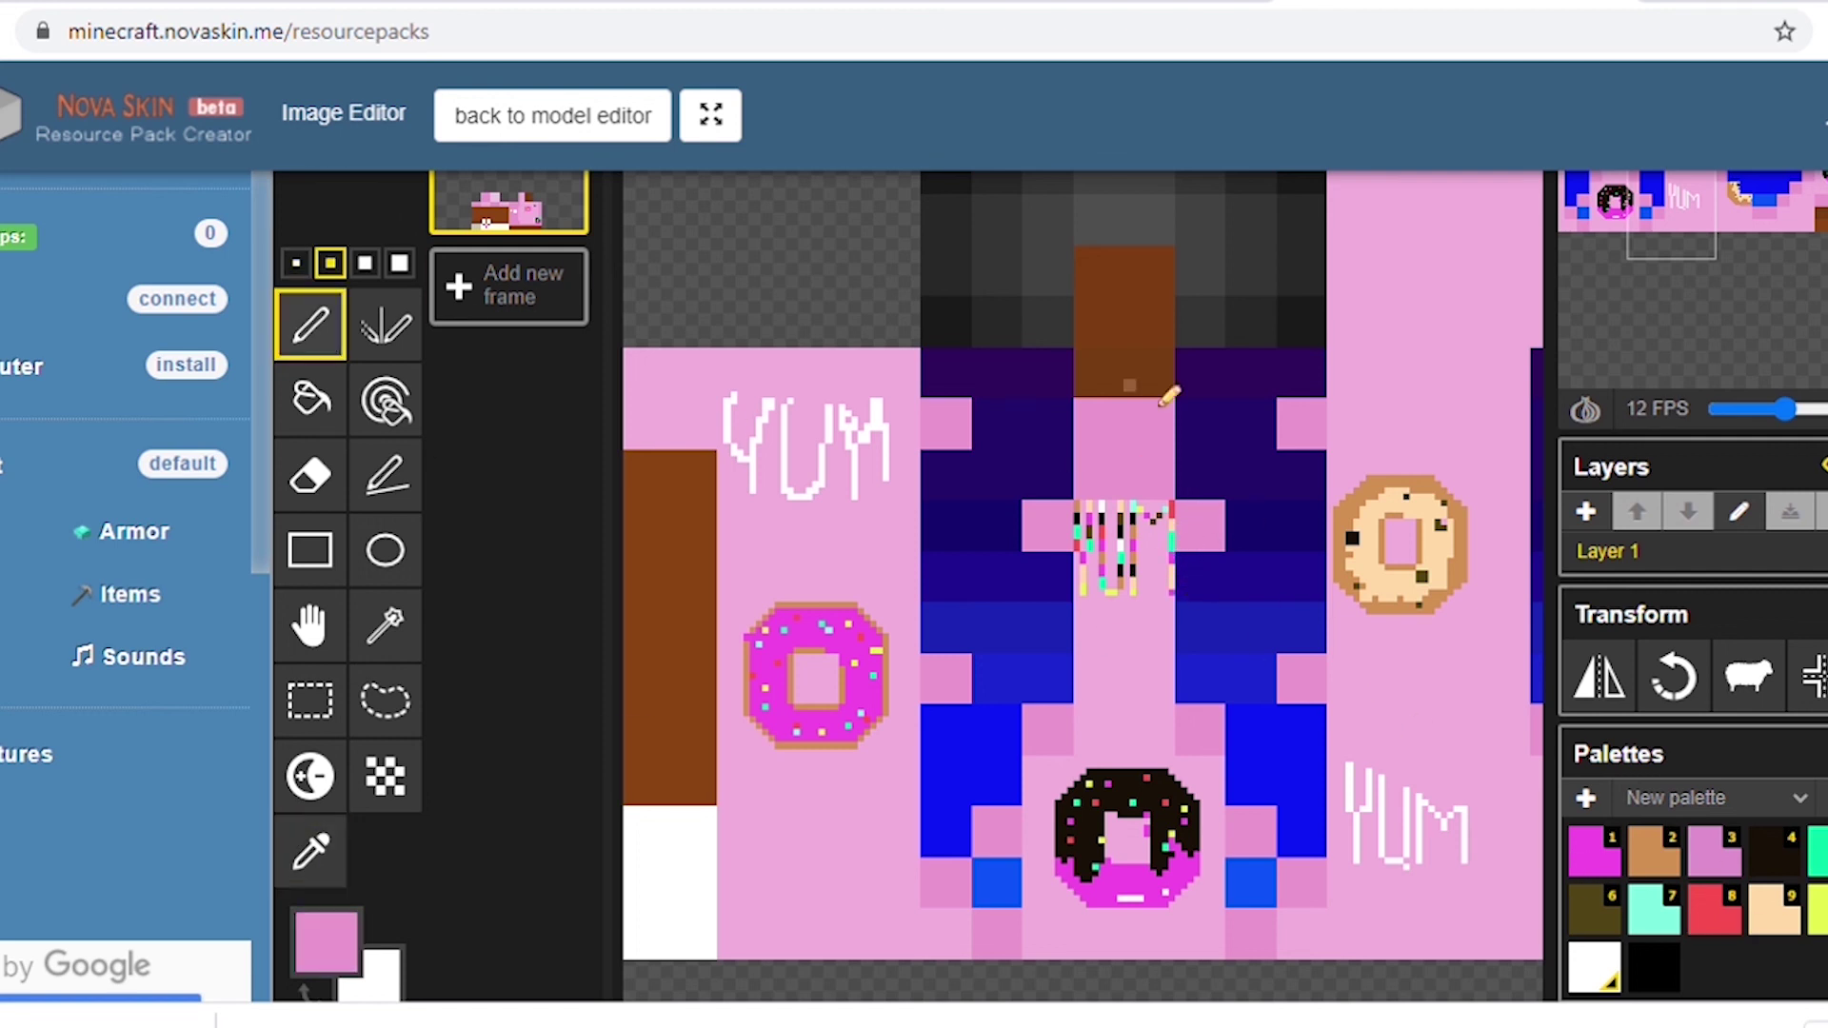
# Paint an orchid-pink band across the lower part of the right iris on the face.
pyautogui.scroll(-3, 1637, 666)
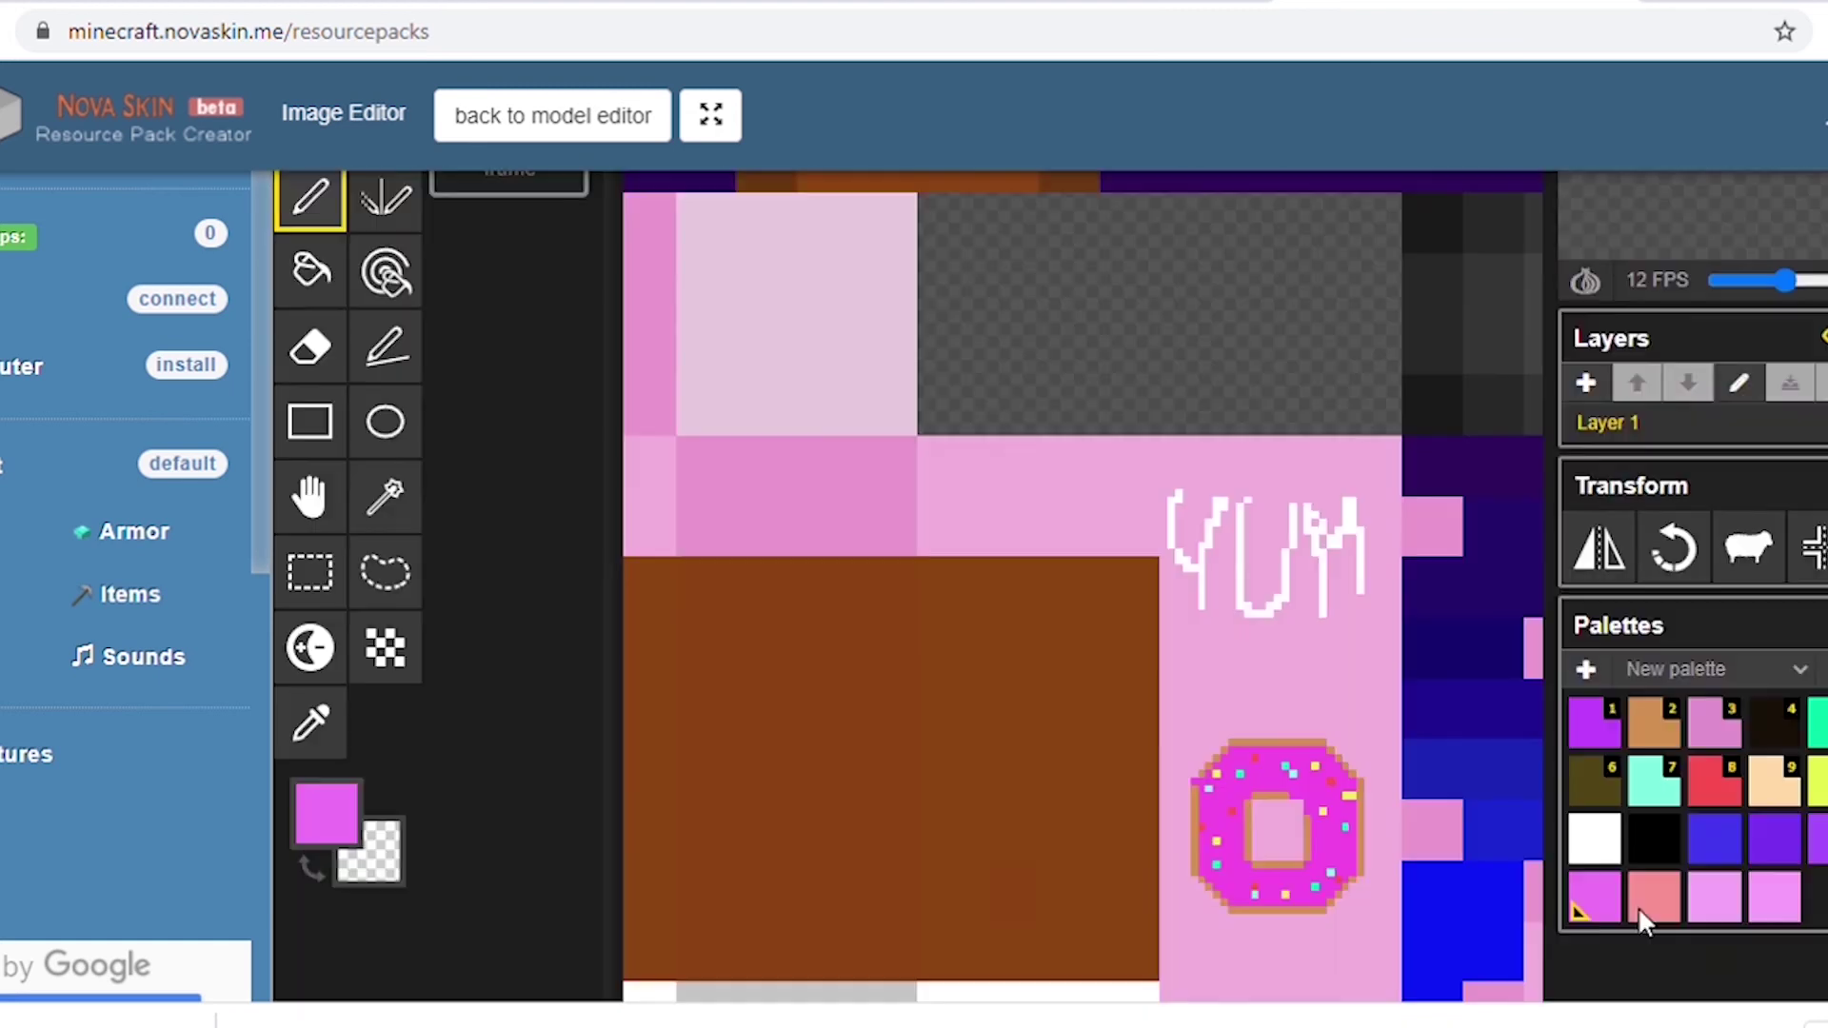
pyautogui.scroll(3, 1637, 918)
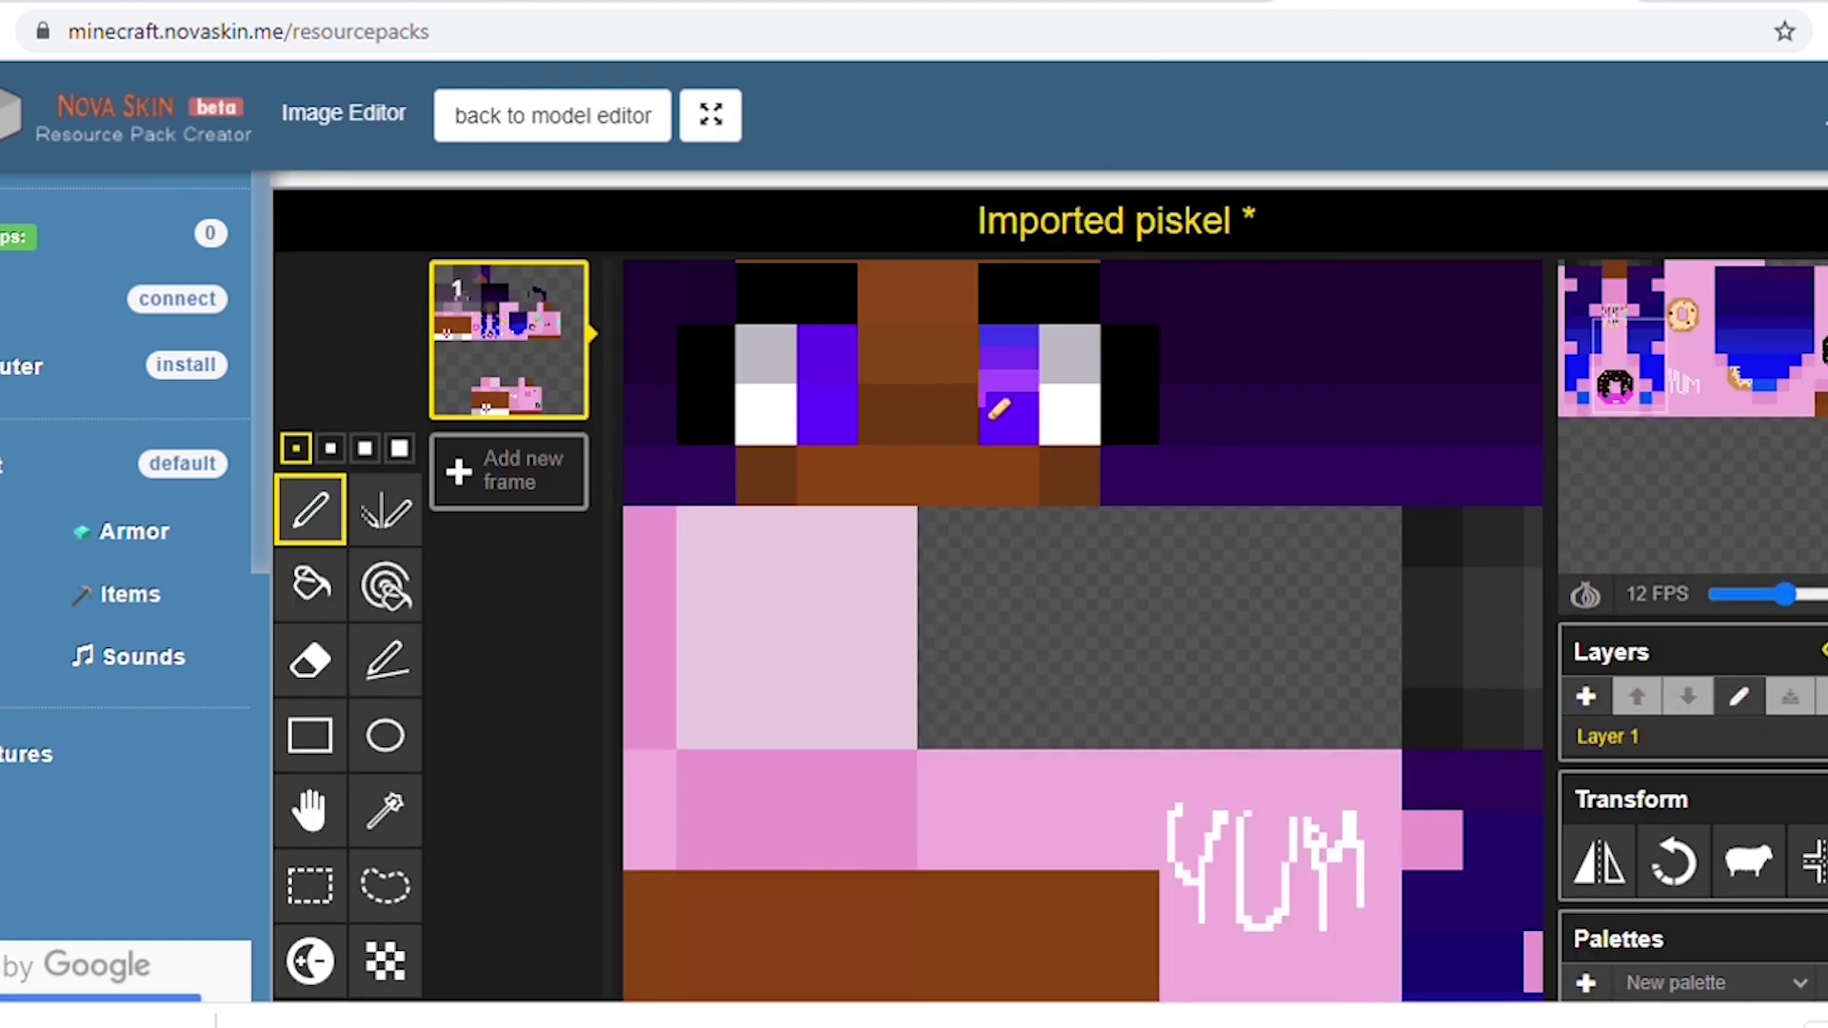
pyautogui.scroll(-3, 1019, 419)
pyautogui.click(1669, 806)
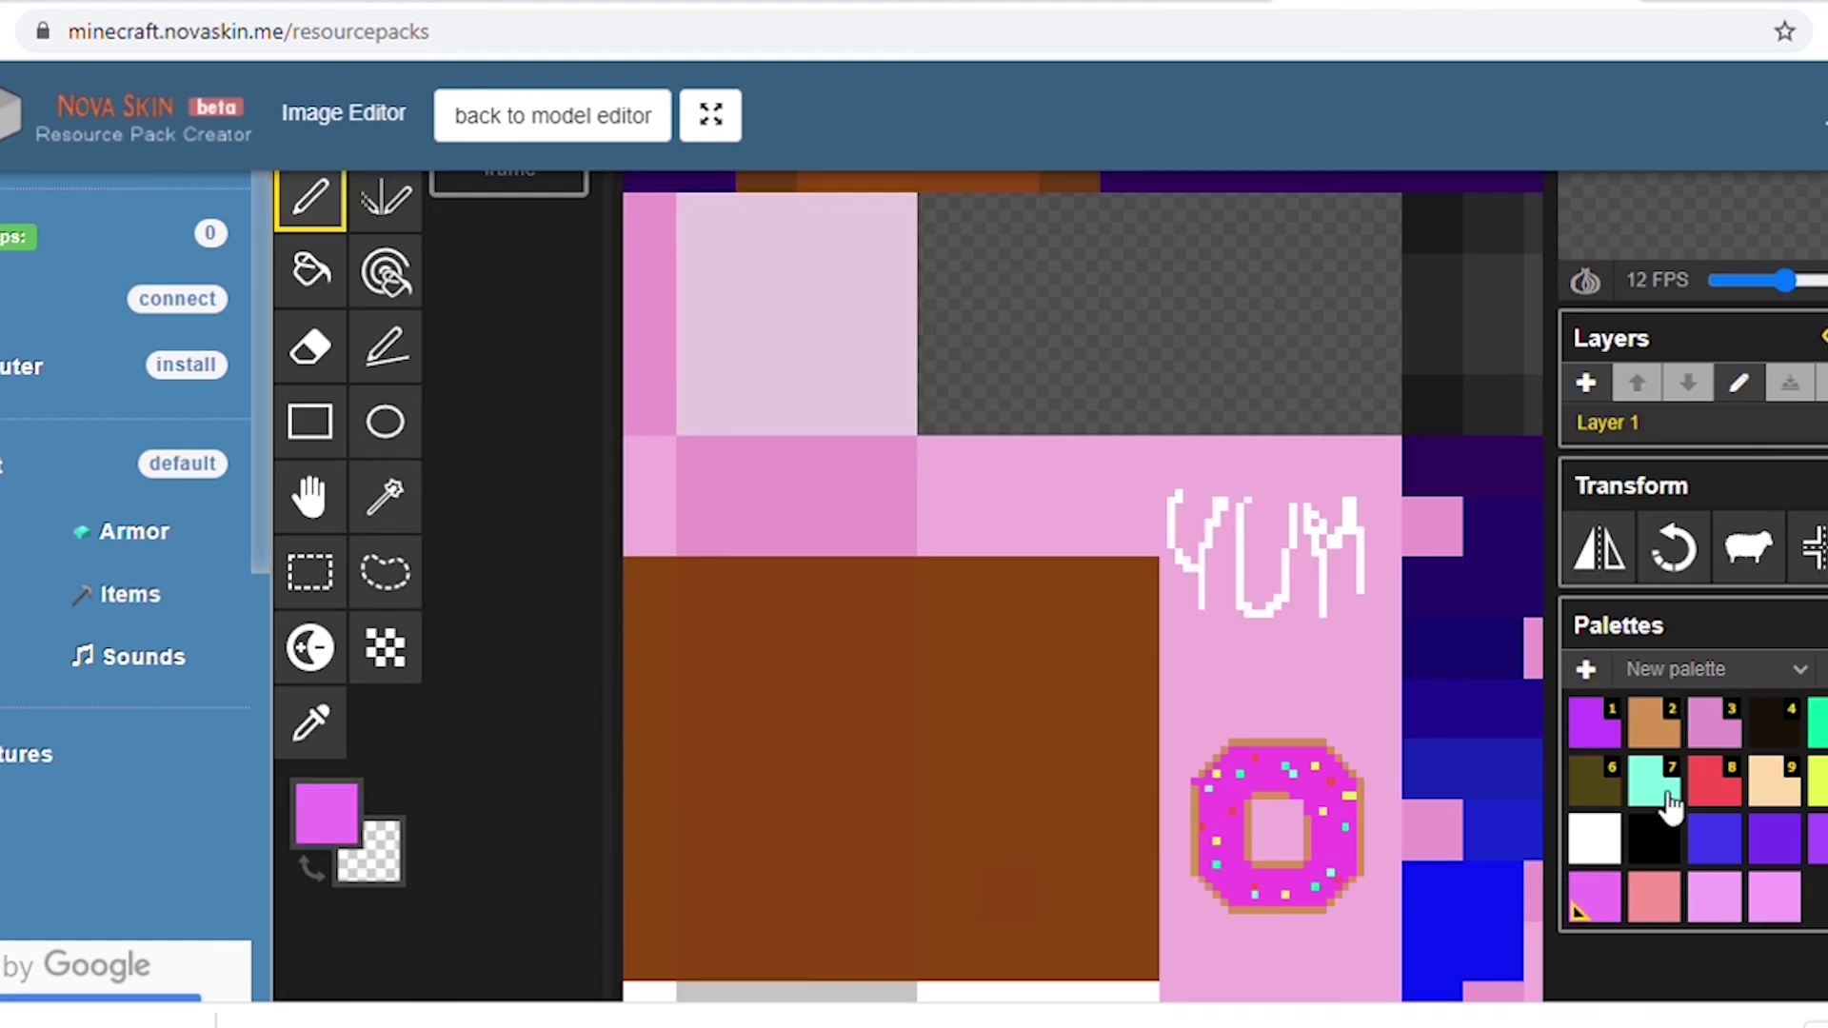
pyautogui.scroll(3, 408, 603)
pyautogui.moveTo(995, 385)
pyautogui.mouseDown()
pyautogui.moveTo(1066, 403)
pyautogui.moveTo(1008, 400)
pyautogui.mouseUp()
# Paint a salmon band at the bottom of the right iris and a light pink pixel heart in each iris.
pyautogui.scroll(-3, 1065, 410)
pyautogui.click(1661, 894)
pyautogui.scroll(3, 1661, 894)
pyautogui.scroll(-2, 979, 444)
pyautogui.scroll(2, 979, 286)
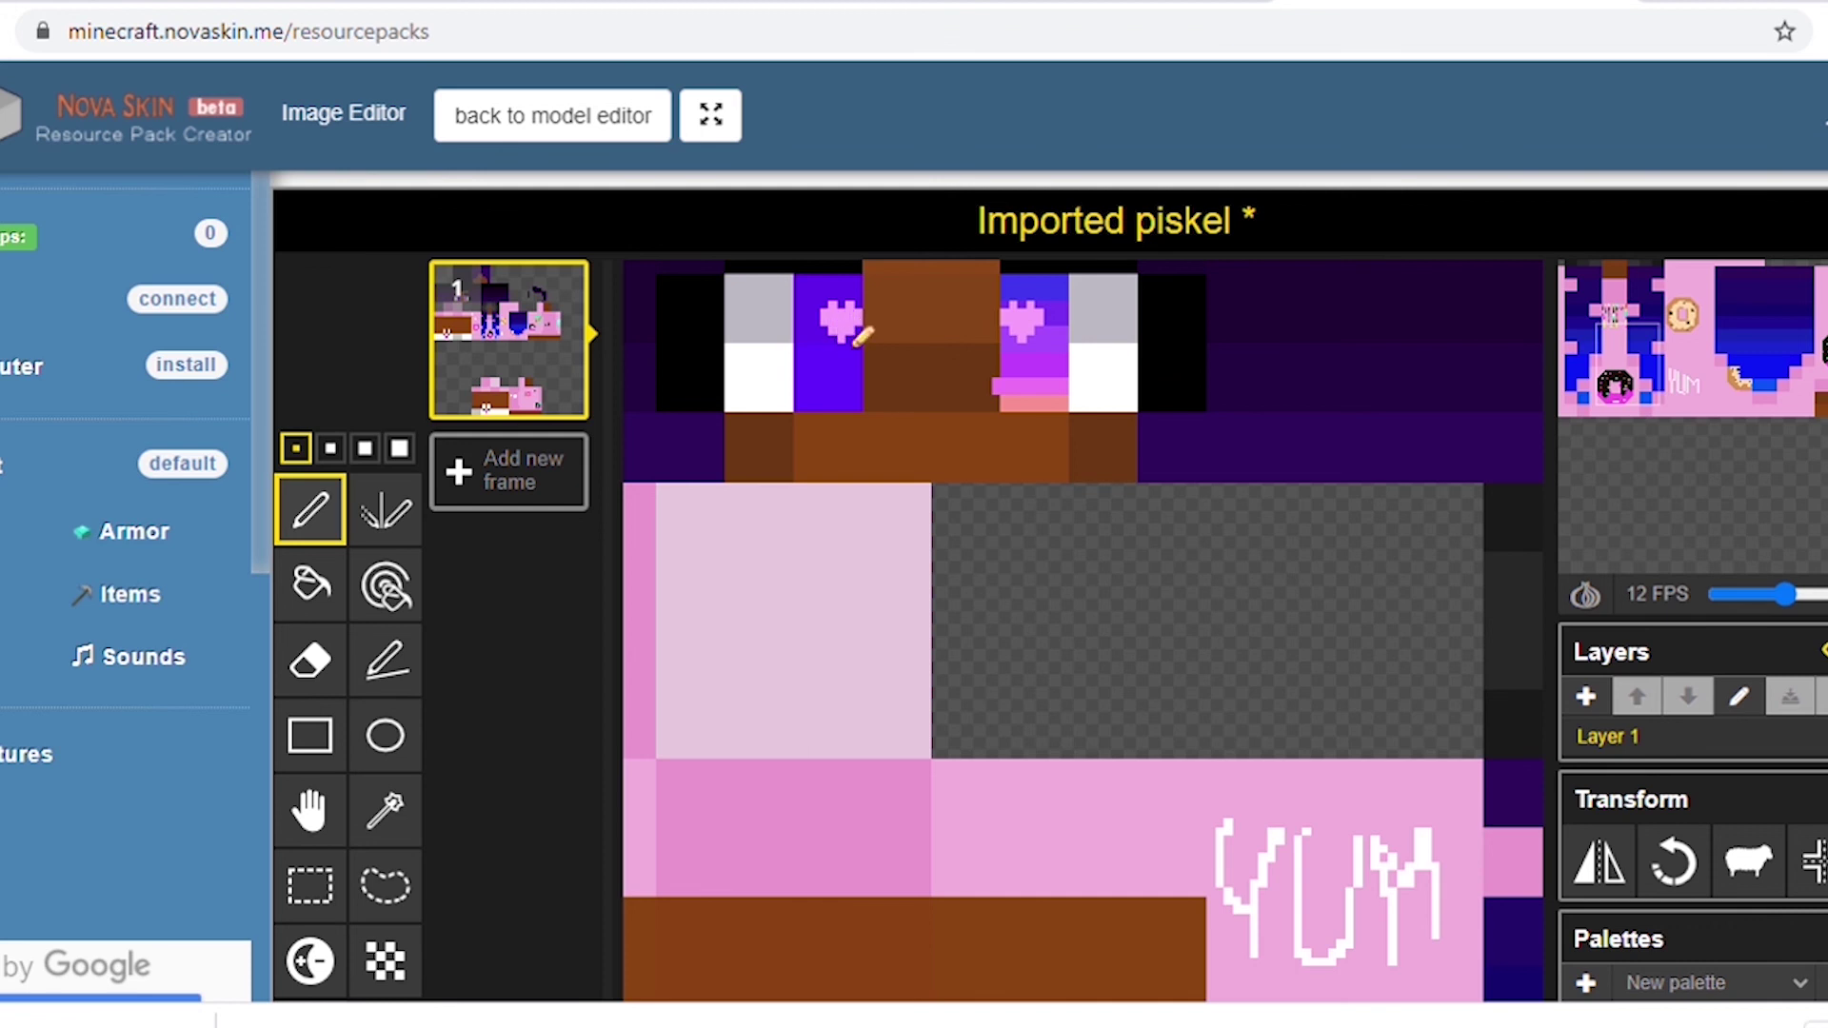
# Shade the left iris with blue, purple, orchid-pink and salmon bands to match the right iris.
pyautogui.scroll(-3, 1300, 621)
pyautogui.click(1581, 749)
pyautogui.scroll(3, 1225, 412)
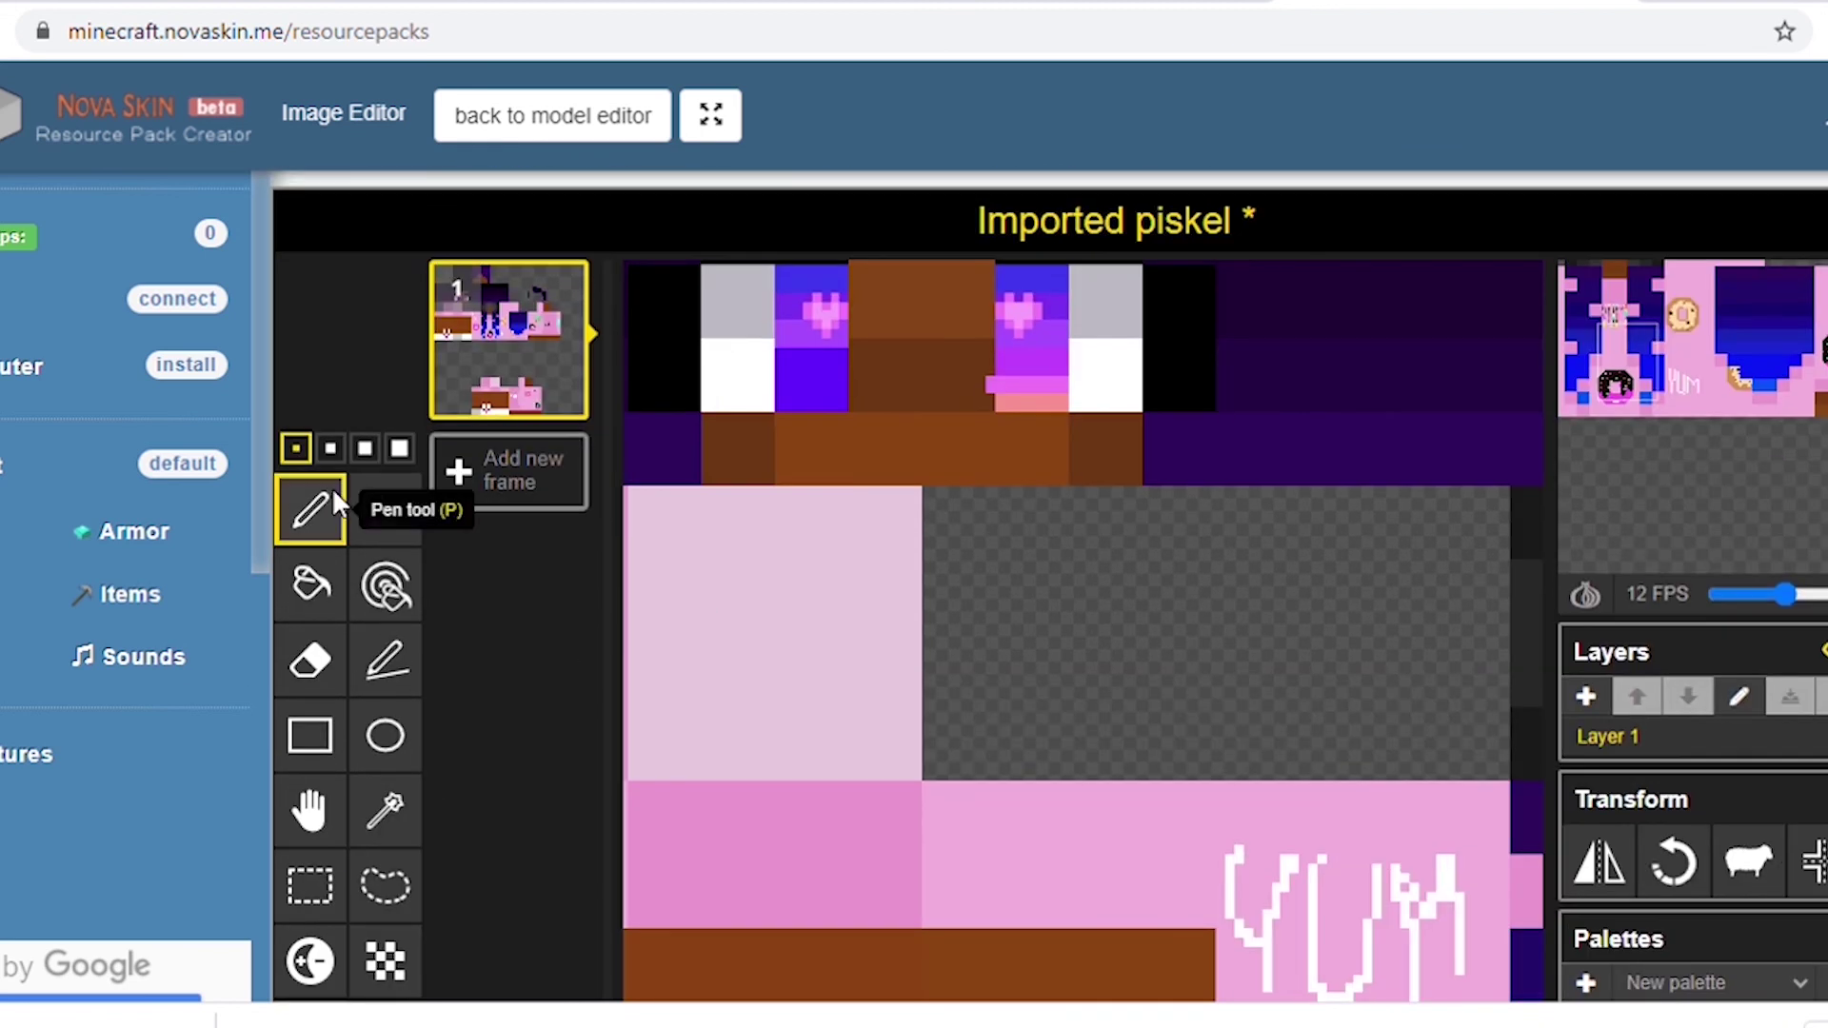
pyautogui.scroll(-1, 489, 584)
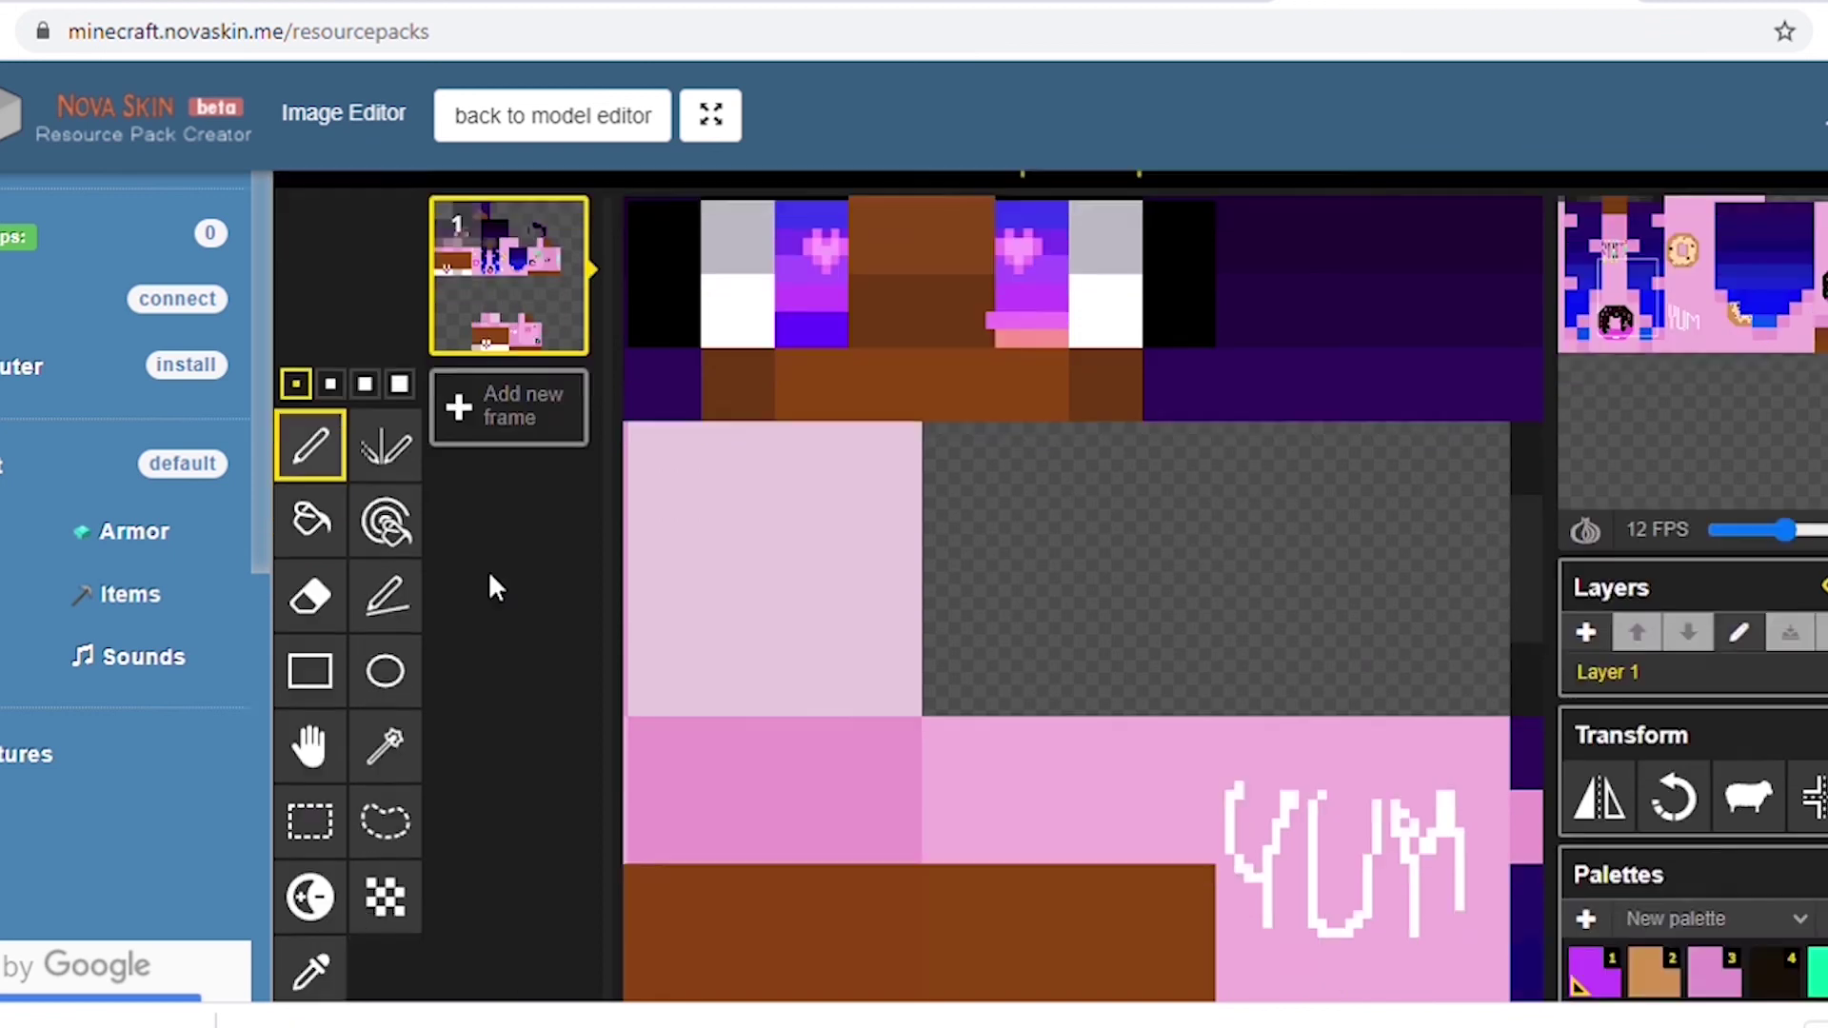
pyautogui.click(308, 967)
pyautogui.scroll(1, 490, 583)
pyautogui.press('p')
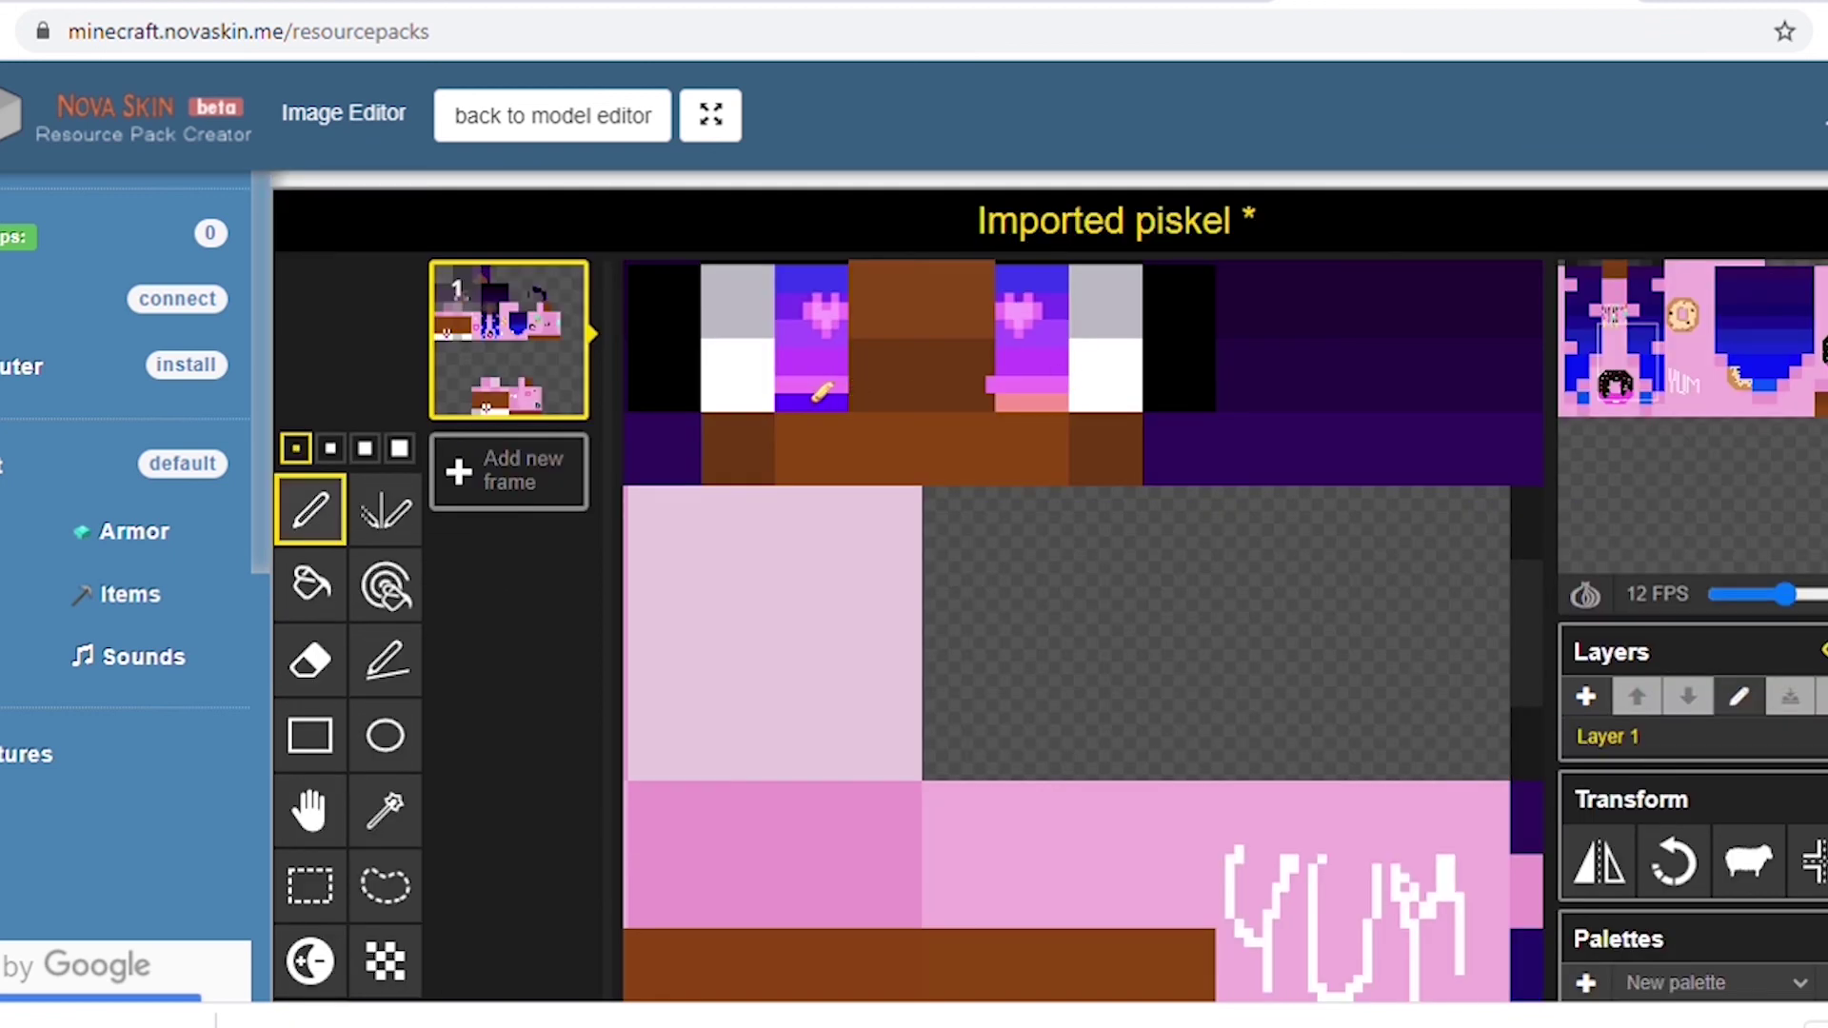
pyautogui.scroll(5, 835, 400)
pyautogui.scroll(-3, 864, 558)
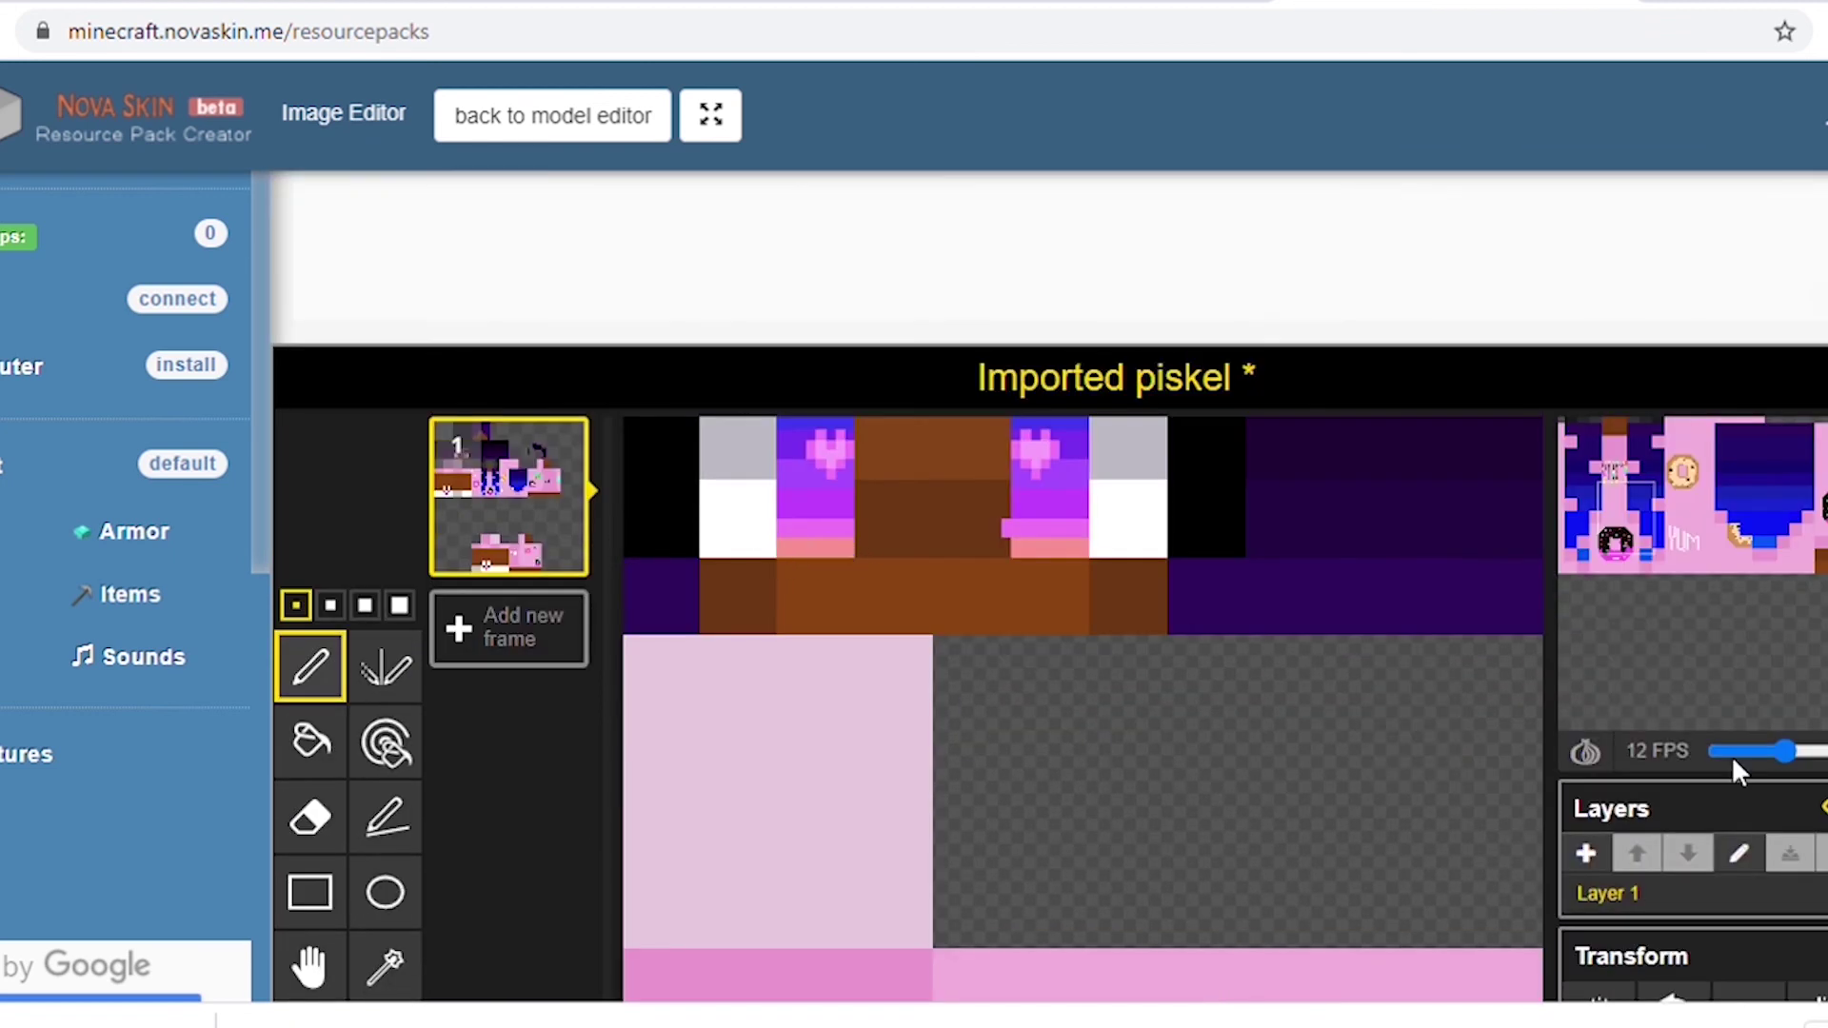
# Dot light pink flecks above the salmon bands and add white square highlights to both irises.
pyautogui.scroll(-3, 927, 344)
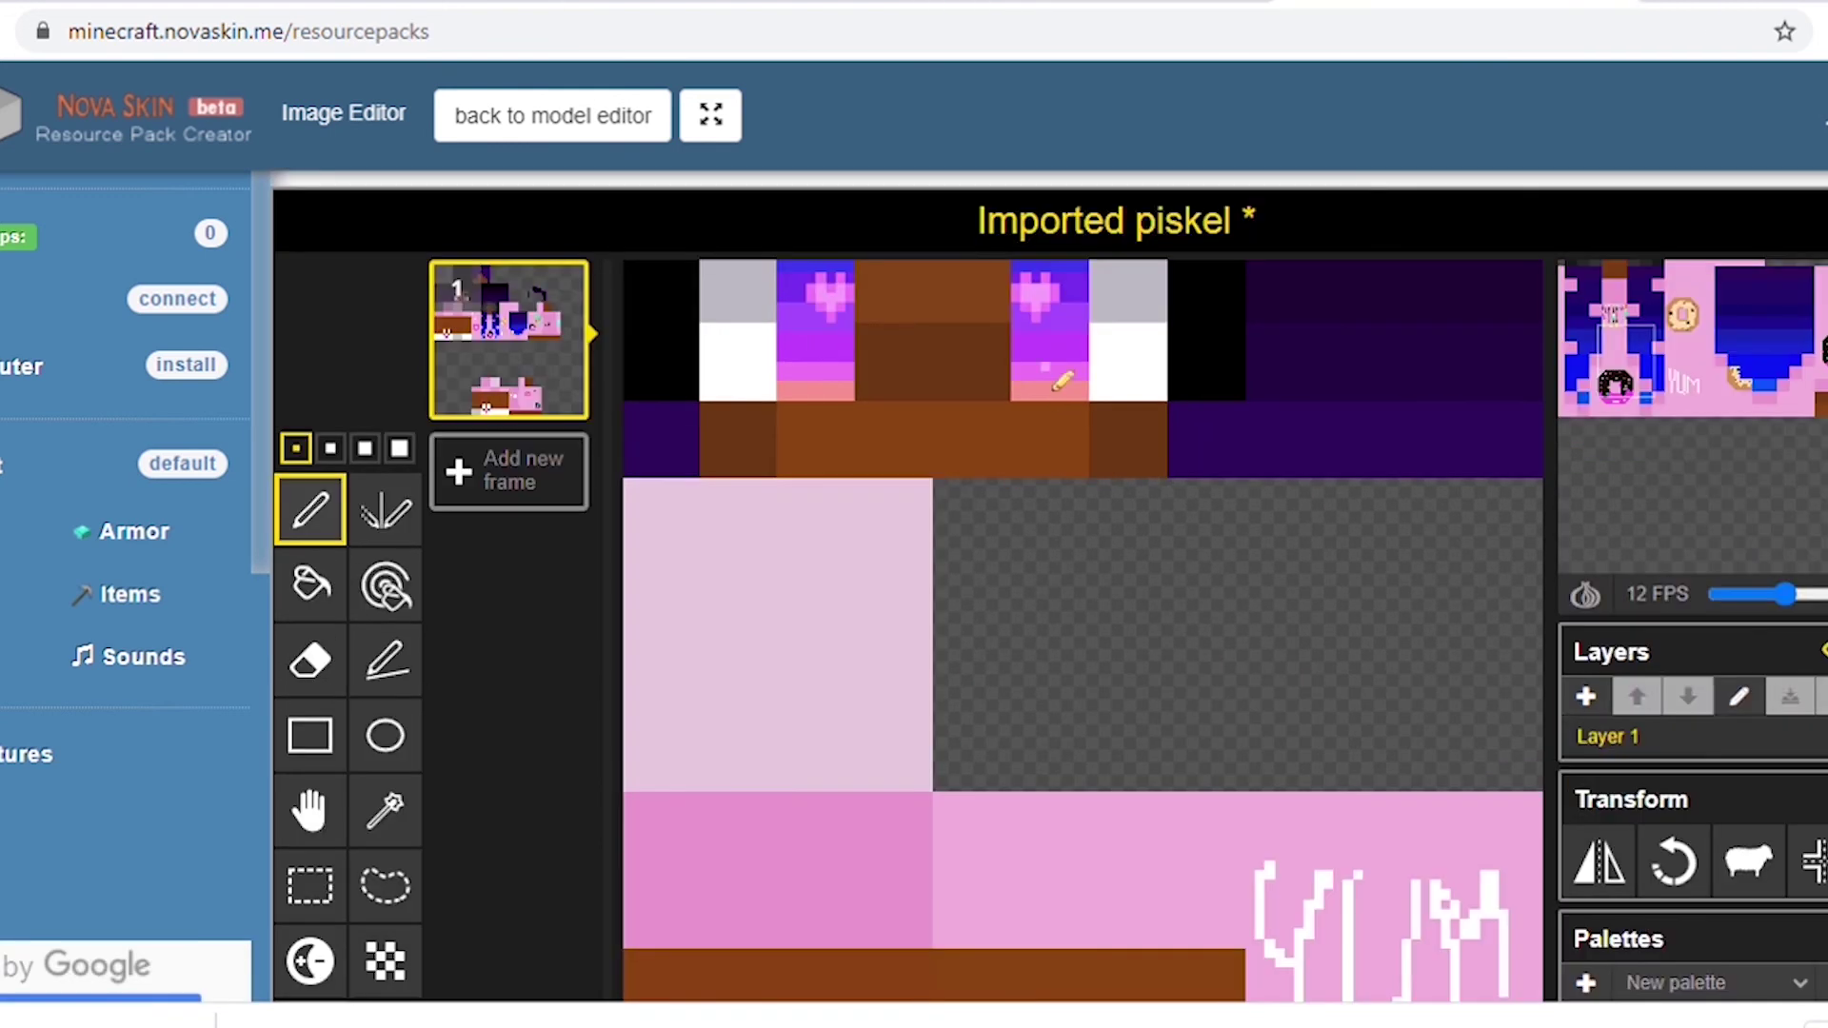
pyautogui.scroll(-3, 802, 387)
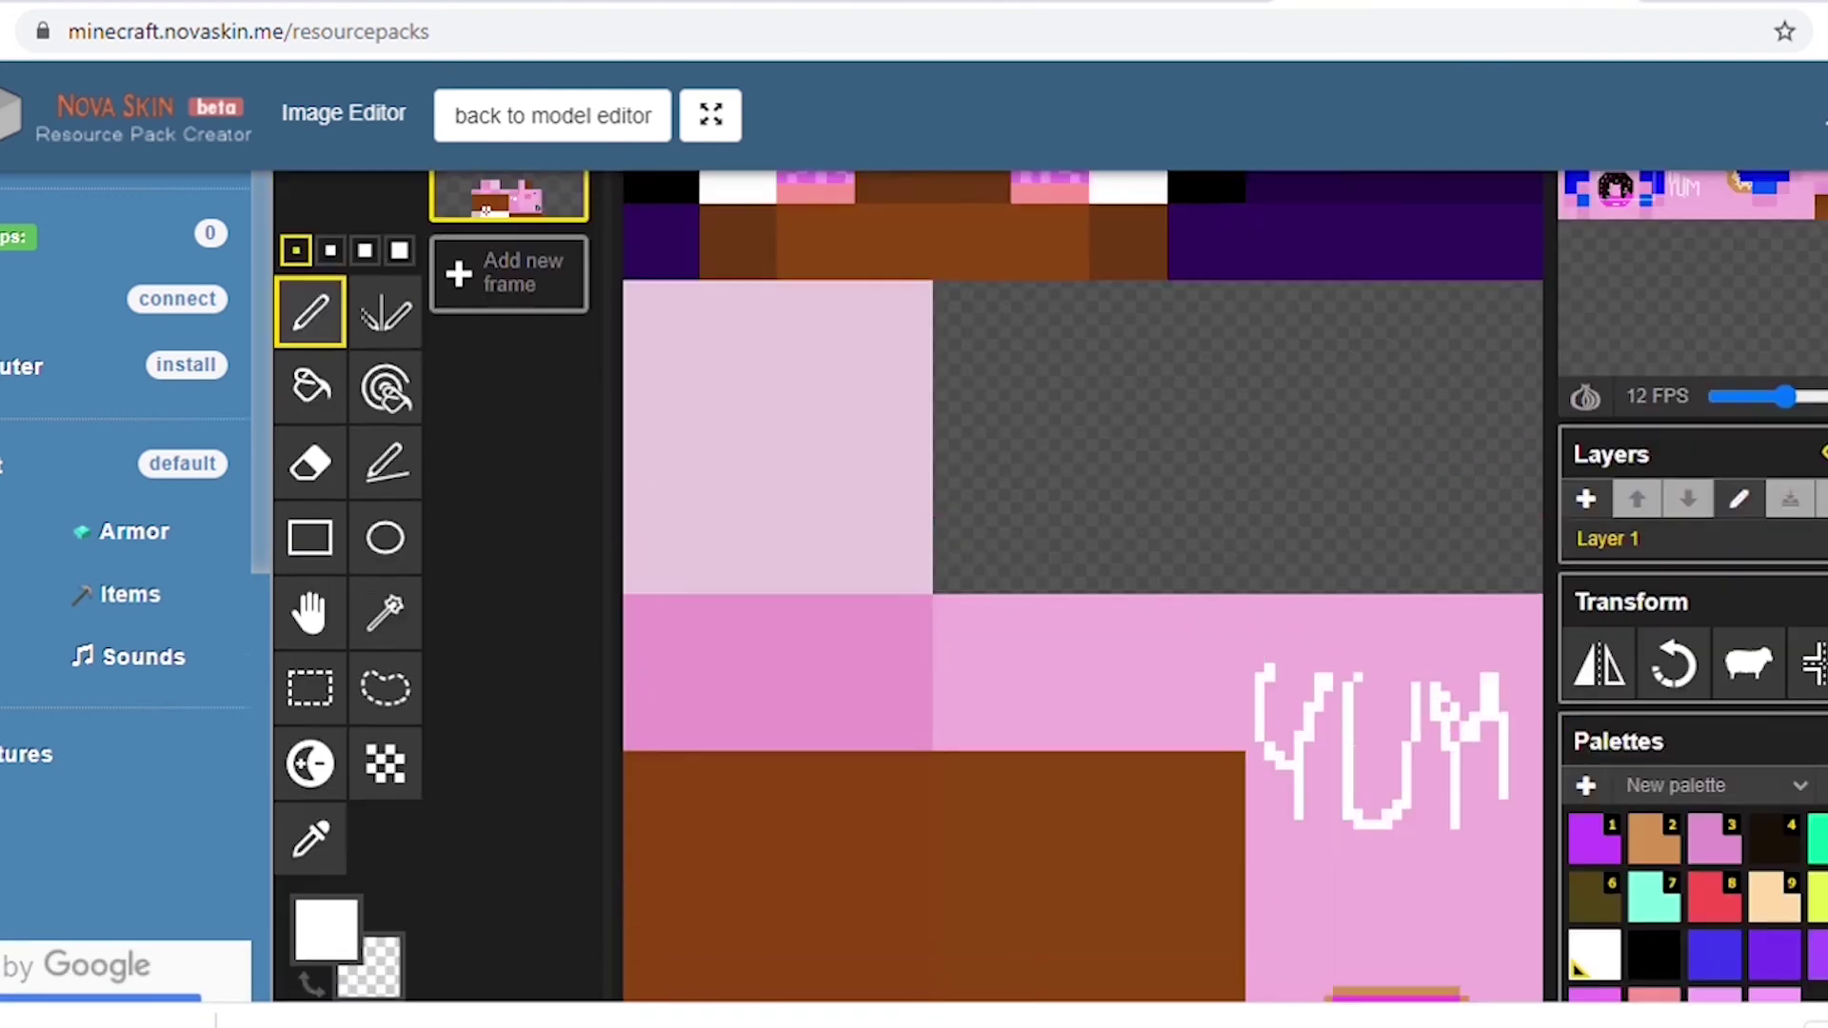
pyautogui.scroll(12, 802, 387)
pyautogui.scroll(-11, 929, 461)
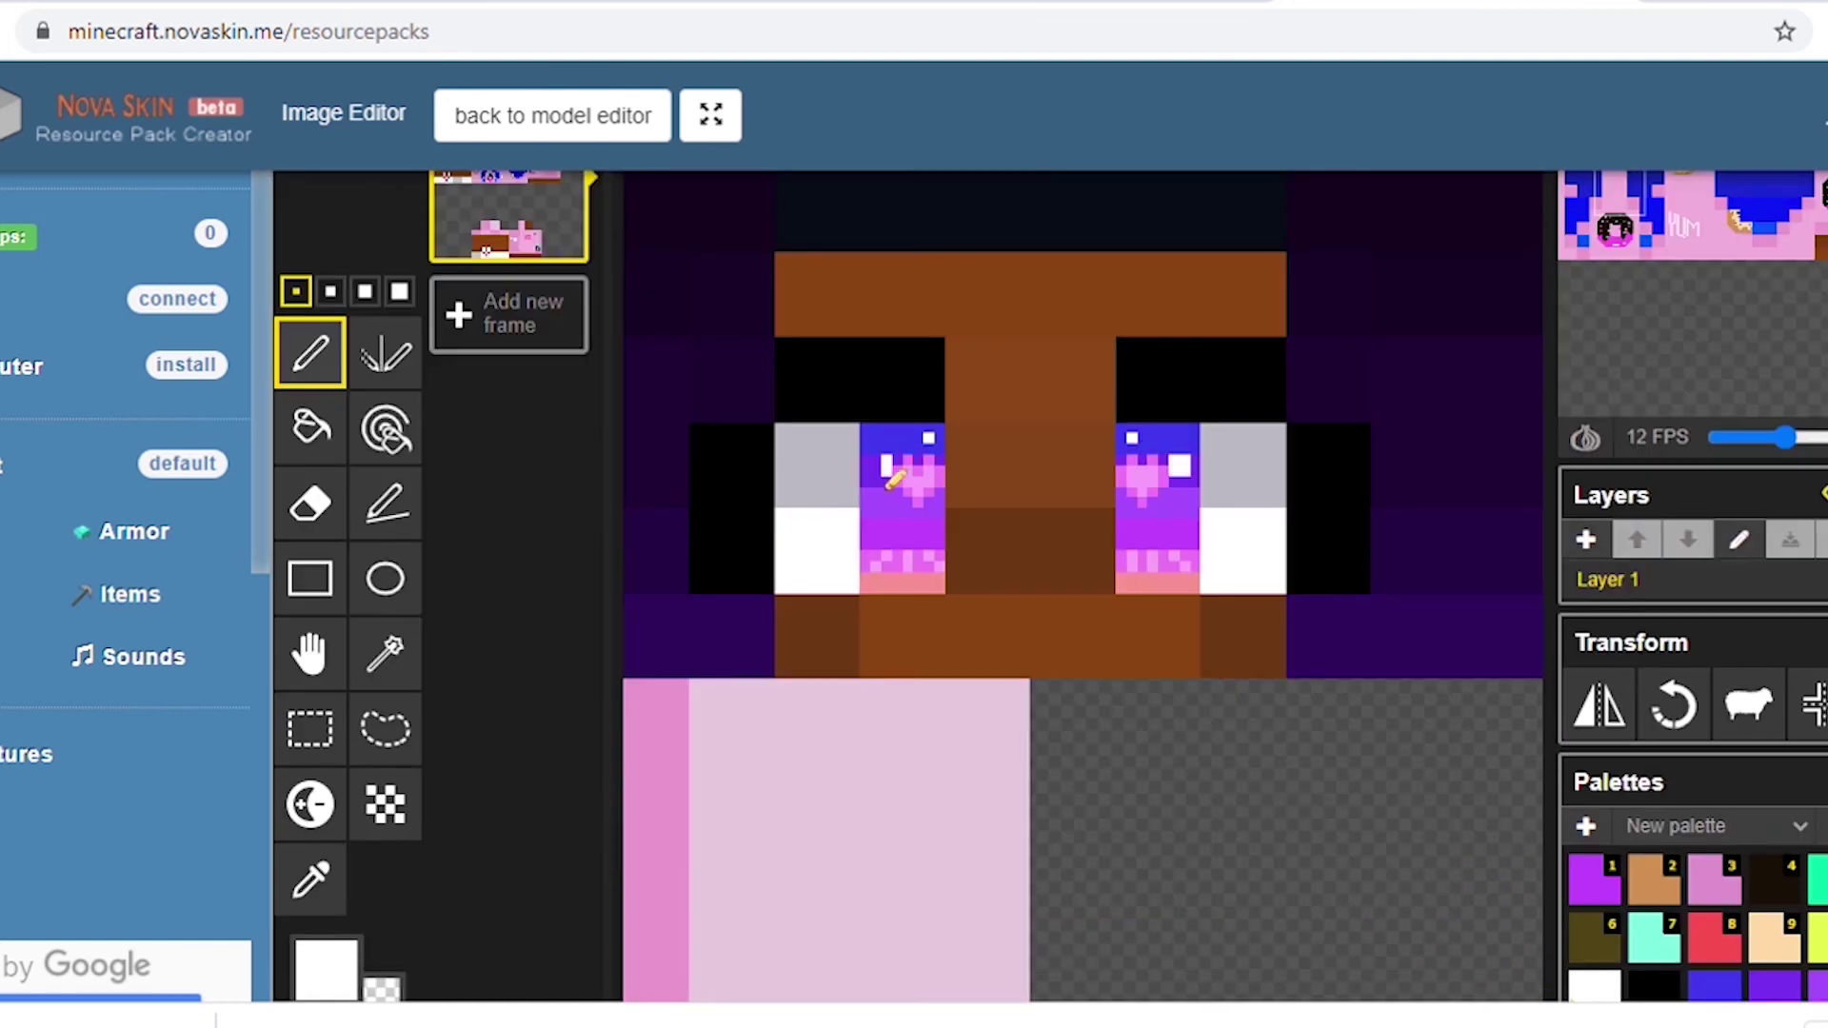
pyautogui.click(881, 469)
pyautogui.click(310, 880)
pyautogui.moveTo(1143, 524)
pyautogui.mouseDown()
pyautogui.moveTo(1234, 533)
pyautogui.moveTo(1226, 461)
pyautogui.moveTo(1266, 485)
pyautogui.mouseUp()
pyautogui.click(929, 542)
pyautogui.click(311, 353)
pyautogui.click(917, 534)
# Paint the grey upper halves of both eye whites solid white with the largest pen size.
pyautogui.click(1610, 986)
pyautogui.click(397, 293)
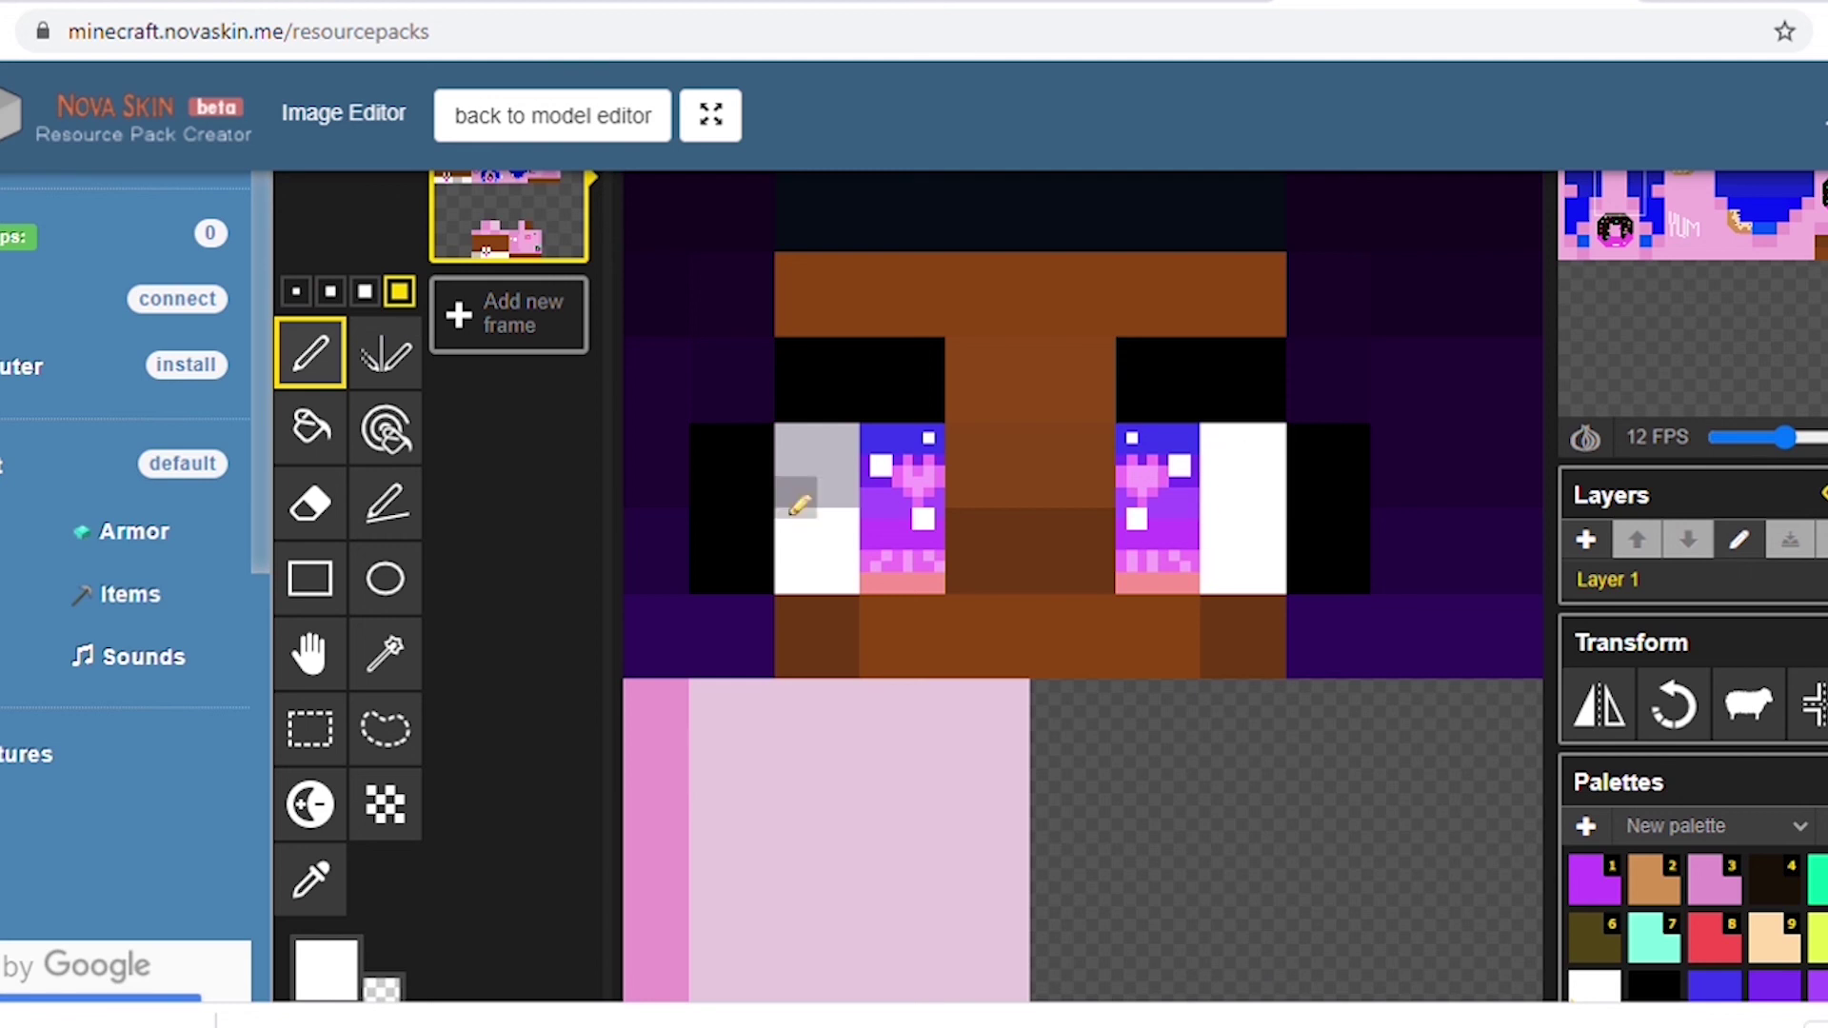
pyautogui.moveTo(796, 487)
pyautogui.mouseDown()
pyautogui.moveTo(833, 440)
pyautogui.moveTo(838, 487)
pyautogui.mouseUp()
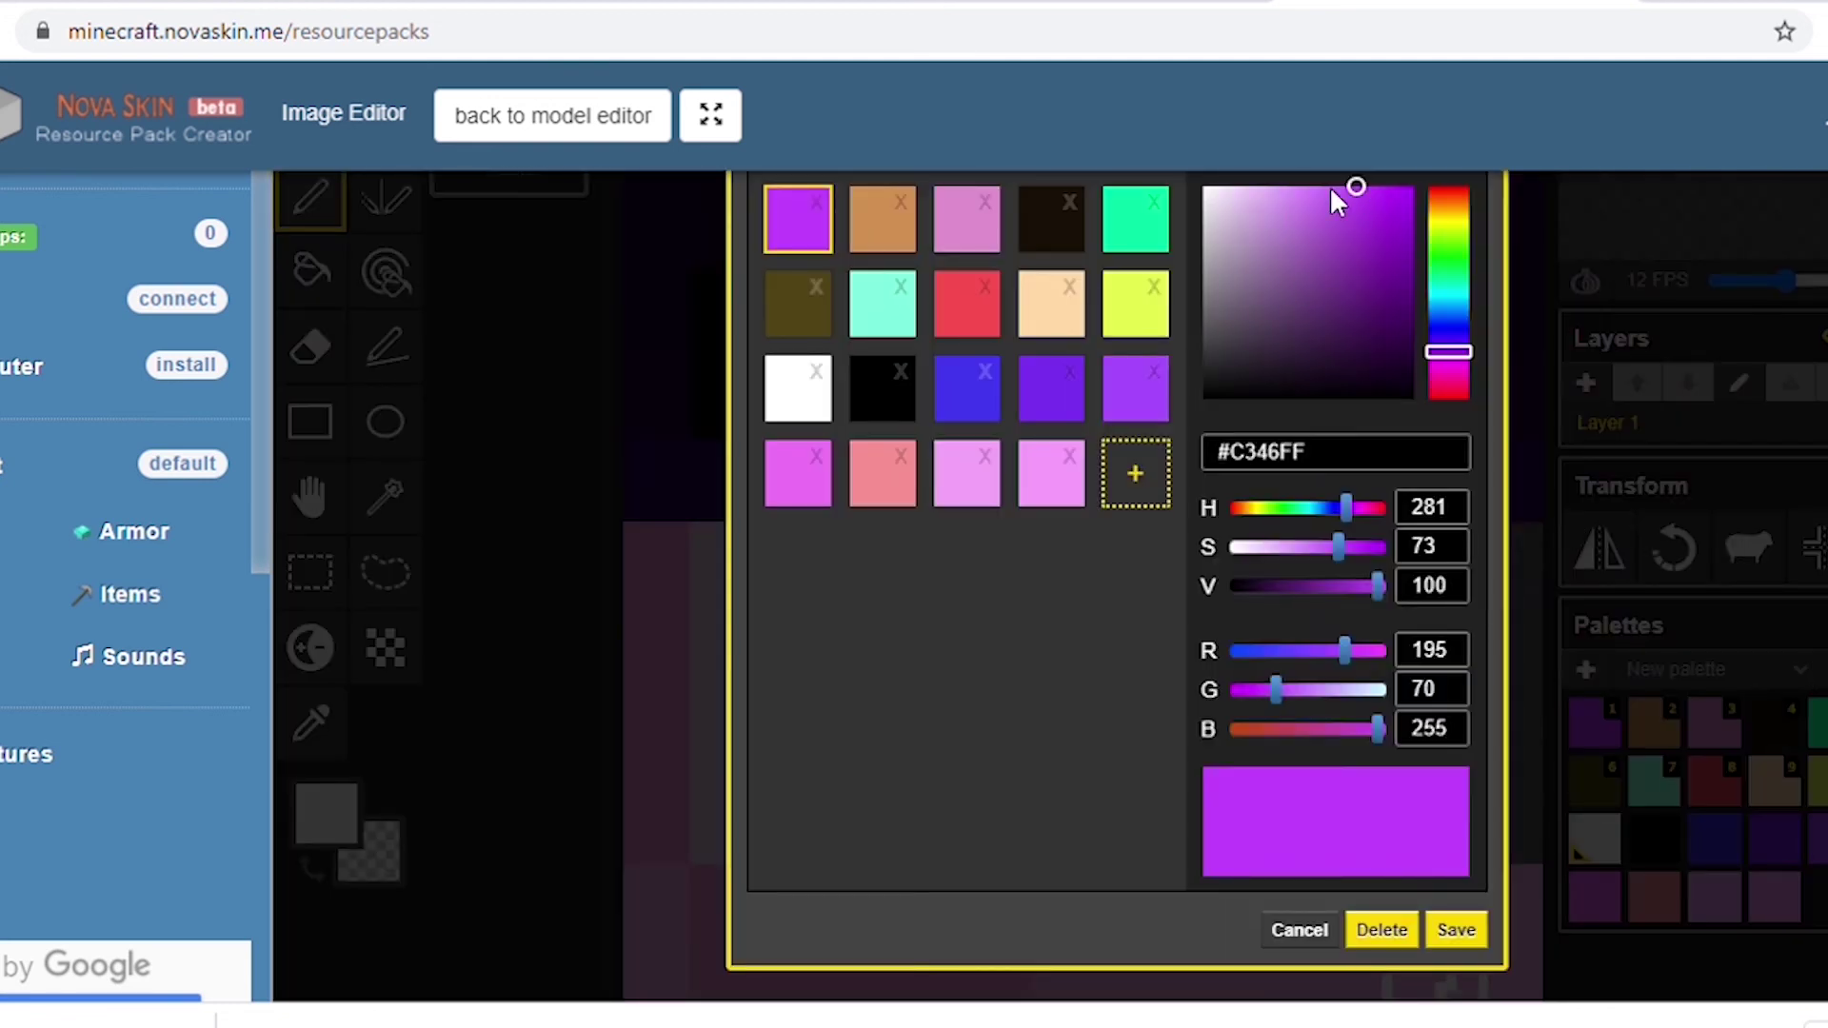
# Recolour the palette's first purple swatch to light grey and save the palette.
pyautogui.moveTo(1331, 190); pyautogui.dragTo(1183, 218)
pyautogui.click(1455, 930)
# Draw a thin stepped grey line across the middle of both eye whites with the one-pixel pen.
pyautogui.scroll(2, 367, 673)
pyautogui.click(296, 292)
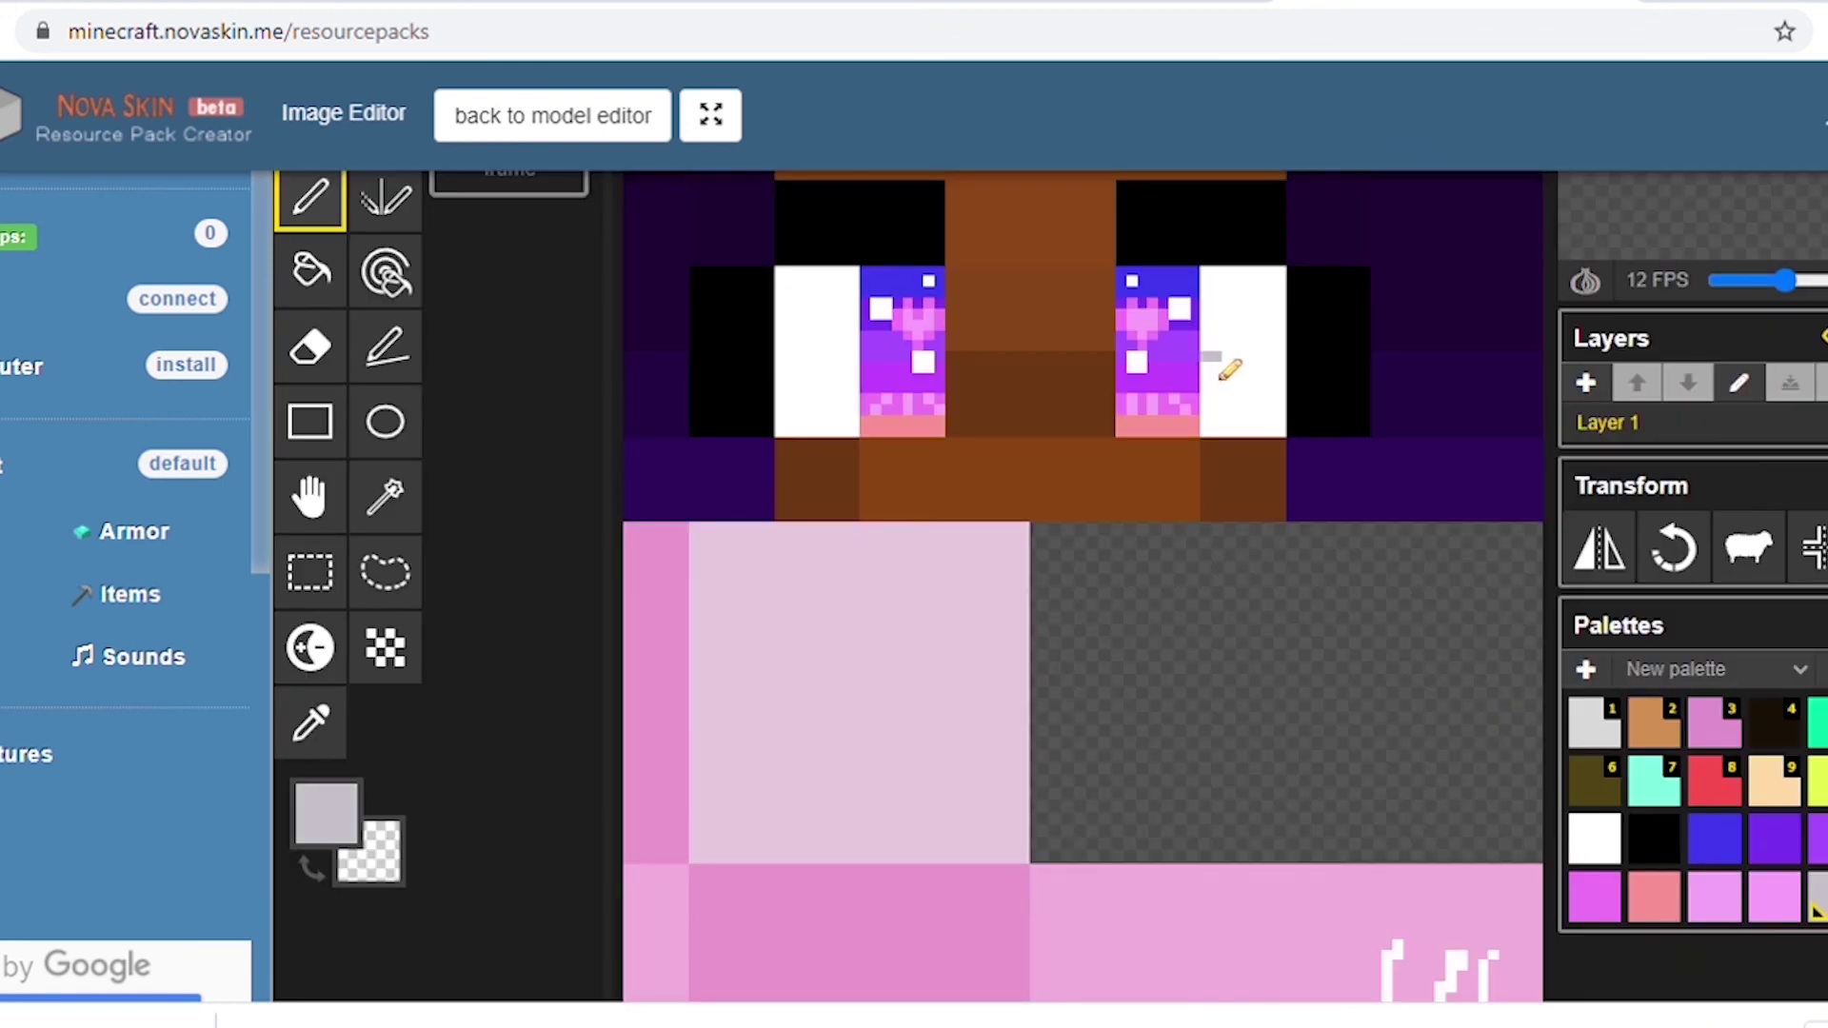
pyautogui.moveTo(1229, 369); pyautogui.dragTo(1294, 367)
# Fill both eye whites above the stepped line with lilac grey, using the largest pen size.
pyautogui.click(399, 290)
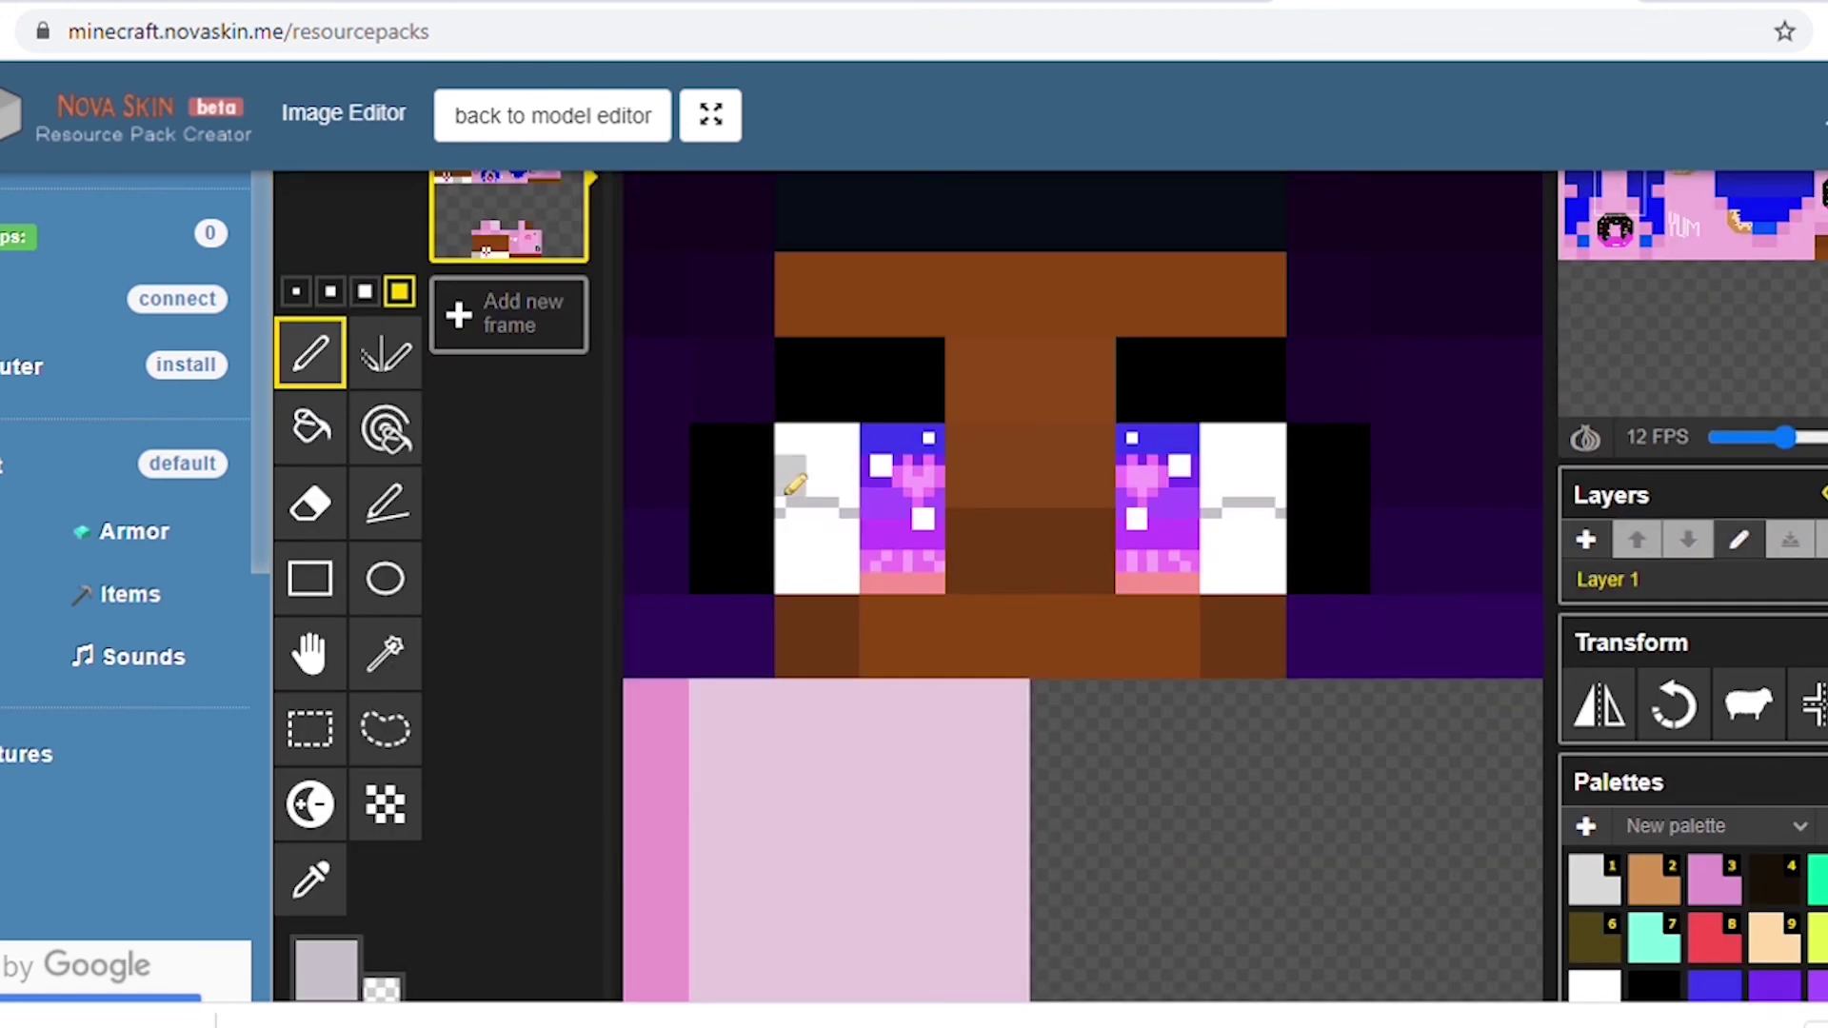
pyautogui.click(792, 484)
pyautogui.click(796, 444)
pyautogui.click(838, 447)
pyautogui.click(836, 483)
pyautogui.click(1223, 481)
pyautogui.click(1224, 445)
pyautogui.moveTo(1268, 479); pyautogui.dragTo(1267, 450)
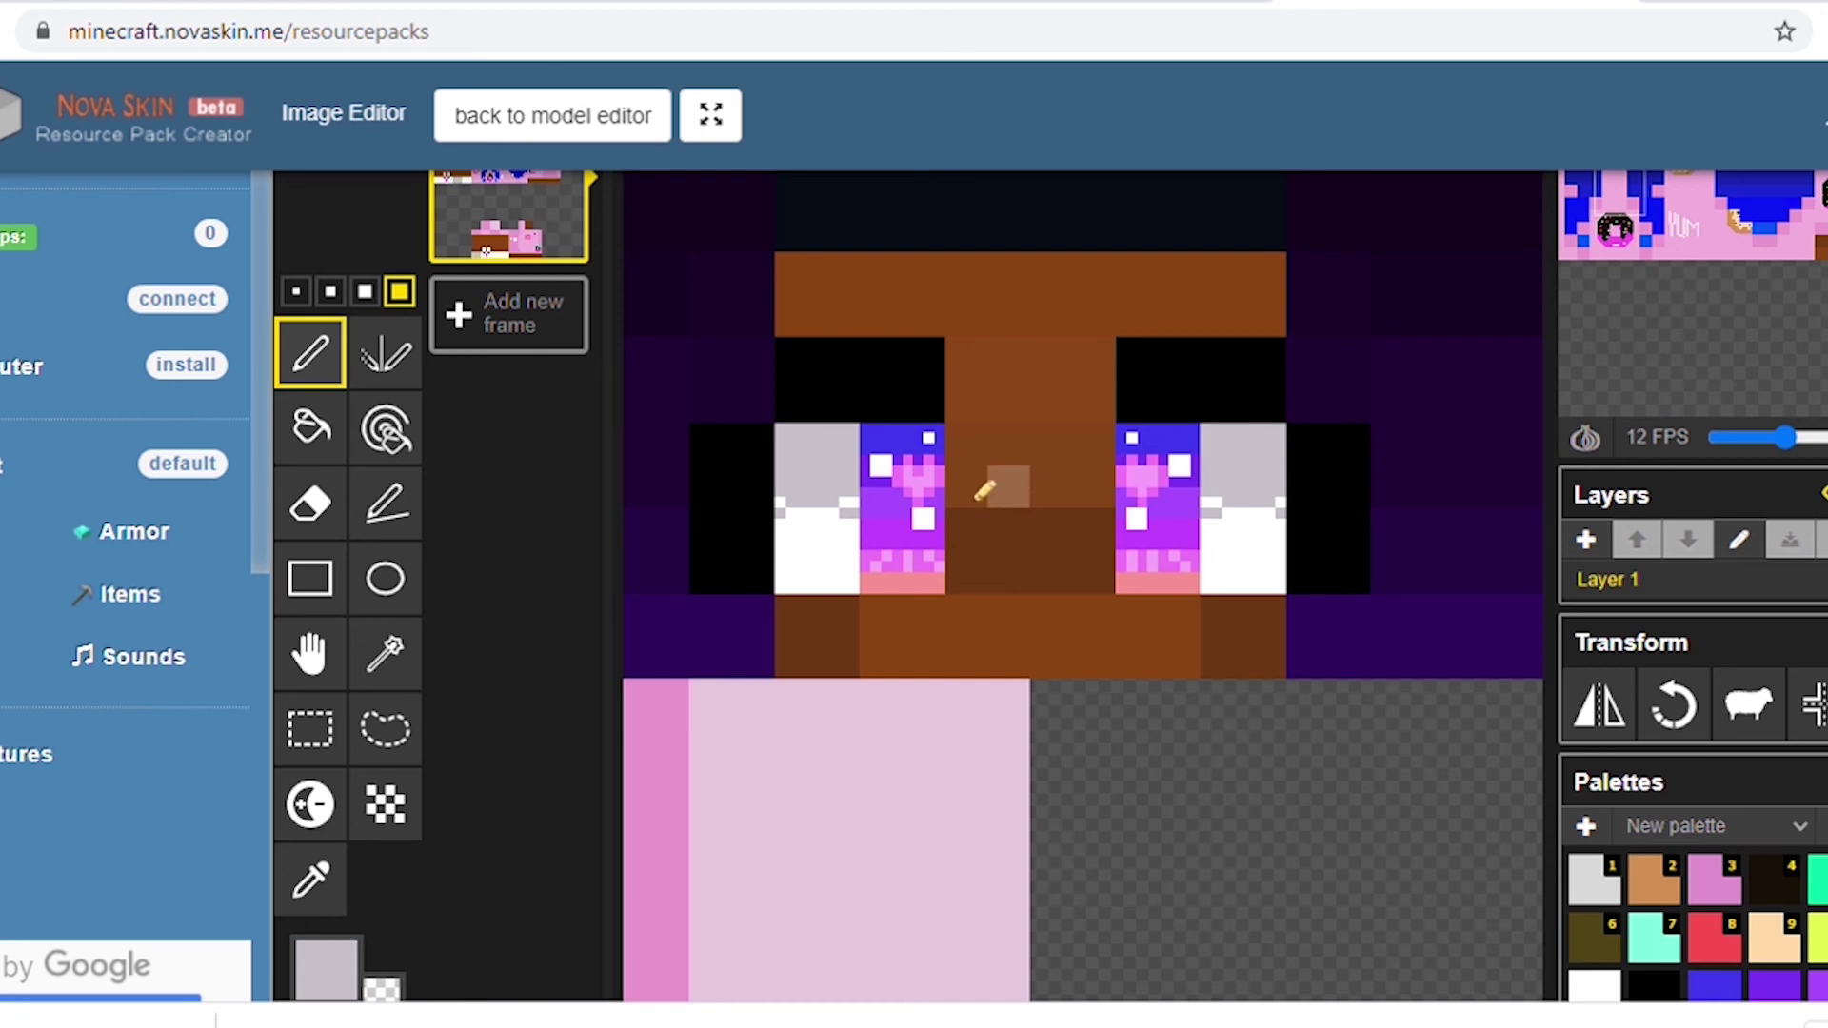
# Touch up the lower edge of the grey eye shading with the one-pixel pen.
pyautogui.press('[')
pyautogui.press('[')
pyautogui.press('[')
pyautogui.click(846, 503)
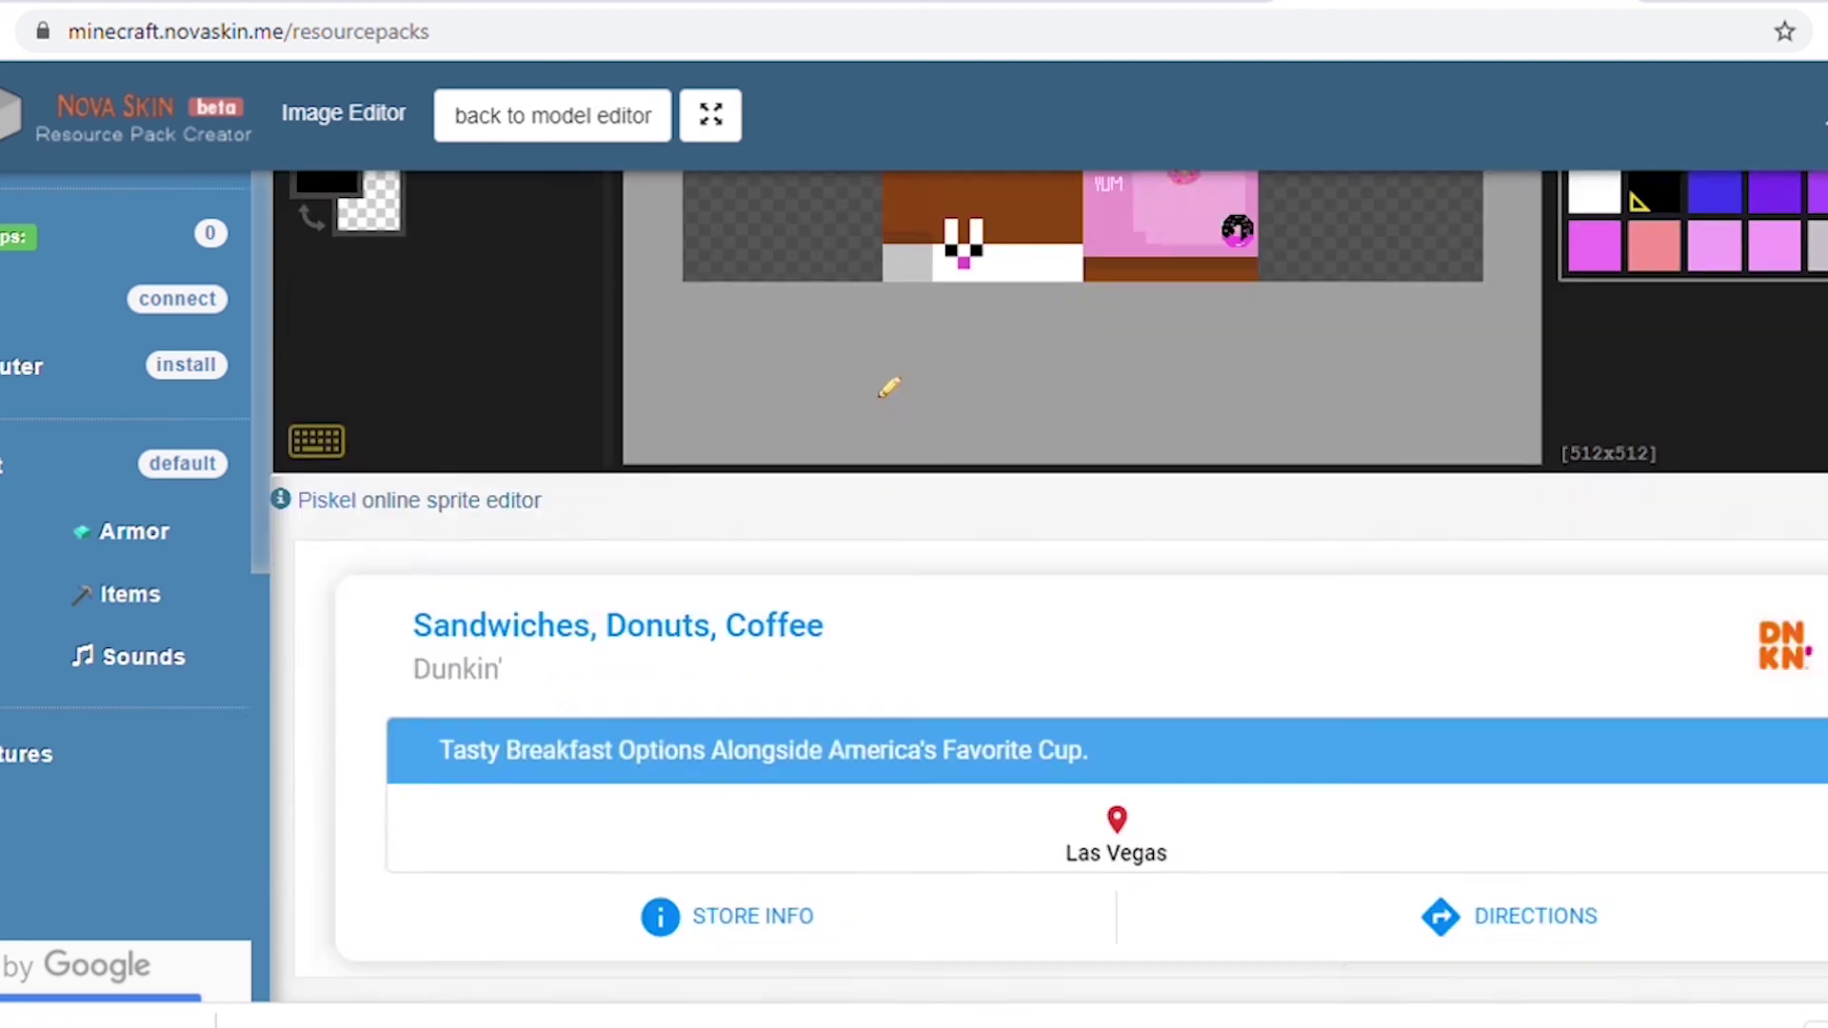
# Paint white highlights inside both black eyes of the bunny slipper at the lower edge of the leg texture.
pyautogui.scroll(5, 889, 388)
pyautogui.scroll(-3, 305, 629)
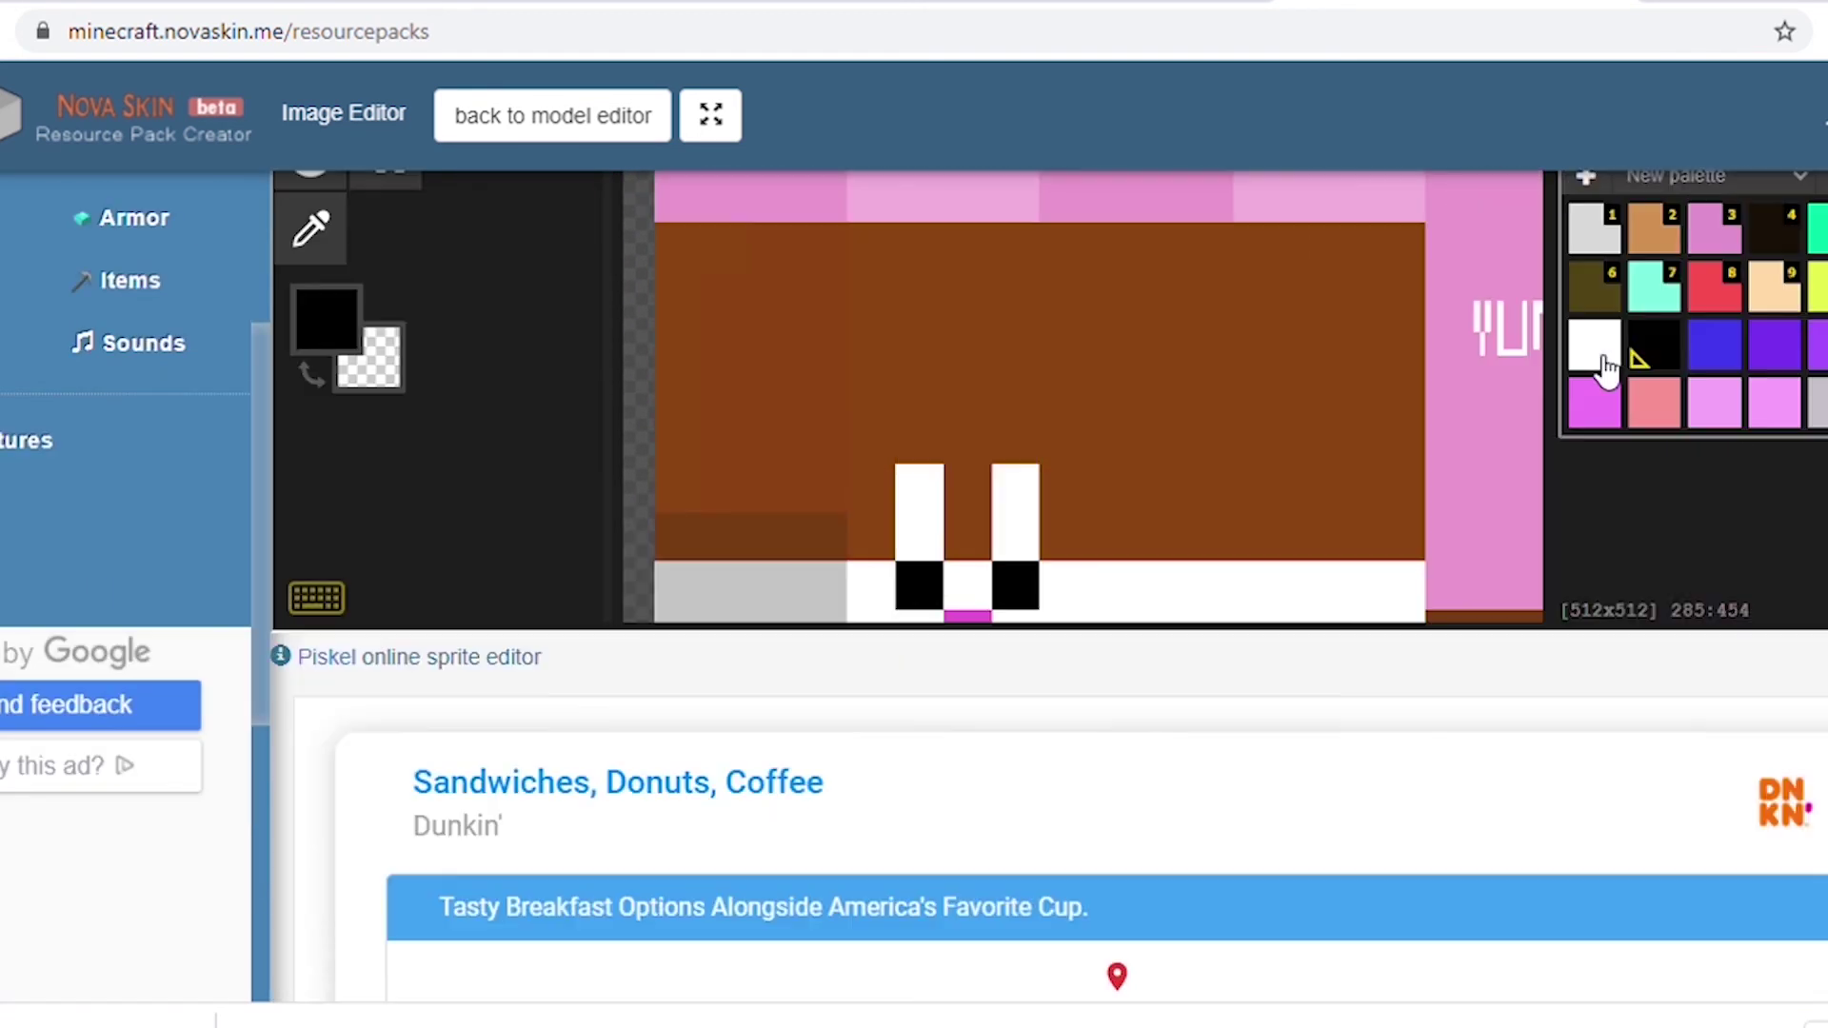
pyautogui.click(1595, 345)
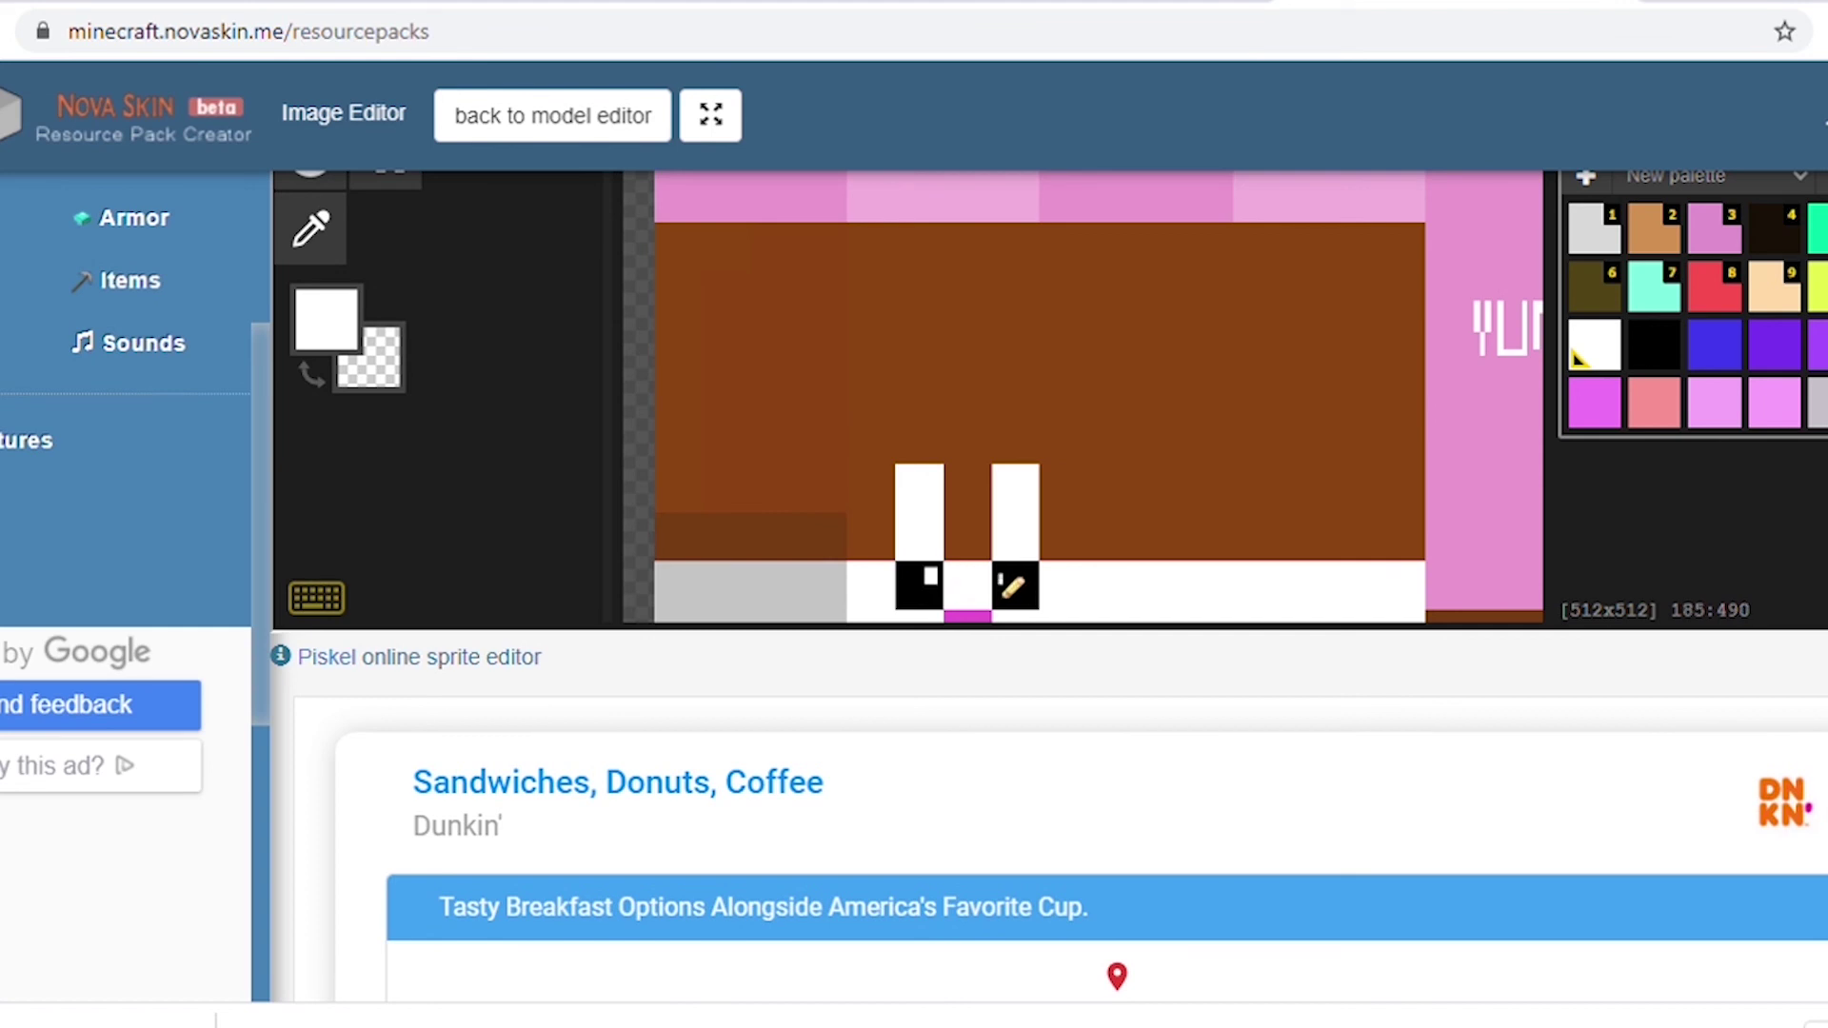
pyautogui.keyDown('alt'); pyautogui.click(1032, 602); pyautogui.keyUp('alt')
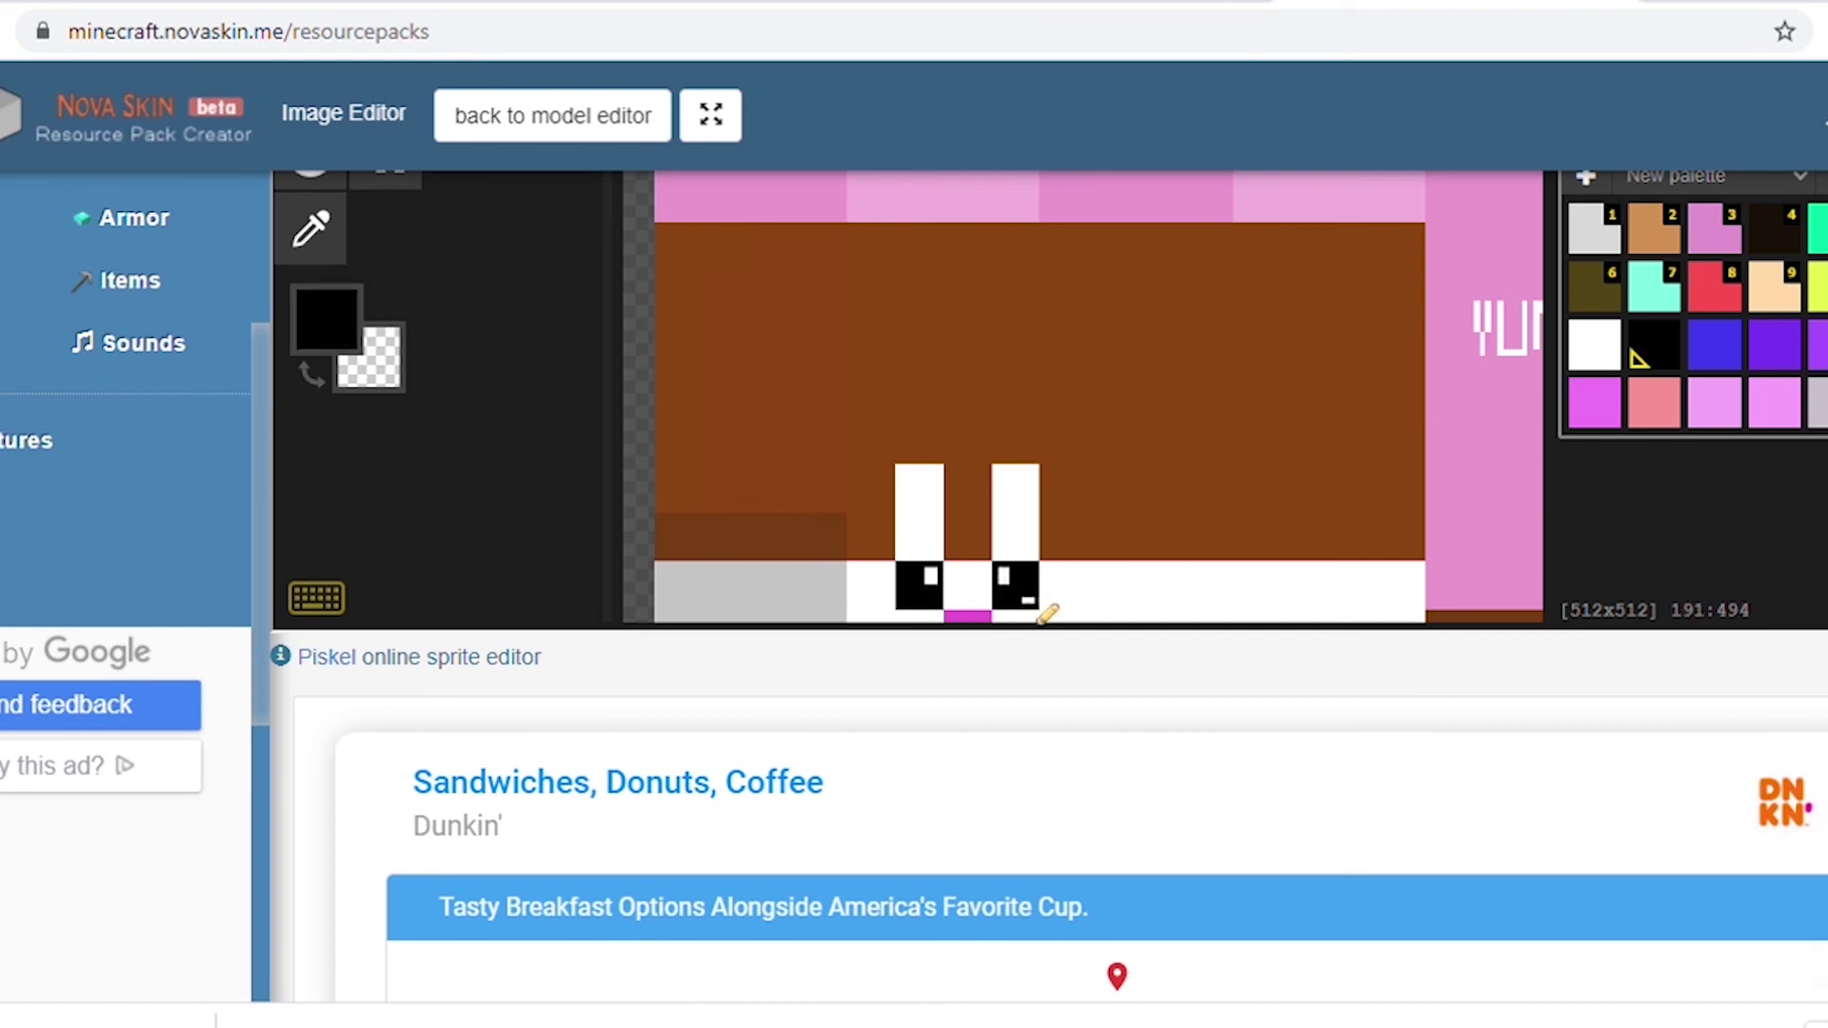
# Trim the right bunny eye's lower highlight with black, add a small white highlight to the left eye, and return to the 3D model.
pyautogui.rightClick(1654, 345)
pyautogui.scroll(3, 400, 571)
pyautogui.click(326, 632)
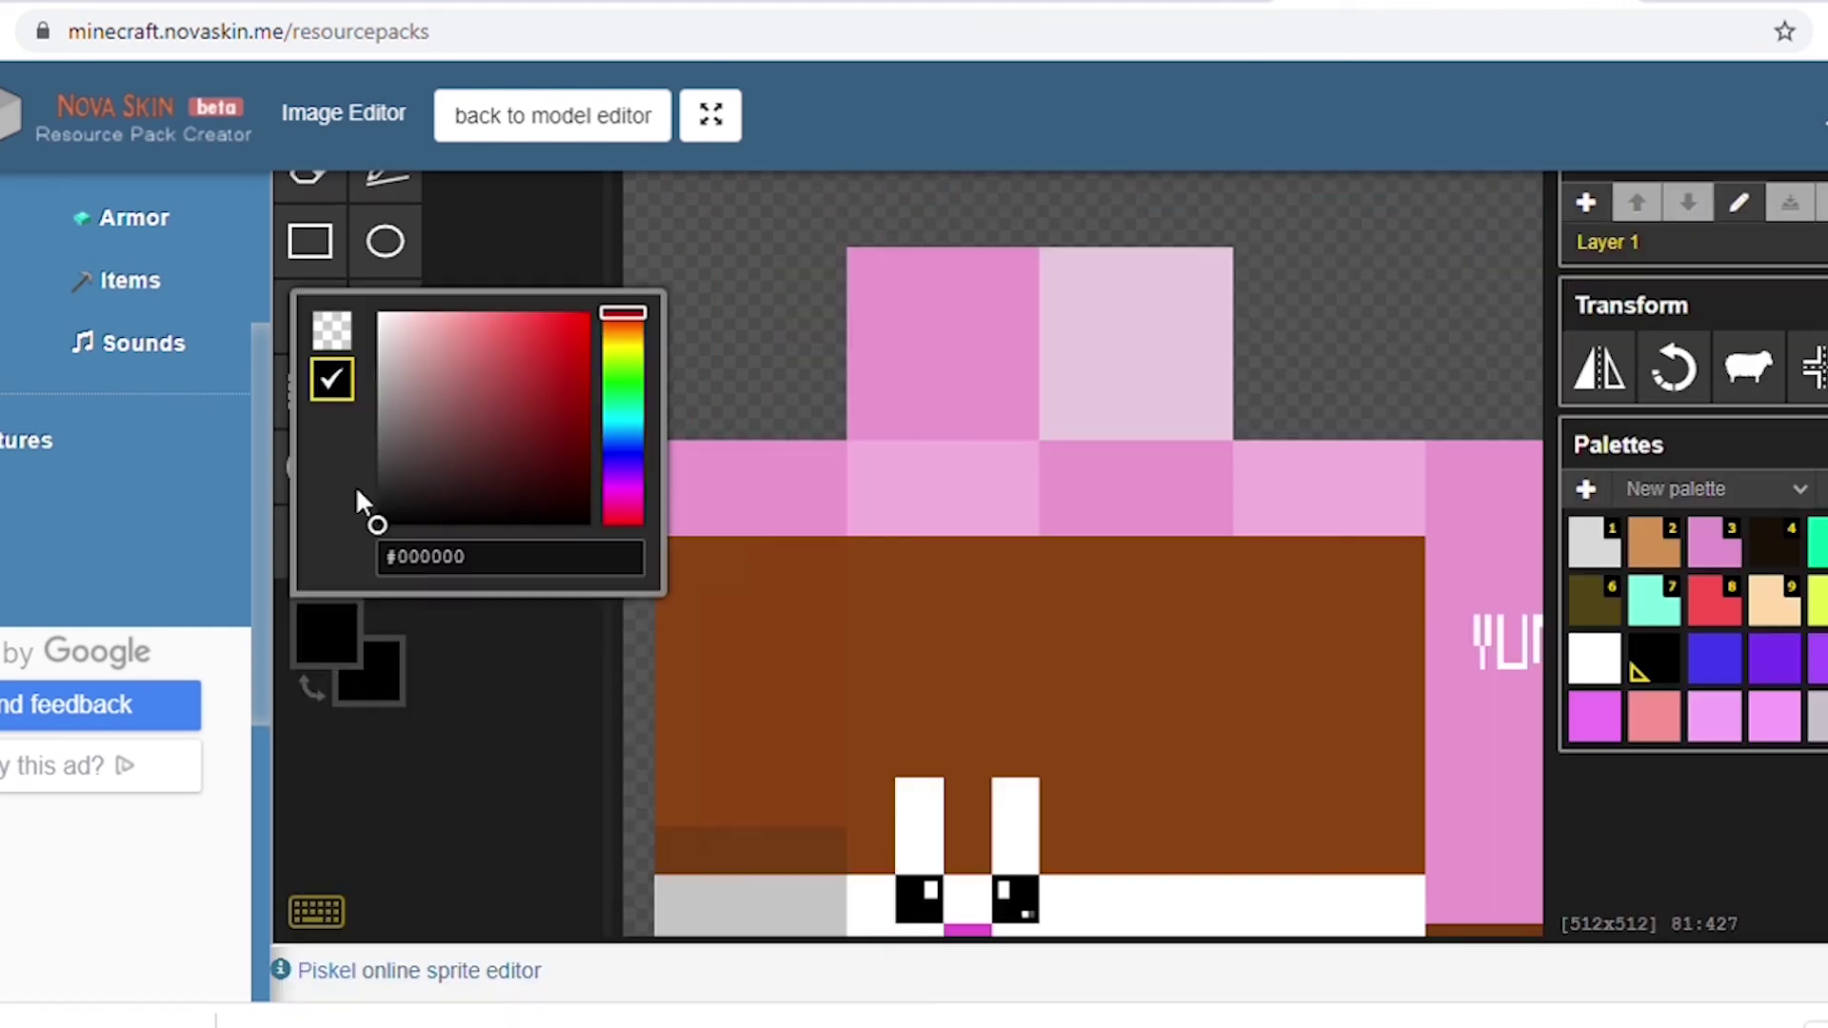
pyautogui.click(1031, 916)
pyautogui.click(1592, 659)
pyautogui.click(905, 914)
pyautogui.click(553, 115)
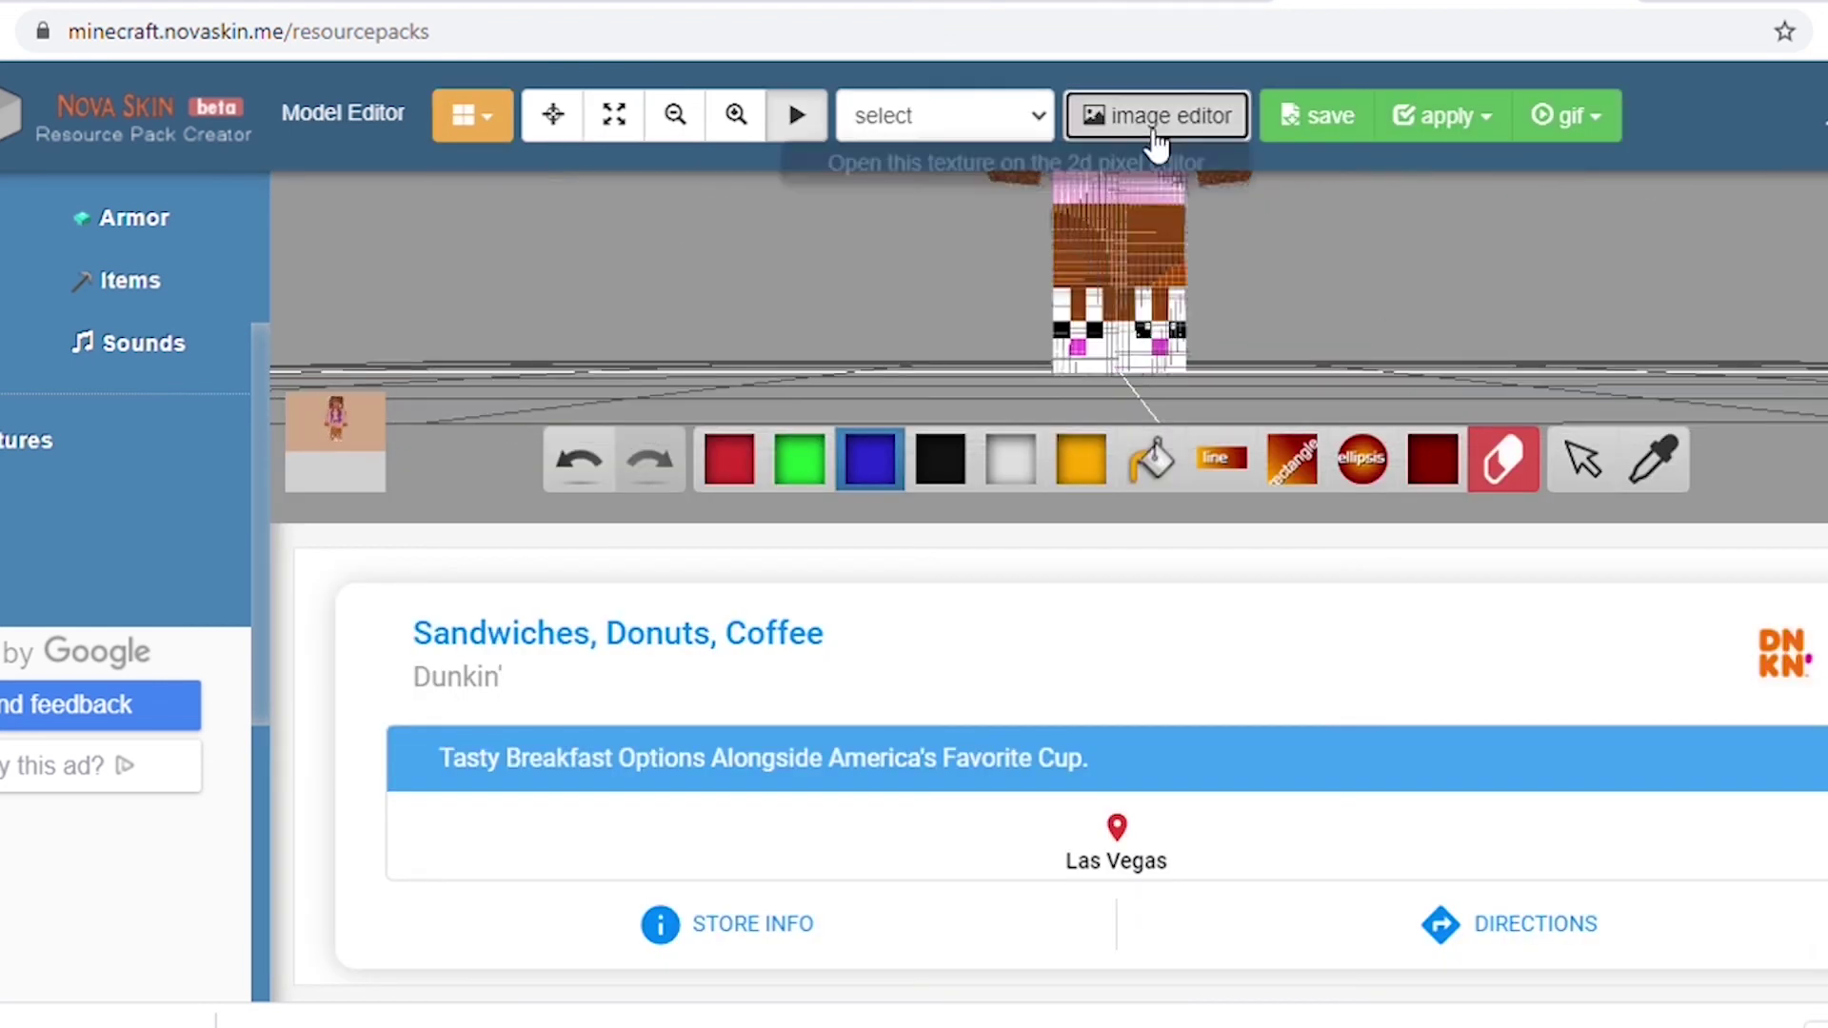
# Reopen the texture in the image editor and examine the bunny slipper's eyes and the face area.
pyautogui.click(1157, 116)
pyautogui.scroll(-5, 732, 546)
pyautogui.scroll(2, 898, 428)
pyautogui.keyDown('alt'); pyautogui.click(1033, 562); pyautogui.keyUp('alt')
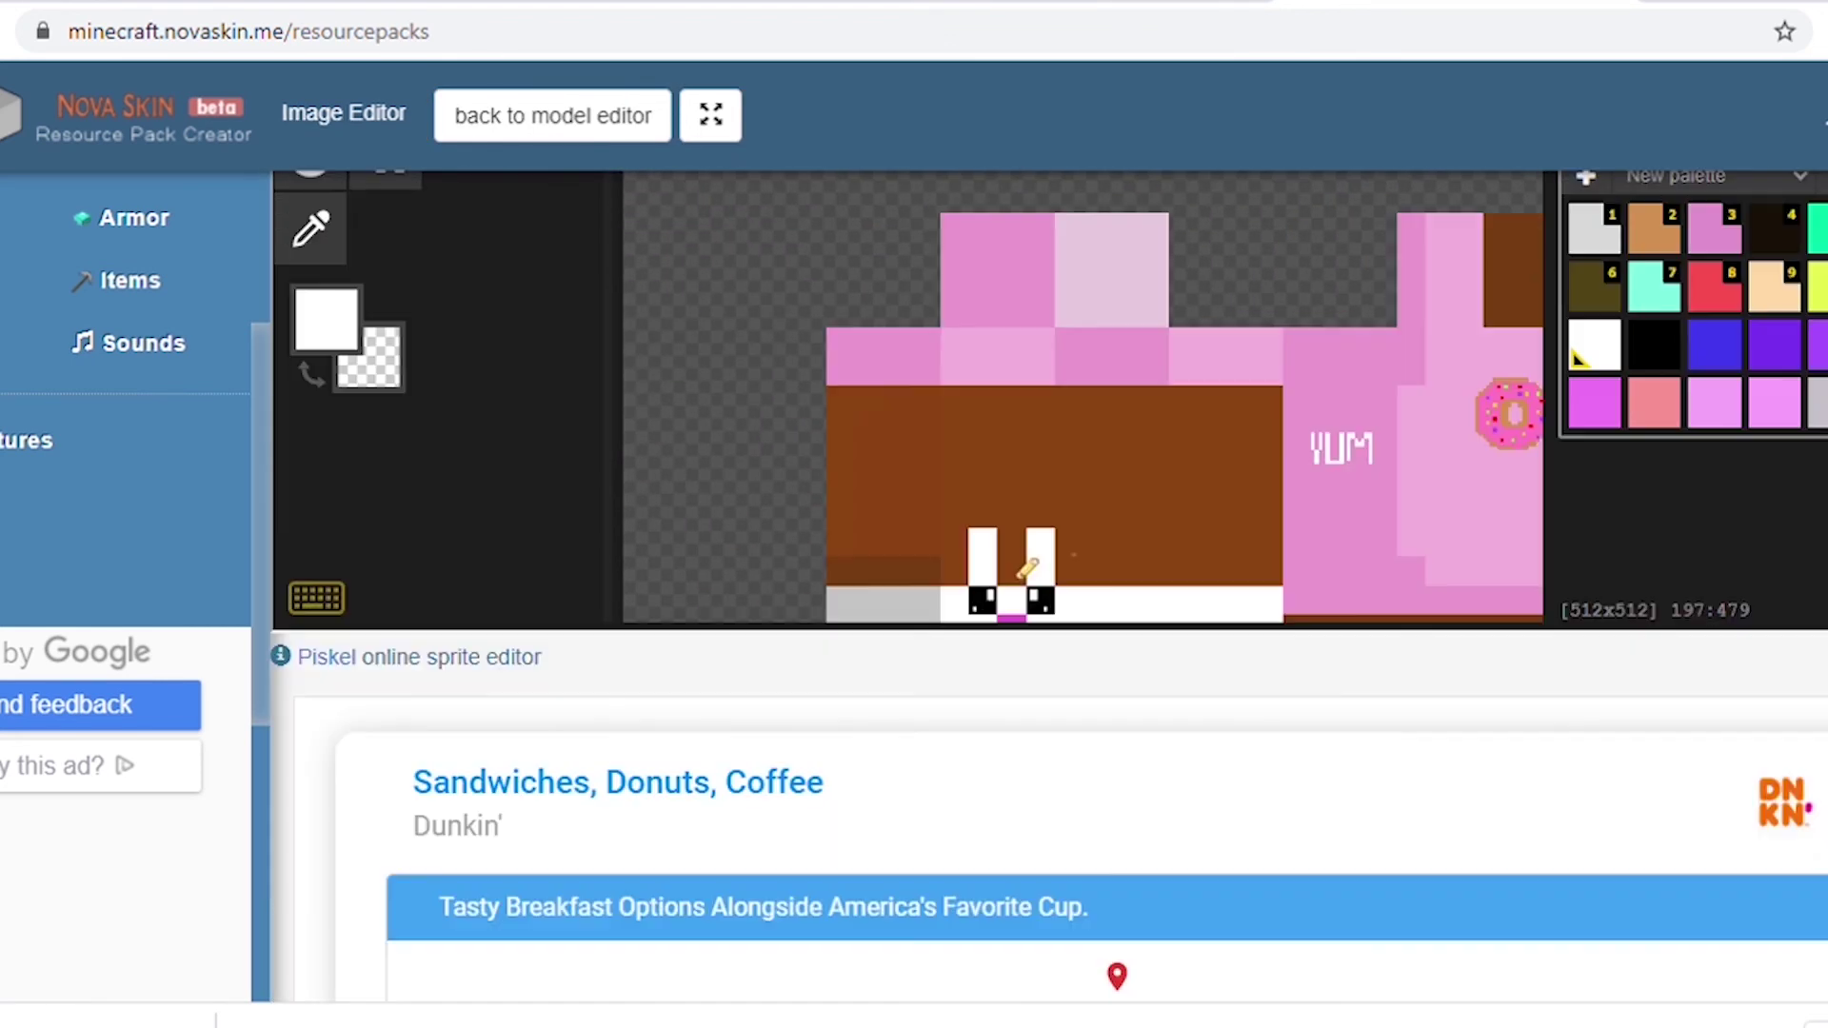
pyautogui.scroll(3, 990, 615)
pyautogui.scroll(6, 1607, 331)
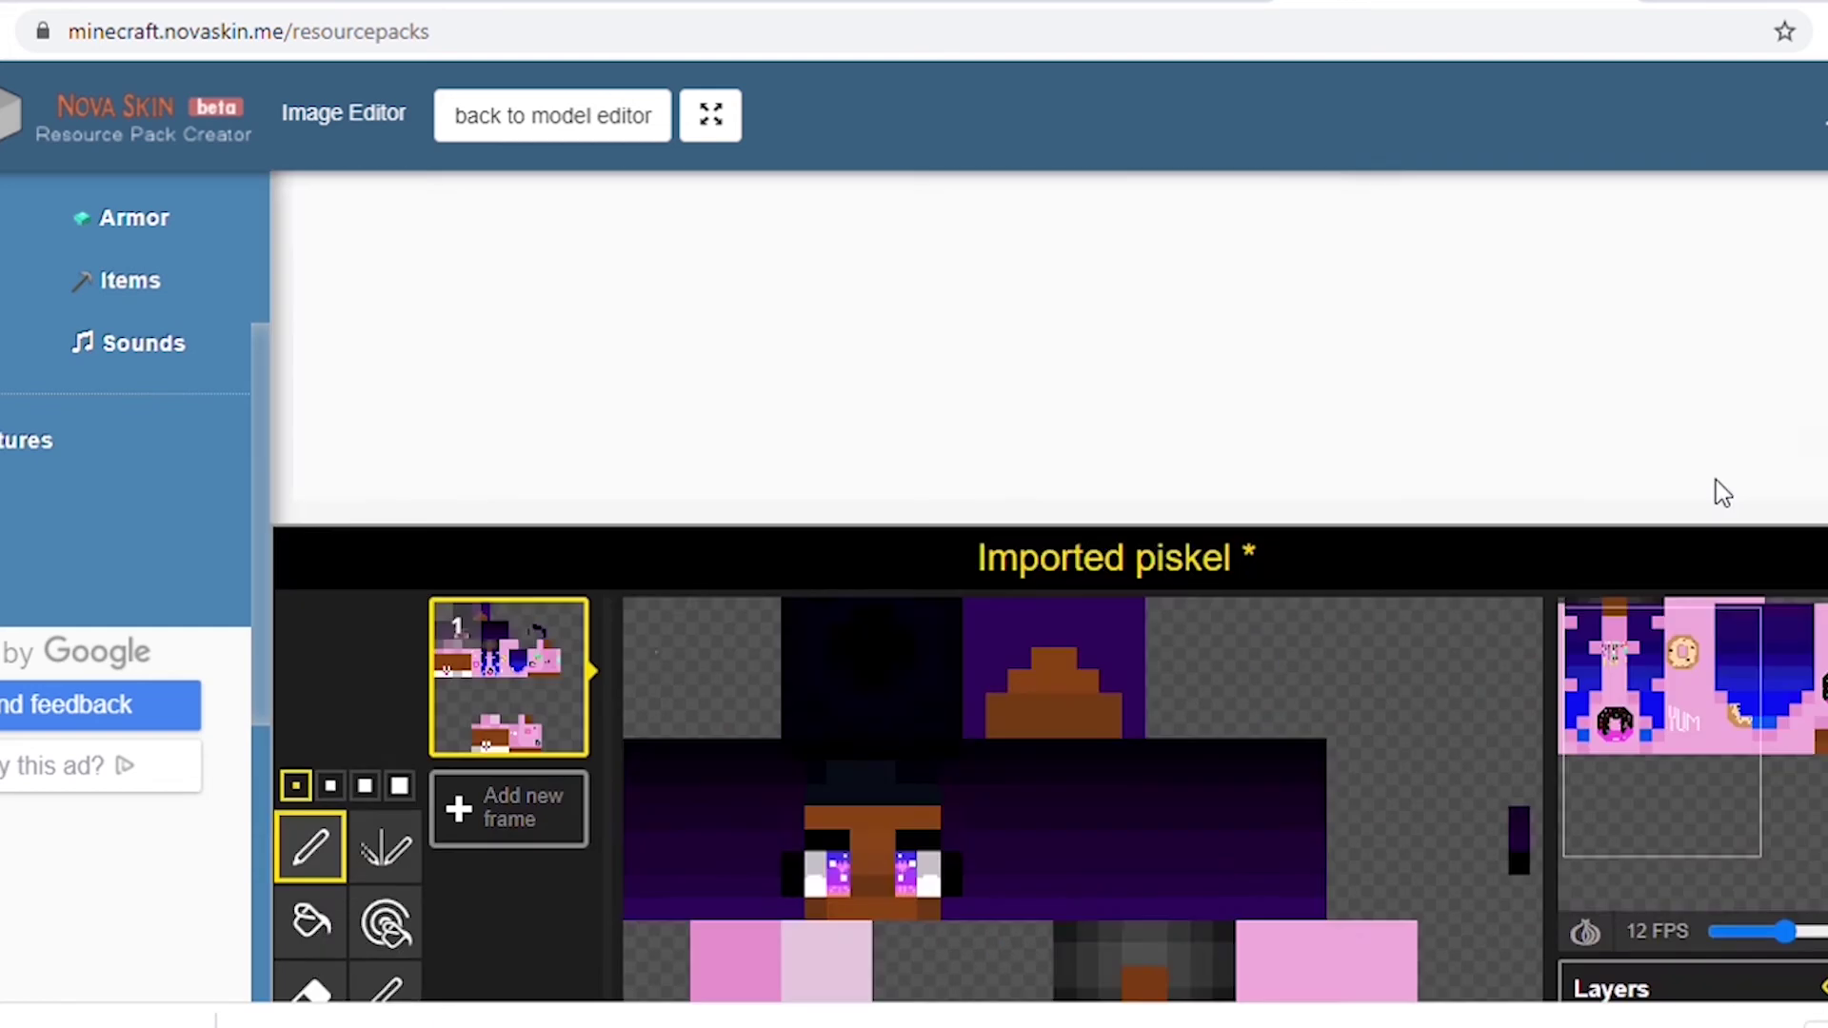
pyautogui.scroll(-7, 1718, 494)
pyautogui.scroll(3, 844, 580)
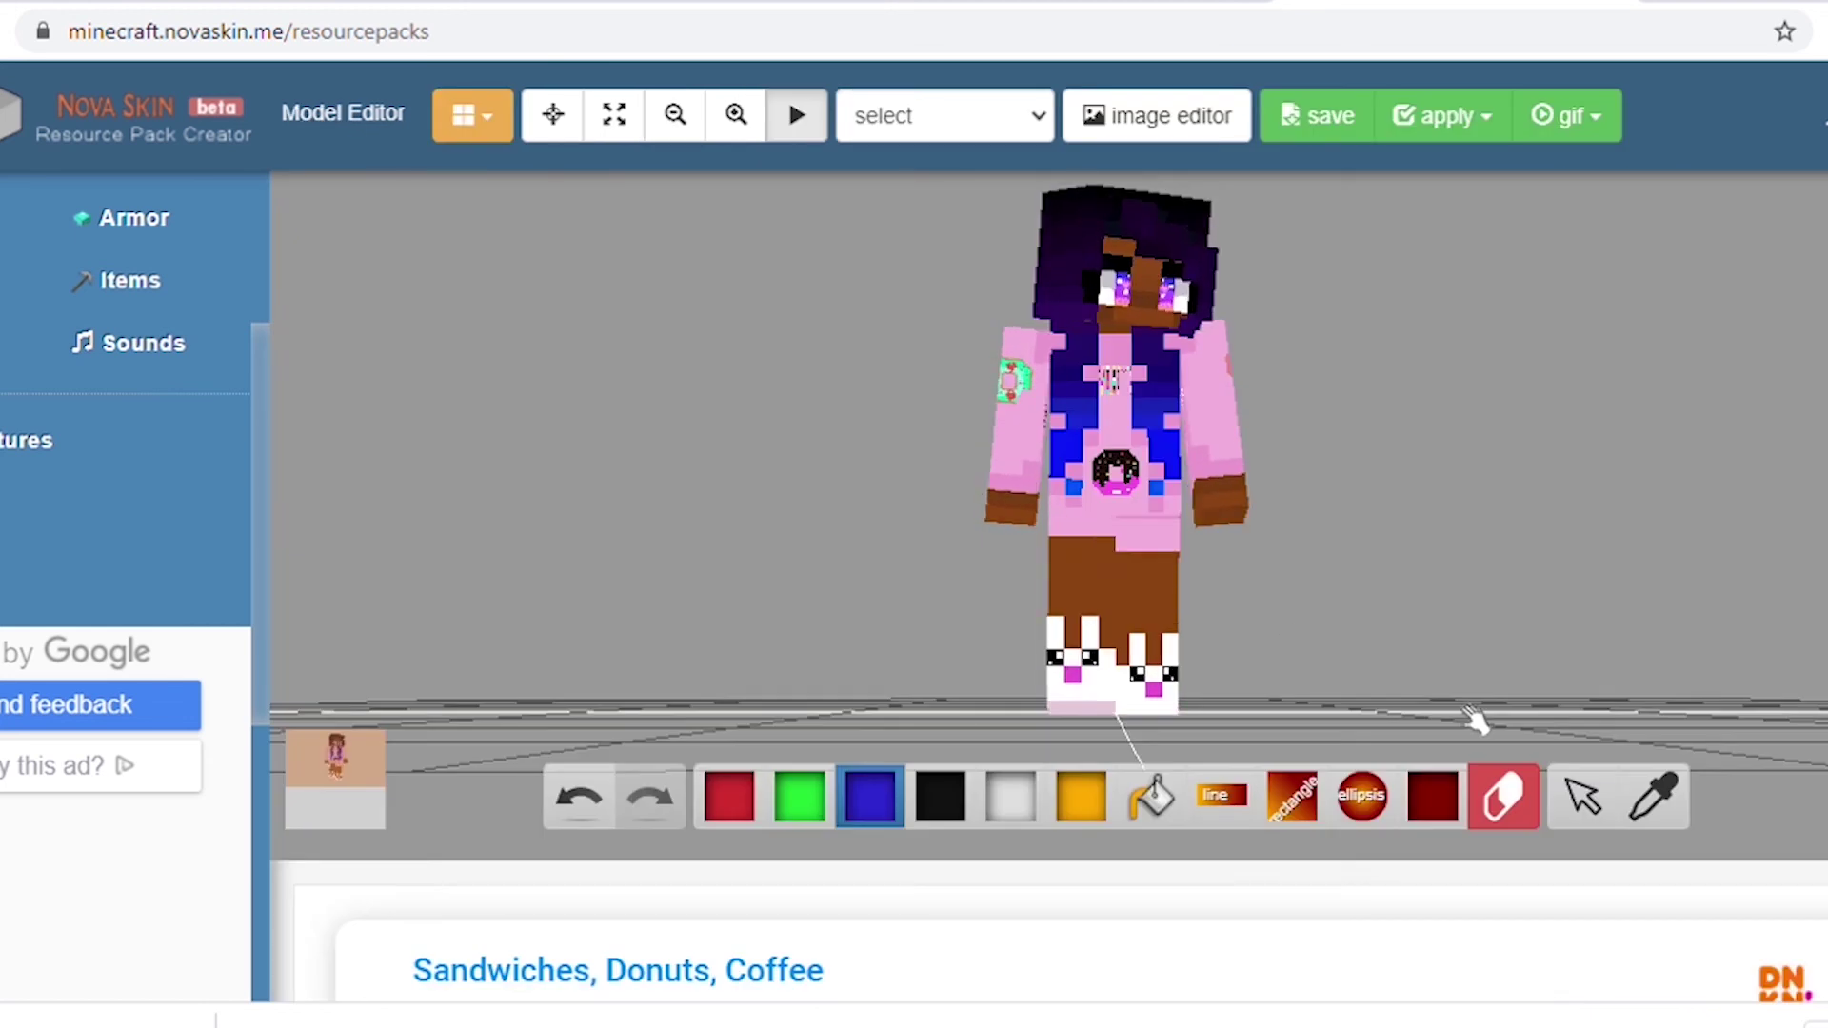
# Inspect the sleeve donuts and lettering on the back of the model and in the flat texture.
pyautogui.moveTo(1469, 723); pyautogui.dragTo(1142, 533)
pyautogui.scroll(5, 1333, 667)
pyautogui.click(1156, 116)
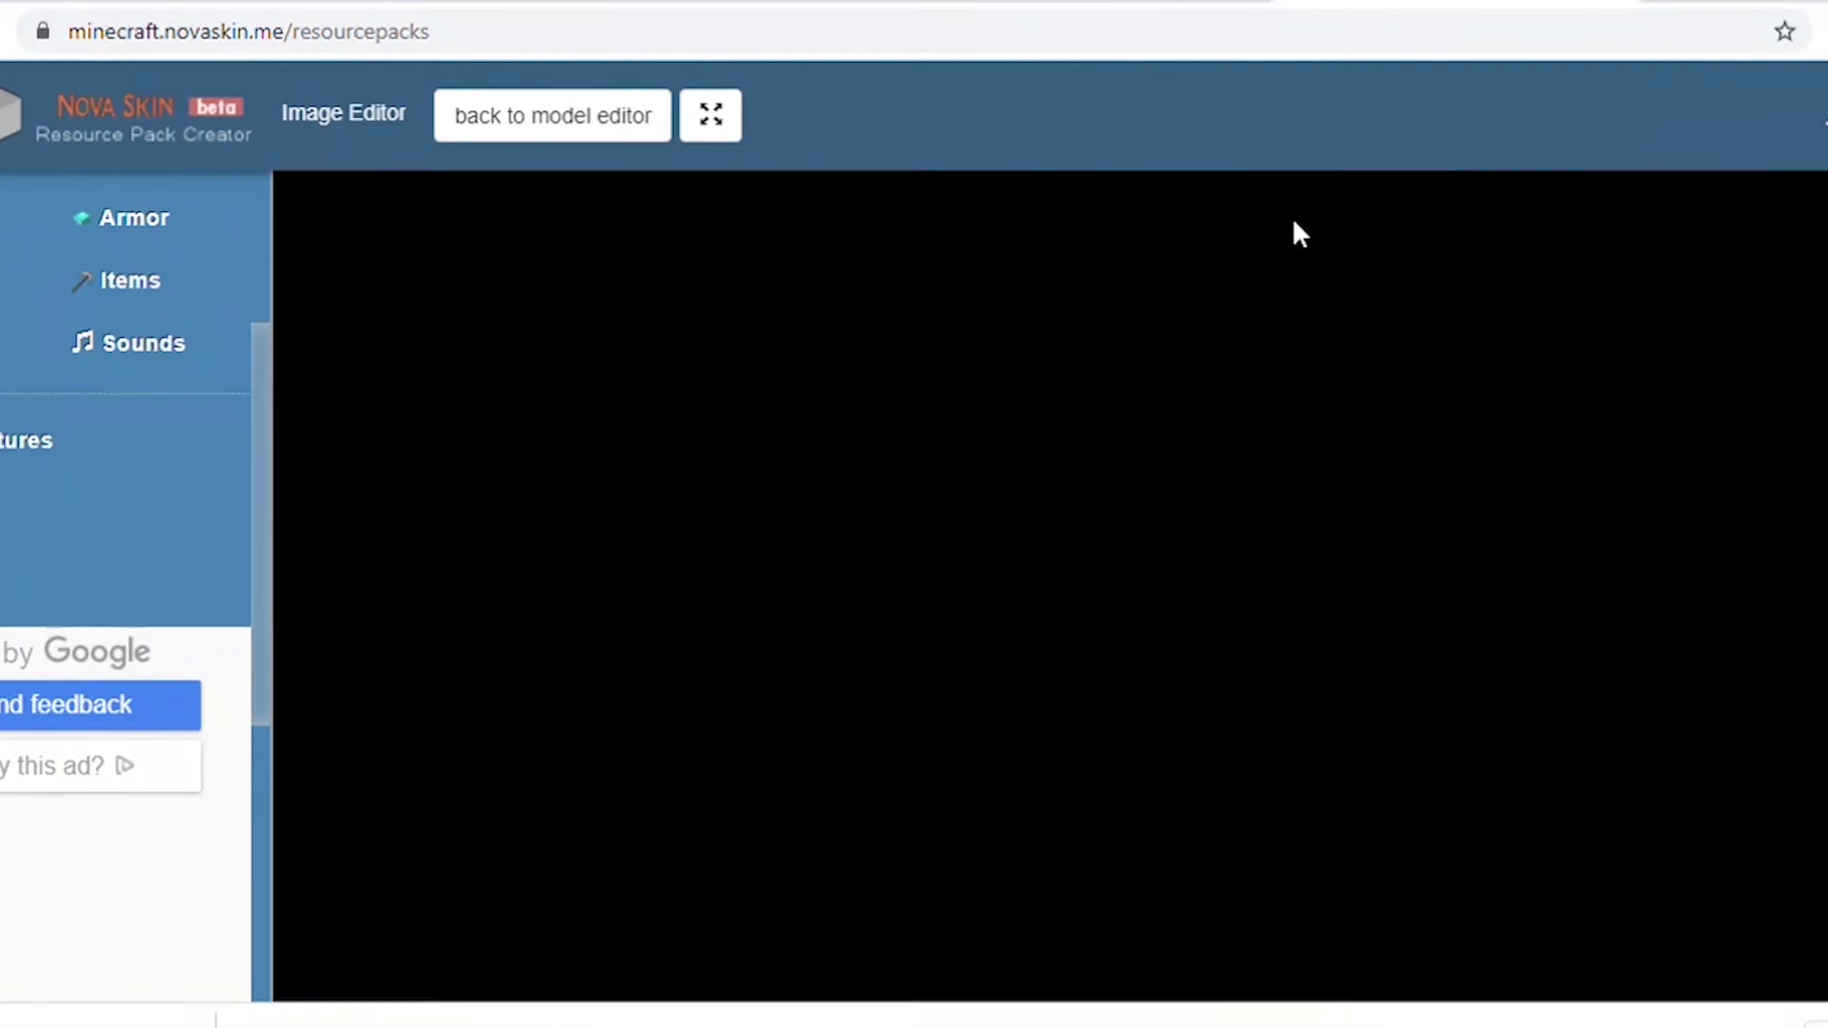
pyautogui.scroll(4, 1183, 437)
pyautogui.scroll(-2, 431, 916)
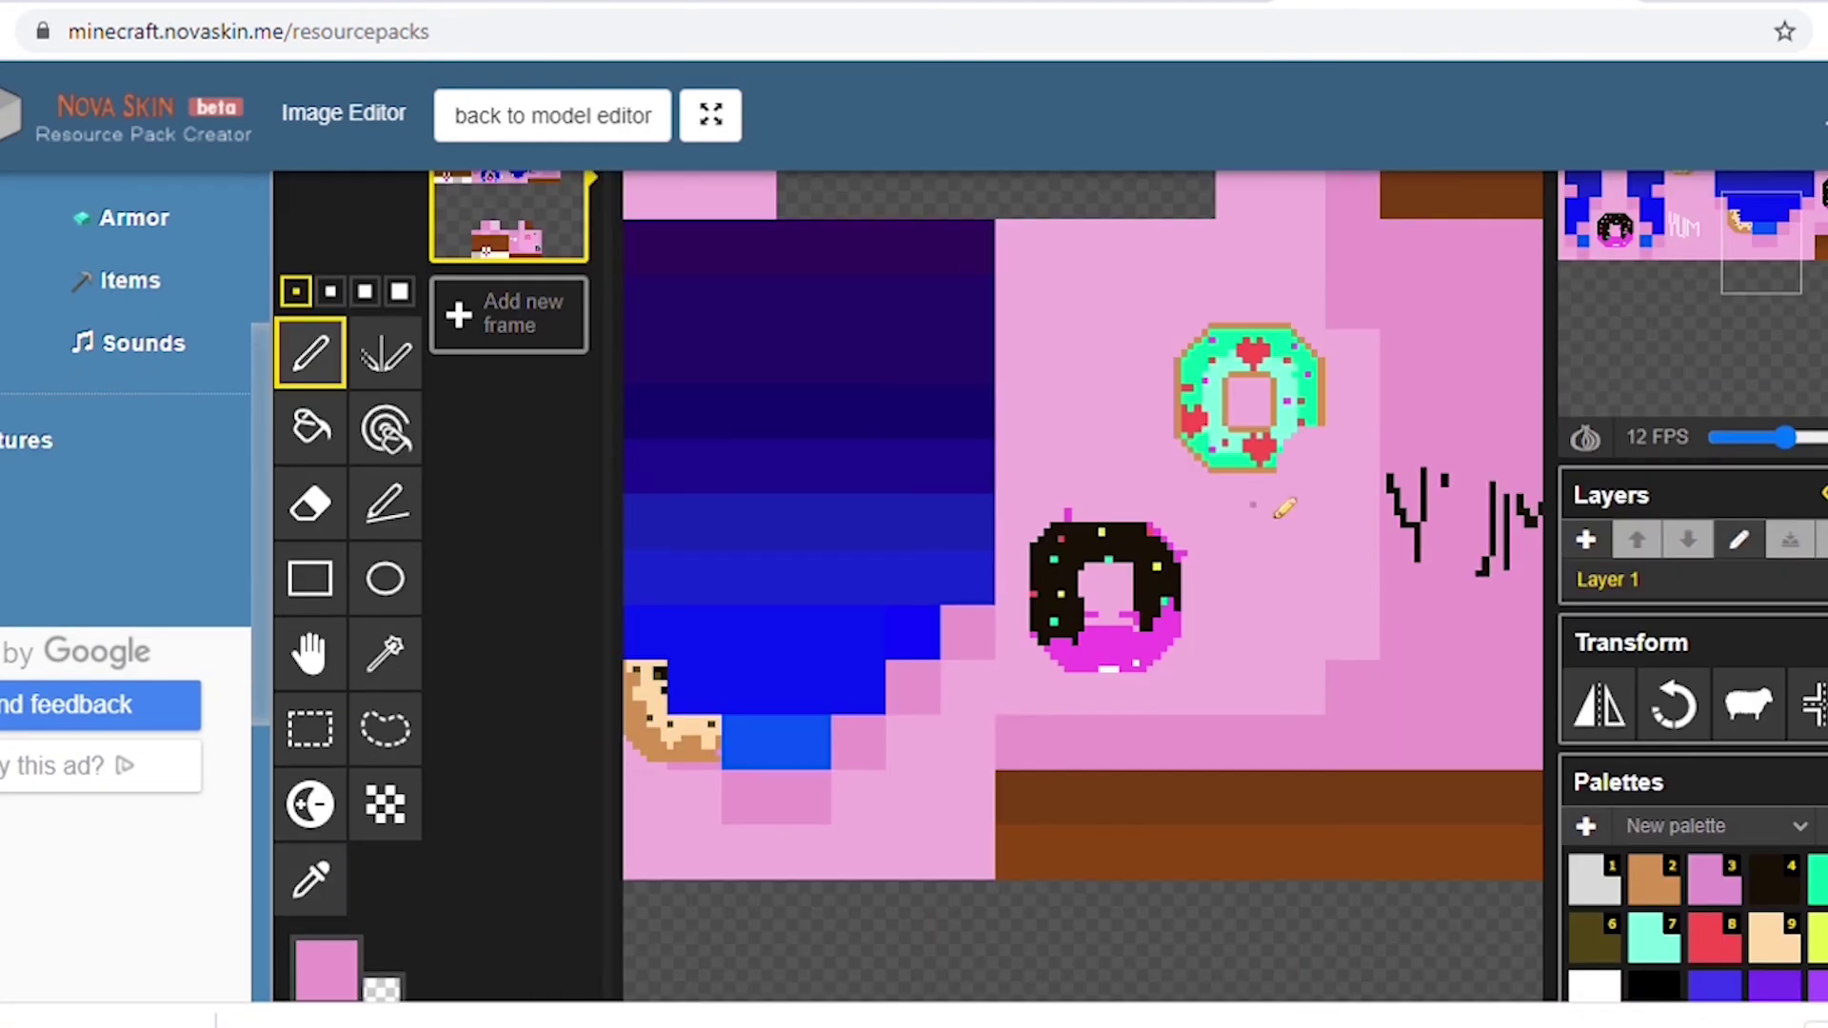
pyautogui.click(553, 115)
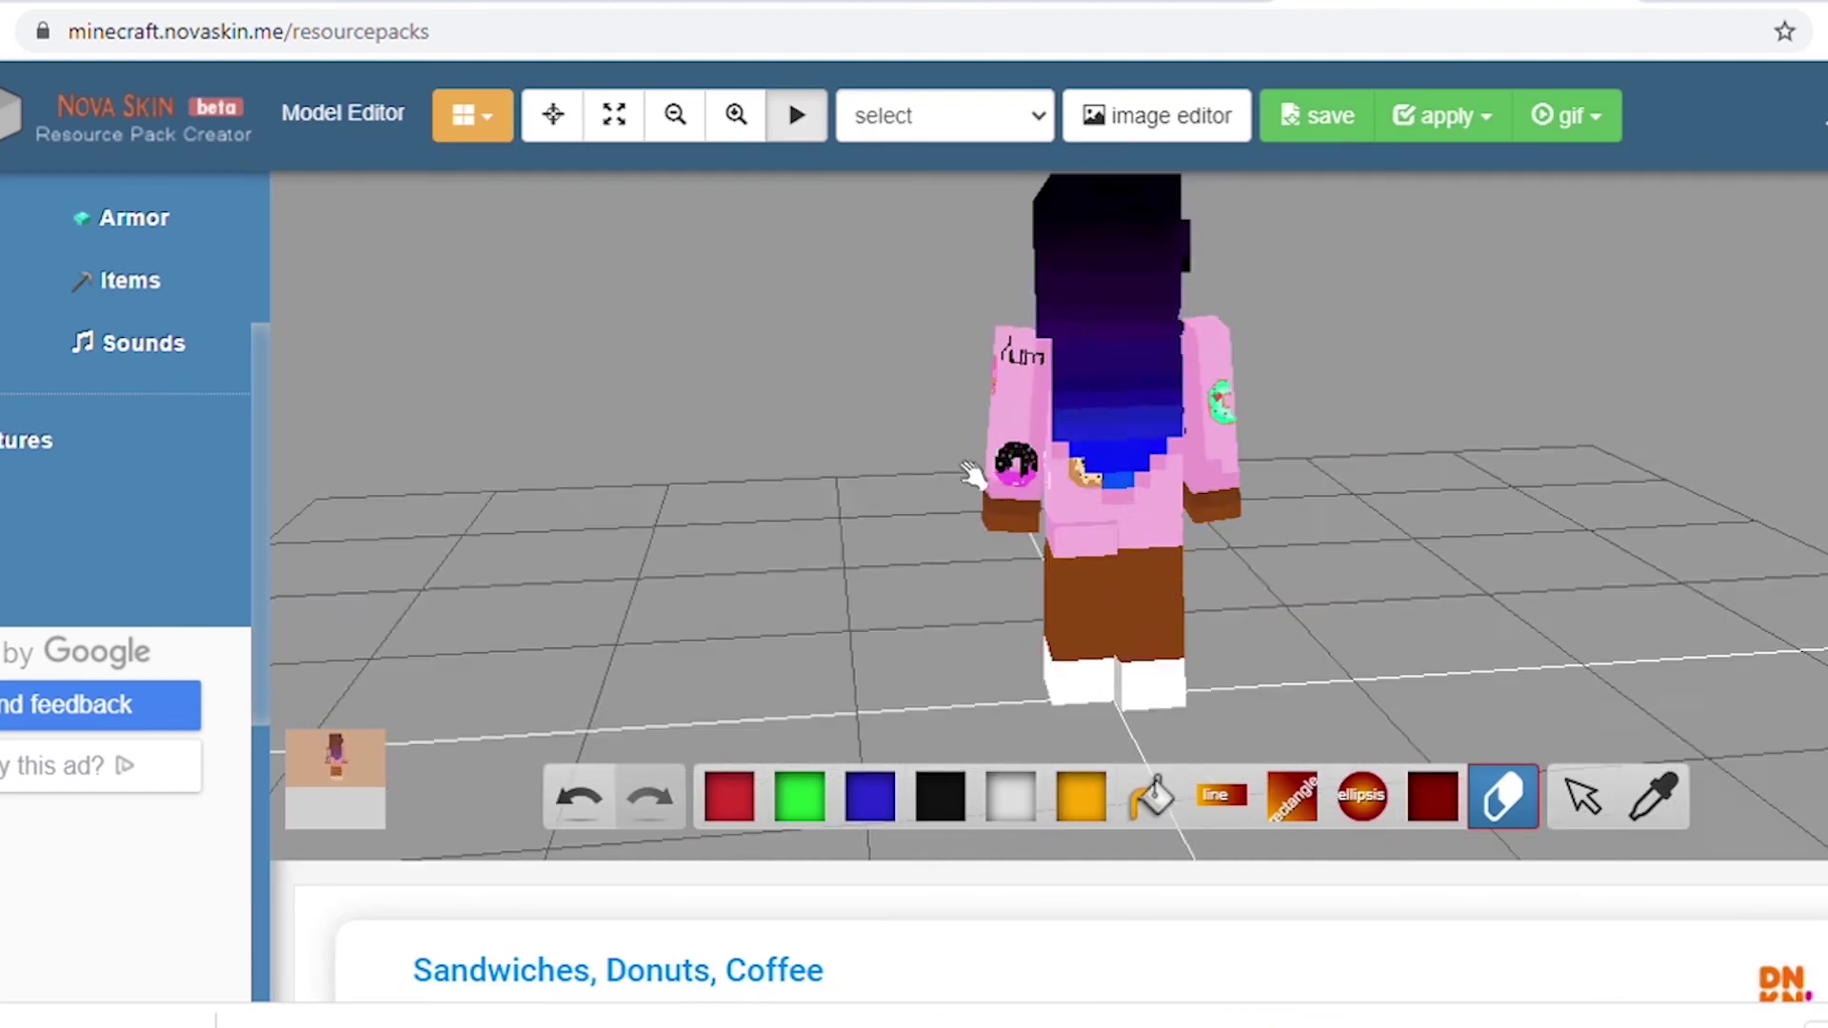